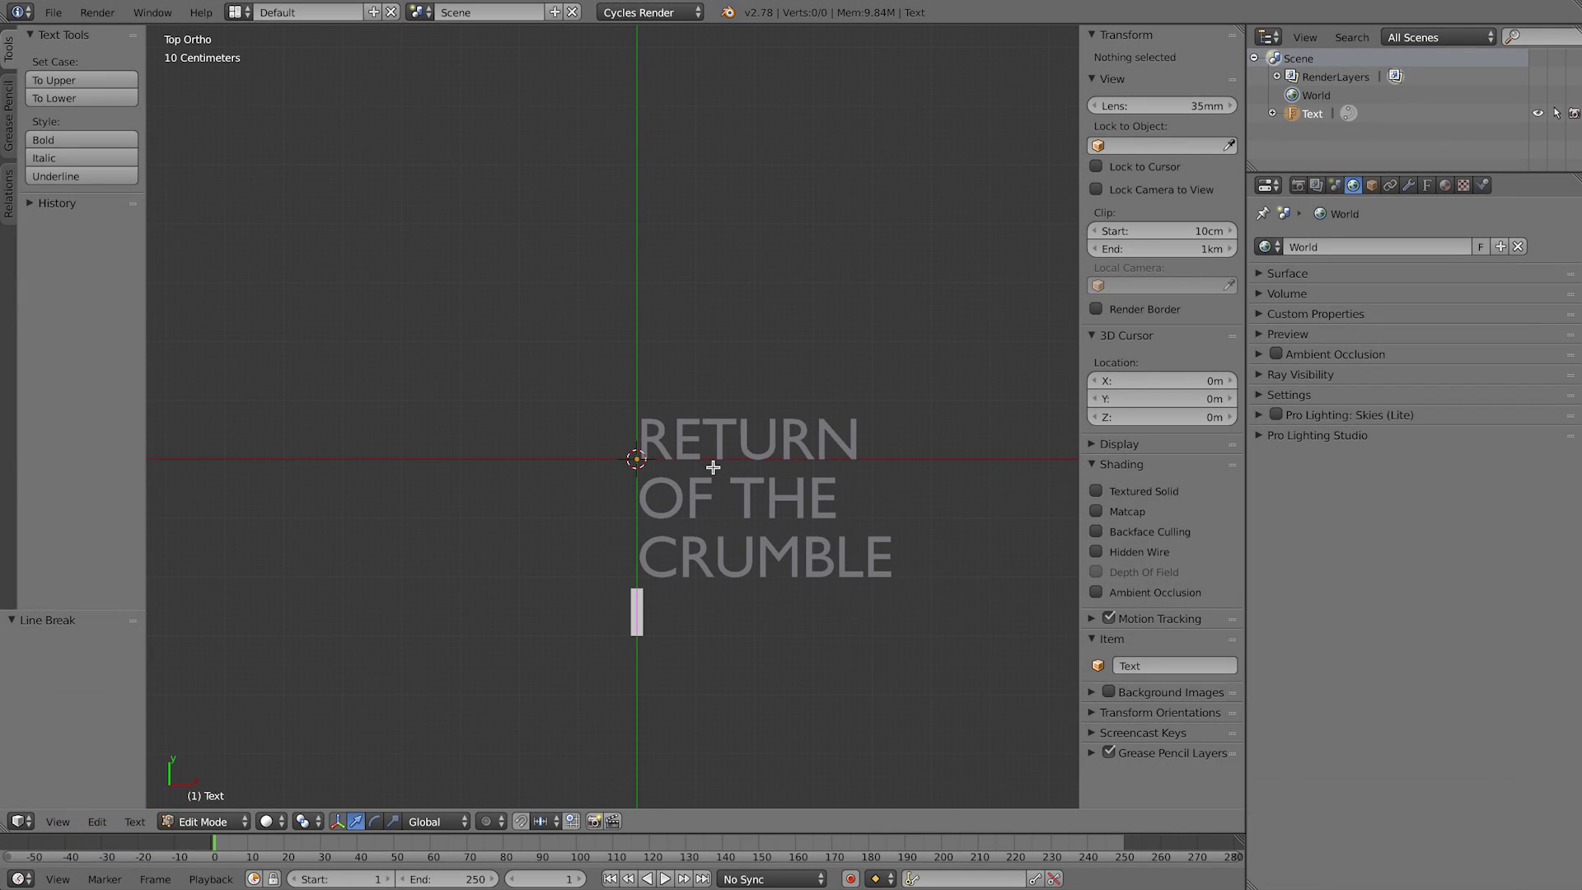
{"action": "key", "text": "Tab"}
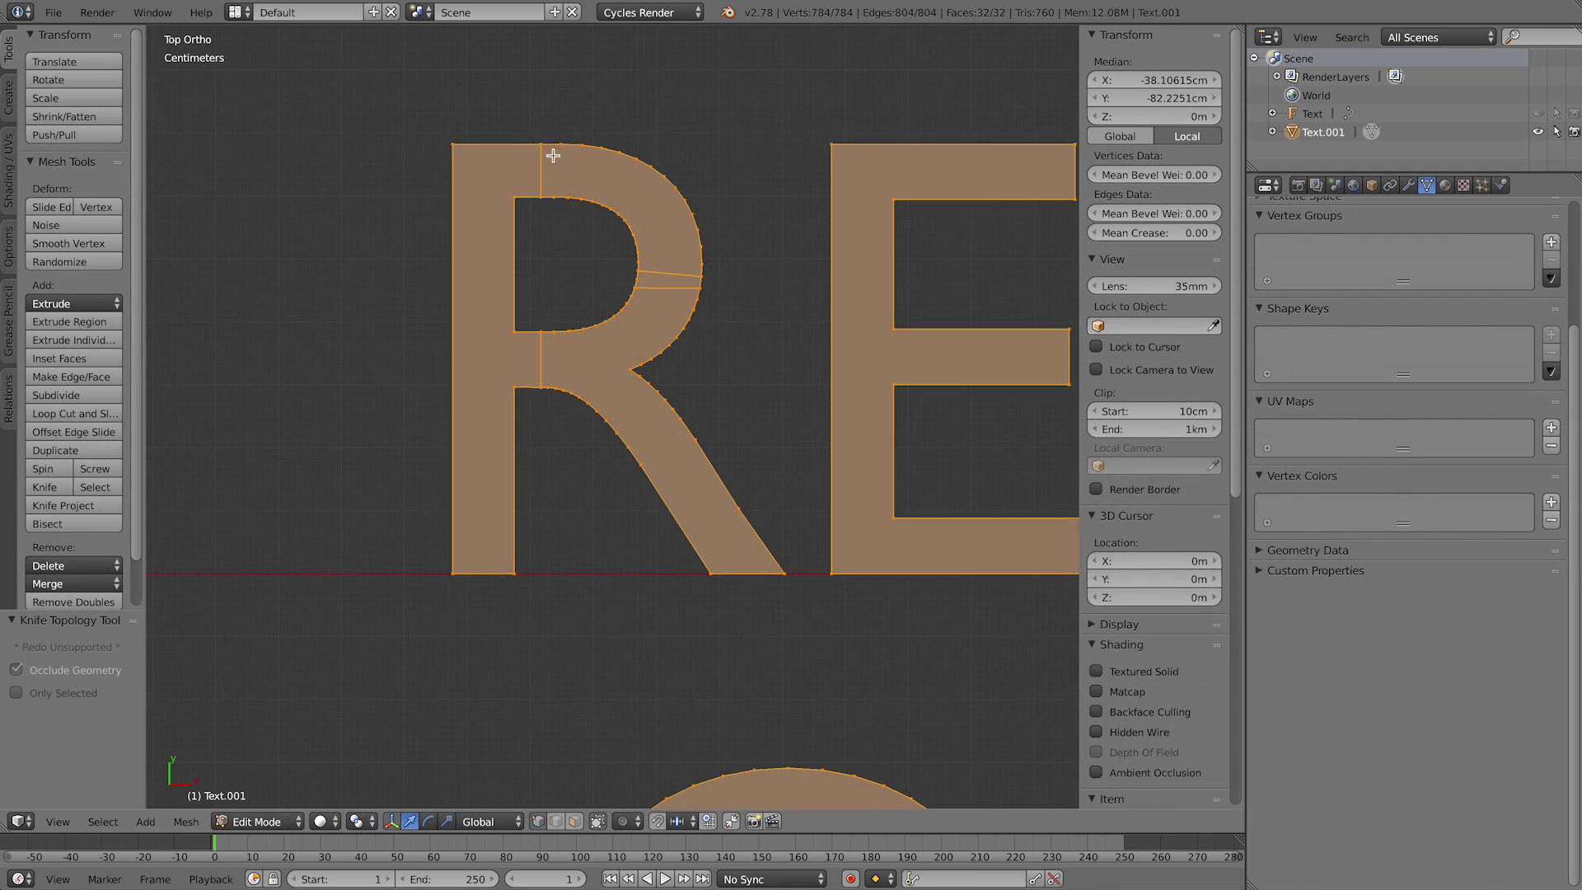
{"action": "scroll", "coordinate": [573, 247], "scroll_direction": "down", "scroll_amount": 3}
{"action": "middle_click_drag", "start_coordinate": [469, 778], "coordinate": [794, 449], "text": "shift"}
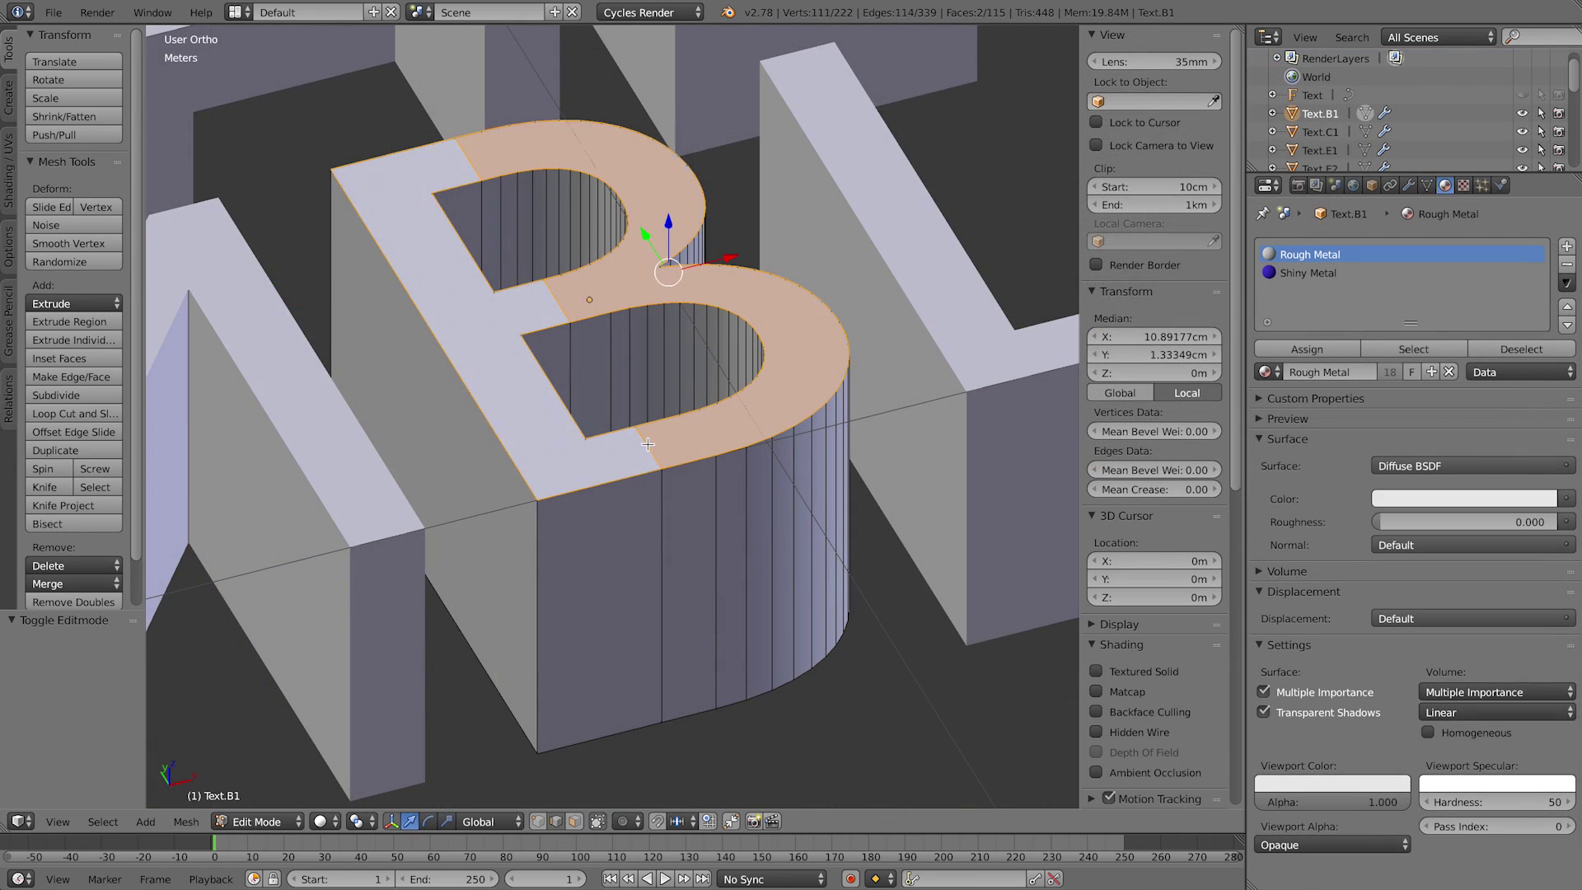
{"action": "key", "text": "ctrl+e"}
{"action": "key", "text": "ctrl+b"}
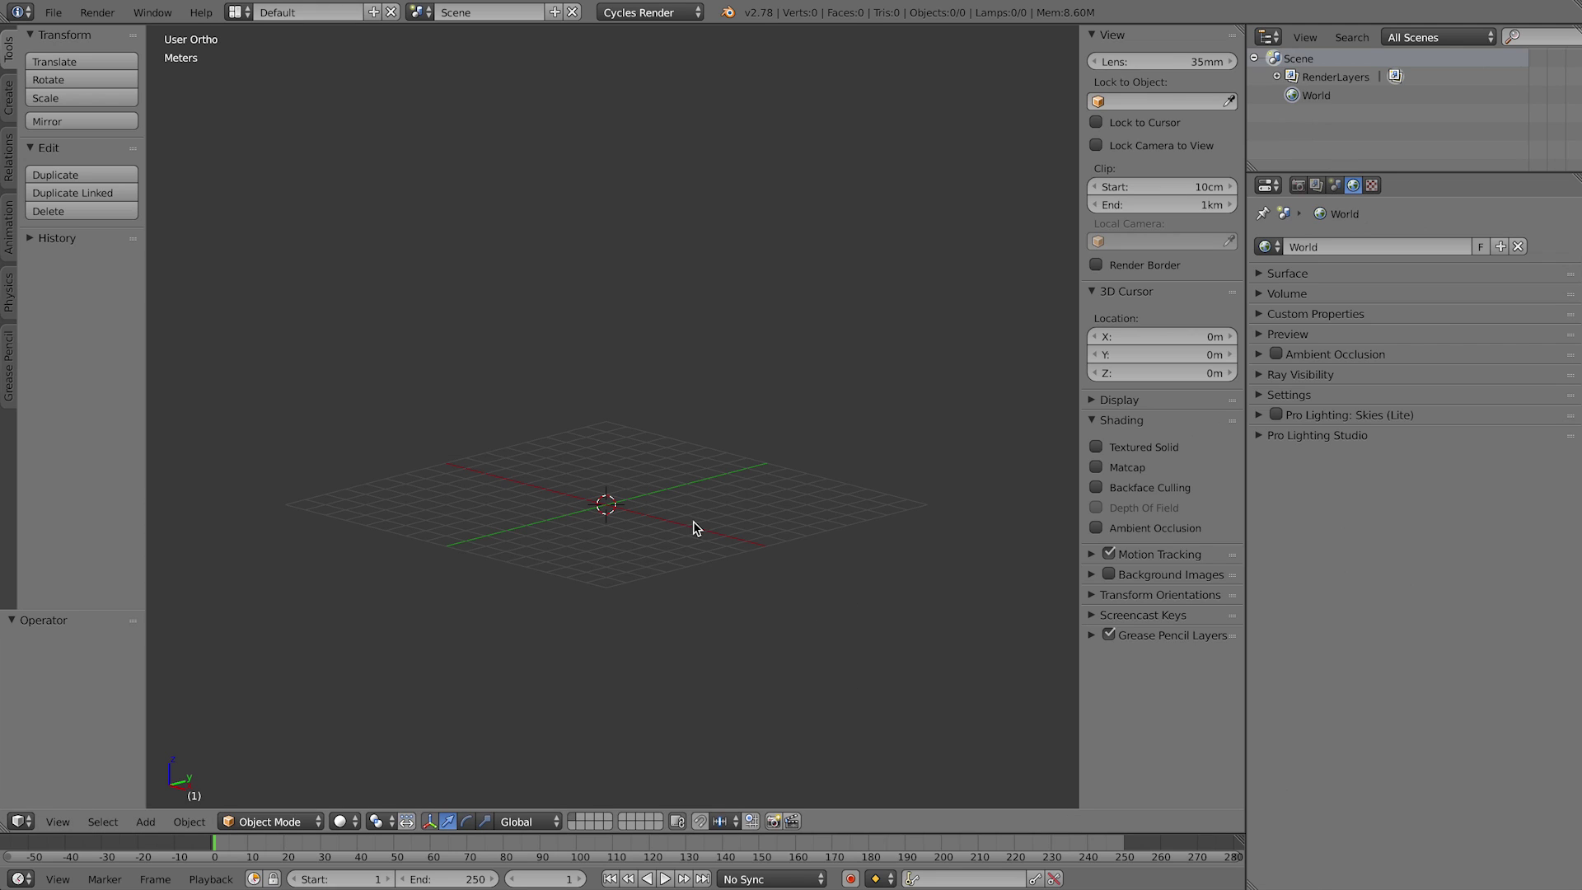
Step: Add a text object at the world origin, viewed from the top
{"action": "key", "text": "KP_7"}
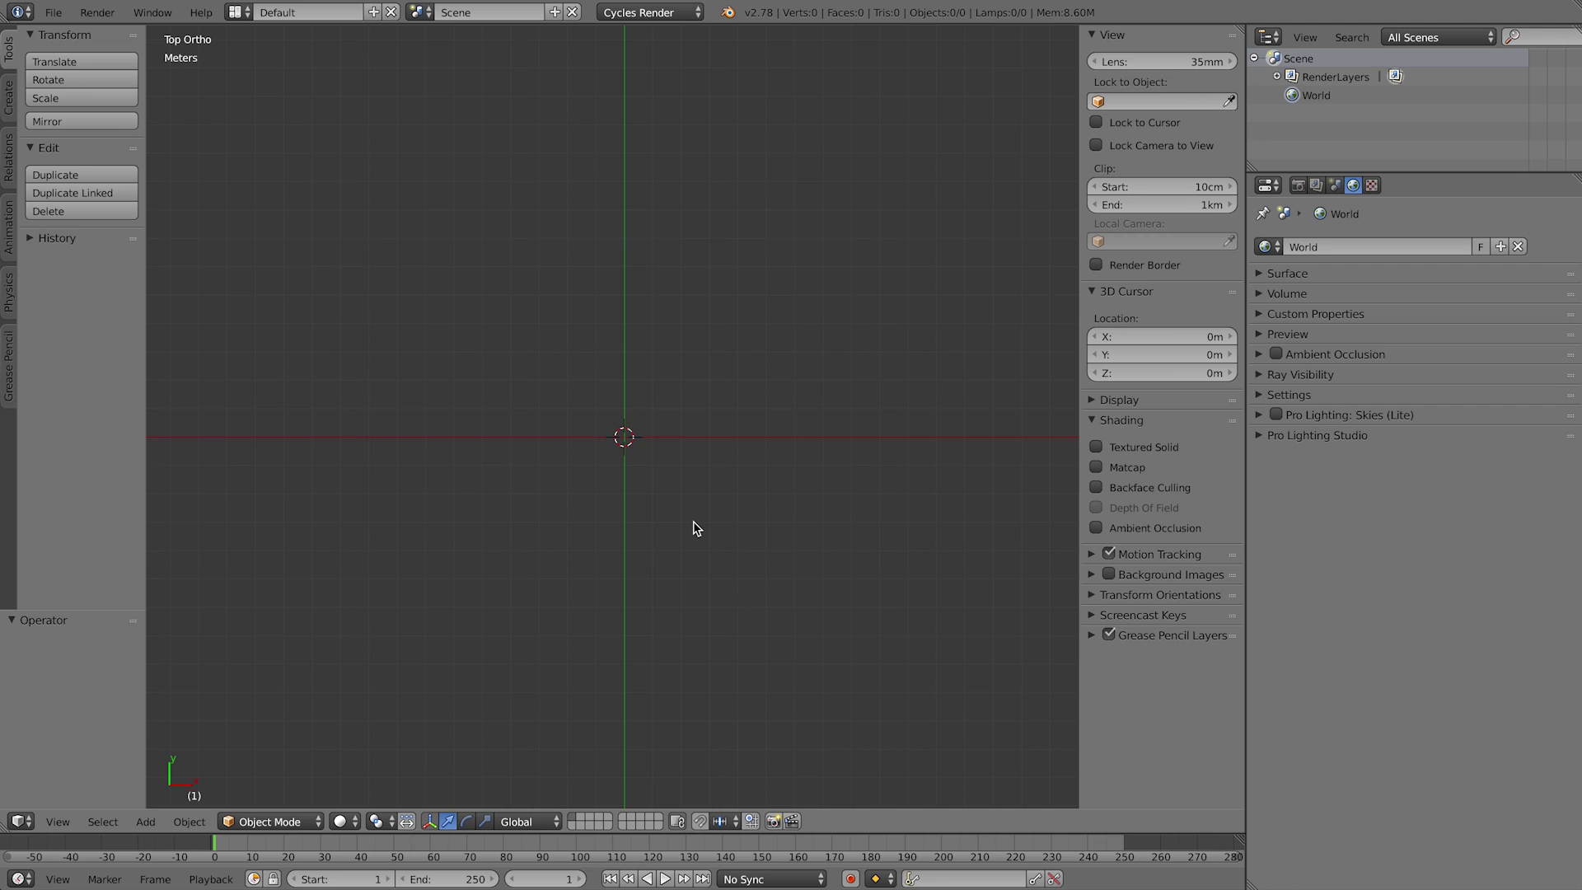
{"action": "key", "text": "shift+a"}
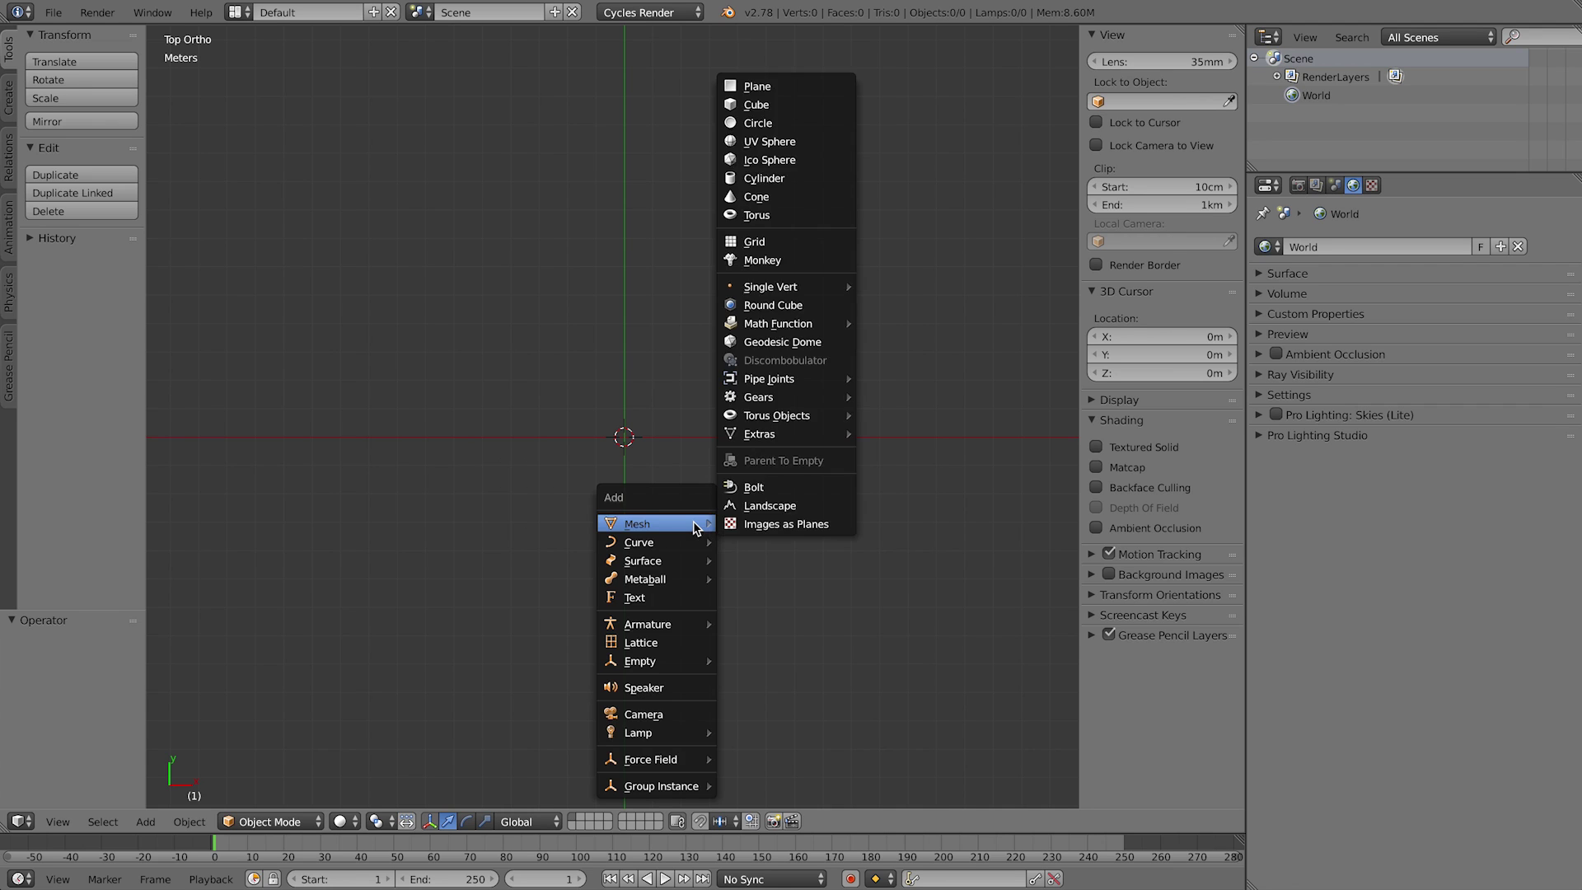
{"action": "left_click", "coordinate": [670, 606]}
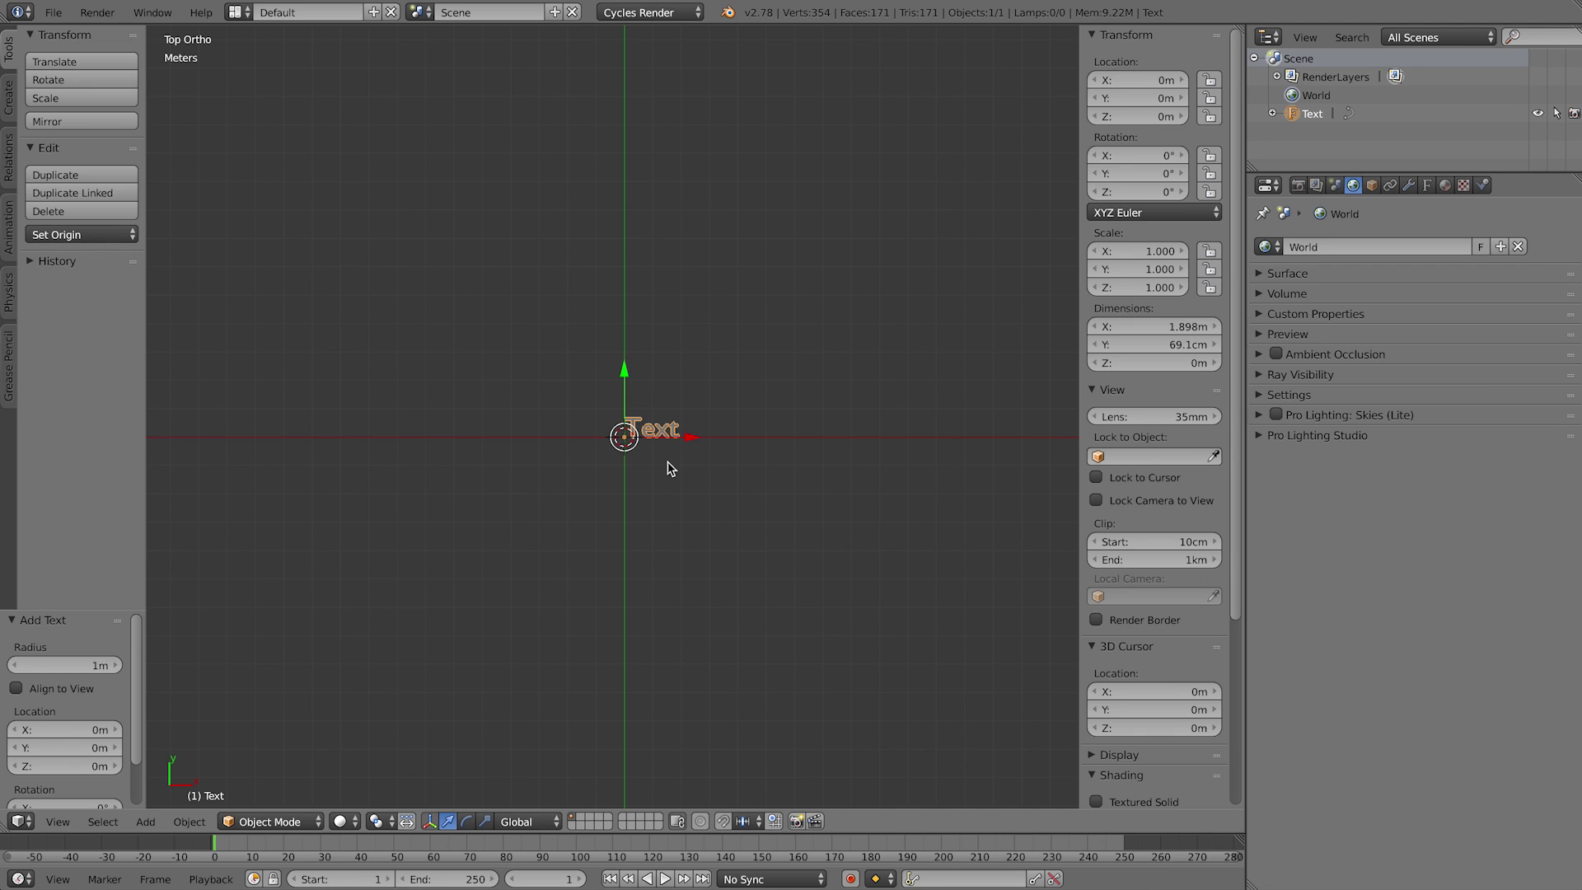
{"action": "scroll", "coordinate": [671, 464], "scroll_direction": "up", "scroll_amount": 3}
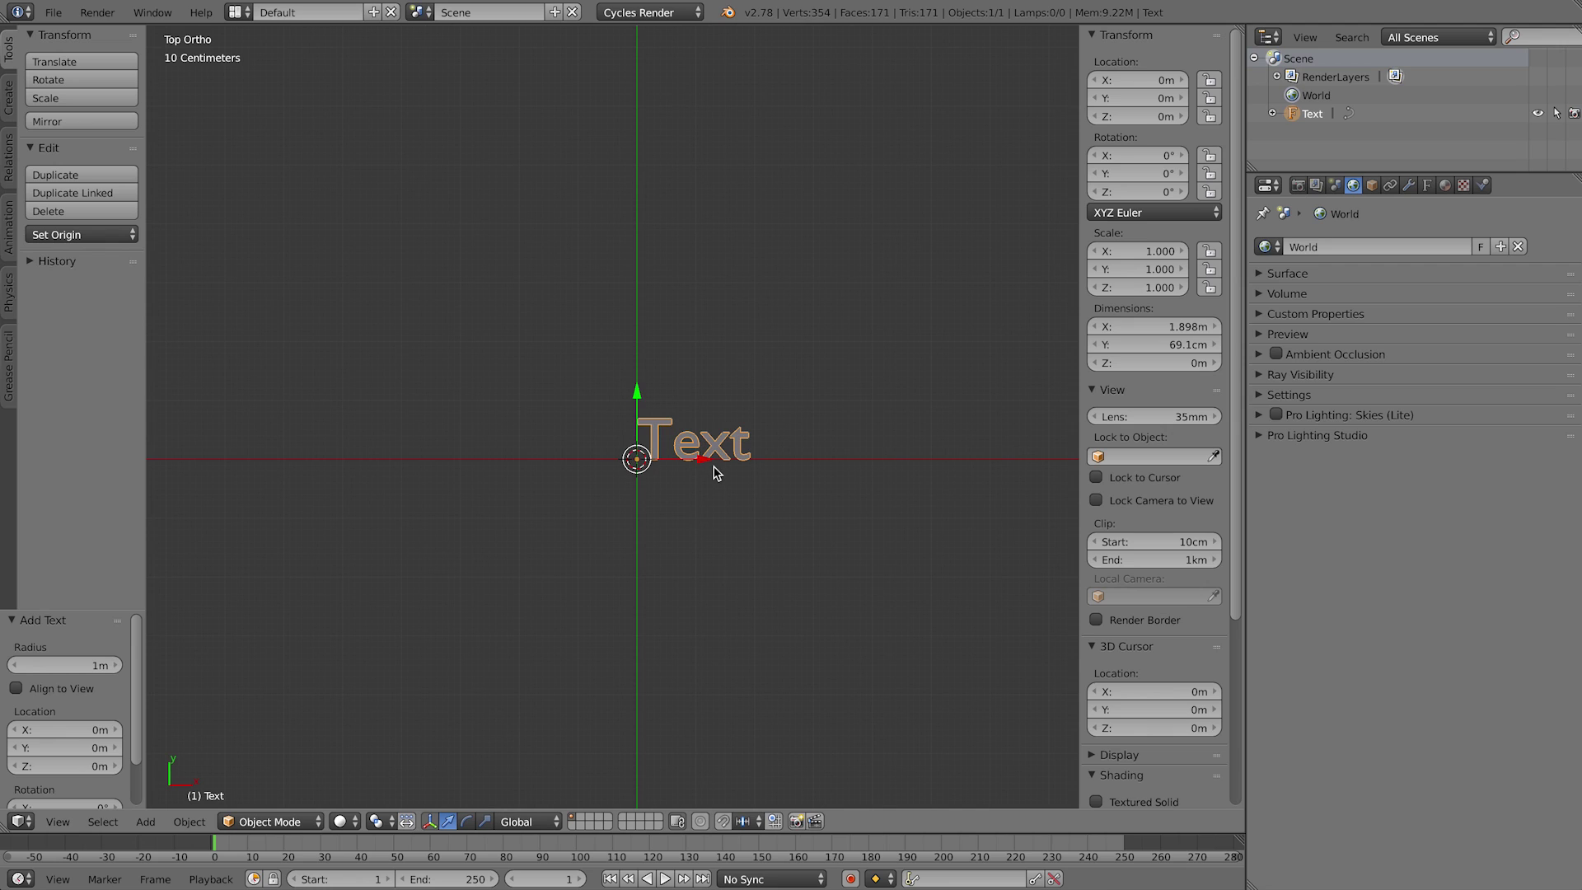
Step: Replace the default text with RETURN, OF THE and CRUMBLE on three separate lines
{"action": "key", "text": "Tab"}
{"action": "key", "text": "BackSpace"}
{"action": "key", "text": "BackSpace"}
{"action": "key", "text": "BackSpace"}
{"action": "key", "text": "BackSpace"}
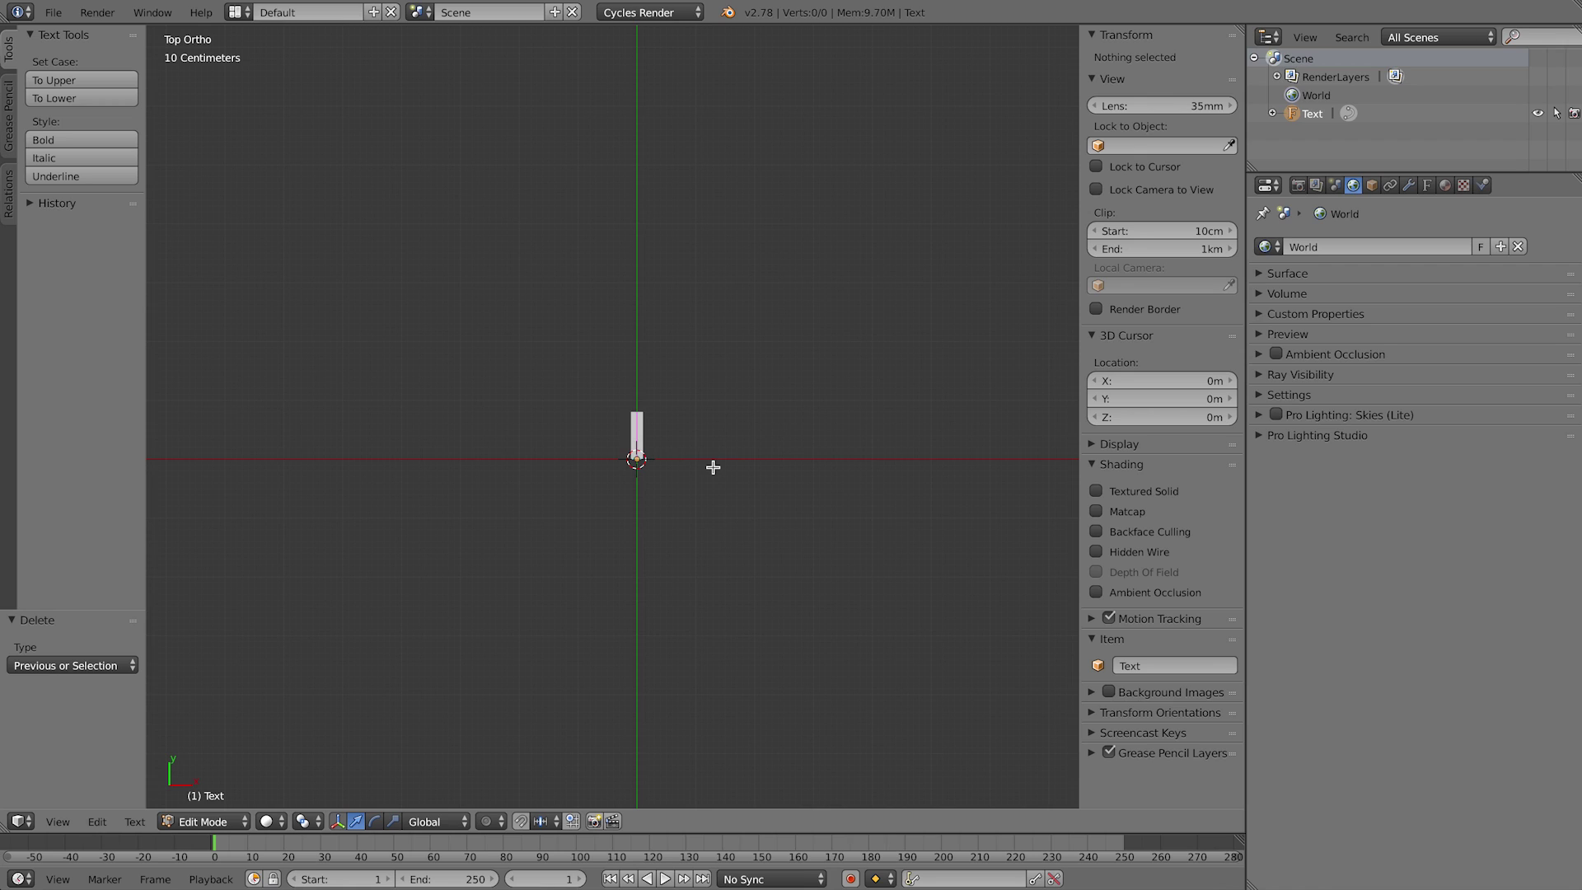
{"action": "type", "text": "RETURN"}
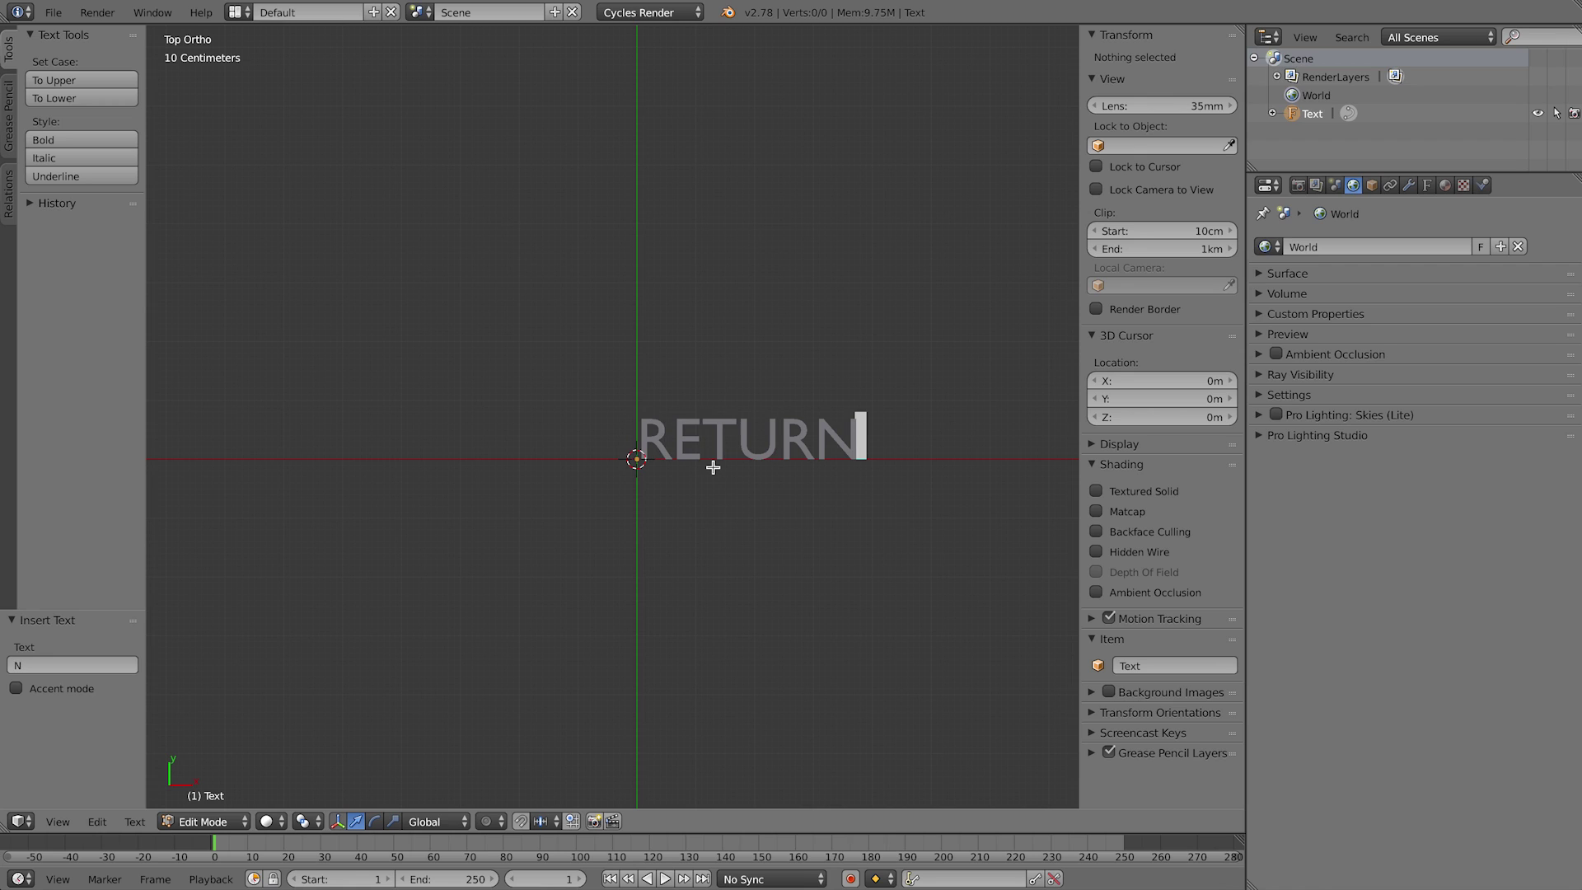
{"action": "key", "text": "Return"}
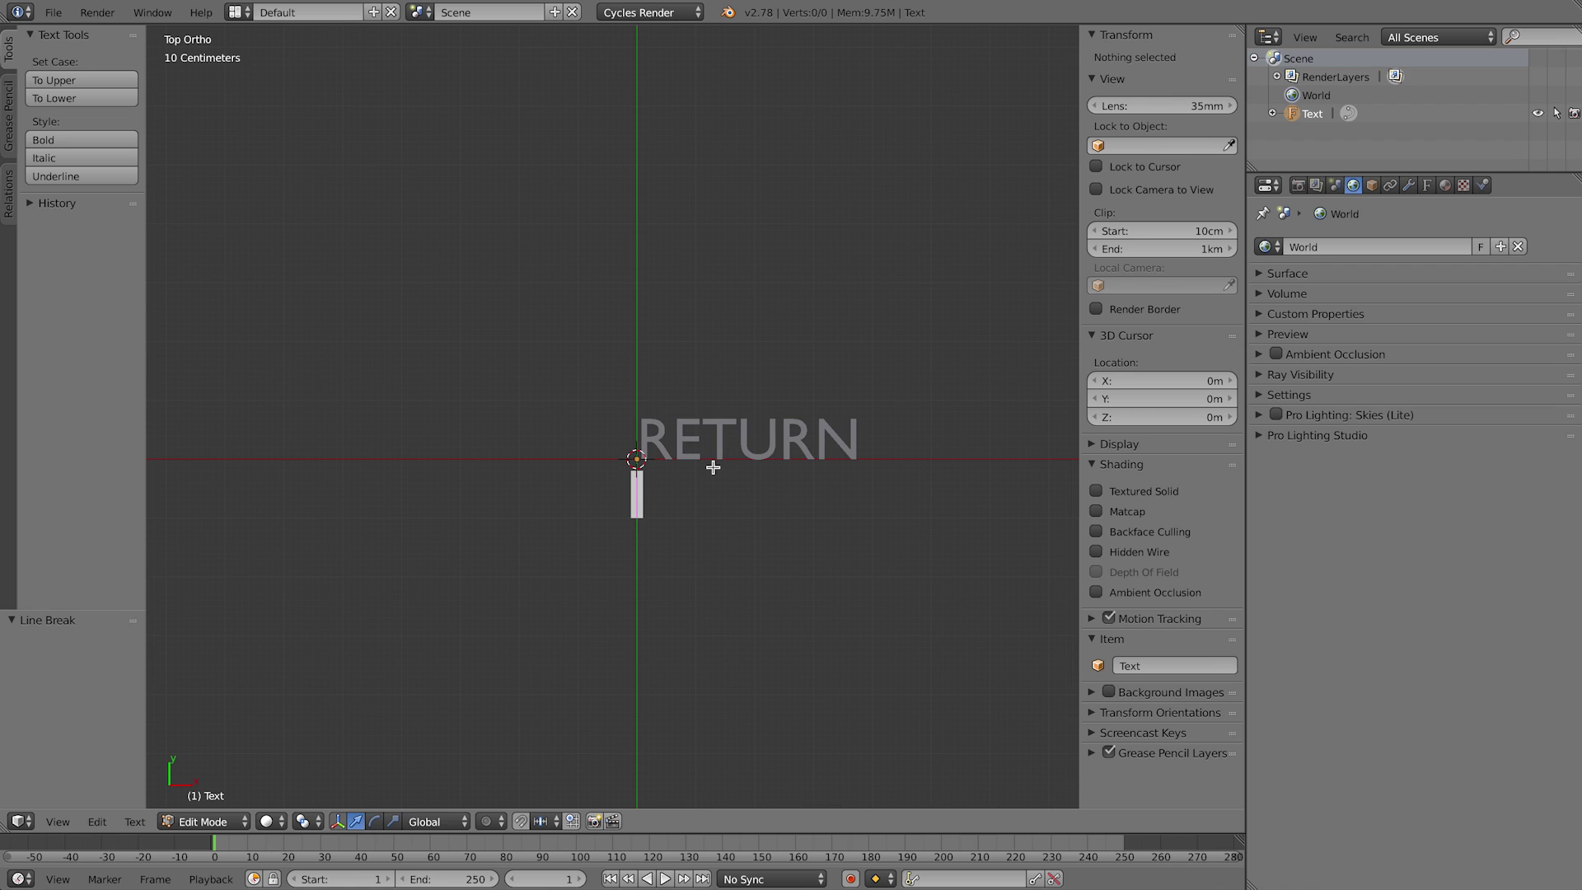
{"action": "type", "text": "OF THE"}
{"action": "key", "text": "Return"}
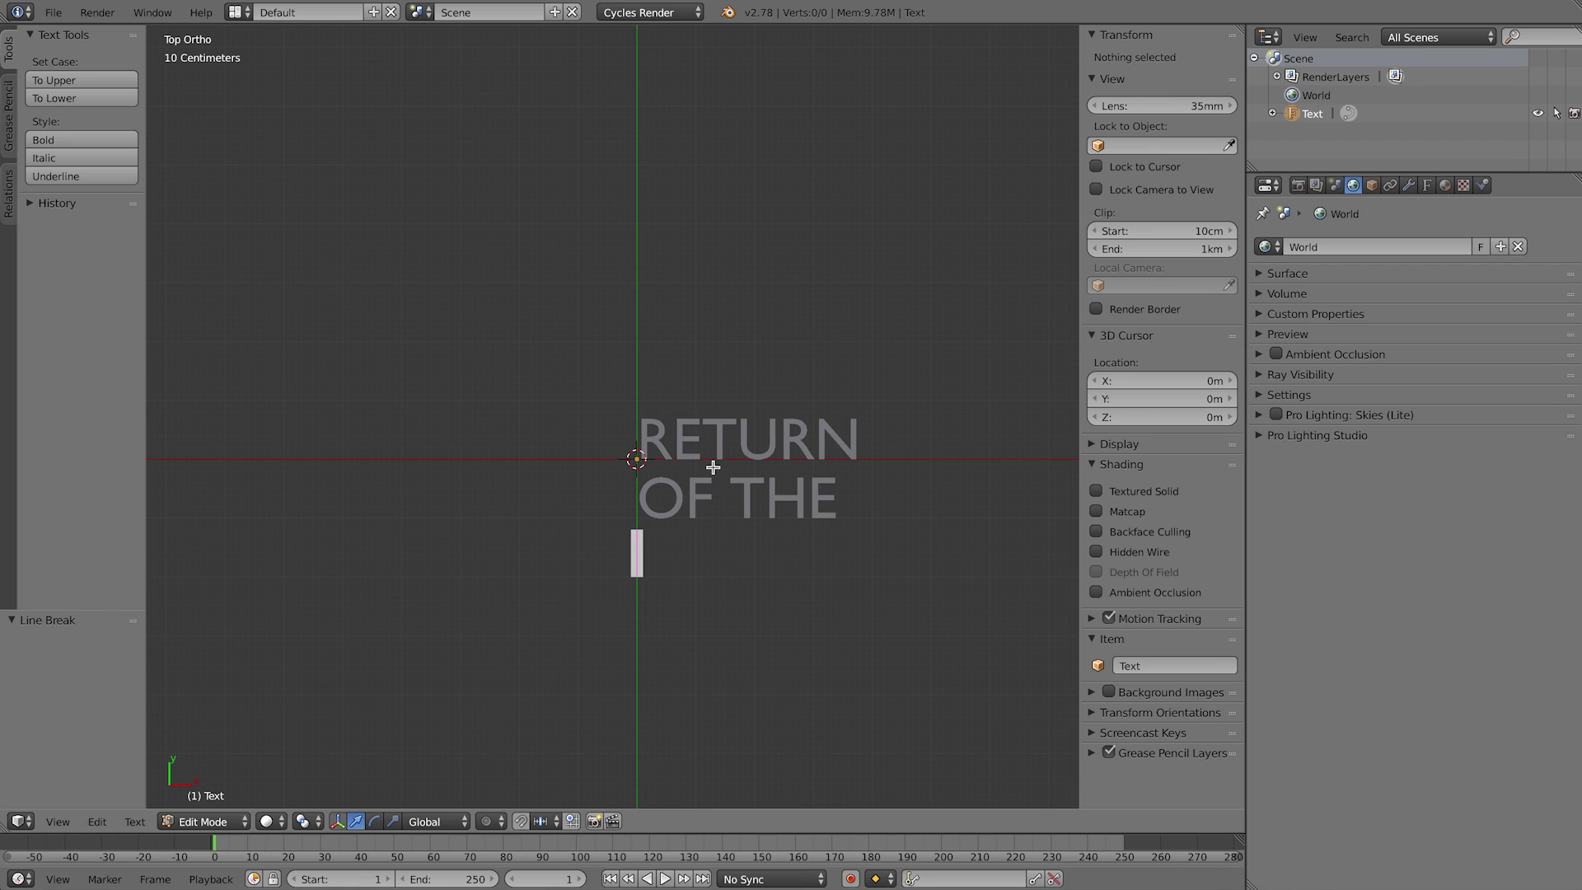
{"action": "type", "text": "CRUMBLE"}
{"action": "key", "text": "Return"}
{"action": "key", "text": "BackSpace"}
{"action": "key", "text": "Tab"}
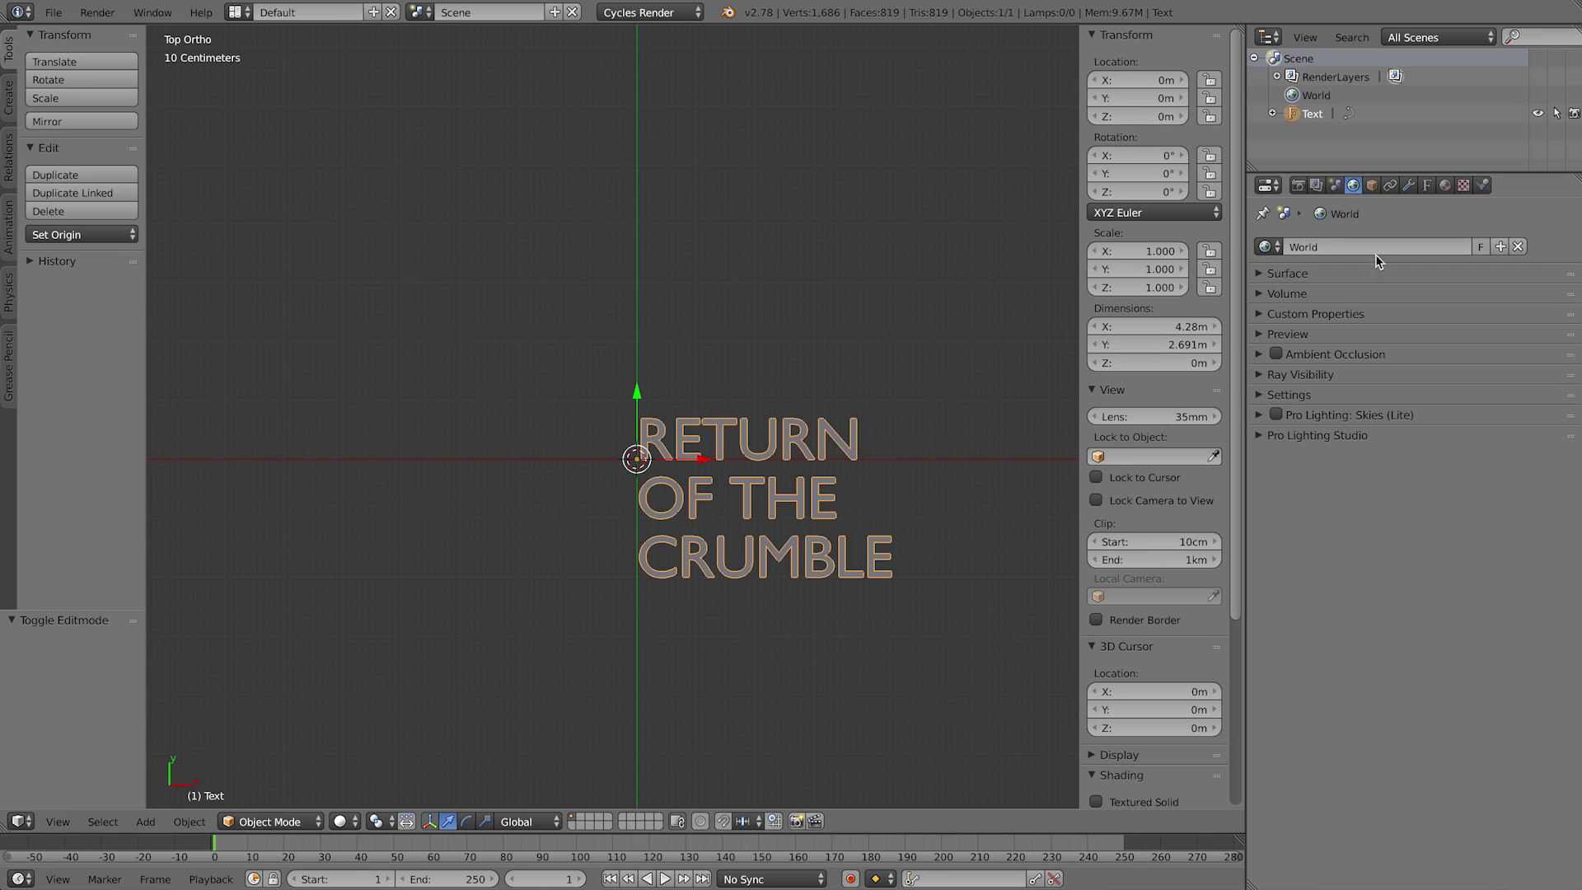
Step: Set the text's horizontal paragraph alignment to Center
{"action": "left_click", "coordinate": [1426, 186]}
{"action": "scroll", "coordinate": [1343, 624], "scroll_direction": "down", "scroll_amount": 6}
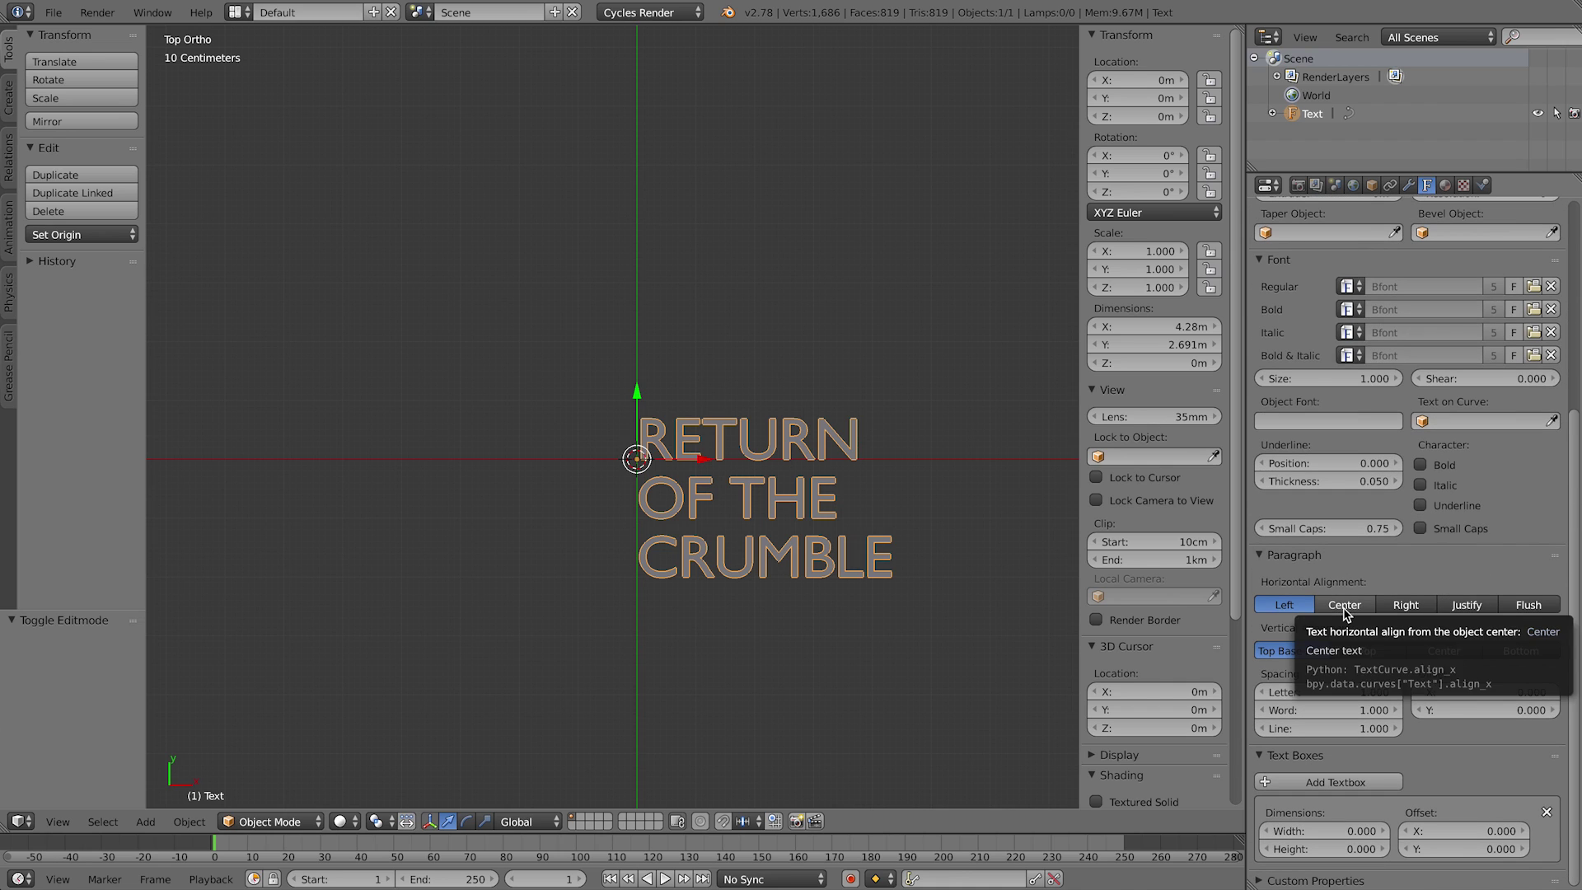
{"action": "left_click", "coordinate": [1343, 606]}
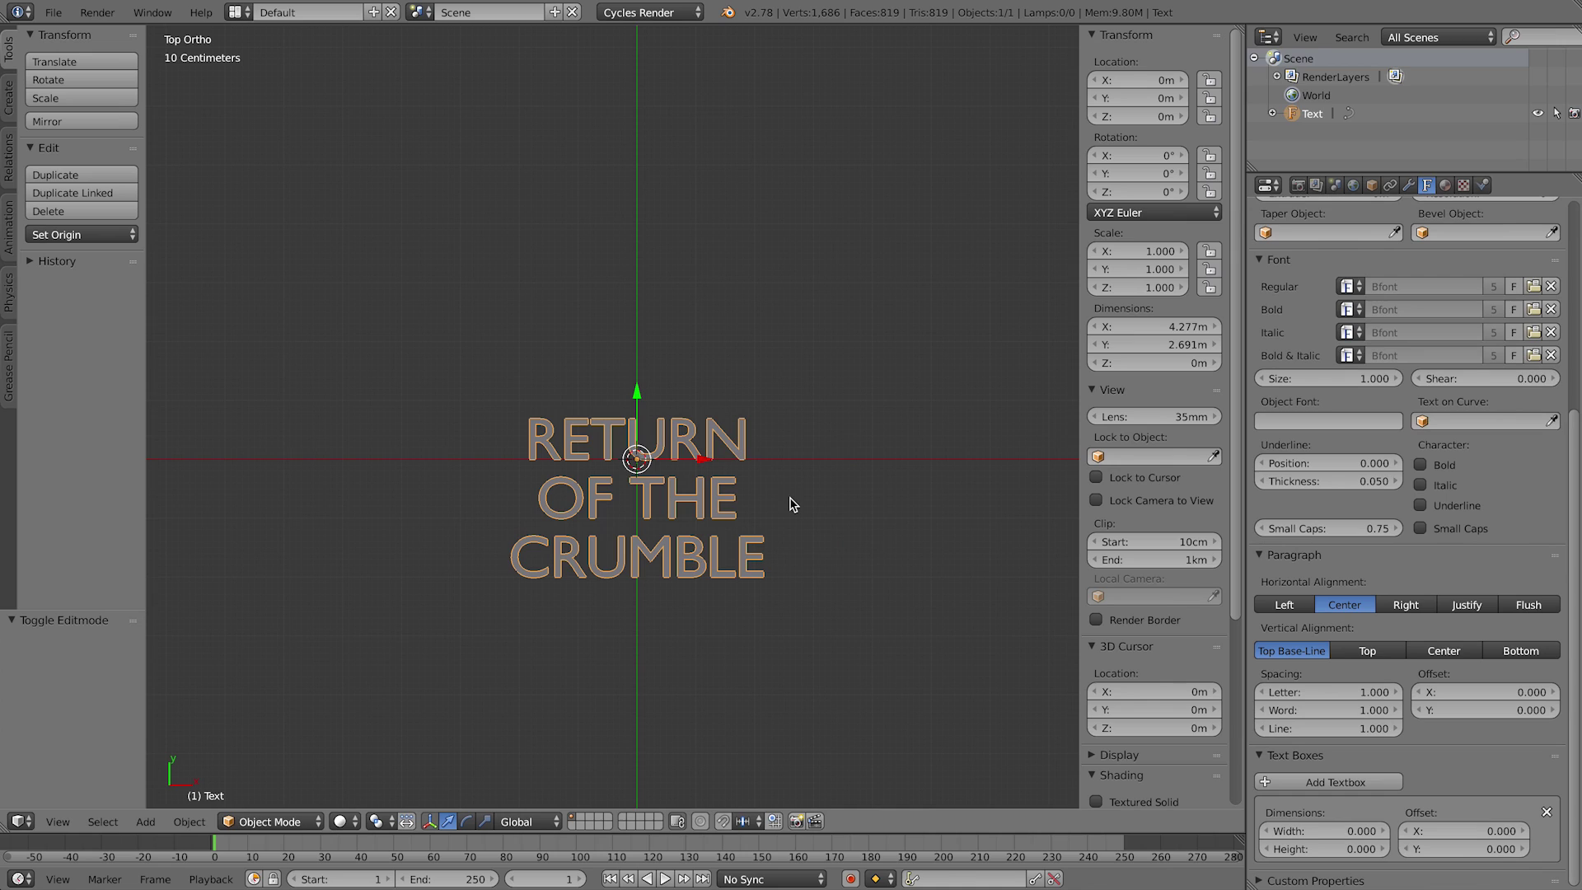
{"action": "left_click", "coordinate": [1532, 285]}
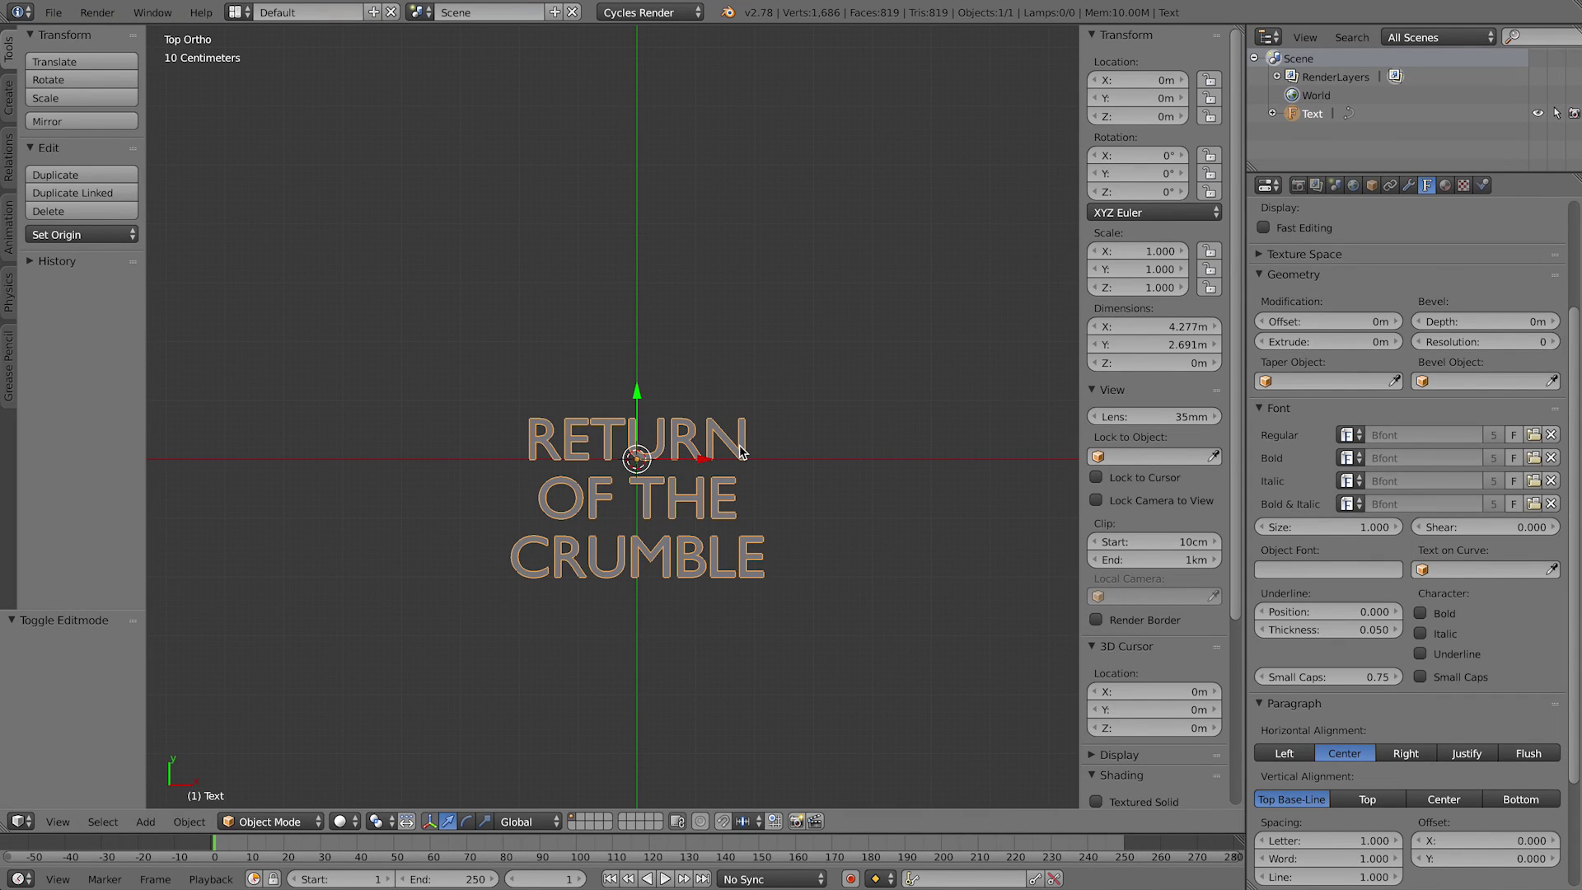
Step: Duplicate the text object in place, and make the original hidden, unselectable and excluded from rendering
{"action": "key", "text": "shift+d"}
{"action": "right_click", "coordinate": [741, 451]}
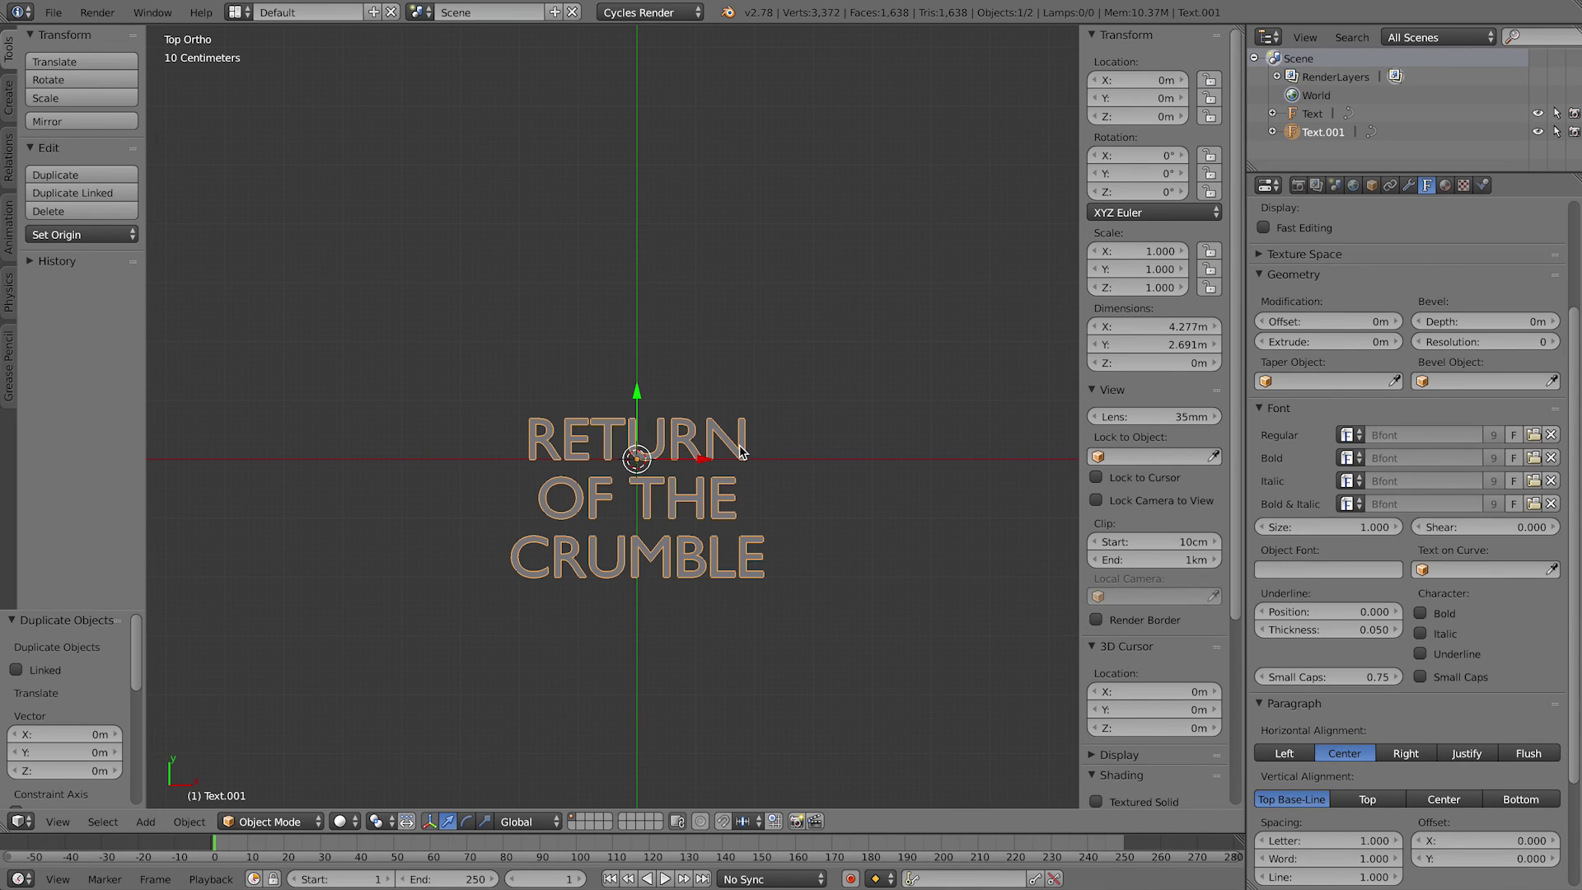
{"action": "left_click", "coordinate": [1537, 114]}
{"action": "left_click", "coordinate": [1555, 113]}
{"action": "left_click", "coordinate": [1574, 114]}
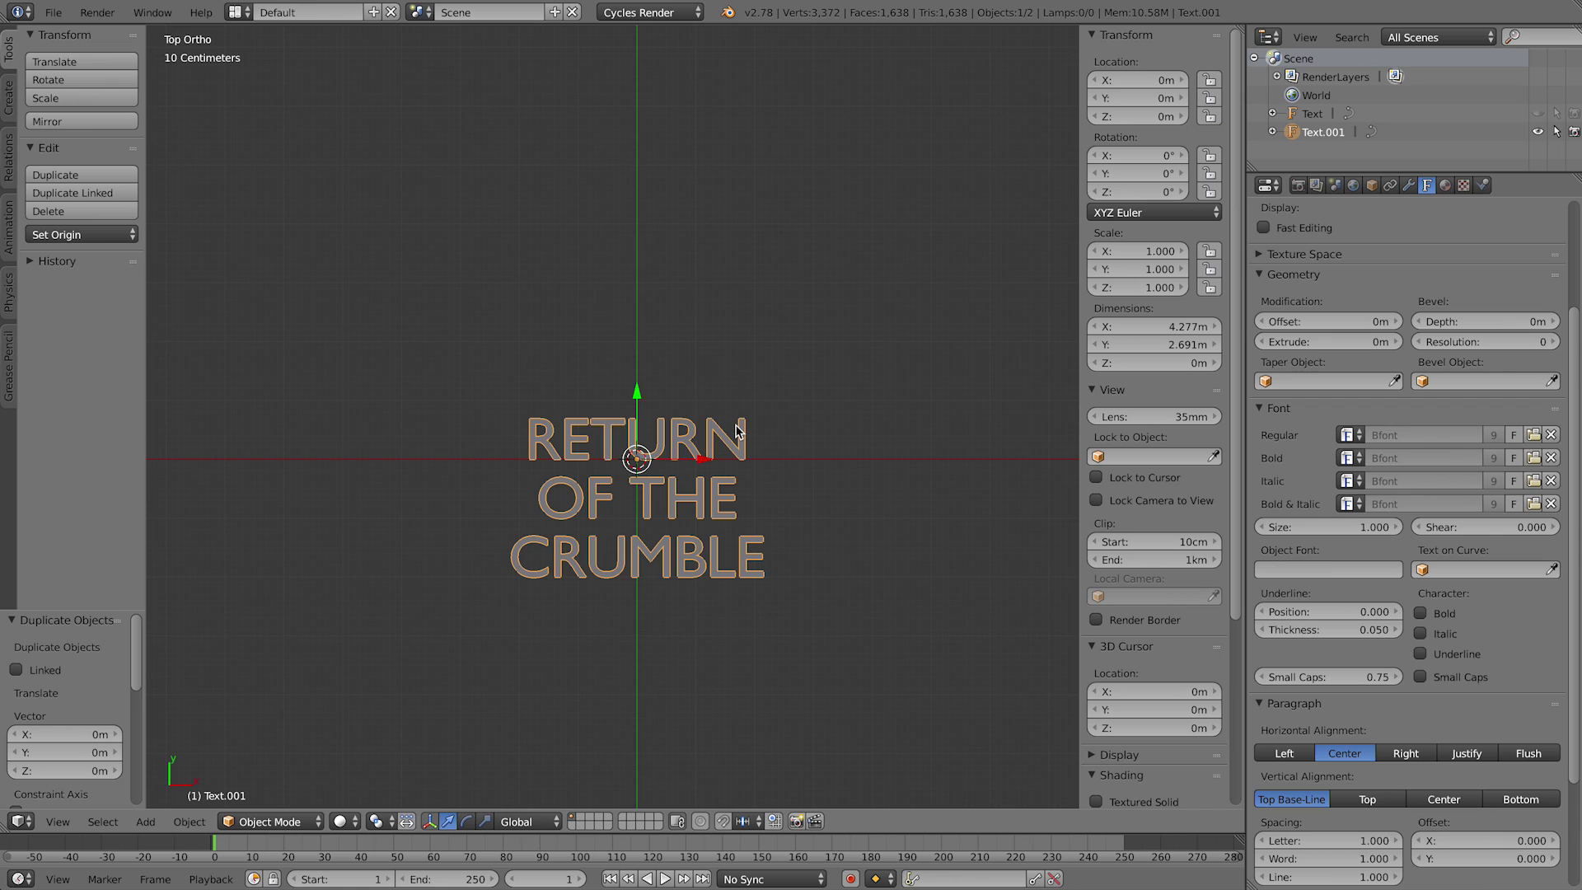
Step: Convert the duplicated text to a mesh and remove doubles from all its vertices
{"action": "key", "text": "alt+c"}
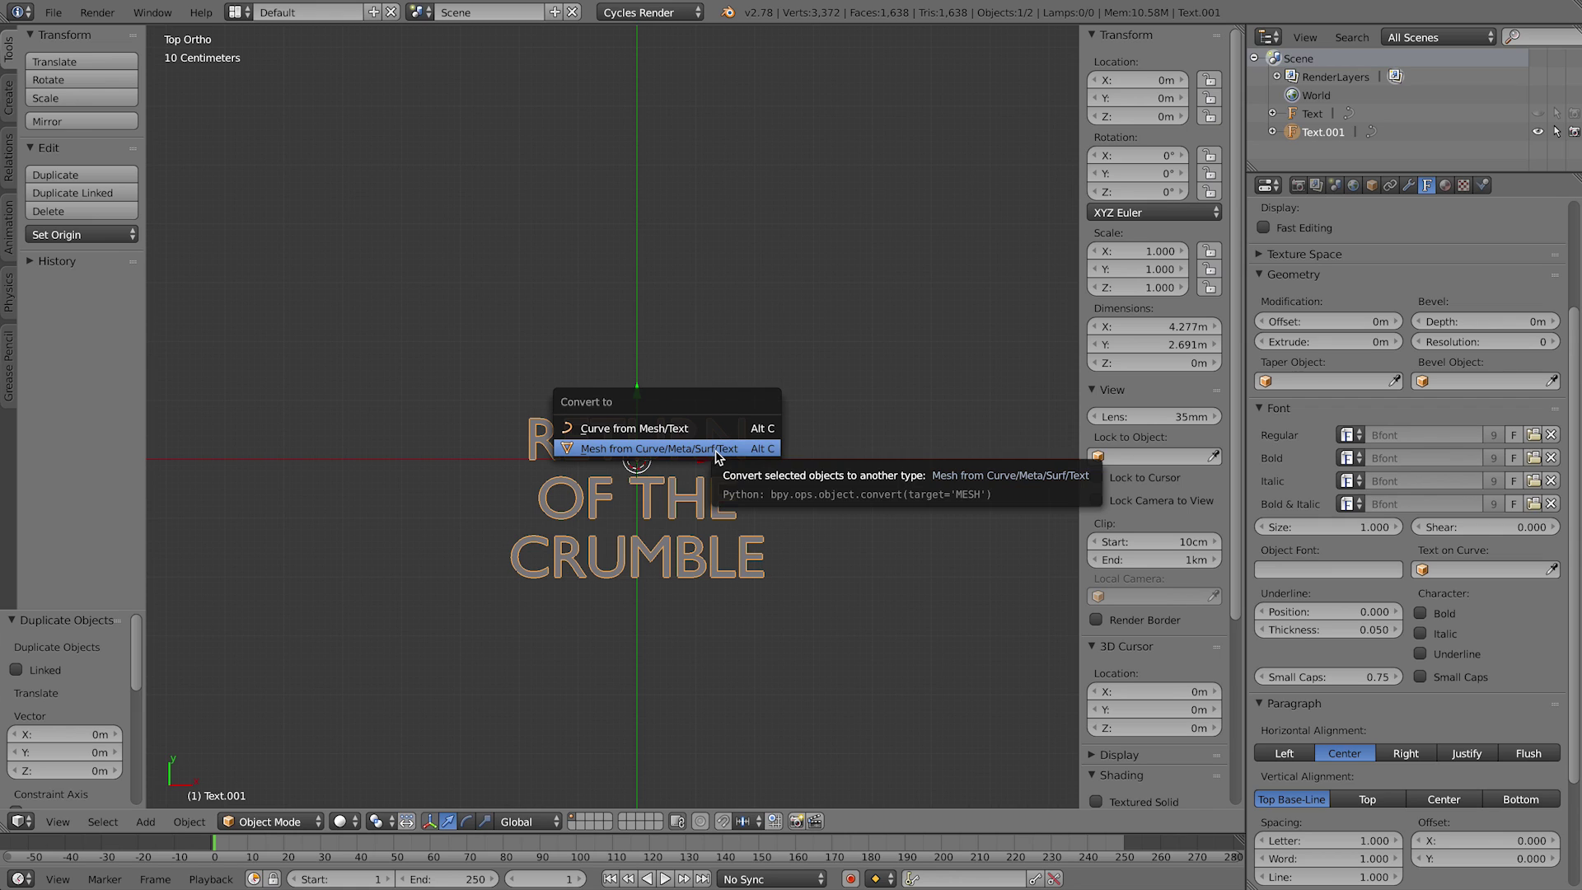
{"action": "left_click", "coordinate": [715, 451]}
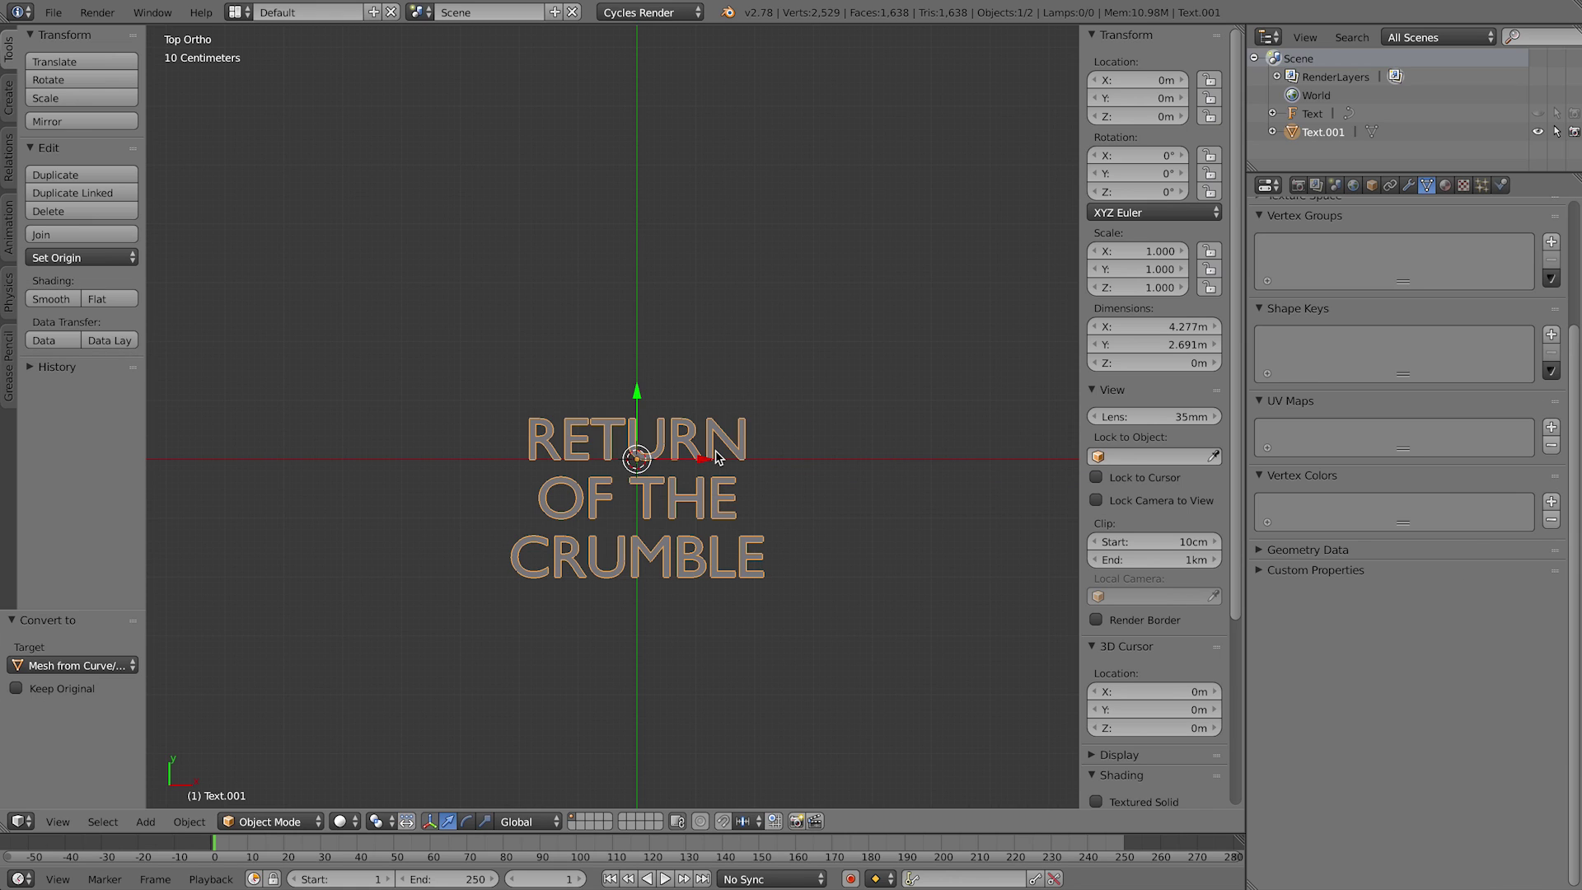
{"action": "key", "text": "Tab"}
{"action": "key", "text": "a"}
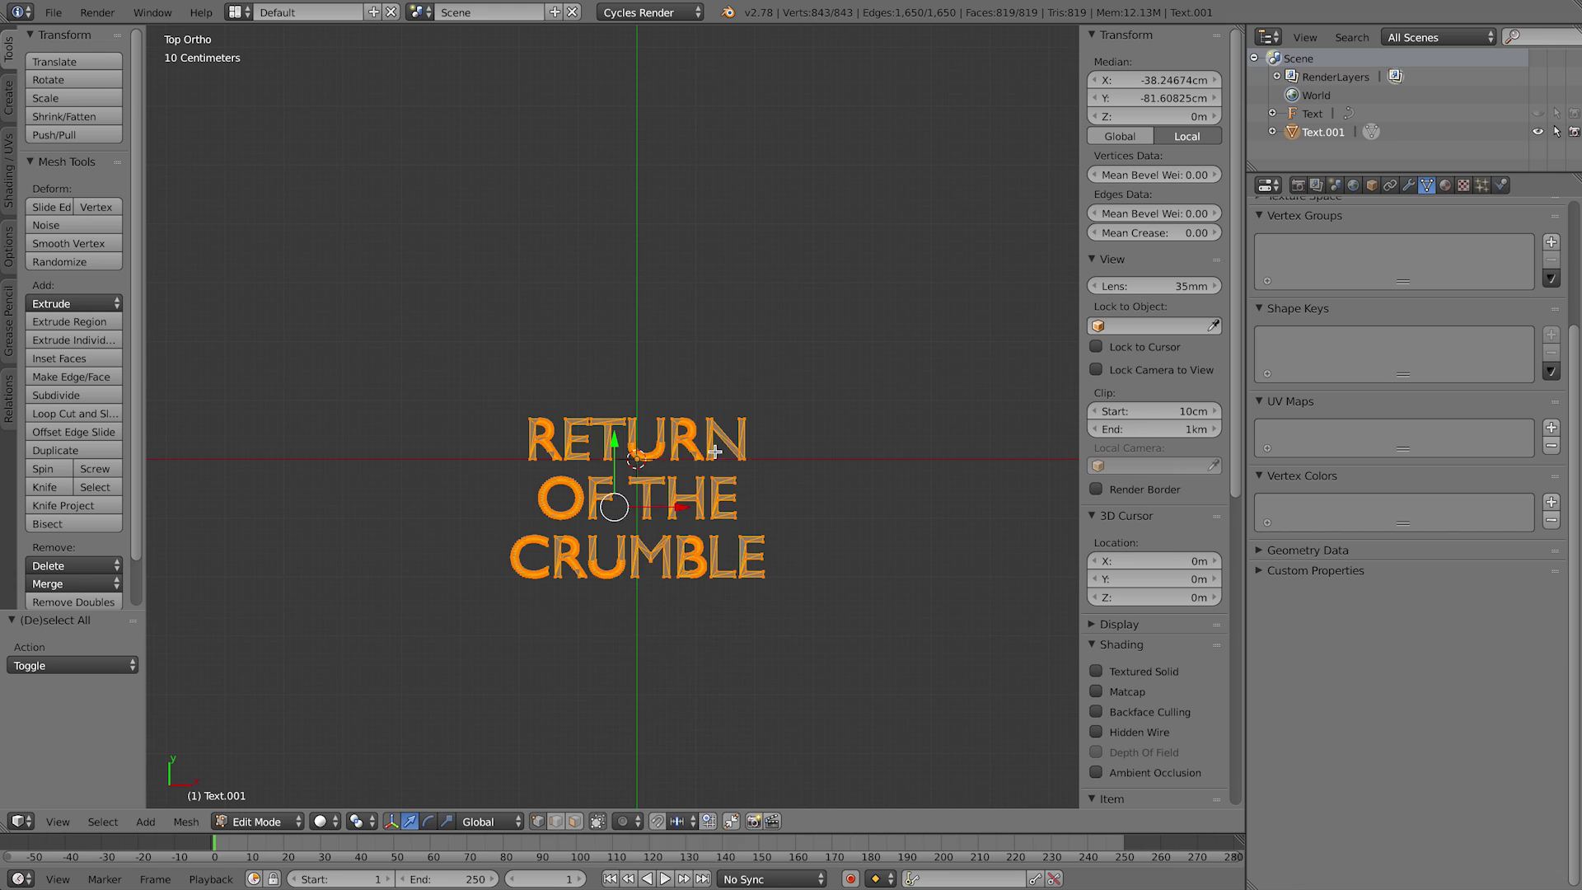
{"action": "key", "text": "w"}
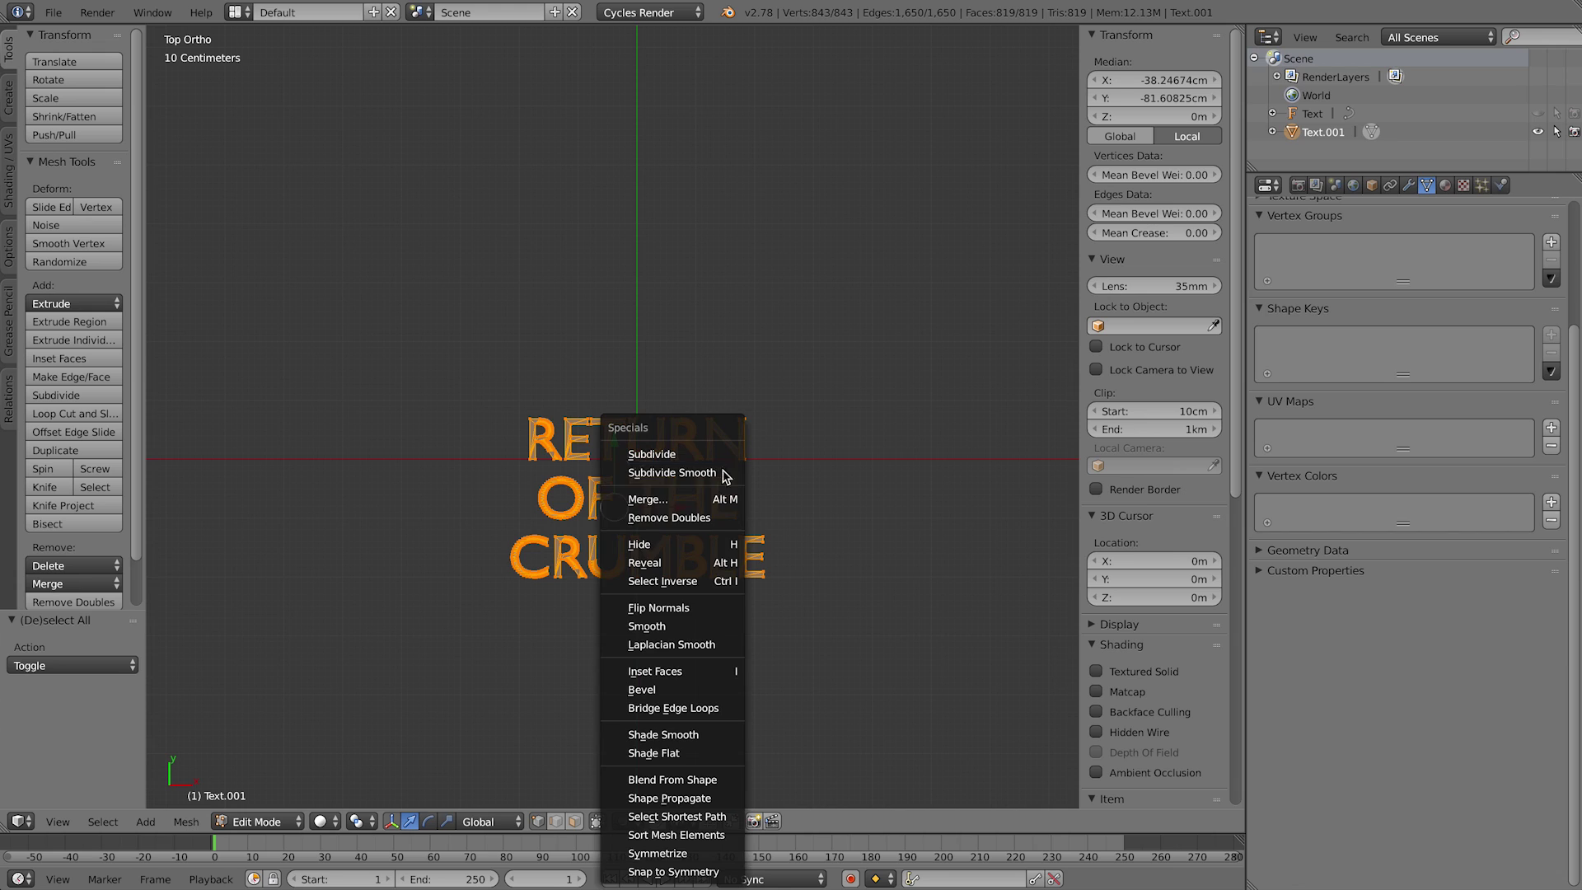
{"action": "left_click", "coordinate": [709, 517]}
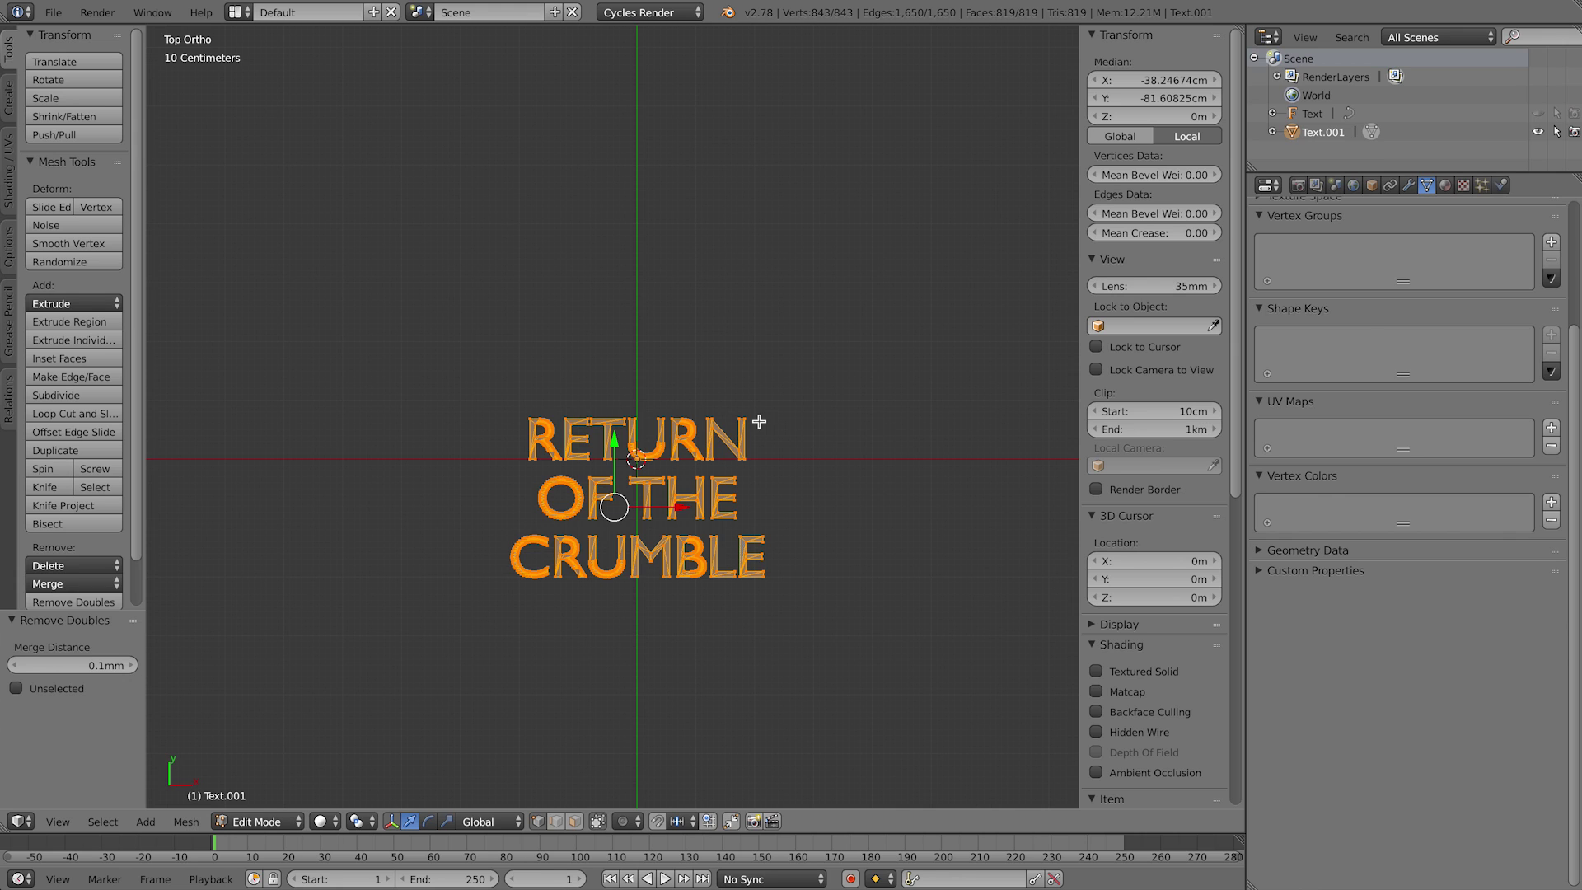
Step: Simplify the lettering faces with Limited Dissolve at a max angle of 2°
{"action": "scroll", "coordinate": [759, 421], "scroll_direction": "up", "scroll_amount": 5}
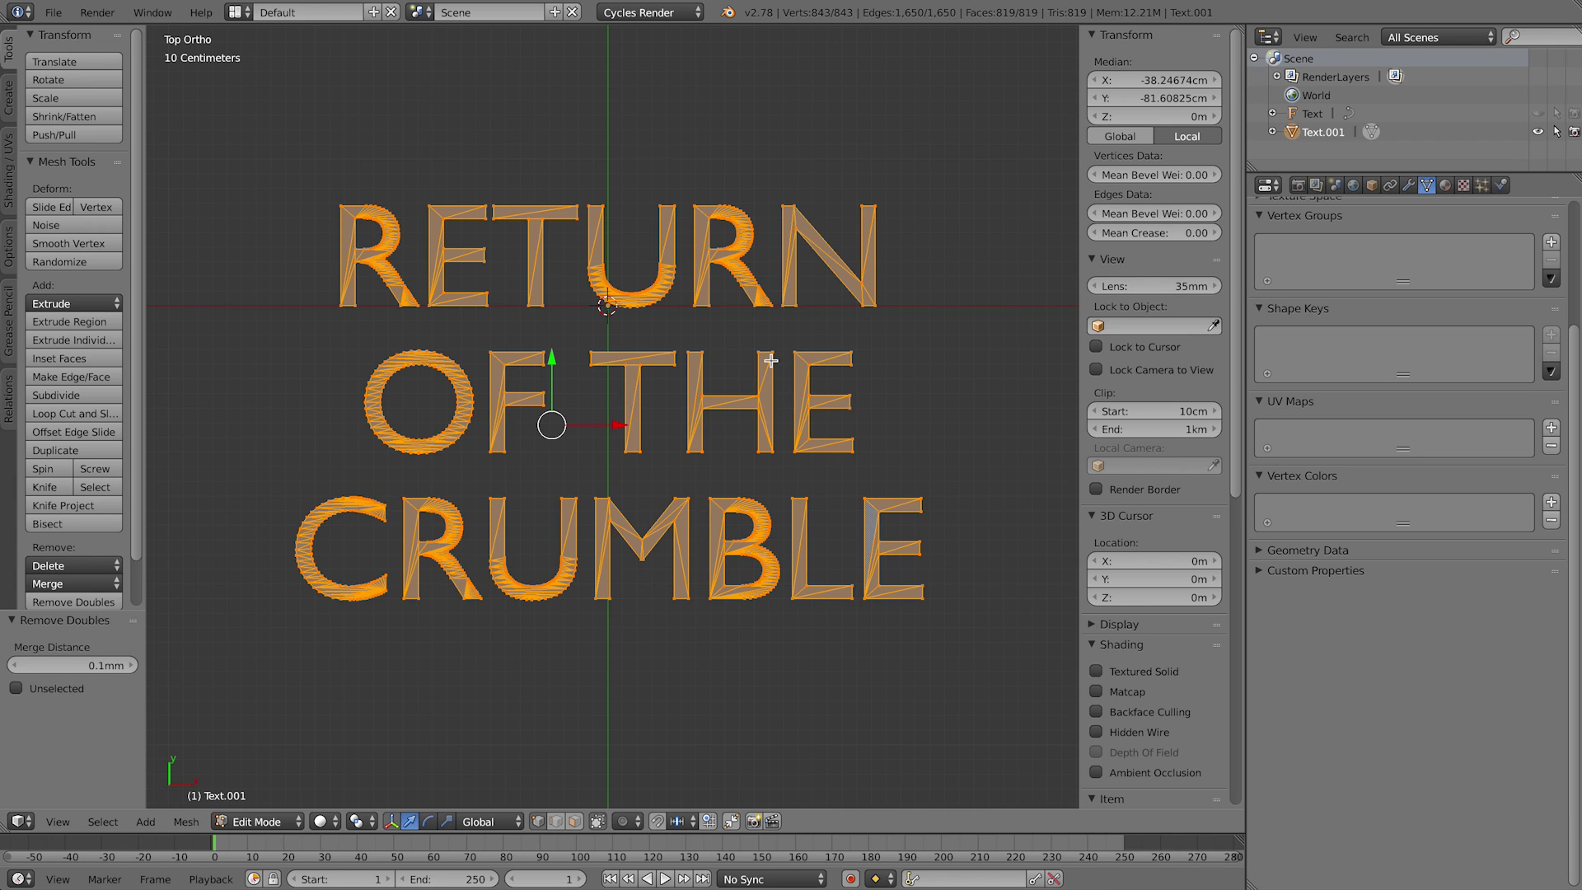
{"action": "key", "text": "x"}
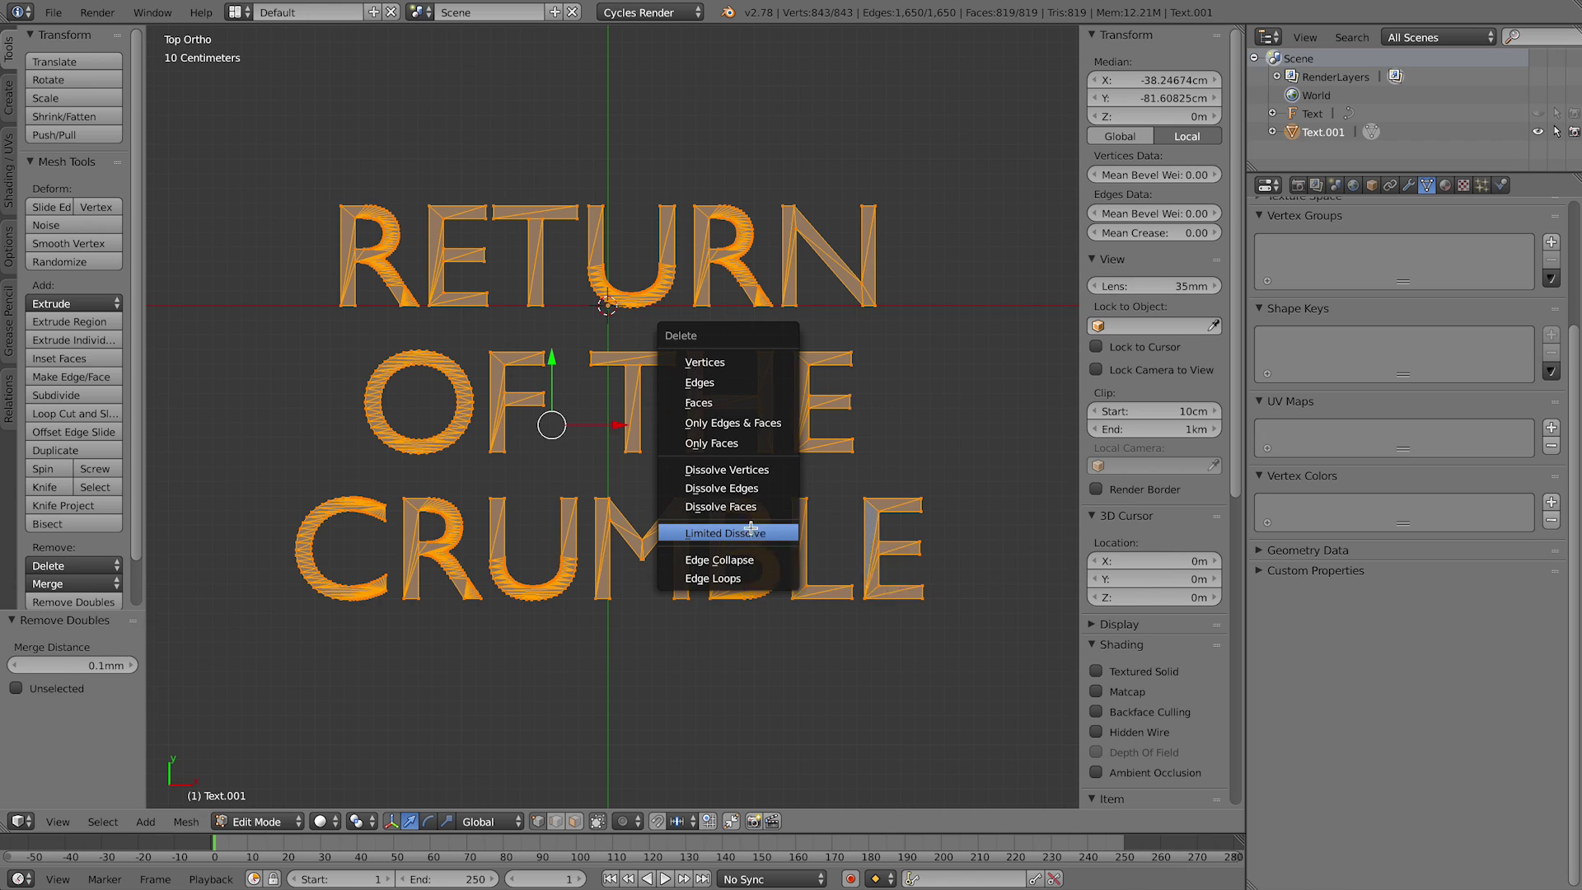
{"action": "left_click", "coordinate": [751, 532]}
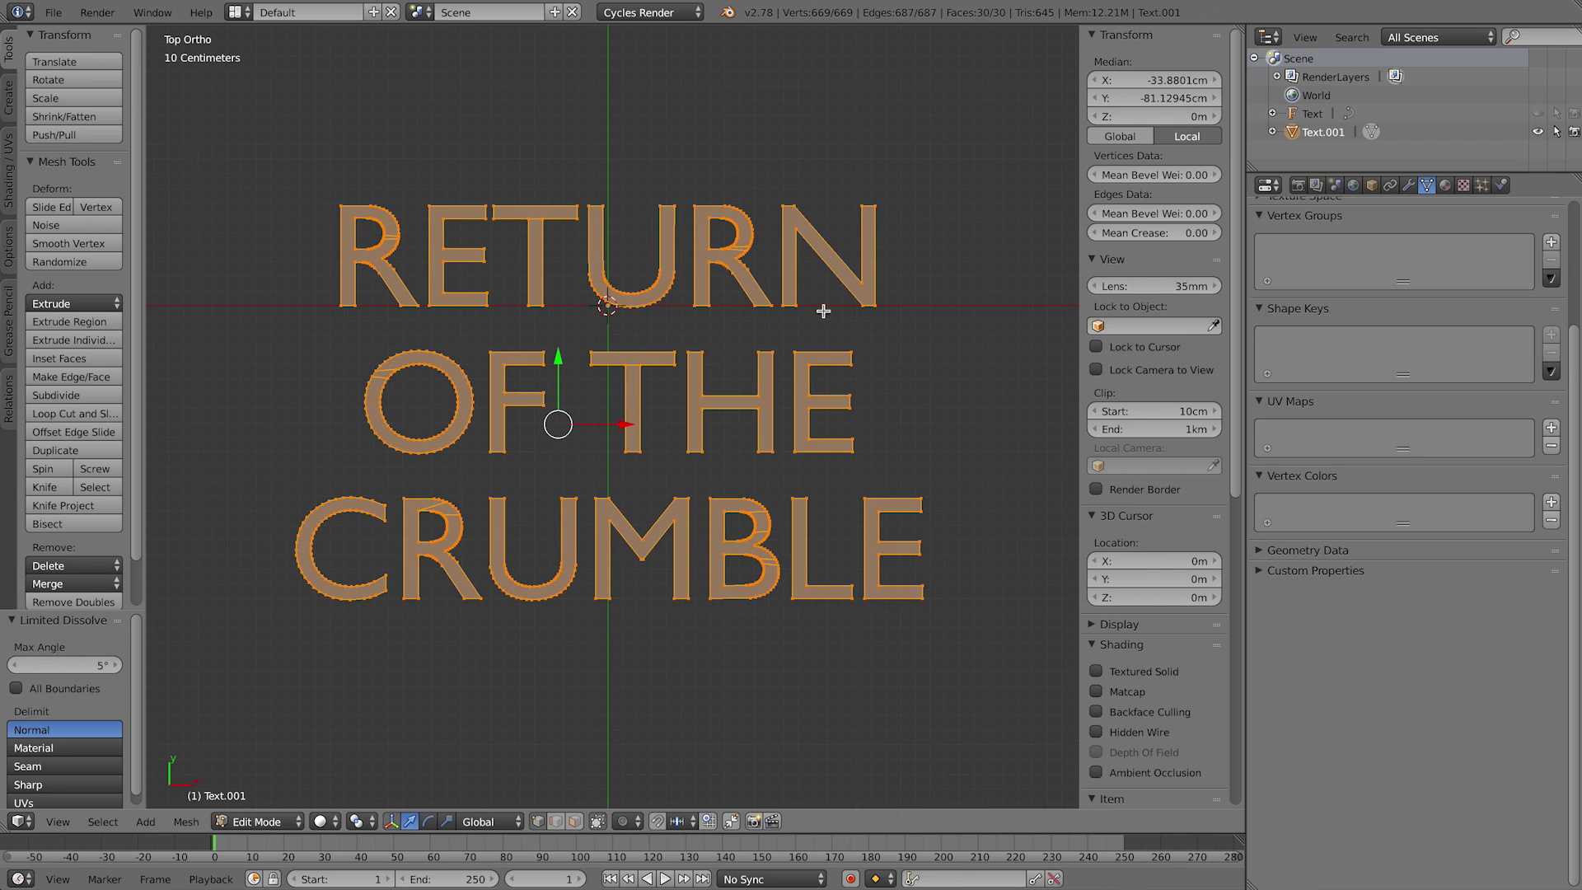
{"action": "left_click", "coordinate": [98, 665]}
{"action": "type", "text": "2"}
{"action": "key", "text": "Return"}
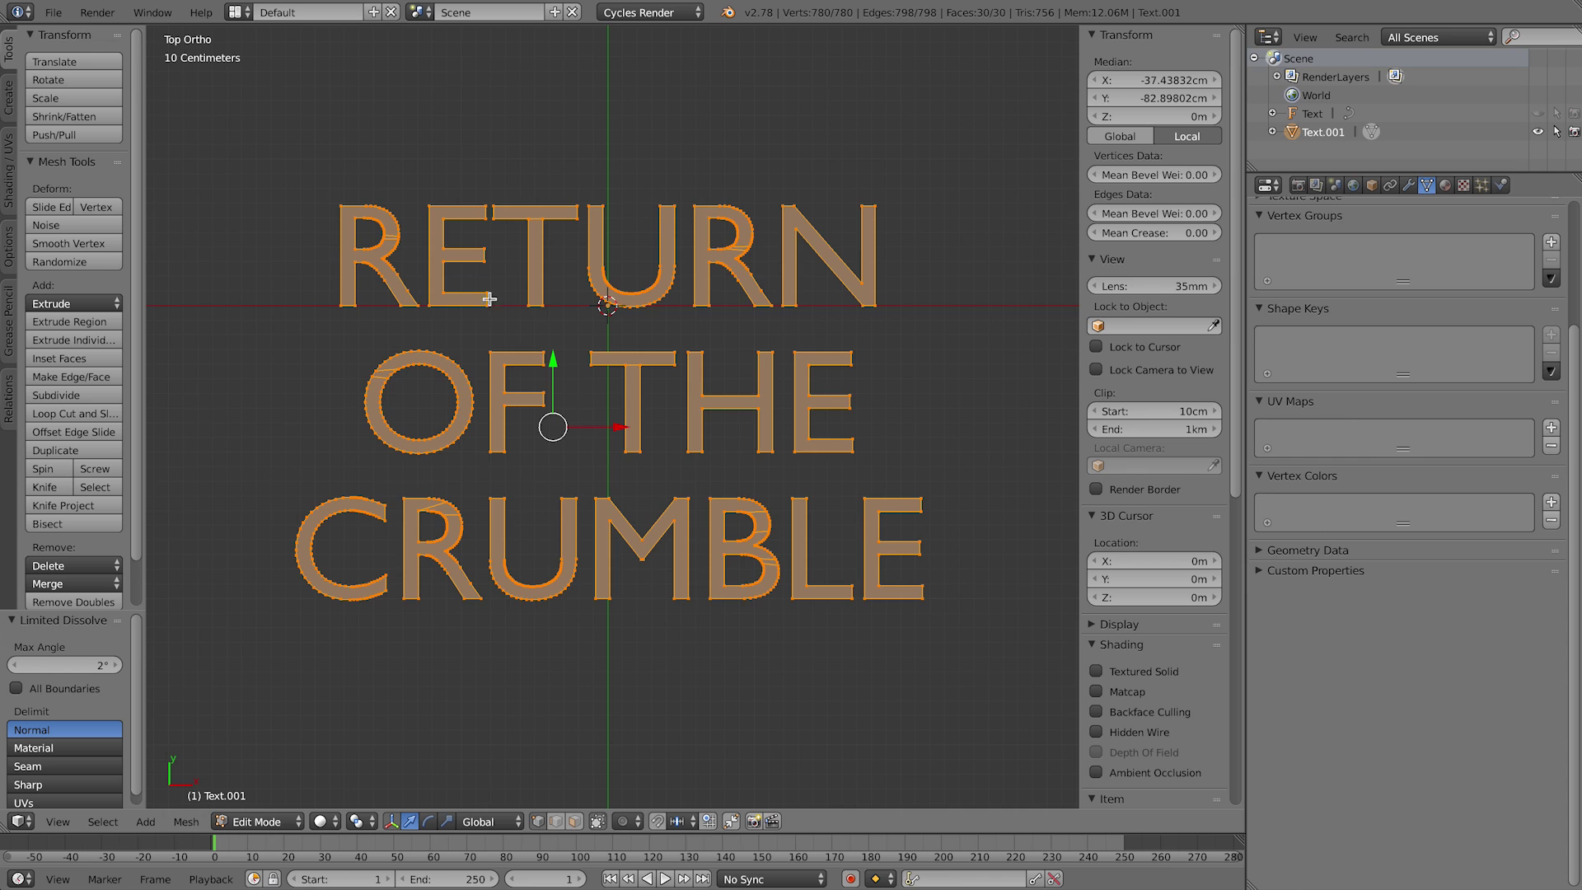
Step: Knife a straight vertical cut through the first R of RETURN, just beside its stem, with angle constraint on
{"action": "scroll", "coordinate": [489, 304], "scroll_direction": "up", "scroll_amount": 3}
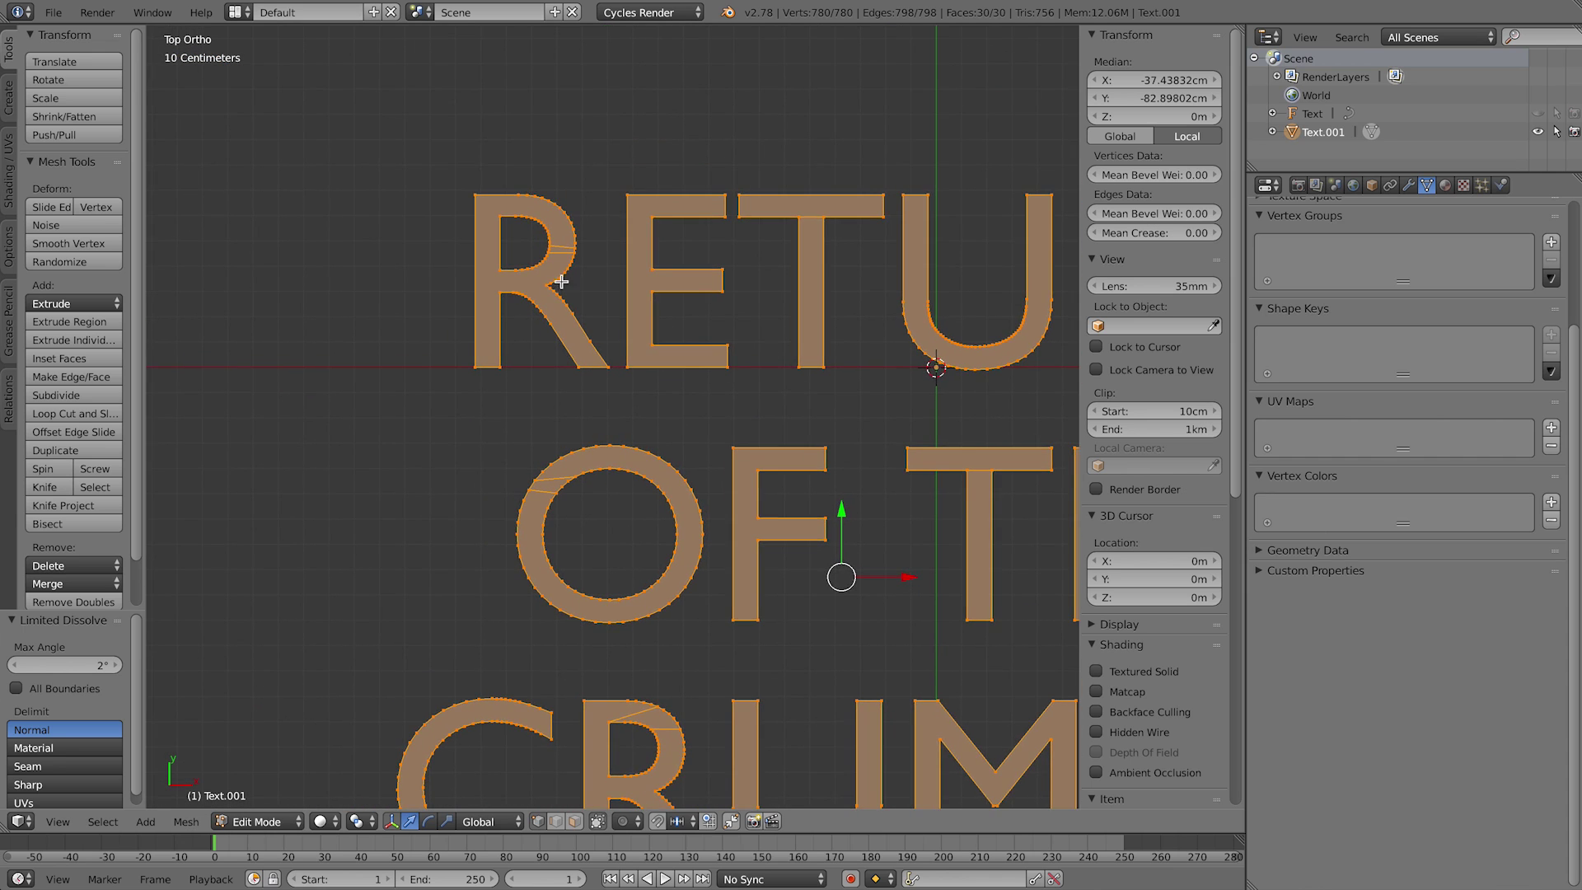
{"action": "scroll", "coordinate": [574, 288], "scroll_direction": "up", "scroll_amount": 4}
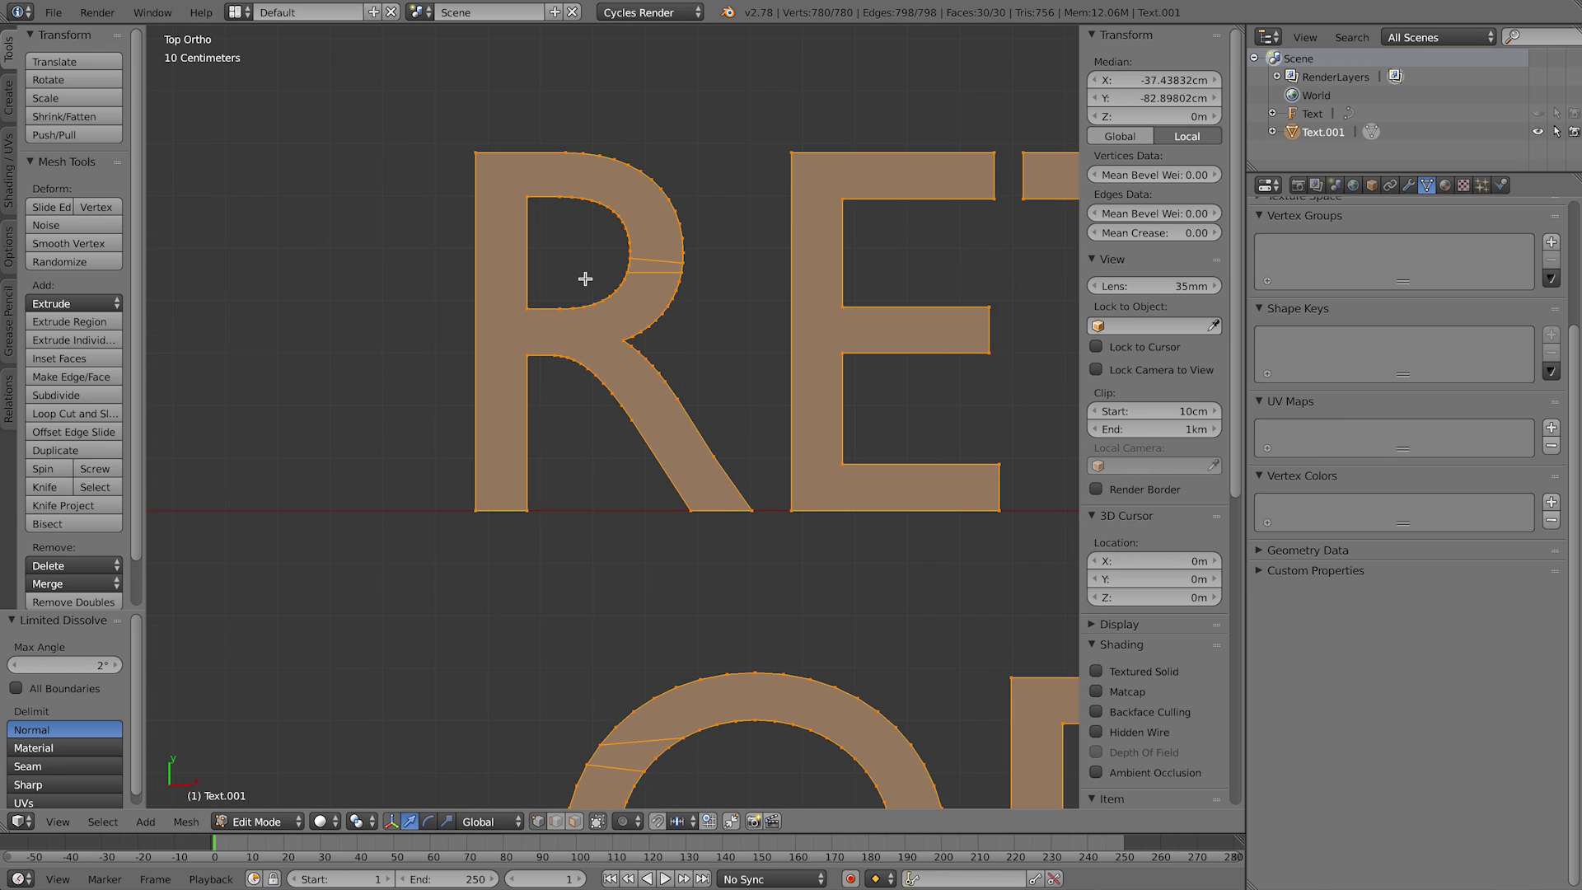
{"action": "scroll", "coordinate": [548, 148], "scroll_direction": "up", "scroll_amount": 2}
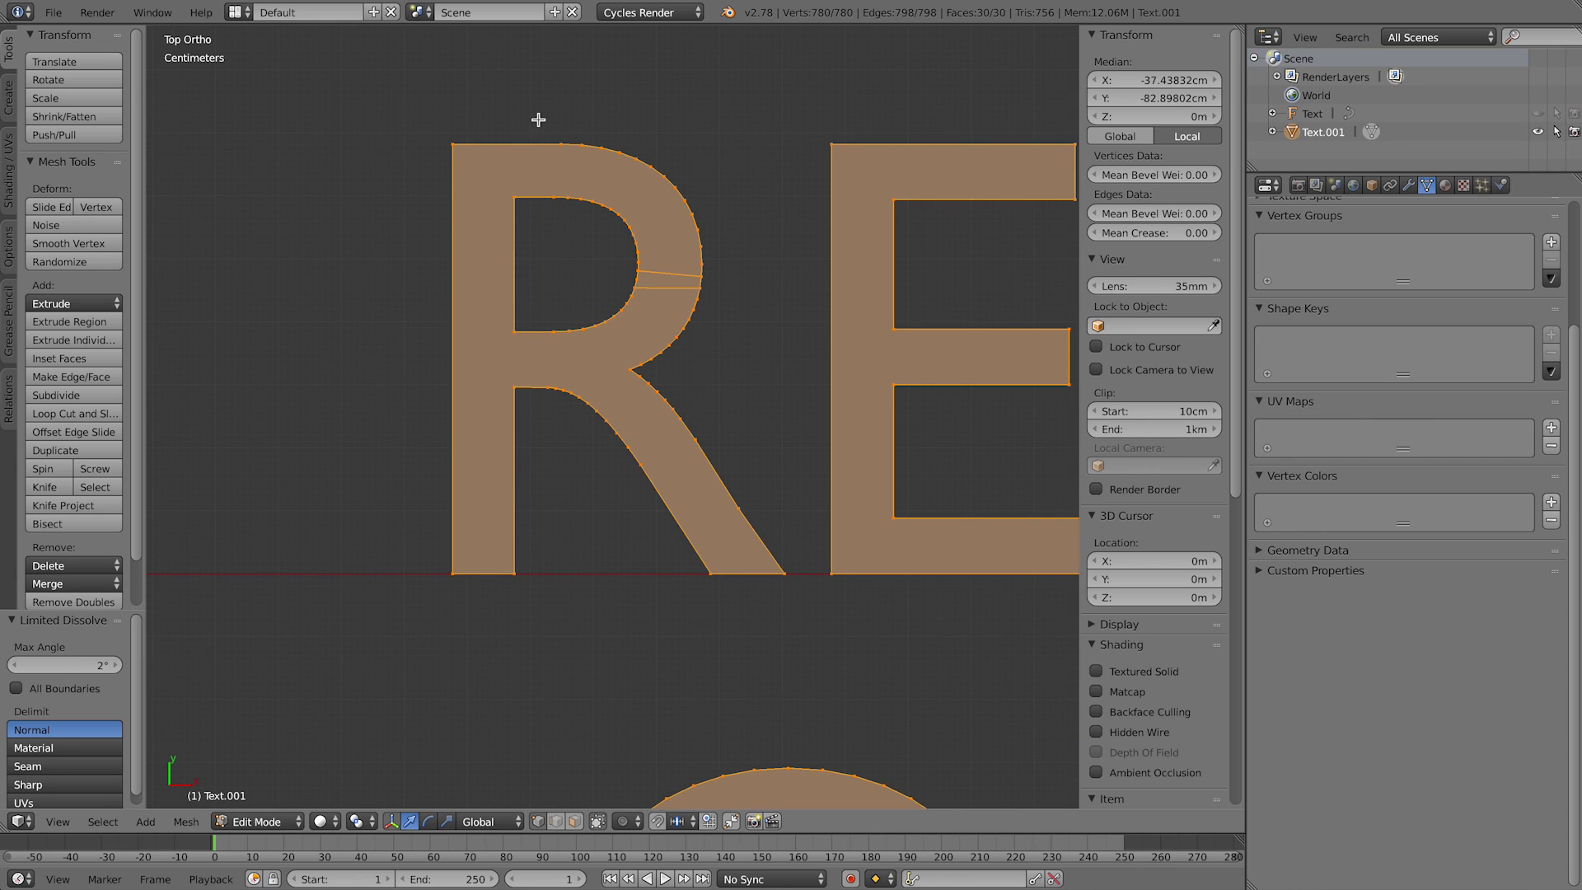
{"action": "key", "text": "k"}
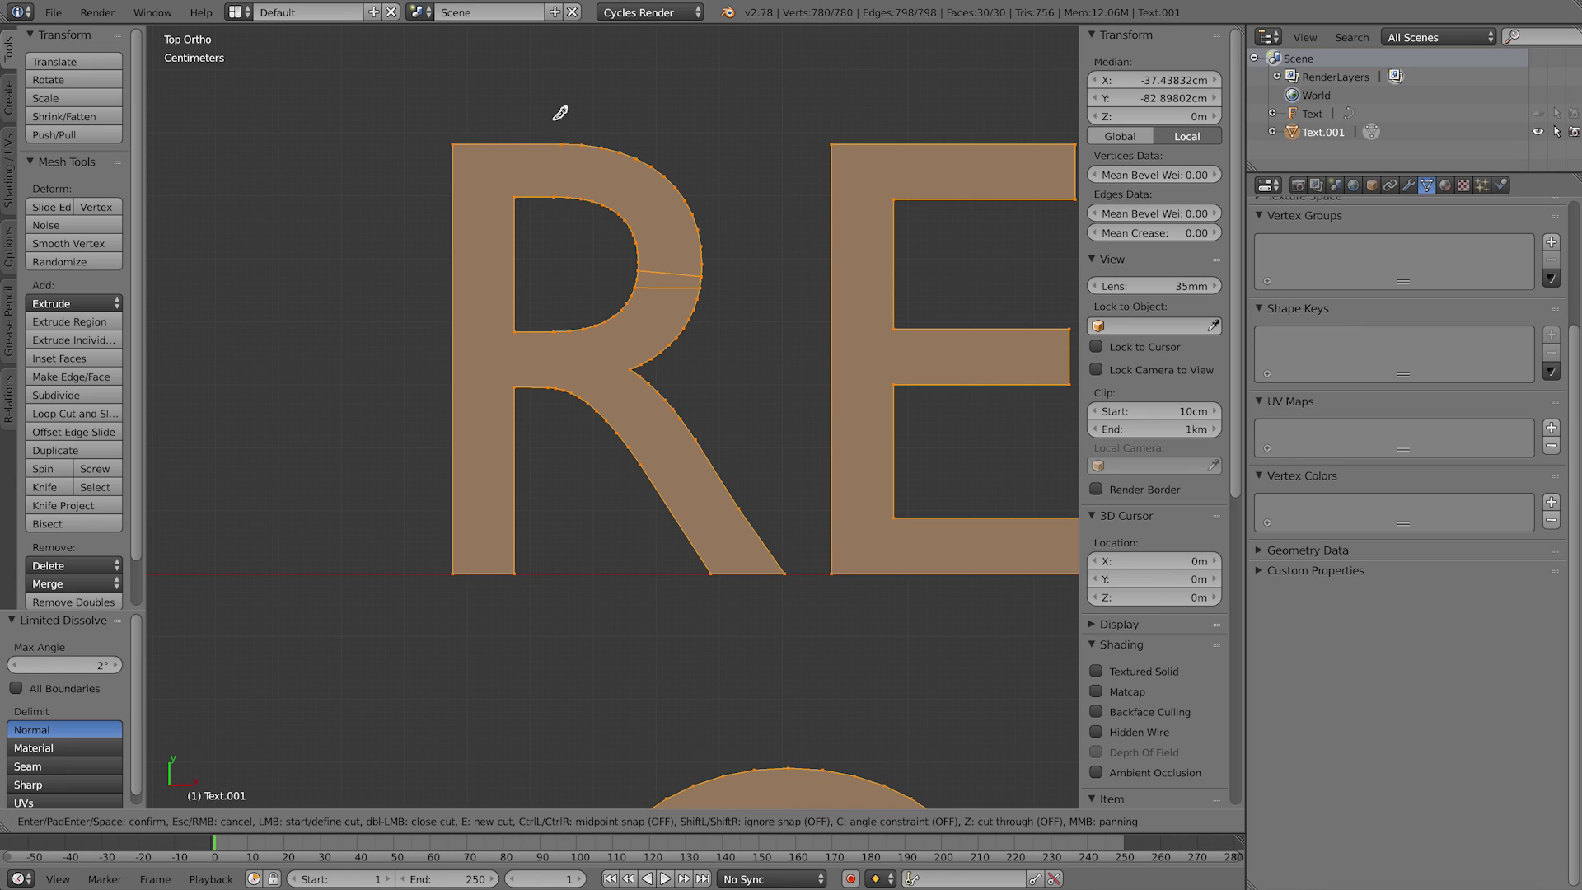
{"action": "key", "text": "c"}
{"action": "left_click", "coordinate": [548, 123]}
{"action": "left_click", "coordinate": [558, 404]}
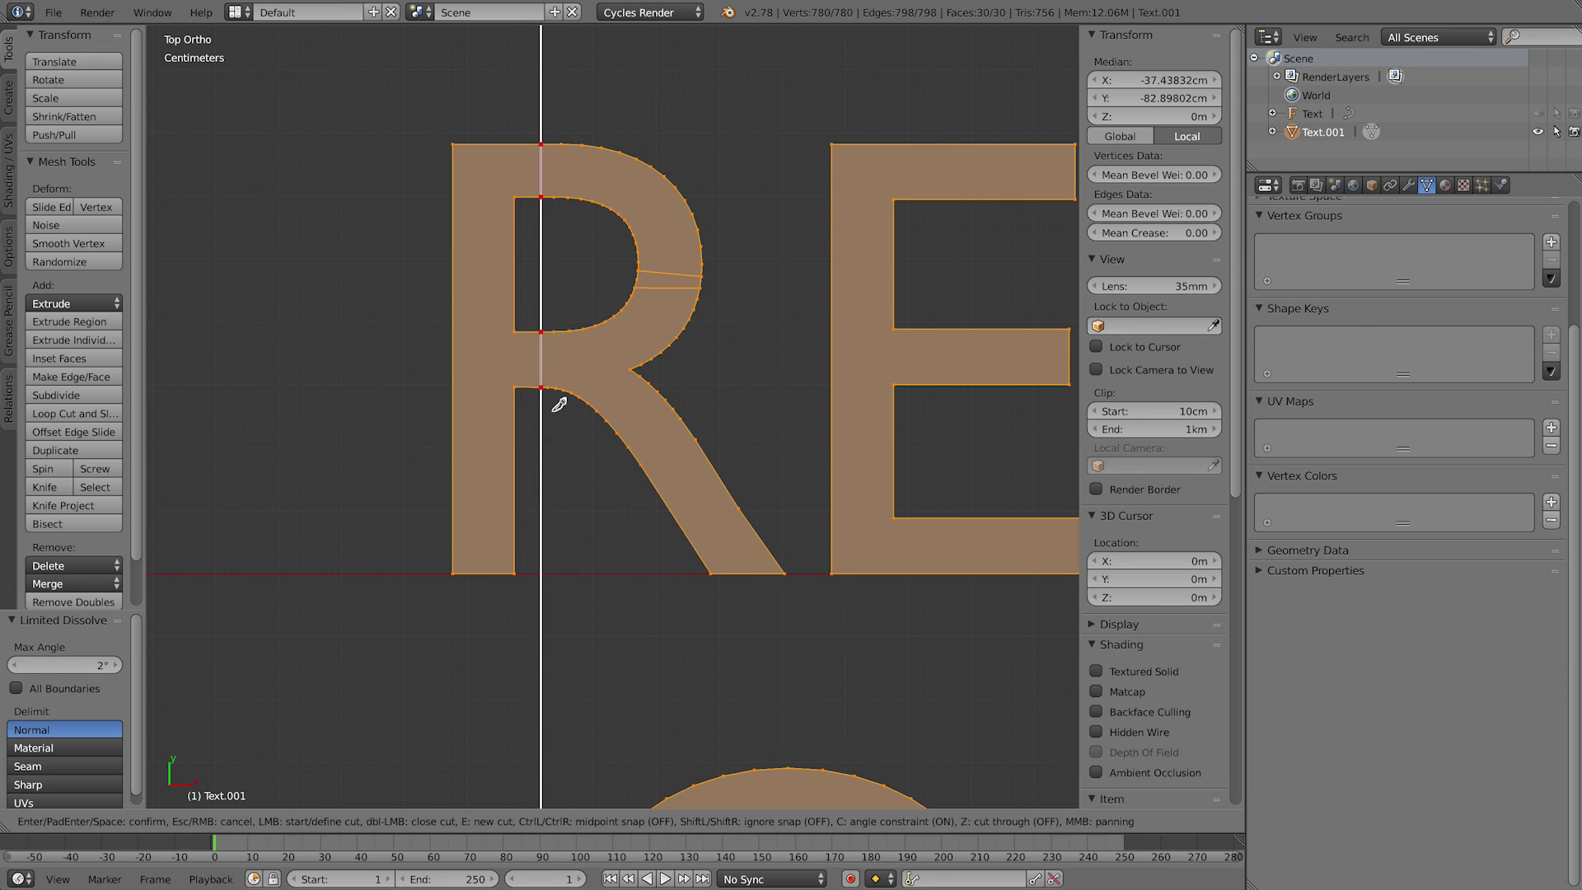
{"action": "key", "text": "Return"}
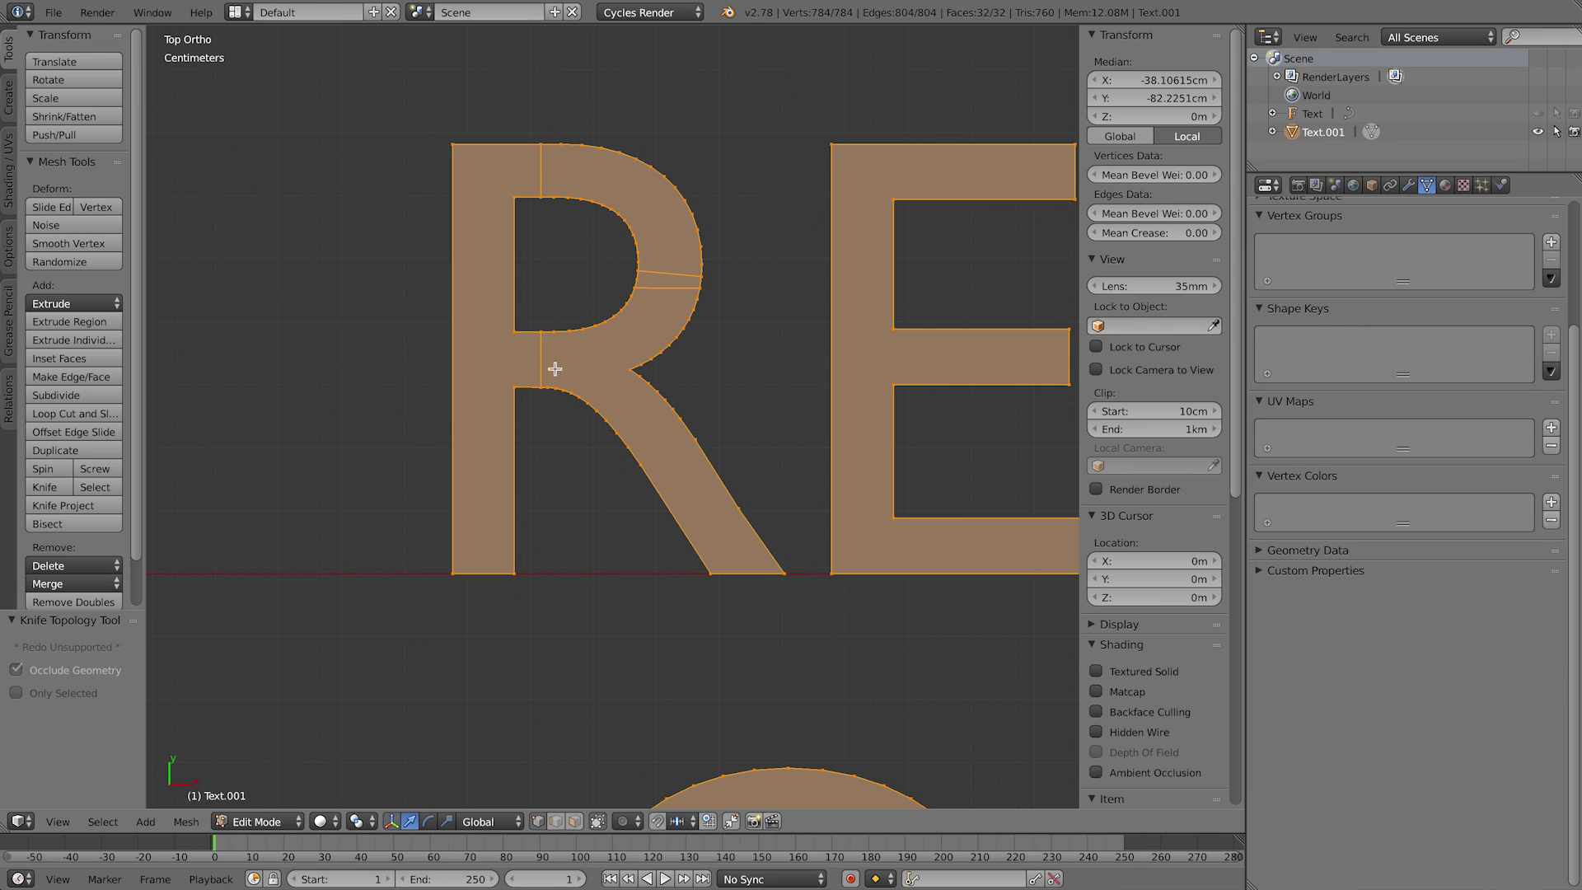
Step: Knife a straight vertical cut through the second R of RETURN, just beside its stem, with angle constraint on
{"action": "scroll", "coordinate": [577, 248], "scroll_direction": "down", "scroll_amount": 1}
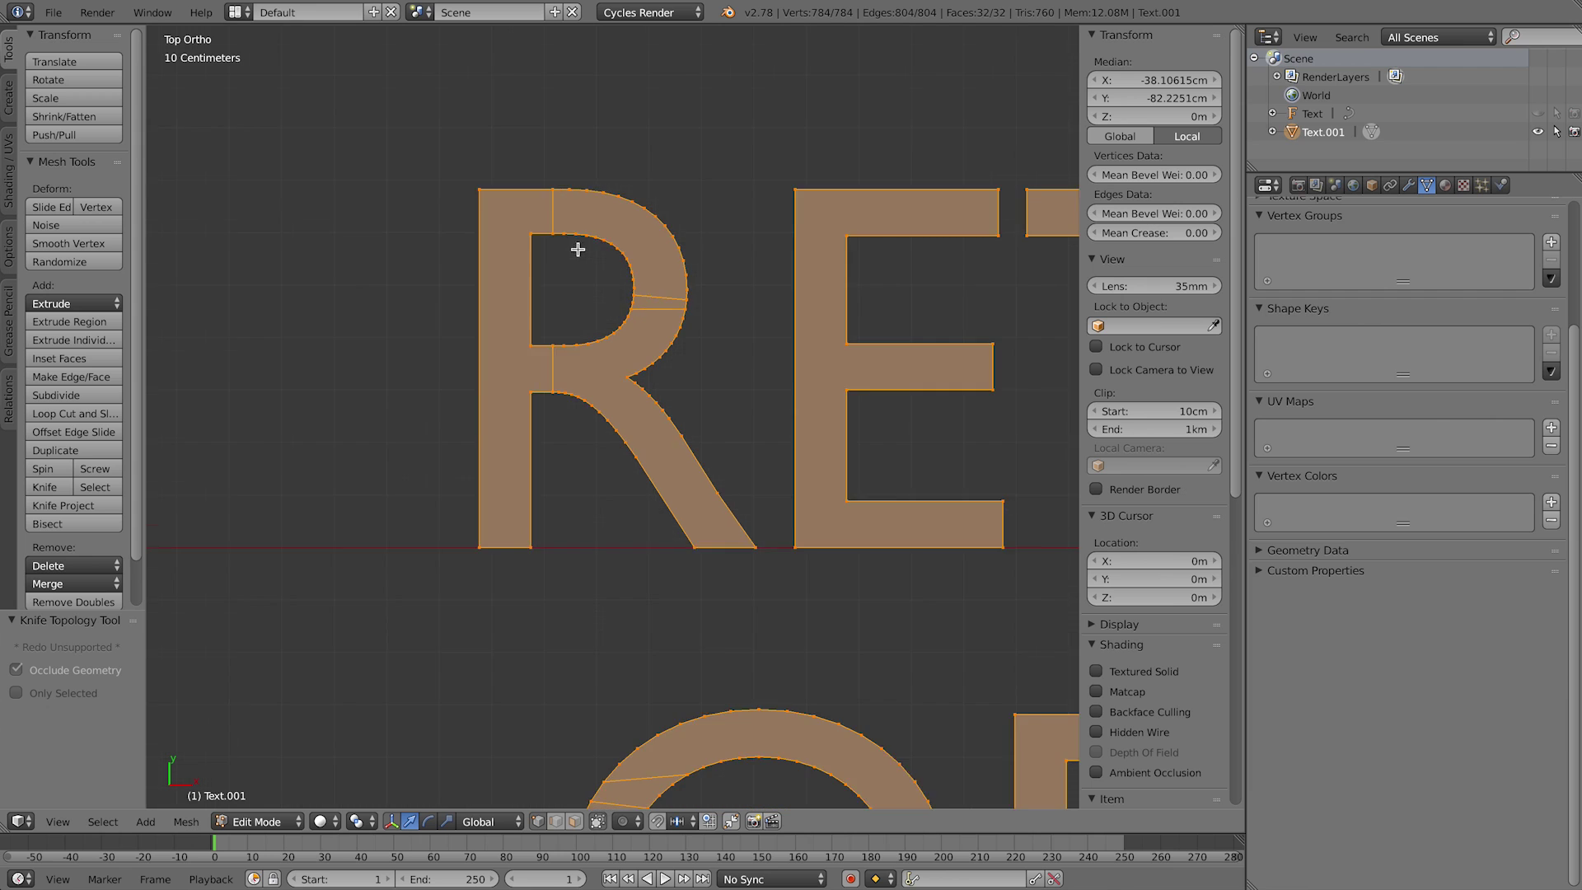
{"action": "scroll", "coordinate": [577, 248], "scroll_direction": "down", "scroll_amount": 1}
{"action": "middle_click_drag", "start_coordinate": [638, 326], "coordinate": [586, 303], "text": "shift"}
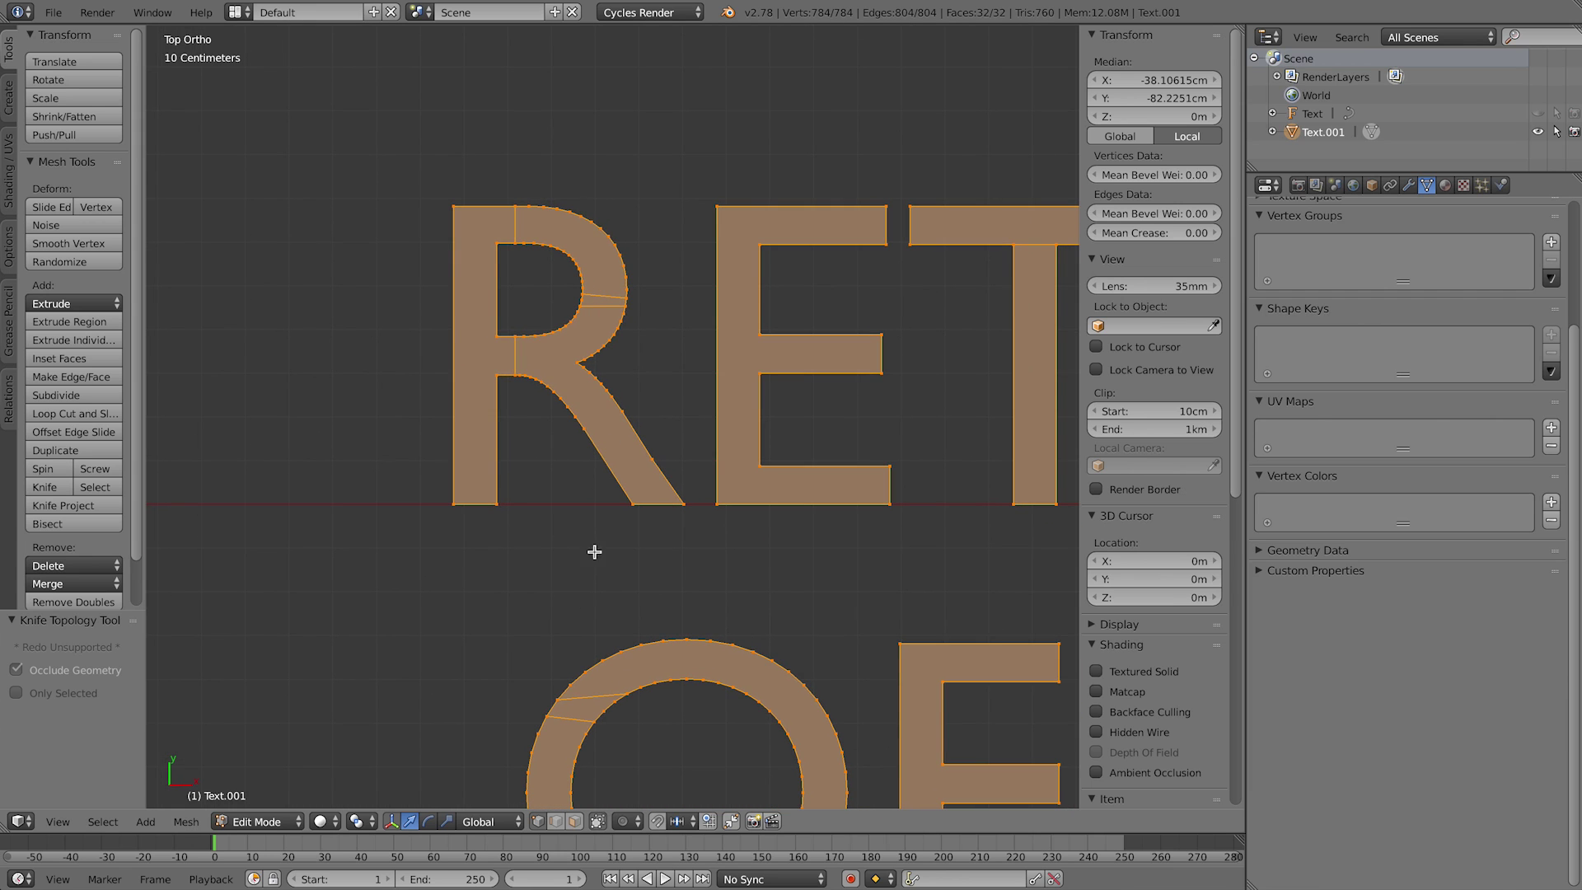
{"action": "middle_click_drag", "start_coordinate": [777, 480], "coordinate": [794, 446], "text": "shift"}
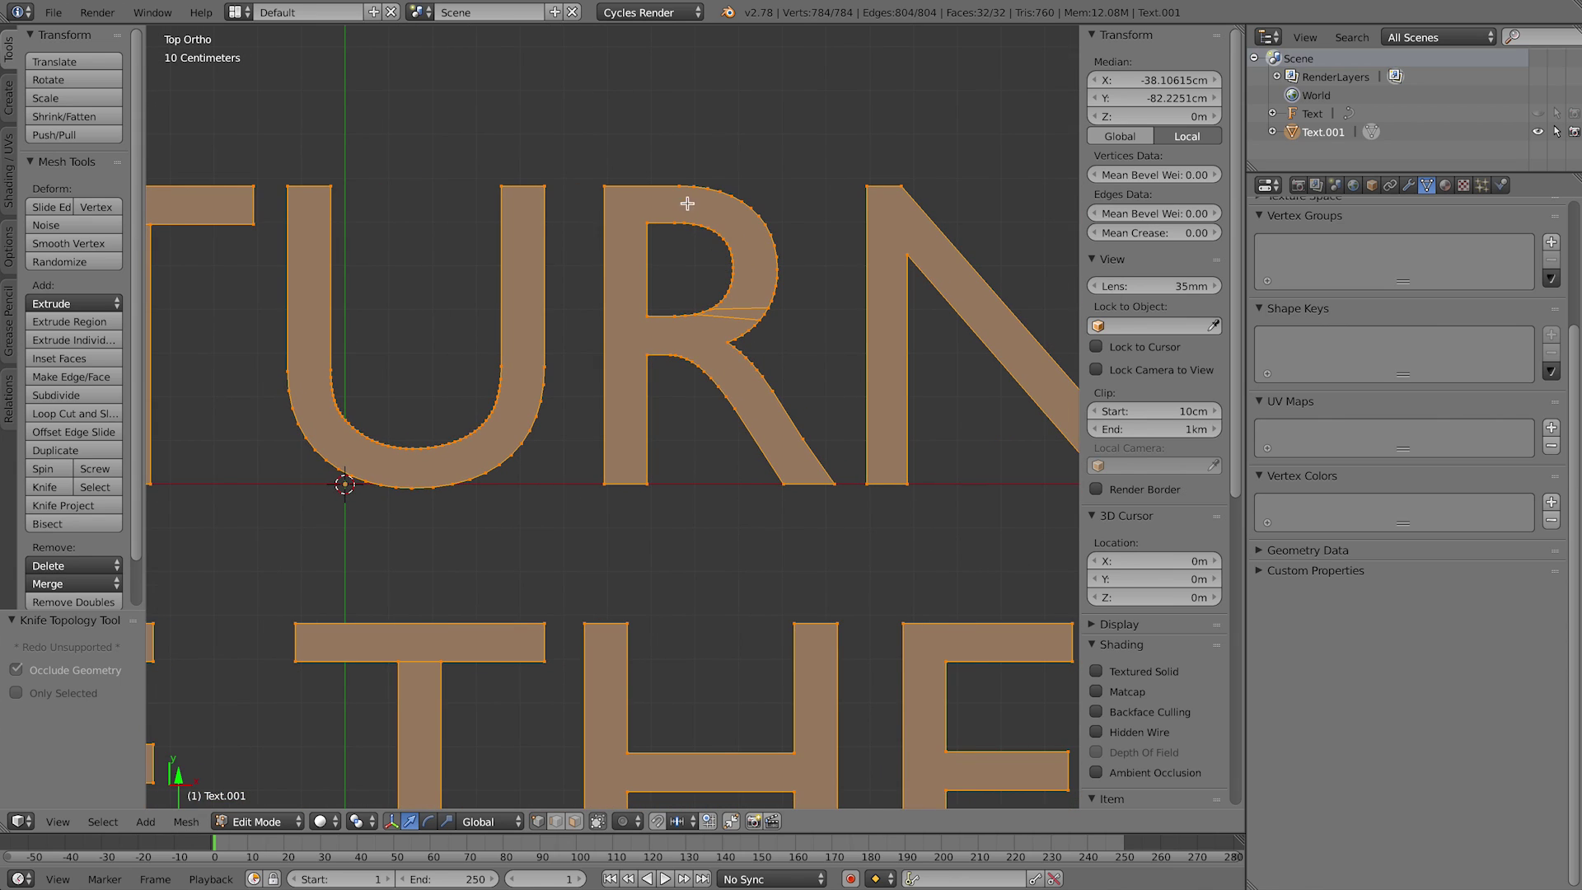
{"action": "key", "text": "k"}
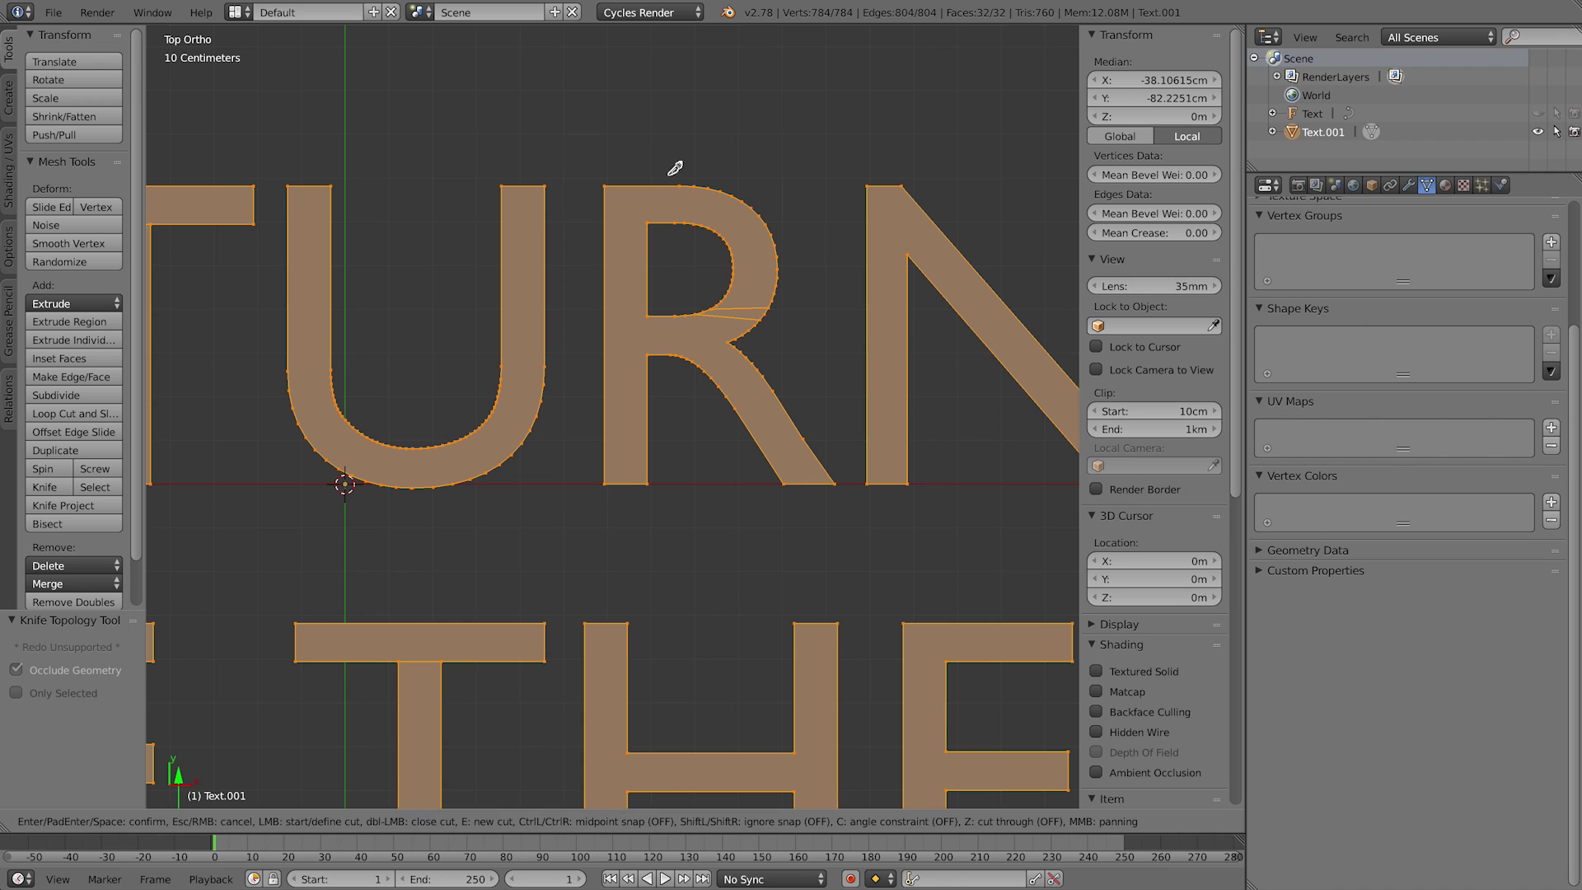
{"action": "key", "text": "c"}
{"action": "left_click", "coordinate": [667, 186]}
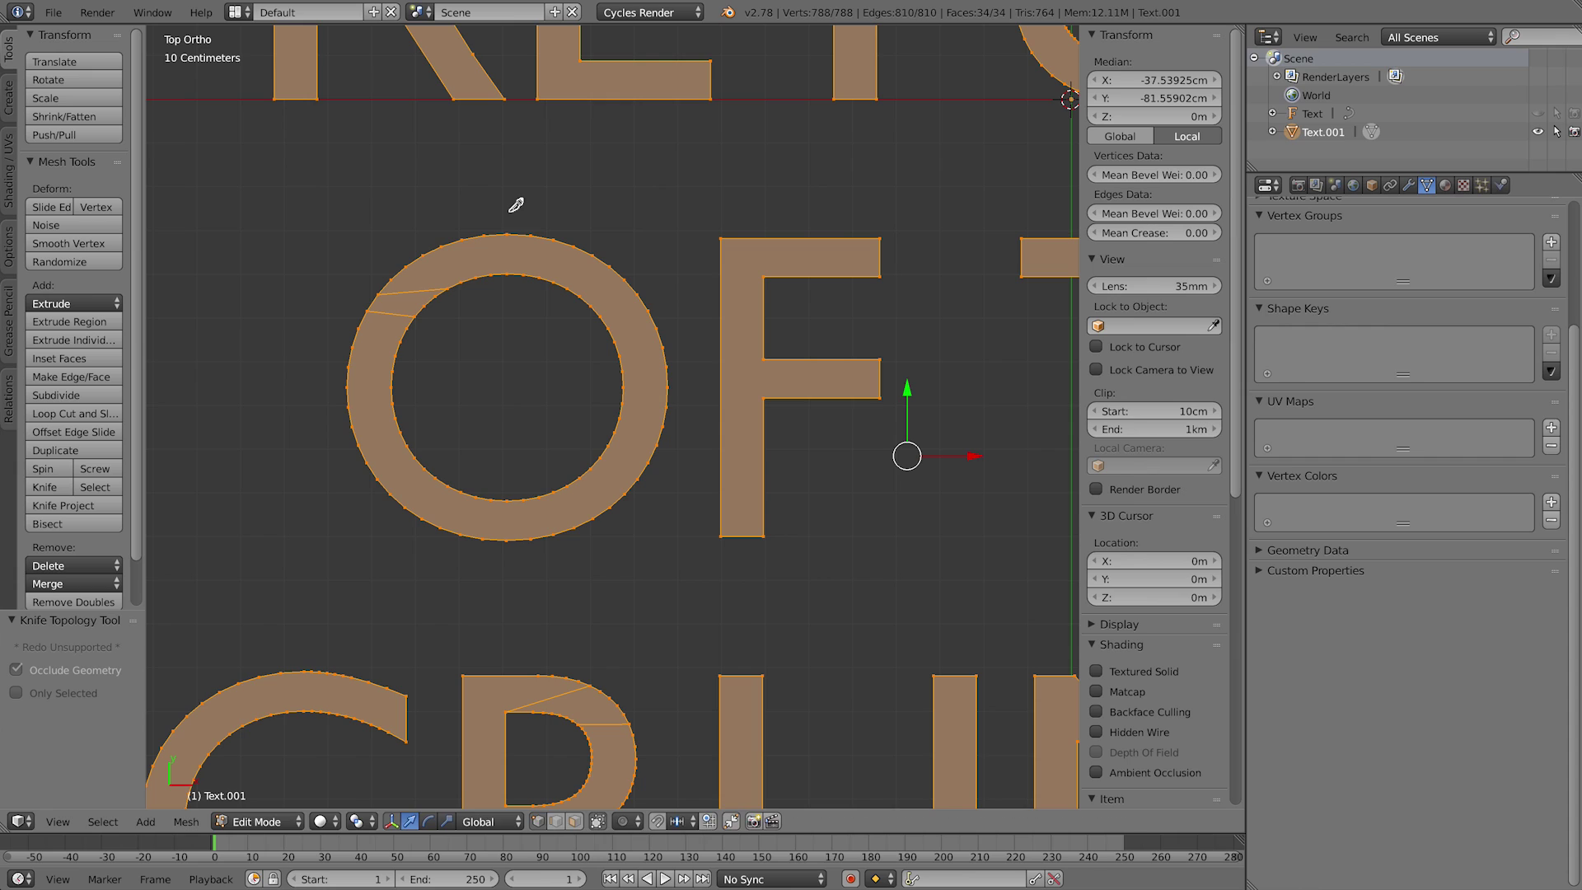
Step: Knife a straight vertical cut and a straight horizontal cut through the centre of the O in OF
{"action": "key", "text": "k"}
{"action": "left_click", "coordinate": [507, 211]}
{"action": "left_click", "coordinate": [507, 587]}
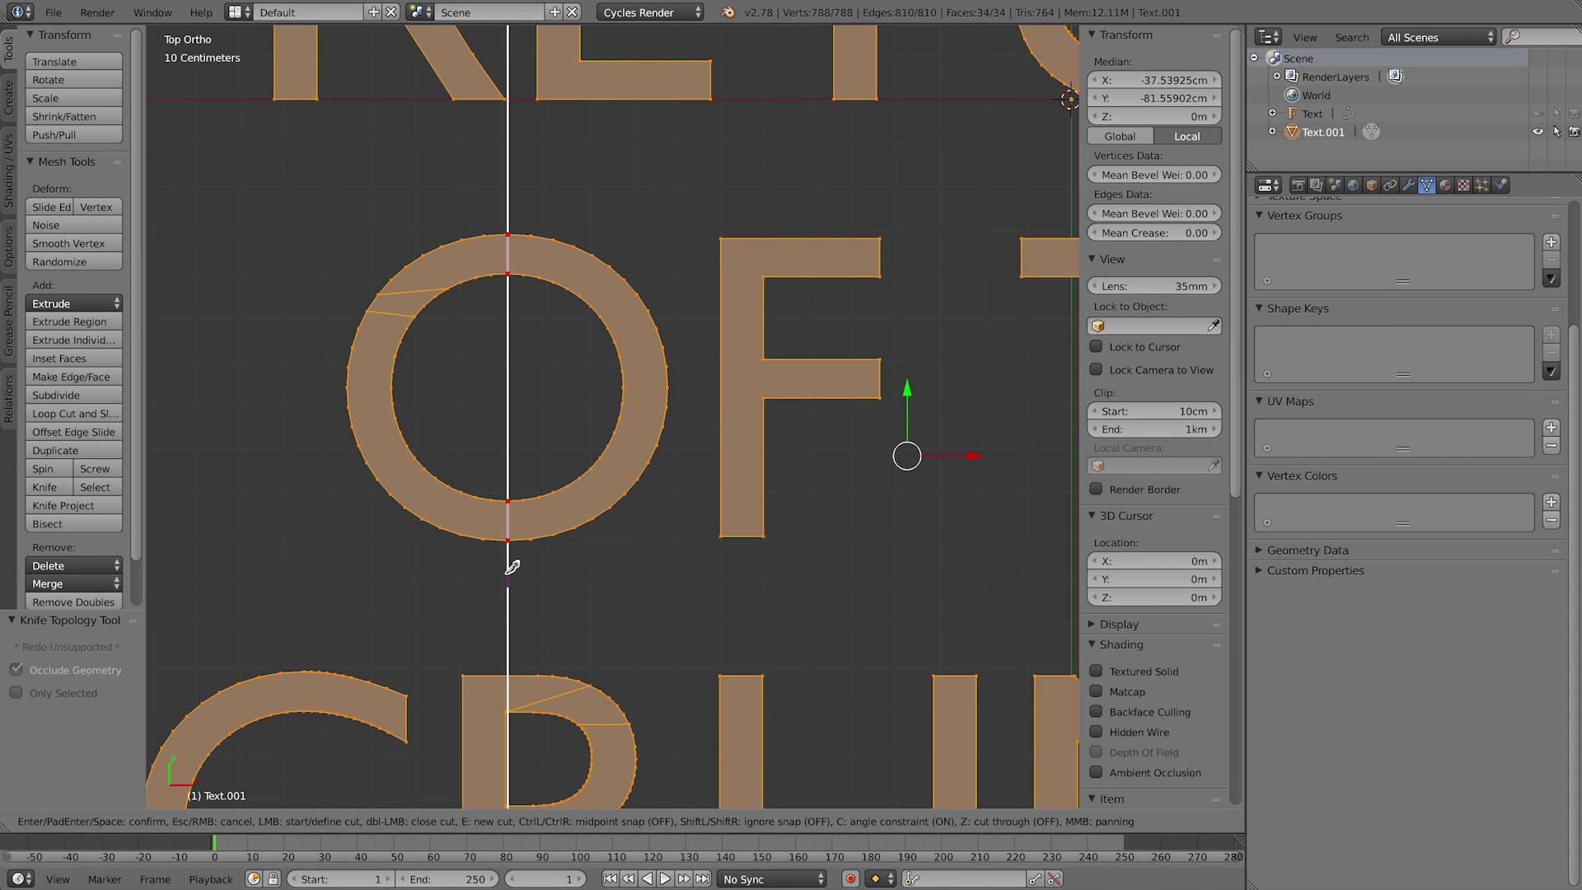
{"action": "key", "text": "Return"}
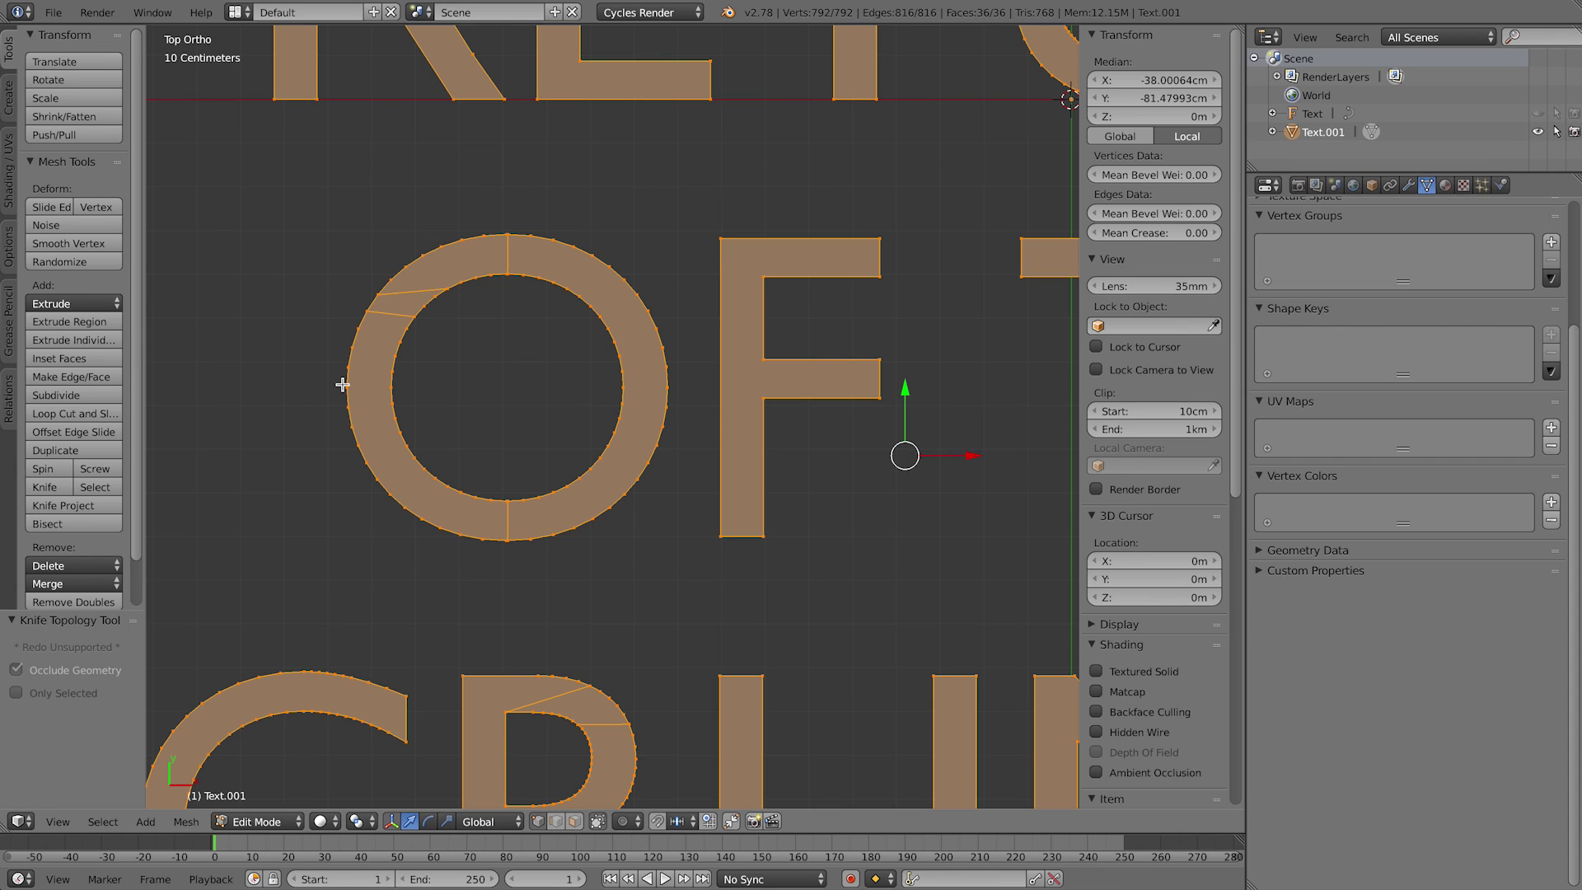
{"action": "key", "text": "k"}
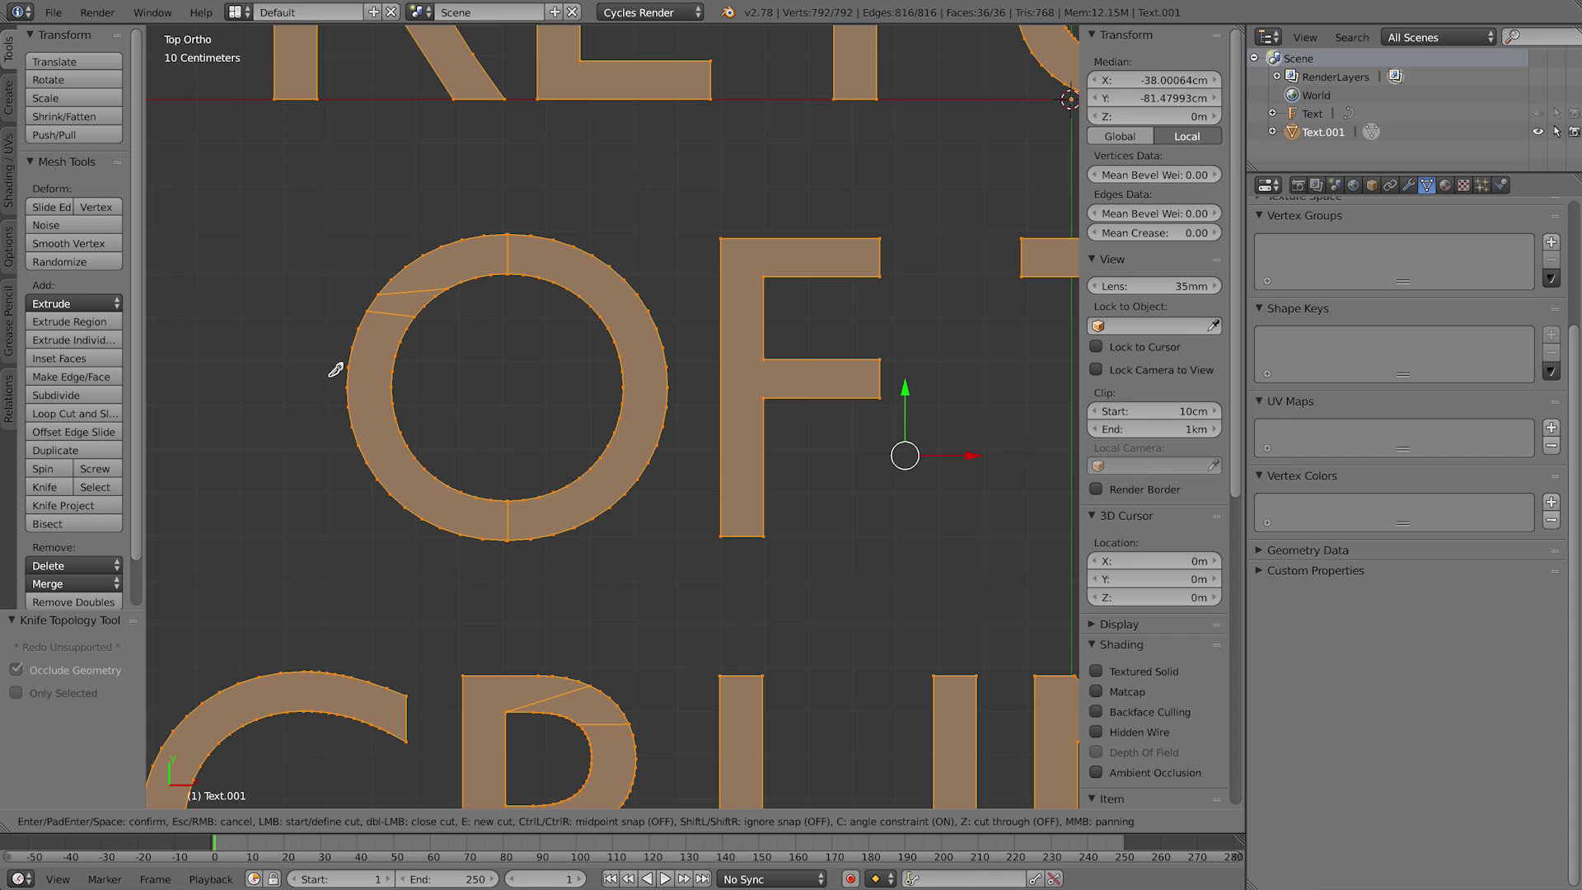
{"action": "left_click", "coordinate": [335, 380]}
{"action": "left_click", "coordinate": [698, 375]}
{"action": "key", "text": "Return"}
Step: Using face selection, merge the three faces forming the bowl and leg of the first R in RETURN into one face
{"action": "scroll", "coordinate": [777, 396], "scroll_direction": "down", "scroll_amount": 5, "text": "ctrl"}
{"action": "scroll", "coordinate": [517, 408], "scroll_direction": "up", "scroll_amount": 2}
{"action": "scroll", "coordinate": [517, 408], "scroll_direction": "down", "scroll_amount": 2}
{"action": "scroll", "coordinate": [653, 211], "scroll_direction": "down", "scroll_amount": 4, "text": "ctrl"}
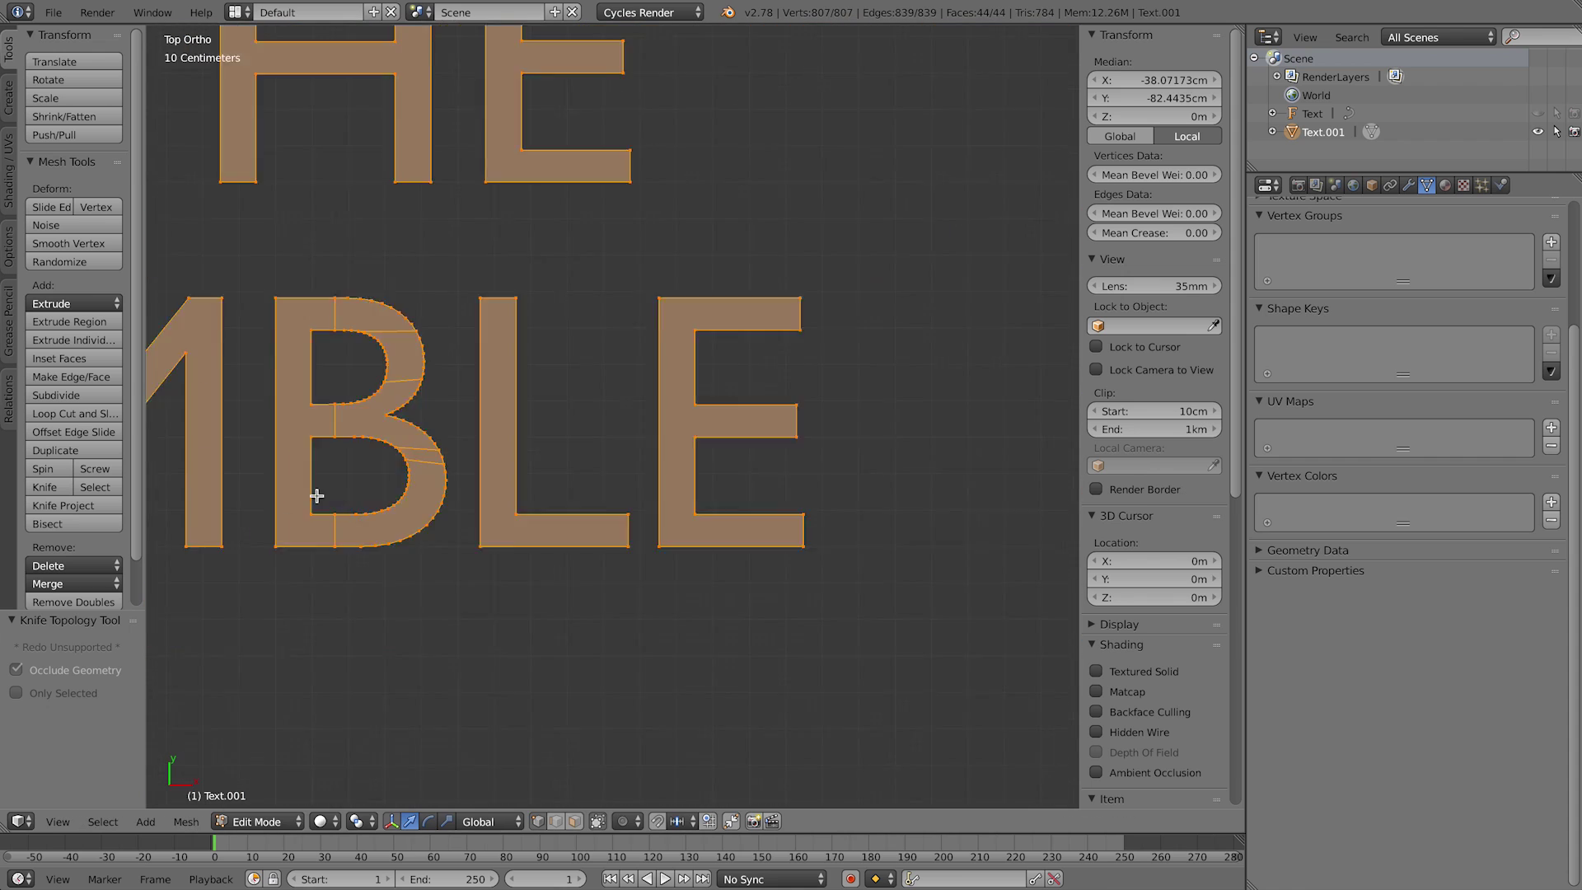
{"action": "scroll", "coordinate": [592, 572], "scroll_direction": "down", "scroll_amount": 2}
{"action": "middle_click_drag", "start_coordinate": [592, 573], "coordinate": [664, 604], "text": "shift"}
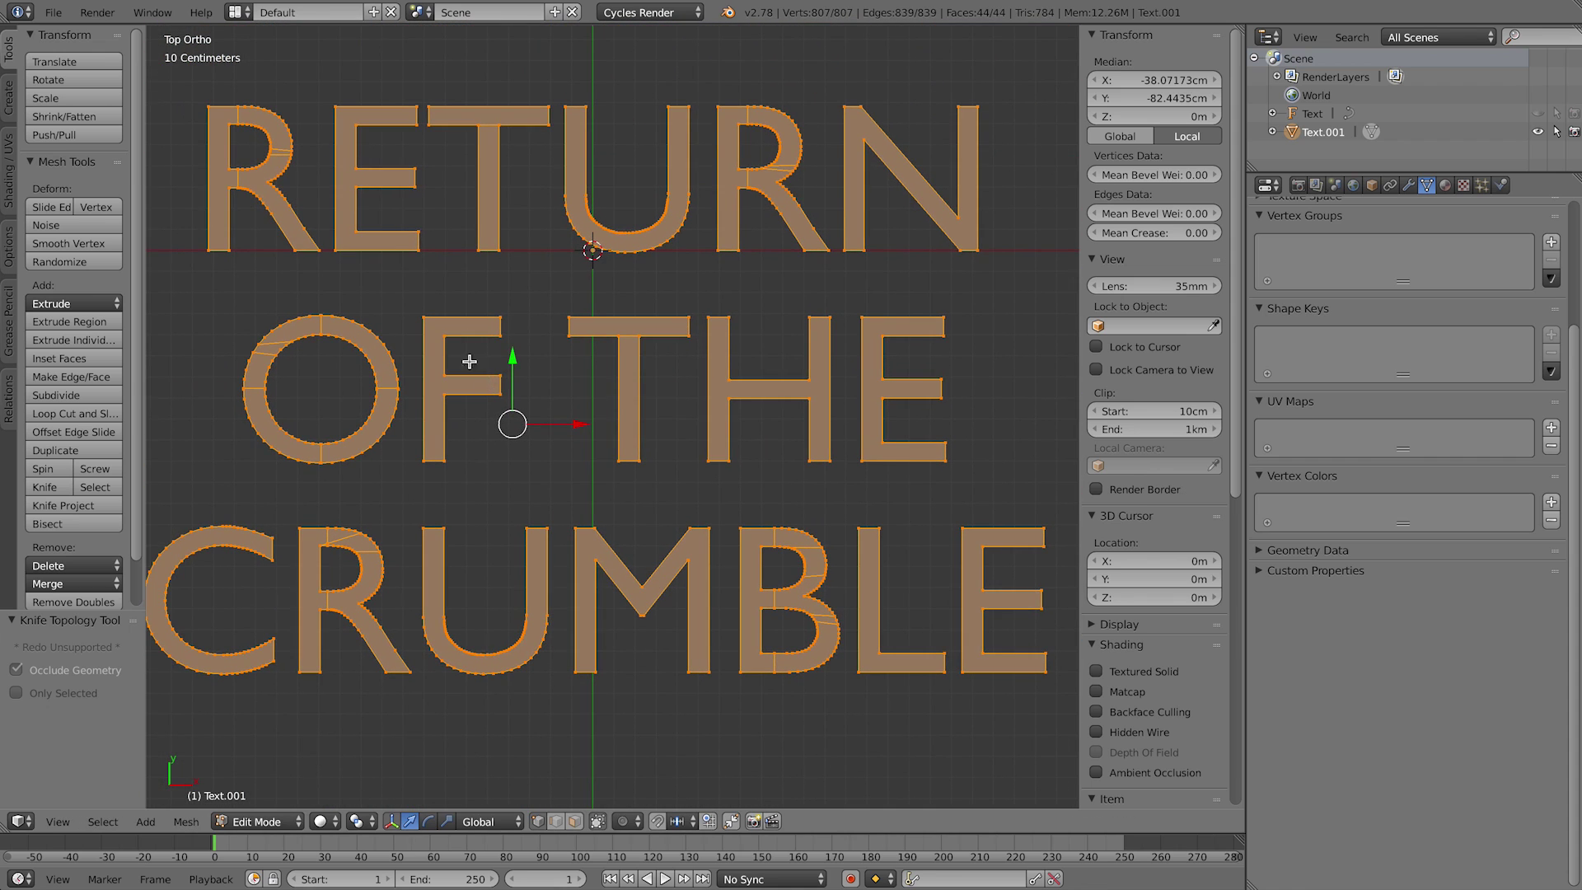
{"action": "left_click", "coordinate": [581, 822]}
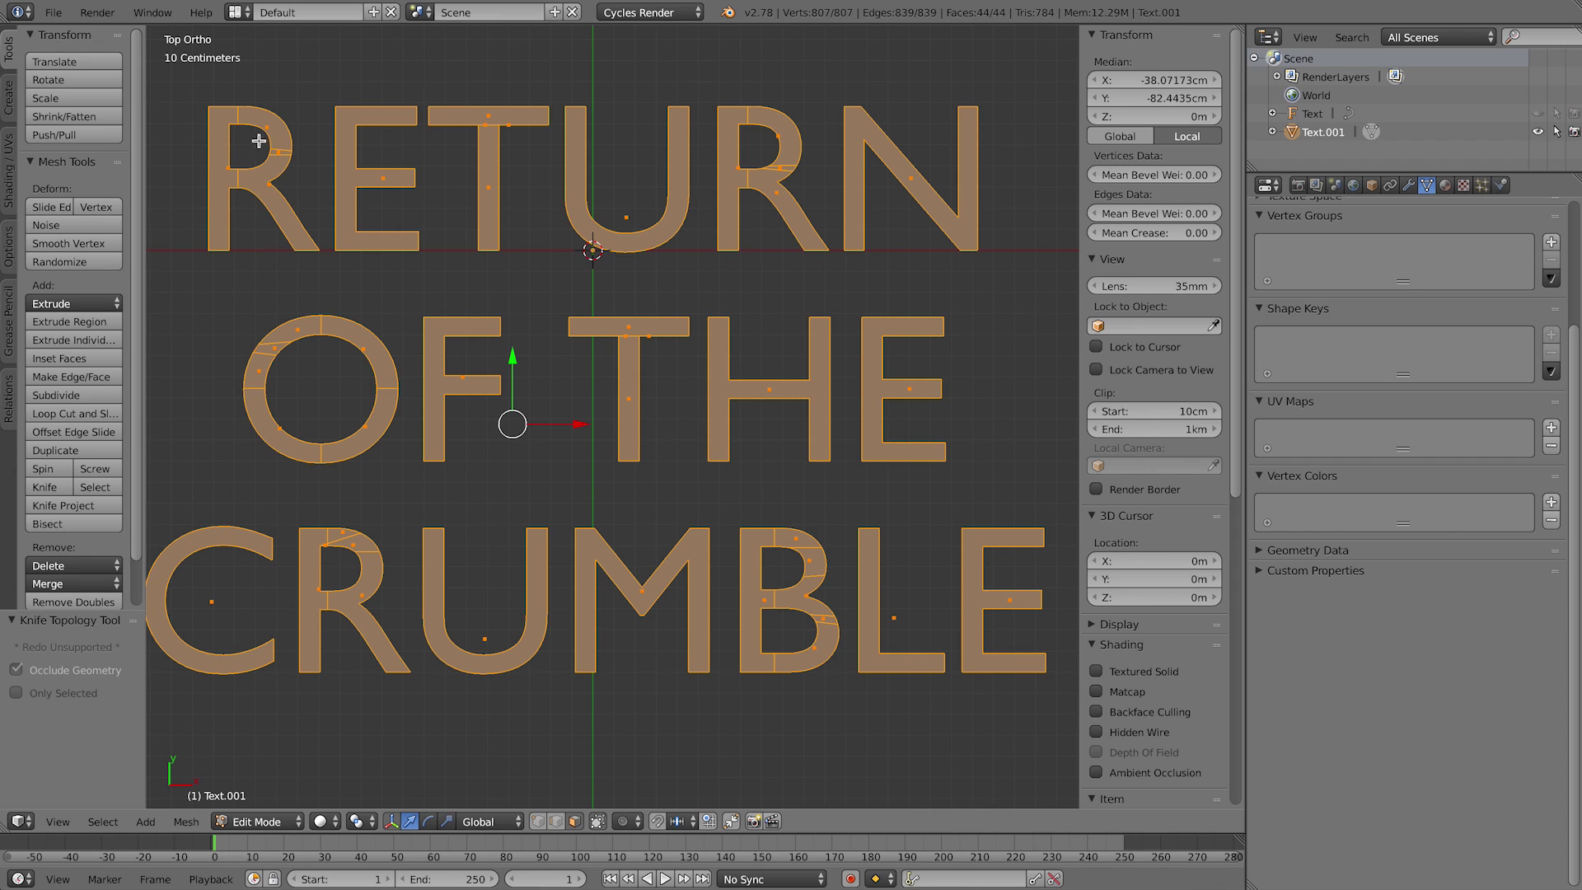
{"action": "scroll", "coordinate": [506, 362], "scroll_direction": "up", "scroll_amount": 3}
{"action": "scroll", "coordinate": [506, 362], "scroll_direction": "up", "scroll_amount": 2}
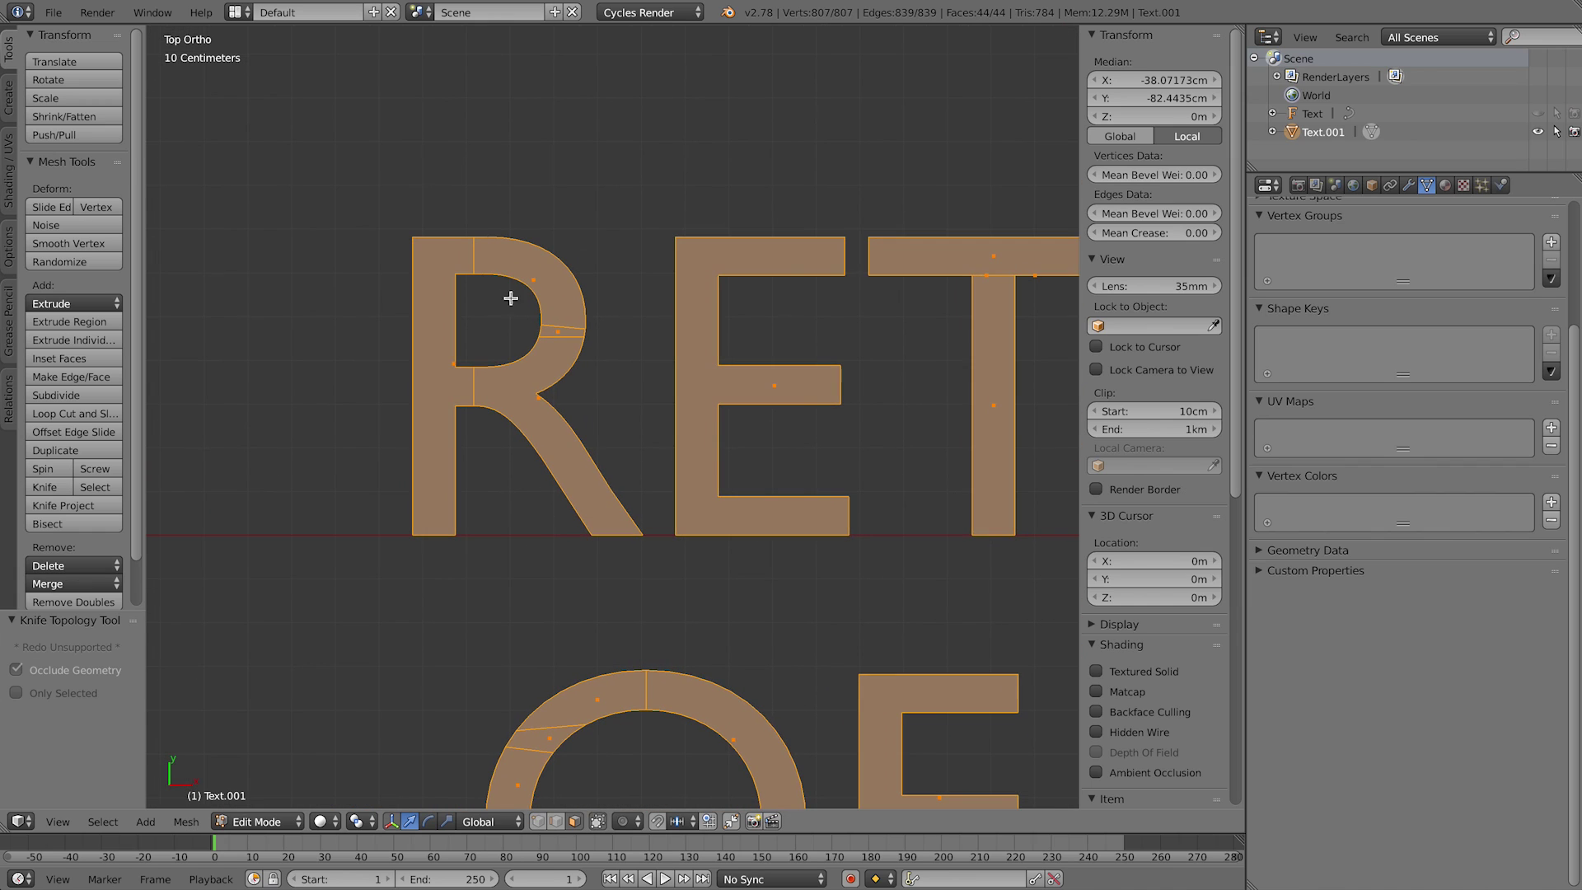
{"action": "right_click", "coordinate": [519, 258]}
{"action": "right_click", "coordinate": [579, 344], "text": "shift"}
{"action": "right_click", "coordinate": [557, 363], "text": "shift"}
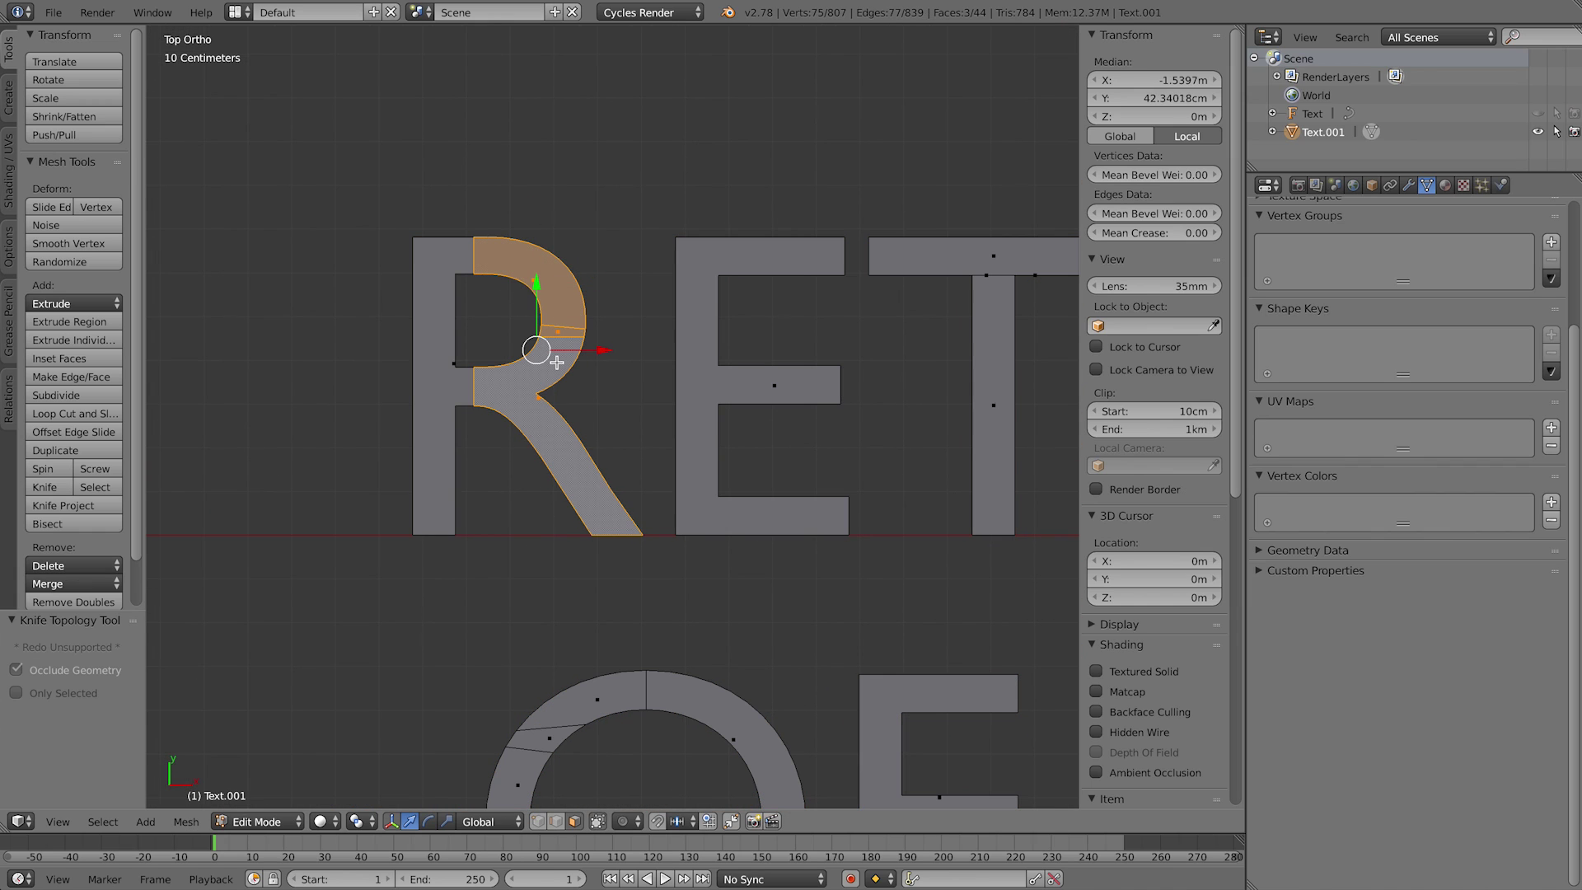
{"action": "key", "text": "f"}
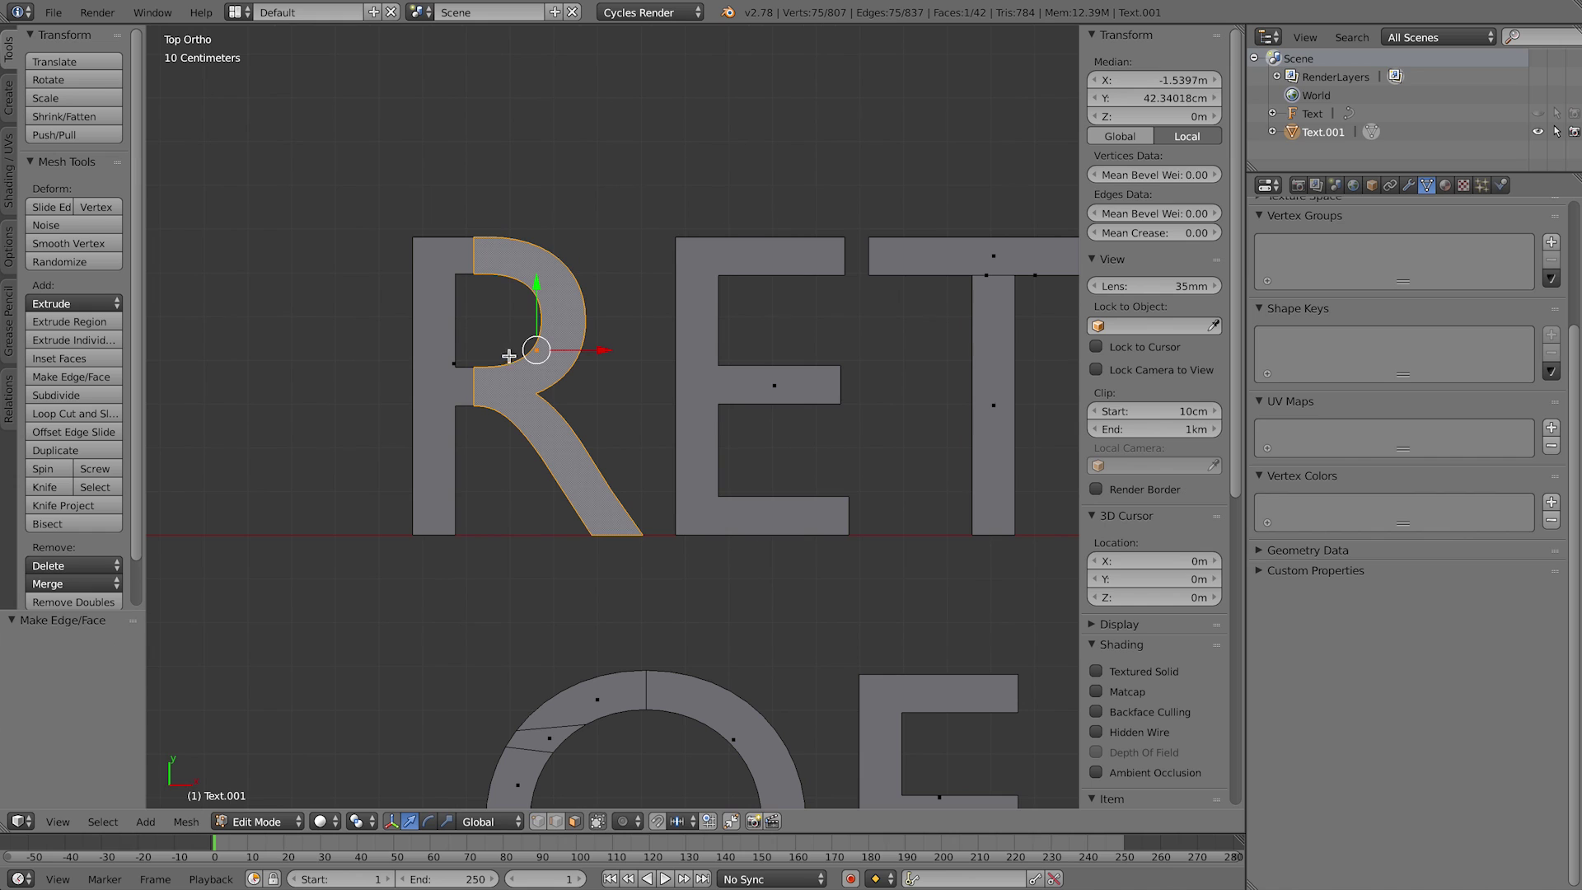
{"action": "right_click", "coordinate": [450, 347], "text": "shift"}
{"action": "scroll", "coordinate": [583, 347], "scroll_direction": "down", "scroll_amount": 2}
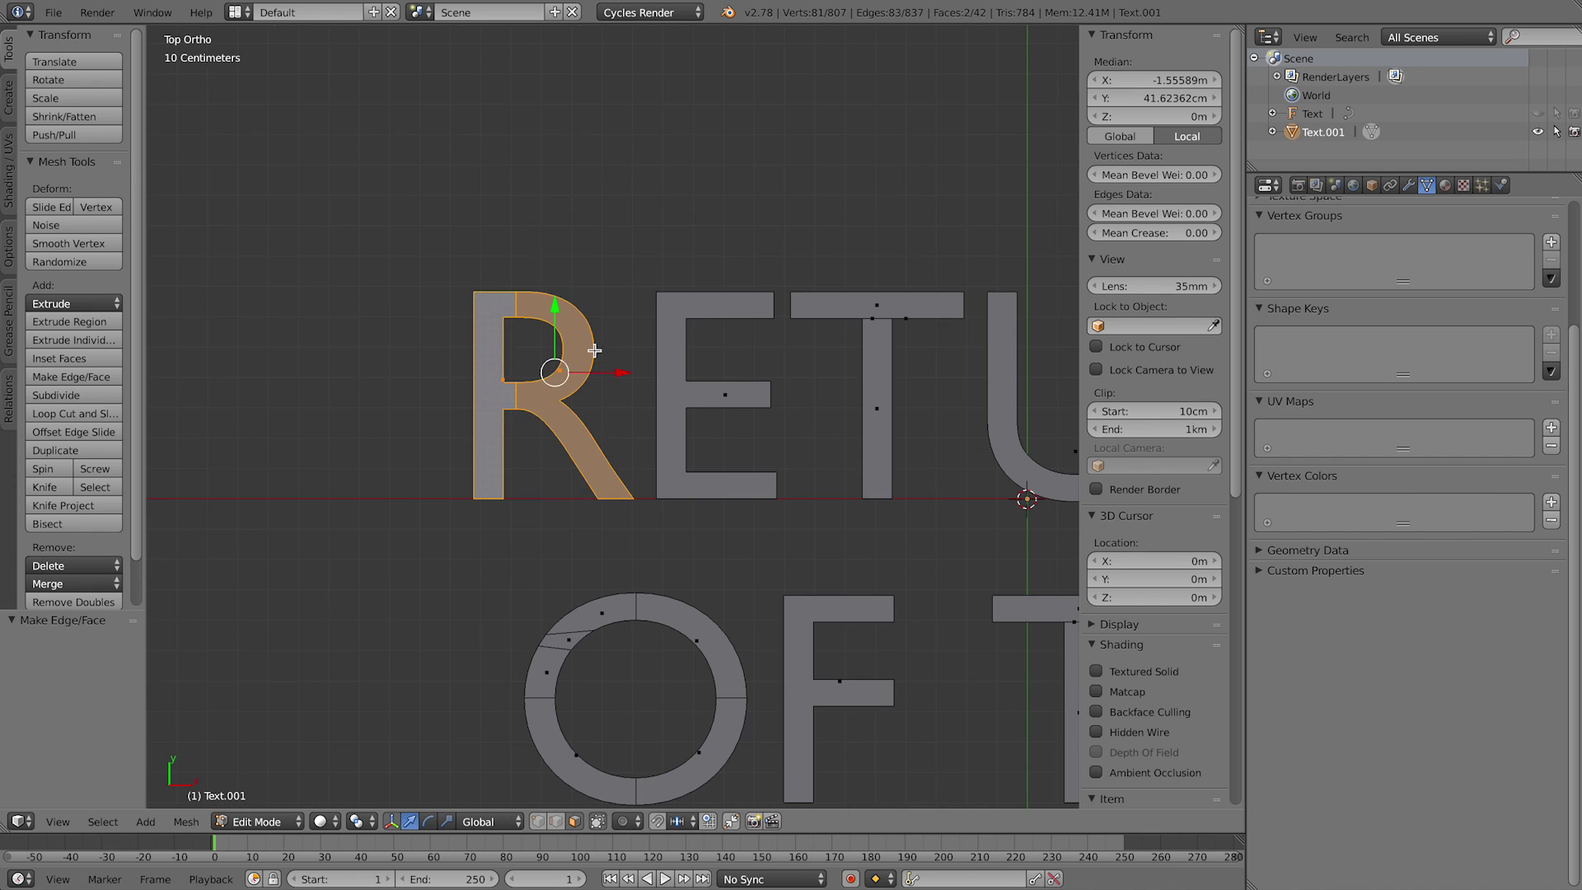
{"action": "key", "text": "a"}
Step: Using edge selection, delete the three overlapping edges where the stem of the T in RETURN meets its crossbar
{"action": "middle_click_drag", "start_coordinate": [770, 392], "coordinate": [441, 354], "text": "shift"}
{"action": "scroll", "coordinate": [546, 301], "scroll_direction": "up", "scroll_amount": 2}
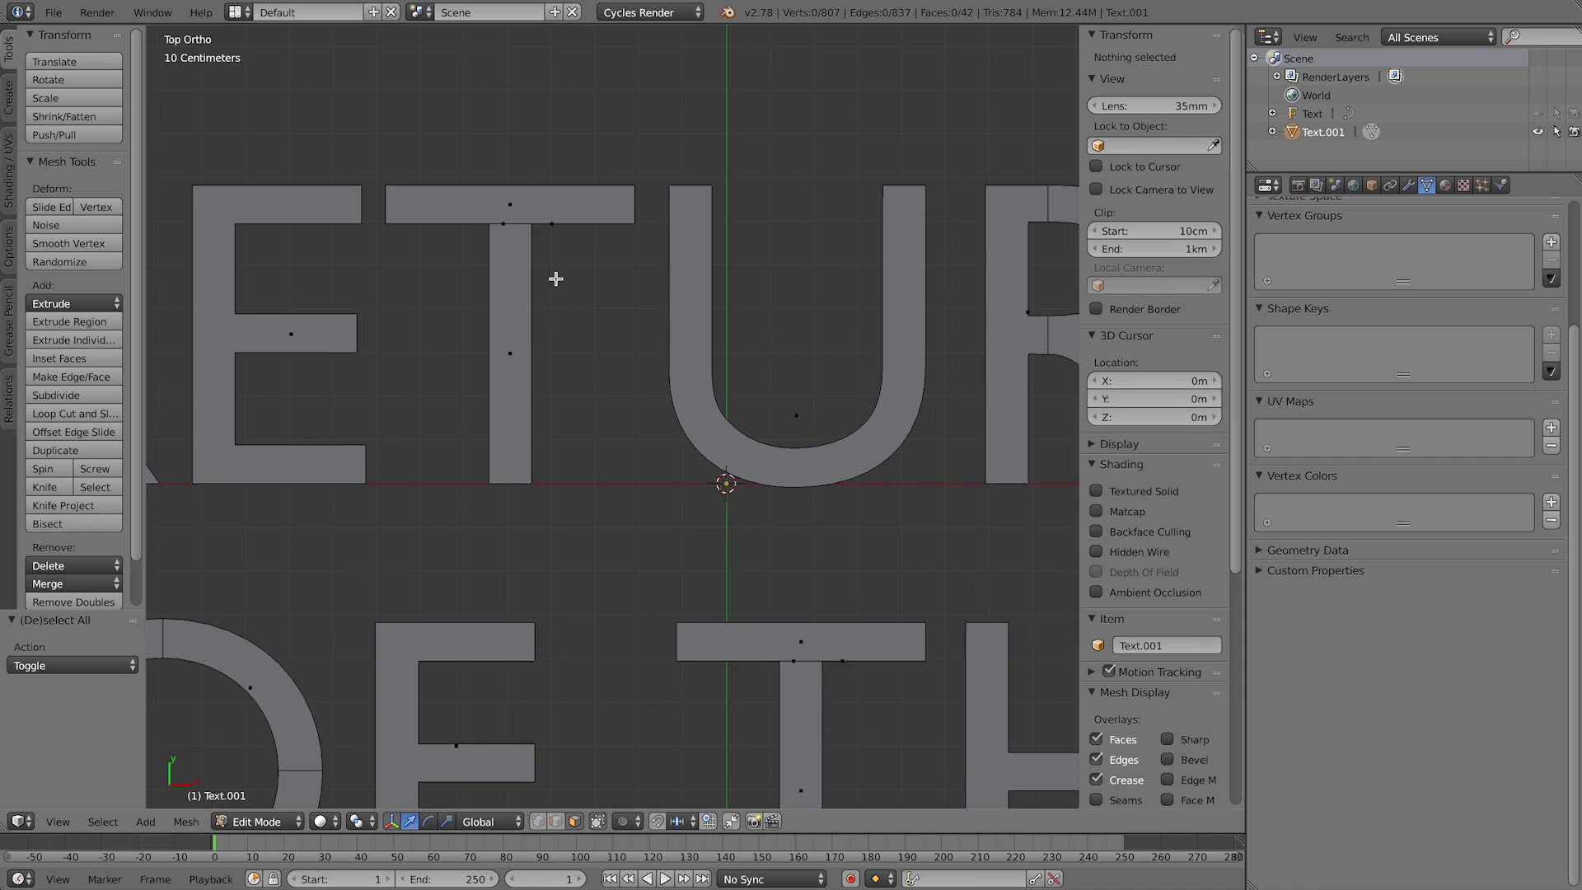
{"action": "middle_click_drag", "start_coordinate": [555, 275], "coordinate": [618, 363], "text": "shift"}
{"action": "scroll", "coordinate": [576, 304], "scroll_direction": "up", "scroll_amount": 2}
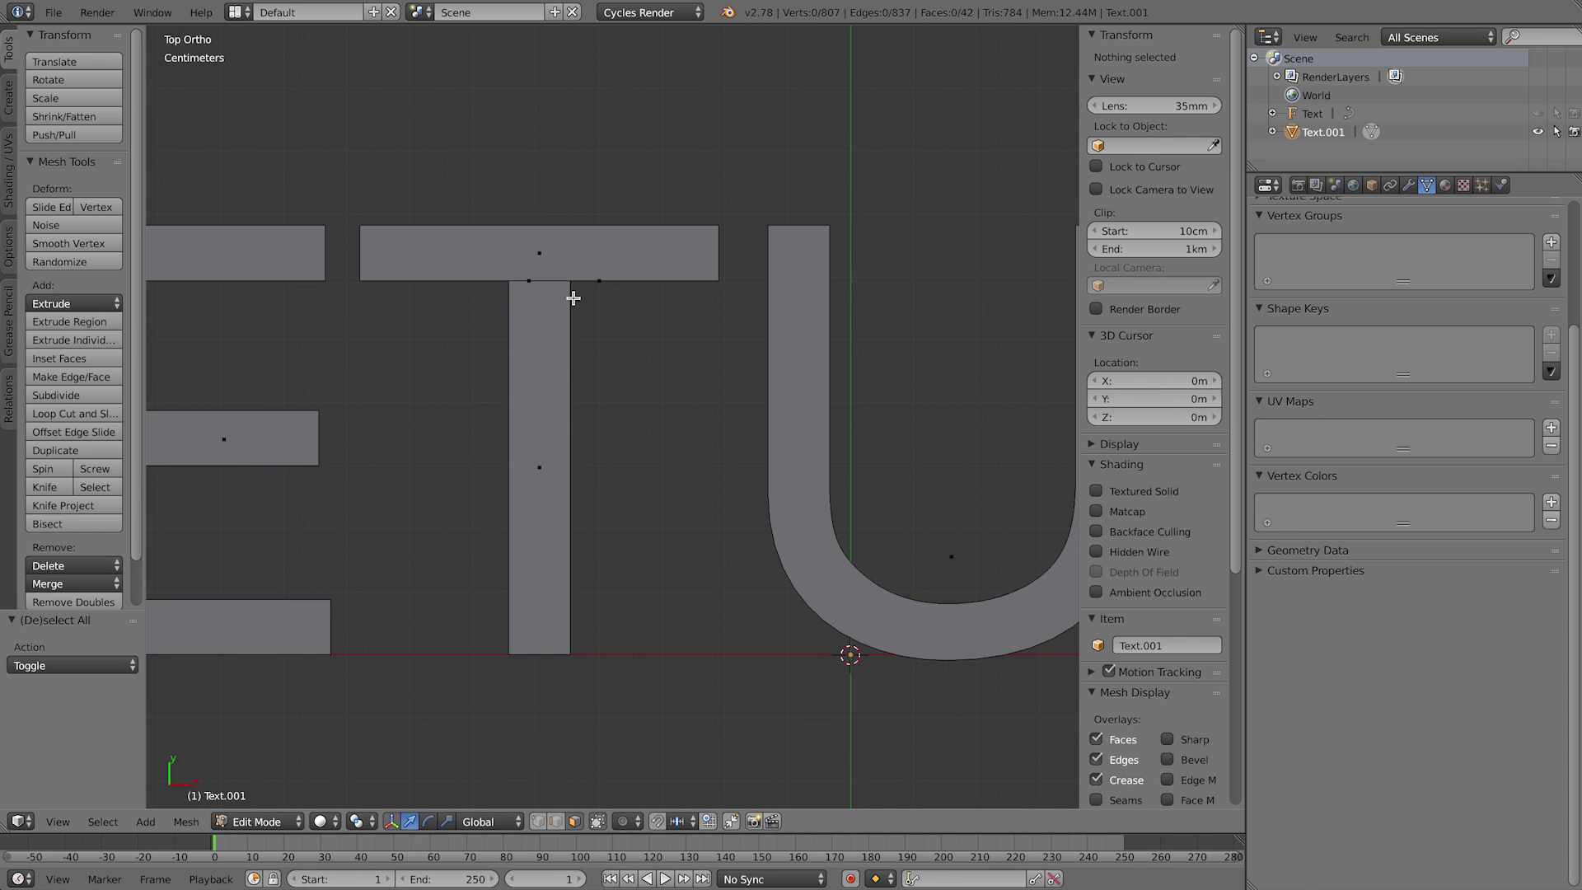
{"action": "right_click", "coordinate": [541, 286]}
{"action": "right_click", "coordinate": [541, 285]}
{"action": "right_click", "coordinate": [542, 284]}
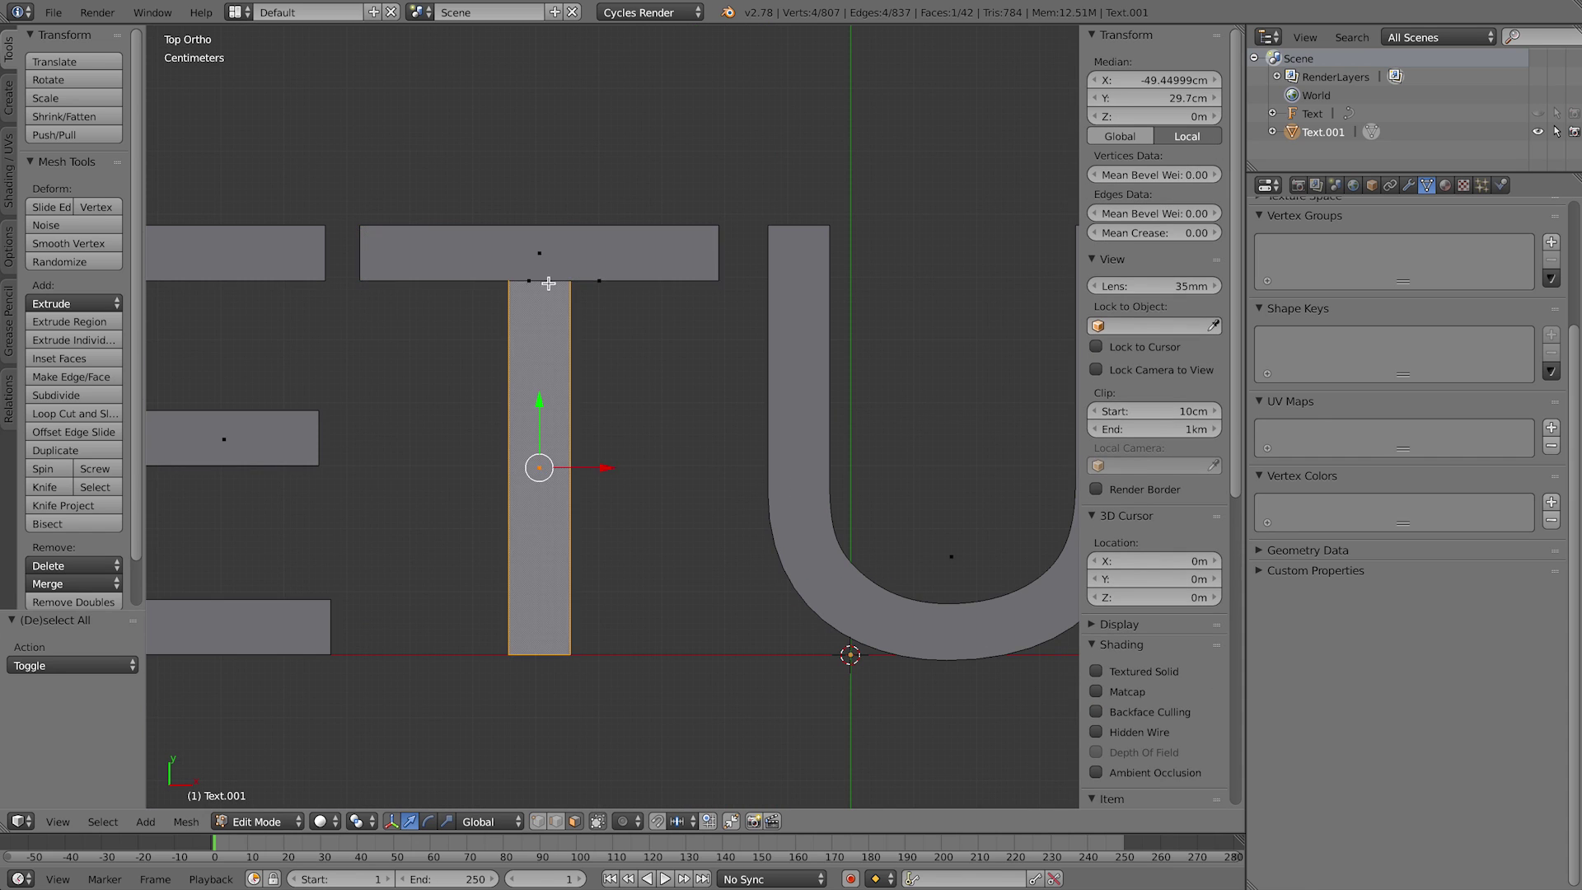
{"action": "left_click", "coordinate": [556, 821]}
{"action": "right_click", "coordinate": [547, 280]}
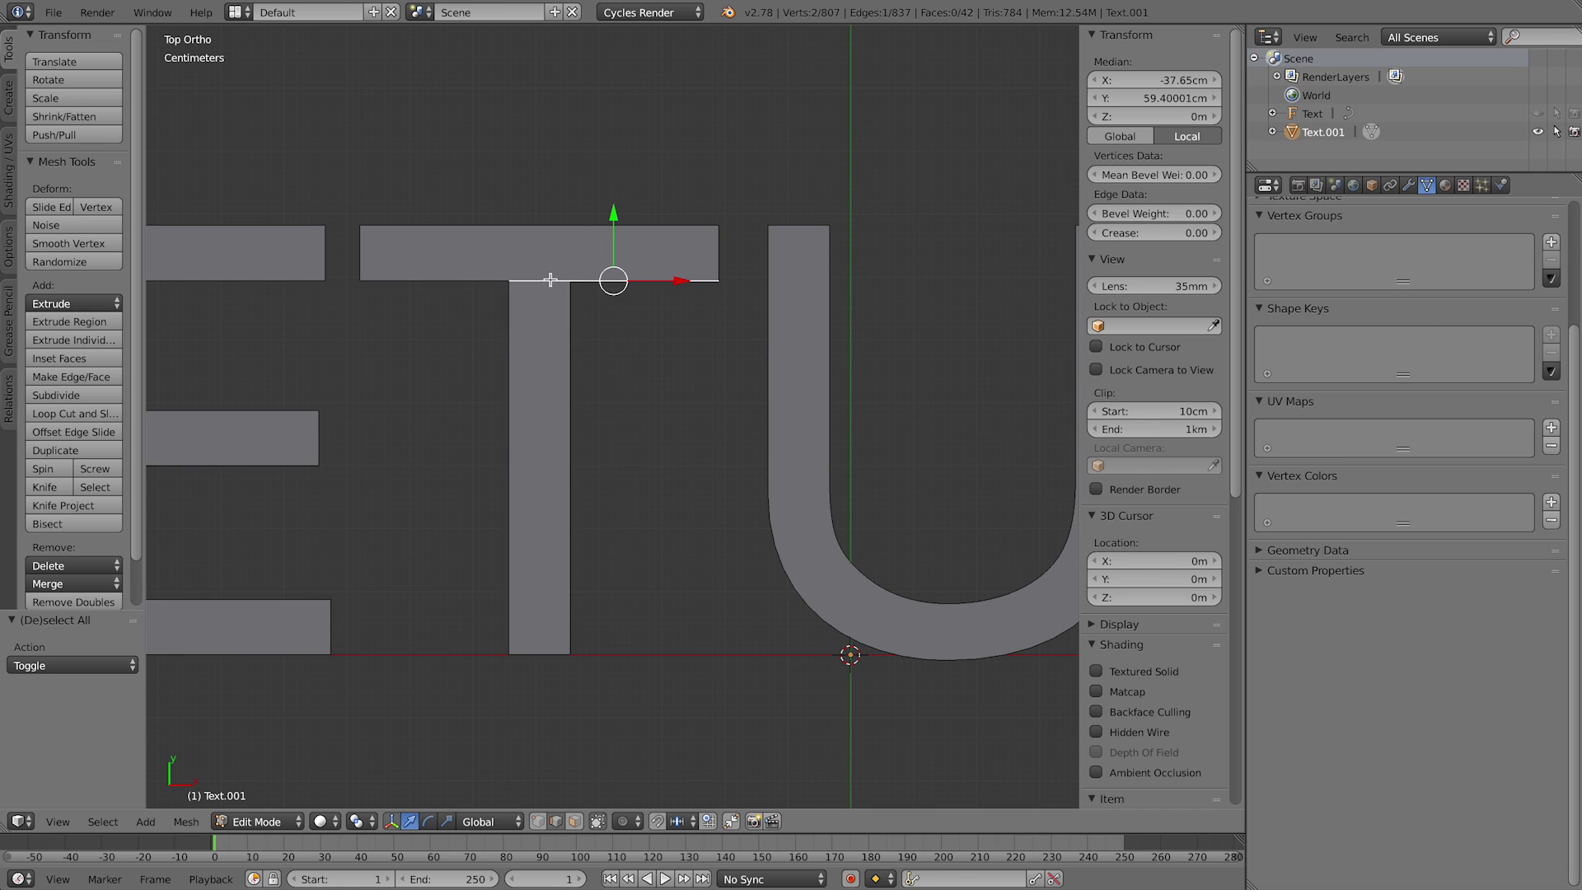
{"action": "key", "text": "x"}
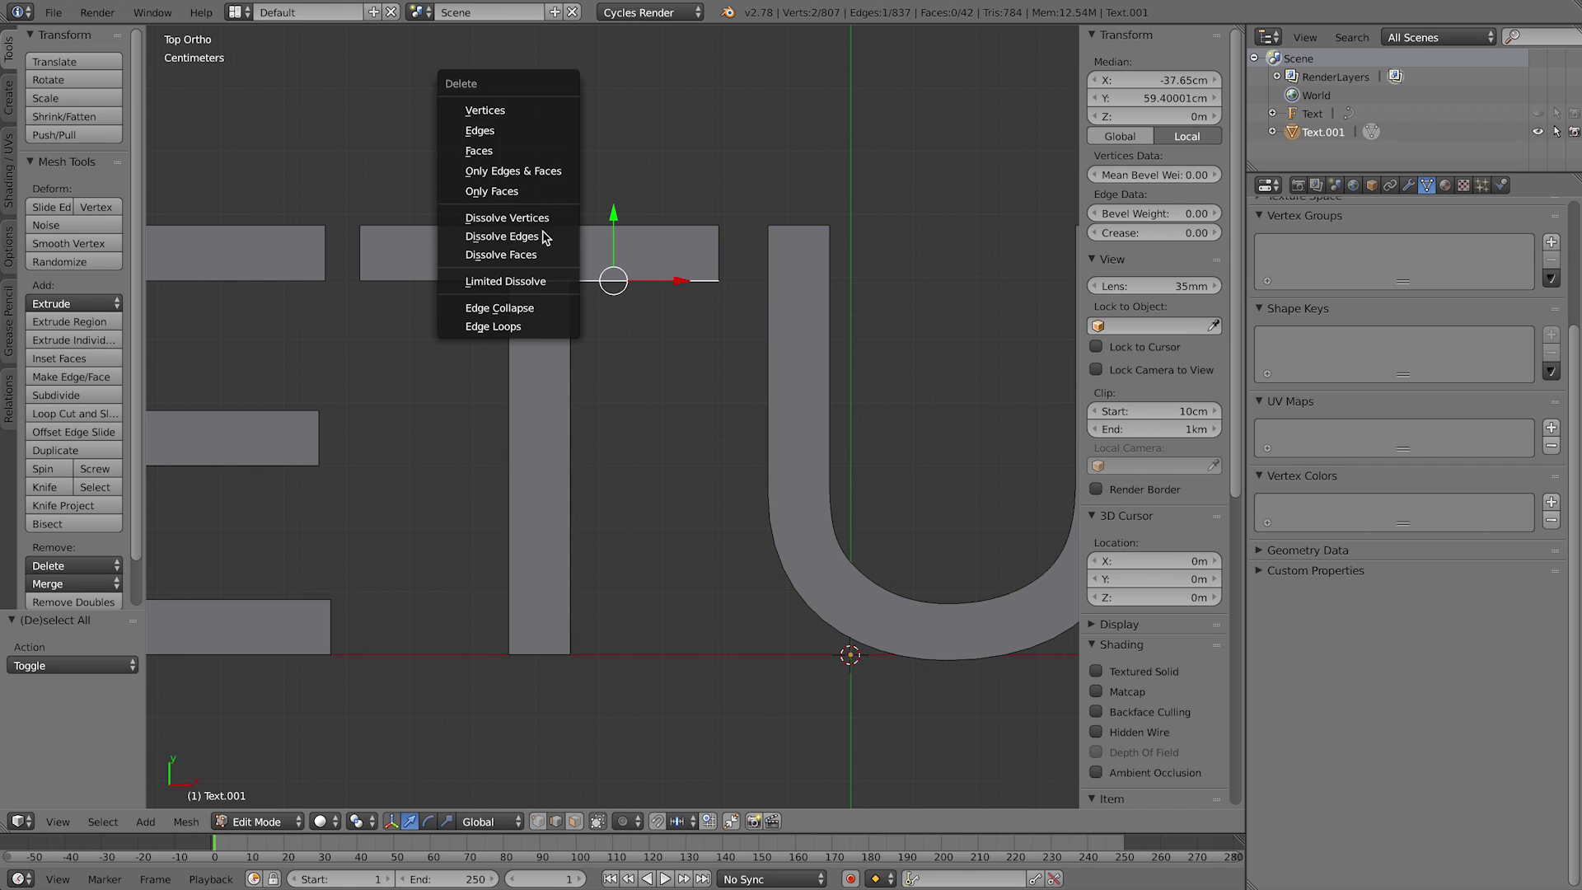
{"action": "left_click", "coordinate": [528, 130]}
{"action": "right_click", "coordinate": [540, 280]}
{"action": "key", "text": "x"}
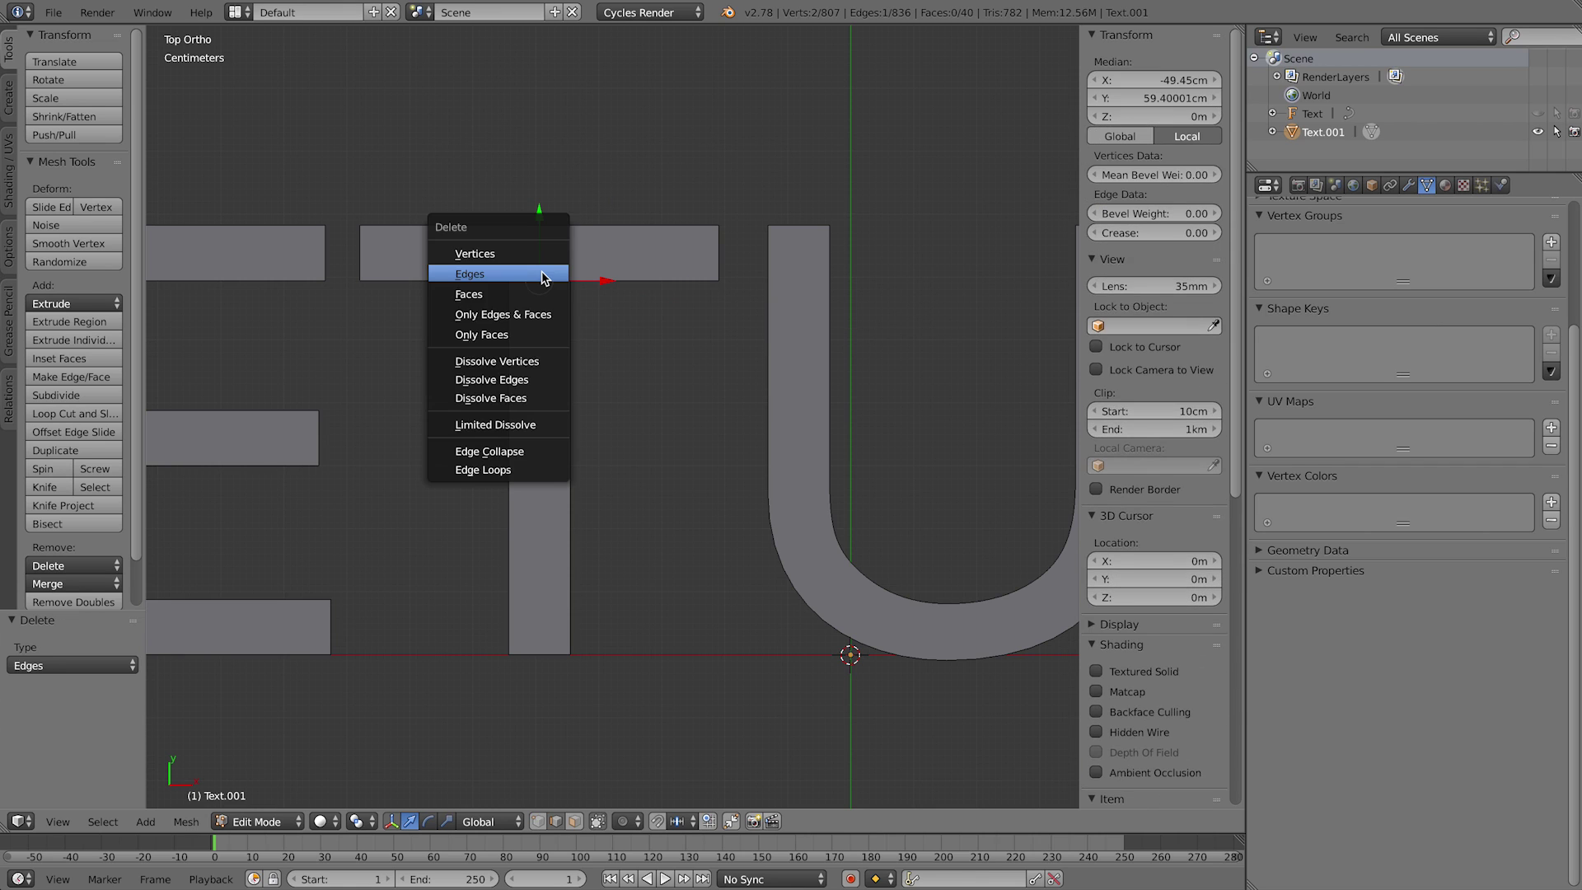
{"action": "left_click", "coordinate": [540, 272]}
{"action": "right_click", "coordinate": [544, 282]}
{"action": "key", "text": "x"}
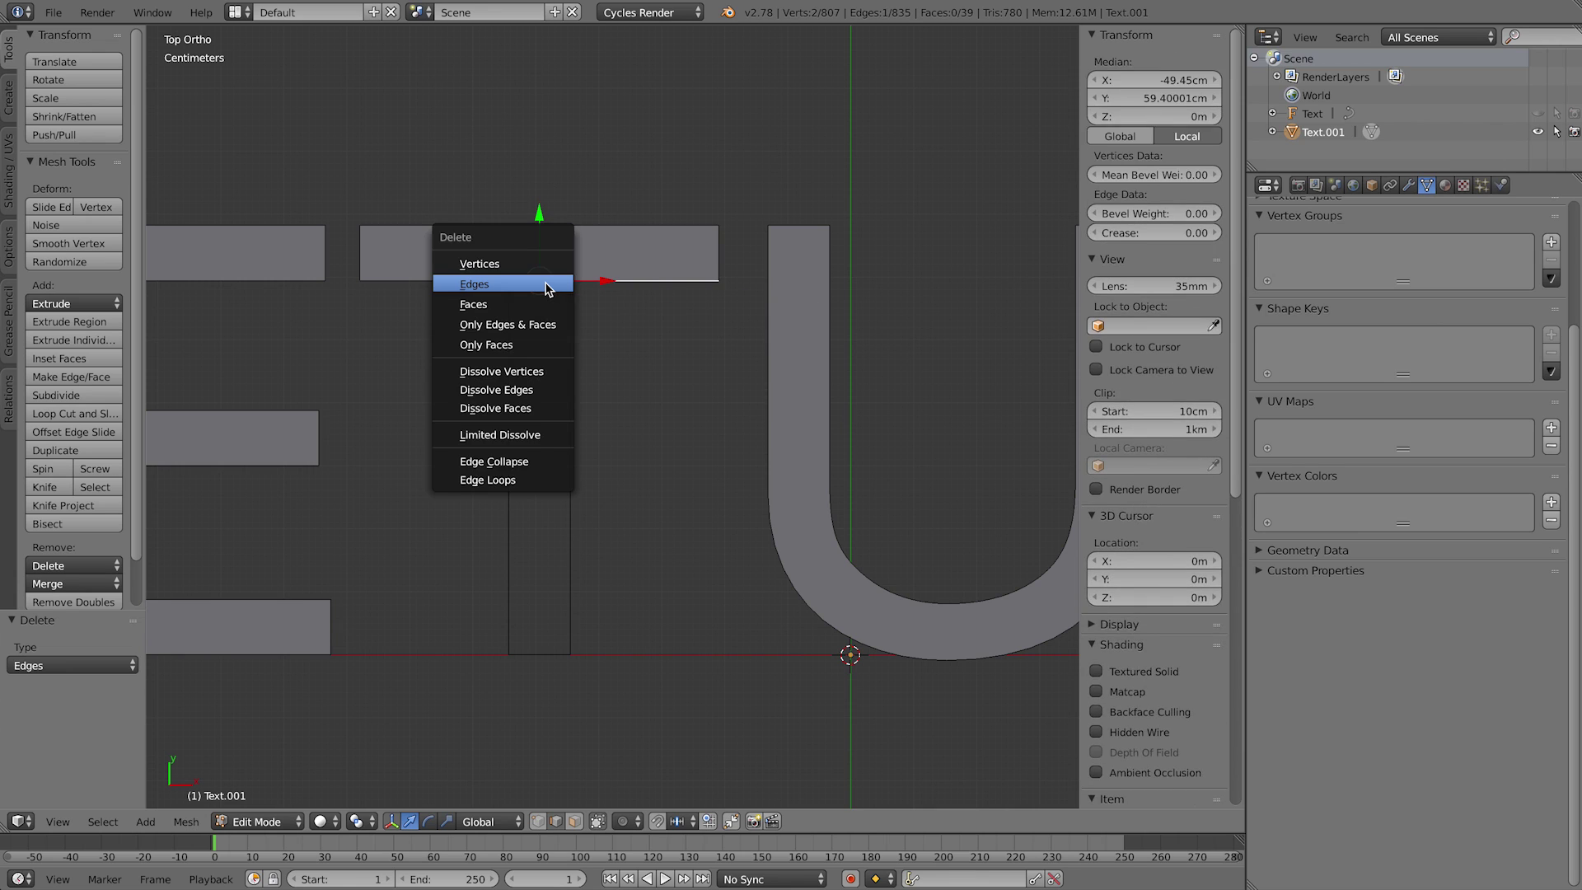
{"action": "left_click", "coordinate": [545, 285]}
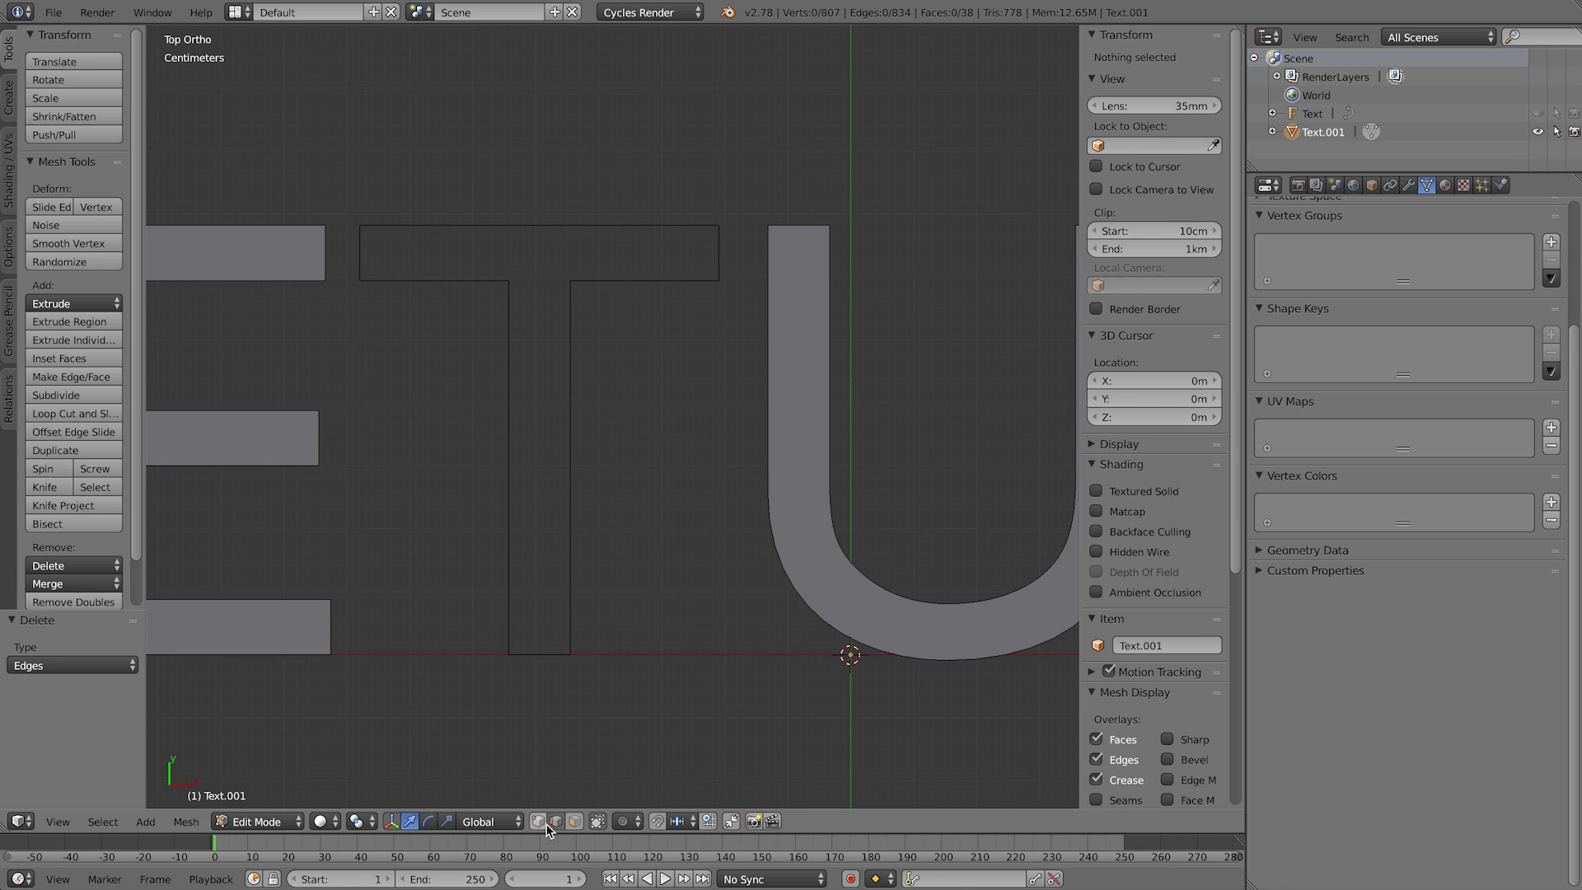
Step: Select all vertices of the T outline in RETURN and fill it with a single face
{"action": "scroll", "coordinate": [482, 317], "scroll_direction": "down", "scroll_amount": 1}
{"action": "key", "text": "b"}
{"action": "left_click_drag", "start_coordinate": [398, 246], "coordinate": [704, 622]}
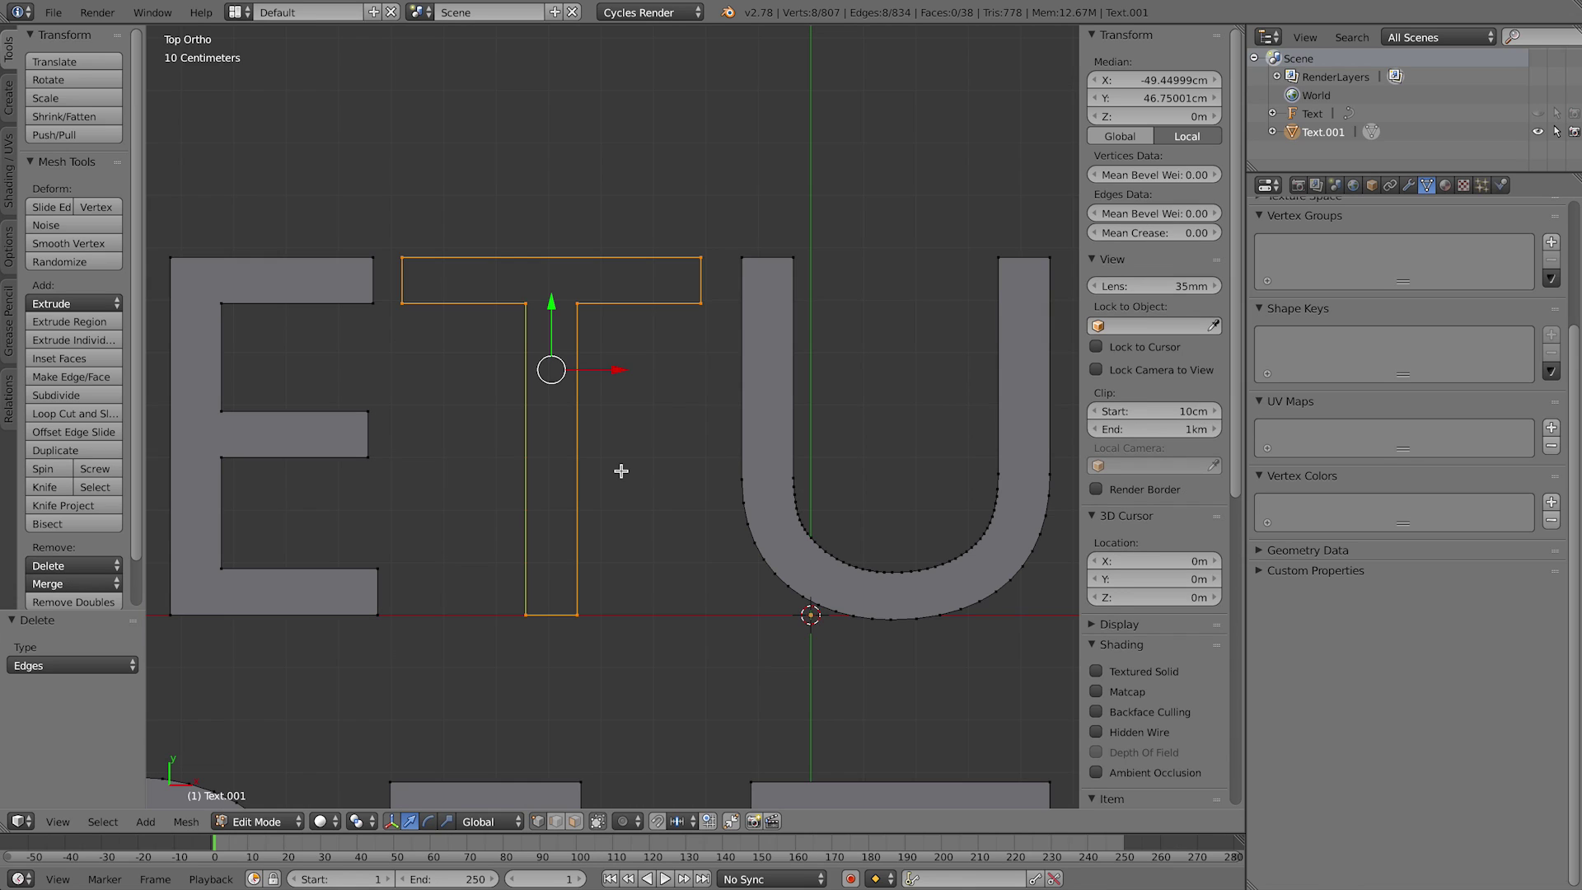
{"action": "key", "text": "f"}
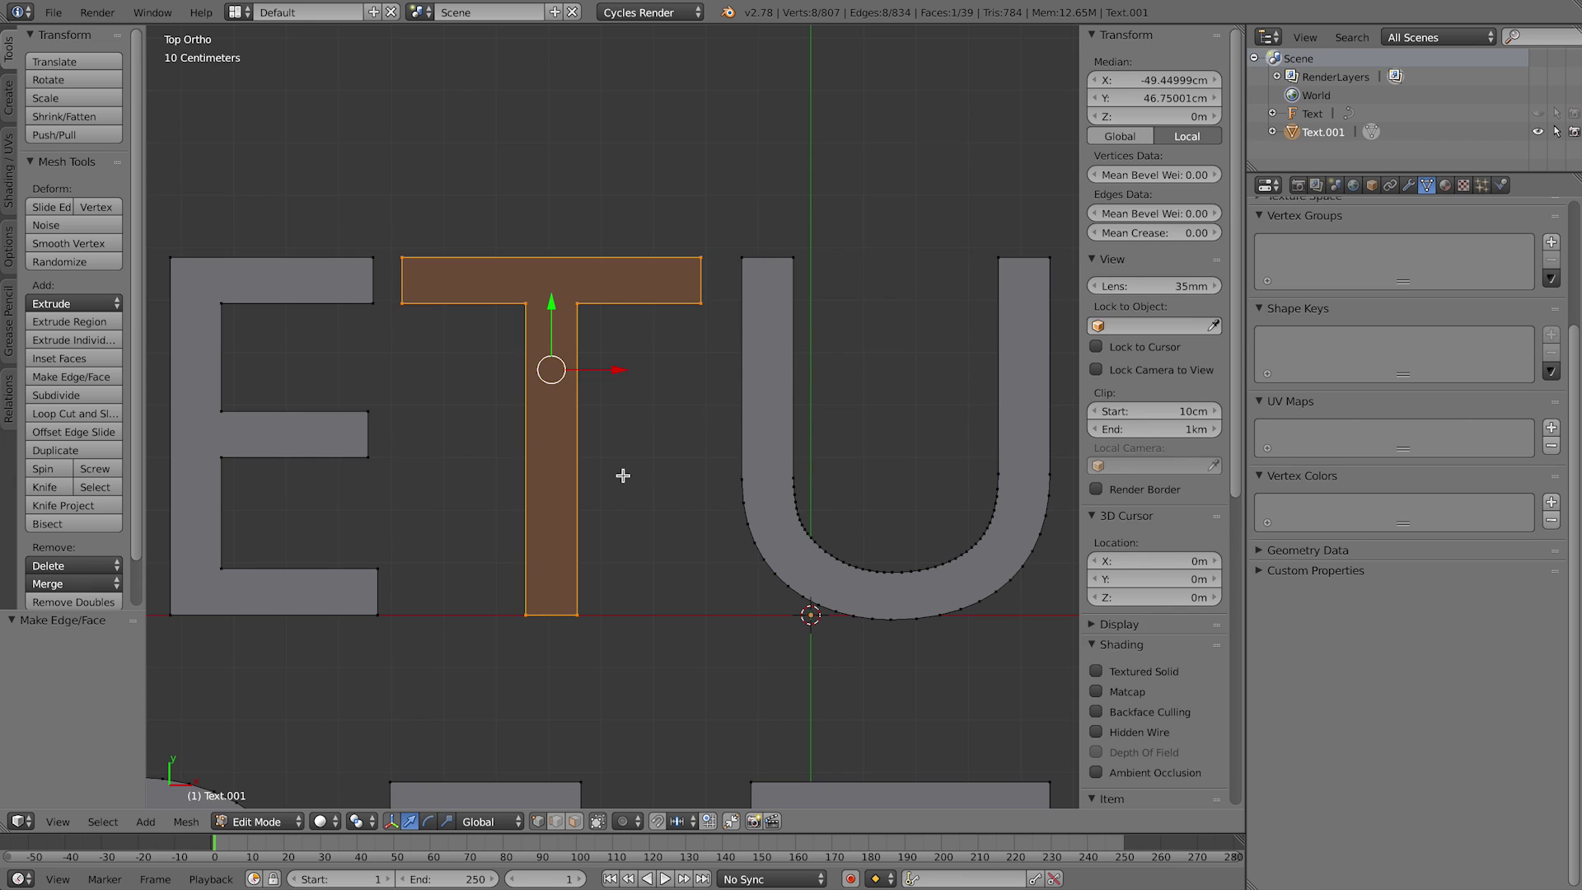
{"action": "key", "text": "a"}
Step: Flip the normals of the new T face in RETURN
{"action": "middle_click_drag", "start_coordinate": [624, 473], "coordinate": [584, 465]}
{"action": "middle_click_drag", "start_coordinate": [592, 532], "coordinate": [655, 352]}
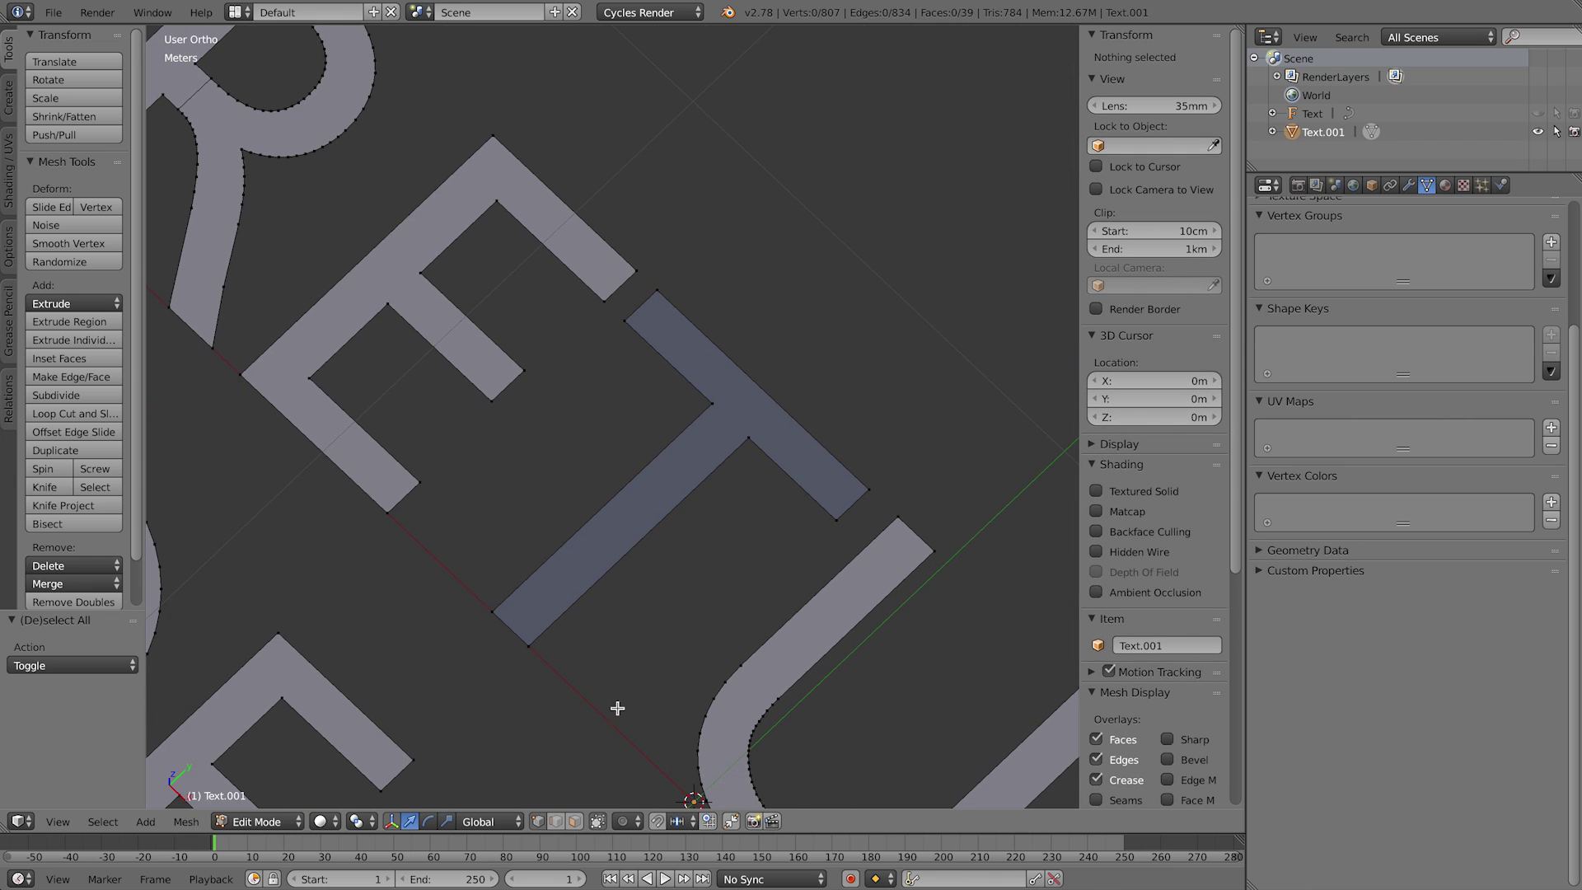
{"action": "left_click", "coordinate": [575, 821]}
{"action": "right_click", "coordinate": [665, 488]}
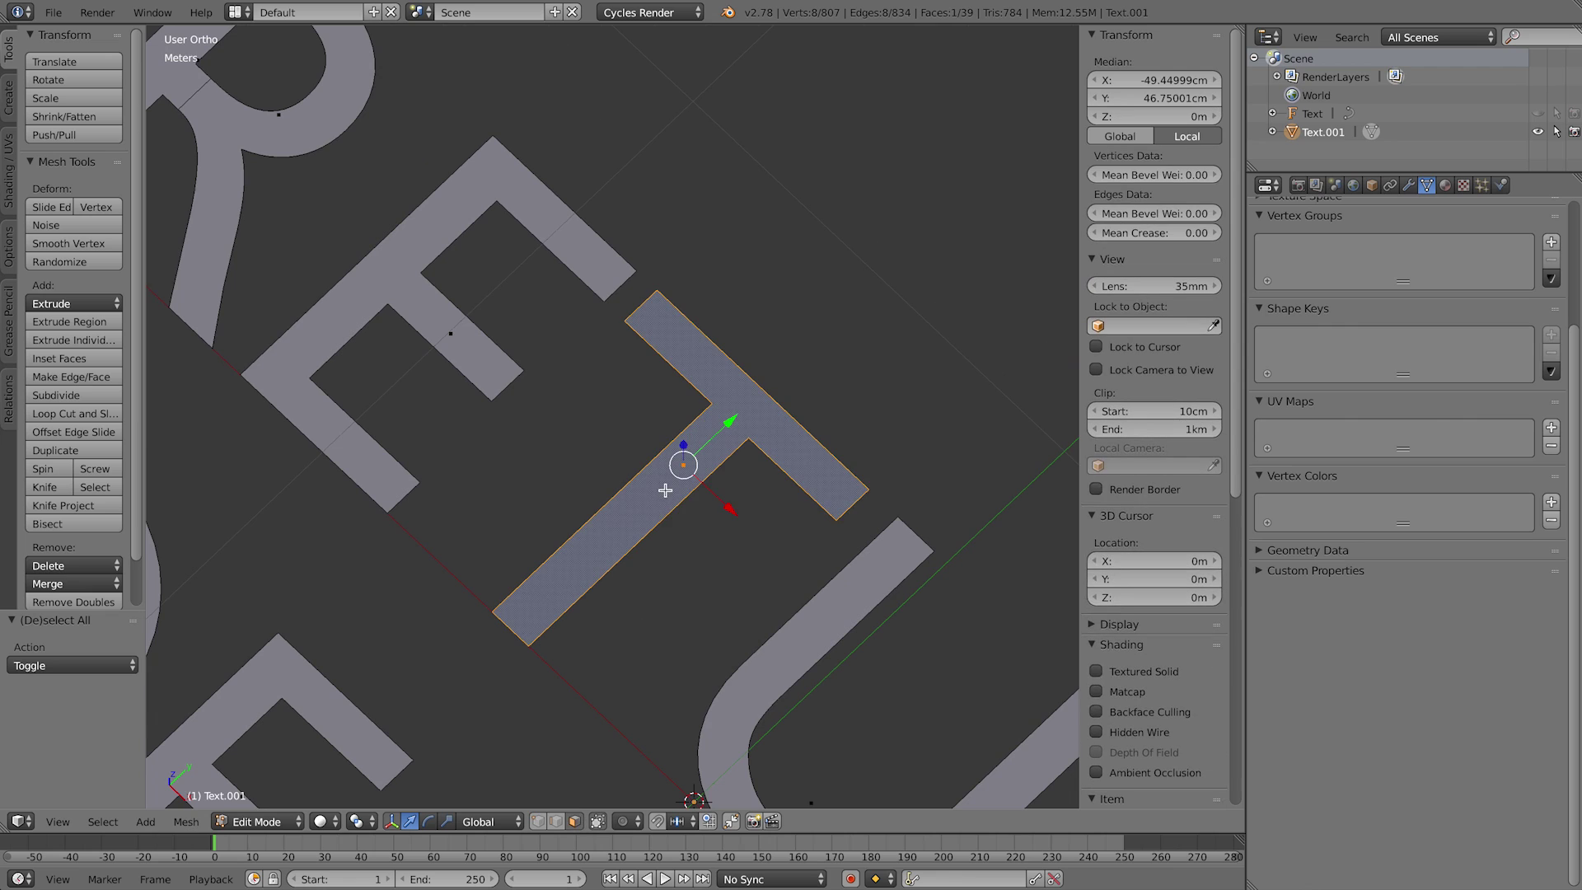
{"action": "key", "text": "space"}
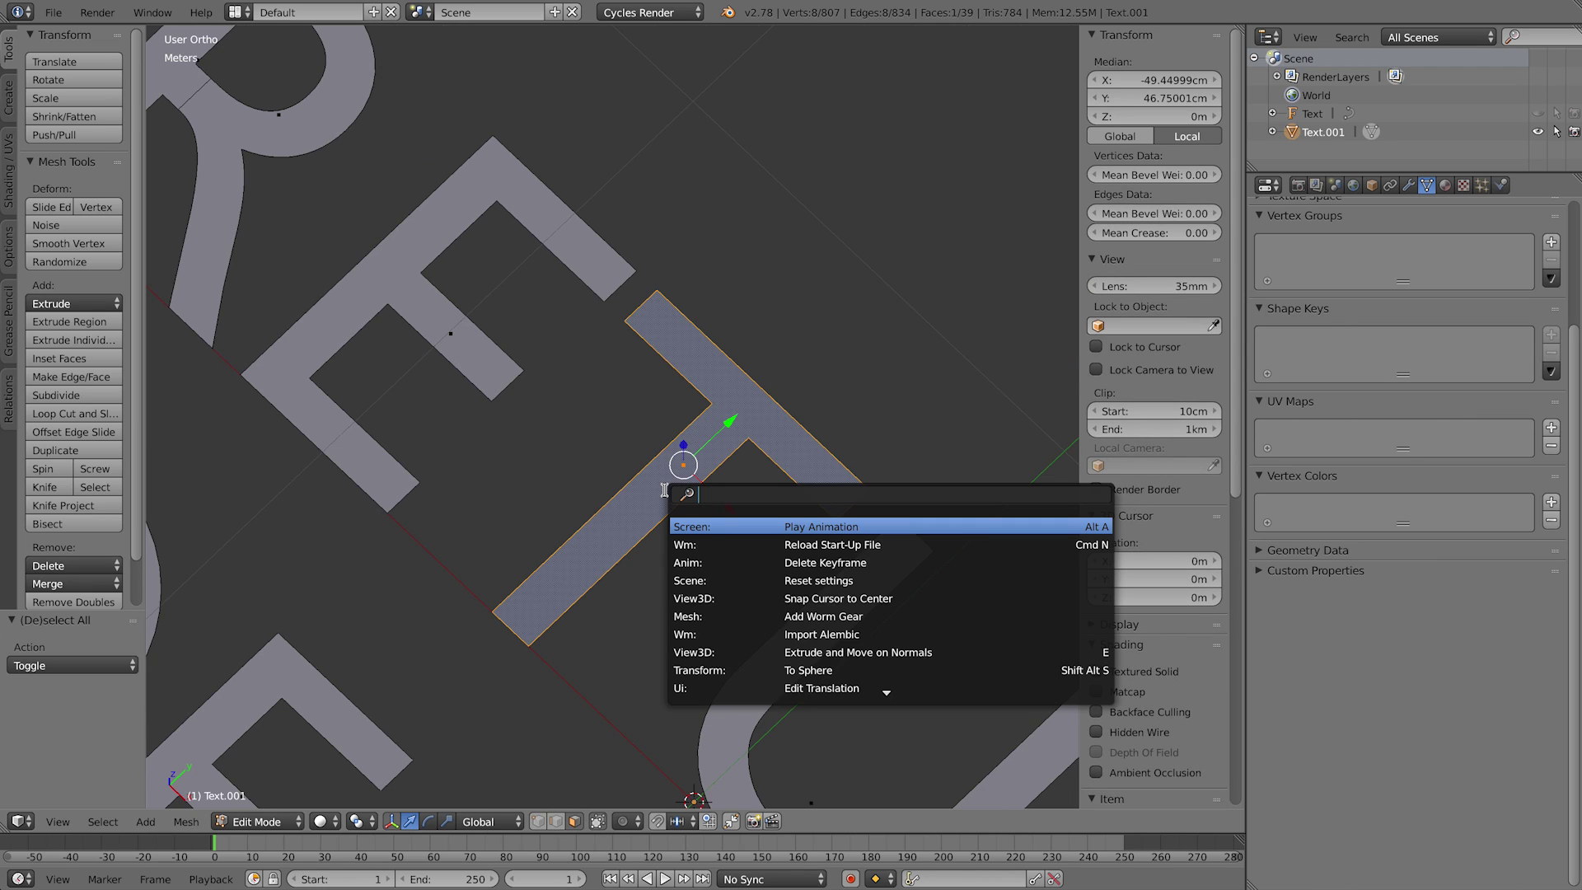
{"action": "type", "text": "normal"}
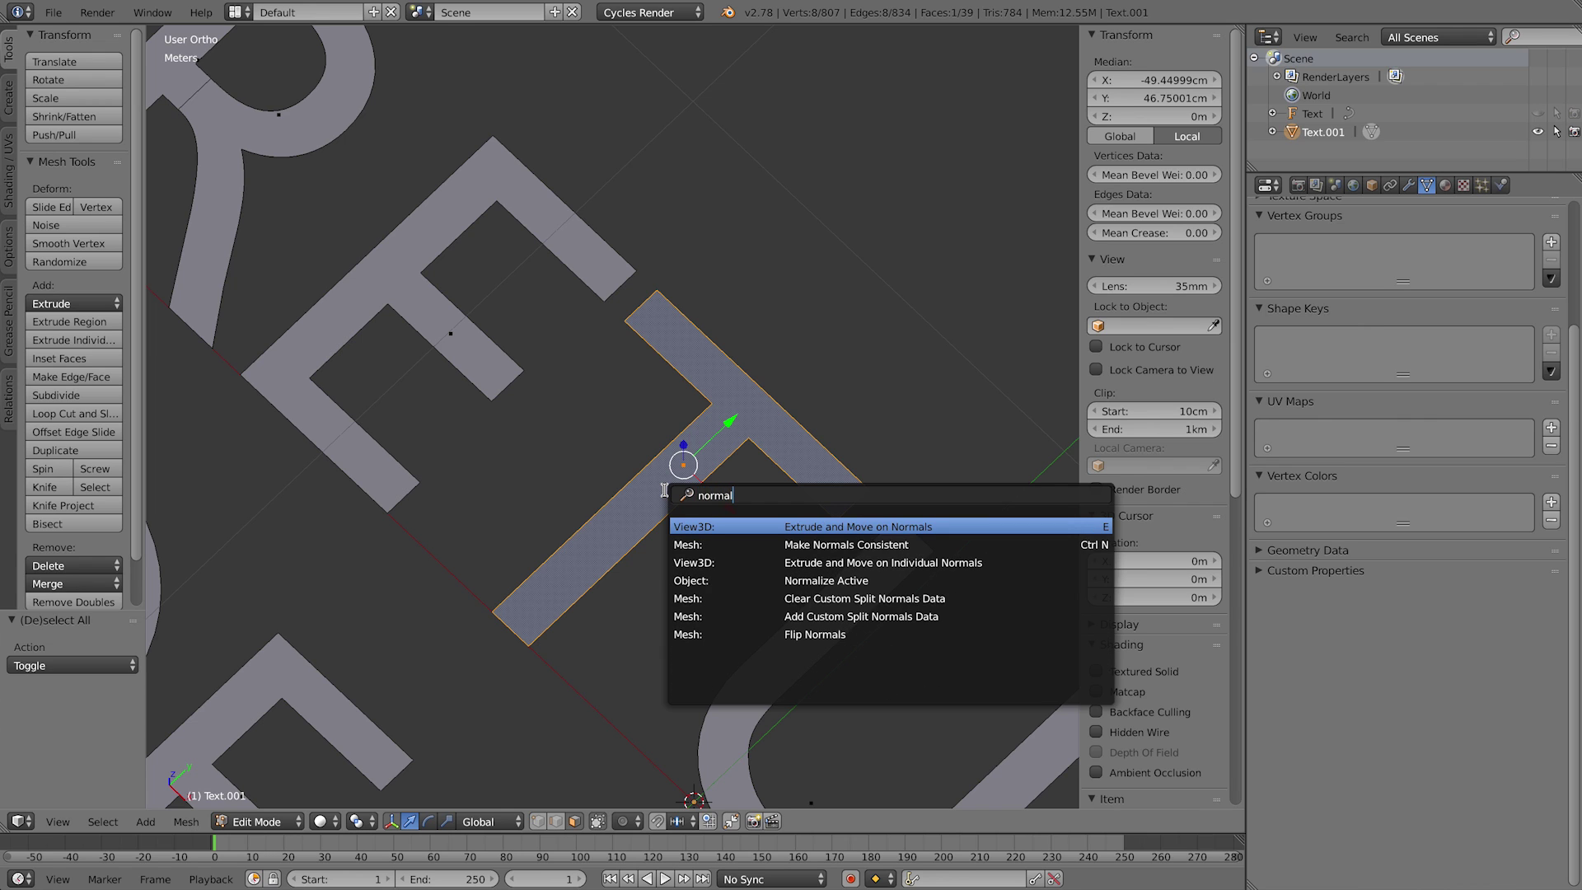
{"action": "left_click", "coordinate": [799, 634]}
Step: Merge the three faces forming the bowl and leg of the second R in RETURN into one face
{"action": "scroll", "coordinate": [738, 587], "scroll_direction": "down", "scroll_amount": 4}
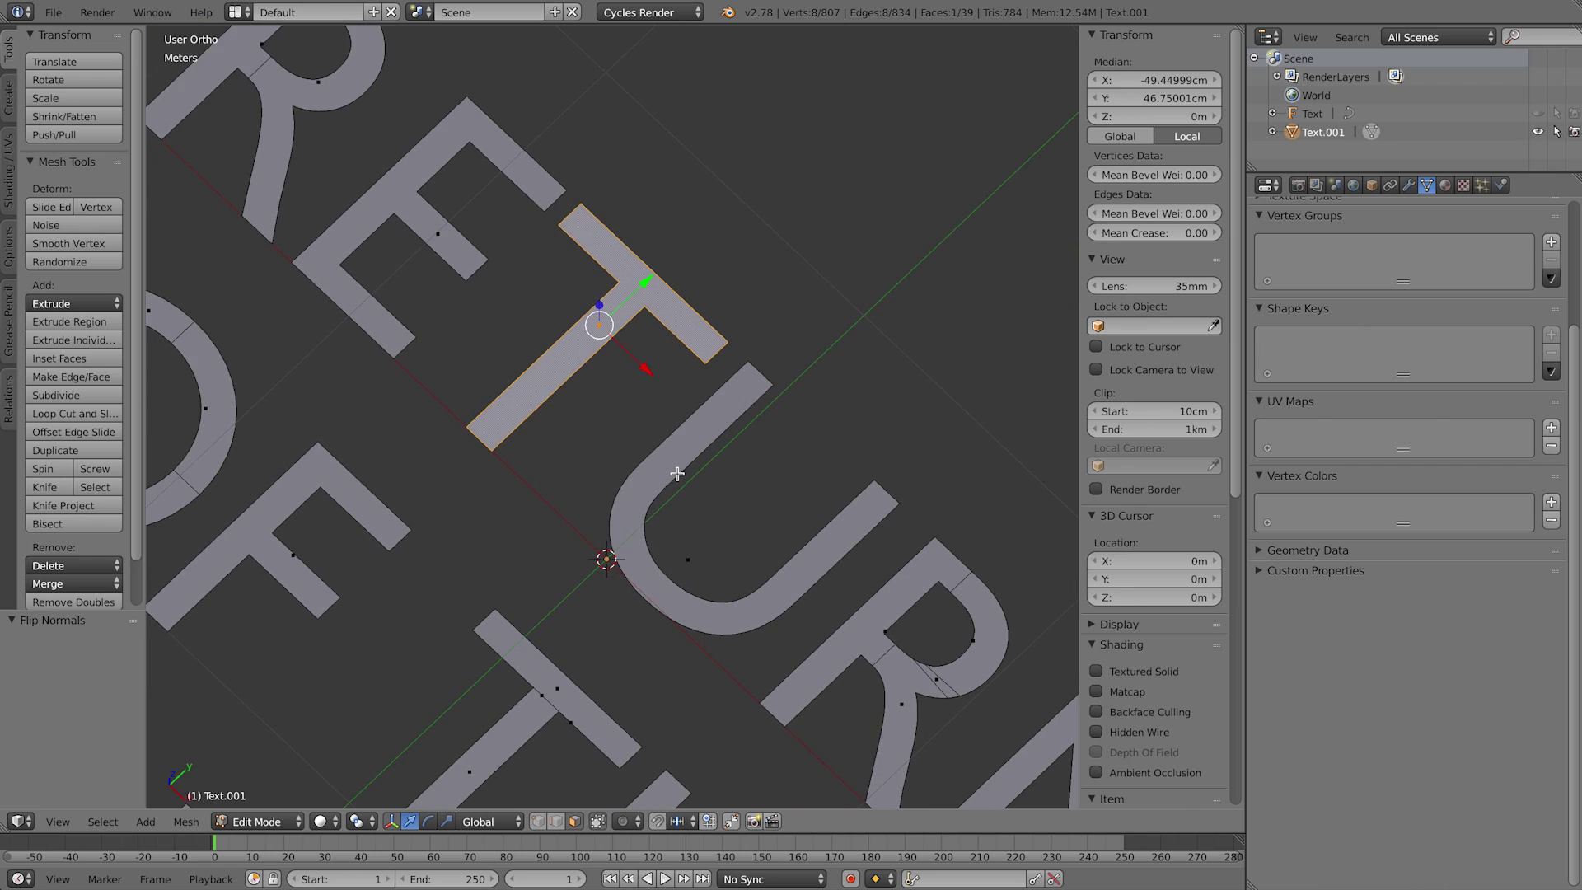
{"action": "scroll", "coordinate": [656, 530], "scroll_direction": "down", "scroll_amount": 2}
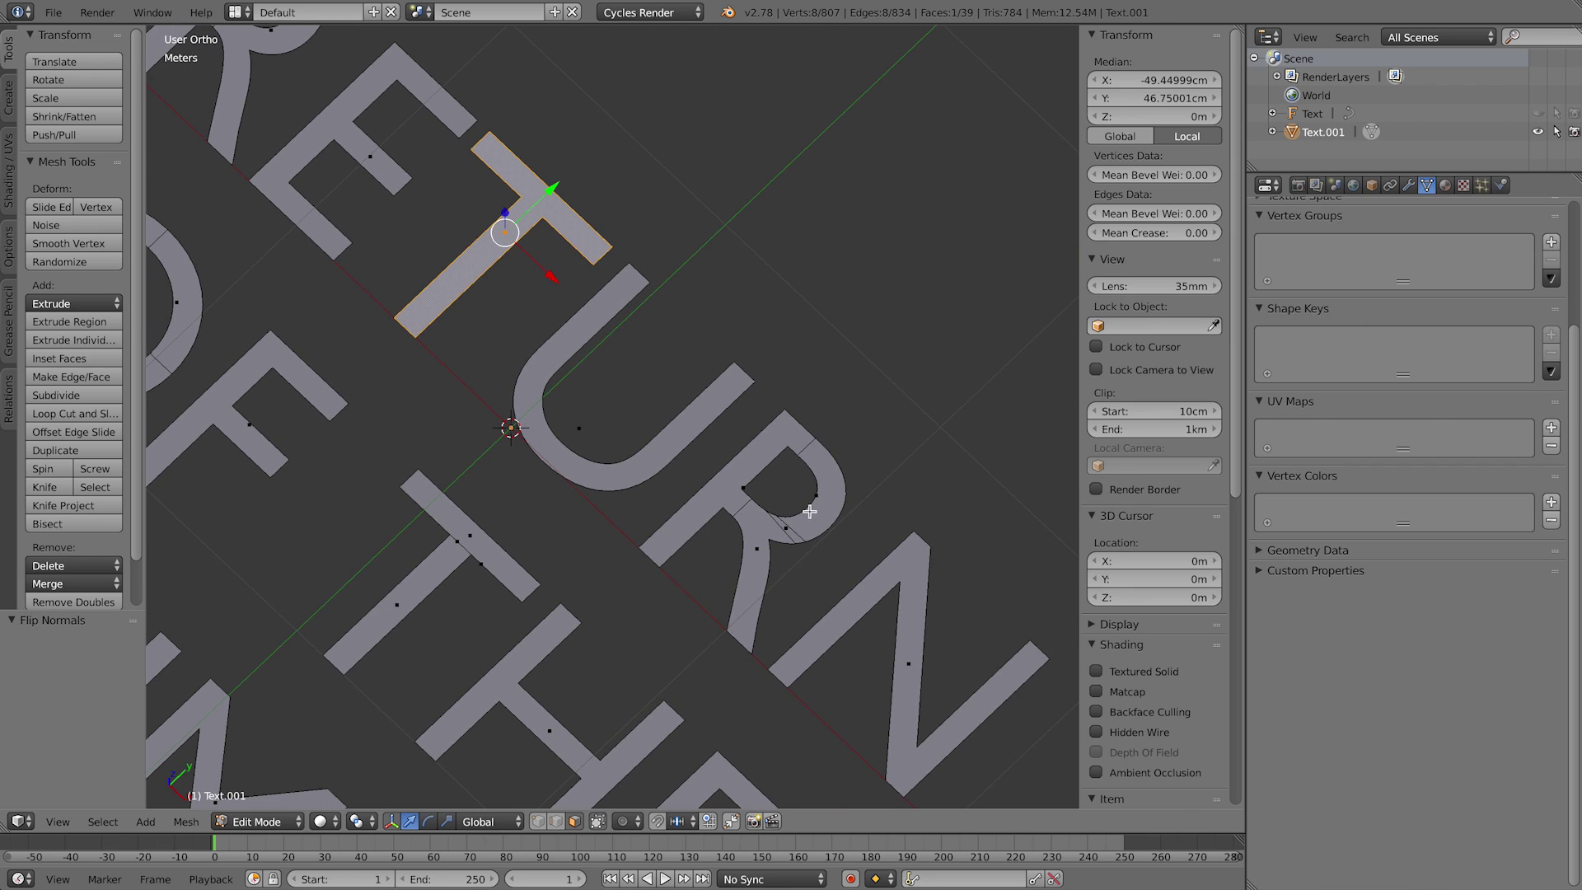
{"action": "right_click", "coordinate": [799, 532]}
{"action": "right_click", "coordinate": [777, 537], "text": "shift"}
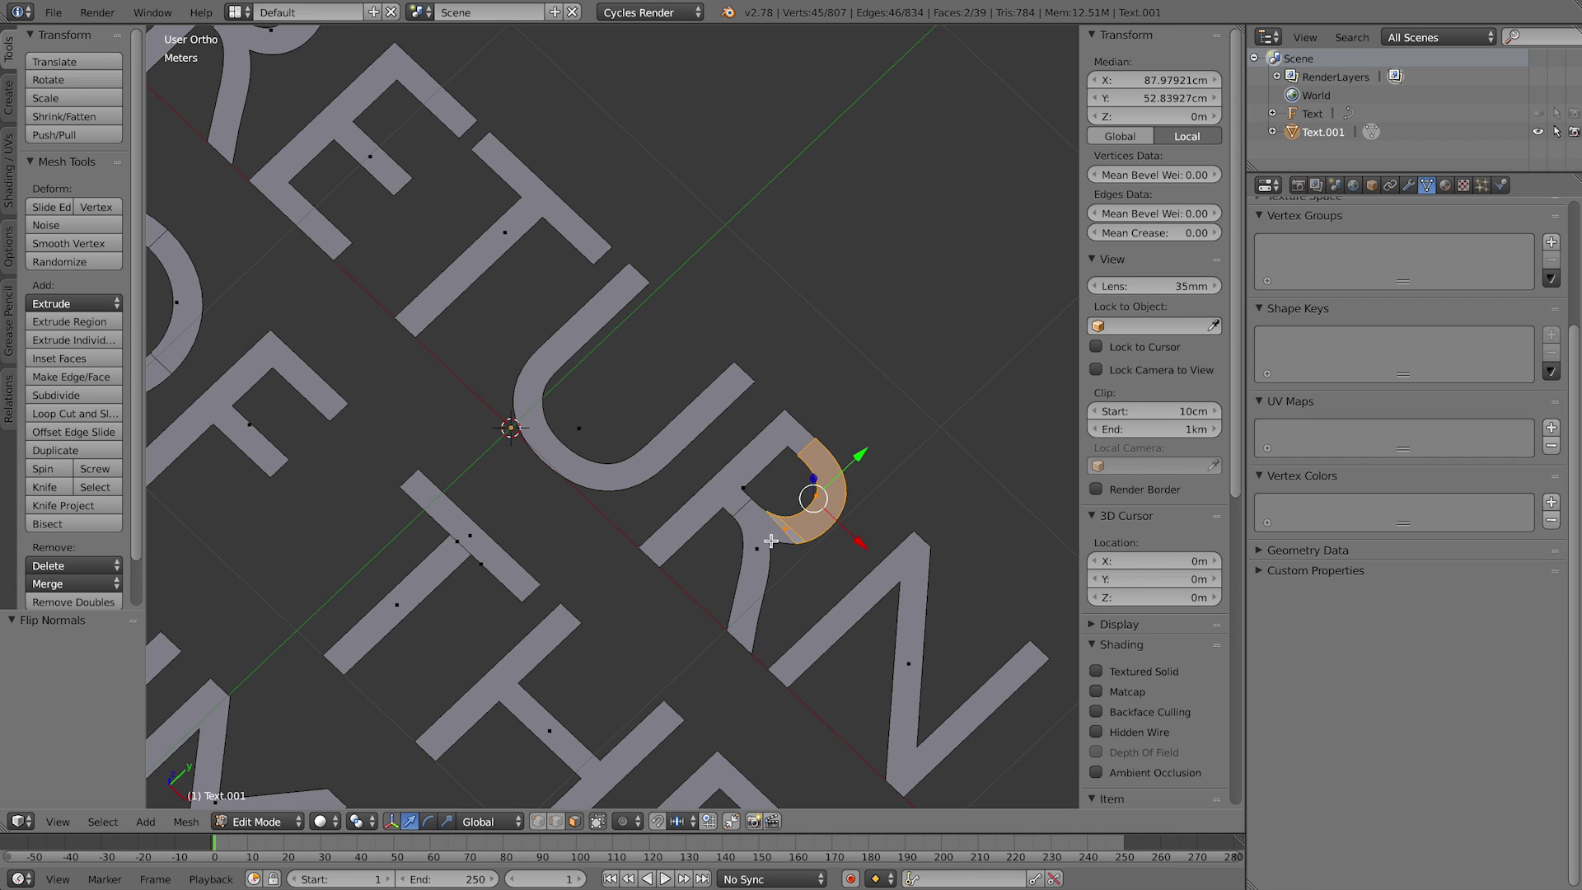
{"action": "right_click", "coordinate": [757, 556], "text": "shift"}
{"action": "key", "text": "f"}
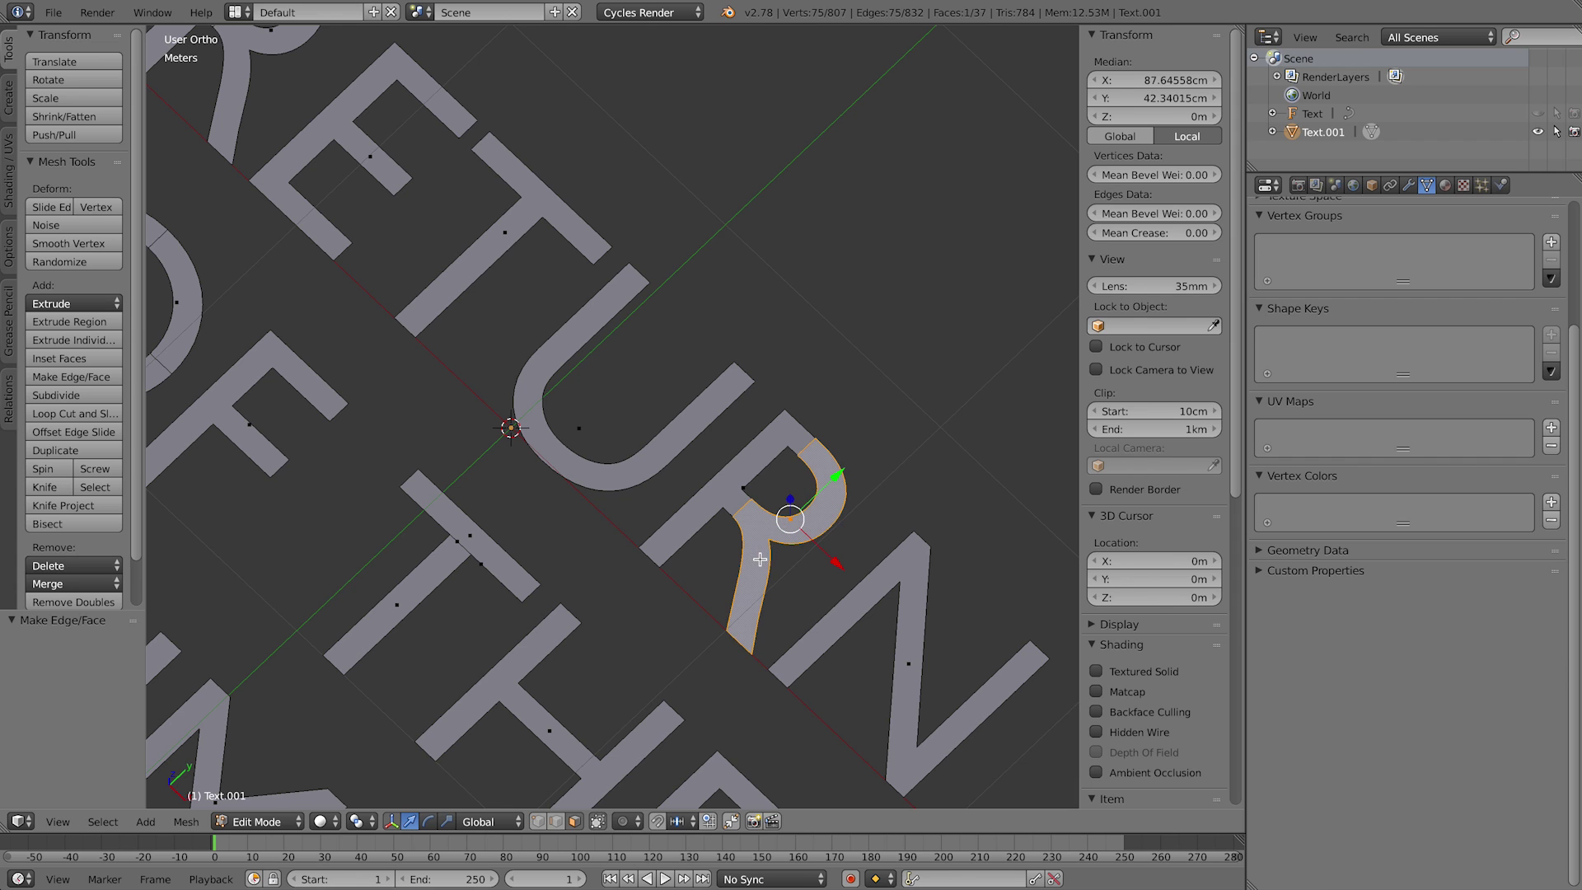
Step: Merge the three faces in the upper-left quarter of the O in OF into a single face
{"action": "scroll", "coordinate": [759, 559], "scroll_direction": "down", "scroll_amount": 3}
{"action": "middle_click_drag", "start_coordinate": [783, 622], "coordinate": [709, 515]}
{"action": "scroll", "coordinate": [515, 394], "scroll_direction": "up", "scroll_amount": 6}
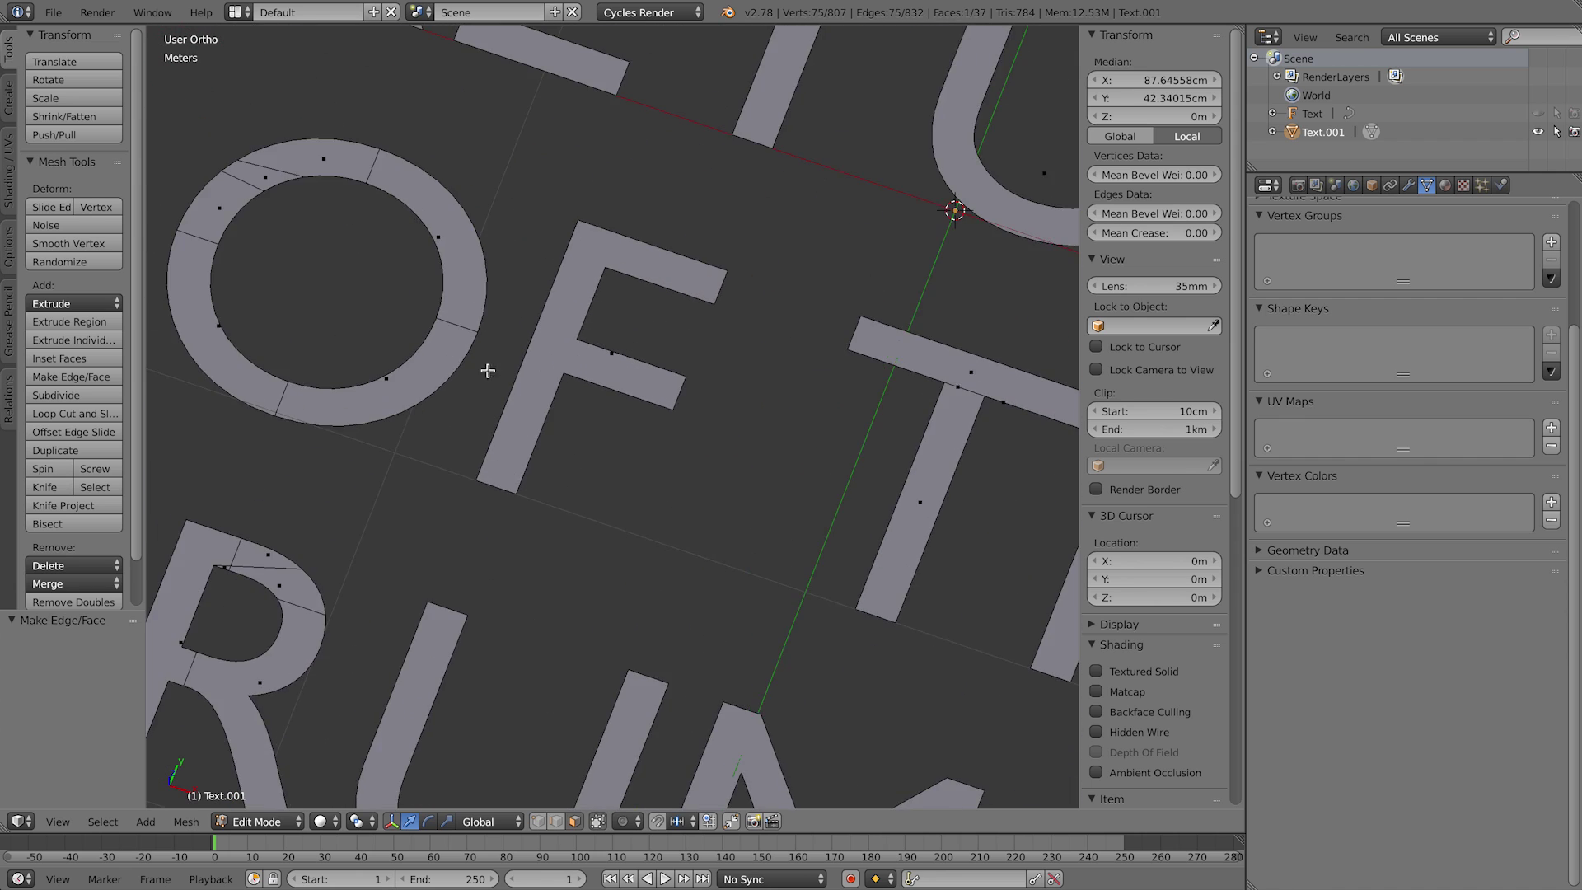
{"action": "middle_click_drag", "start_coordinate": [514, 394], "coordinate": [727, 507], "text": "shift"}
{"action": "key", "text": "KP_7"}
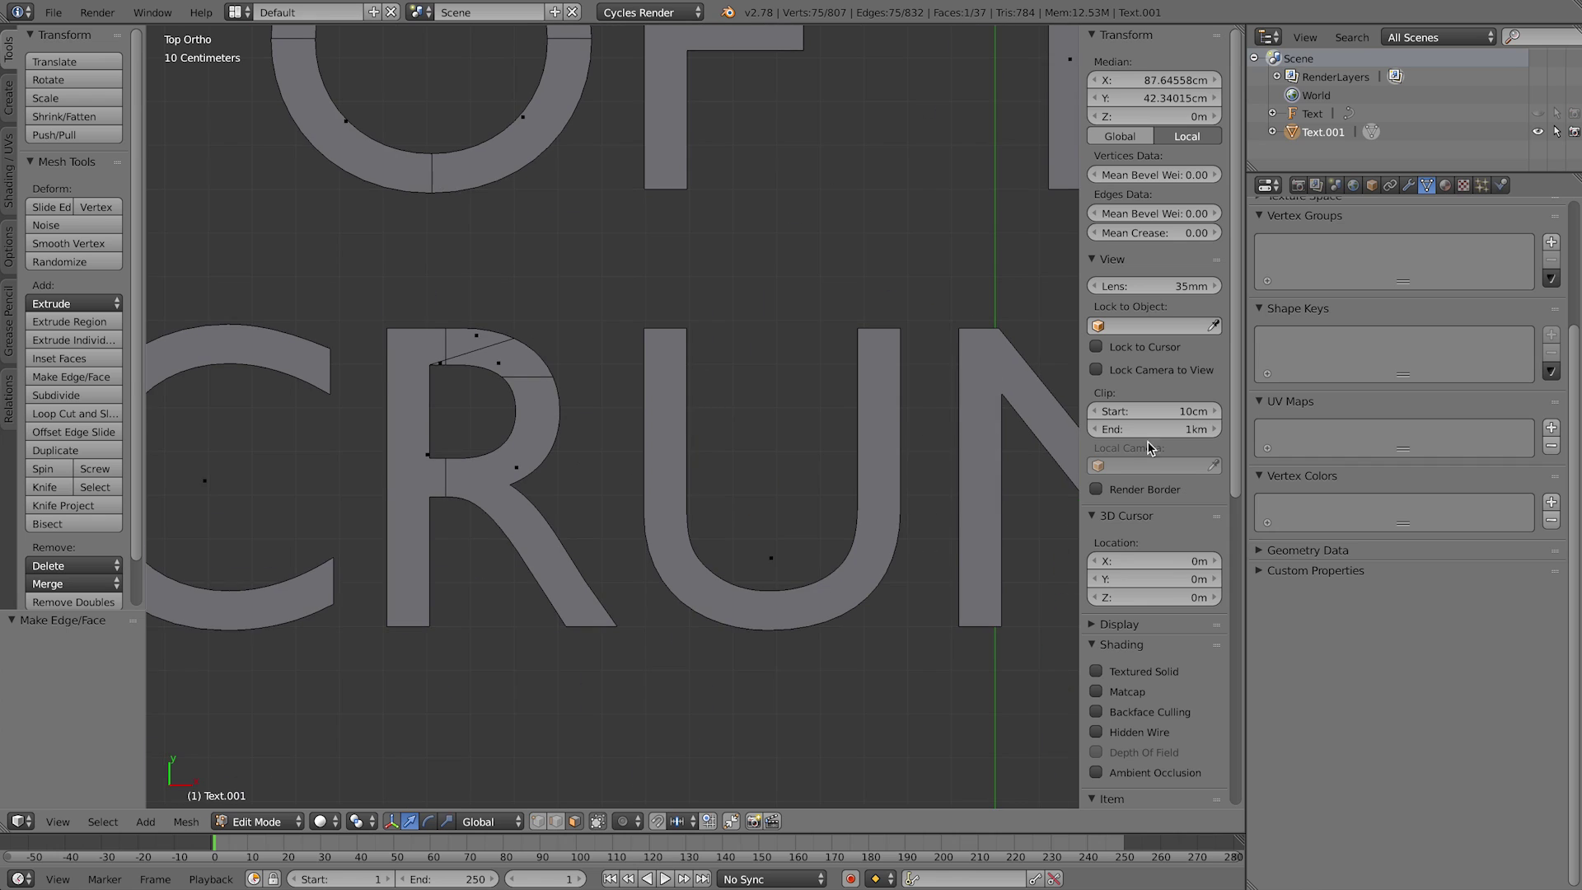
{"action": "scroll", "coordinate": [783, 335], "scroll_direction": "down", "scroll_amount": 2}
{"action": "right_click", "coordinate": [436, 329]}
{"action": "right_click", "coordinate": [467, 292], "text": "shift"}
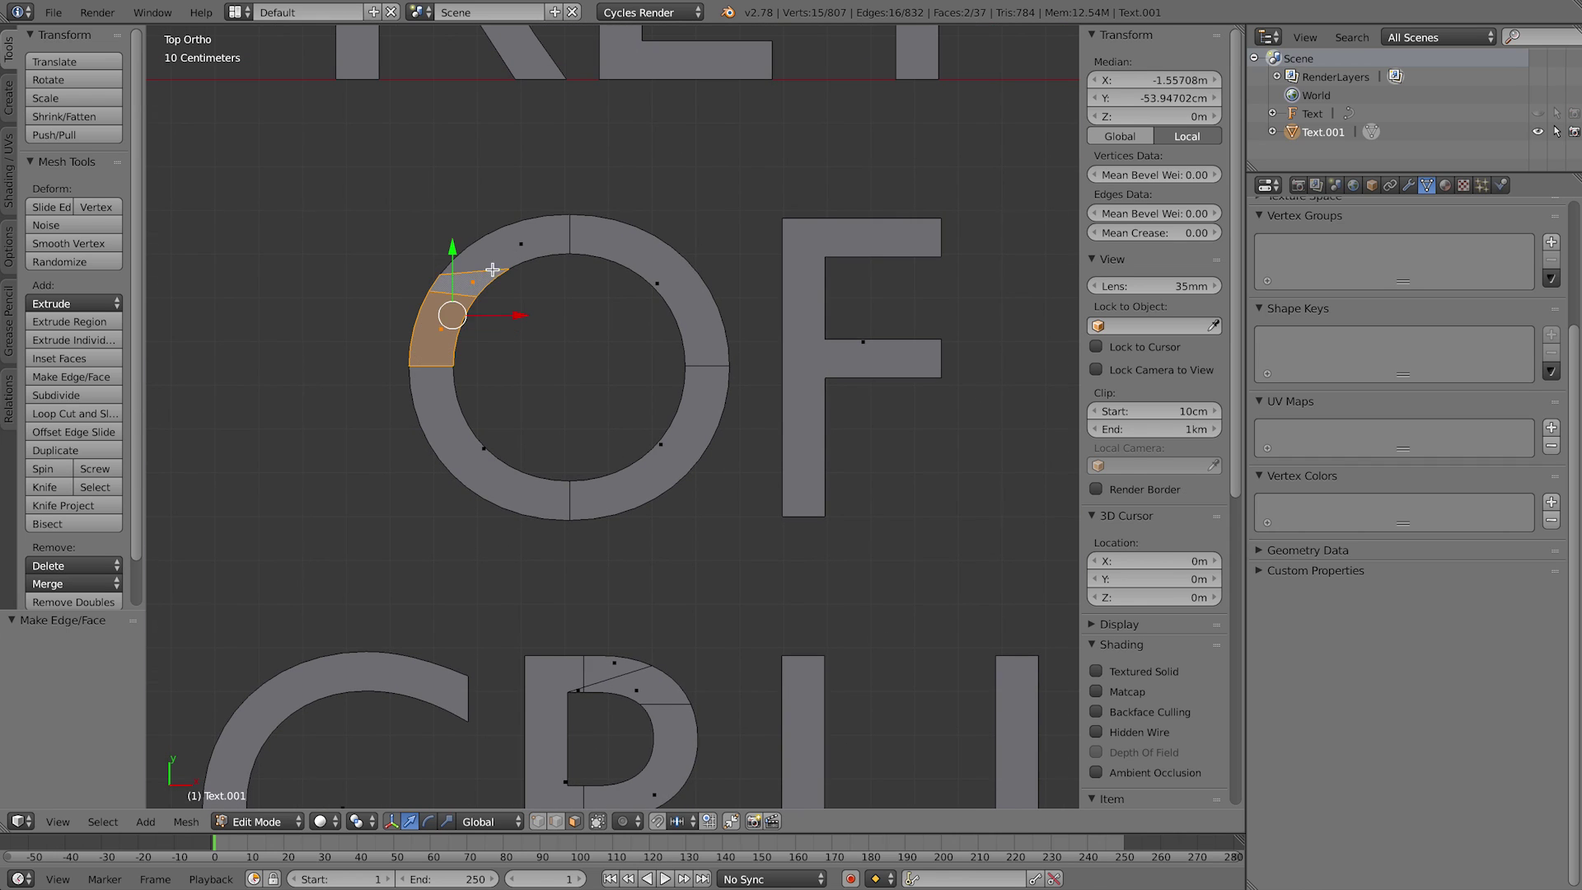
{"action": "right_click", "coordinate": [518, 240], "text": "shift"}
{"action": "key", "text": "f"}
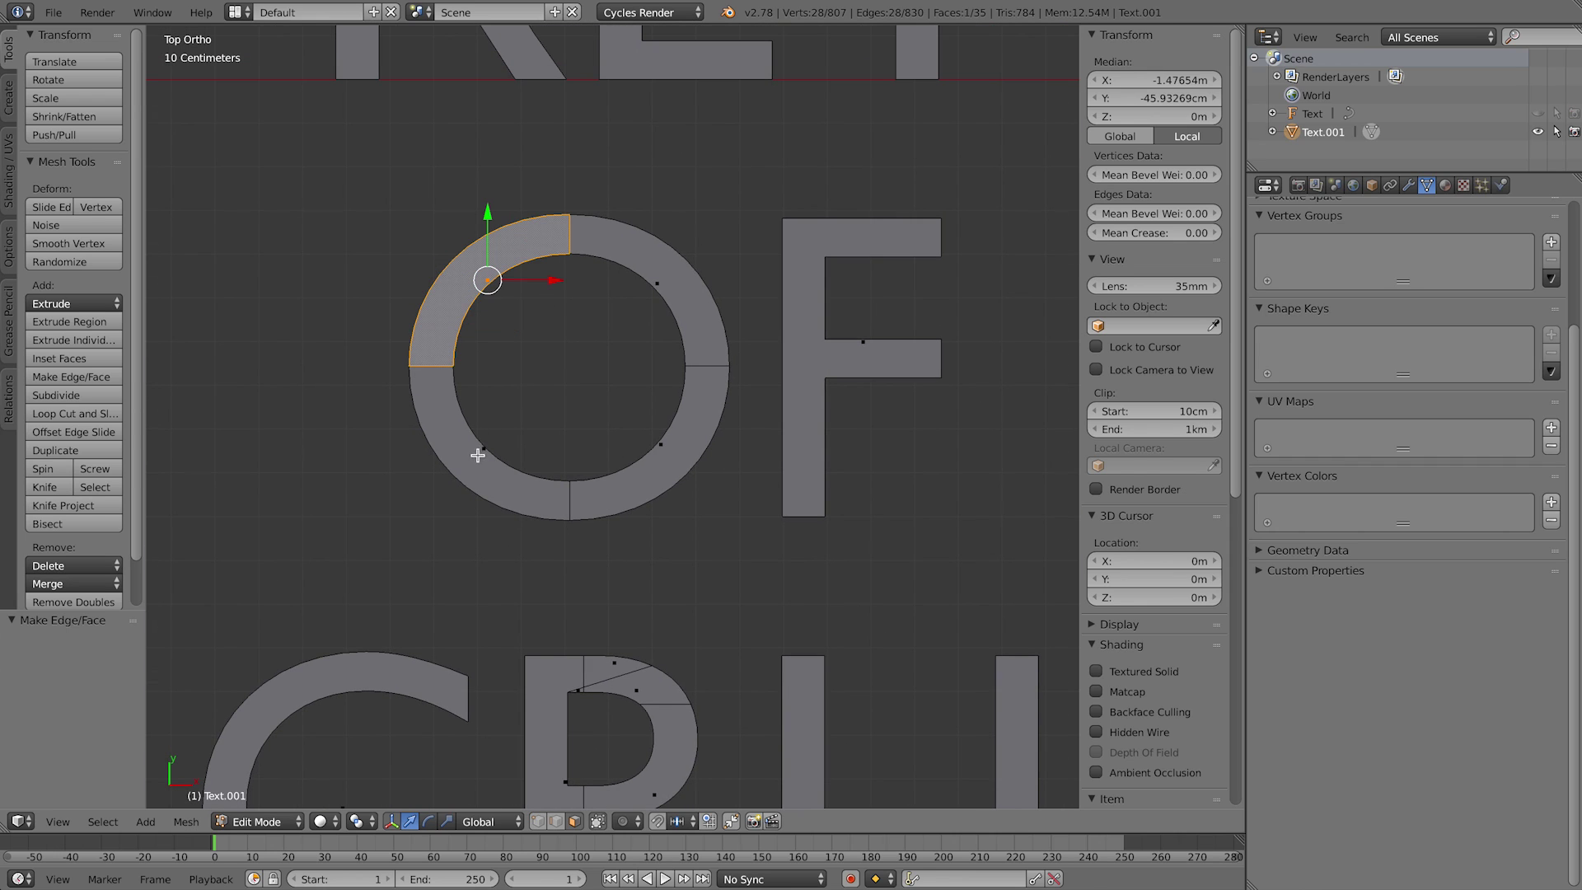
Step: Using edge selection, delete the overlapping edges where the stem of the T in THE meets its crossbar
{"action": "middle_click_drag", "start_coordinate": [874, 498], "coordinate": [1057, 504], "text": "shift"}
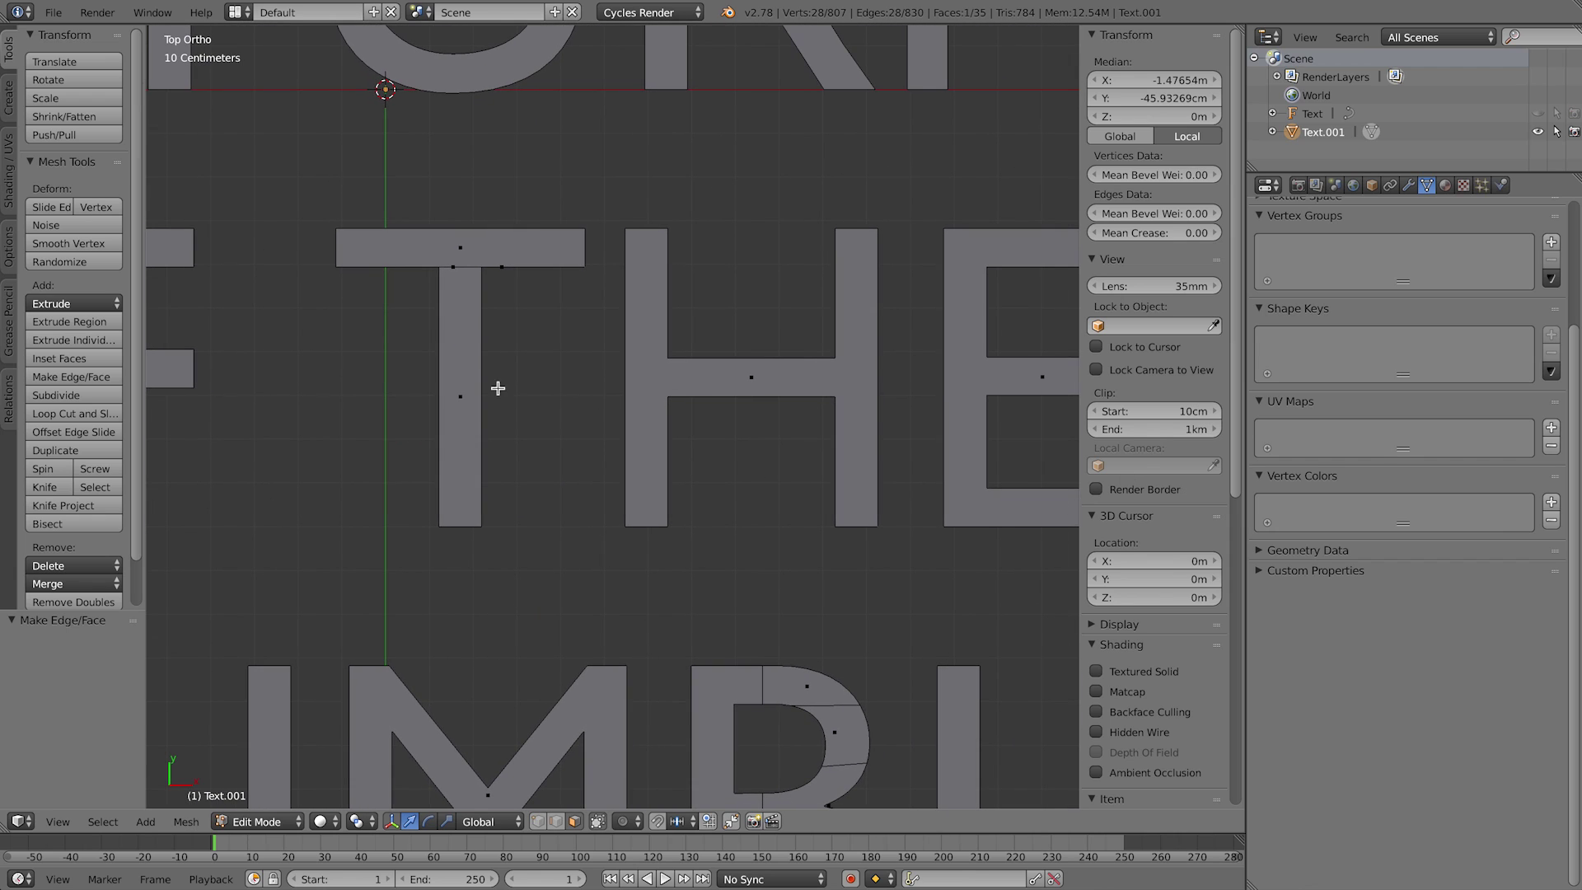
{"action": "left_click", "coordinate": [555, 821]}
{"action": "right_click", "coordinate": [474, 275]}
{"action": "right_click", "coordinate": [466, 267]}
{"action": "key", "text": "x"}
{"action": "left_click", "coordinate": [469, 267]}
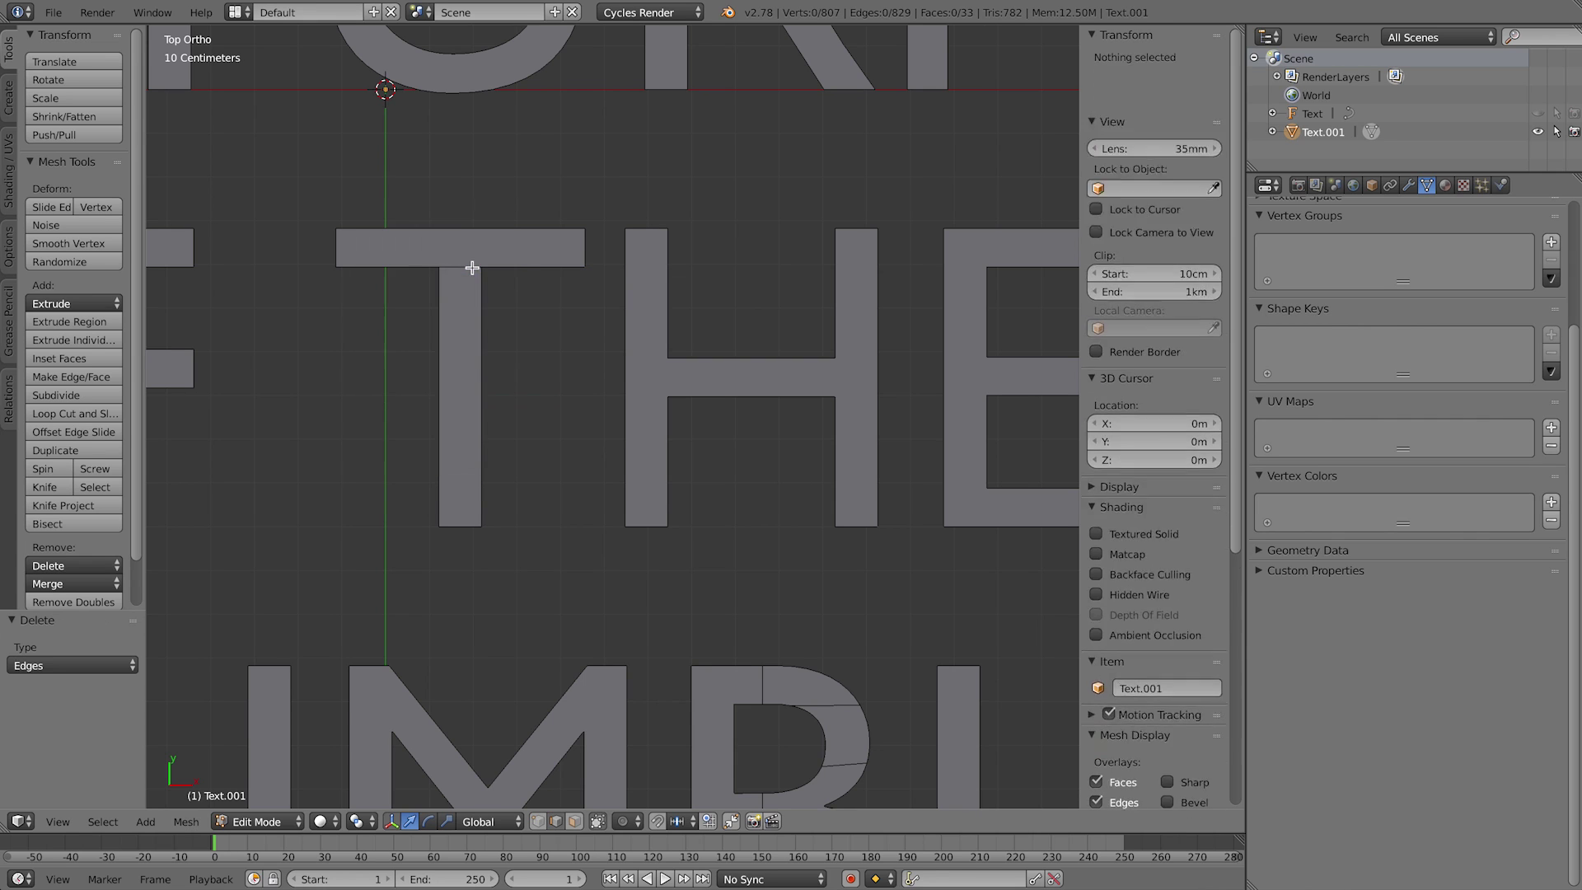
{"action": "right_click", "coordinate": [473, 267]}
{"action": "key", "text": "x"}
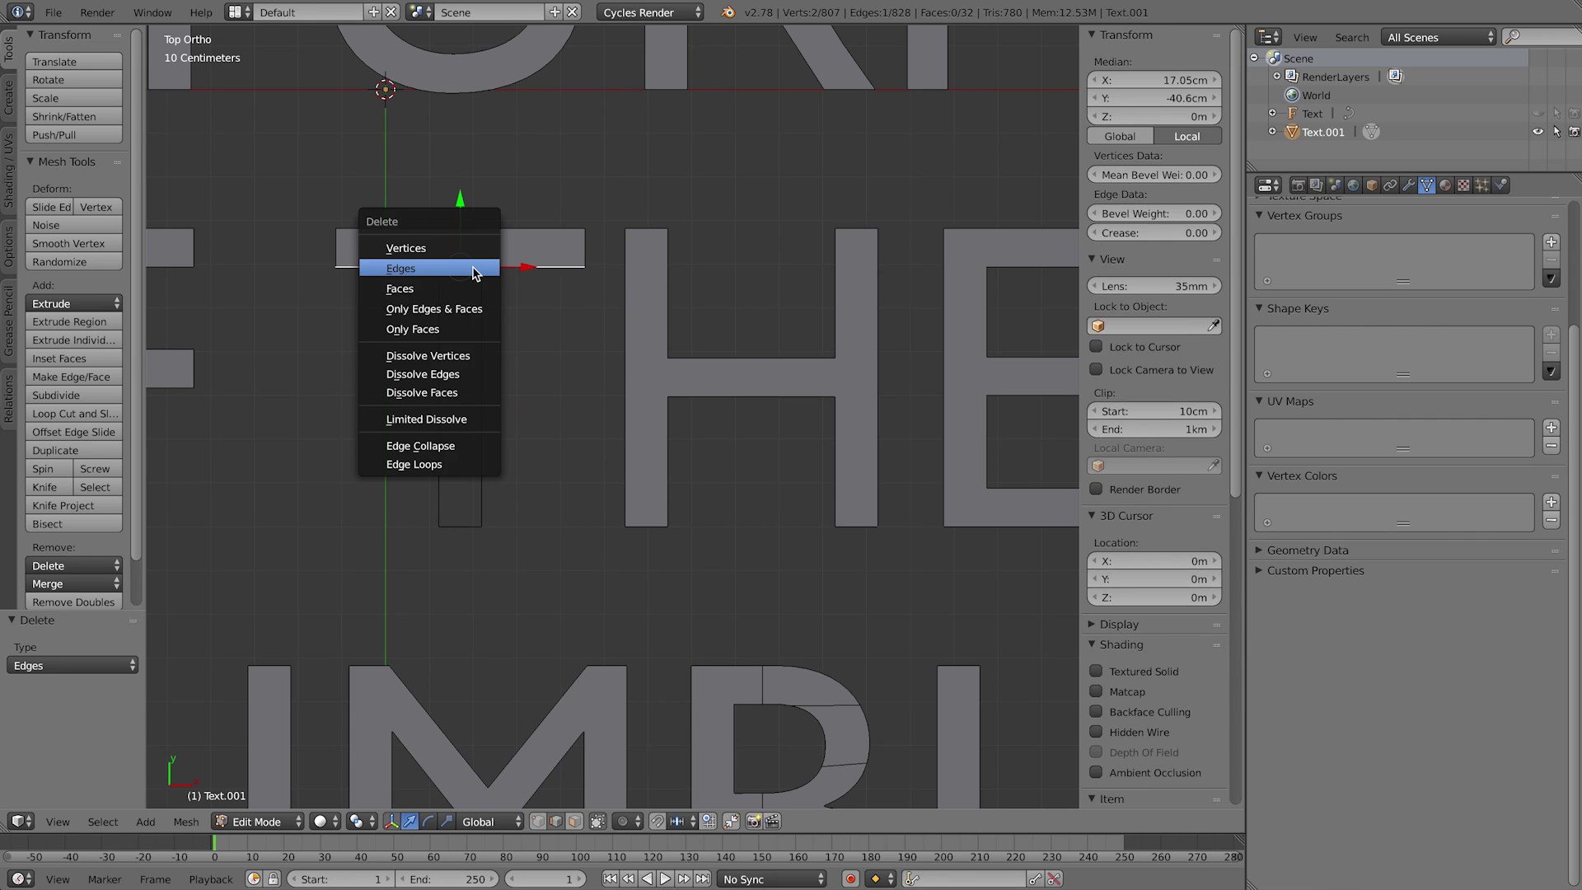
{"action": "left_click", "coordinate": [474, 273]}
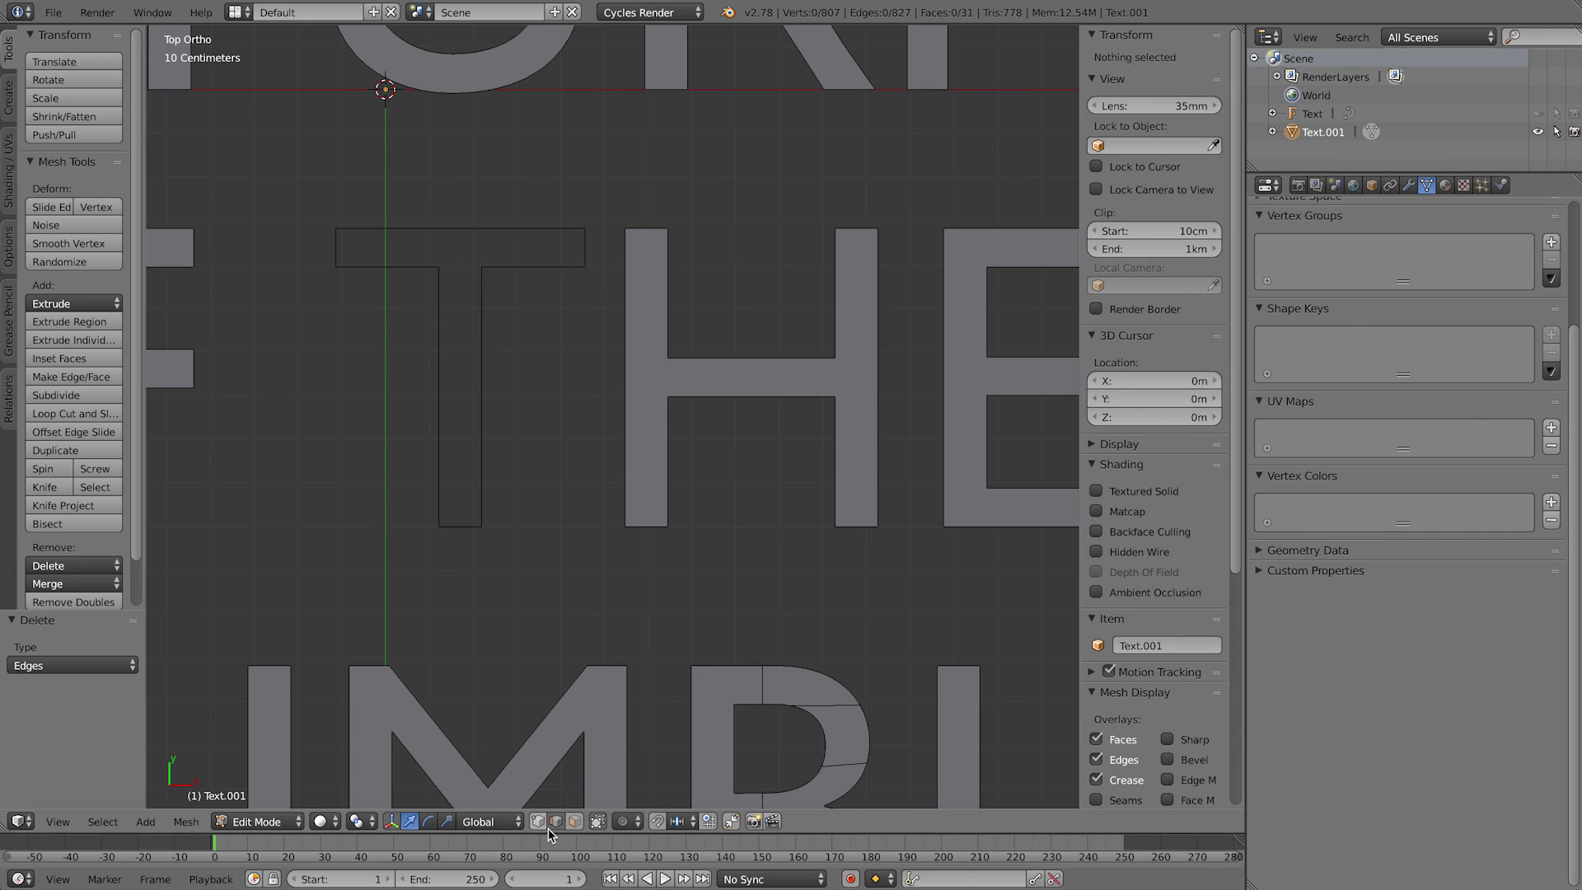
Step: Select all vertices of the T outline in THE, fill it with a single face and deselect everything
{"action": "key", "text": "b"}
{"action": "left_click_drag", "start_coordinate": [329, 221], "coordinate": [594, 568]}
{"action": "key", "text": "f"}
{"action": "key", "text": "a"}
Step: Flip the normals of the newly filled T face in THE
{"action": "middle_click_drag", "start_coordinate": [557, 476], "coordinate": [530, 459]}
{"action": "scroll", "coordinate": [530, 459], "scroll_direction": "up", "scroll_amount": 3}
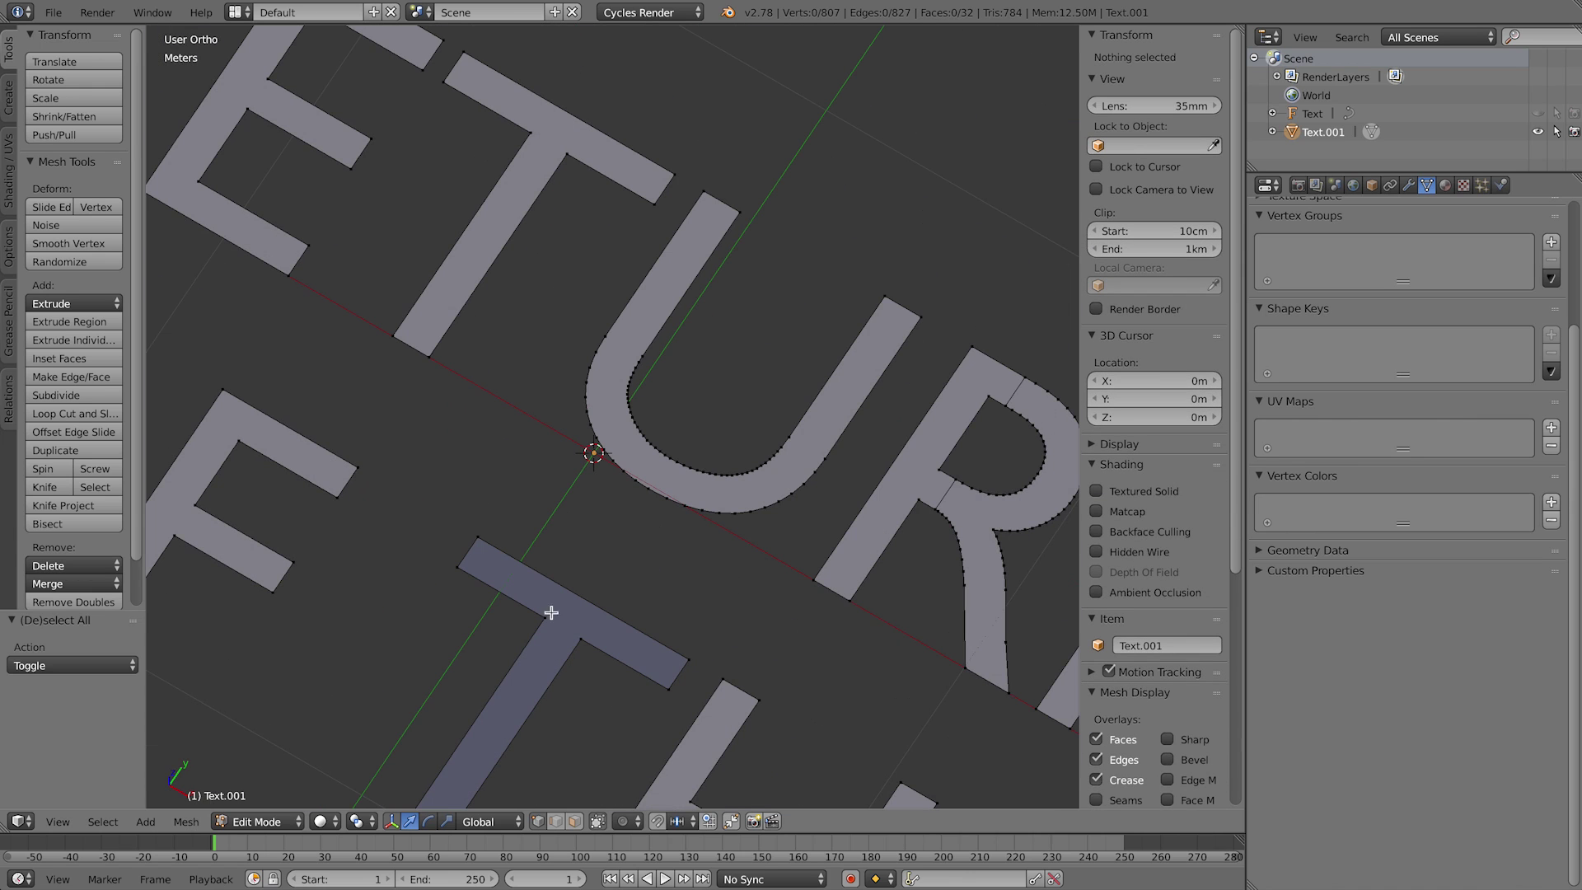
{"action": "left_click", "coordinate": [575, 822]}
{"action": "right_click", "coordinate": [519, 684]}
{"action": "key", "text": "space"}
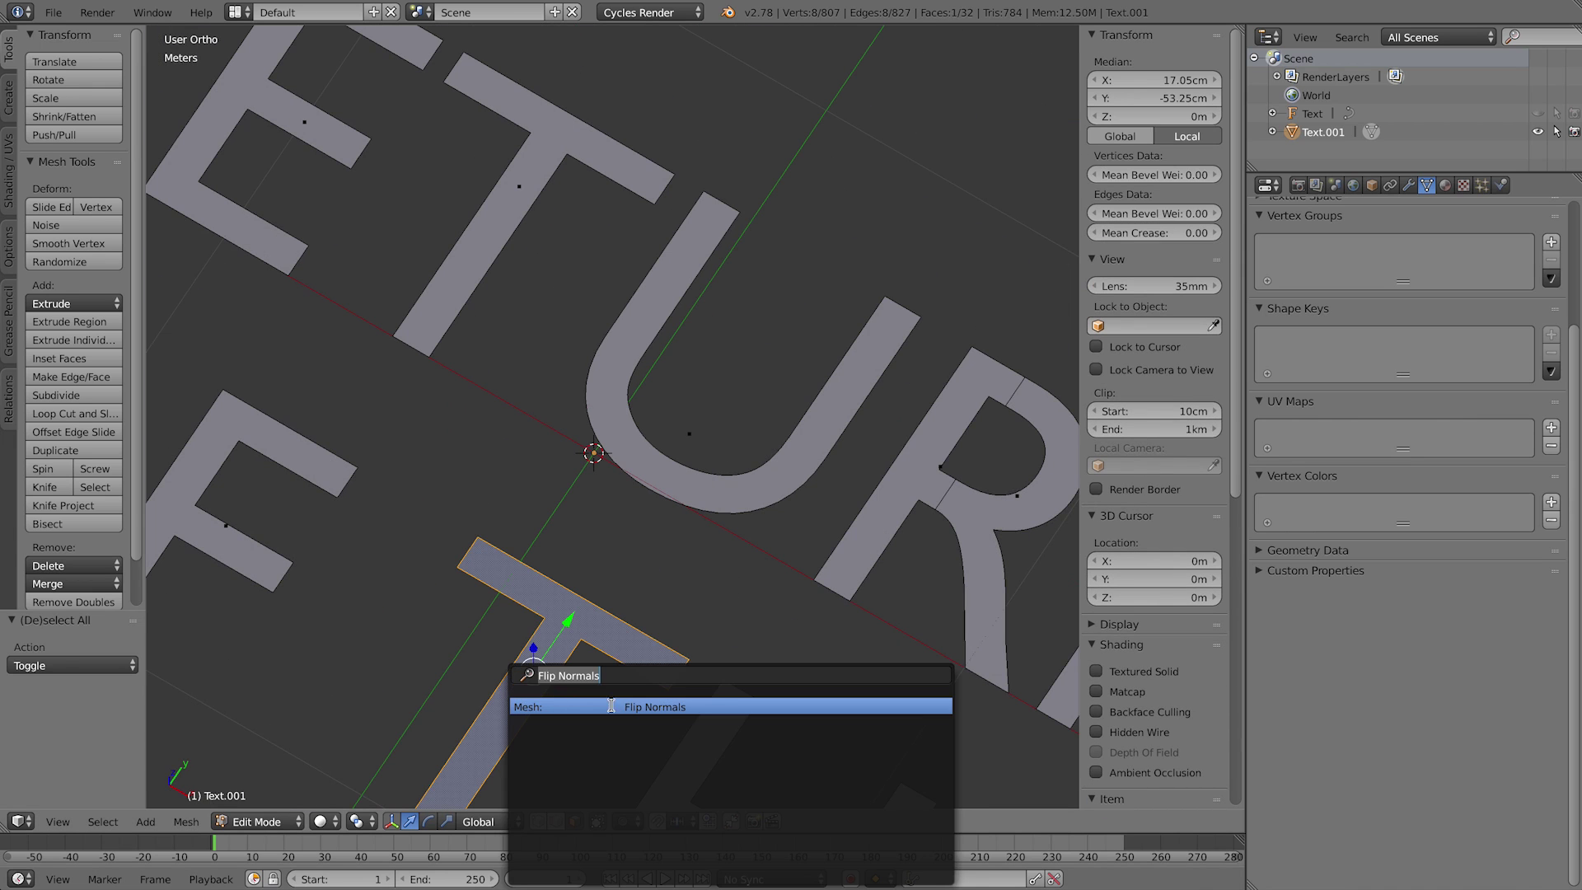
{"action": "left_click", "coordinate": [646, 707]}
Step: In the R of CRUMBLE, merge the three bowl and leg faces into one face and the stem faces into another
{"action": "middle_click_drag", "start_coordinate": [618, 706], "coordinate": [640, 441], "text": "shift"}
{"action": "right_click", "coordinate": [522, 348]}
{"action": "key", "text": "KP_Decimal"}
{"action": "key", "text": "KP_7"}
{"action": "middle_click_drag", "start_coordinate": [527, 360], "coordinate": [593, 499], "text": "shift"}
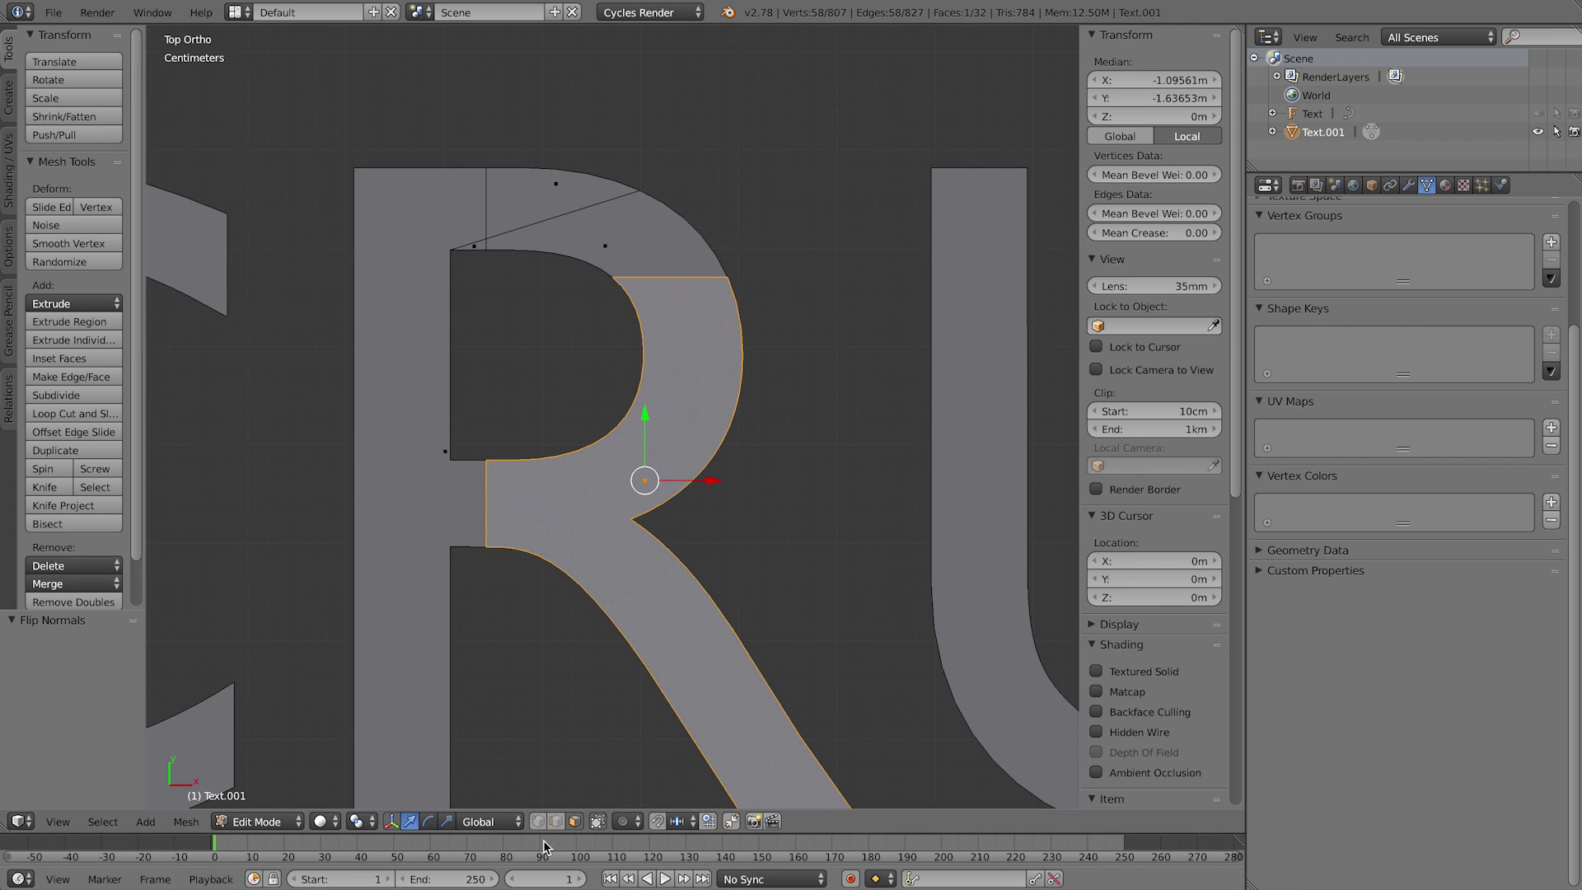
{"action": "right_click", "coordinate": [596, 239], "text": "shift"}
{"action": "right_click", "coordinate": [569, 200], "text": "shift"}
{"action": "scroll", "coordinate": [601, 346], "scroll_direction": "down", "scroll_amount": 2}
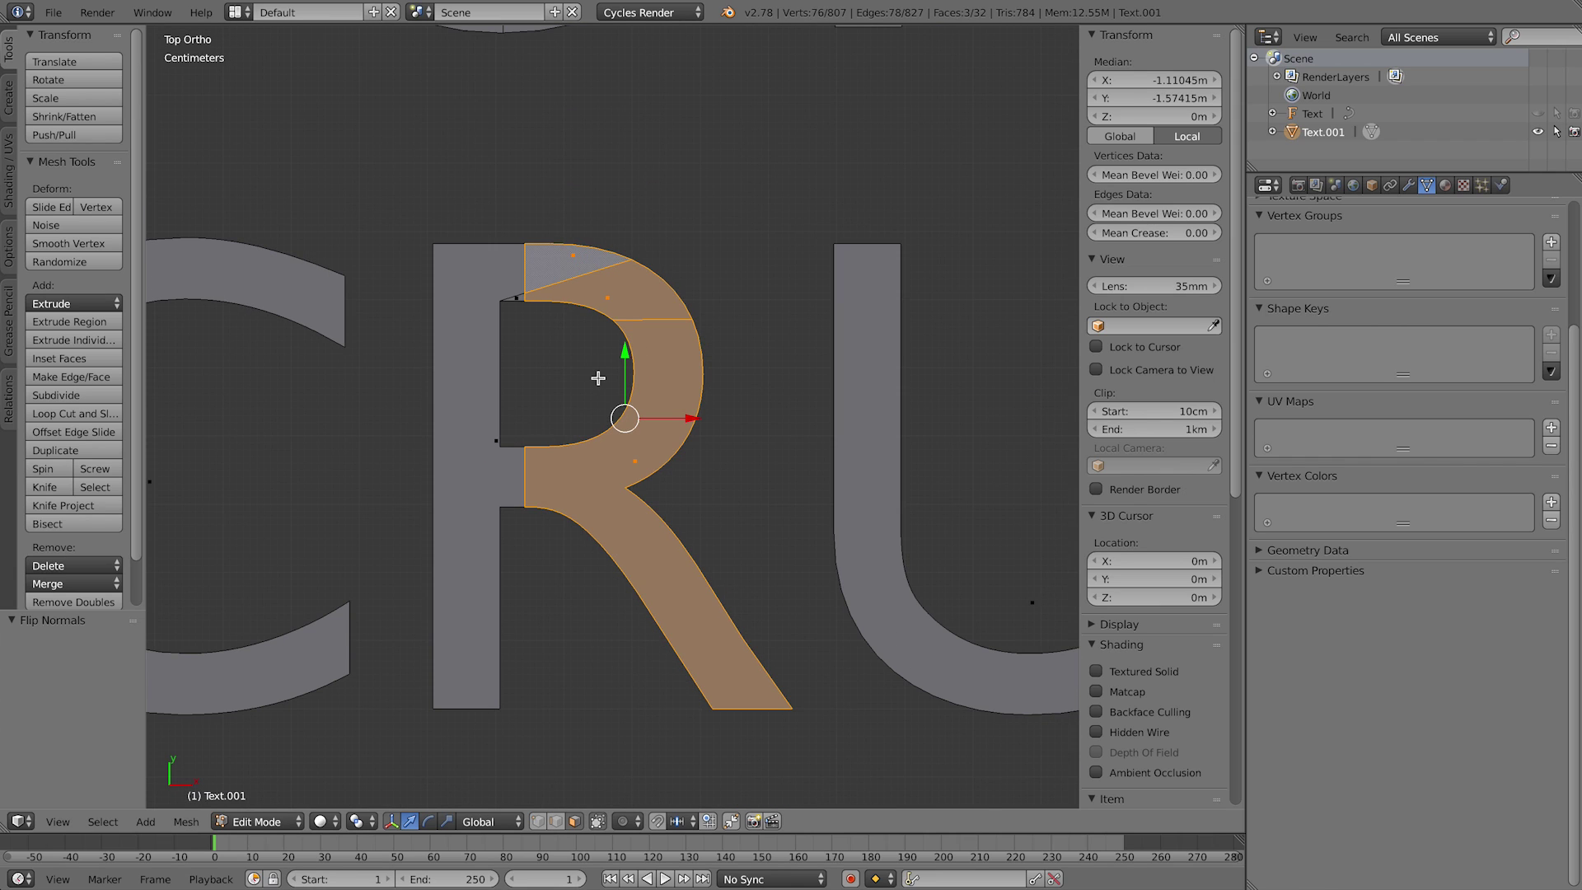
{"action": "key", "text": "f"}
{"action": "right_click", "coordinate": [520, 296]}
{"action": "right_click", "coordinate": [513, 336], "text": "shift"}
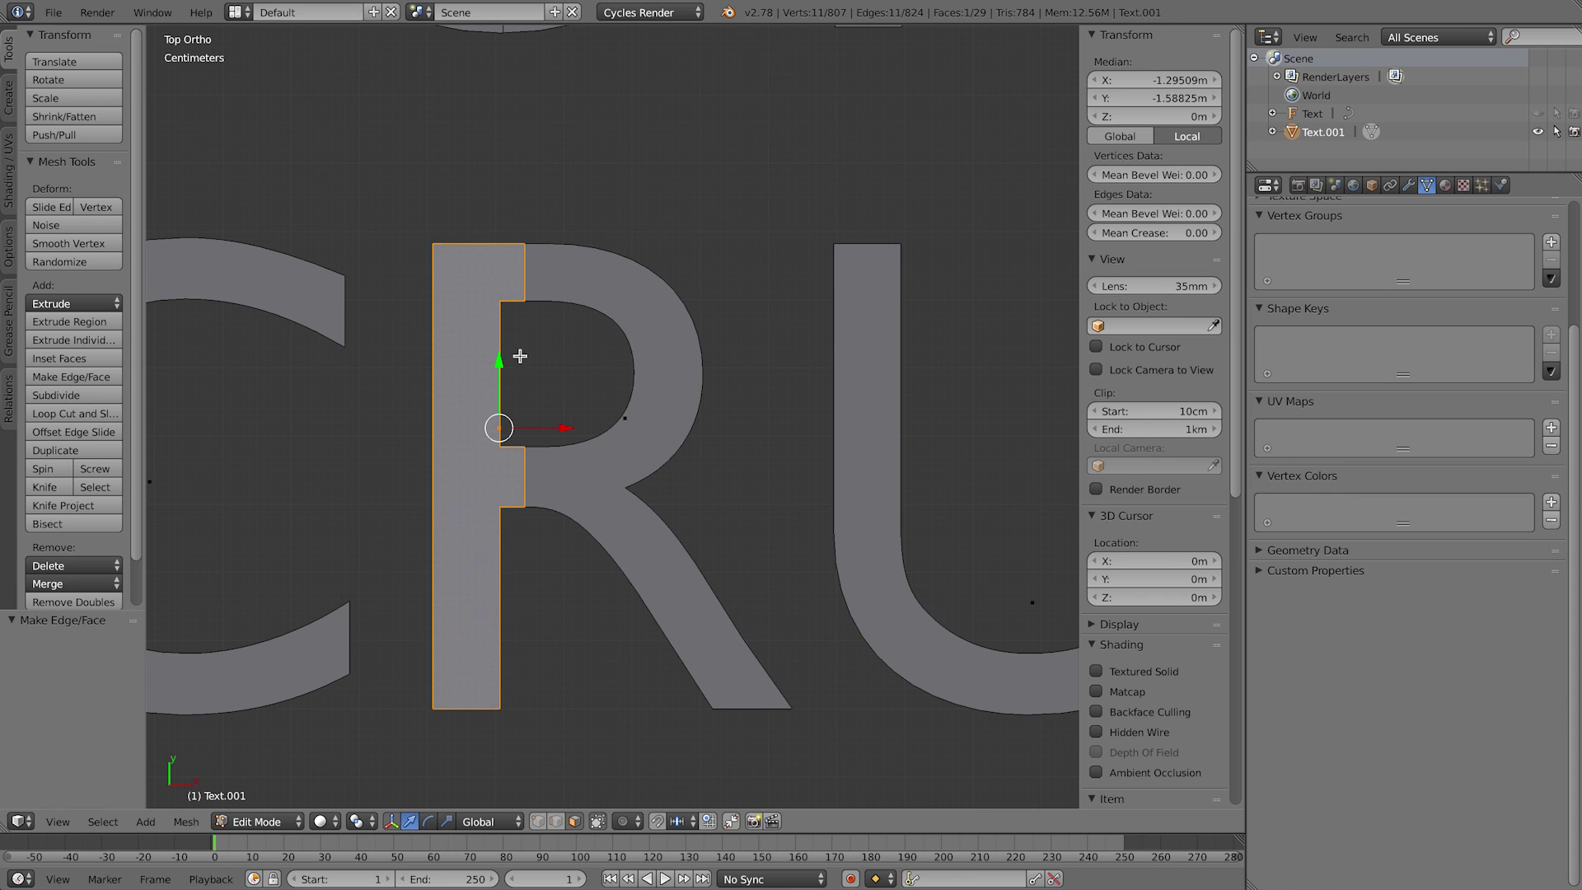
Step: Merge the five faces forming the two bowls of the B in CRUMBLE into one face
{"action": "middle_click_drag", "start_coordinate": [724, 437], "coordinate": [247, 417], "text": "shift"}
{"action": "scroll", "coordinate": [621, 459], "scroll_direction": "down", "scroll_amount": 1}
{"action": "middle_click_drag", "start_coordinate": [621, 459], "coordinate": [292, 494], "text": "shift"}
{"action": "right_click", "coordinate": [724, 324]}
{"action": "right_click", "coordinate": [762, 388], "text": "shift"}
{"action": "right_click", "coordinate": [747, 474], "text": "shift"}
{"action": "right_click", "coordinate": [771, 508], "text": "shift"}
{"action": "right_click", "coordinate": [769, 547], "text": "shift"}
{"action": "key", "text": "f"}
Step: Select the whole title mesh, separate it by loose parts into individual letters and return to Object Mode
{"action": "scroll", "coordinate": [786, 527], "scroll_direction": "down", "scroll_amount": 3}
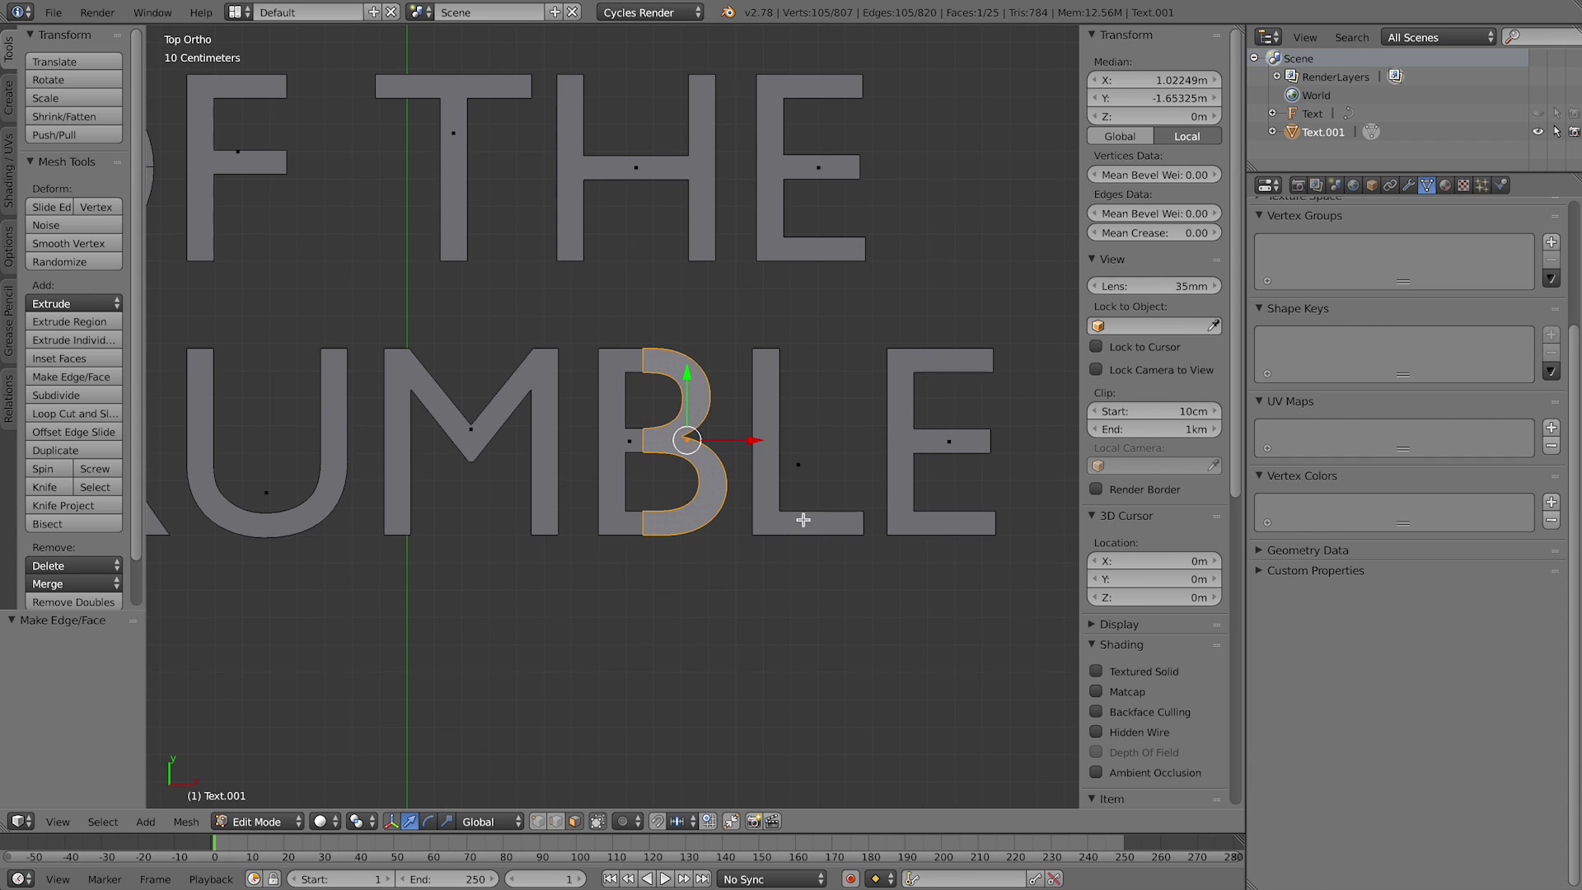
{"action": "scroll", "coordinate": [754, 508], "scroll_direction": "down", "scroll_amount": 3}
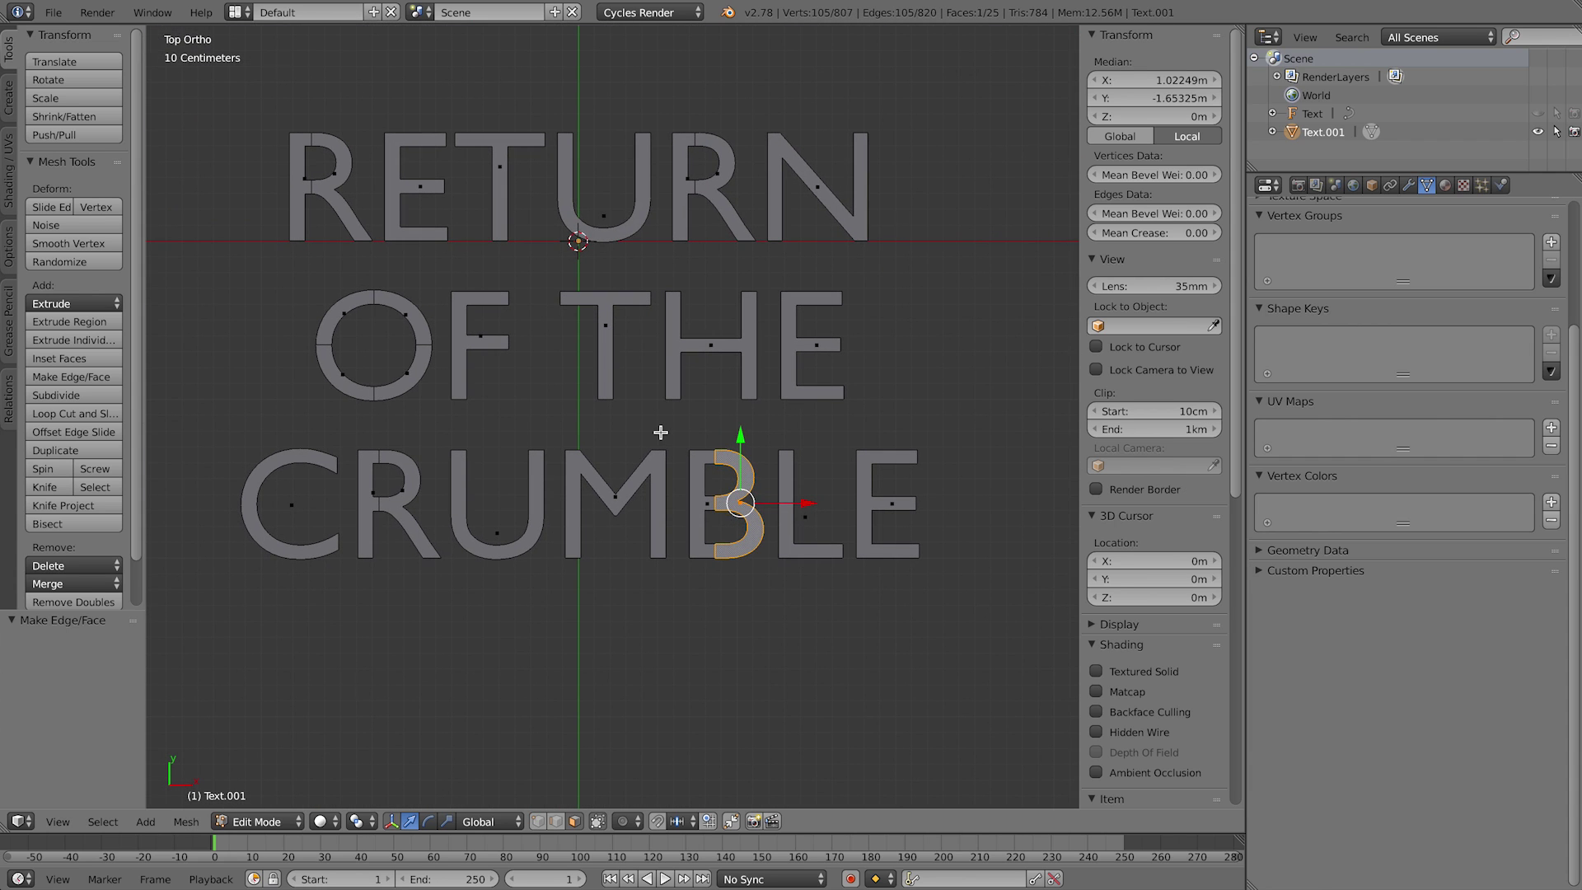
{"action": "key", "text": "a"}
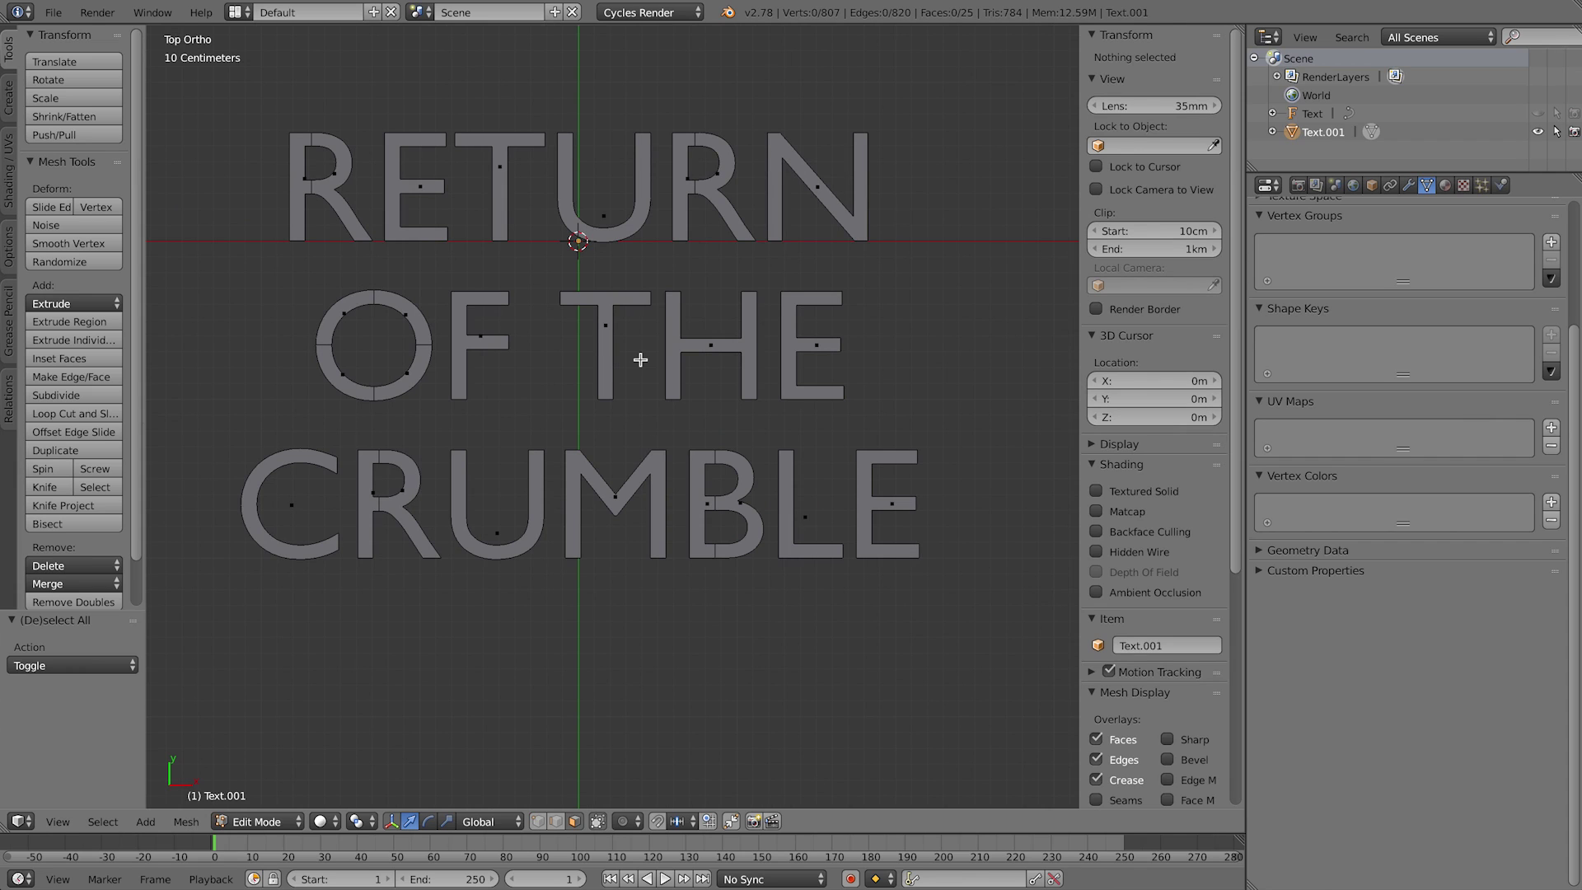
{"action": "key", "text": "a"}
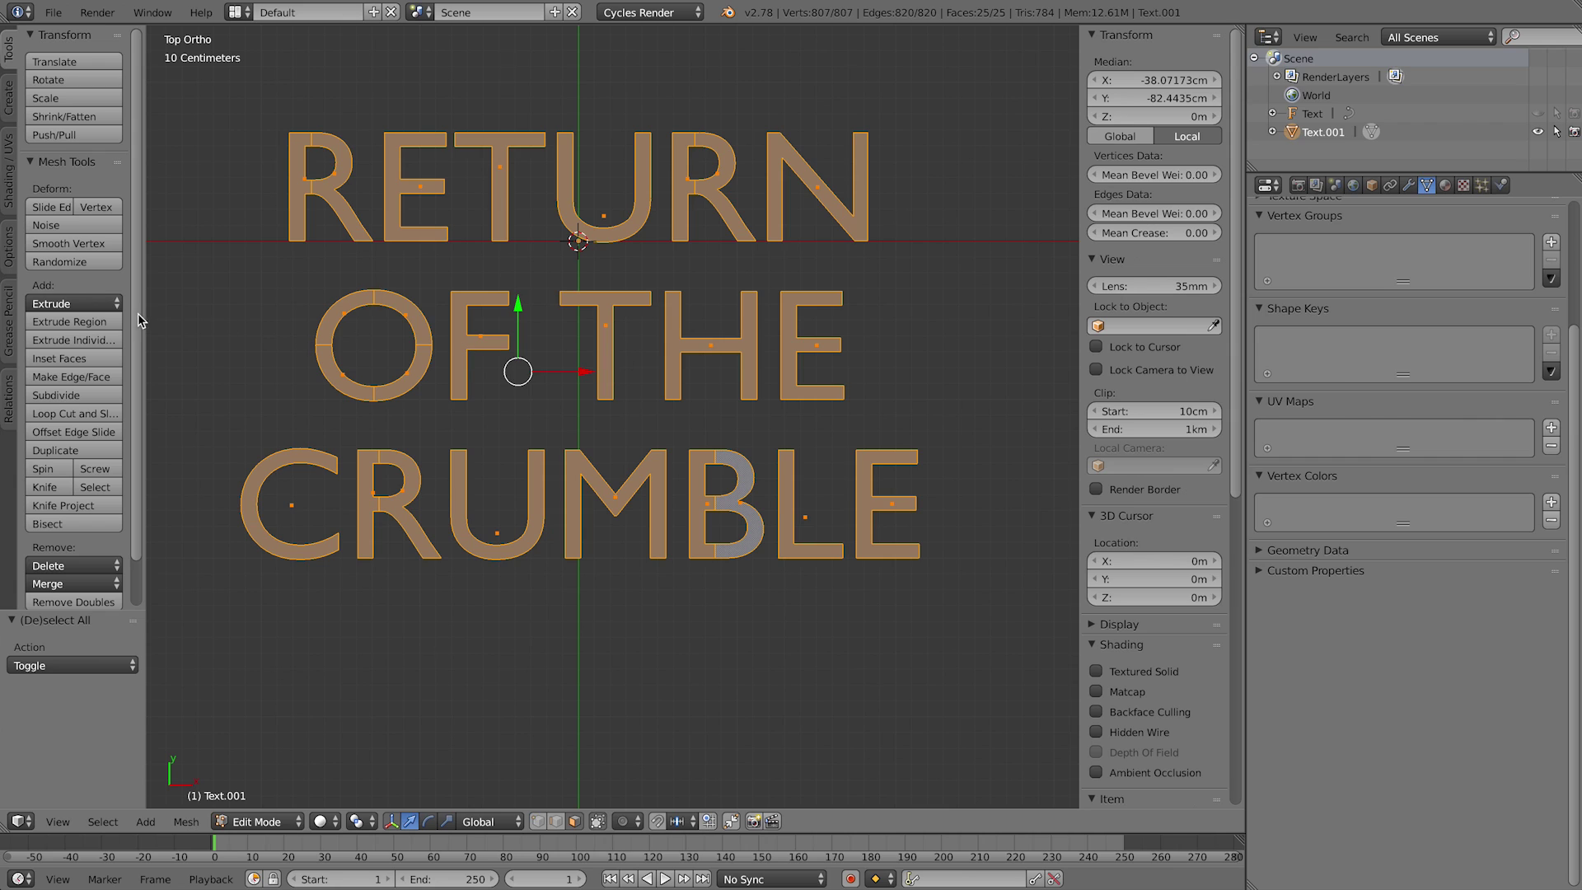
{"action": "key", "text": "p"}
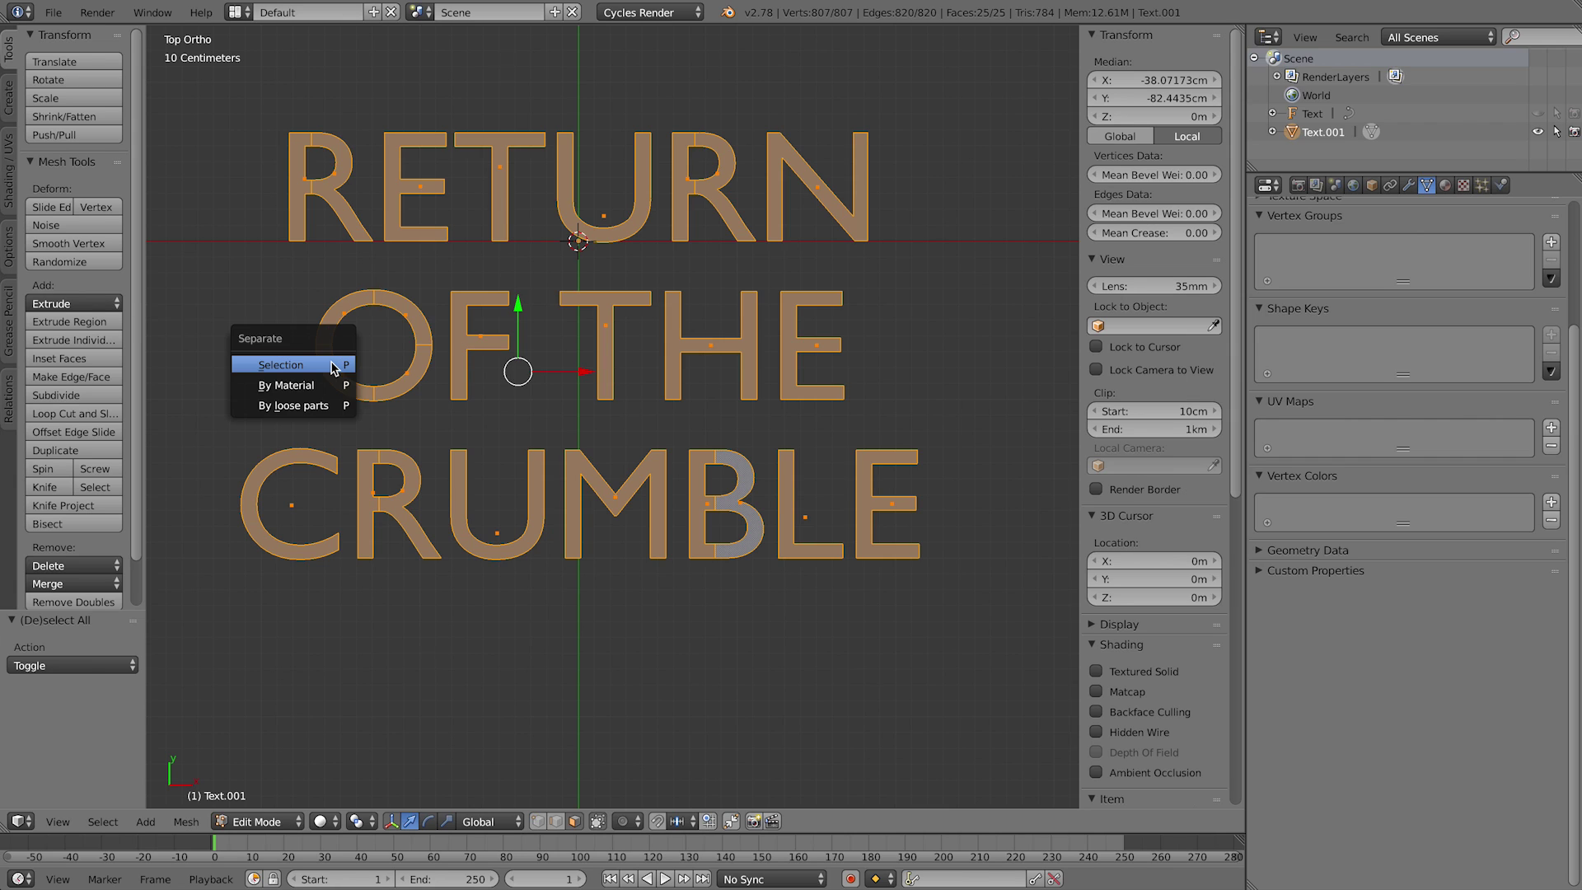
{"action": "left_click", "coordinate": [323, 410]}
{"action": "key", "text": "Tab"}
Step: Select all the separated letter objects and set each origin to its center of mass
{"action": "left_click", "coordinate": [340, 215]}
{"action": "left_click", "coordinate": [370, 328]}
{"action": "left_click", "coordinate": [475, 324]}
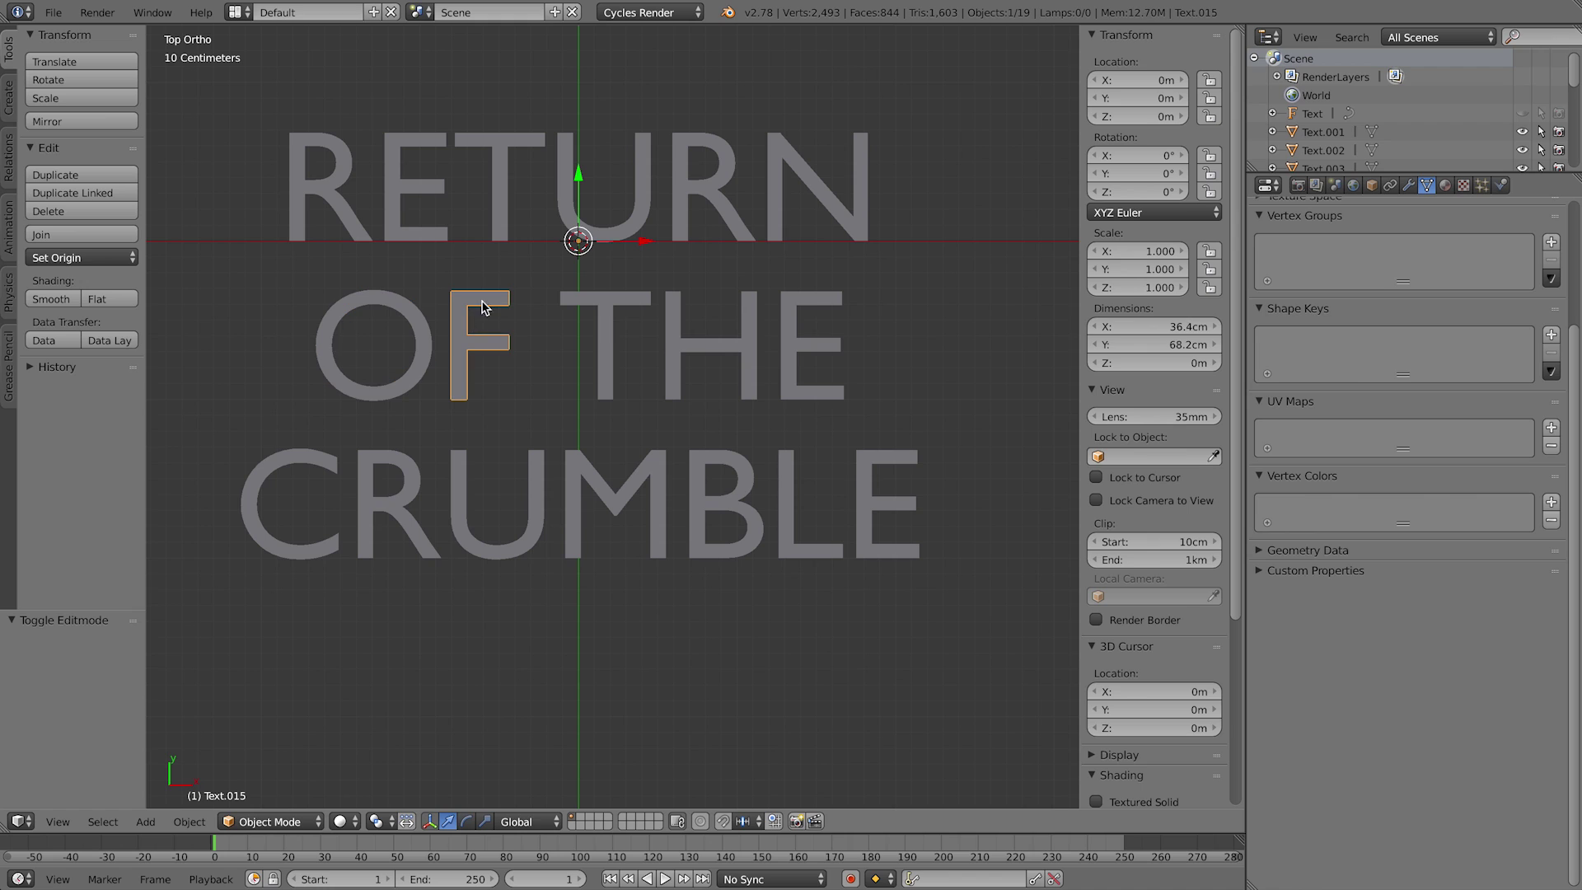
{"action": "key", "text": "a"}
{"action": "key", "text": "a"}
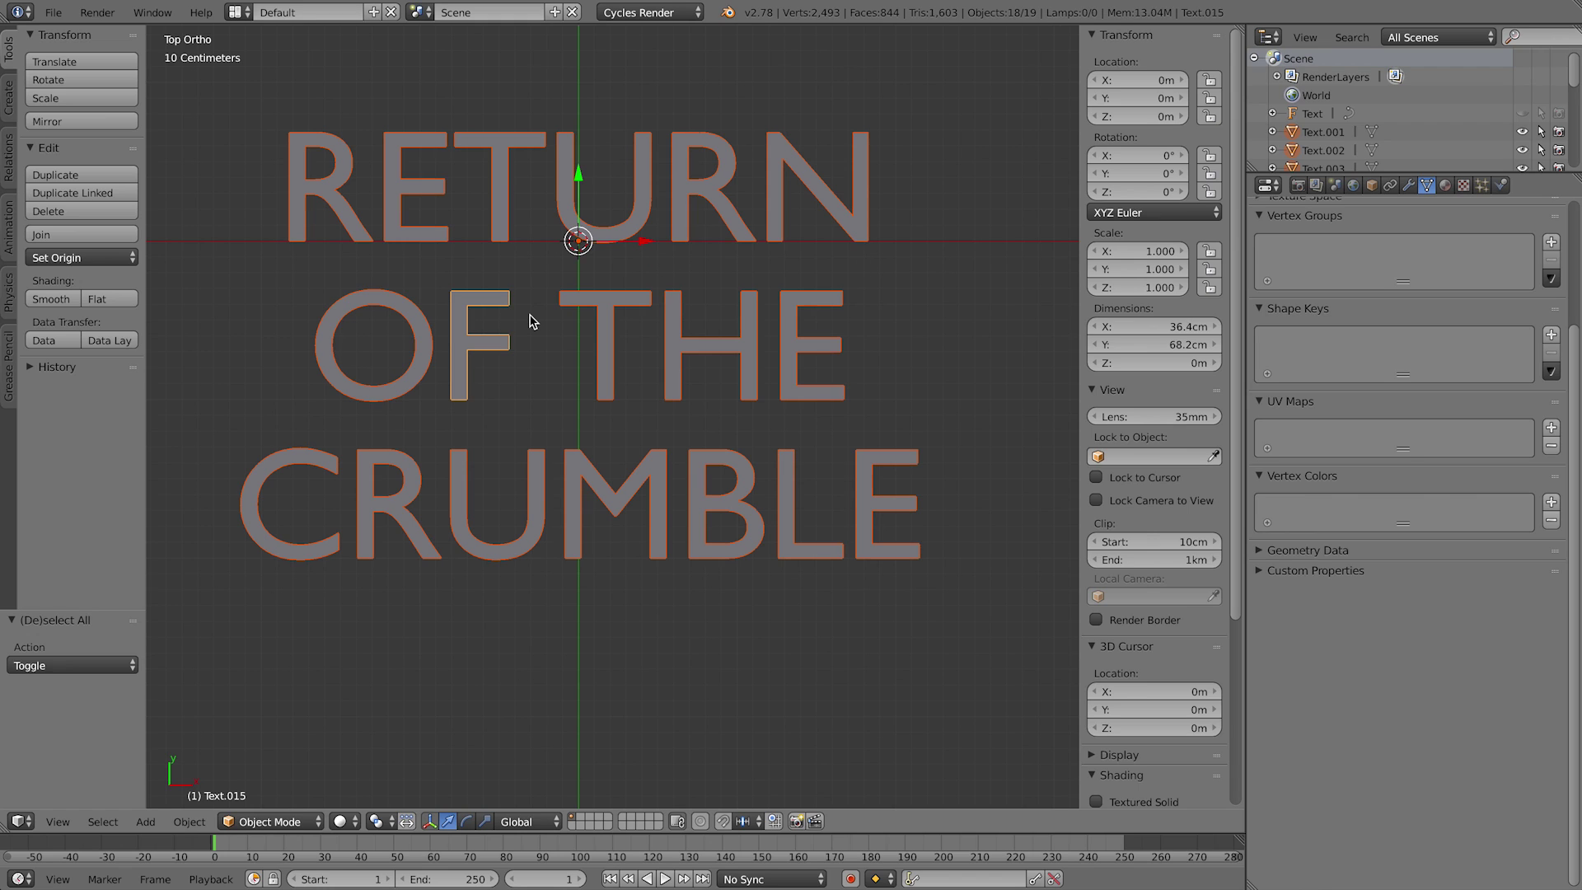
{"action": "left_click", "coordinate": [41, 257]}
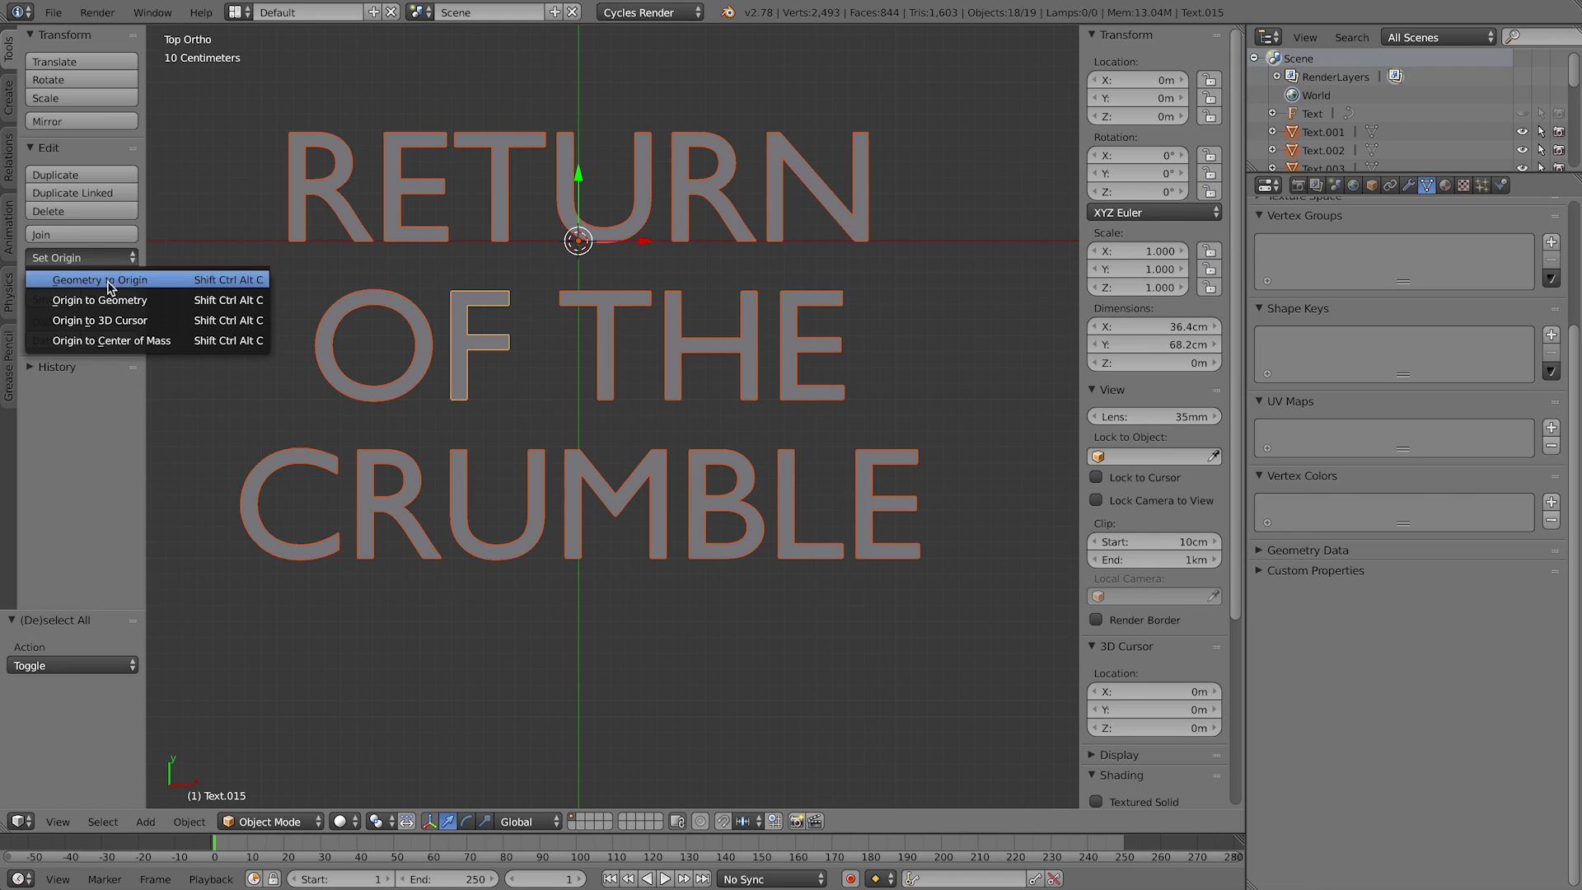
{"action": "left_click", "coordinate": [145, 341]}
Step: Select individual letters of RETURN and THE one by one to check where their origins lie
{"action": "right_click", "coordinate": [499, 218]}
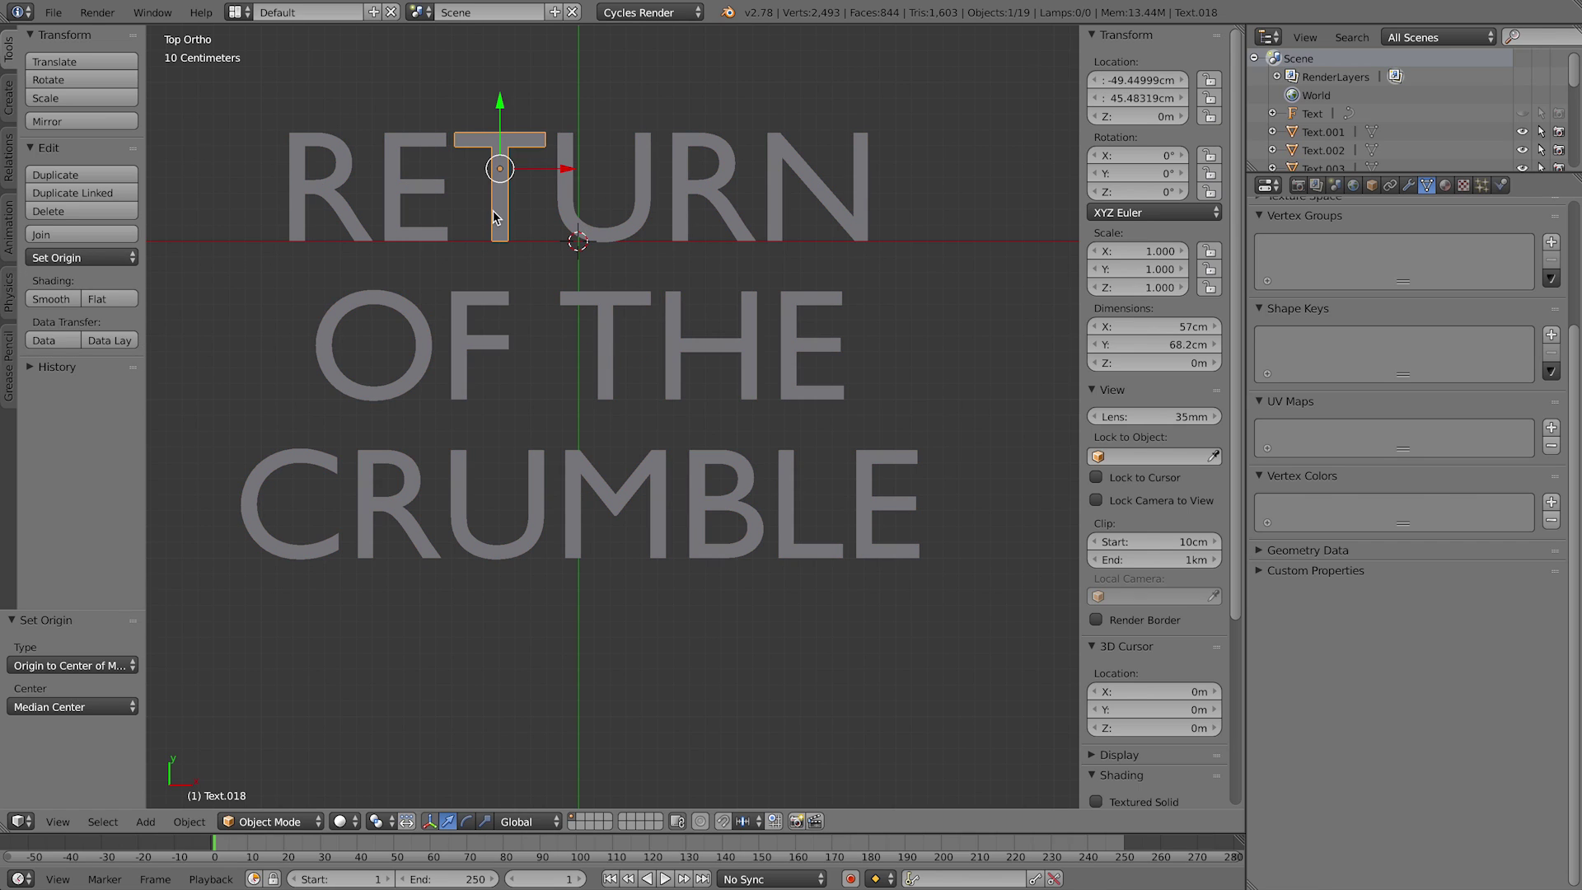
{"action": "right_click", "coordinate": [597, 235]}
{"action": "right_click", "coordinate": [688, 201]}
{"action": "right_click", "coordinate": [835, 196]}
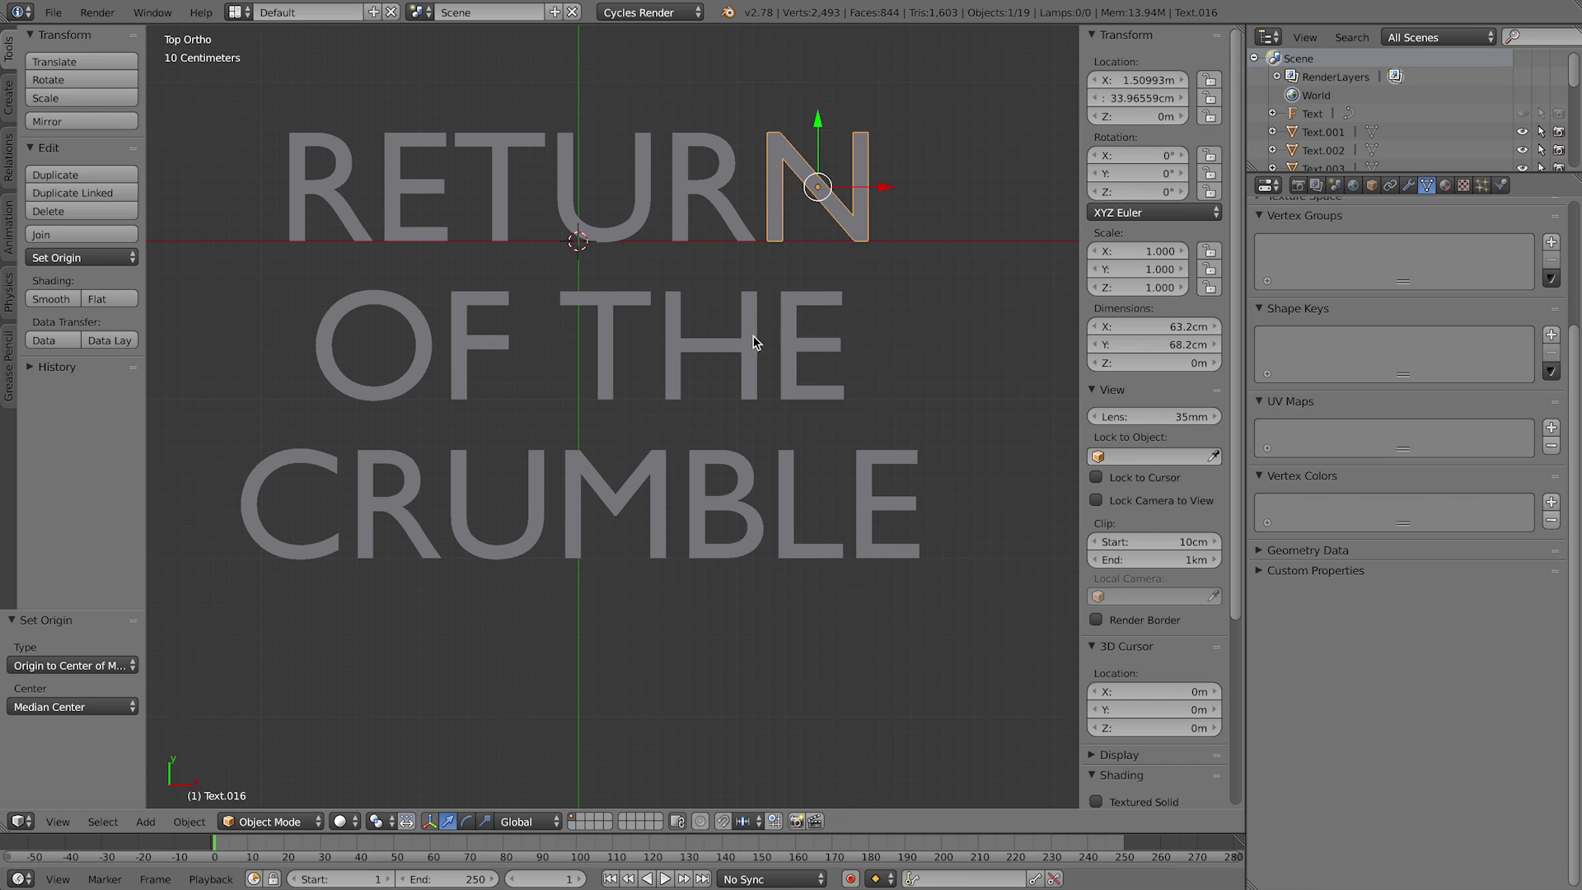
{"action": "right_click", "coordinate": [777, 336]}
{"action": "right_click", "coordinate": [752, 343]}
{"action": "right_click", "coordinate": [604, 356]}
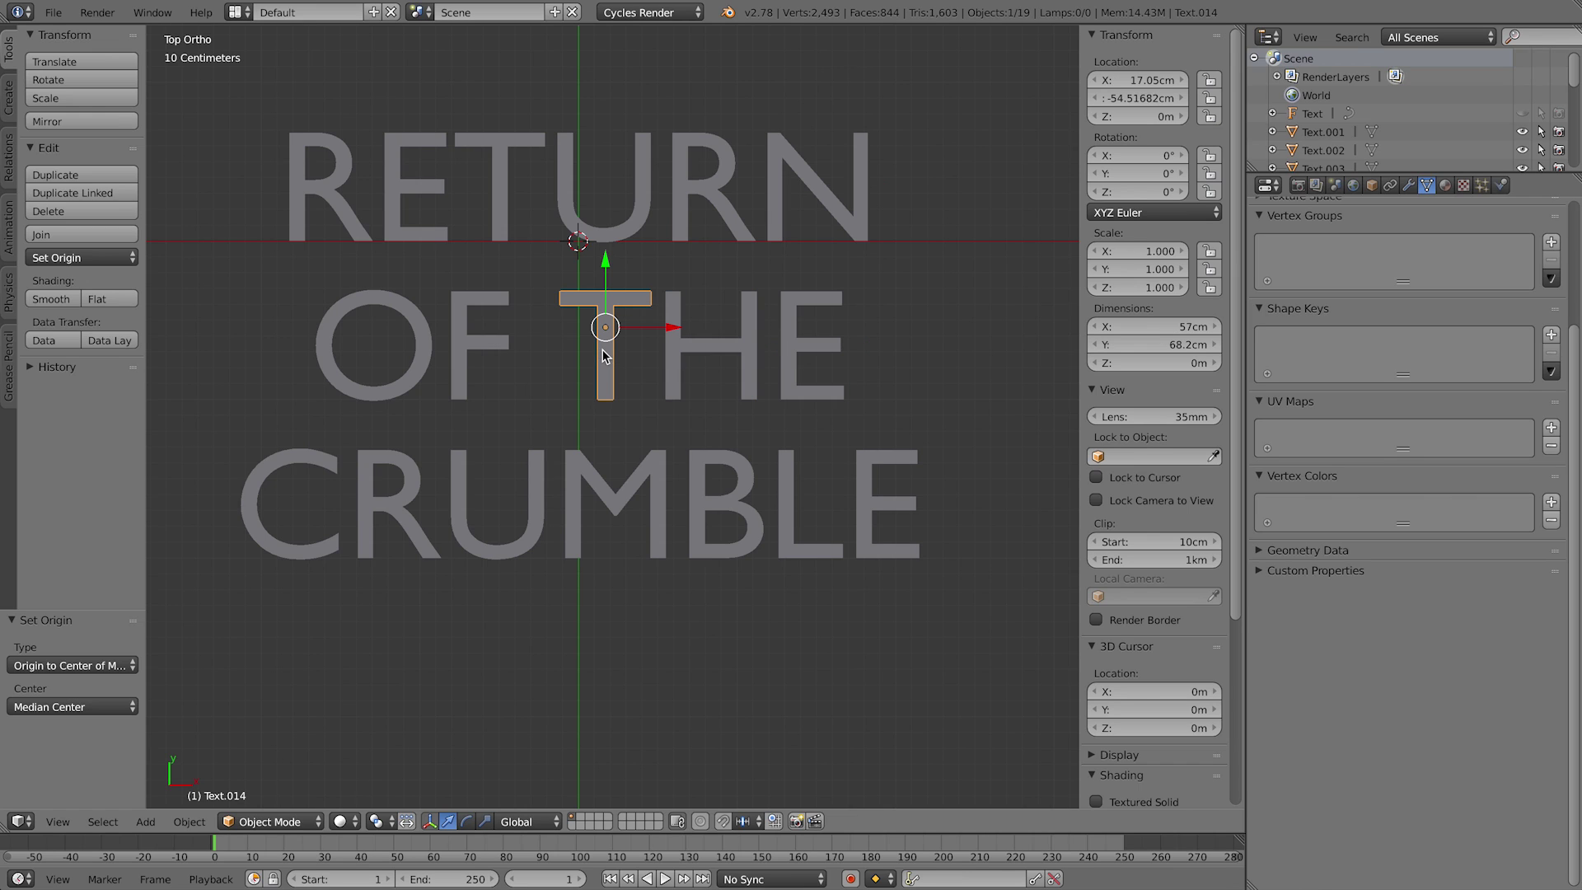
{"action": "right_click", "coordinate": [331, 177]}
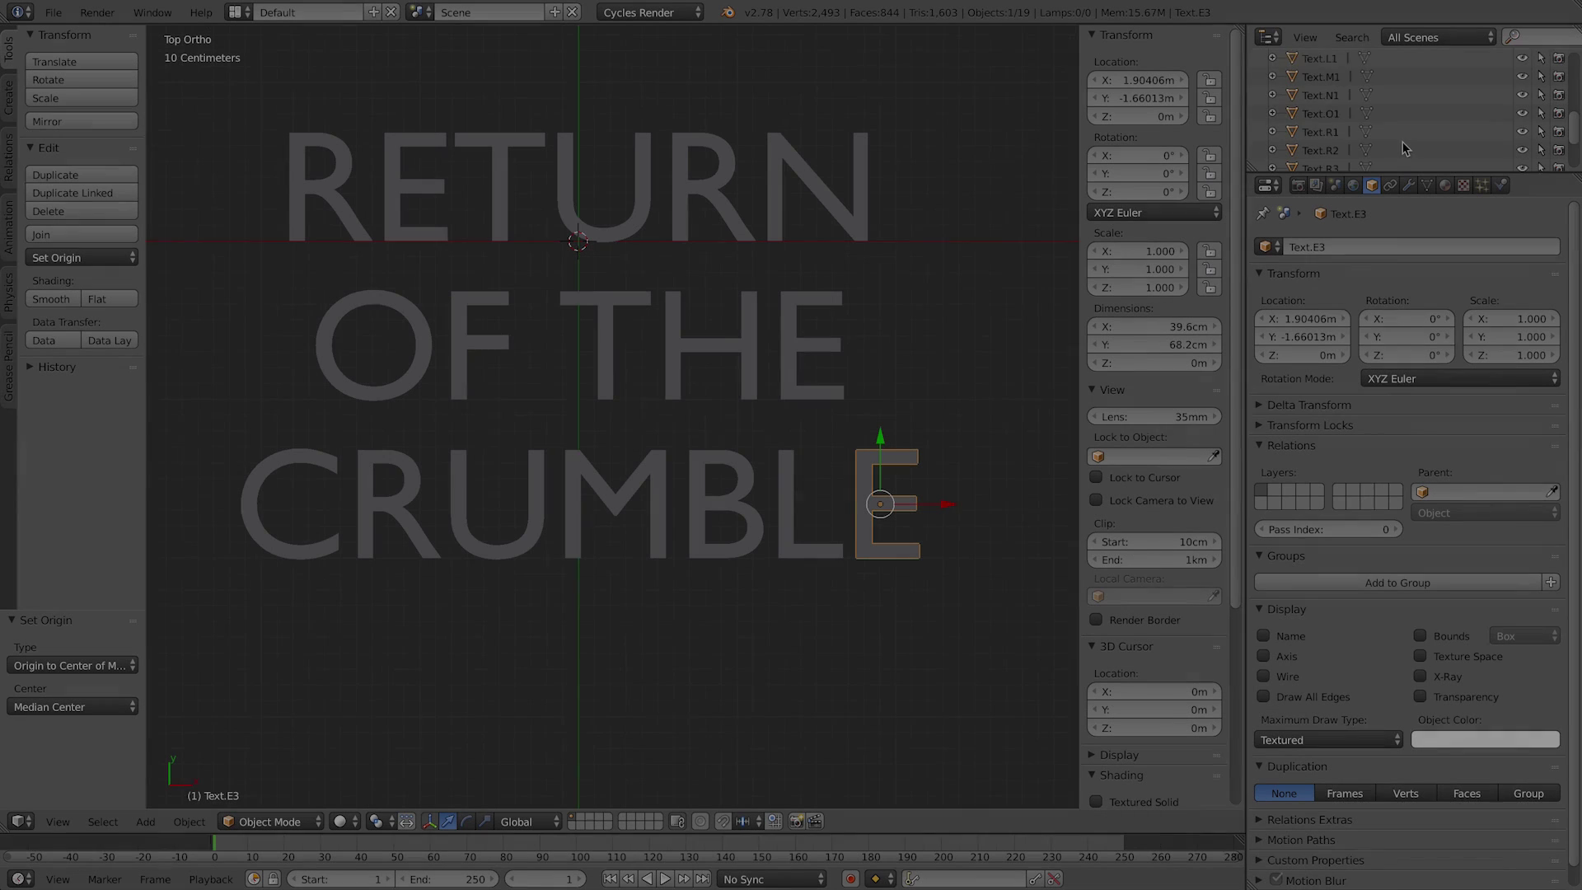
Step: Add a Solidify modifier to the B in CRUMBLE and set its thickness to 40 cm
{"action": "scroll", "coordinate": [1402, 148], "scroll_direction": "up", "scroll_amount": 5}
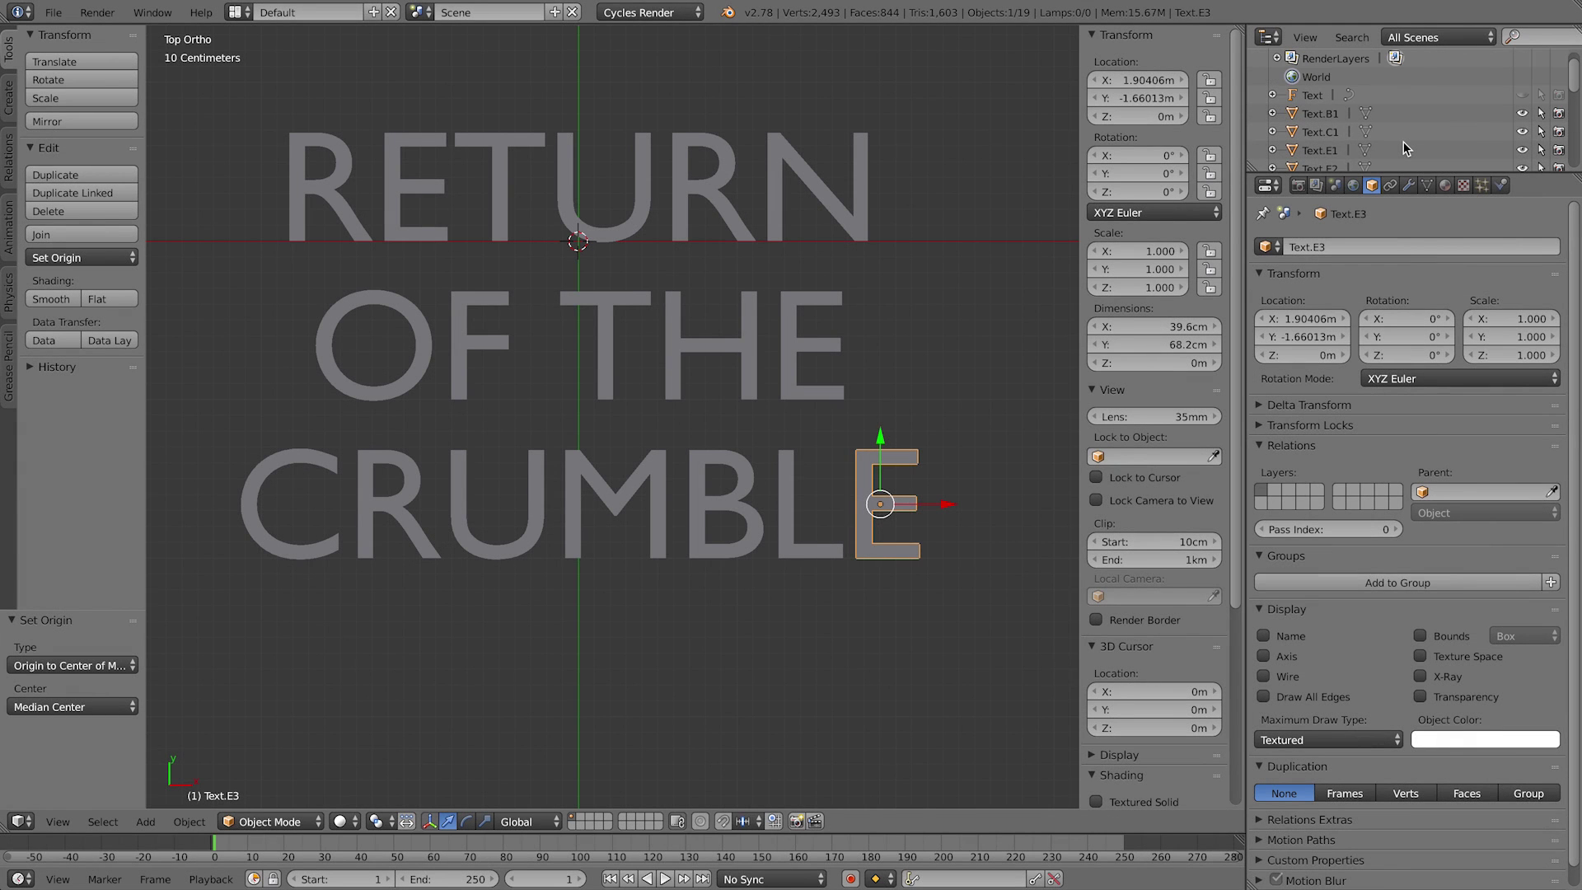
{"action": "middle_click_drag", "start_coordinate": [732, 368], "coordinate": [684, 309]}
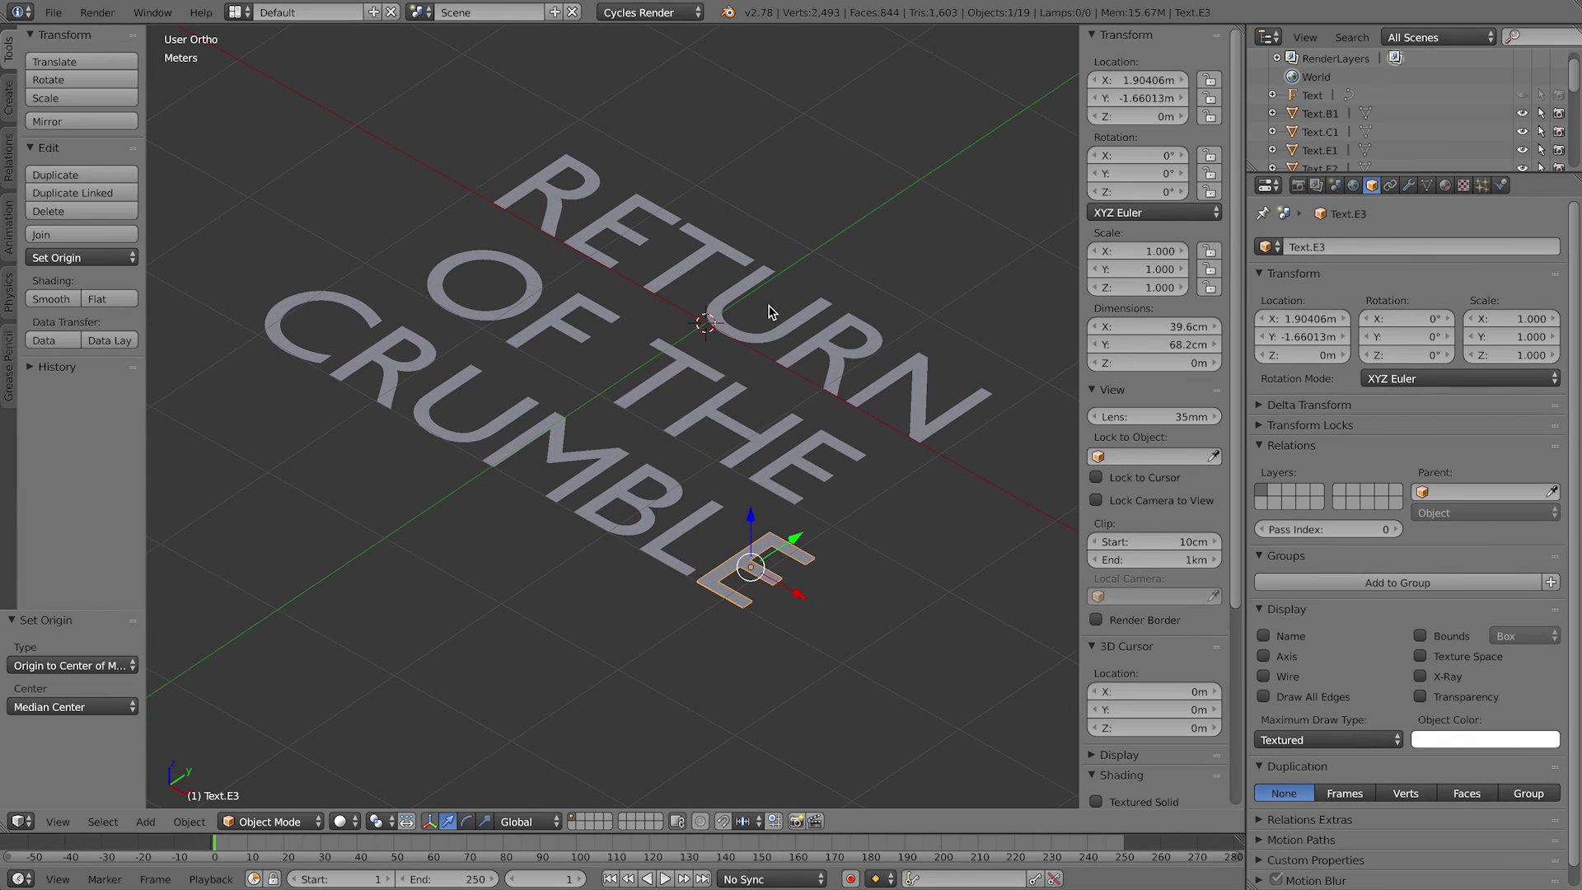
{"action": "right_click", "coordinate": [622, 534]}
{"action": "scroll", "coordinate": [639, 537], "scroll_direction": "up", "scroll_amount": 2}
{"action": "middle_click_drag", "start_coordinate": [639, 537], "coordinate": [662, 496], "text": "shift"}
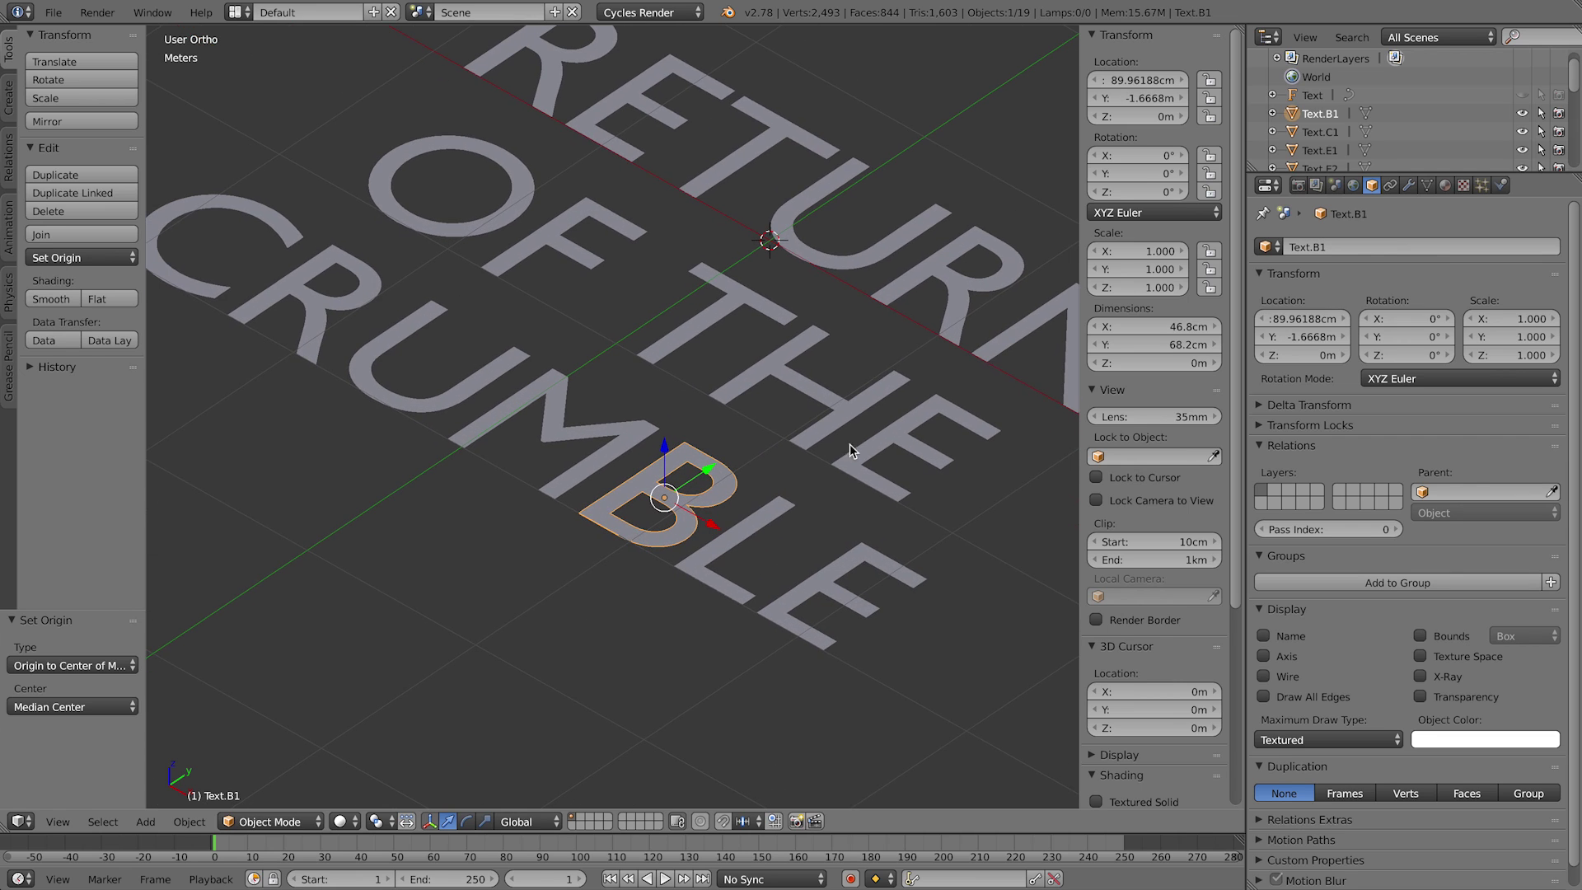
{"action": "left_click", "coordinate": [1408, 186]}
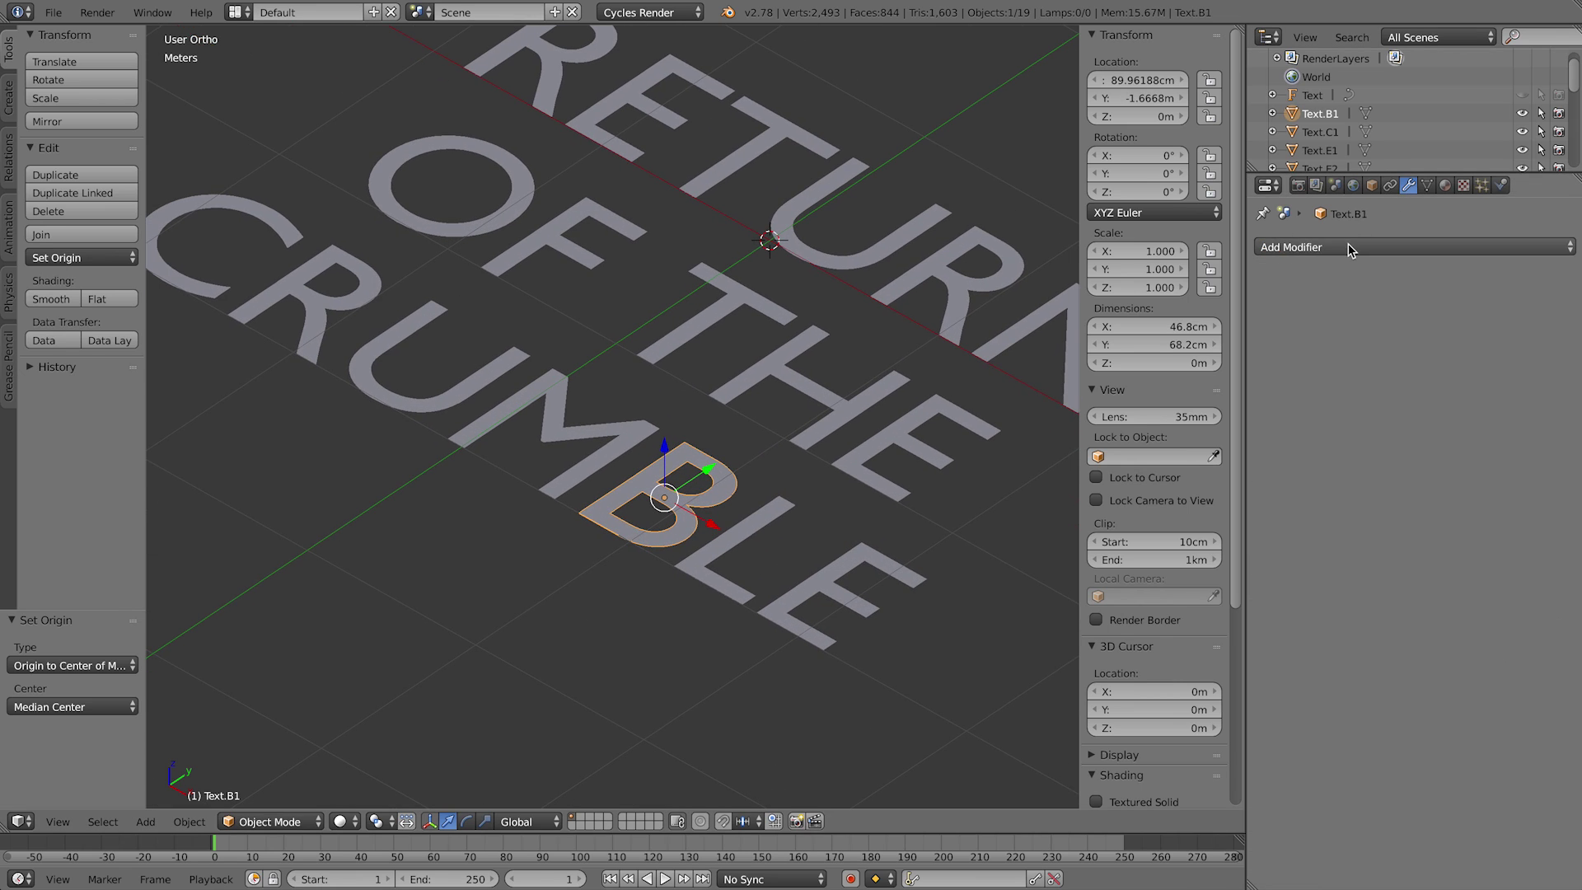
{"action": "left_click", "coordinate": [1350, 247]}
{"action": "left_click", "coordinate": [1255, 540]}
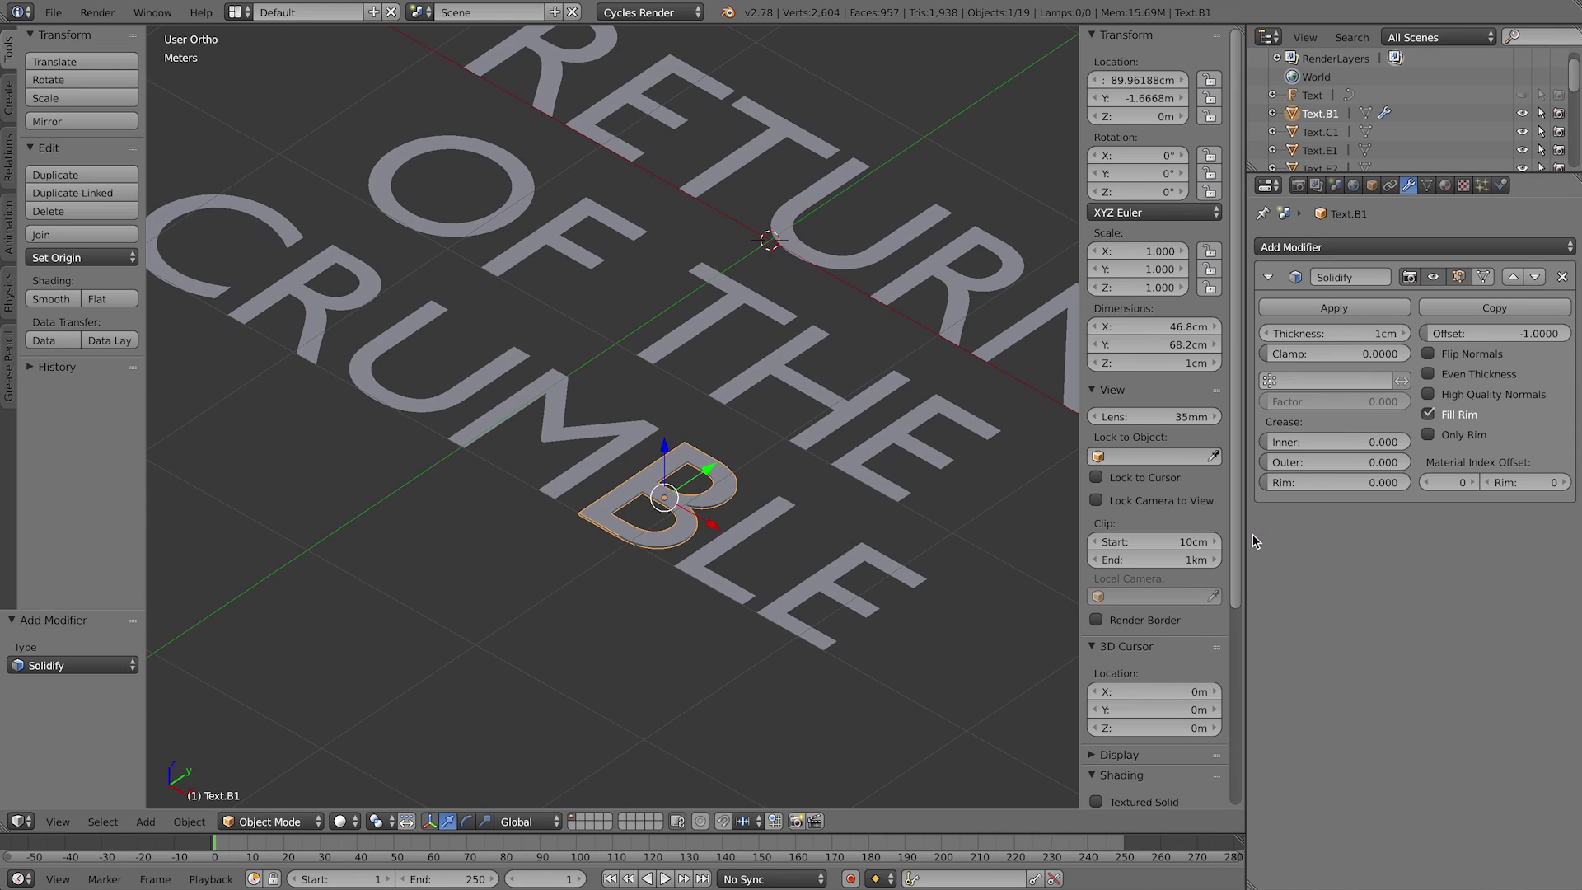
{"action": "left_click", "coordinate": [1336, 331]}
{"action": "type", "text": "40cm"}
{"action": "key", "text": "Return"}
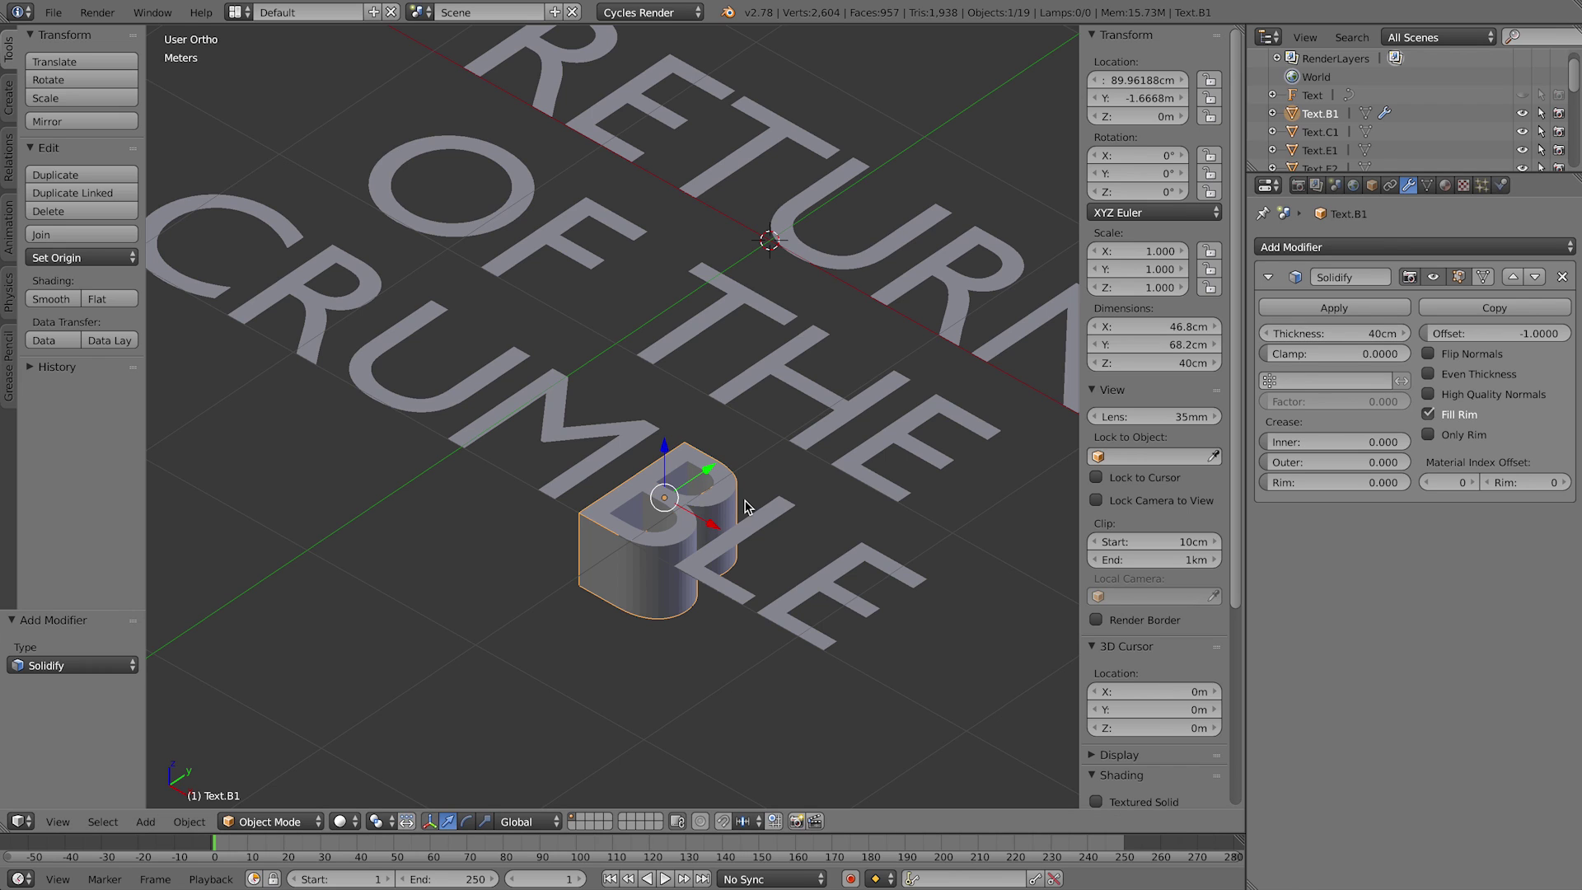
Step: Select all the letters, keeping the B active, and apply smooth shading to them
{"action": "key", "text": "a"}
{"action": "key", "text": "a"}
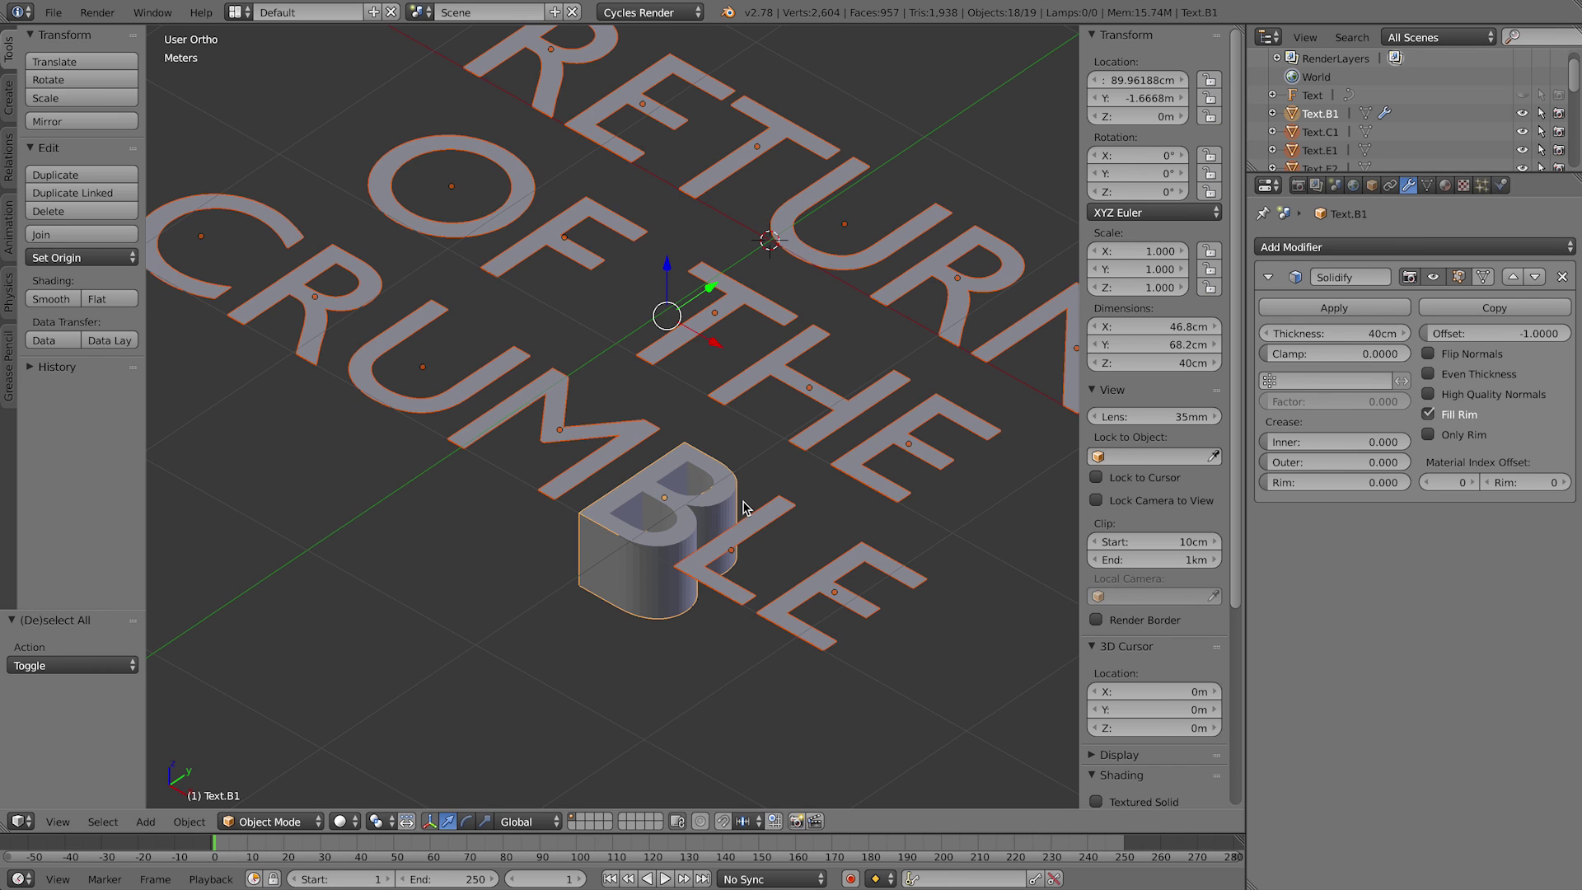
{"action": "left_click", "coordinate": [66, 303]}
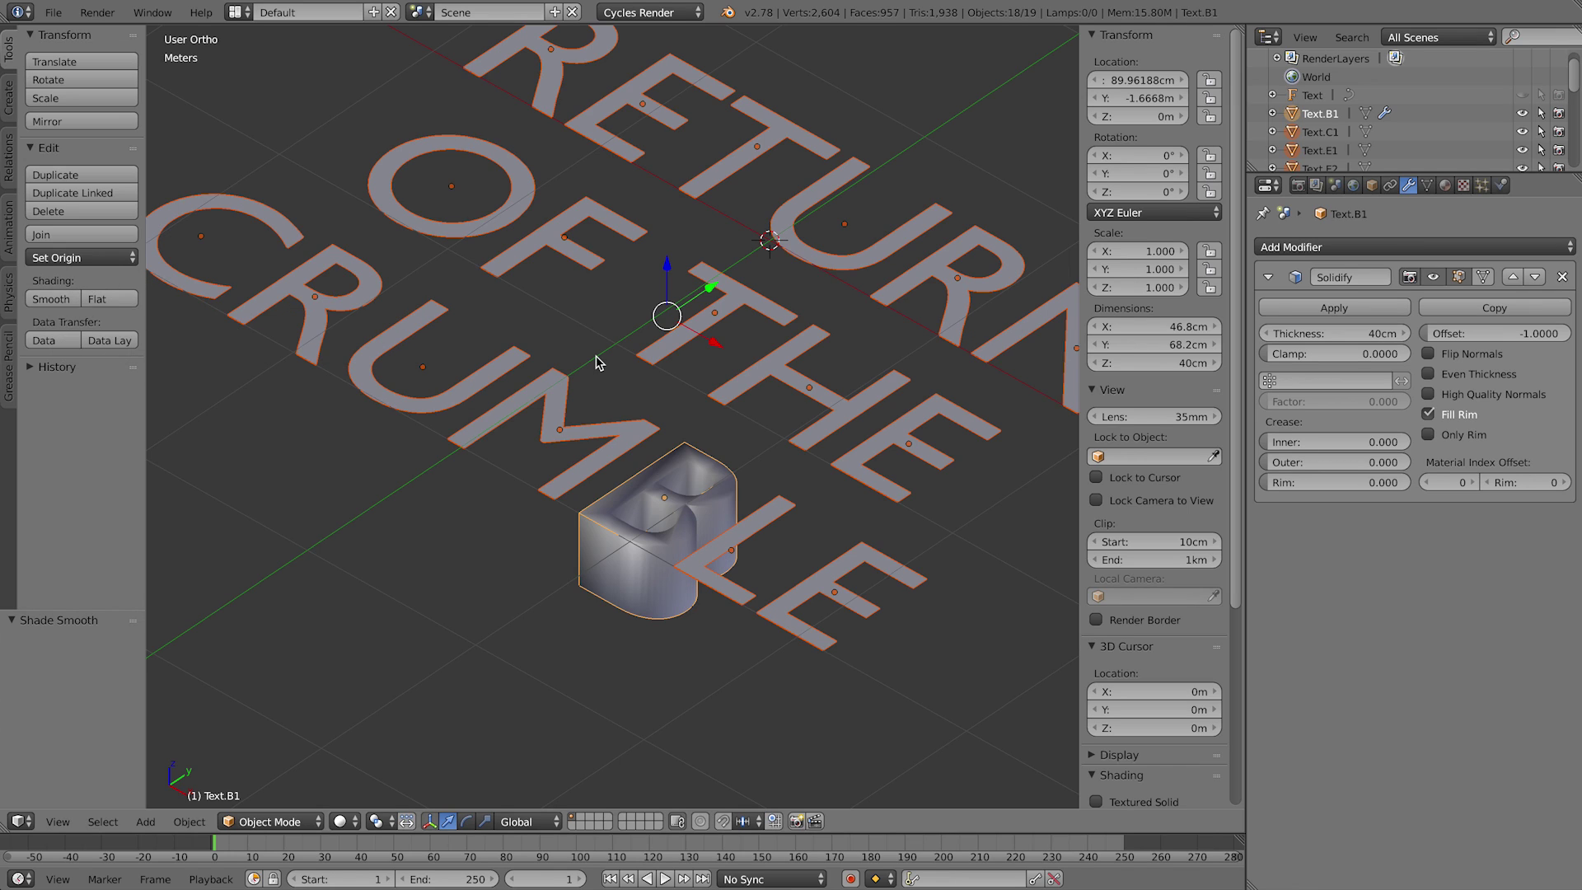
Step: Link the B's modifiers to all the other selected letters and view the extruded title at an angle
{"action": "key", "text": "ctrl+l"}
{"action": "key", "text": "ctrl+l"}
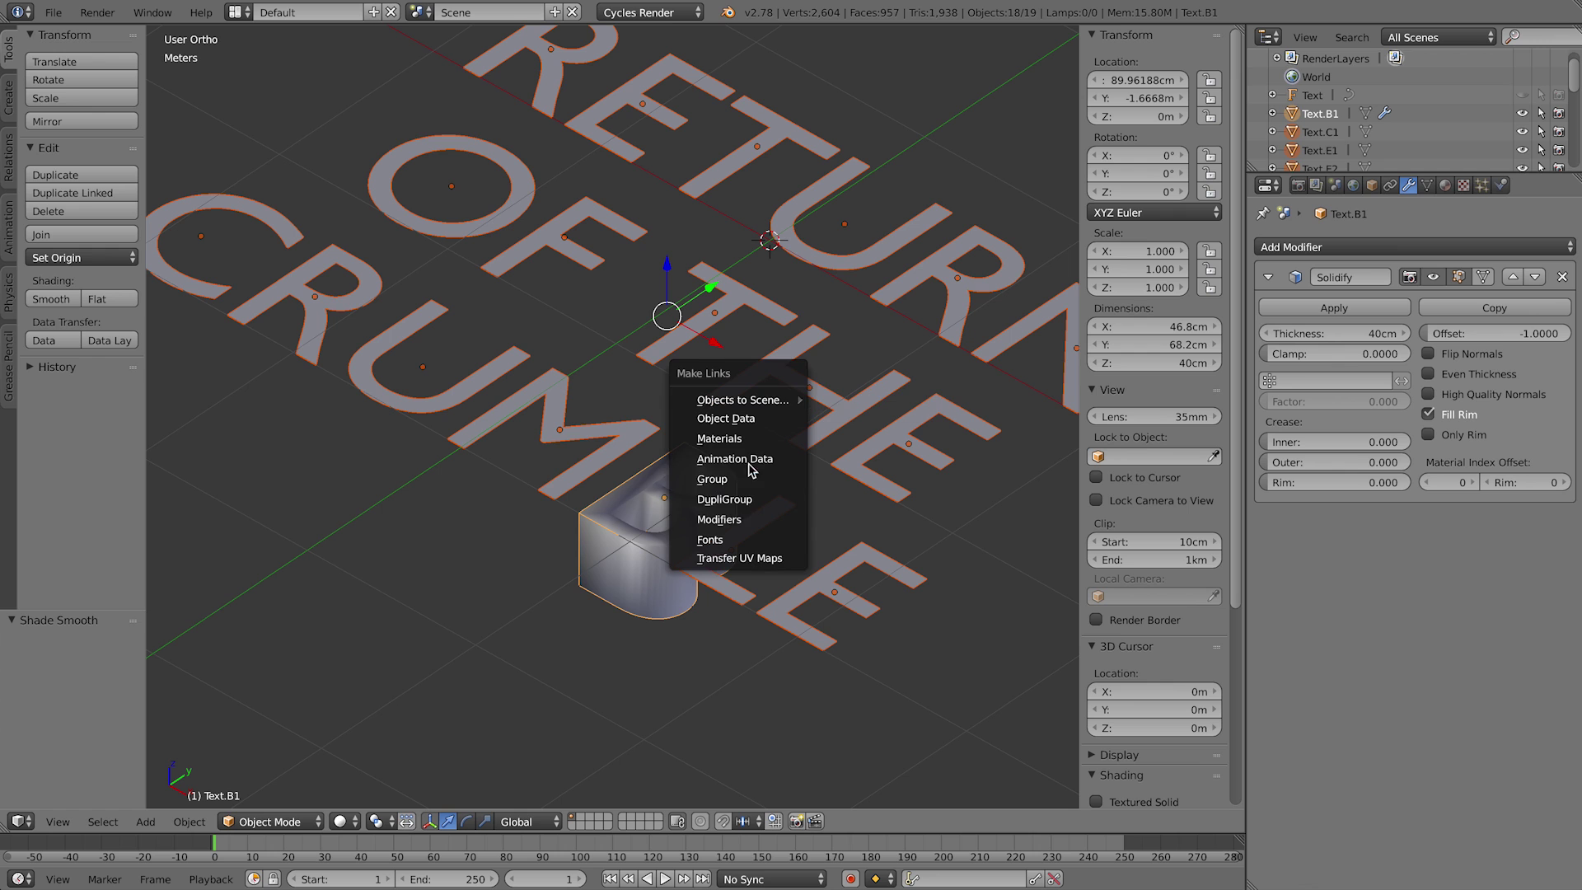
{"action": "left_click", "coordinate": [752, 522]}
{"action": "middle_click_drag", "start_coordinate": [611, 439], "coordinate": [701, 416]}
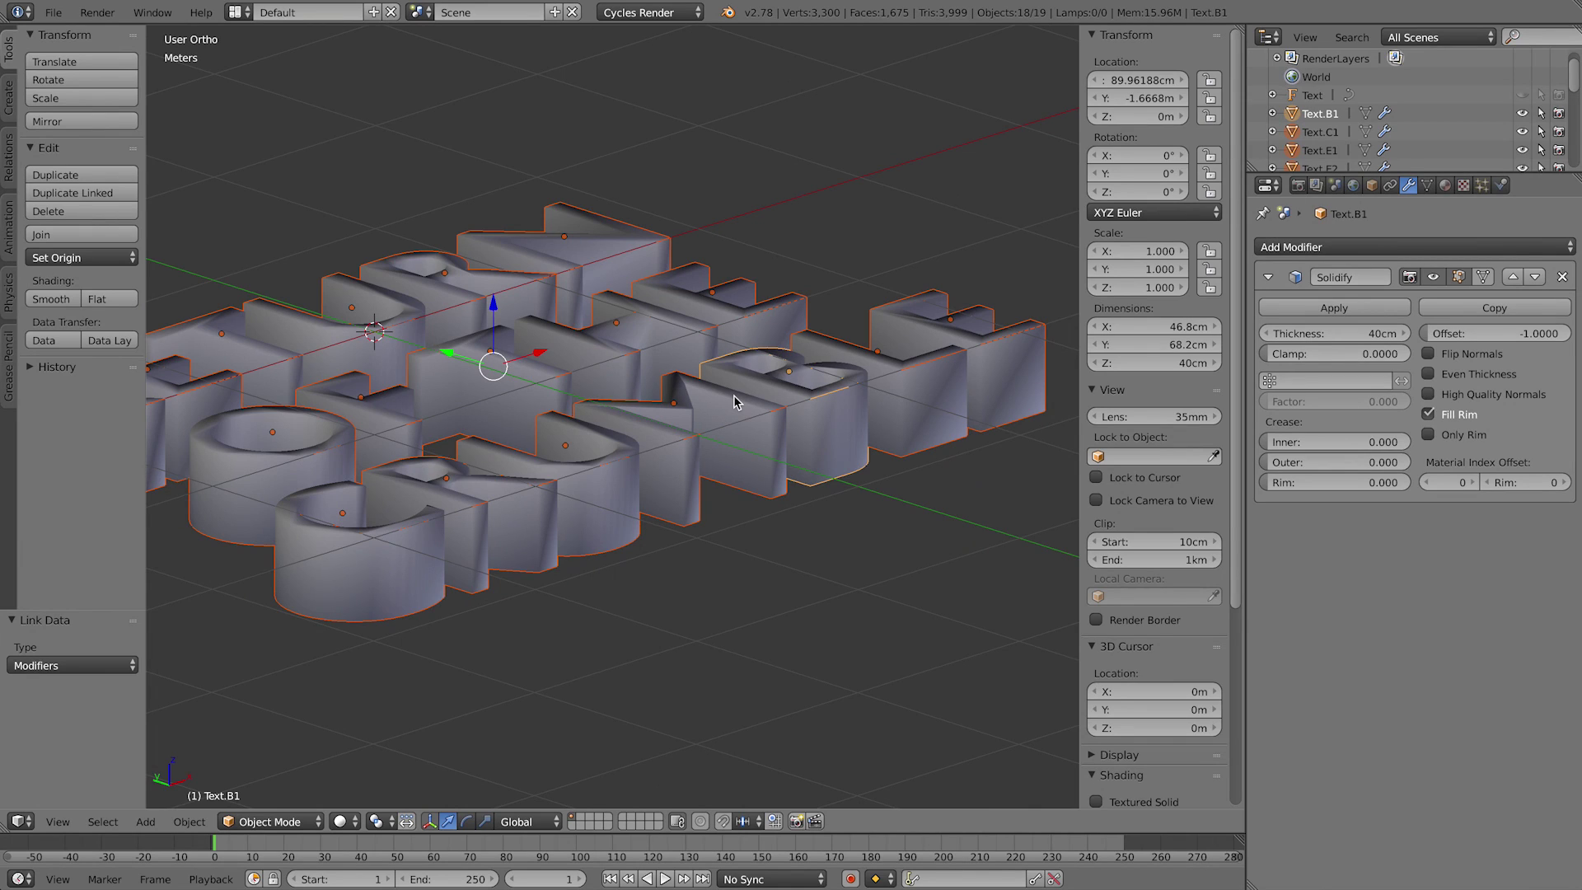
Step: Convert all the selected letters to meshes with Mesh from Curve/Meta/Surf/Text to bake in their Solidify modifiers
{"action": "key", "text": "alt+c"}
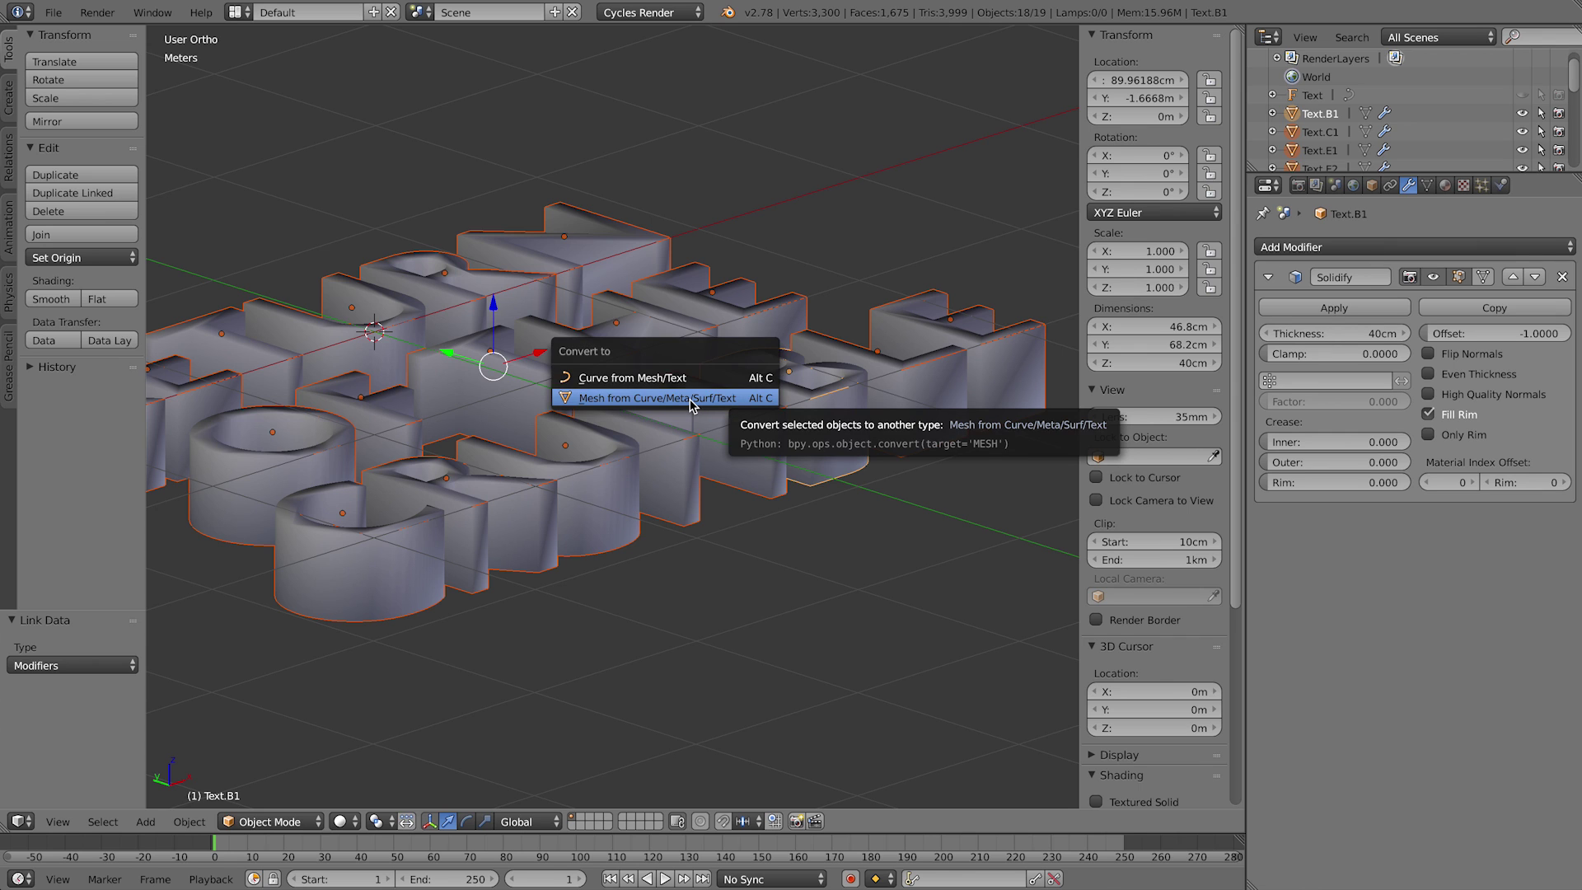
{"action": "middle_click_drag", "start_coordinate": [817, 377], "coordinate": [1065, 314]}
{"action": "mouse_move", "coordinate": [902, 389]}
{"action": "middle_mouse_down"}
{"action": "mouse_move", "coordinate": [875, 397]}
{"action": "mouse_move", "coordinate": [906, 387]}
{"action": "middle_mouse_up"}
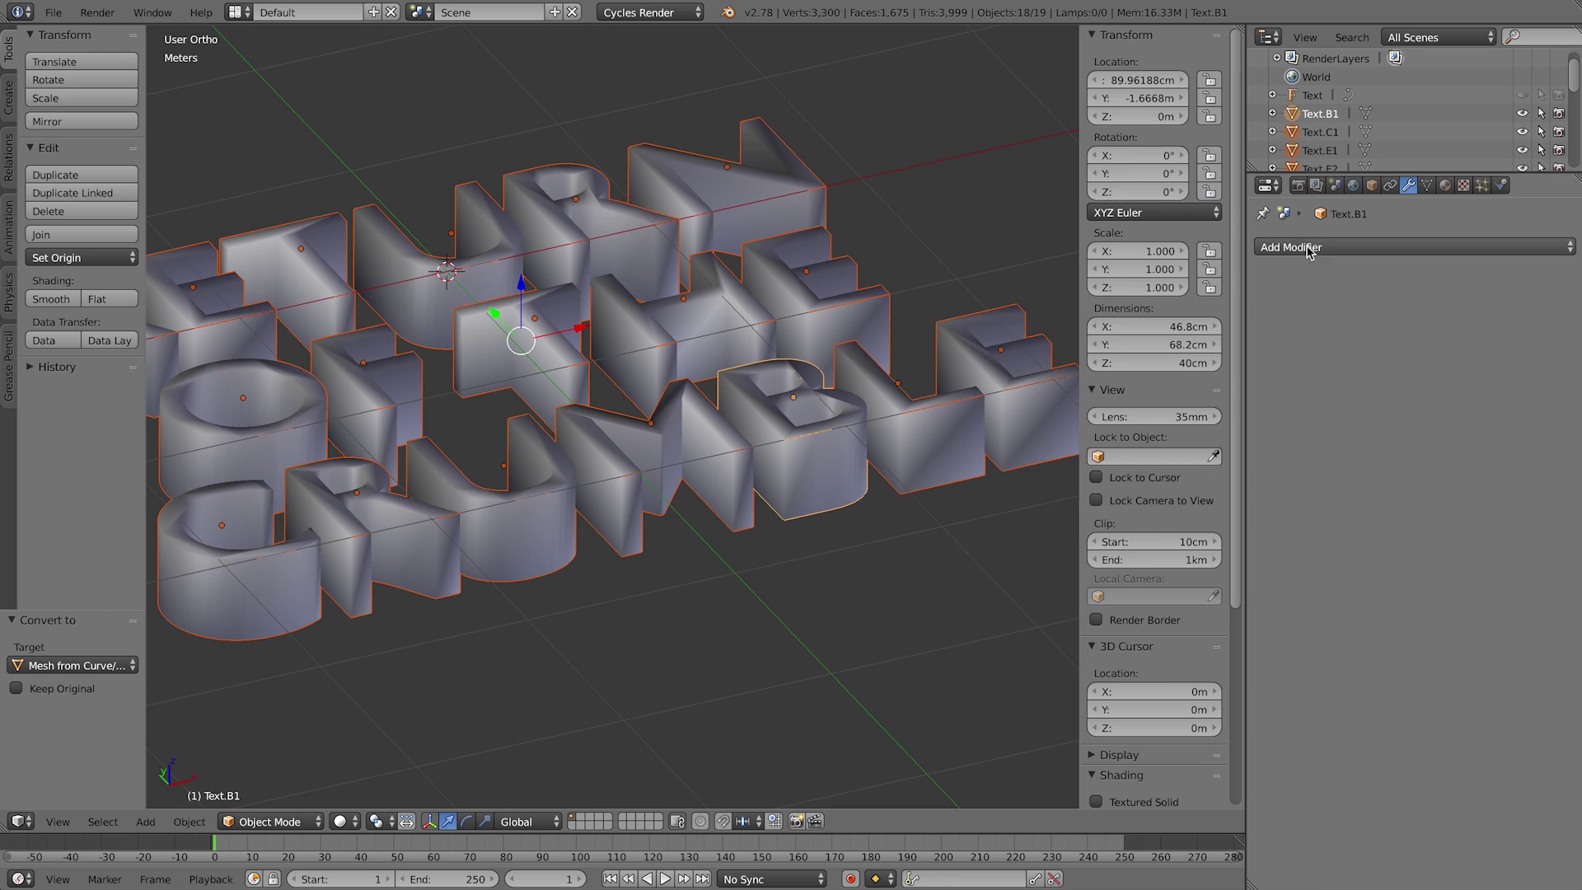
Step: Add an Edge Split modifier to the B in CRUMBLE and link its modifiers to all the other selected letters
{"action": "left_click", "coordinate": [1285, 247]}
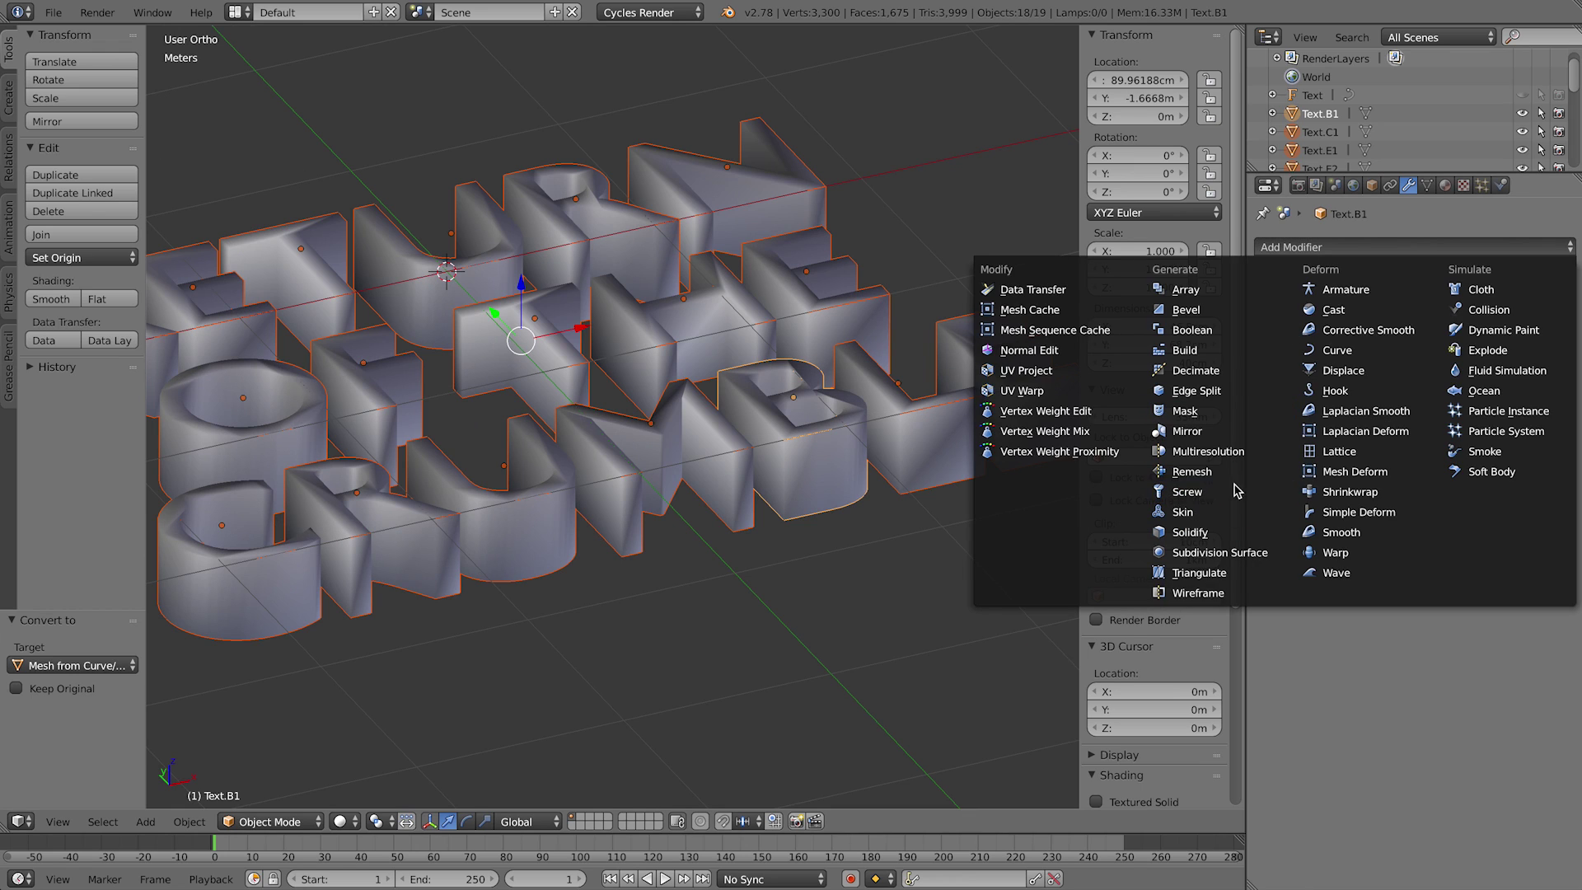
{"action": "left_click", "coordinate": [1228, 391]}
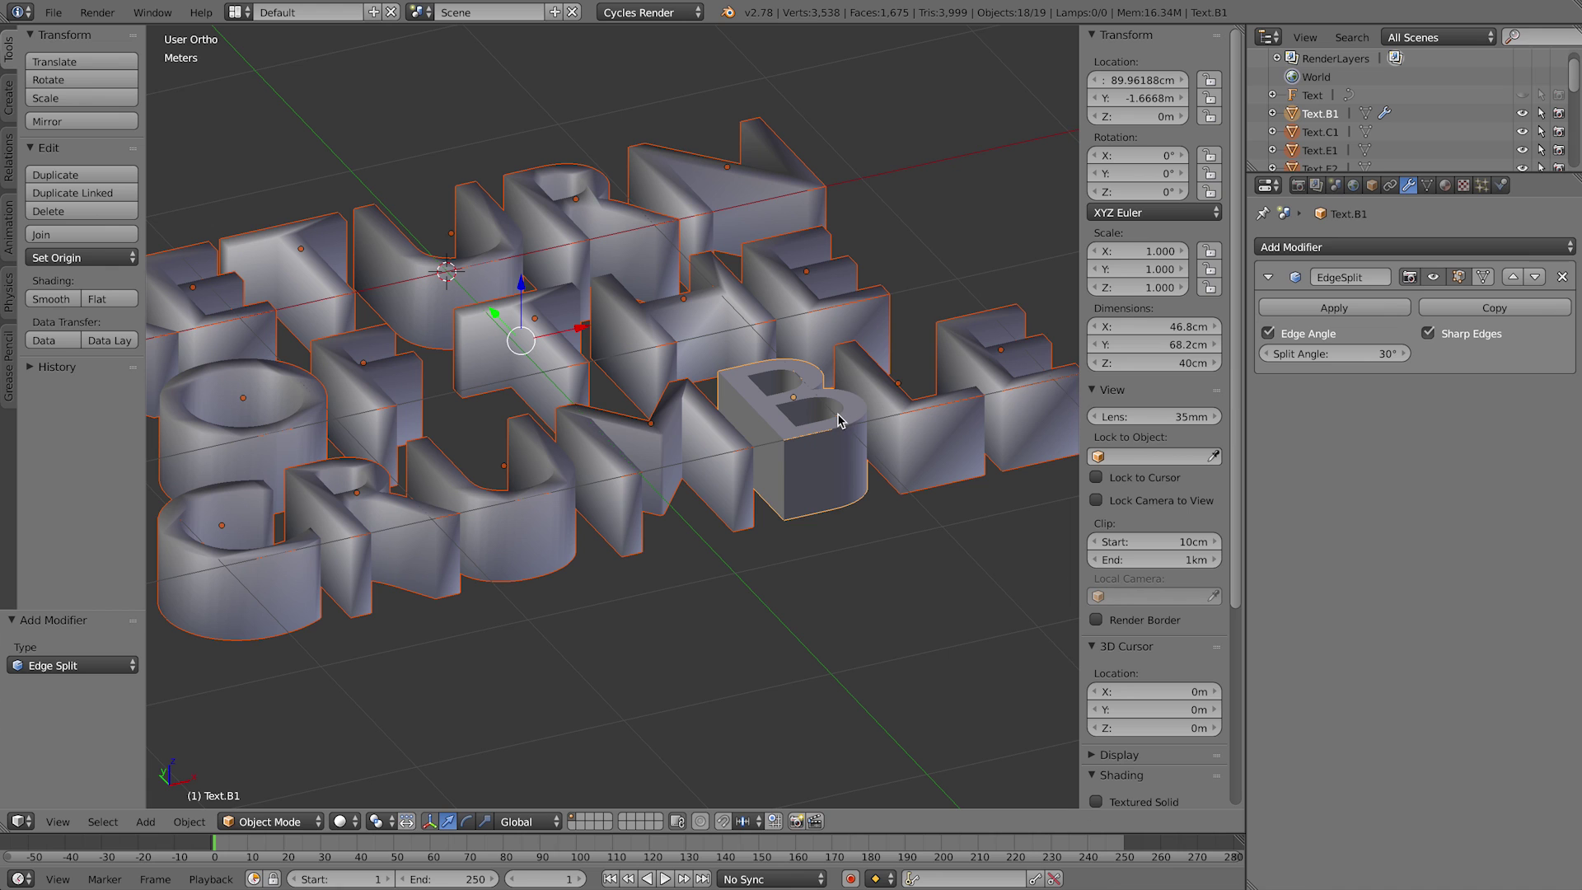
{"action": "key", "text": "ctrl+l"}
{"action": "left_click", "coordinate": [836, 411]}
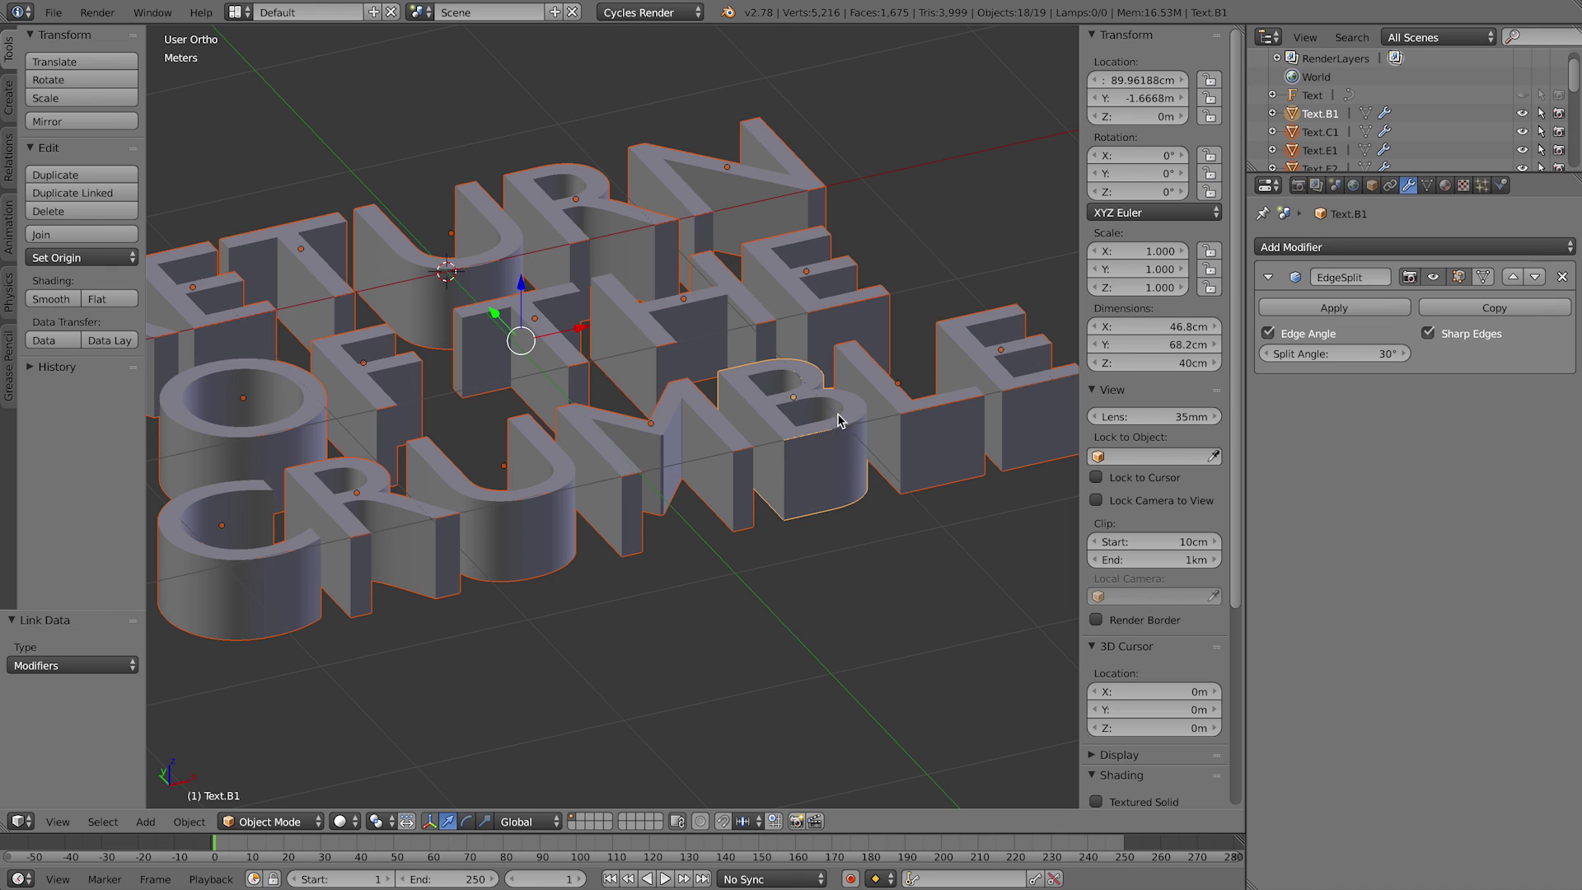
{"action": "middle_click_drag", "start_coordinate": [708, 421], "coordinate": [726, 426]}
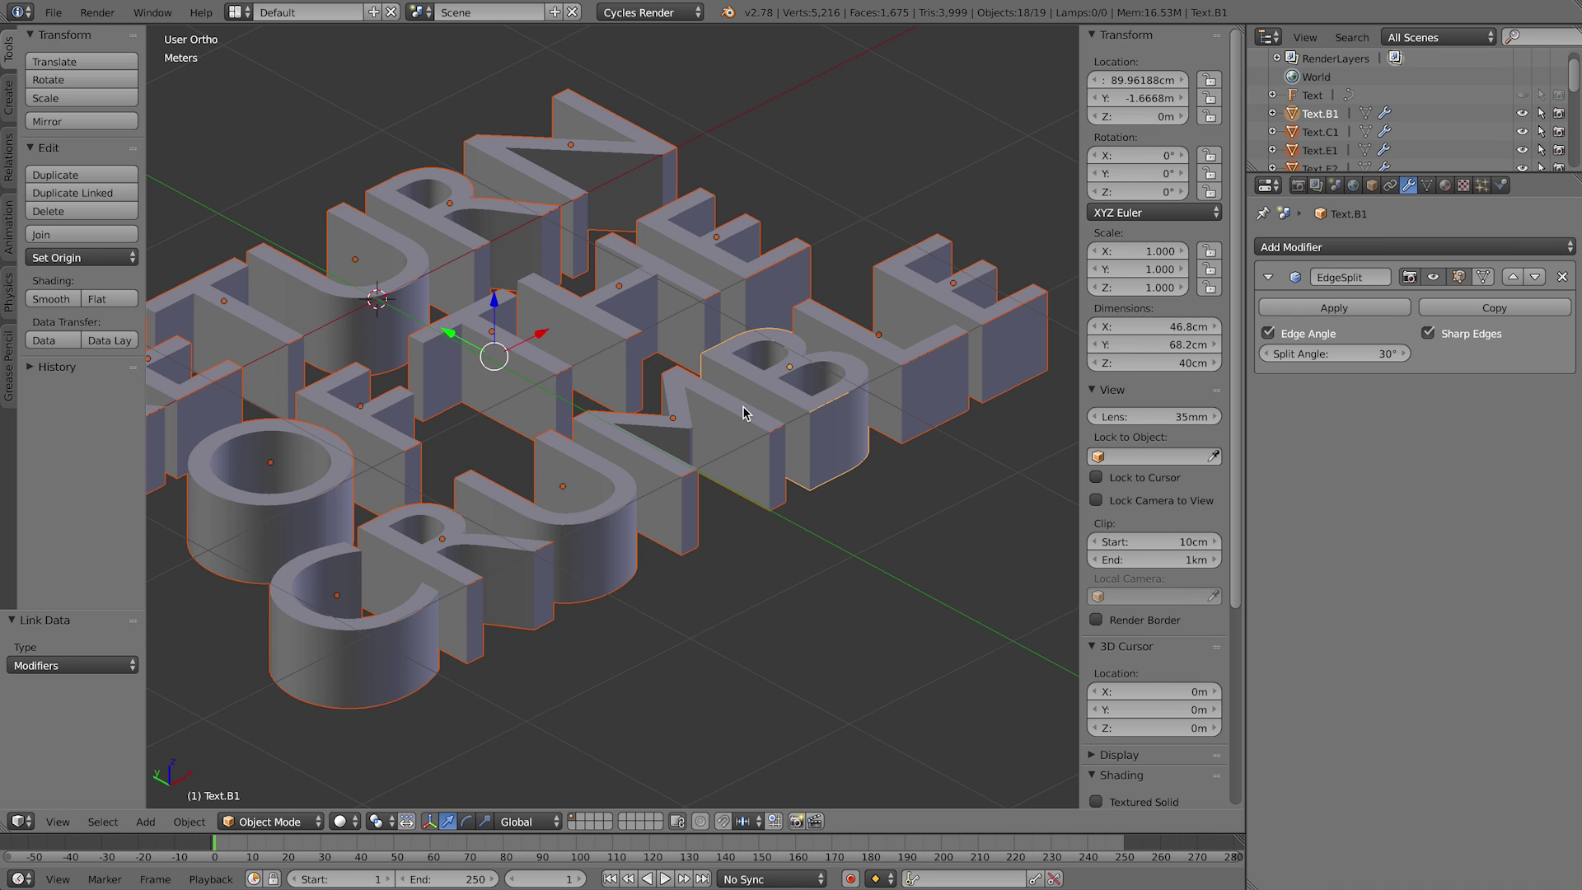
{"action": "middle_click_drag", "start_coordinate": [837, 343], "coordinate": [804, 355]}
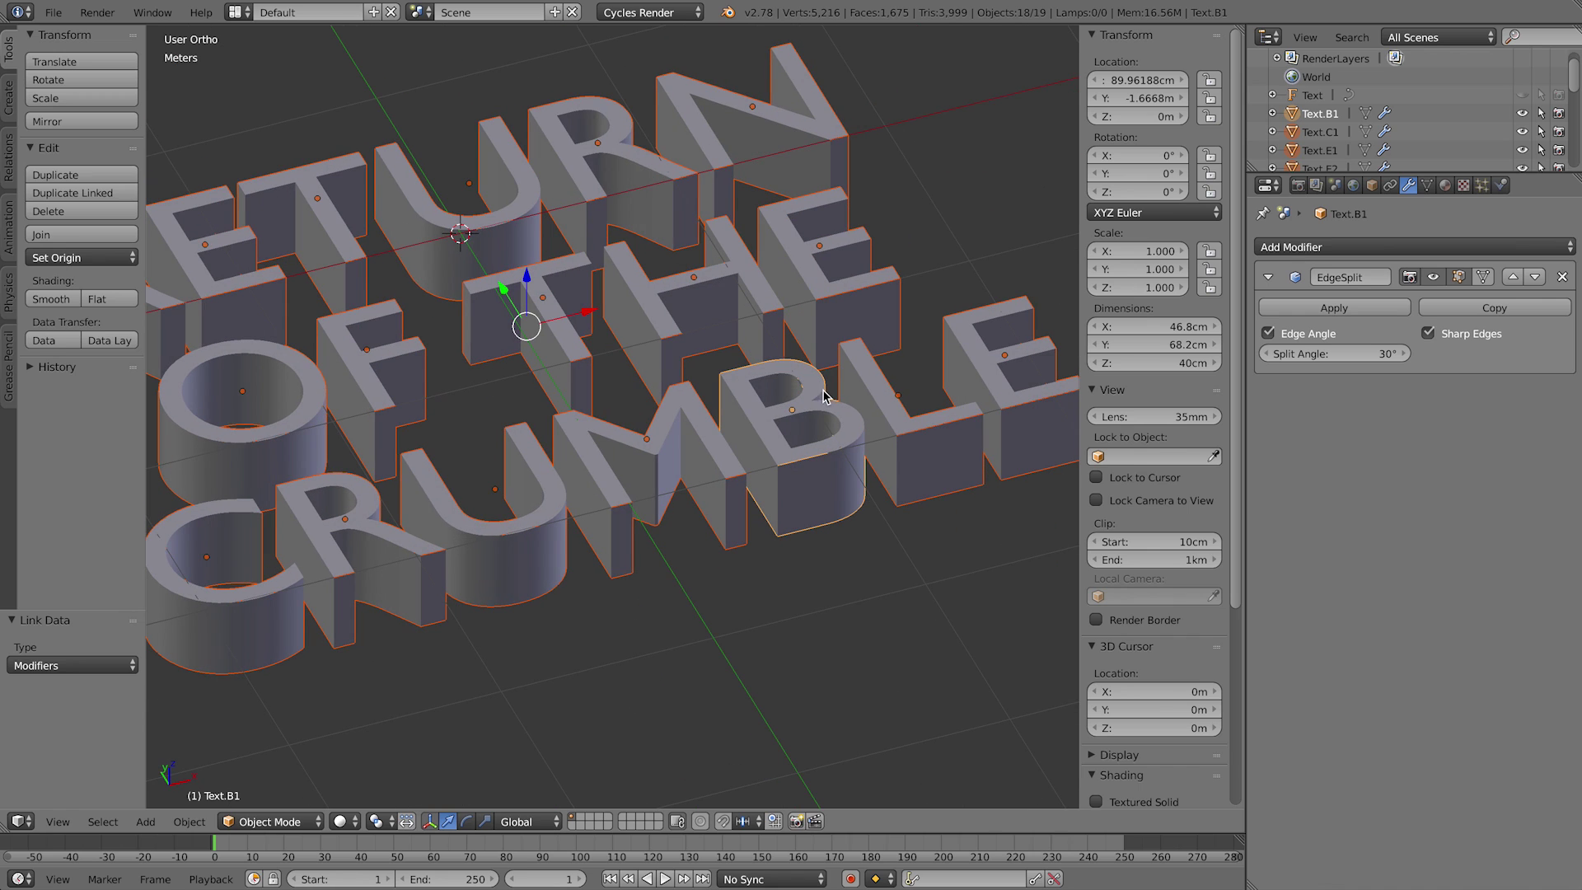
Step: Select only the B and give it a new material named Rough Metal
{"action": "right_click", "coordinate": [838, 422]}
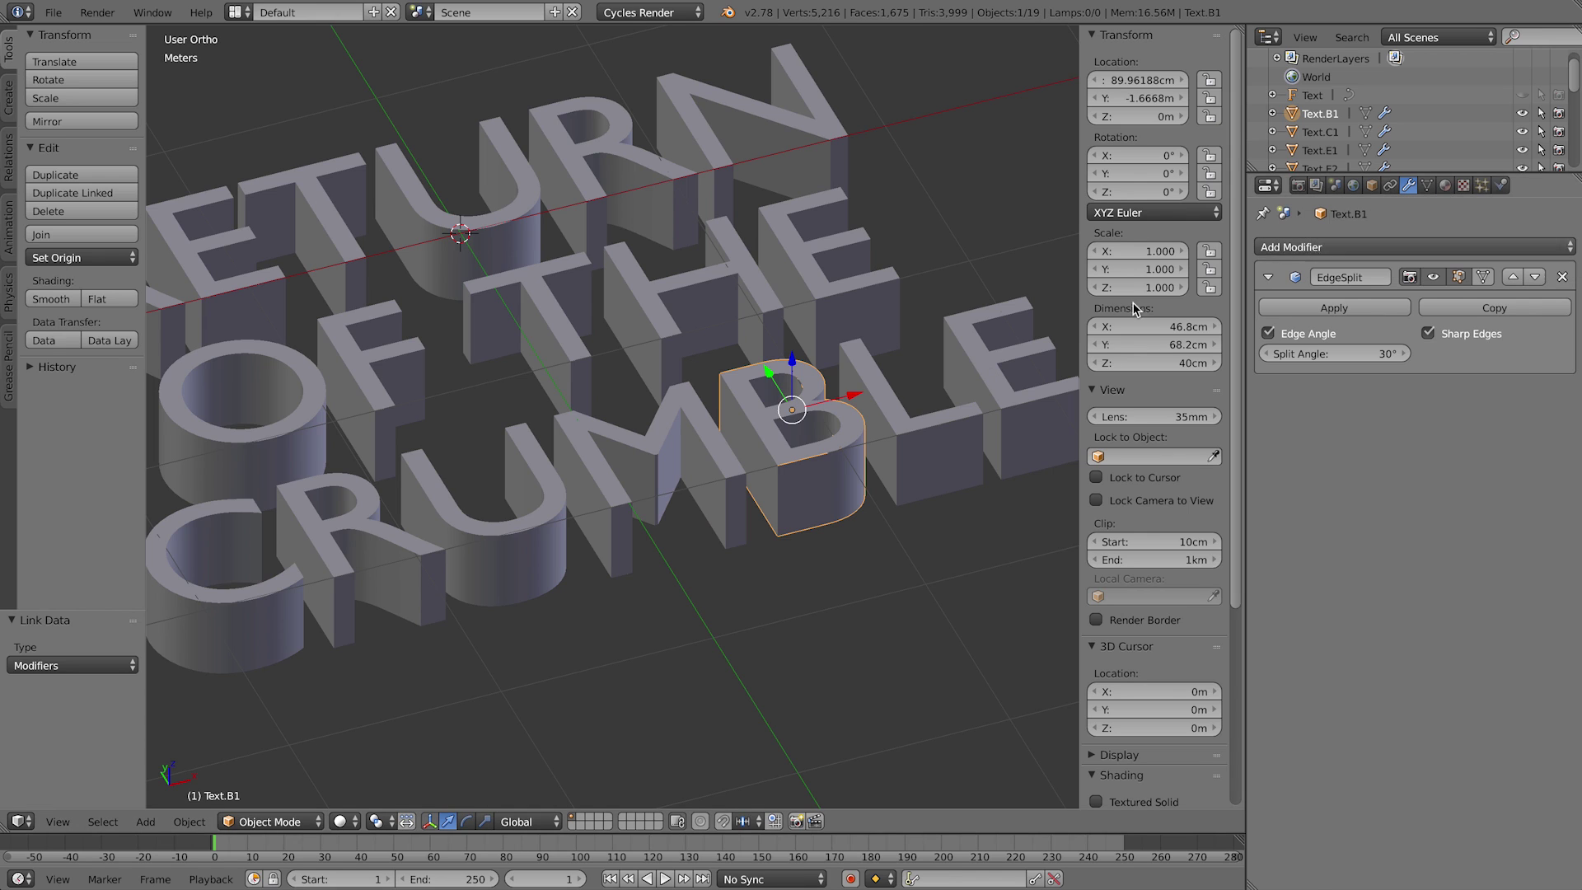
{"action": "left_click", "coordinate": [1444, 186]}
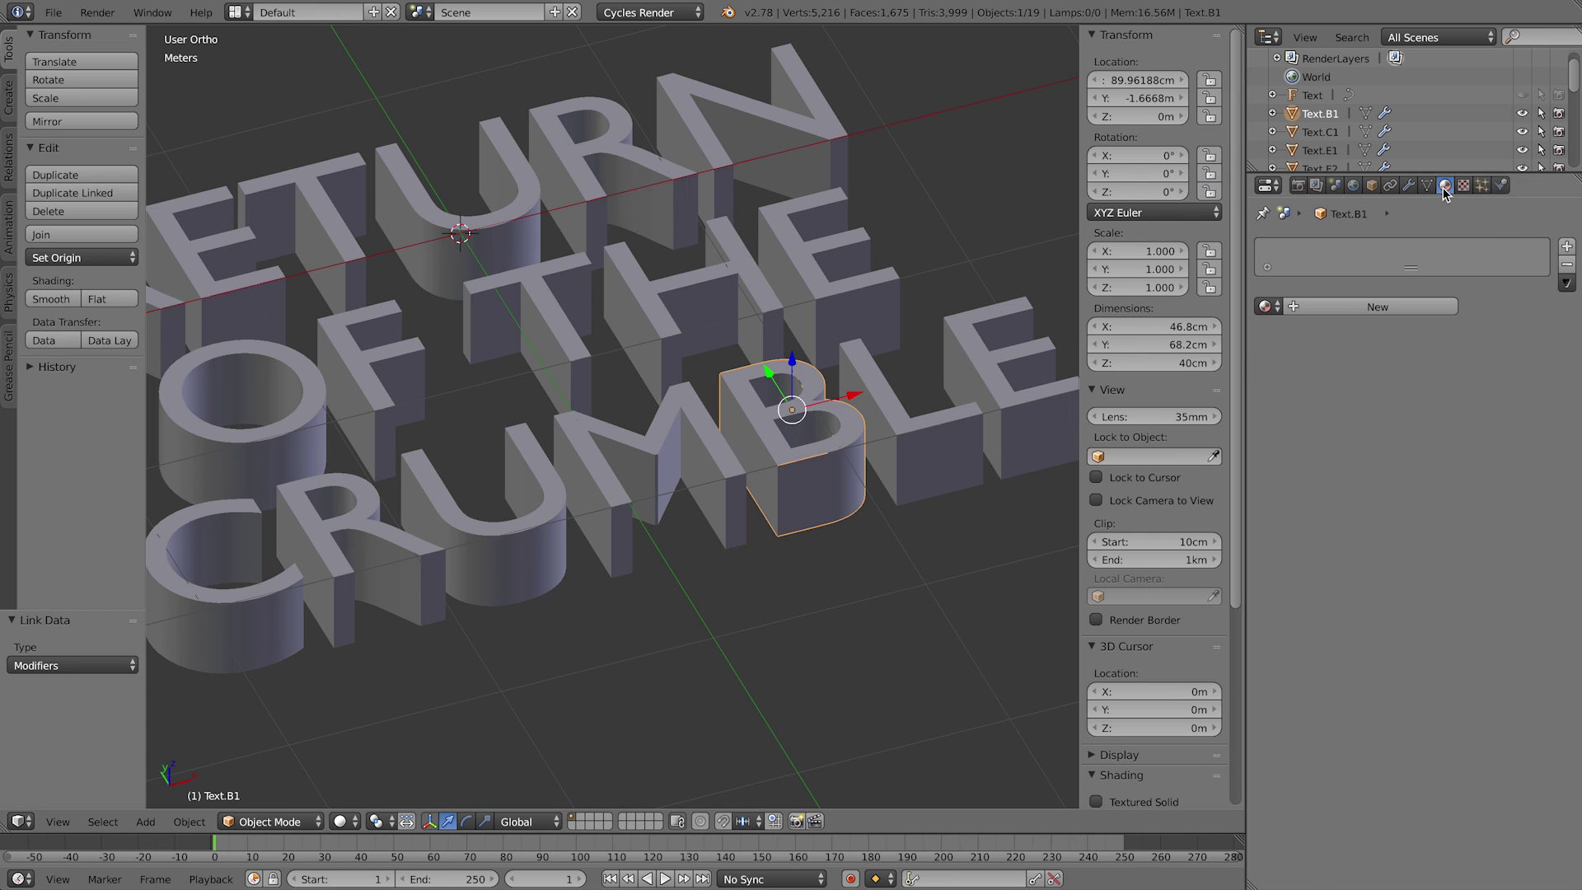
{"action": "left_click", "coordinate": [1566, 249]}
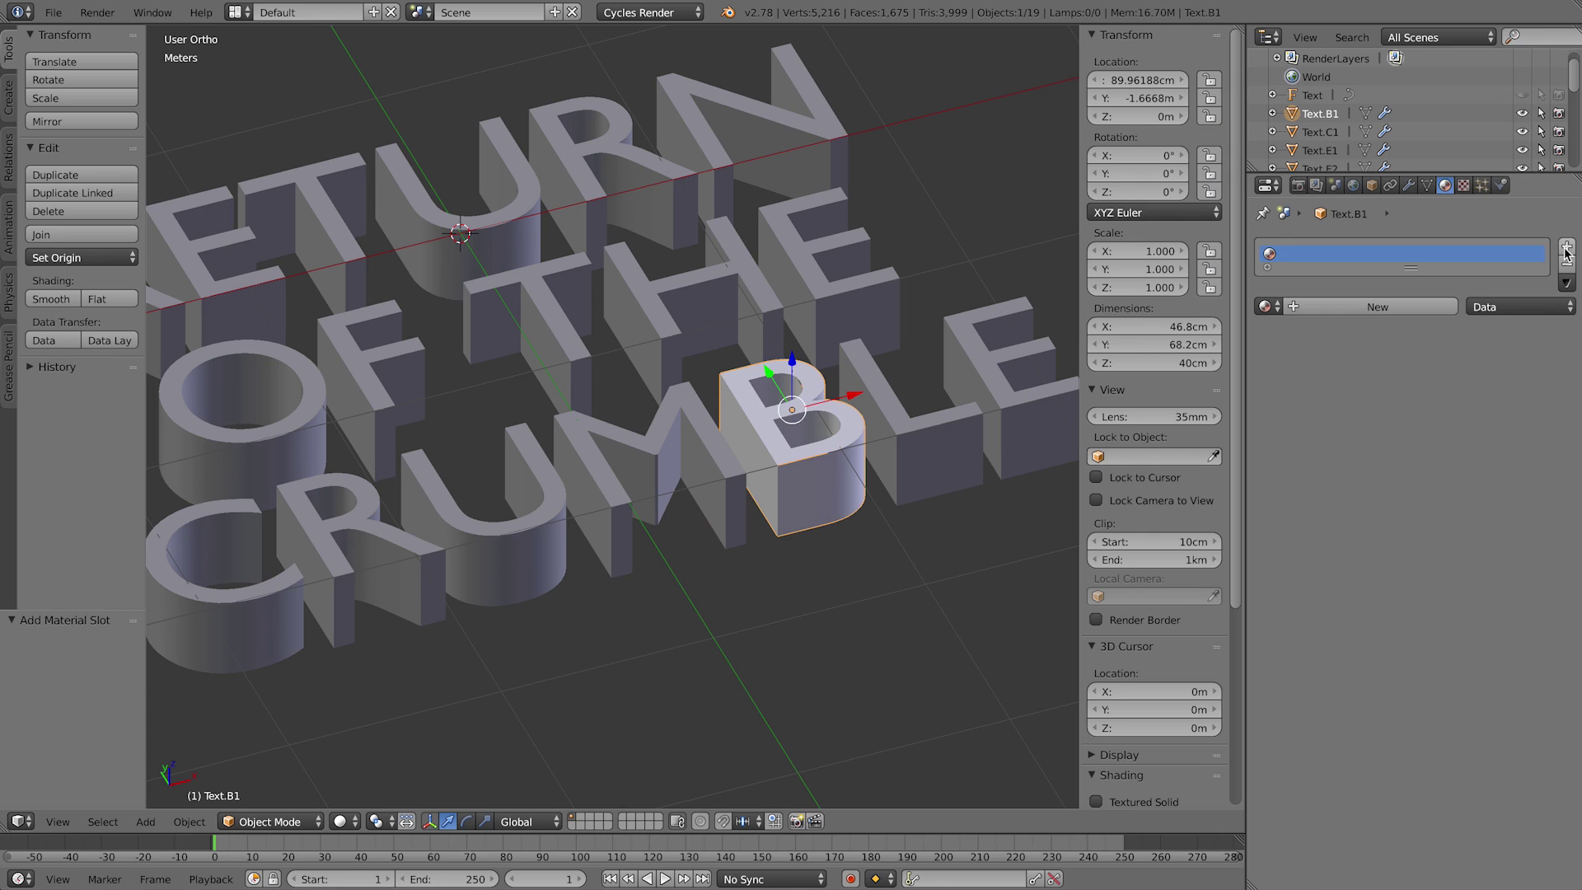
{"action": "left_click", "coordinate": [1343, 307]}
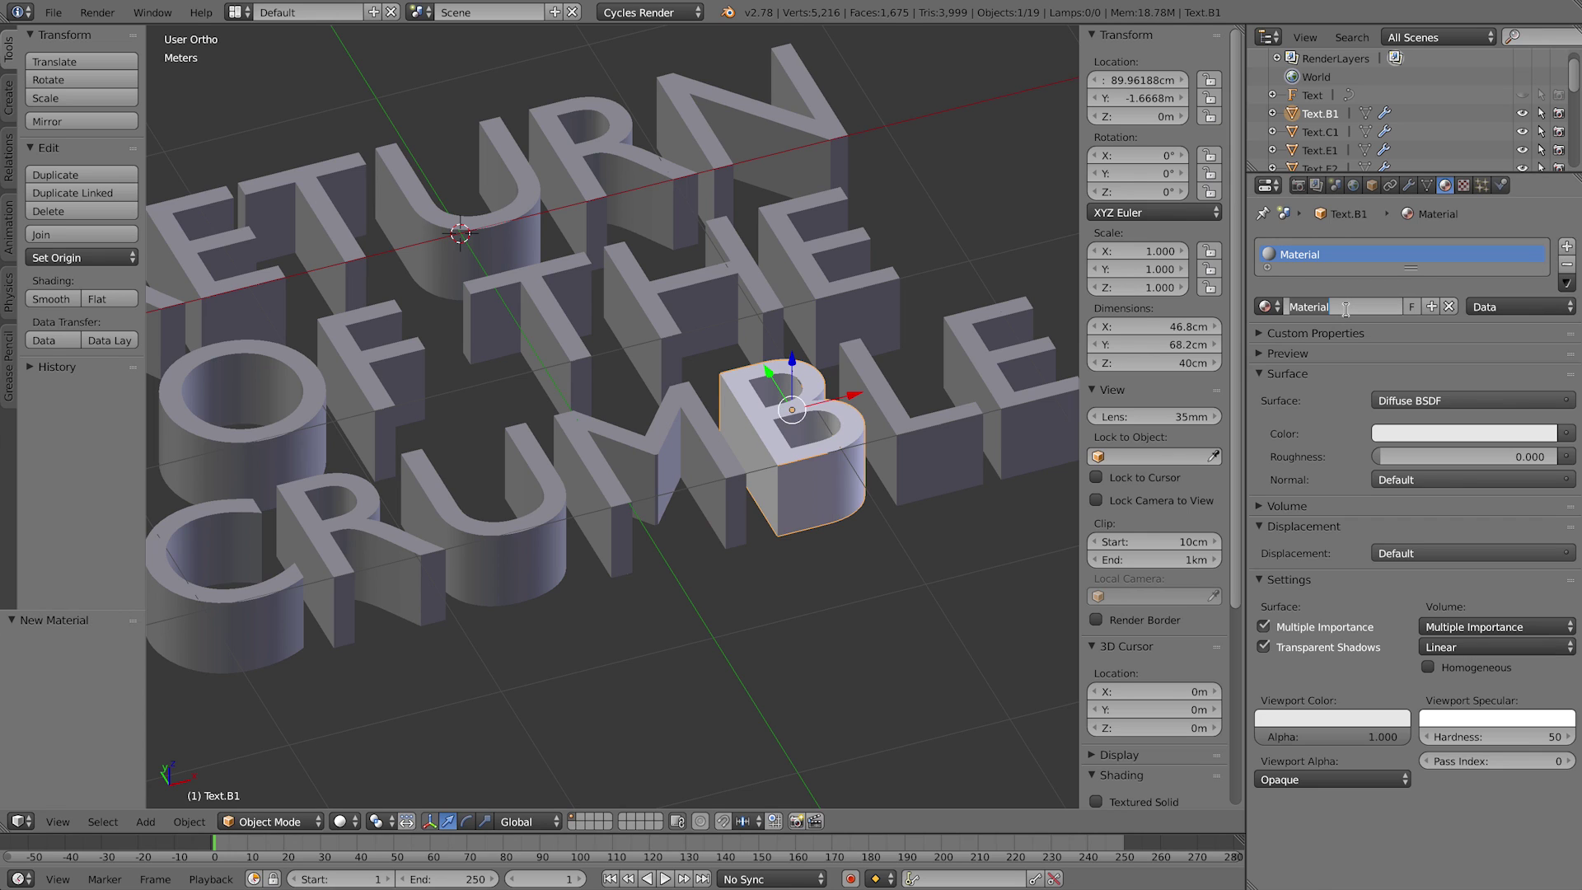
{"action": "type", "text": "Rough Metal"}
{"action": "key", "text": "Return"}
Step: Add a second material slot to the B with a new material named Shiny Metal
{"action": "left_click", "coordinate": [1566, 247]}
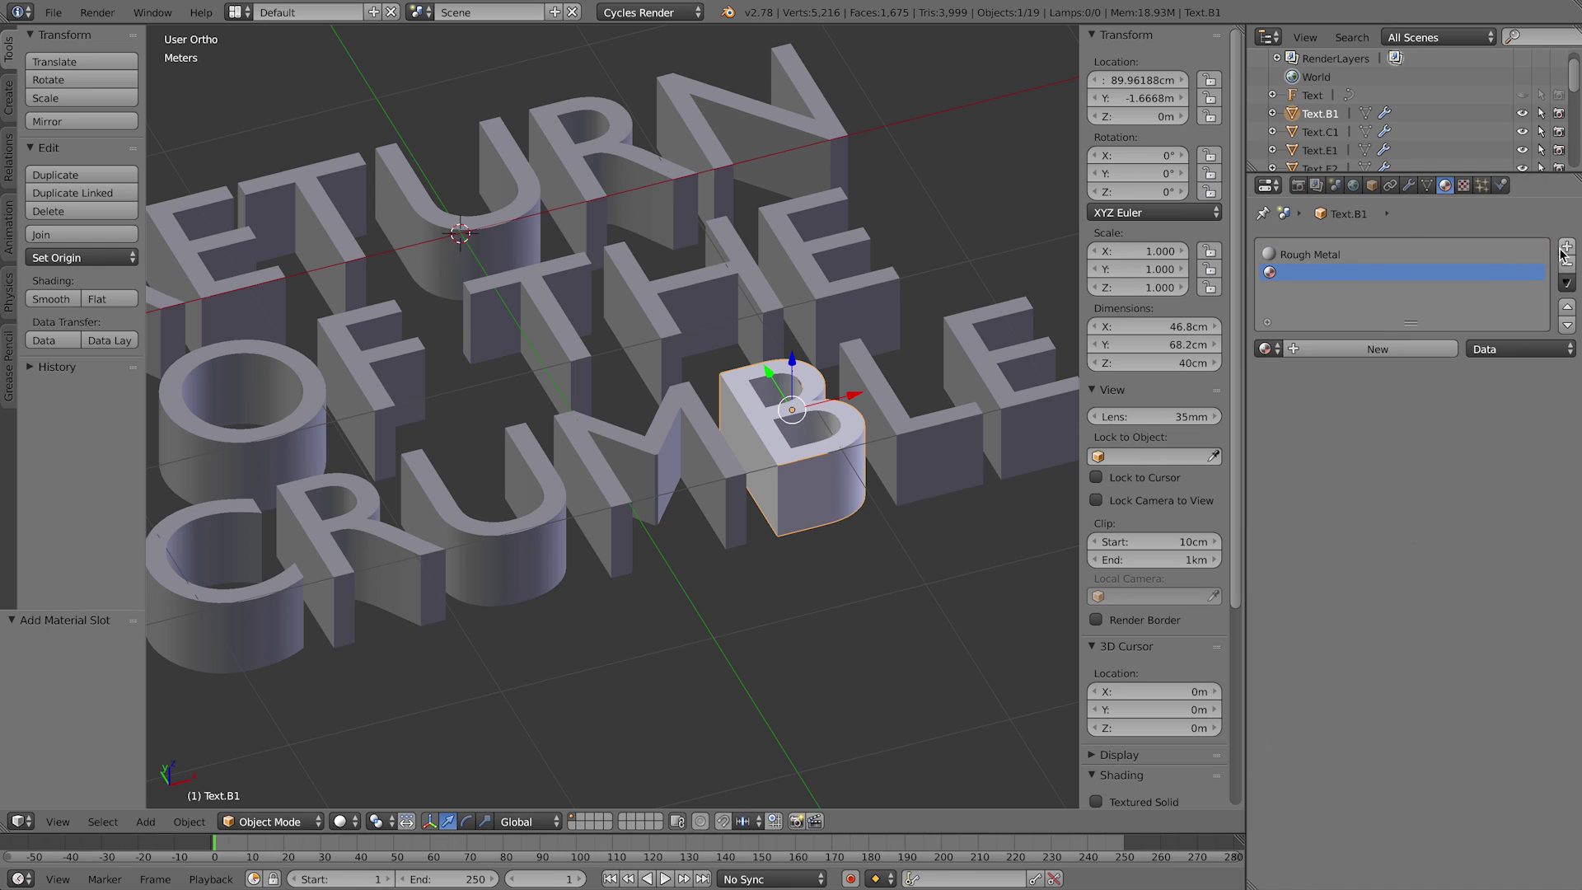
{"action": "left_click", "coordinate": [1377, 348]}
{"action": "left_click", "coordinate": [1355, 348]}
{"action": "type", "text": "Shiny Metal"}
{"action": "key", "text": "Return"}
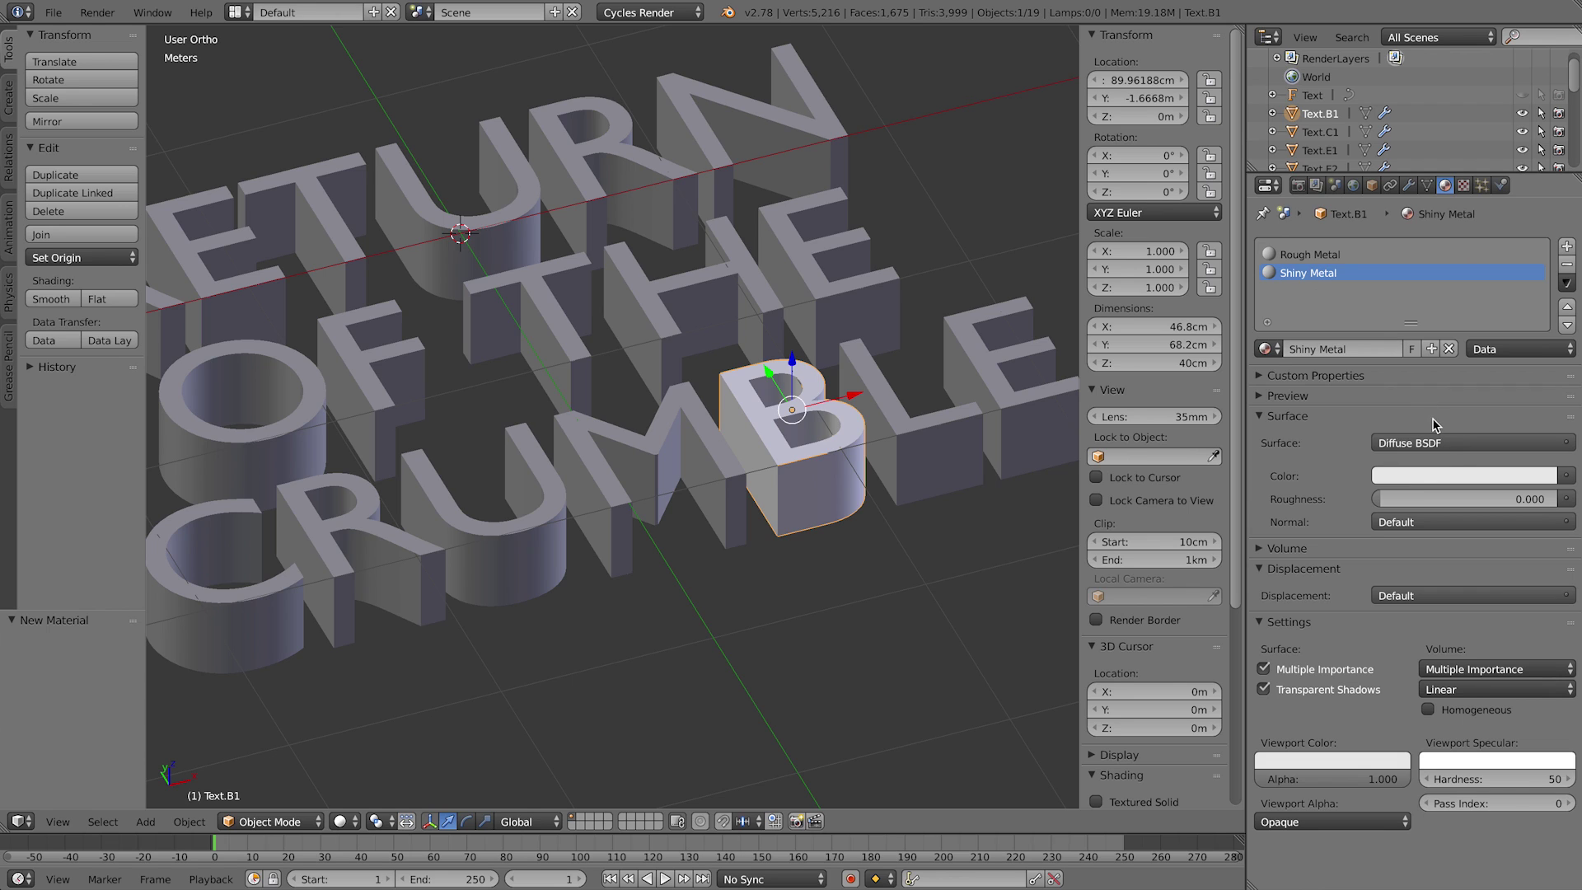
Step: Set Shiny Metal's diffuse colour to blue-violet and copy the same colour to its viewport colour
{"action": "left_click", "coordinate": [1454, 481]}
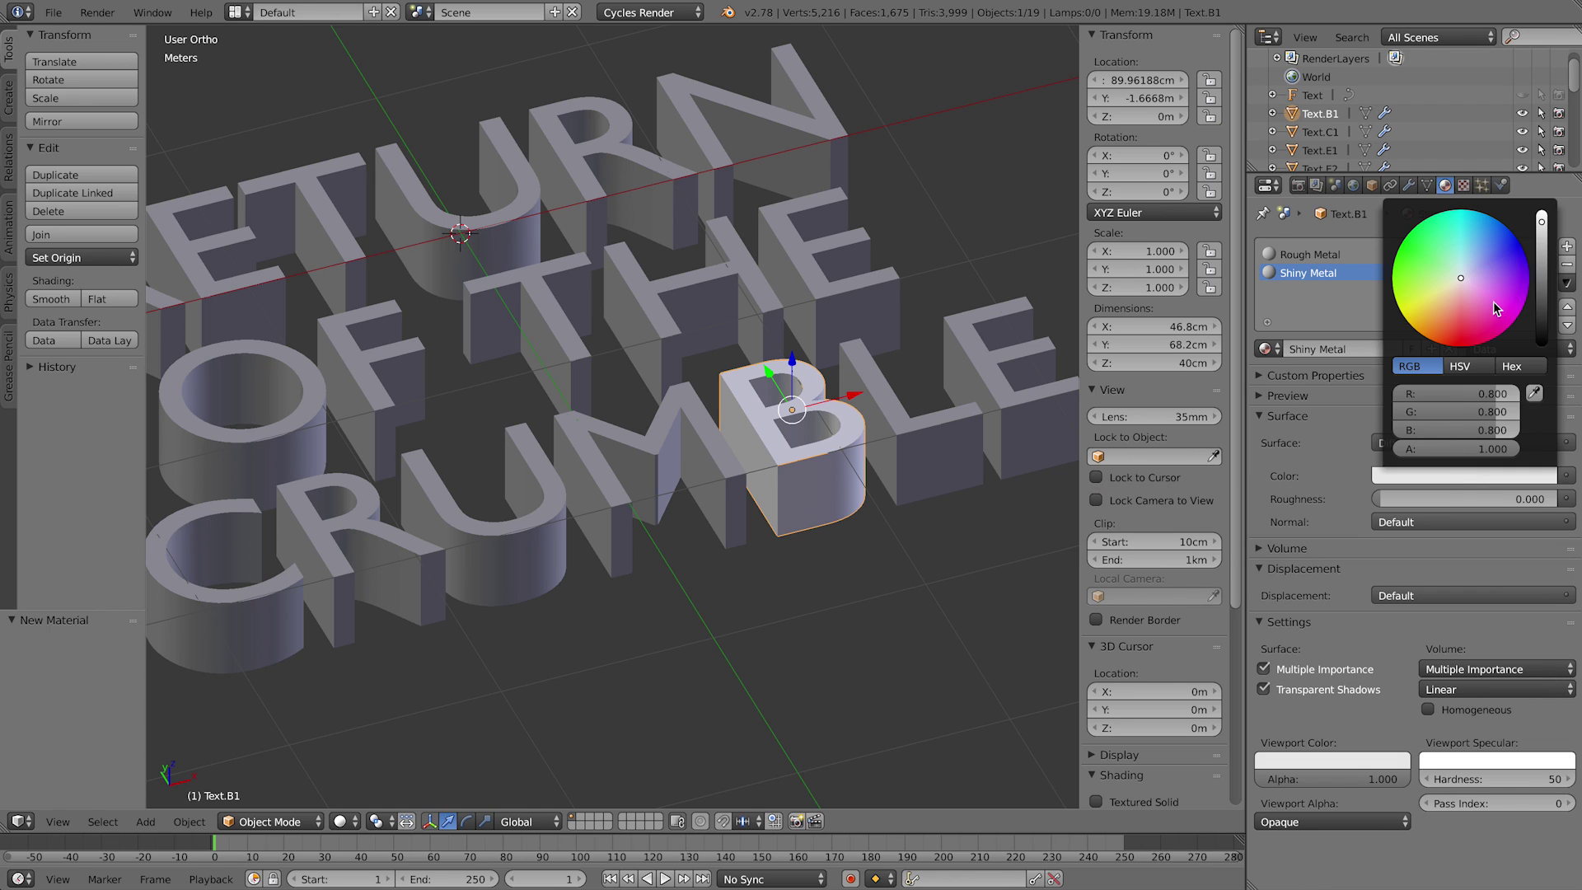
{"action": "left_click", "coordinate": [1508, 257]}
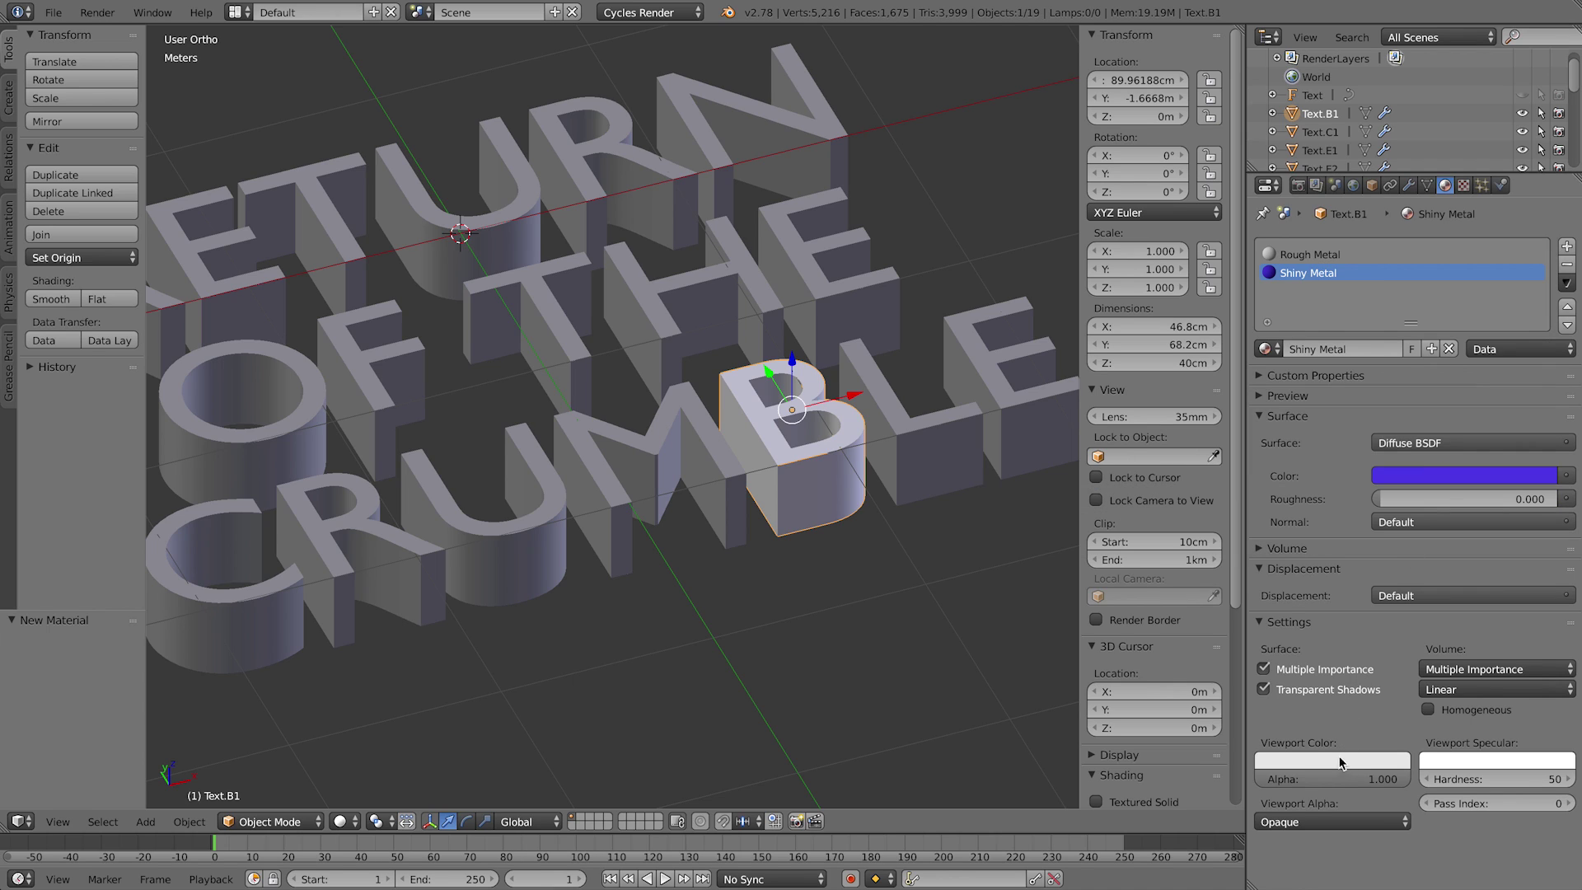
{"action": "key", "text": "ctrl+v"}
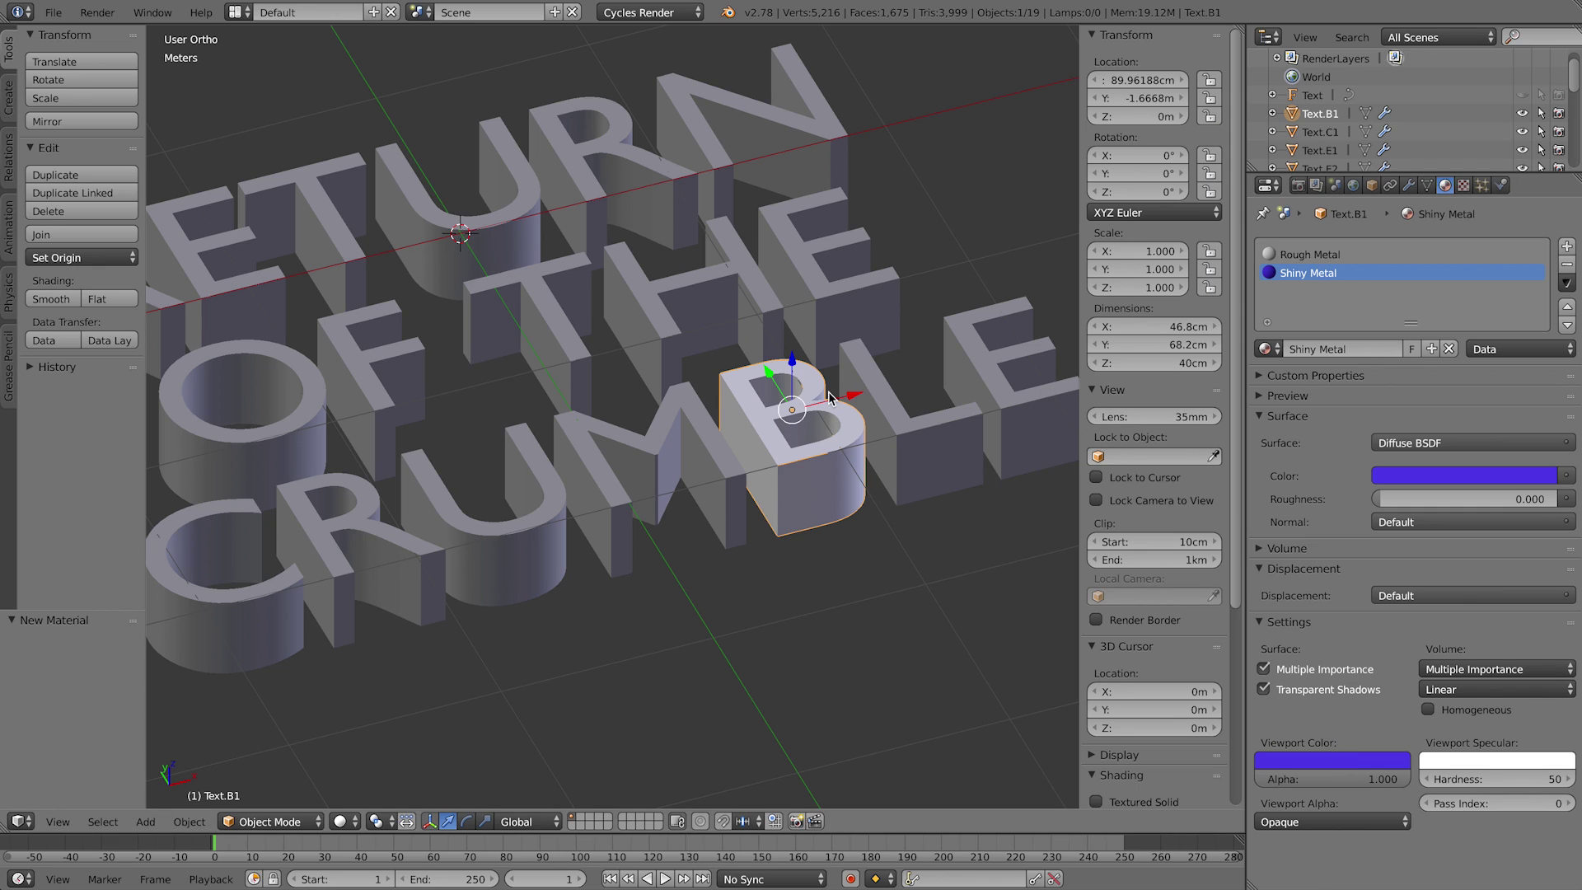
Step: Select all the letters with the B active and link the B's materials to them
{"action": "key", "text": "ctrl+z"}
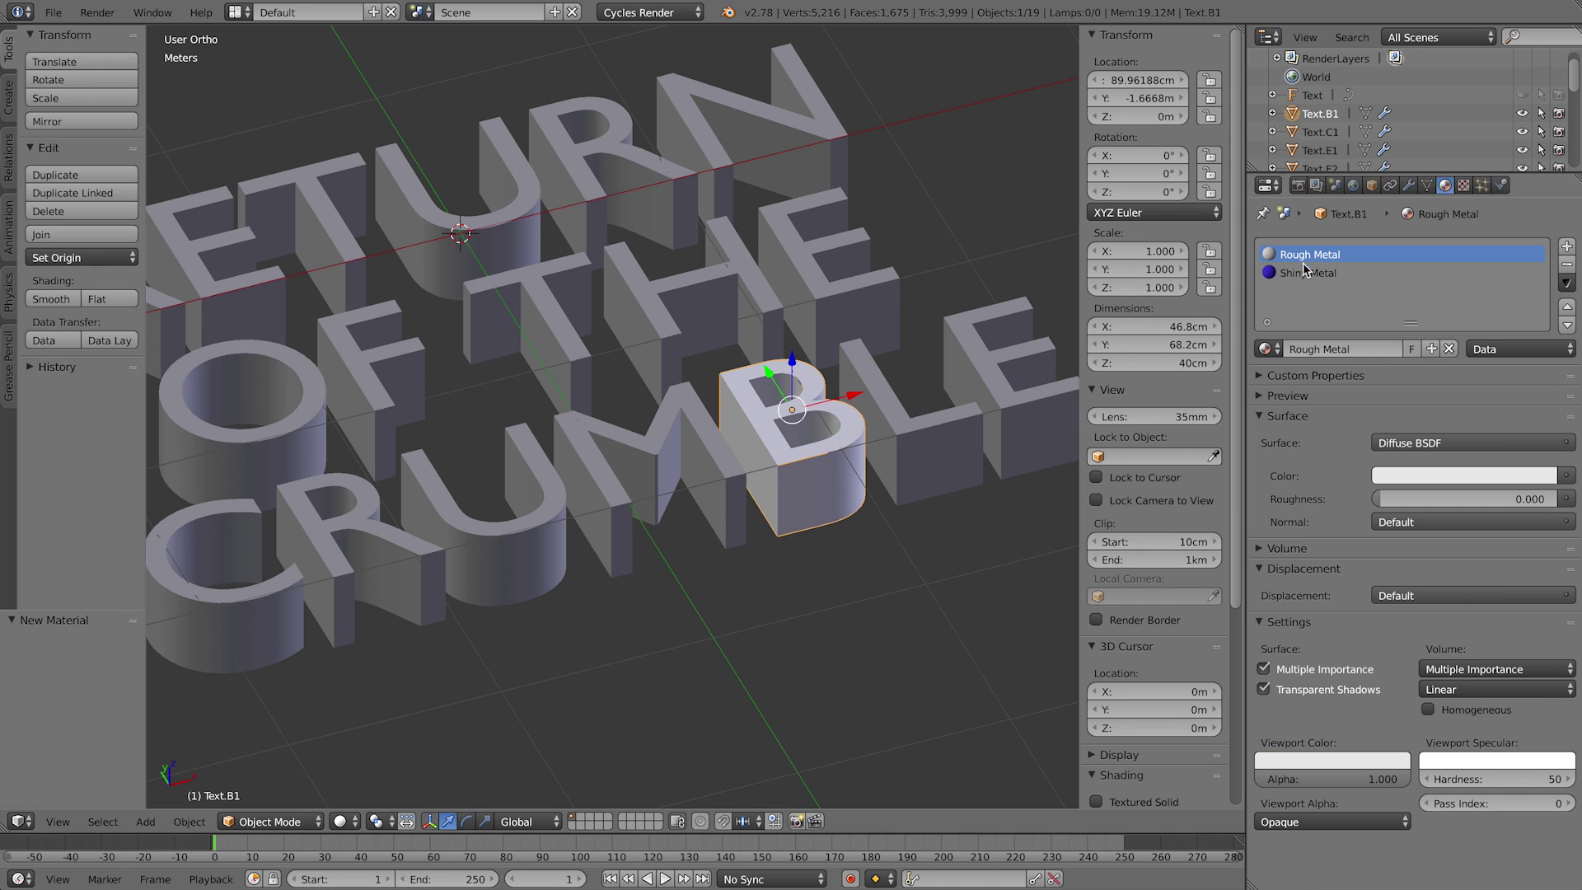
{"action": "key", "text": "a"}
{"action": "key", "text": "a"}
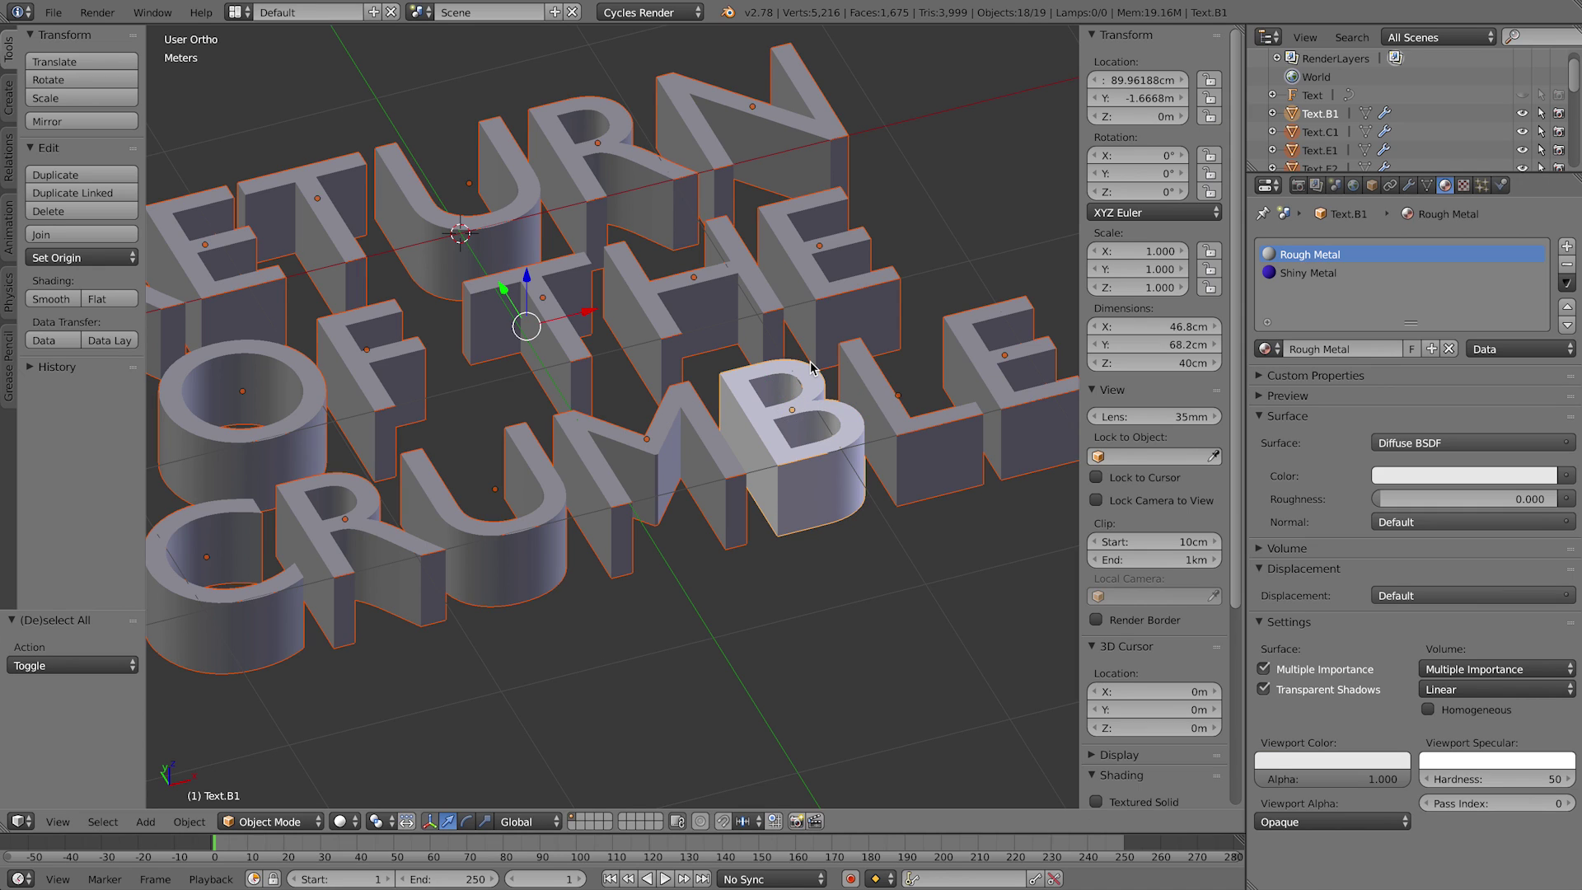
{"action": "key", "text": "ctrl+l"}
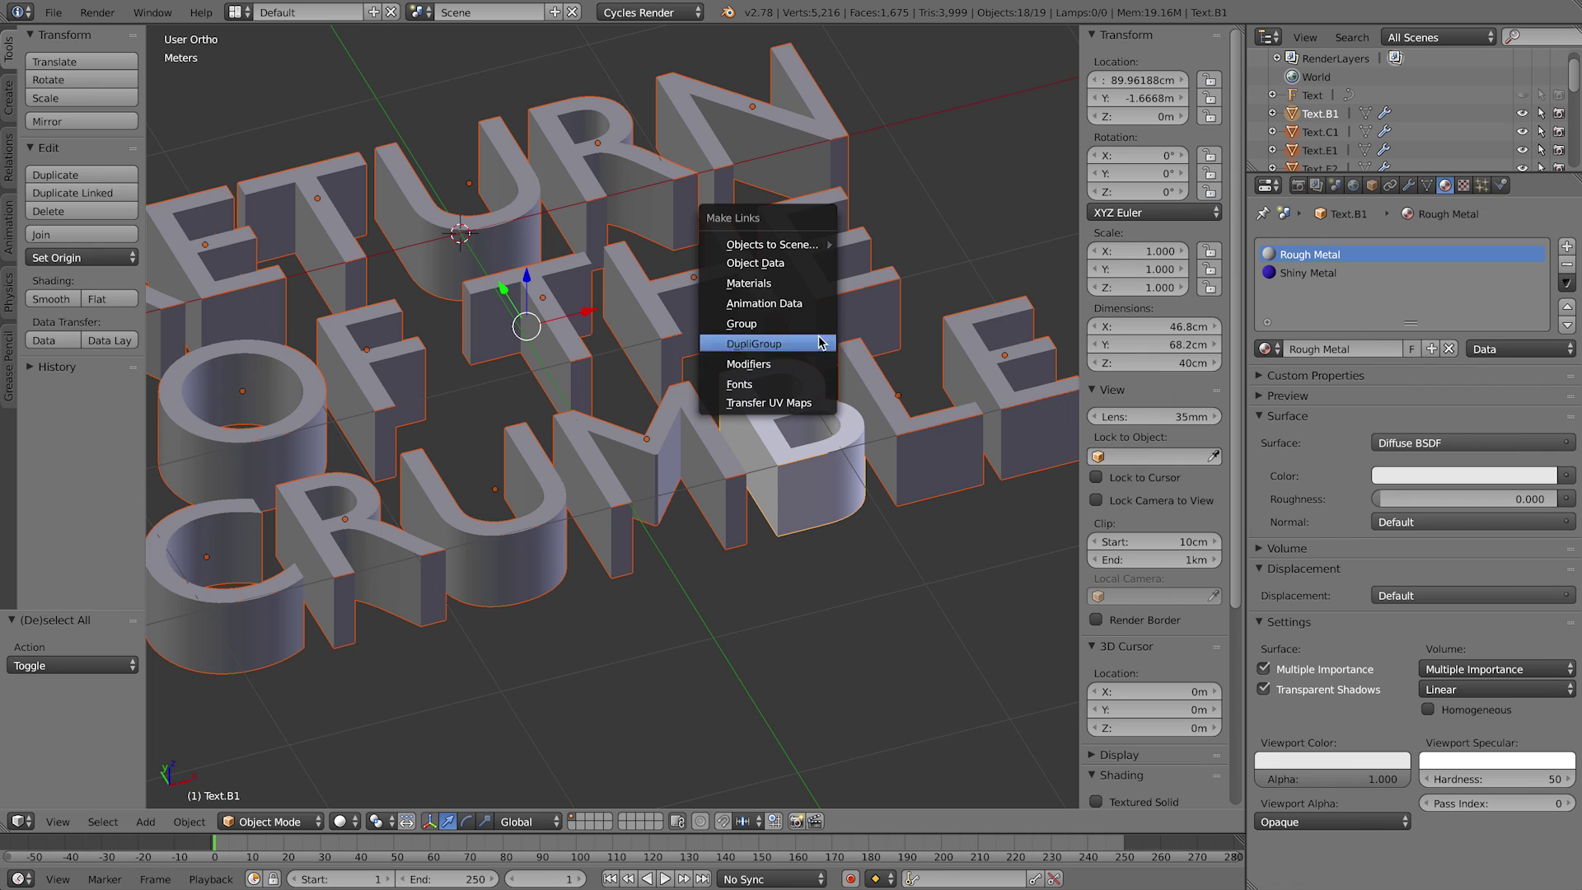
{"action": "left_click", "coordinate": [819, 284]}
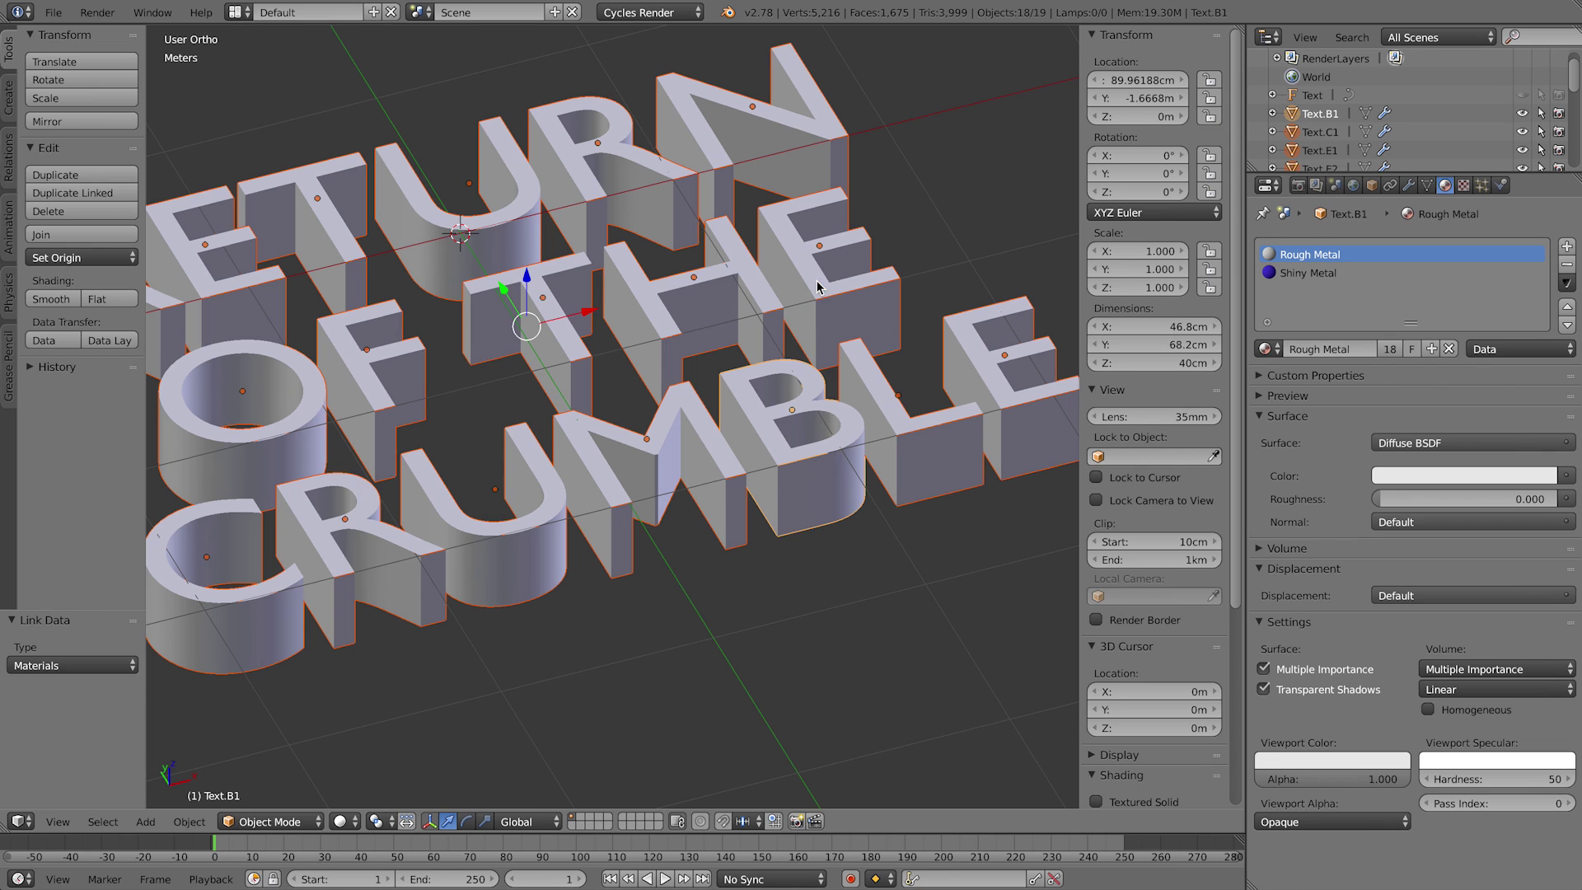
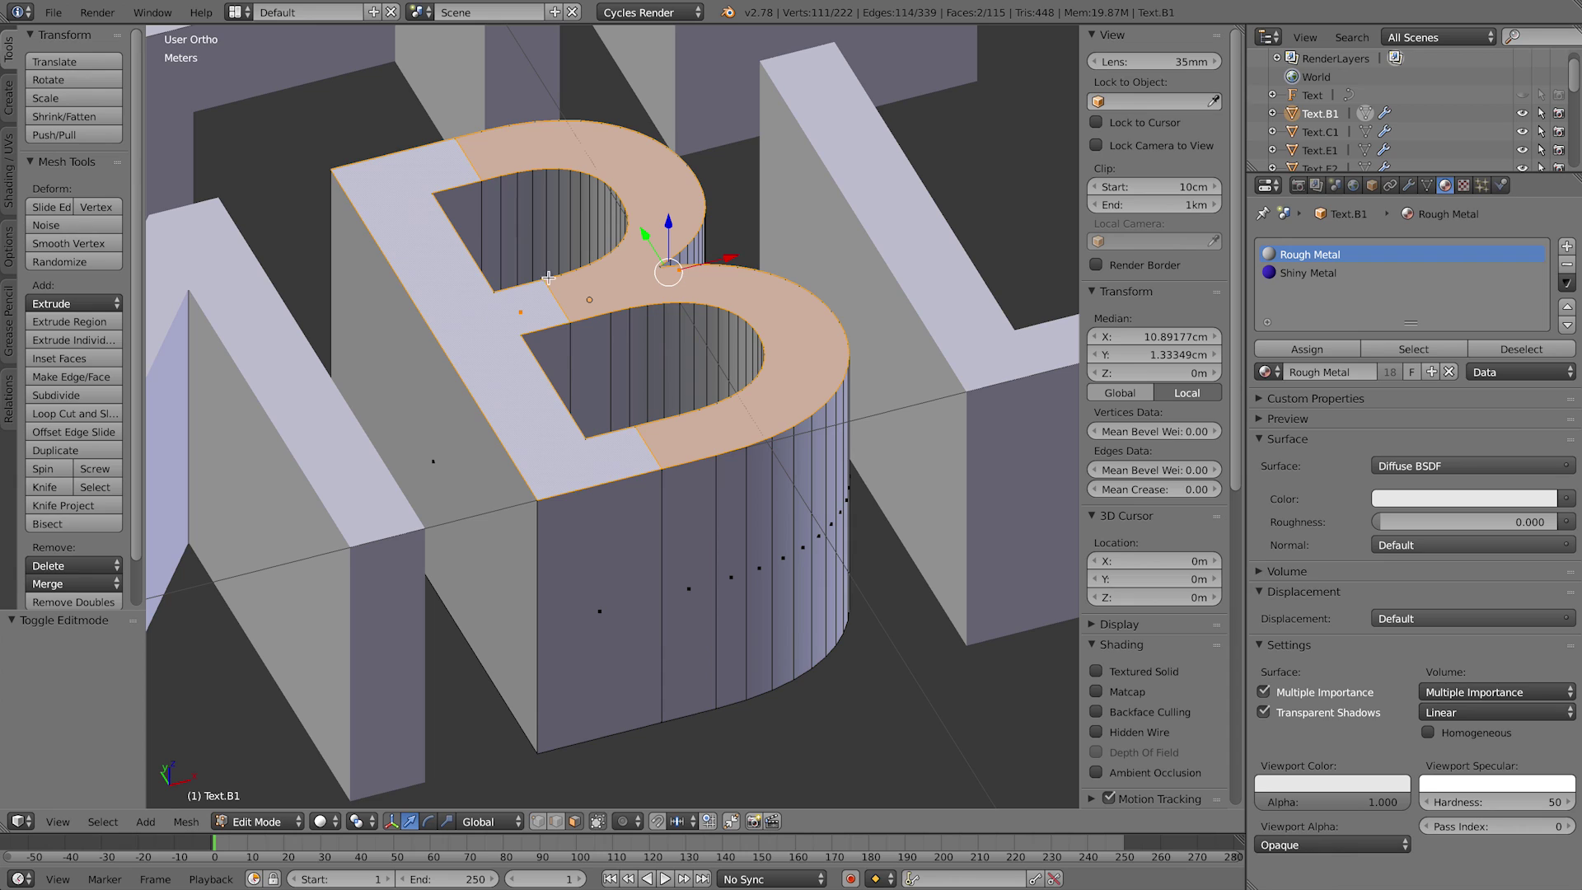
Step: Keep only the outline edges of the B's front face selected, without the inner dividing edges, and bevel them by 0.01
{"action": "left_click", "coordinate": [556, 822], "text": "shift"}
{"action": "right_click", "coordinate": [648, 444], "text": "shift"}
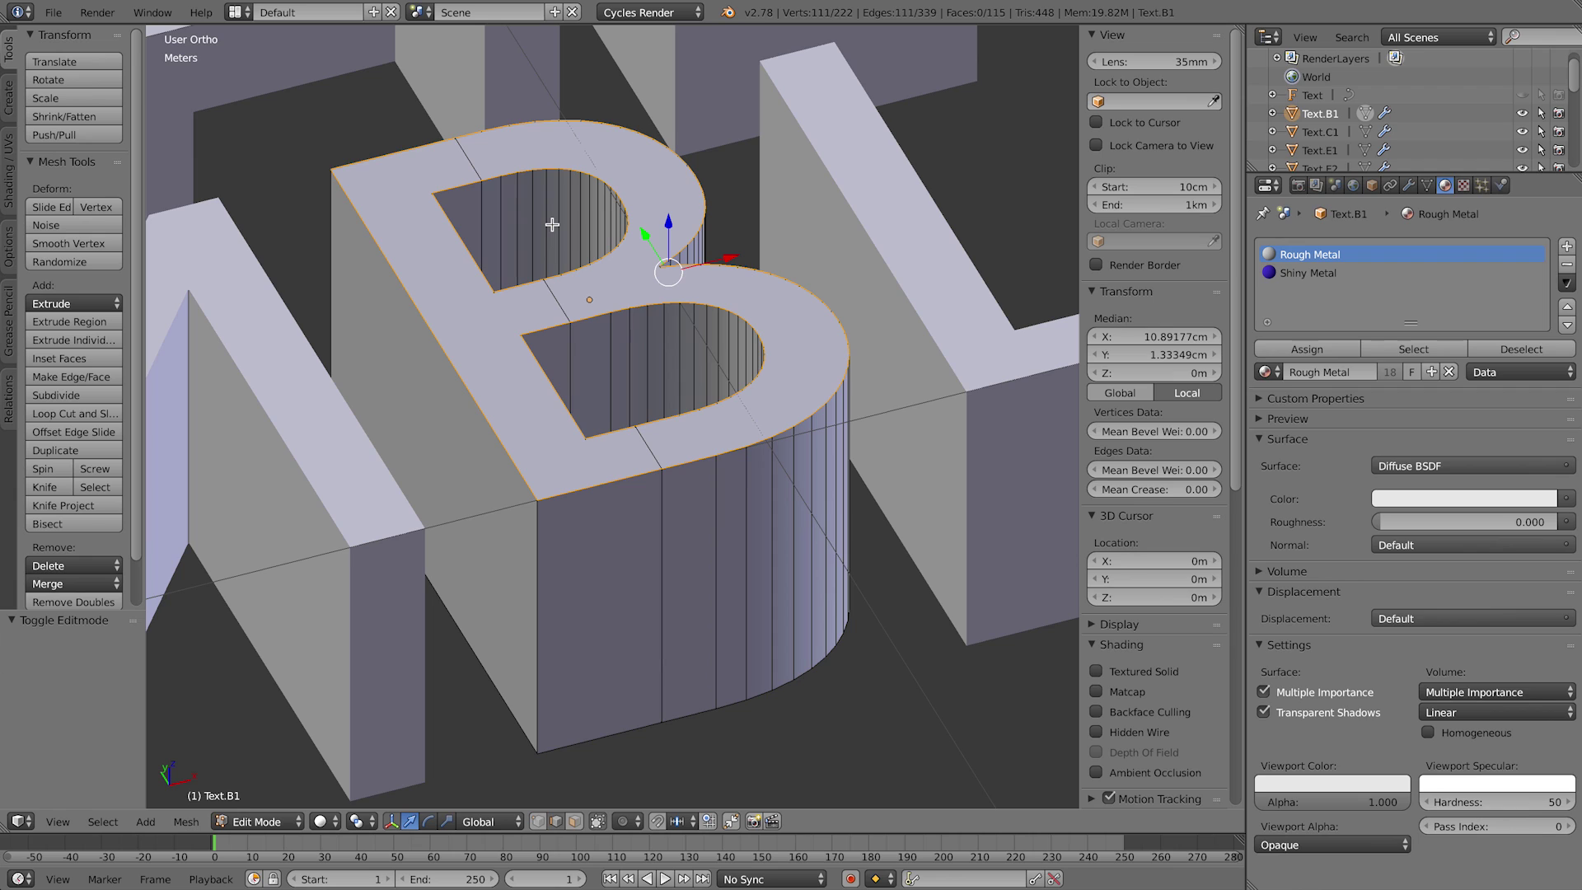
{"action": "key", "text": "ctrl+b"}
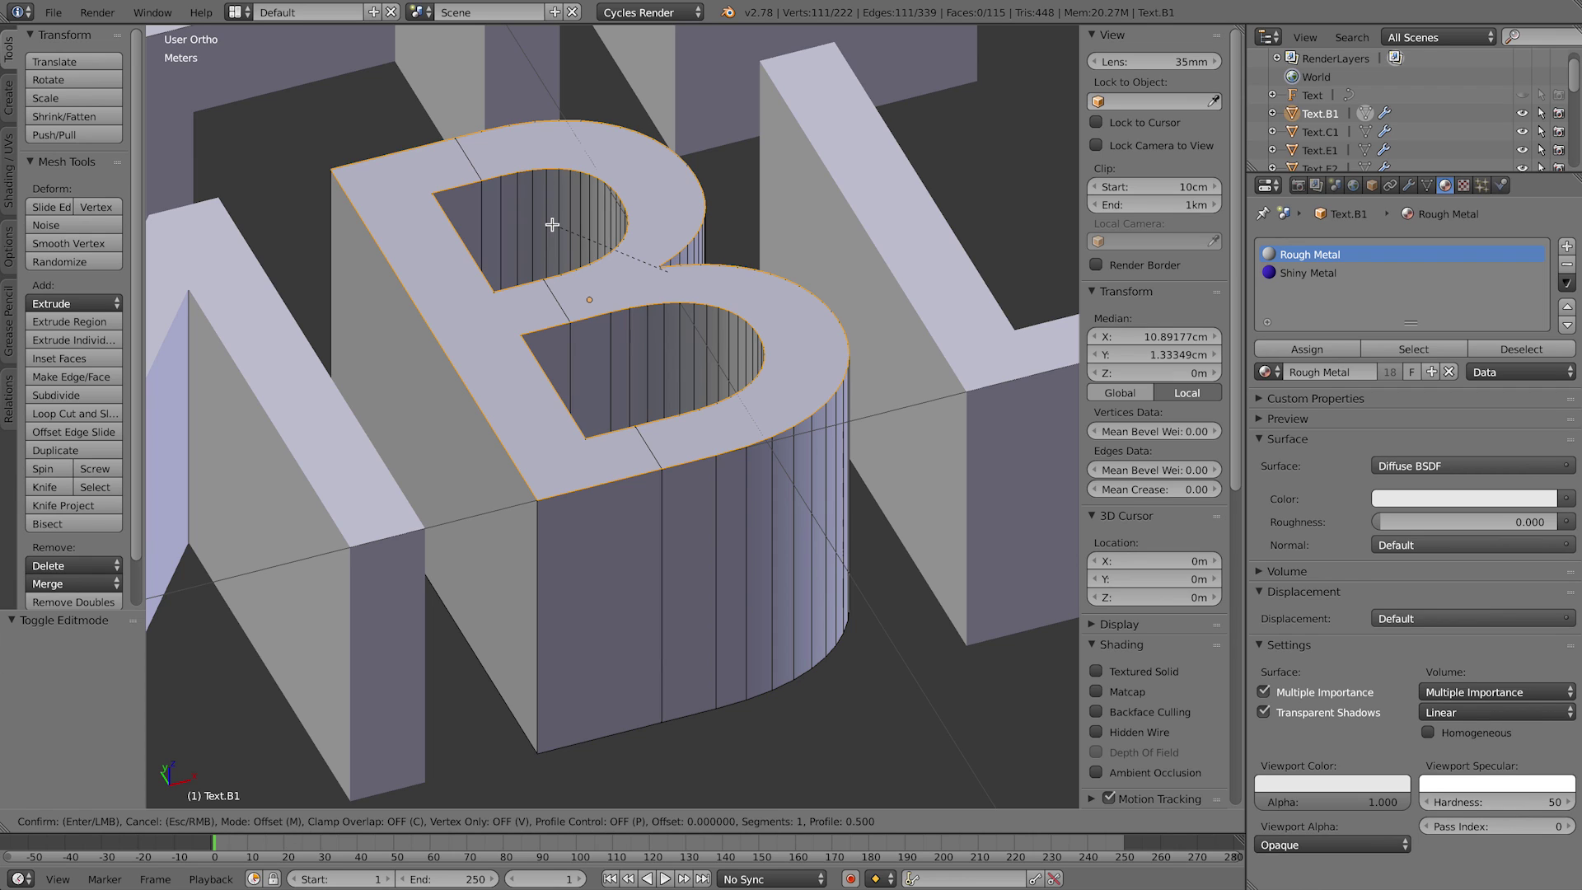
{"action": "type", "text": ".01"}
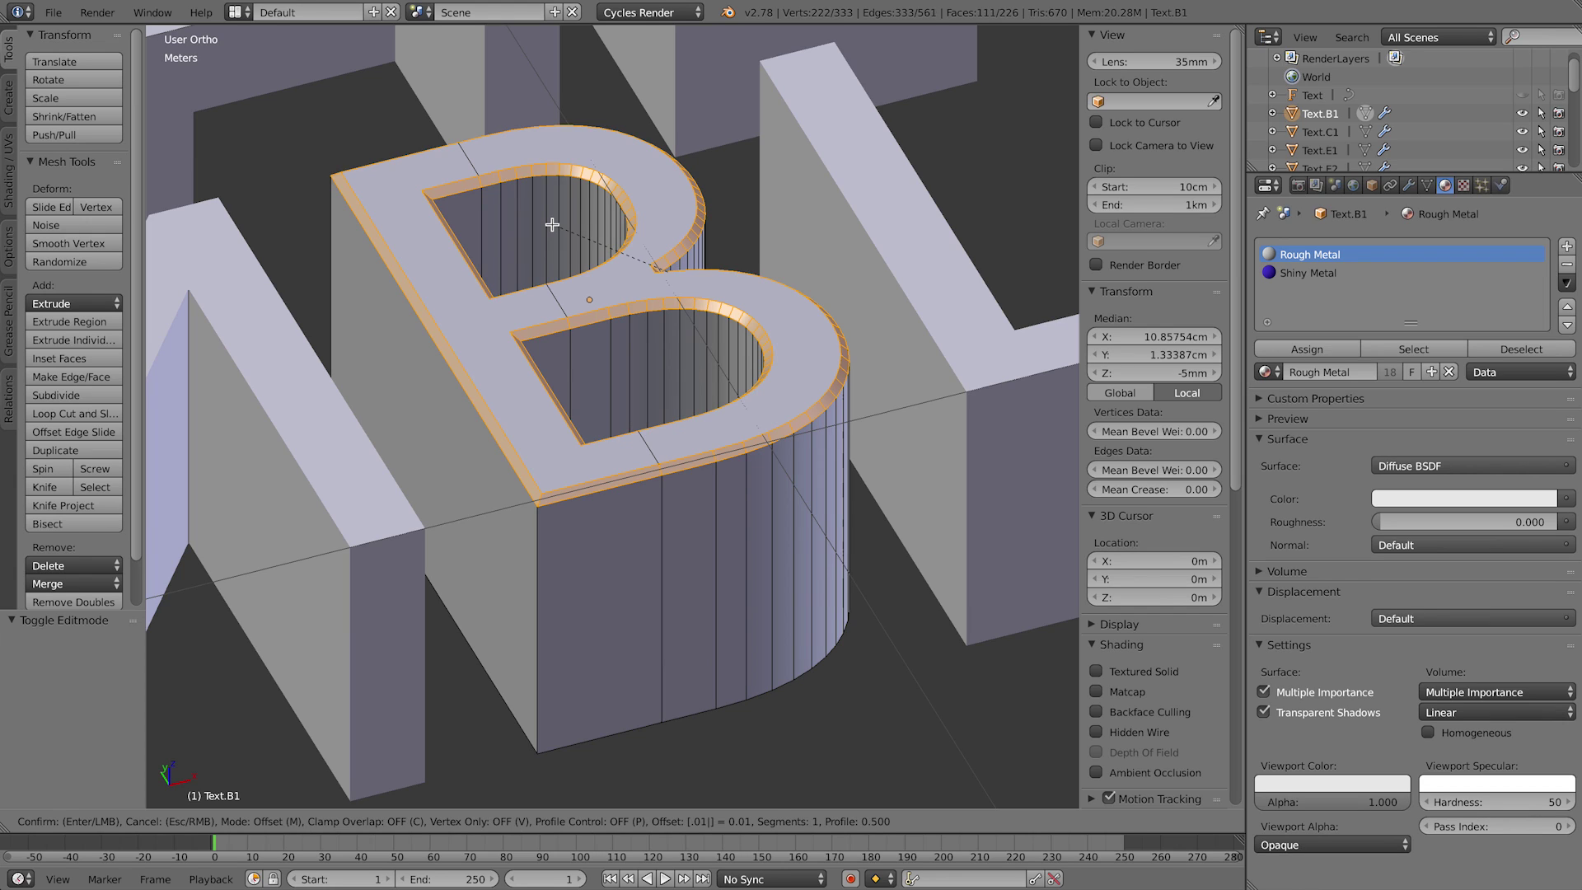
{"action": "key", "text": "Return"}
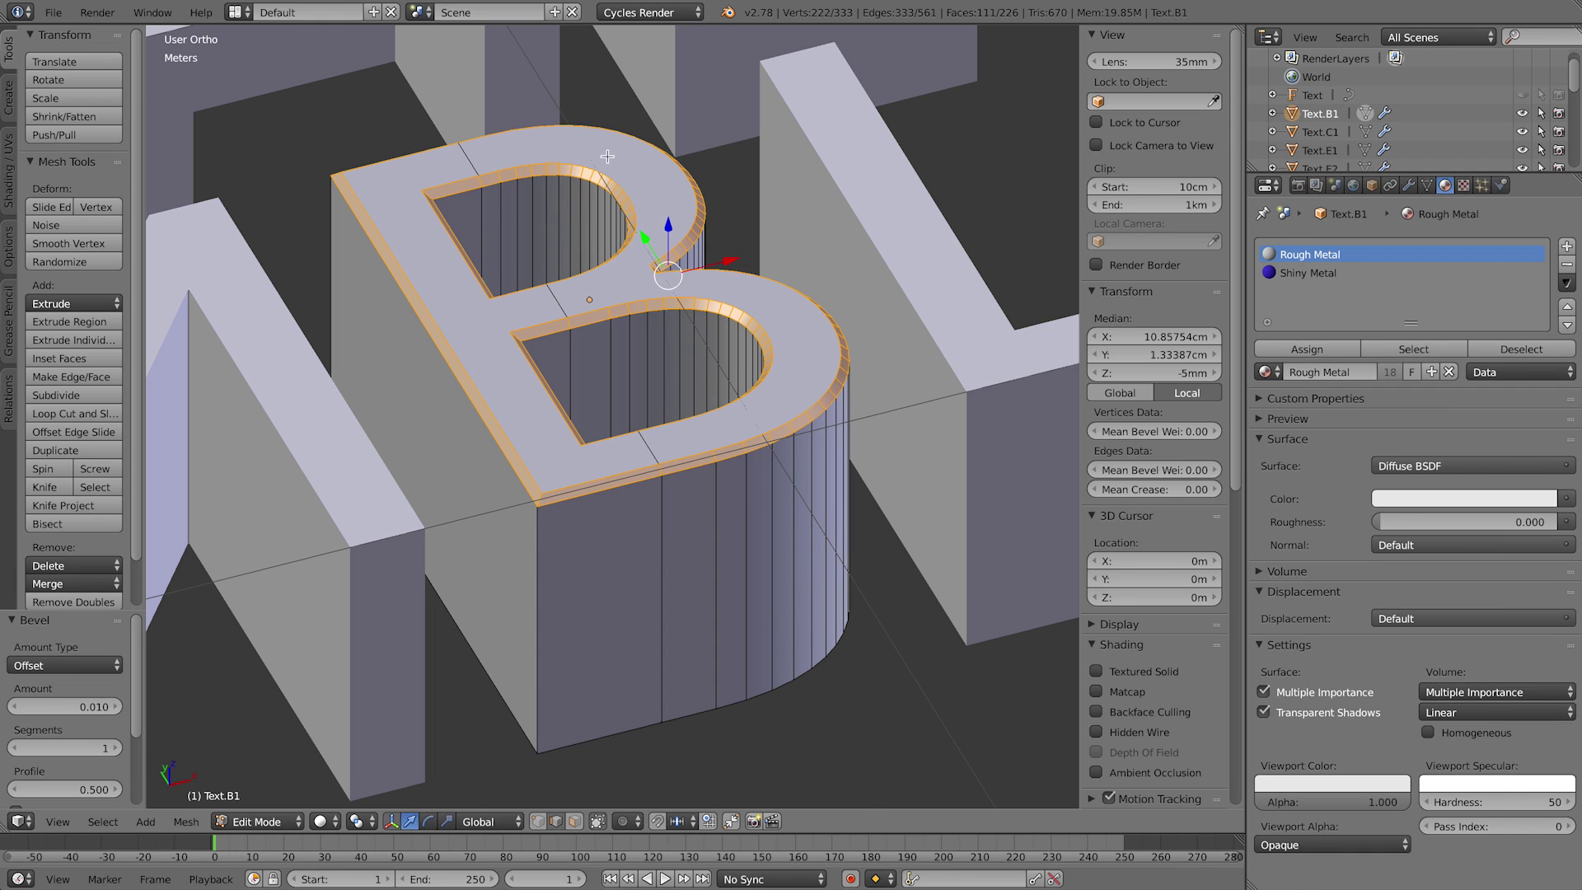
Step: Assign the Shiny Metal material to the B's new bevel faces and return to Object Mode
{"action": "left_click", "coordinate": [1291, 278]}
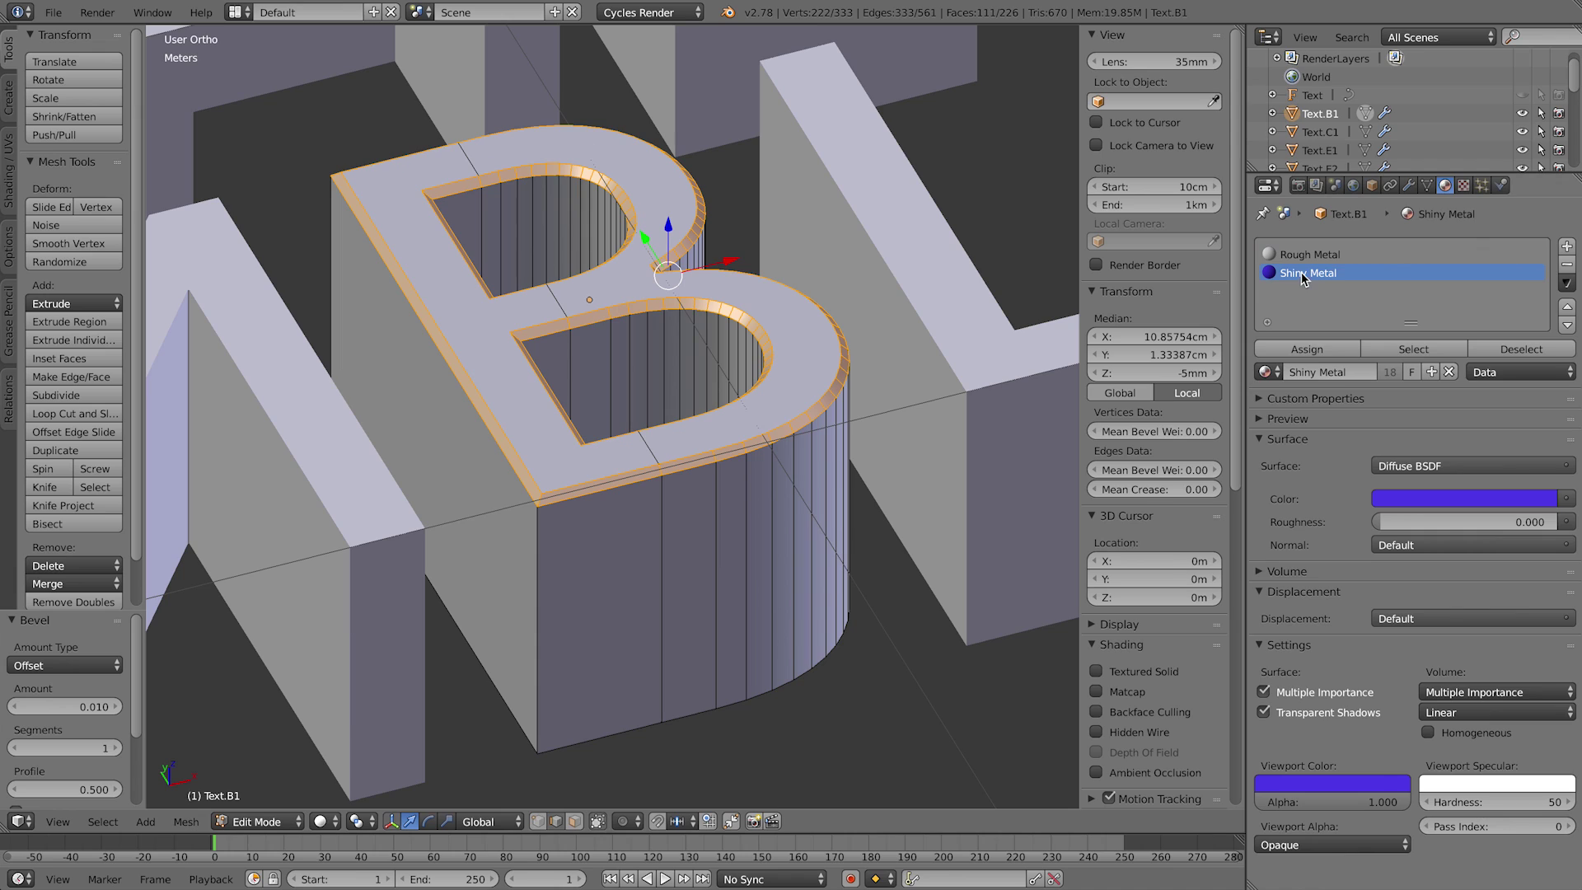
{"action": "left_click", "coordinate": [1322, 350]}
{"action": "key", "text": "Tab"}
Step: Edit the M in CRUMBLE, select its front face in face select mode and bevel its border by 0.01
{"action": "middle_click_drag", "start_coordinate": [716, 354], "coordinate": [547, 342]}
{"action": "right_click", "coordinate": [531, 340]}
{"action": "key", "text": "Tab"}
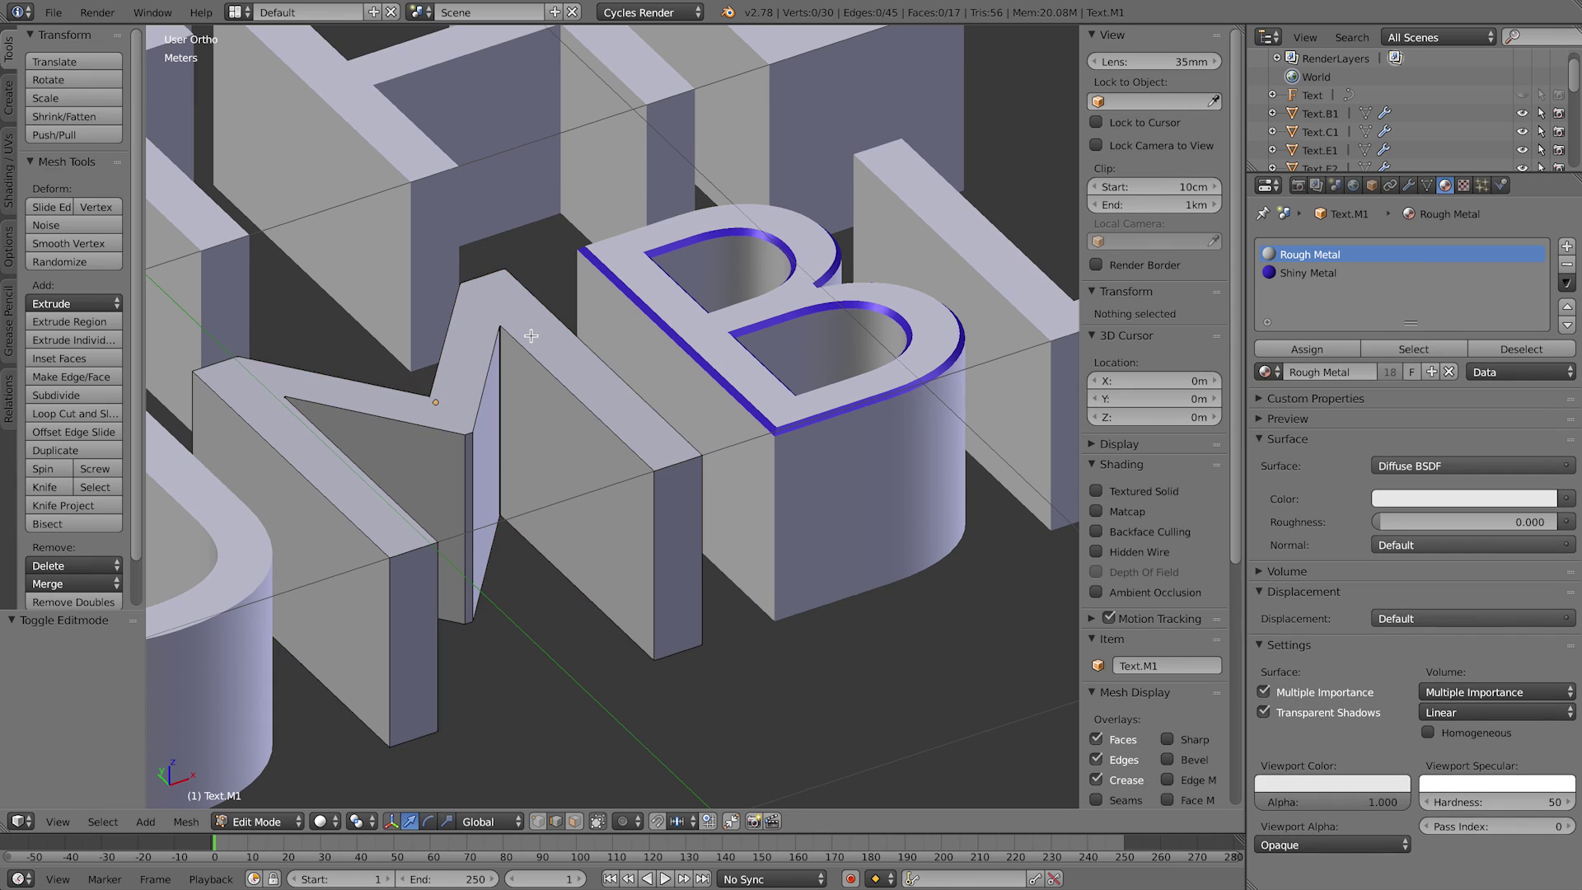
{"action": "left_click", "coordinate": [575, 822]}
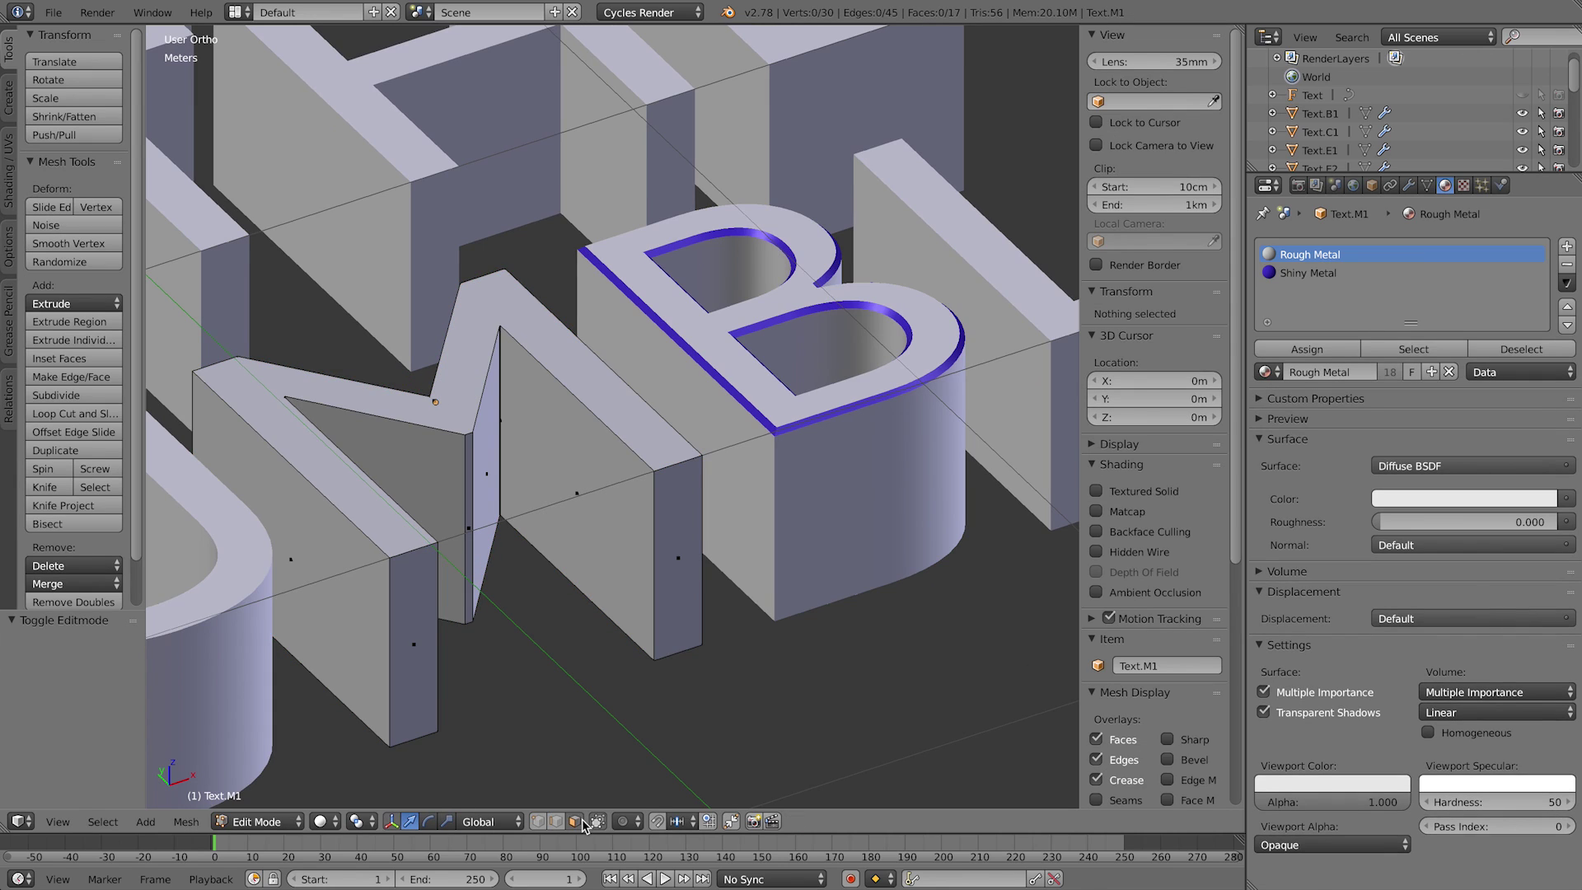
{"action": "right_click", "coordinate": [453, 421]}
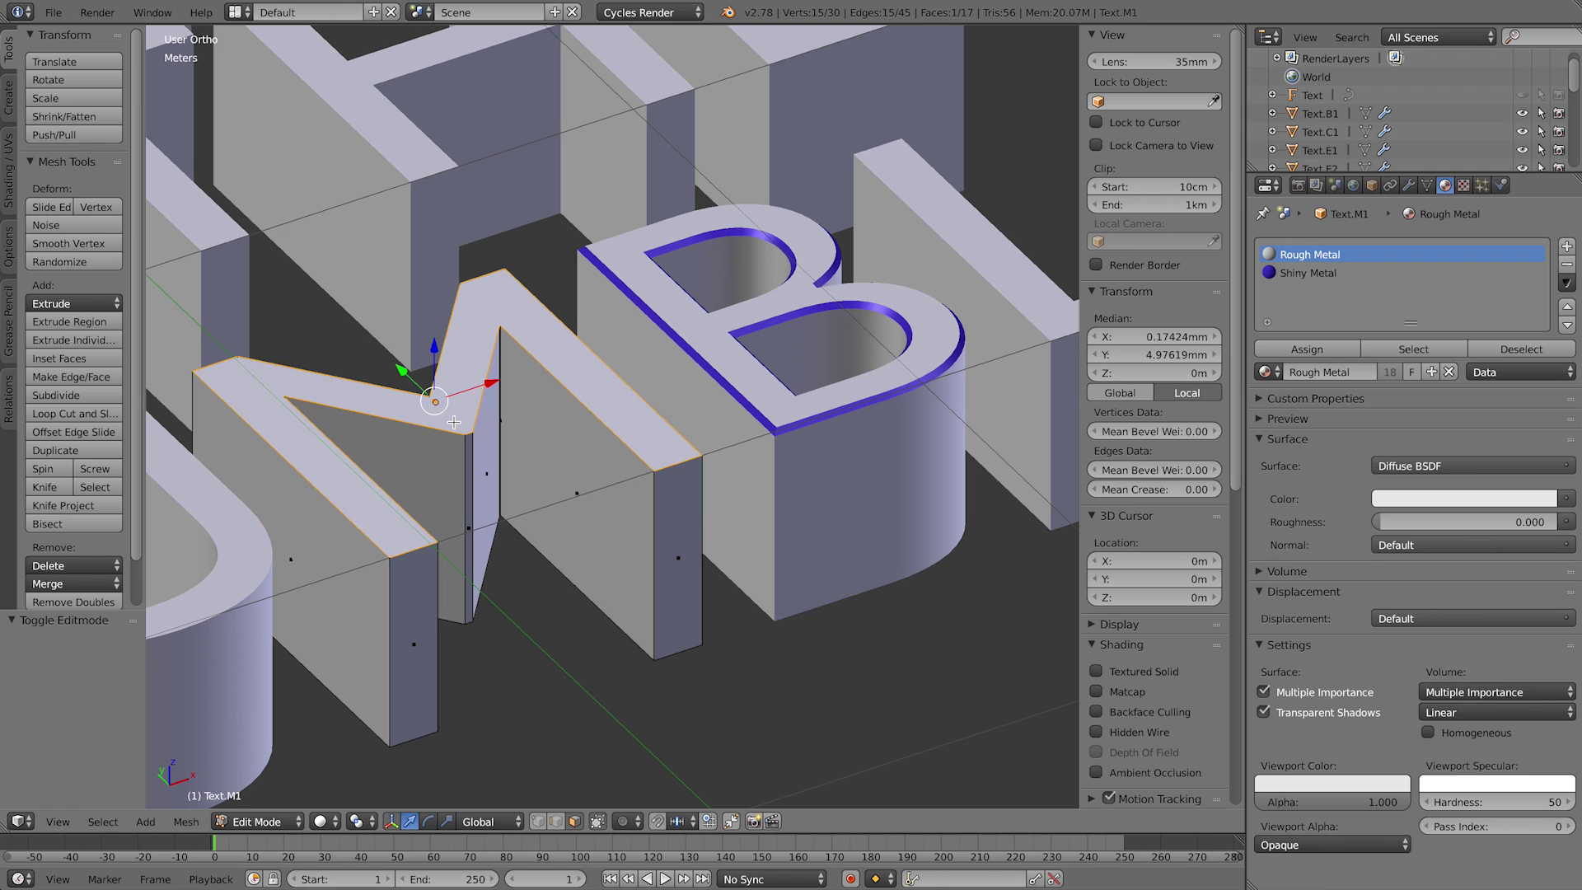
{"action": "key", "text": "ctrl+b"}
{"action": "type", "text": ".01"}
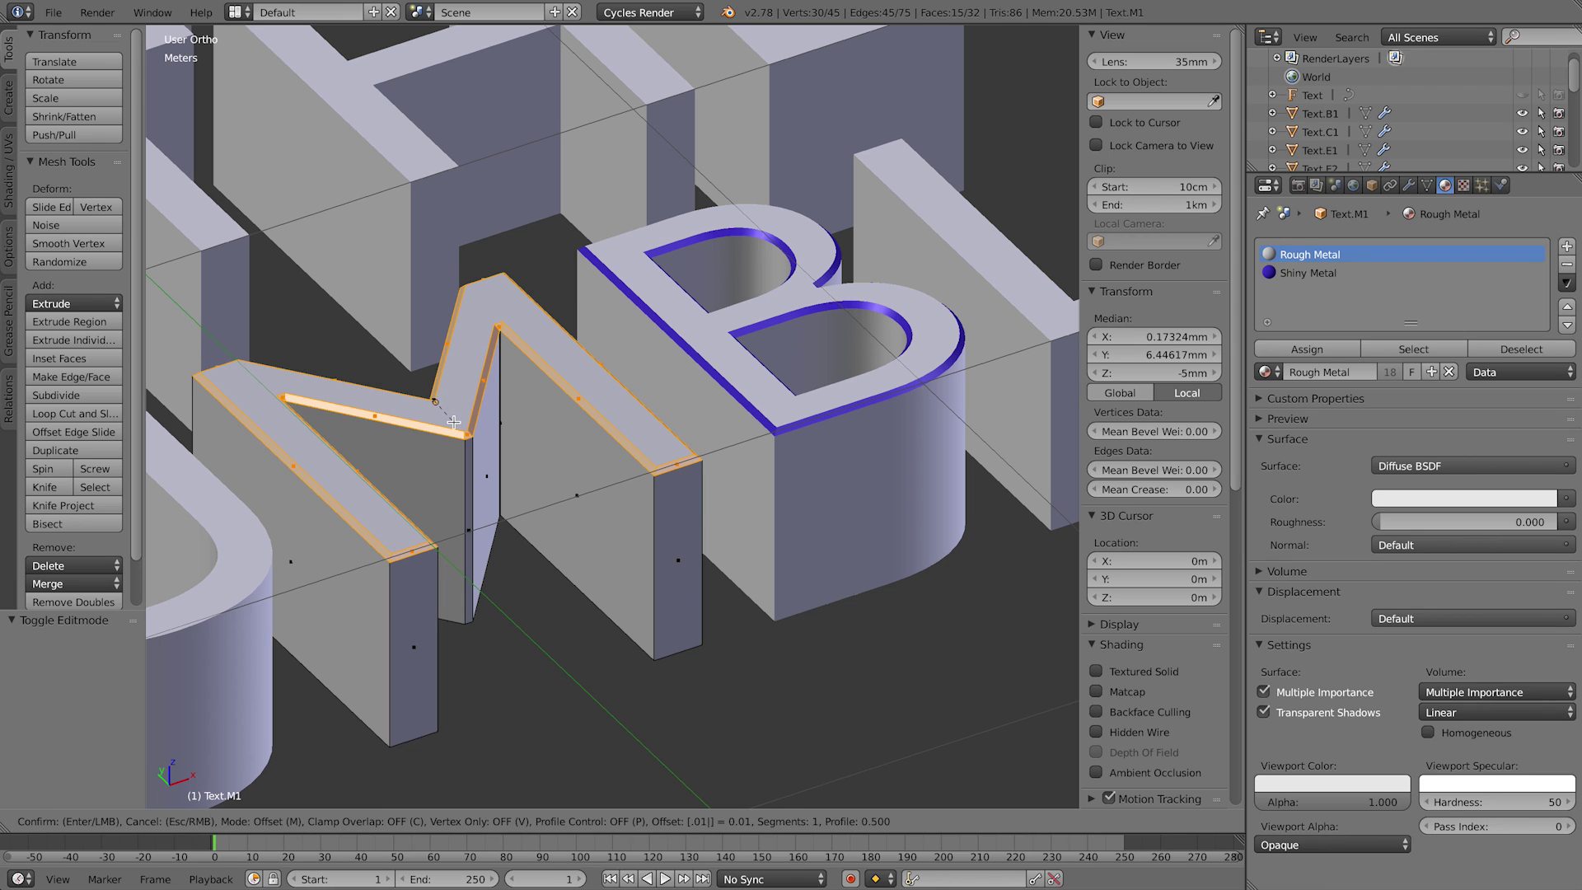
{"action": "key", "text": "Return"}
Step: Assign Shiny Metal to the M's bevel faces and make Shiny Metal the active material slot on the L
{"action": "left_click", "coordinate": [1368, 272]}
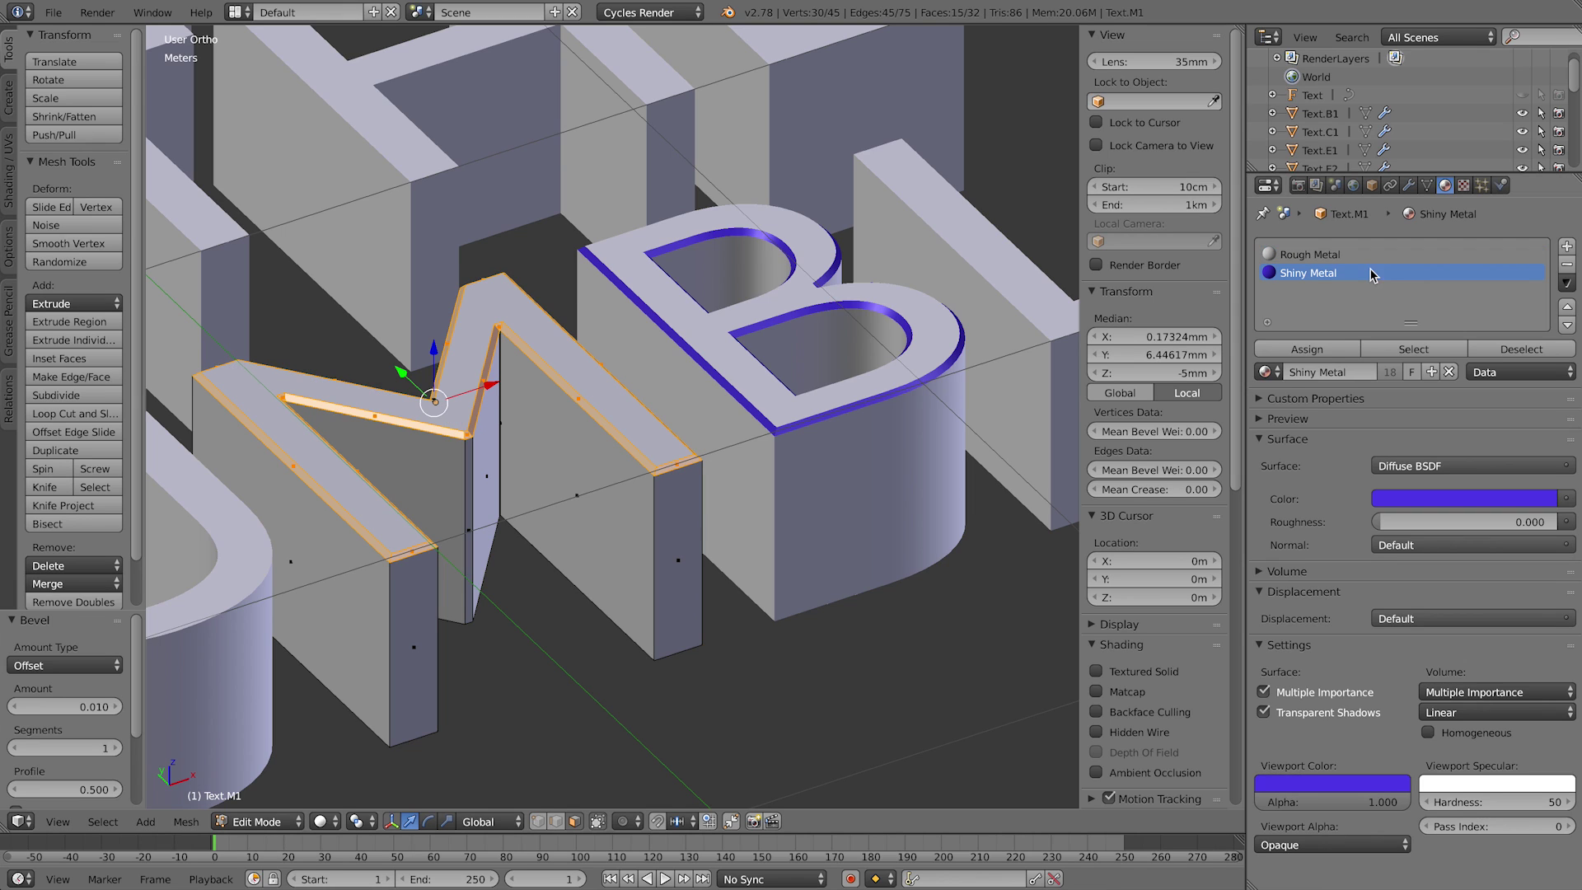
{"action": "left_click", "coordinate": [1338, 349]}
{"action": "key", "text": "Tab"}
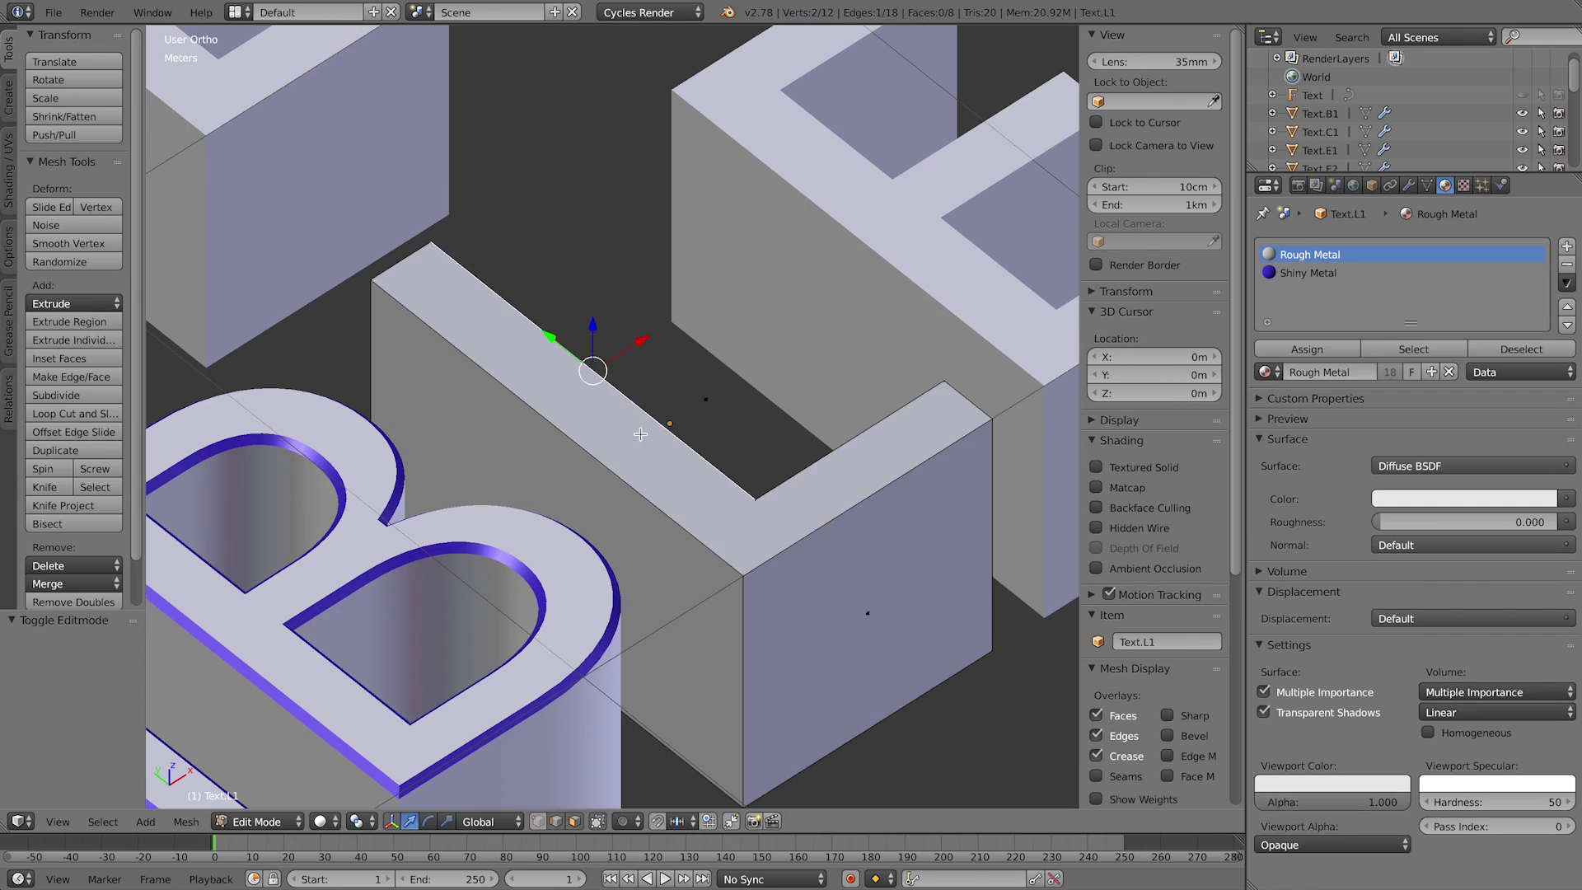
{"action": "left_click", "coordinate": [1290, 275]}
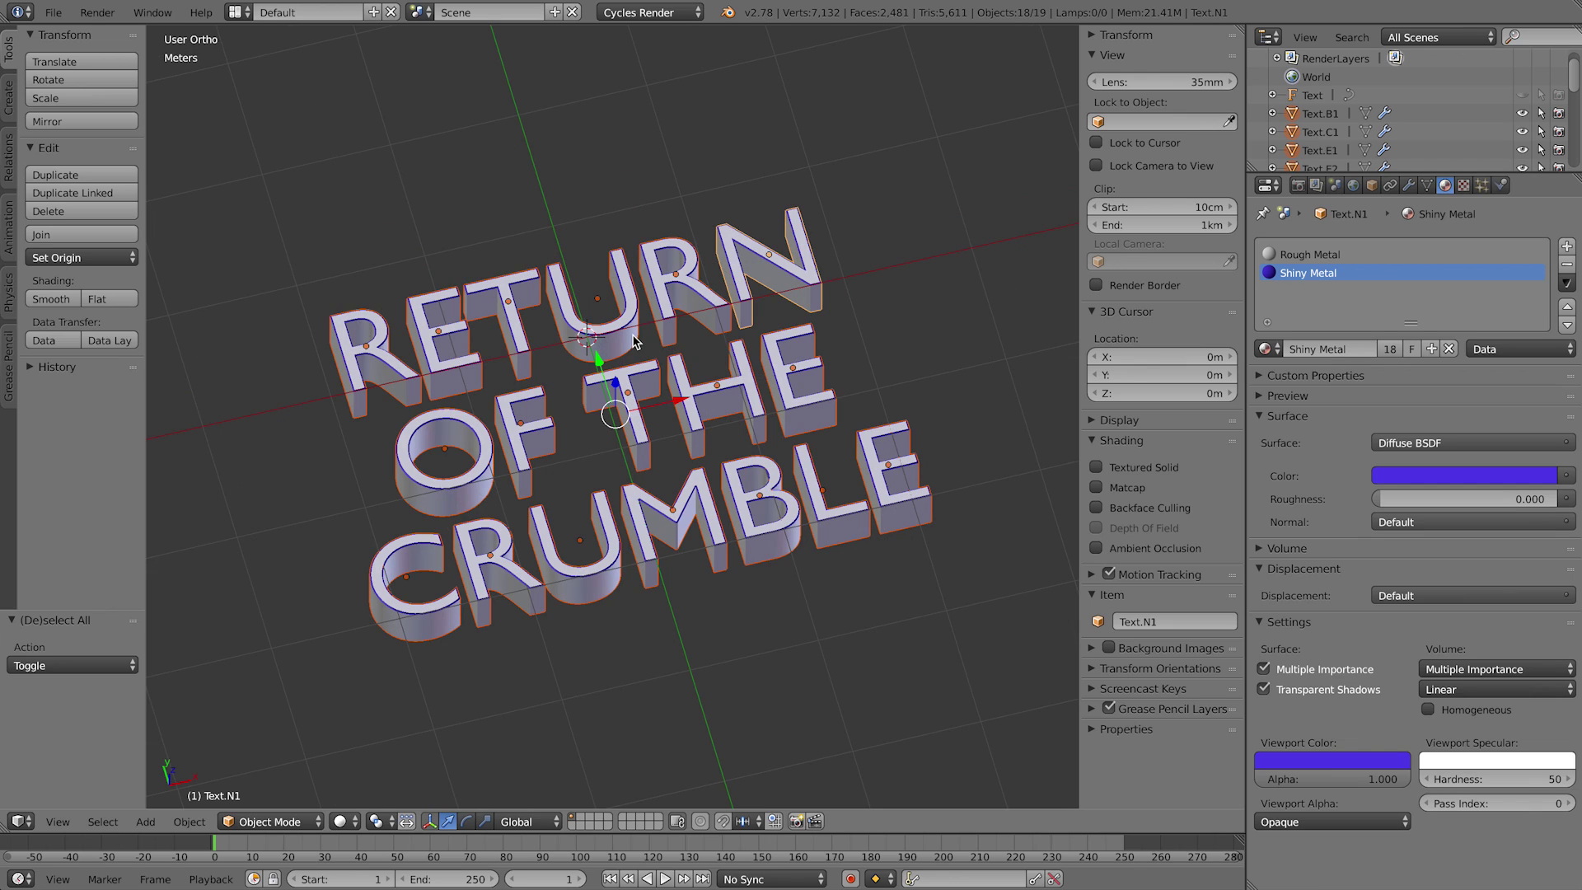
Step: Rotate all the selected letters 90° about the global X axis to stand the title upright
{"action": "type", "text": "rx"}
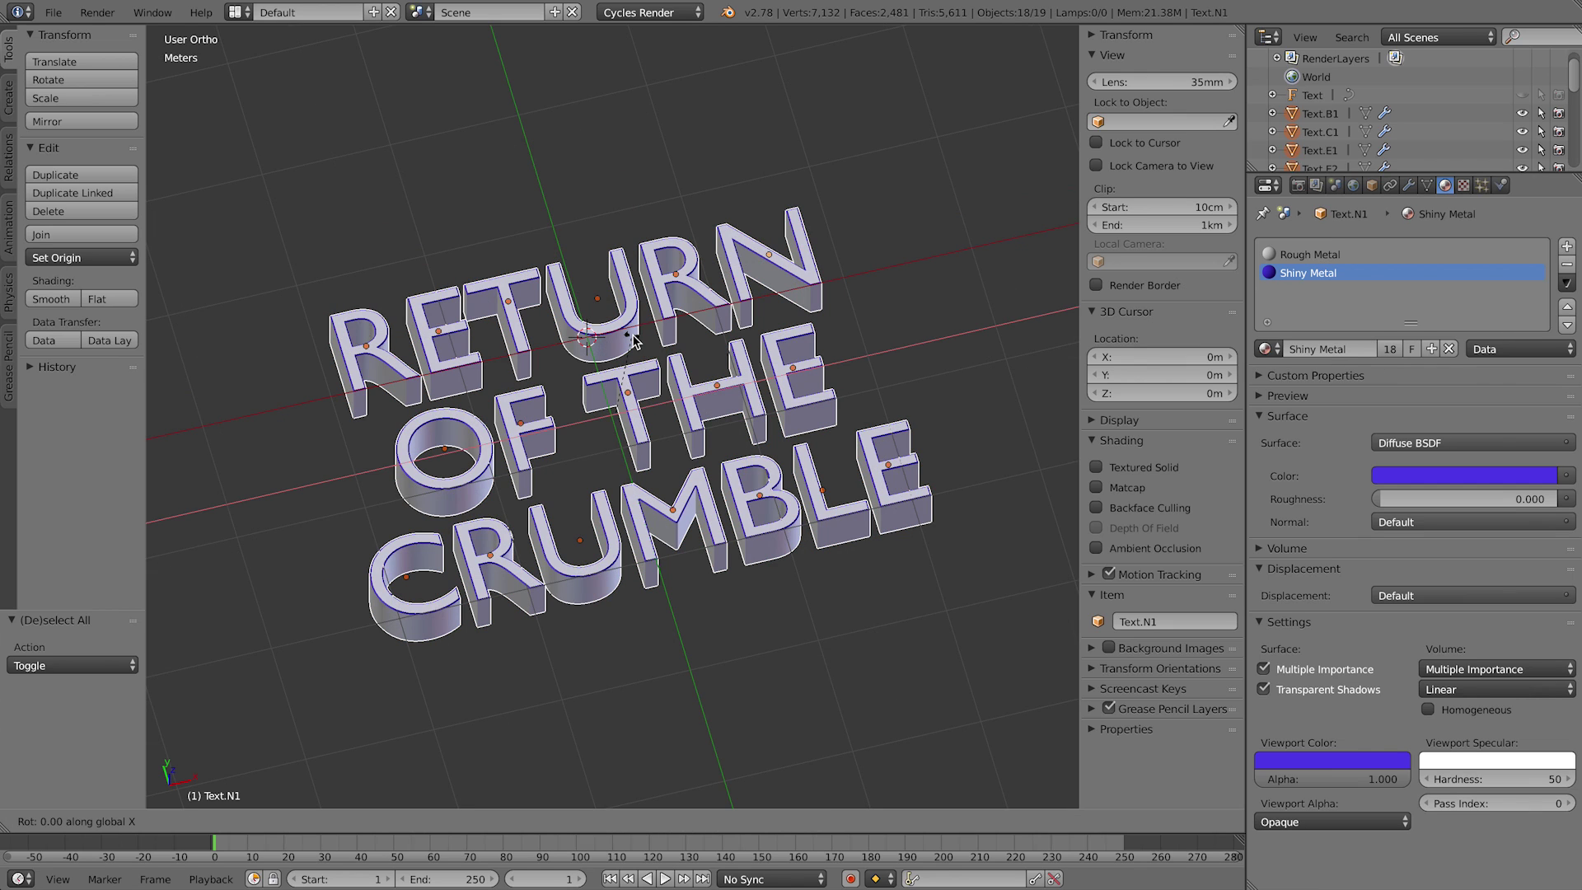
{"action": "type", "text": "90"}
{"action": "key", "text": "Return"}
{"action": "mouse_move", "coordinate": [706, 416]}
{"action": "middle_mouse_down"}
{"action": "mouse_move", "coordinate": [672, 387]}
{"action": "mouse_move", "coordinate": [719, 392]}
{"action": "middle_mouse_up"}
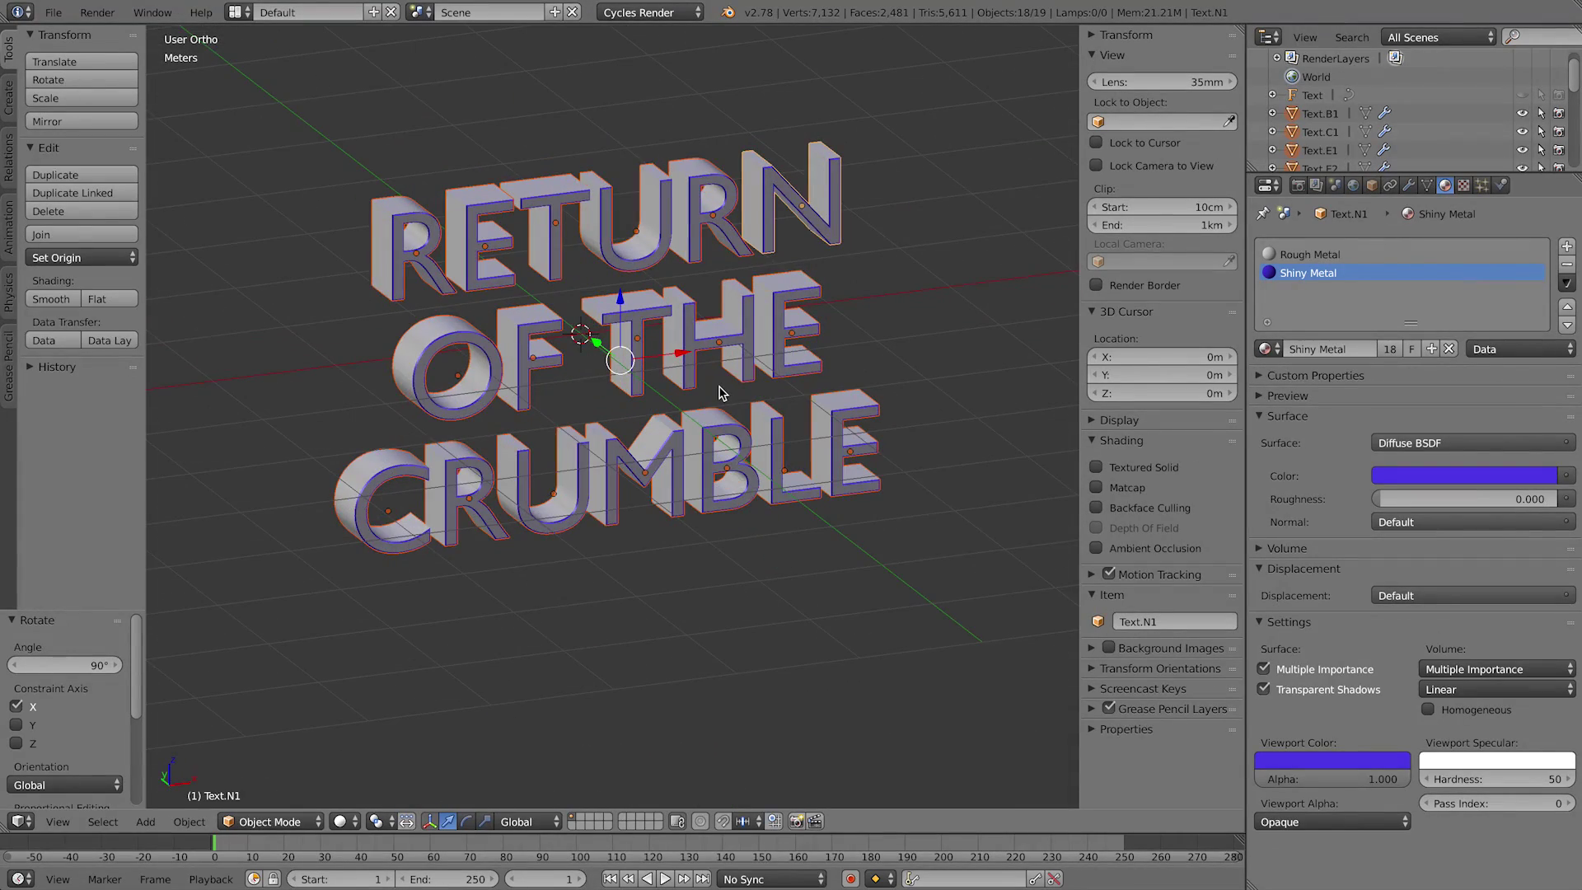
Step: In front view, select only the CRUMBLE letters and move them up along Z, closer to OF THE
{"action": "key", "text": "KP_1"}
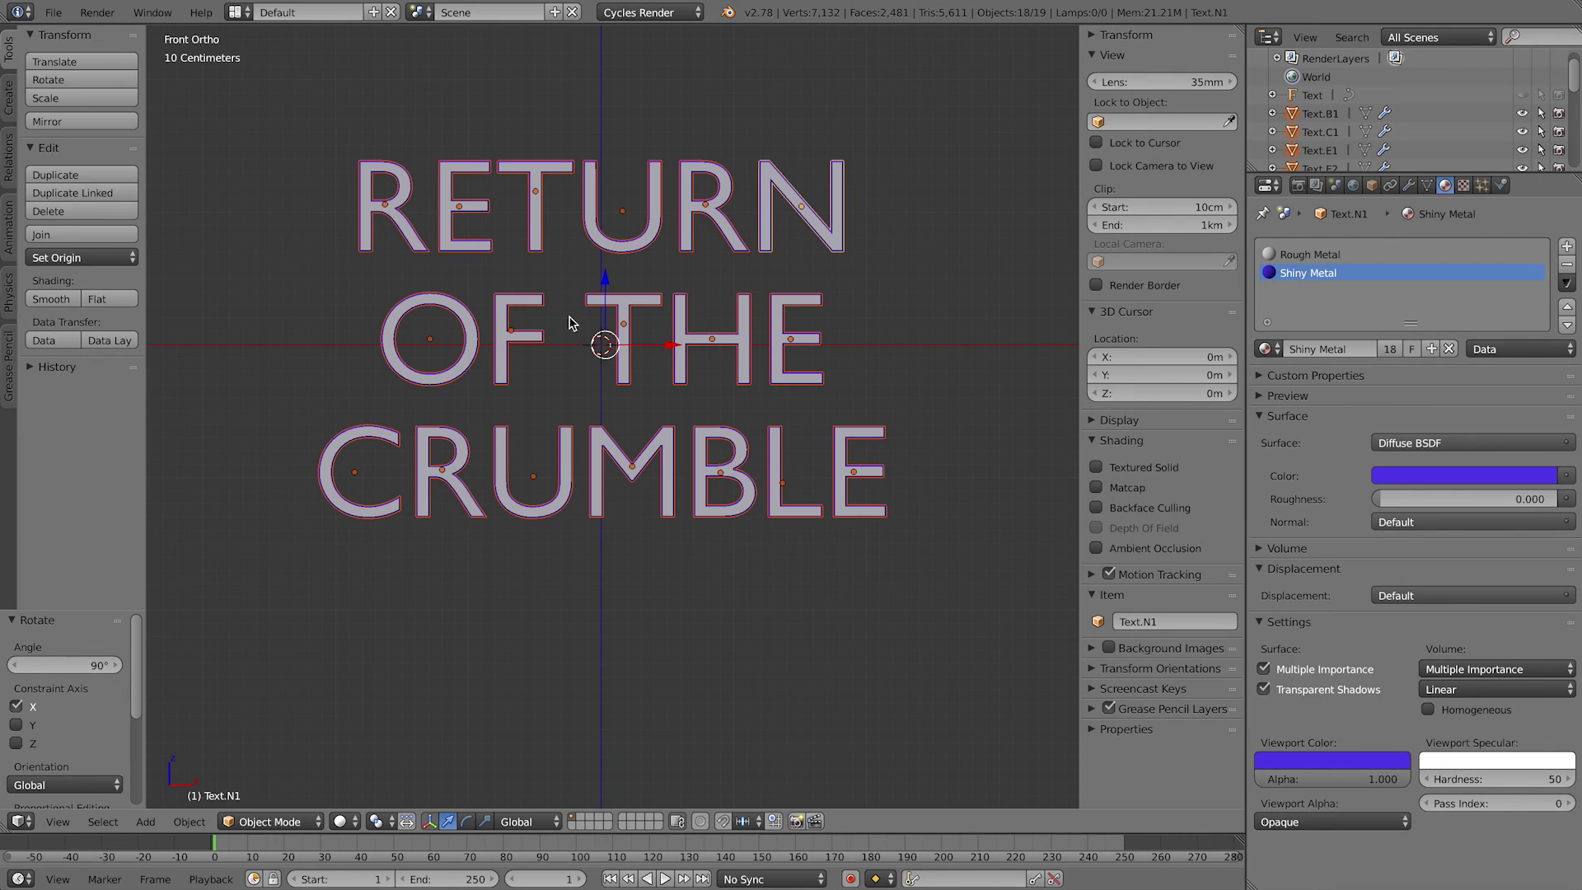
{"action": "scroll", "coordinate": [610, 307], "scroll_direction": "up", "scroll_amount": 1}
{"action": "scroll", "coordinate": [680, 305], "scroll_direction": "up", "scroll_amount": 1}
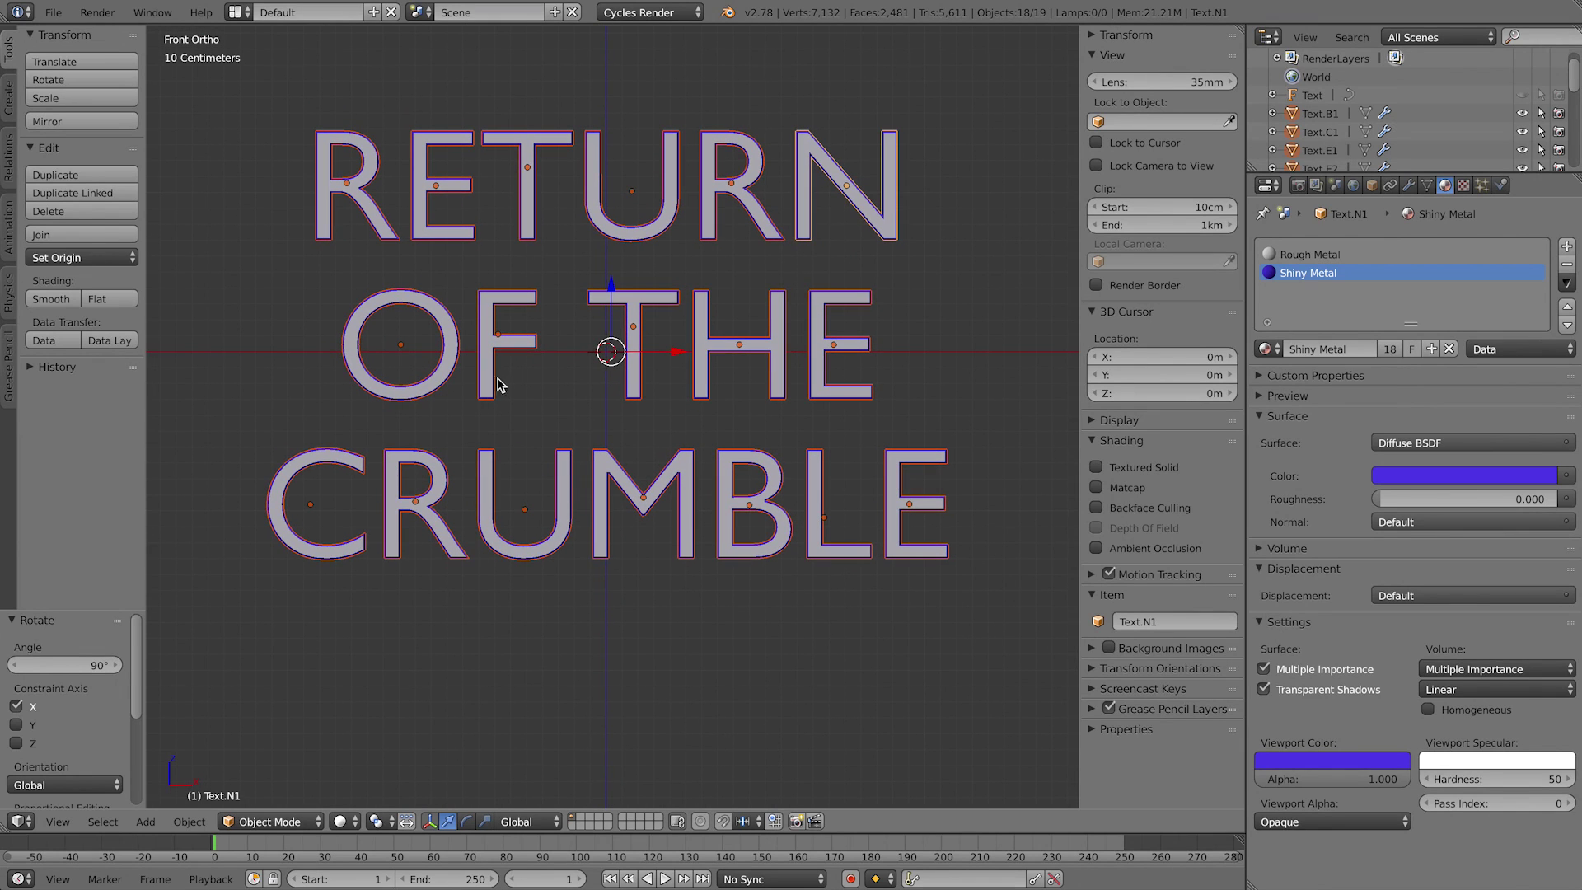
{"action": "key", "text": "a"}
{"action": "left_click_drag", "start_coordinate": [246, 436], "coordinate": [974, 609]}
{"action": "left_click_drag", "start_coordinate": [629, 443], "coordinate": [629, 404]}
Step: Select only the OF THE letters and scale them down to about 0.7
{"action": "key", "text": "a"}
{"action": "left_click_drag", "start_coordinate": [320, 272], "coordinate": [869, 389]}
{"action": "key", "text": "s"}
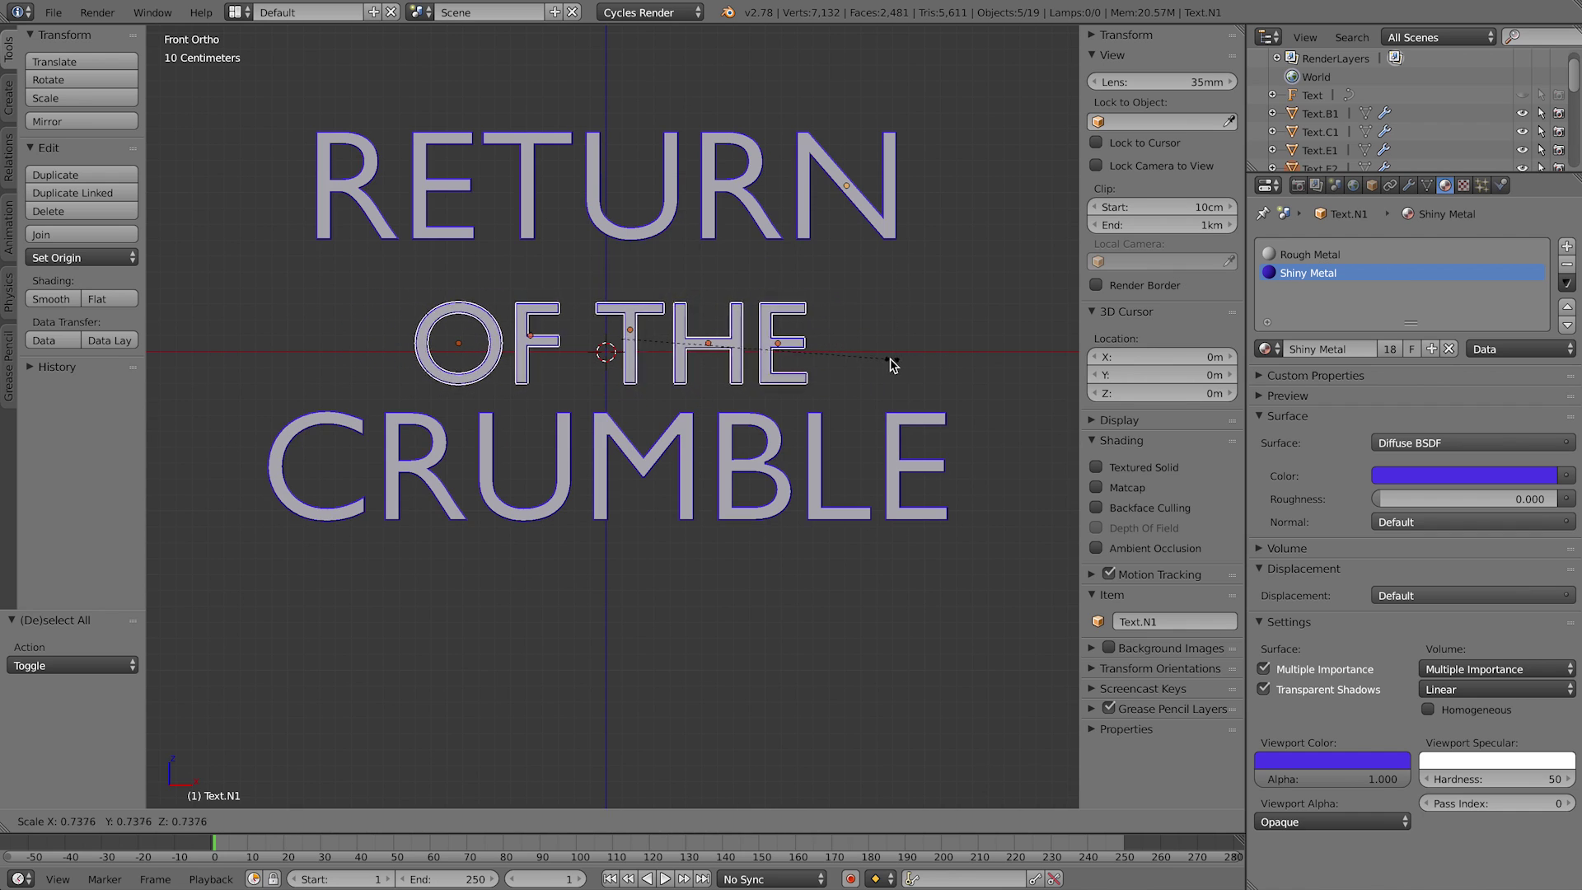
{"action": "left_click", "coordinate": [884, 364]}
Step: Select only the RETURN letters and move them about 16.7 cm down along Z, closer to OF THE
{"action": "key", "text": "a"}
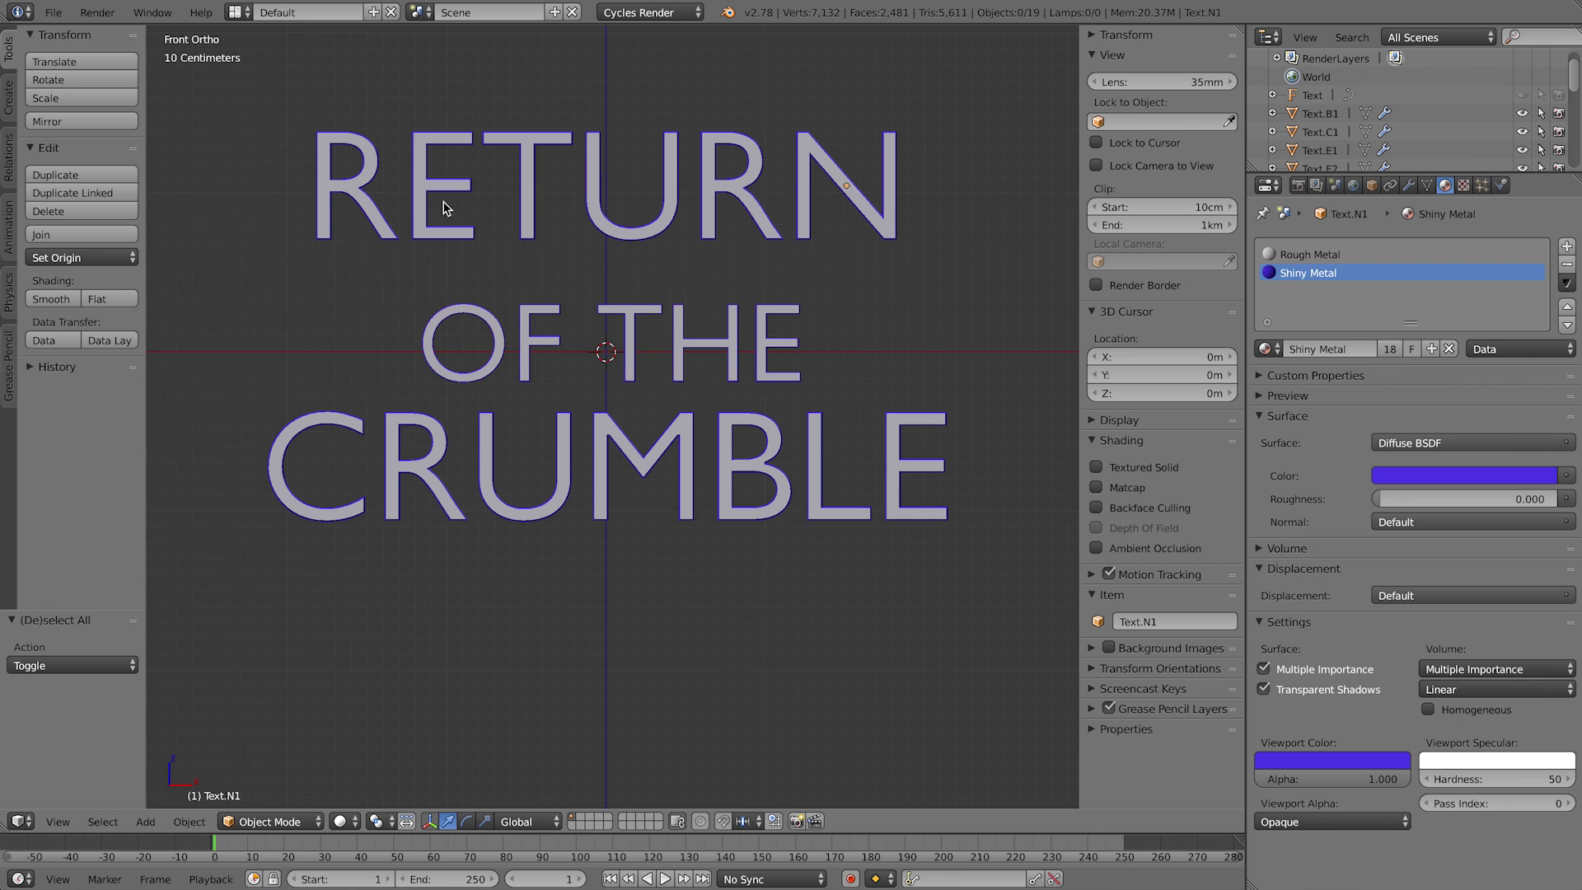
{"action": "key", "text": "b"}
{"action": "left_click_drag", "start_coordinate": [284, 104], "coordinate": [915, 262]}
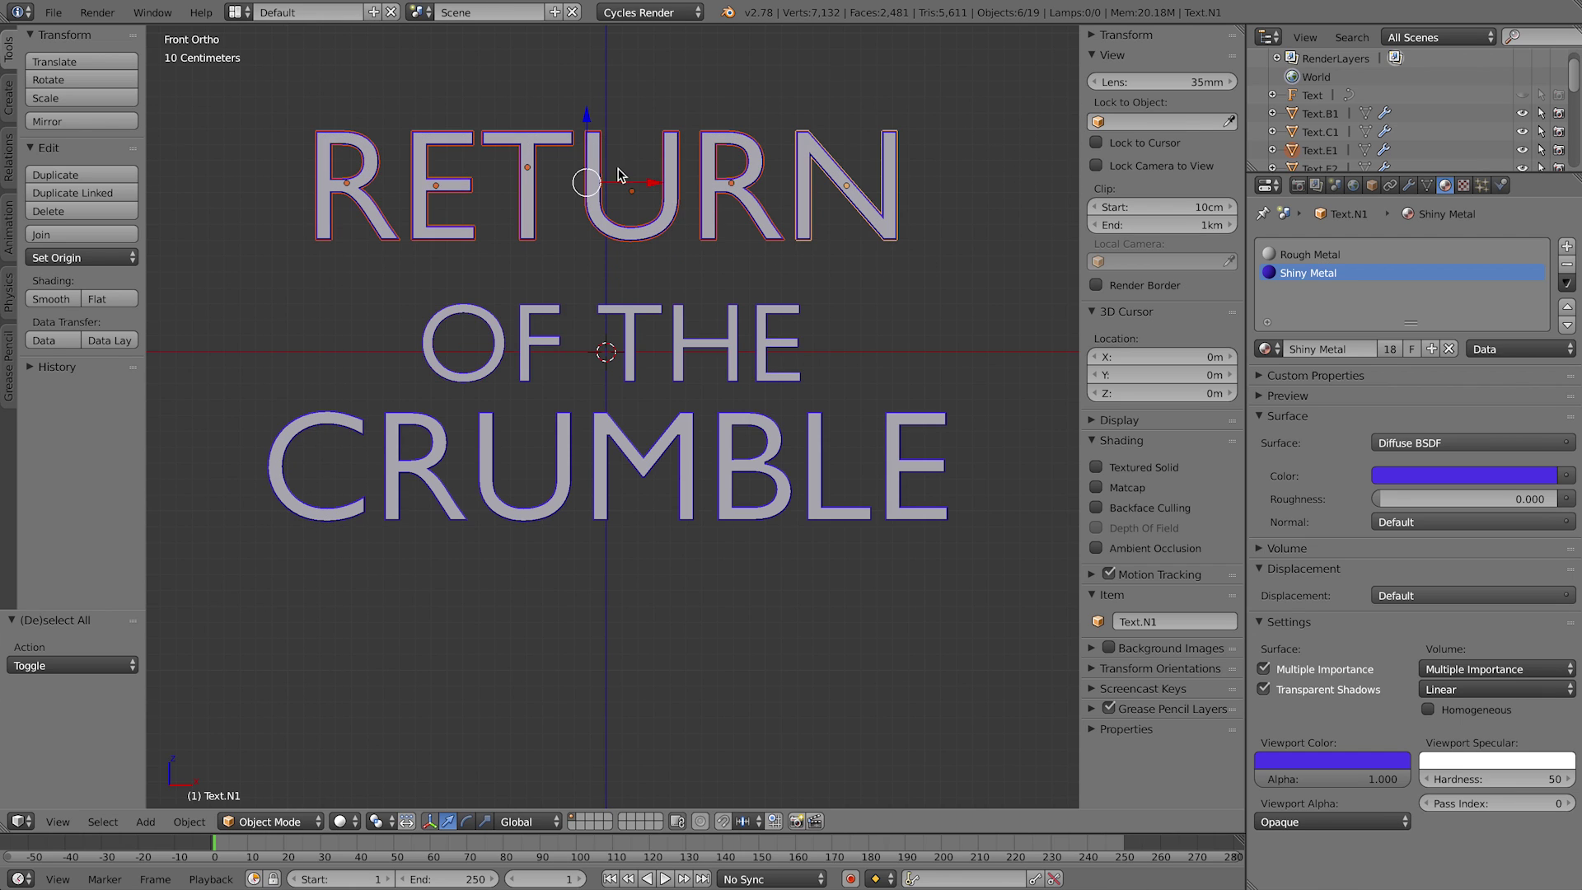
{"action": "left_click_drag", "start_coordinate": [582, 128], "coordinate": [593, 154]}
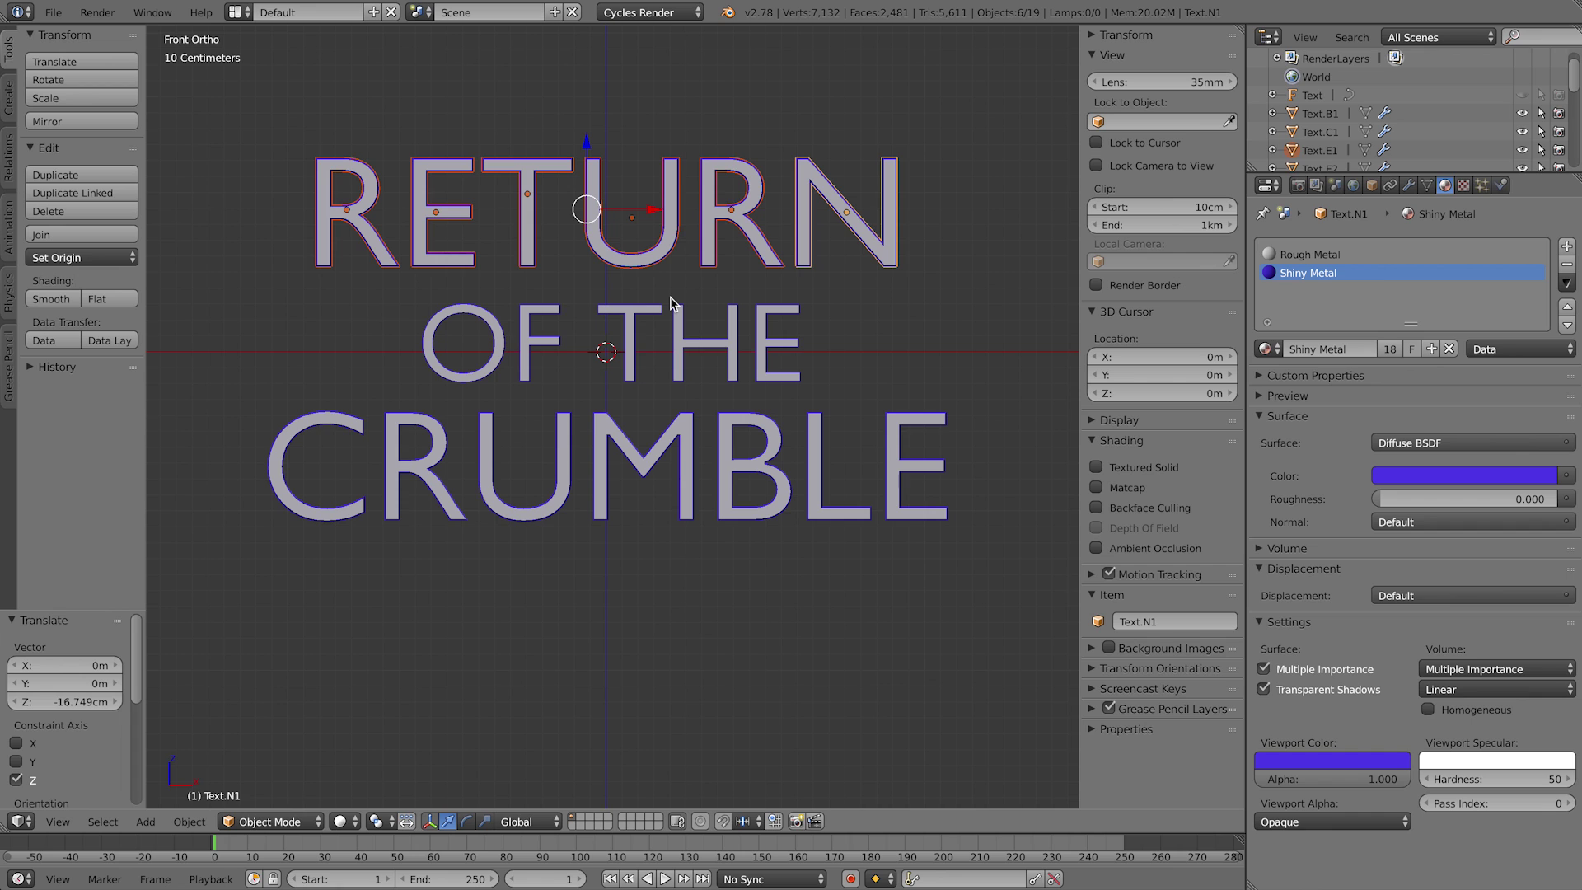
Step: Select all the letters and apply their rotation and scale
{"action": "key", "text": "a"}
{"action": "key", "text": "a"}
{"action": "key", "text": "ctrl+a"}
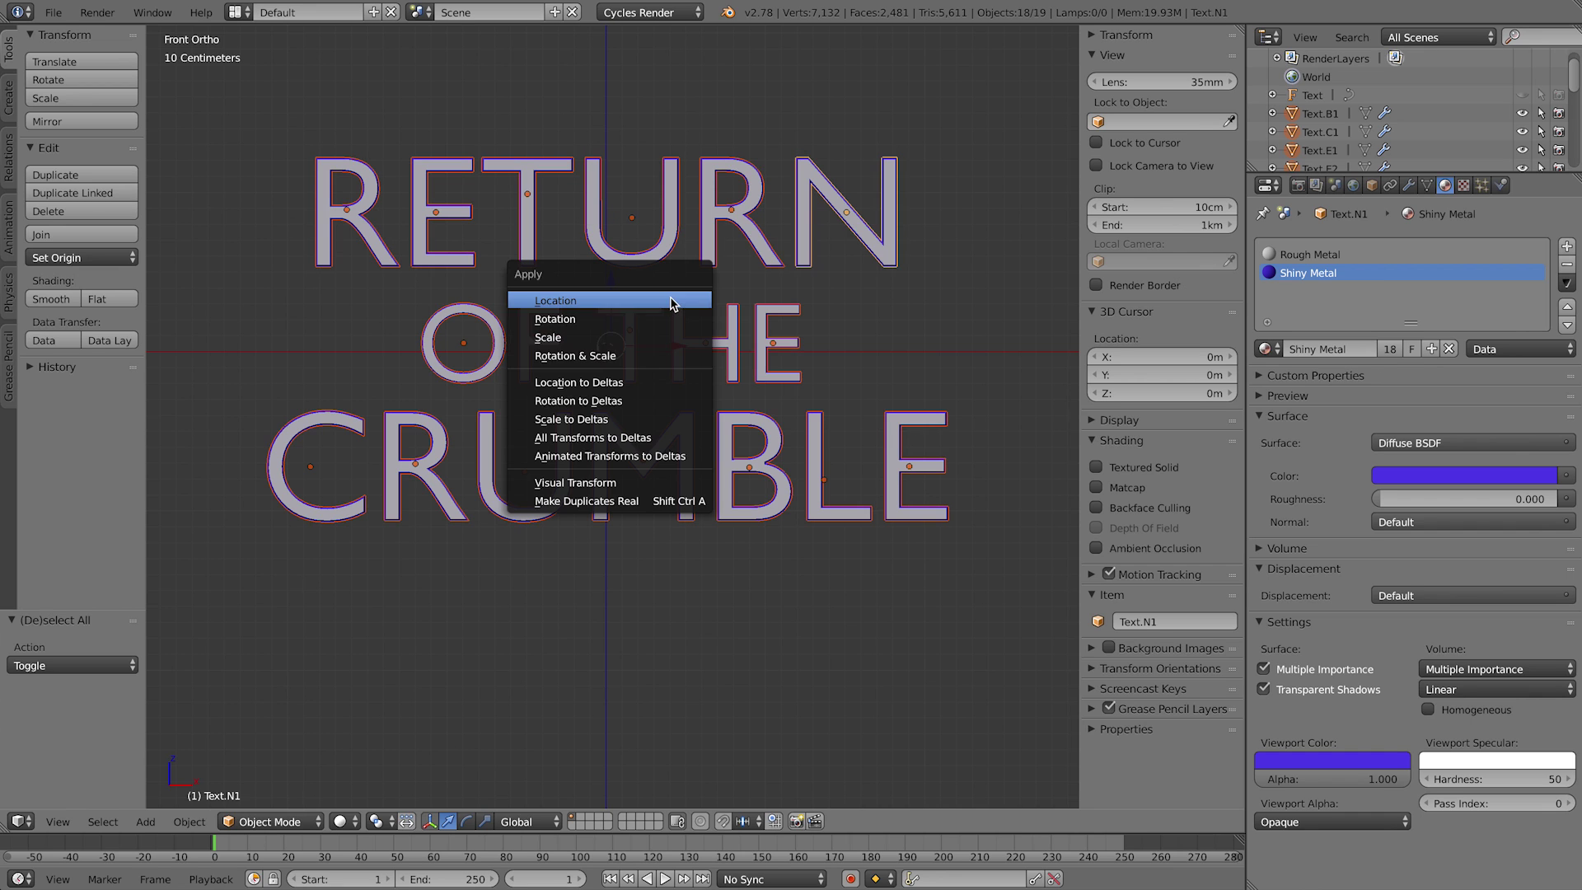
{"action": "left_click", "coordinate": [575, 355]}
{"action": "middle_click_drag", "start_coordinate": [621, 346], "coordinate": [654, 261]}
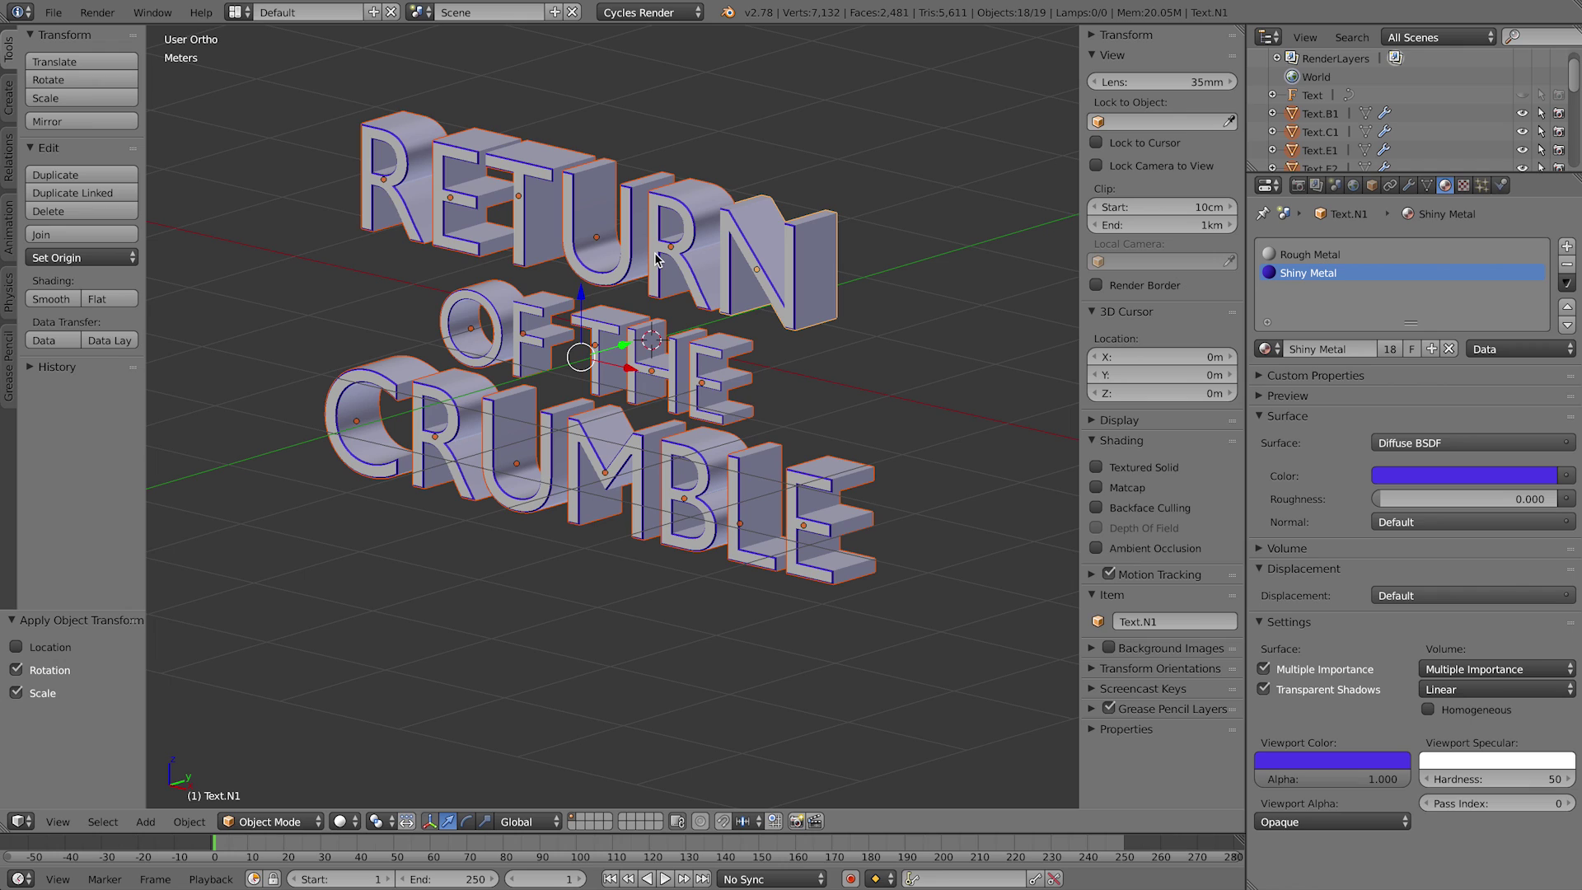
Step: Switch to the Compositing screen layout and bring the World shader nodes into view
{"action": "left_click", "coordinate": [237, 12]}
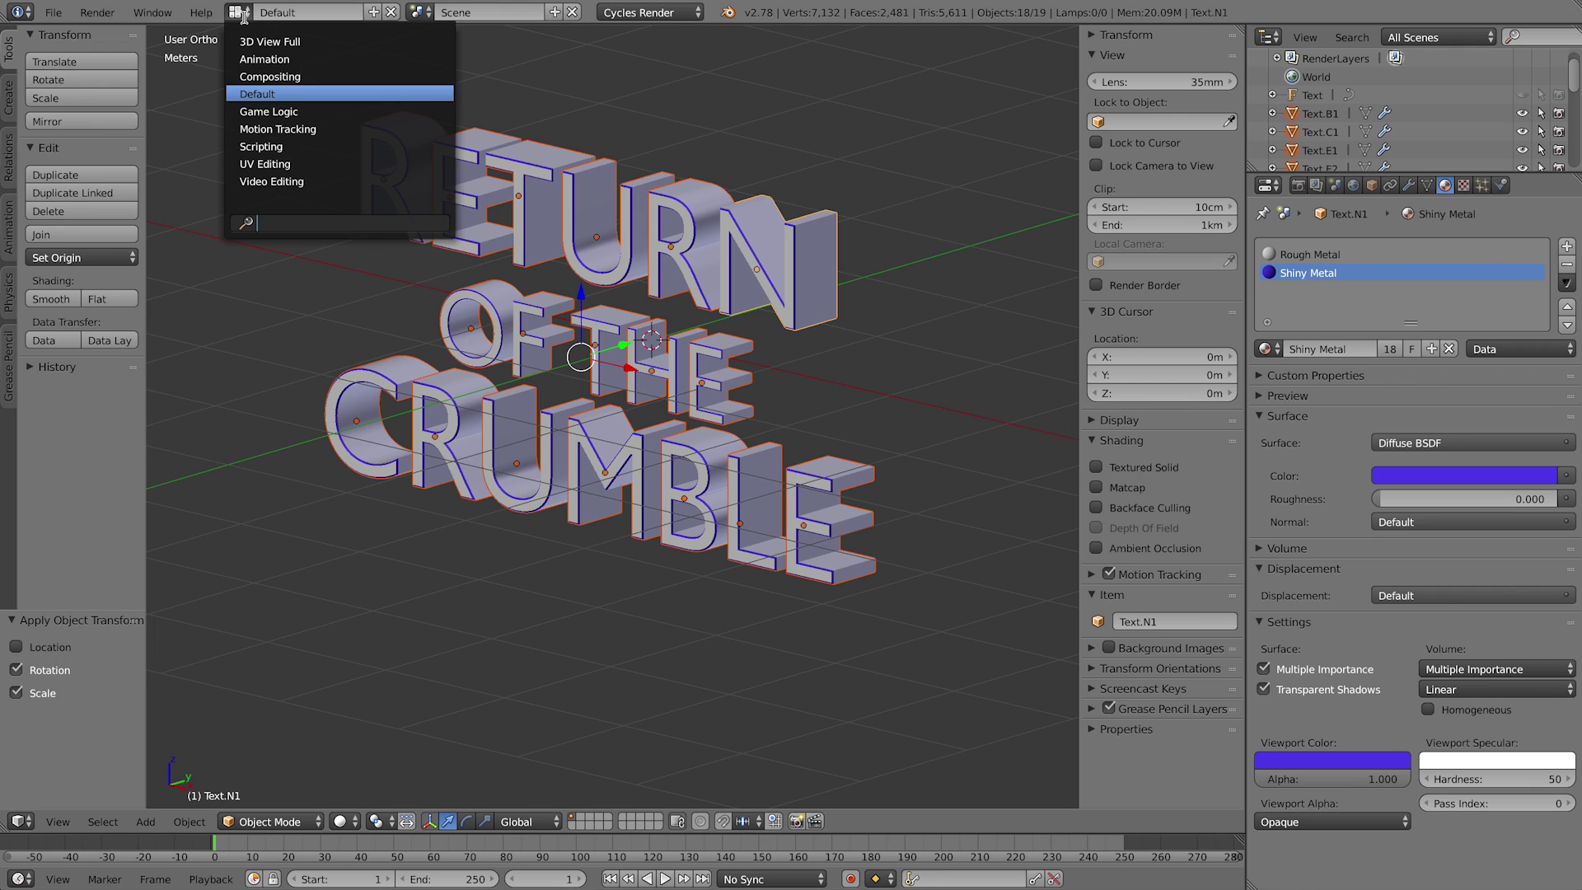
{"action": "left_click", "coordinate": [282, 81]}
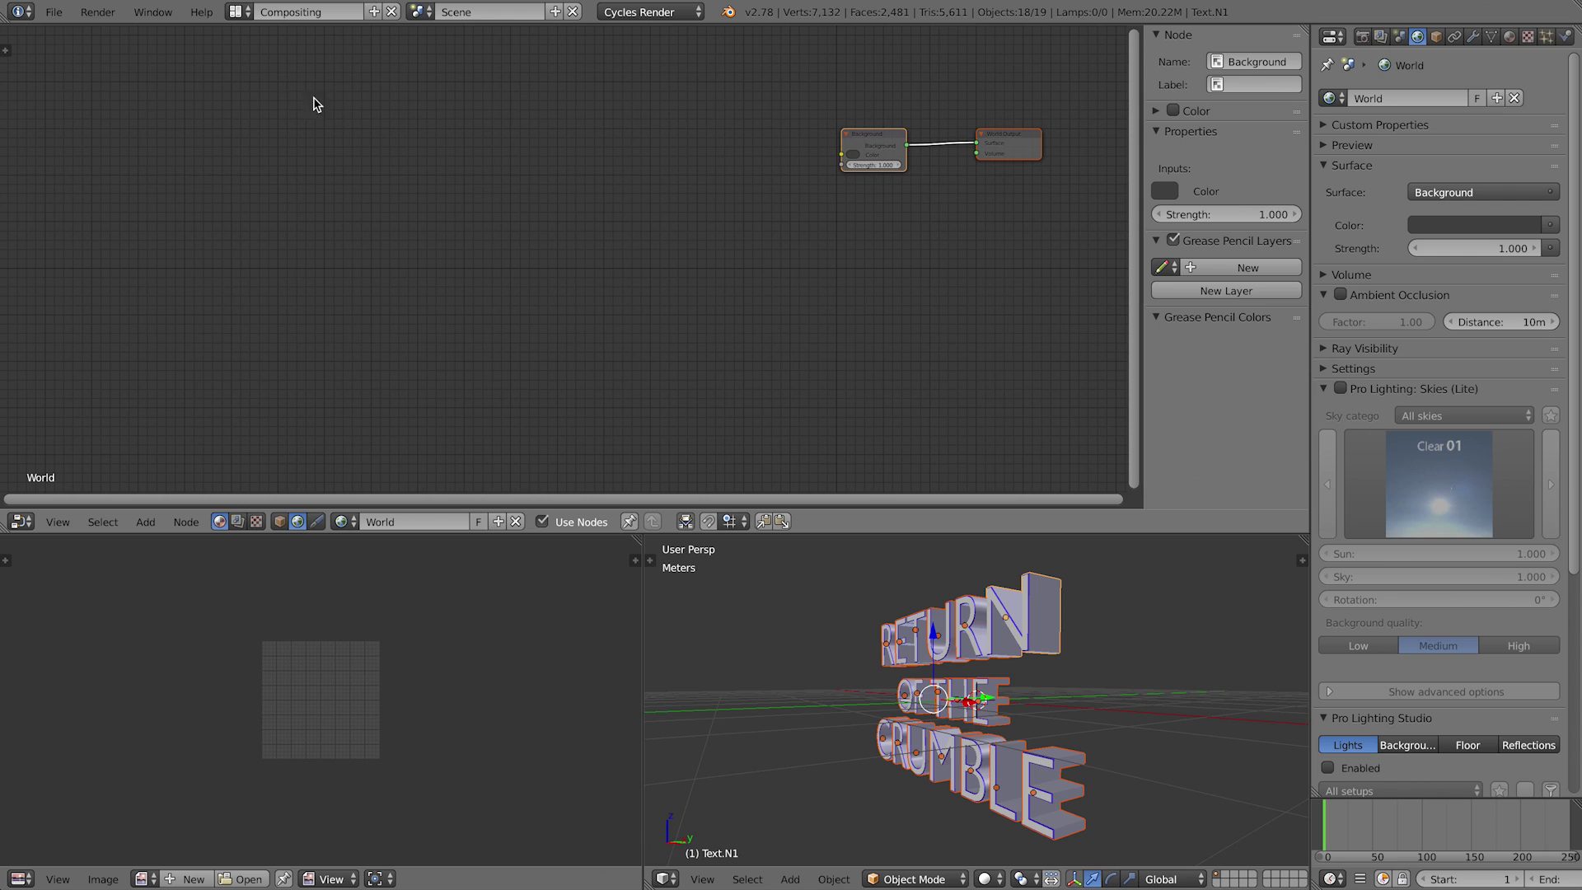
{"action": "middle_click_drag", "start_coordinate": [788, 239], "coordinate": [671, 305]}
{"action": "scroll", "coordinate": [552, 228], "scroll_direction": "up", "scroll_amount": 1}
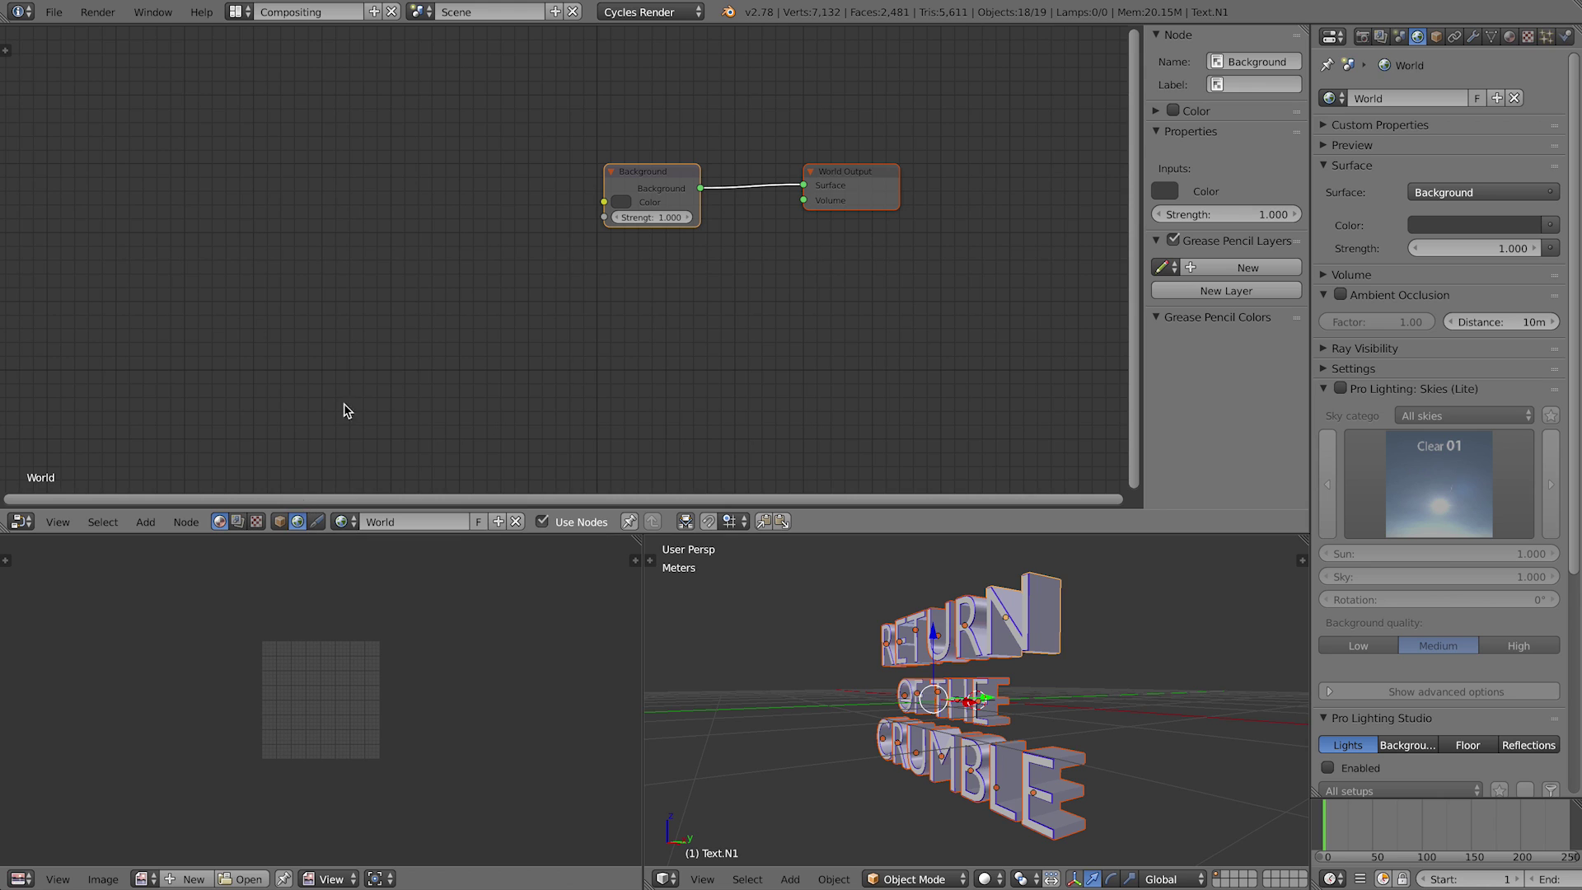
Step: Check in the user preferences whether the Node Wrangler add-on is enabled, leaving the settings as they are
{"action": "left_click", "coordinate": [54, 13]}
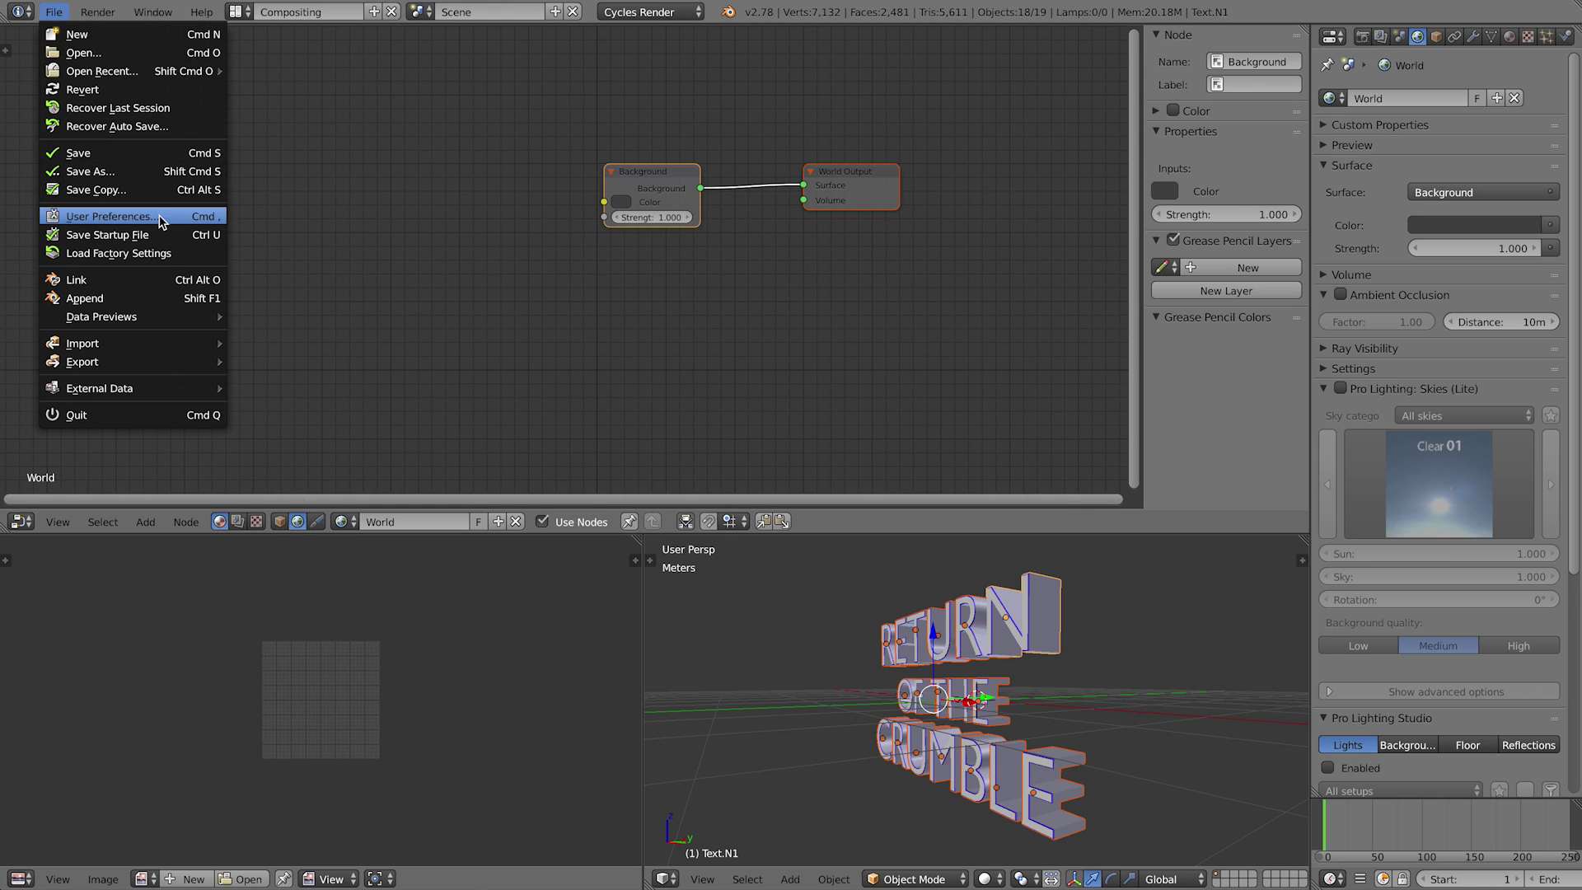
{"action": "left_click", "coordinate": [112, 216]}
{"action": "left_click_drag", "start_coordinate": [200, 2], "coordinate": [494, 88]}
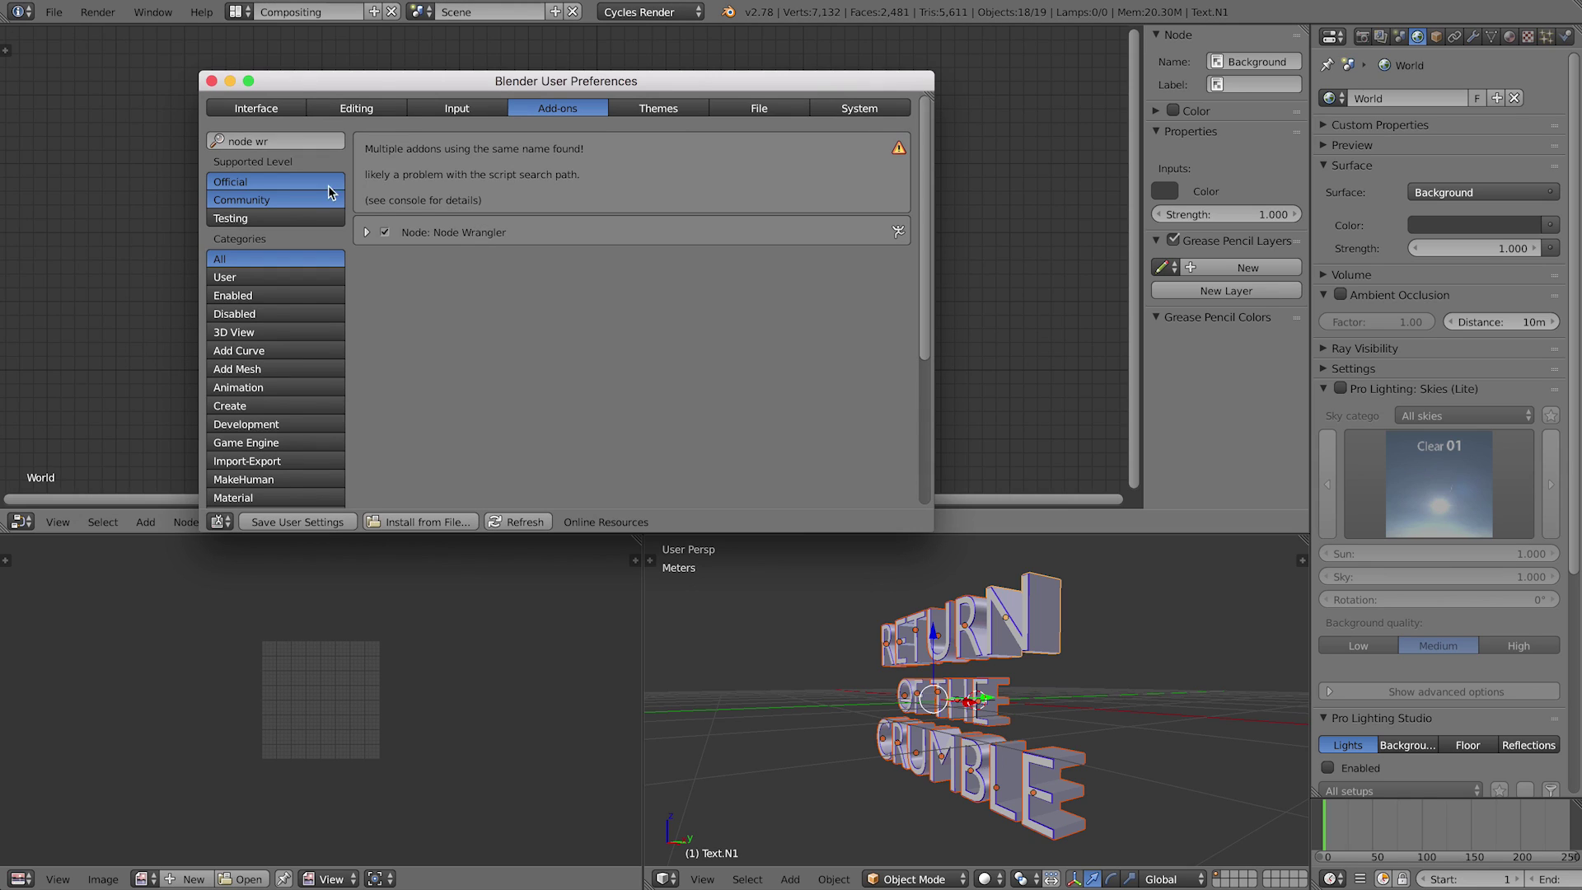
{"action": "left_click", "coordinate": [212, 81]}
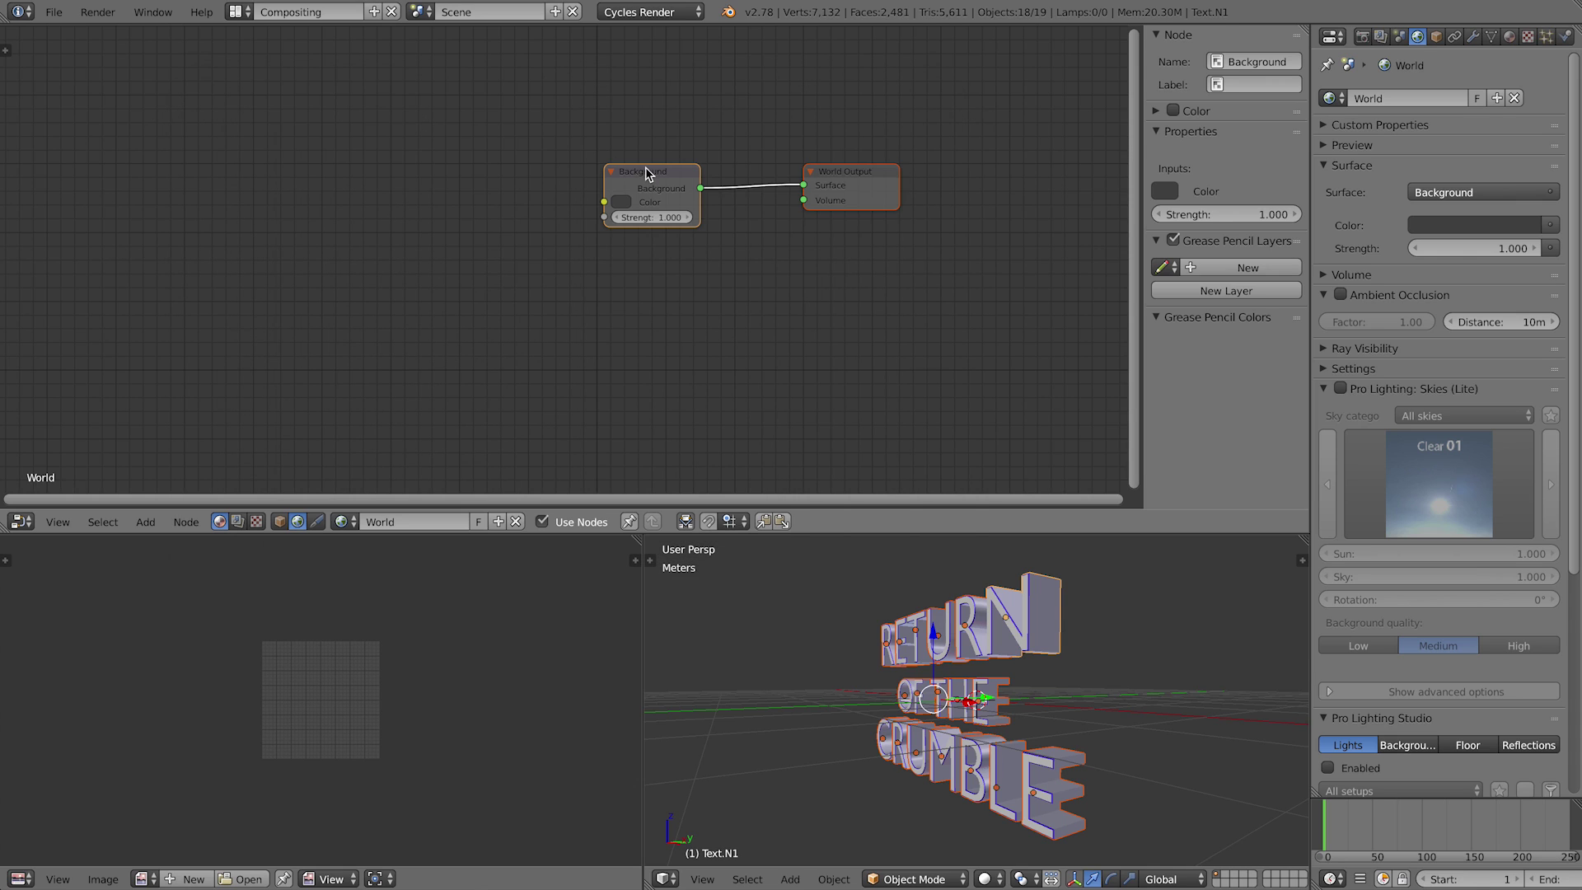
Step: Add a connected Environment Texture, Mapping and Texture Coordinate setup to the World's Background node with Node Wrangler
{"action": "left_click", "coordinate": [646, 174]}
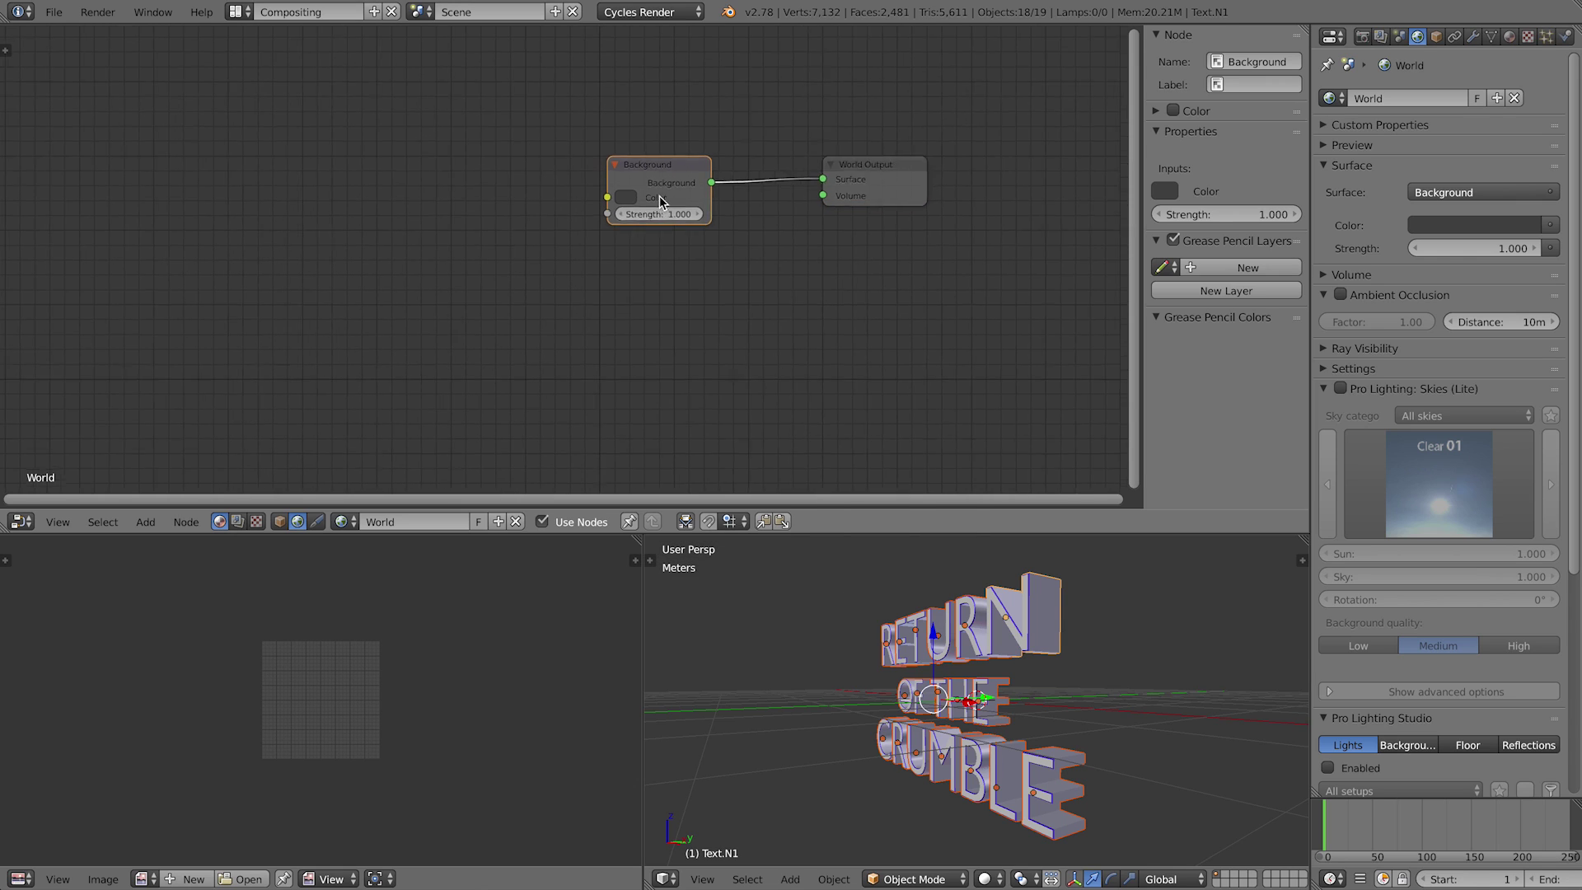
{"action": "scroll", "coordinate": [659, 196], "scroll_direction": "up", "scroll_amount": 2}
{"action": "key", "text": "ctrl+t"}
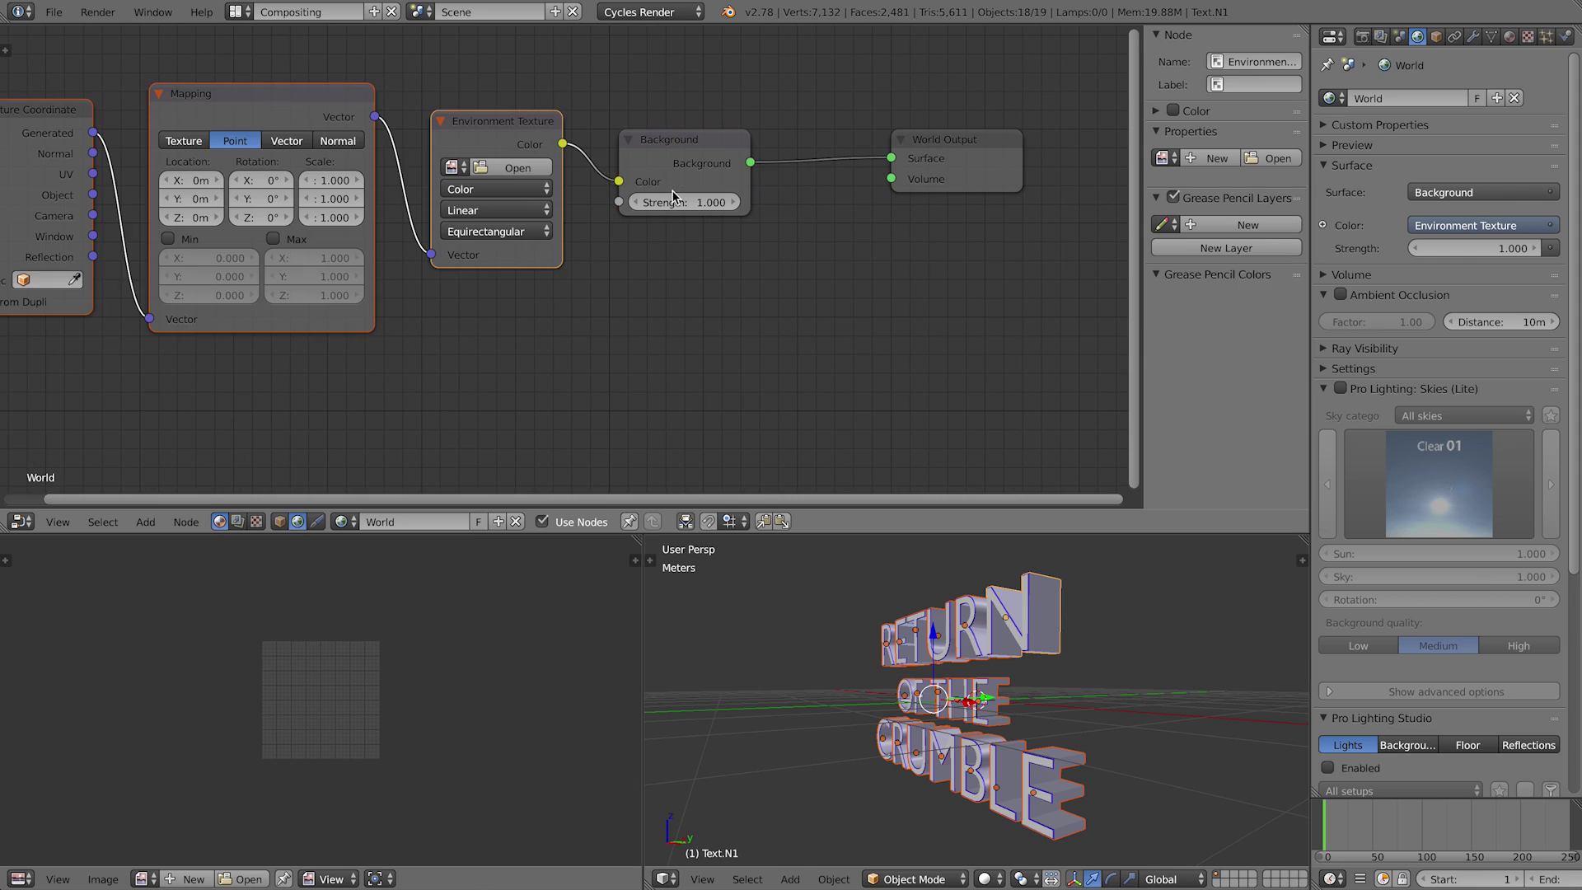
{"action": "scroll", "coordinate": [729, 262], "scroll_direction": "up", "scroll_amount": 4, "text": "ctrl"}
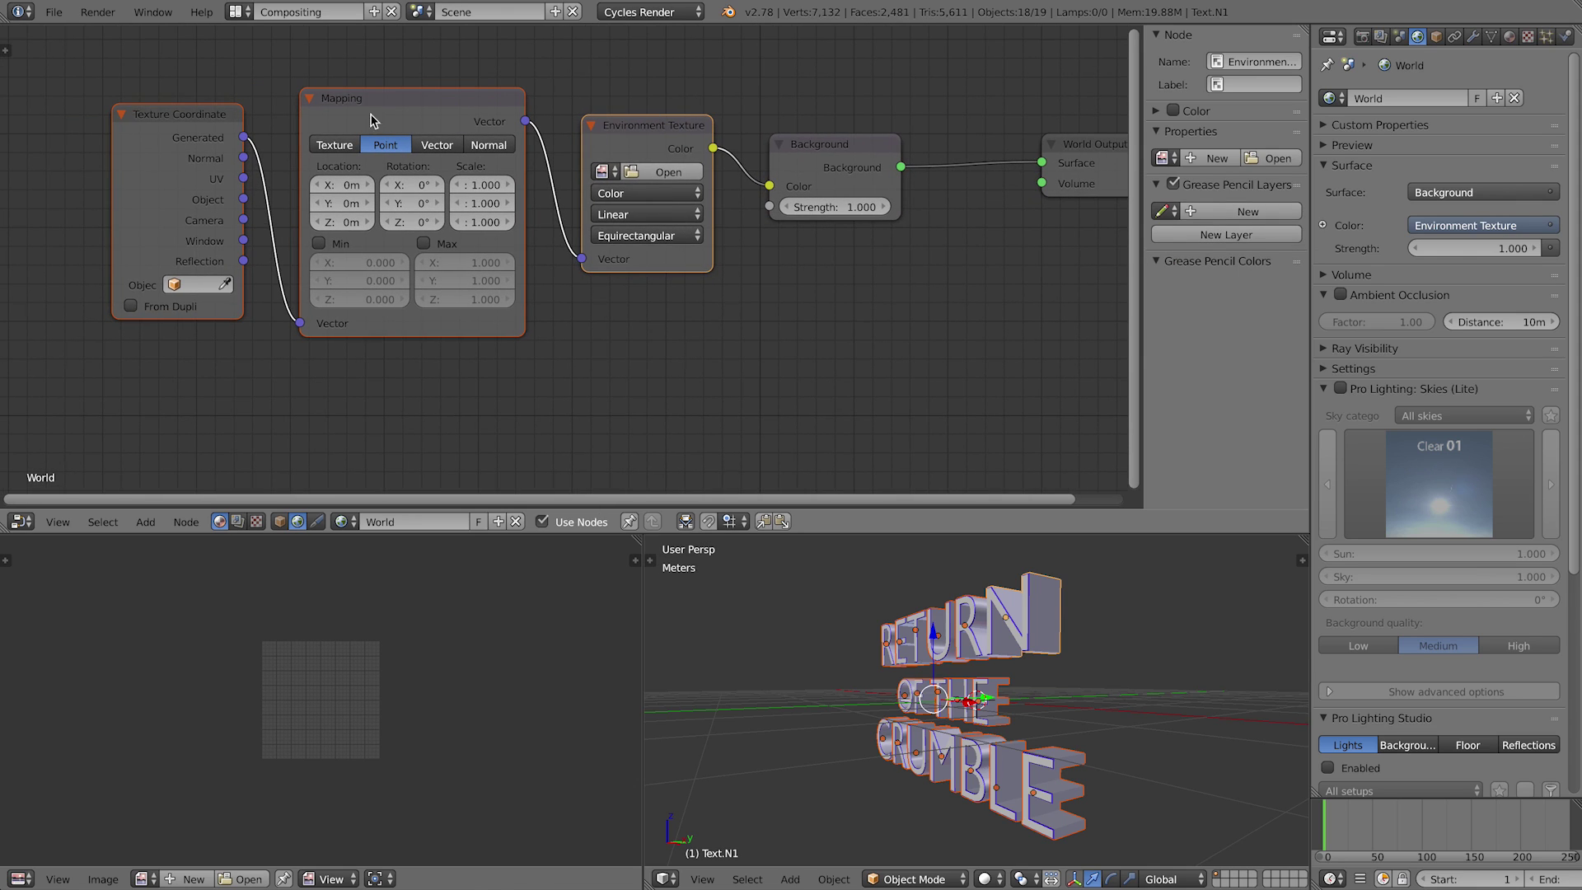
{"action": "left_click", "coordinate": [177, 129]}
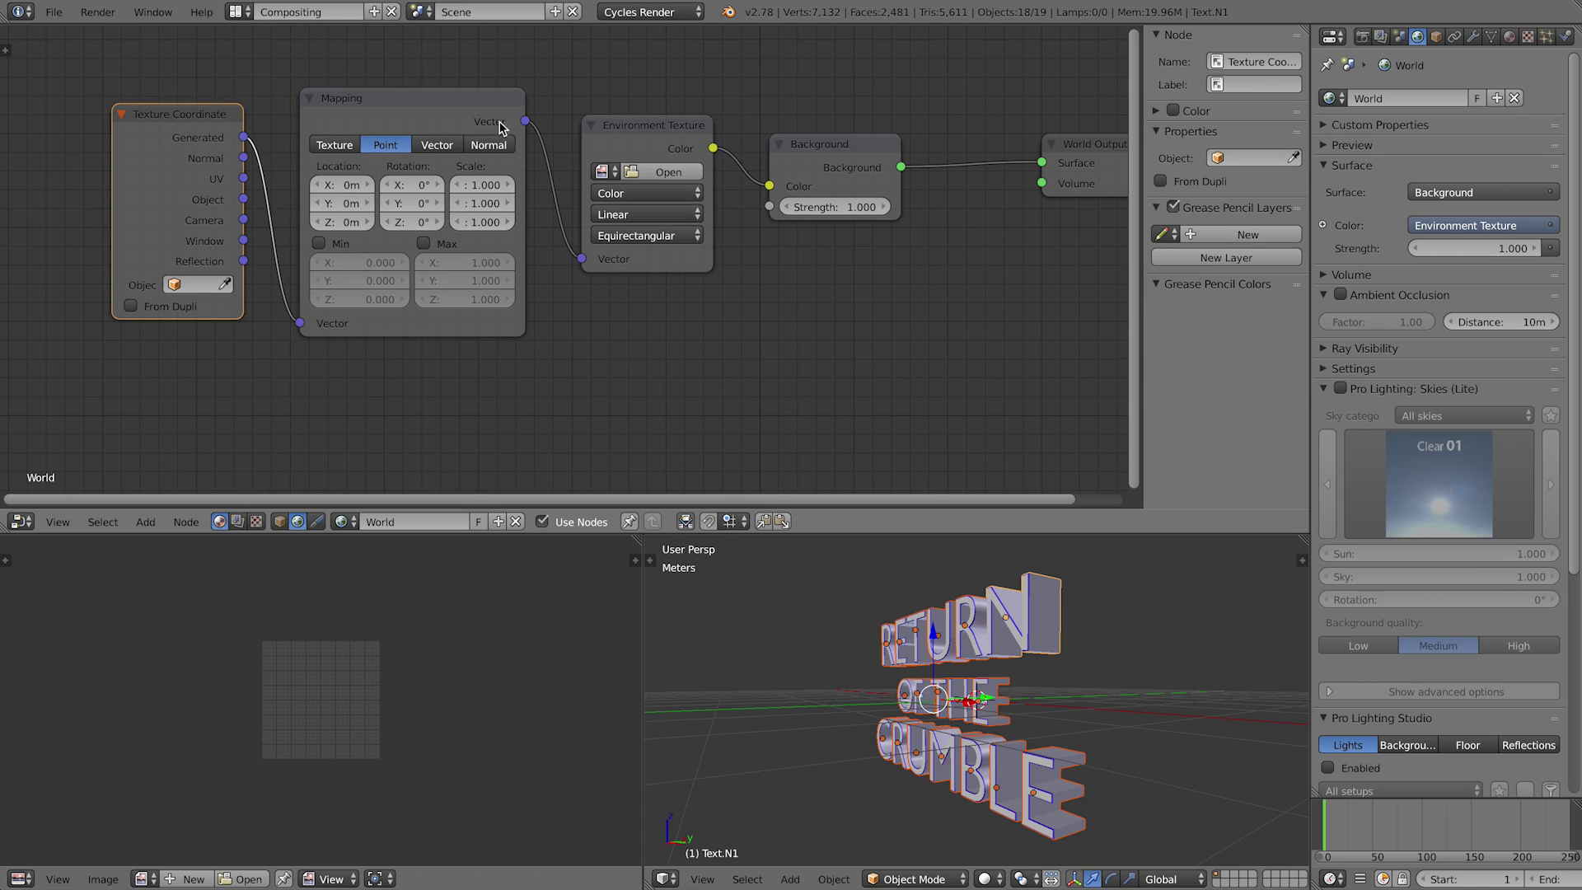
Step: Load OpenfootageNETgaragelow.hdr from the HDRs and Environments folder into the Environment Texture node
{"action": "left_click", "coordinate": [655, 173]}
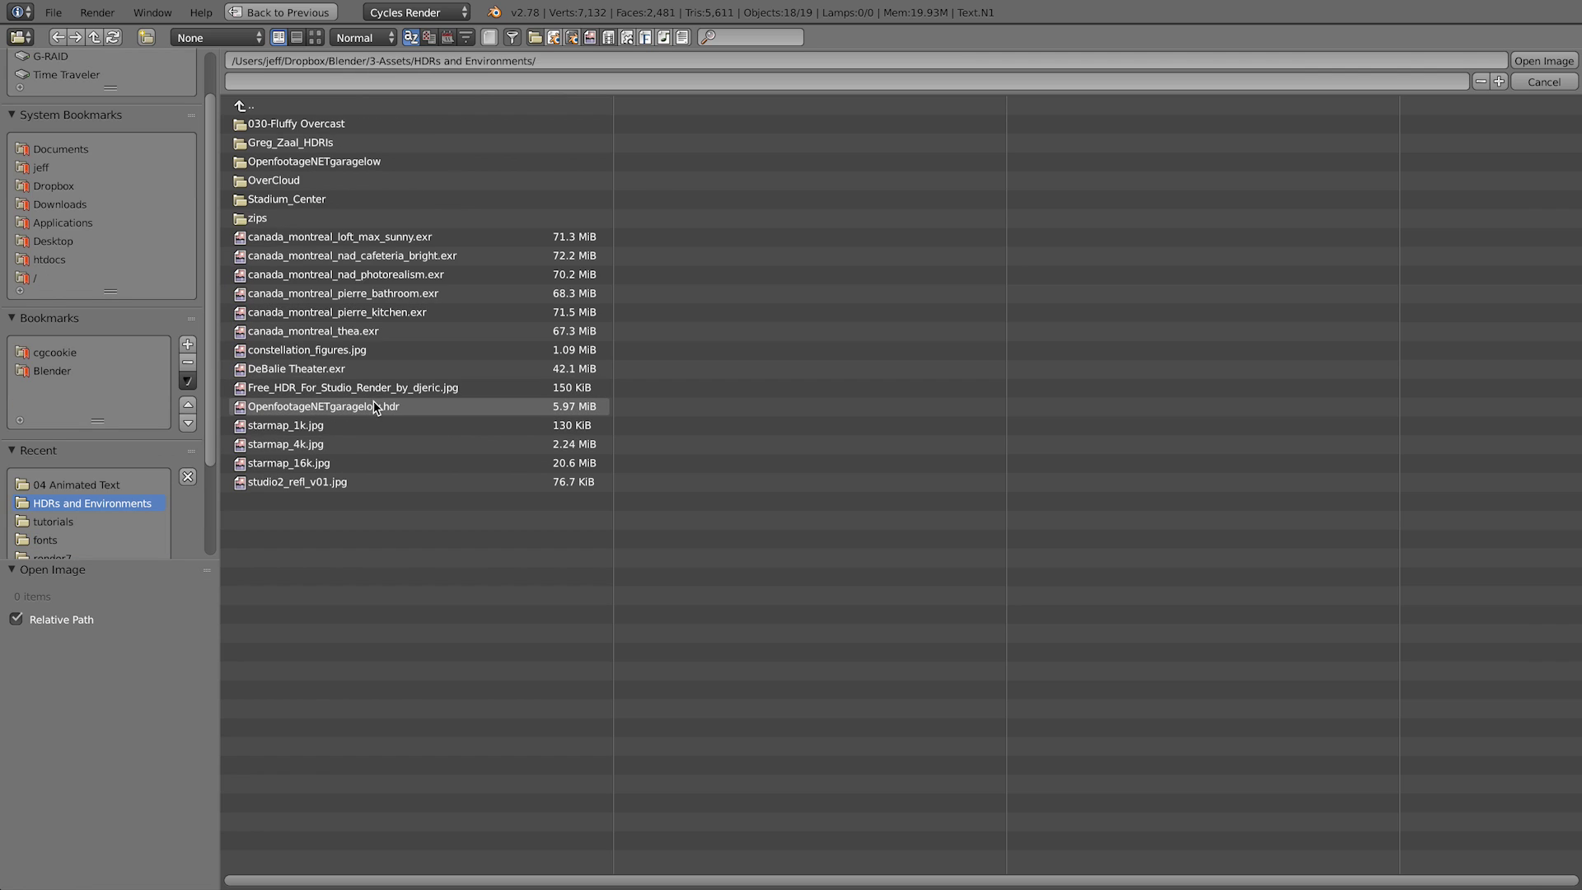
{"action": "left_click", "coordinate": [375, 409]}
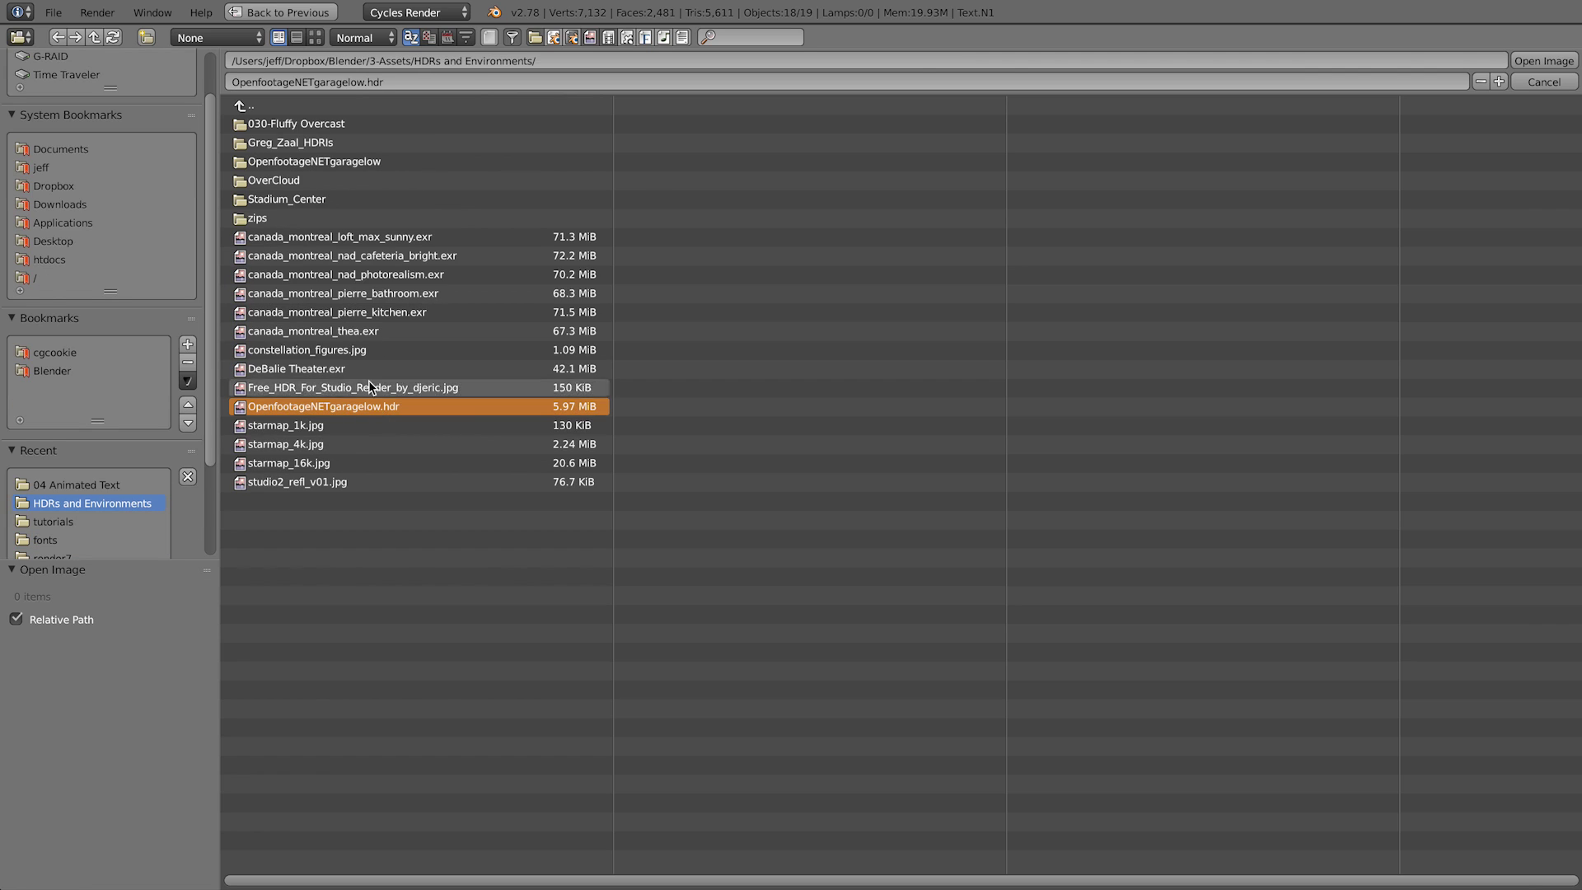
{"action": "left_click", "coordinate": [1542, 61]}
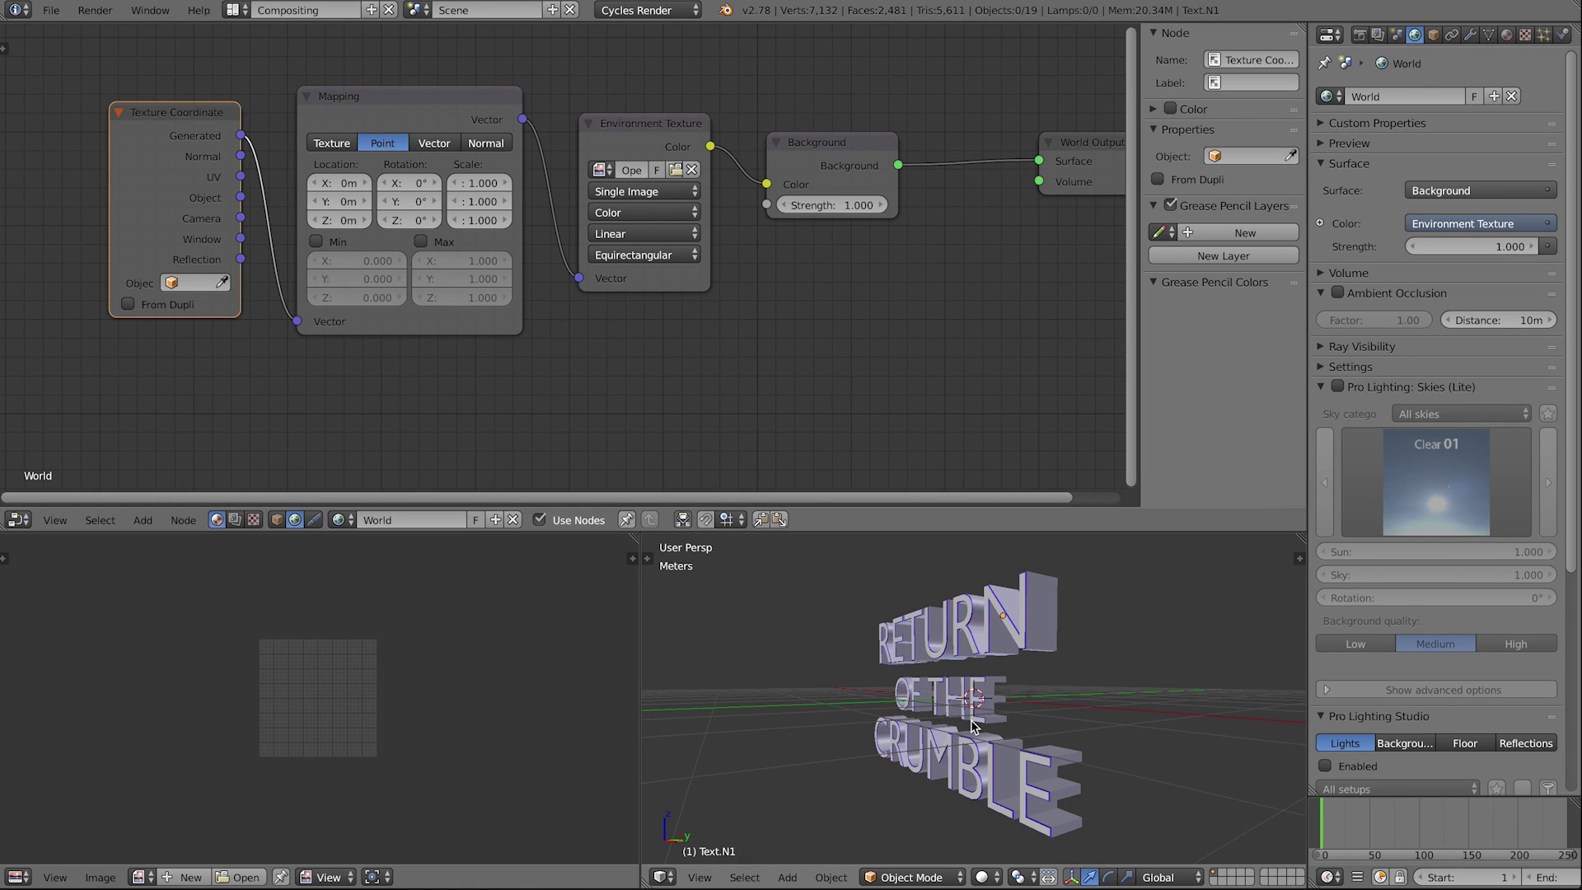
Step: Preview the title with the environment image in rendered shading and return to solid shading
{"action": "key", "text": "shift+z"}
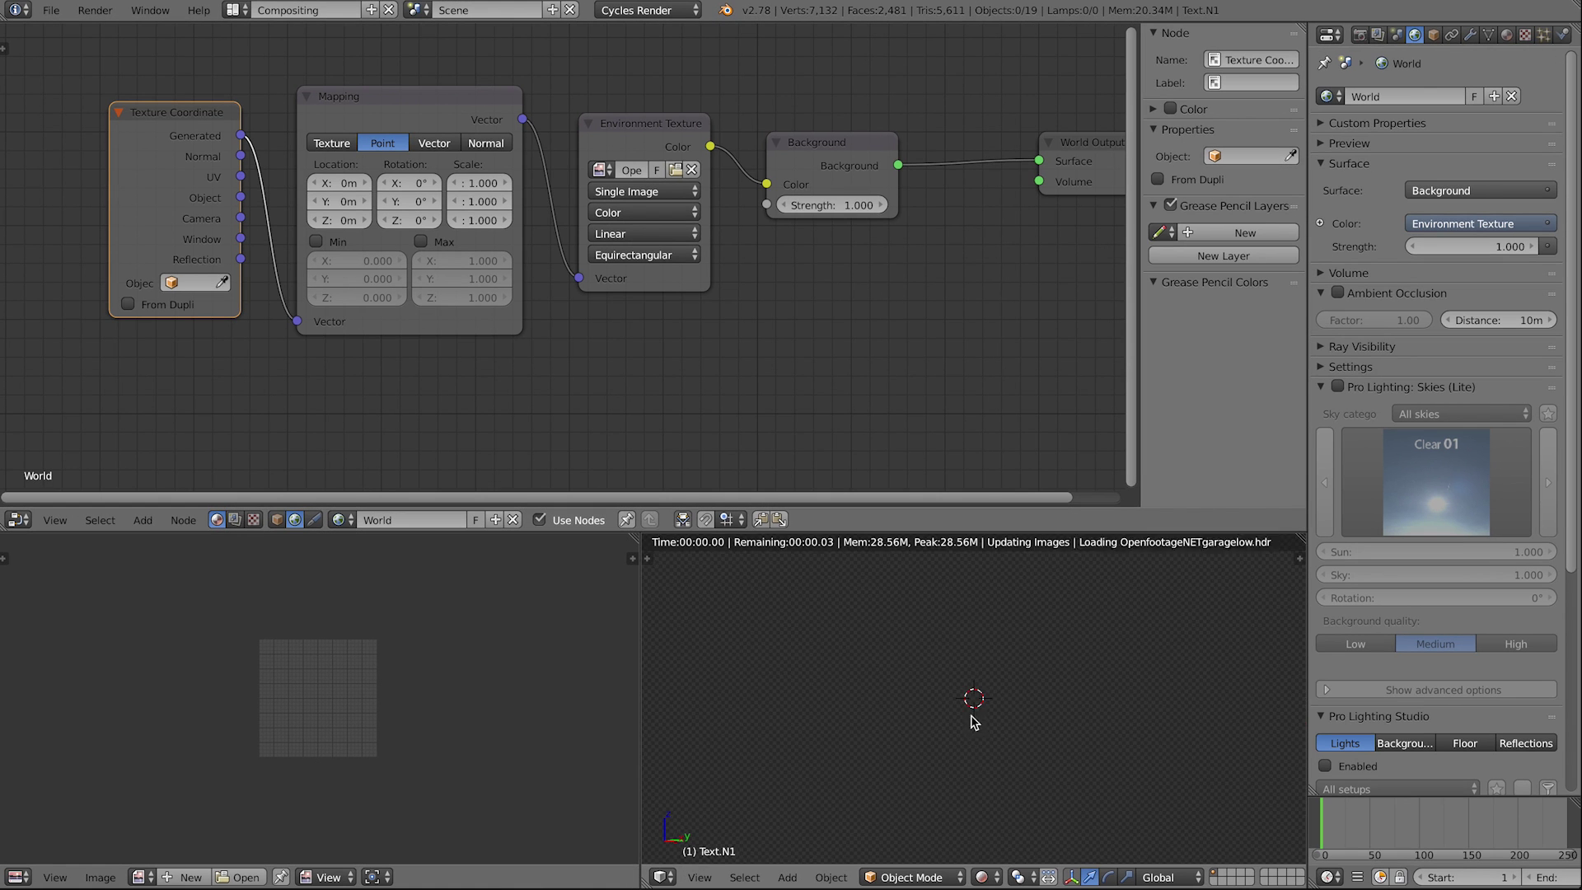
{"action": "mouse_move", "coordinate": [952, 696]}
{"action": "middle_mouse_down"}
{"action": "mouse_move", "coordinate": [1028, 677]}
{"action": "mouse_move", "coordinate": [986, 681]}
{"action": "mouse_move", "coordinate": [1013, 669]}
{"action": "middle_mouse_up"}
{"action": "key", "text": "shift+z"}
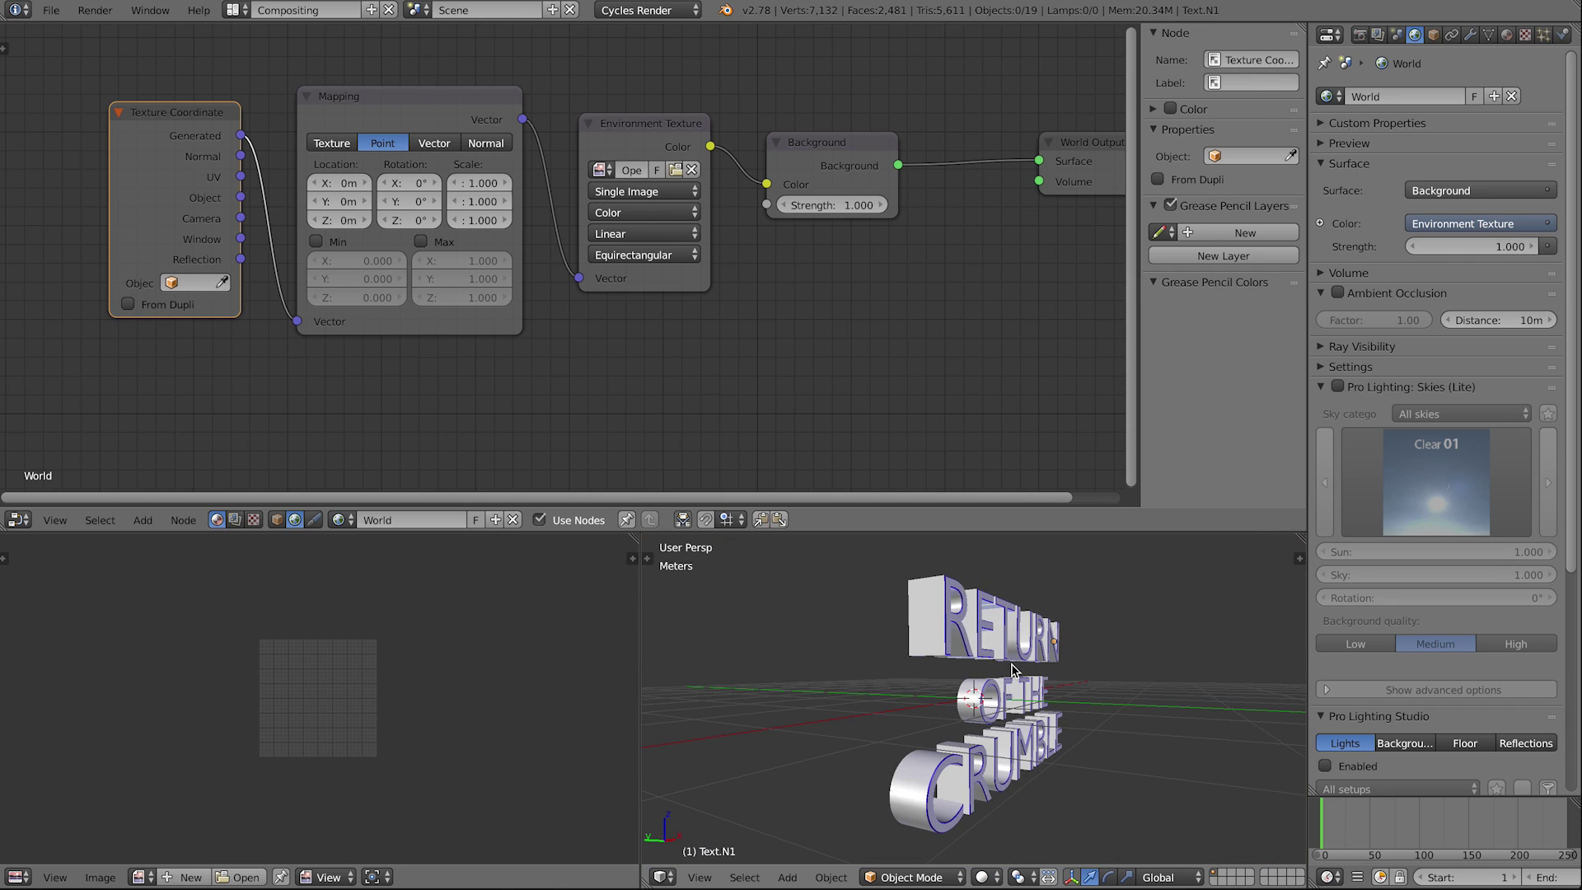
Step: Set the Mapping node's Z rotation to 90° and check the environment's orientation in a rendered preview
{"action": "left_click", "coordinate": [412, 221]}
{"action": "type", "text": "90"}
{"action": "key", "text": "Return"}
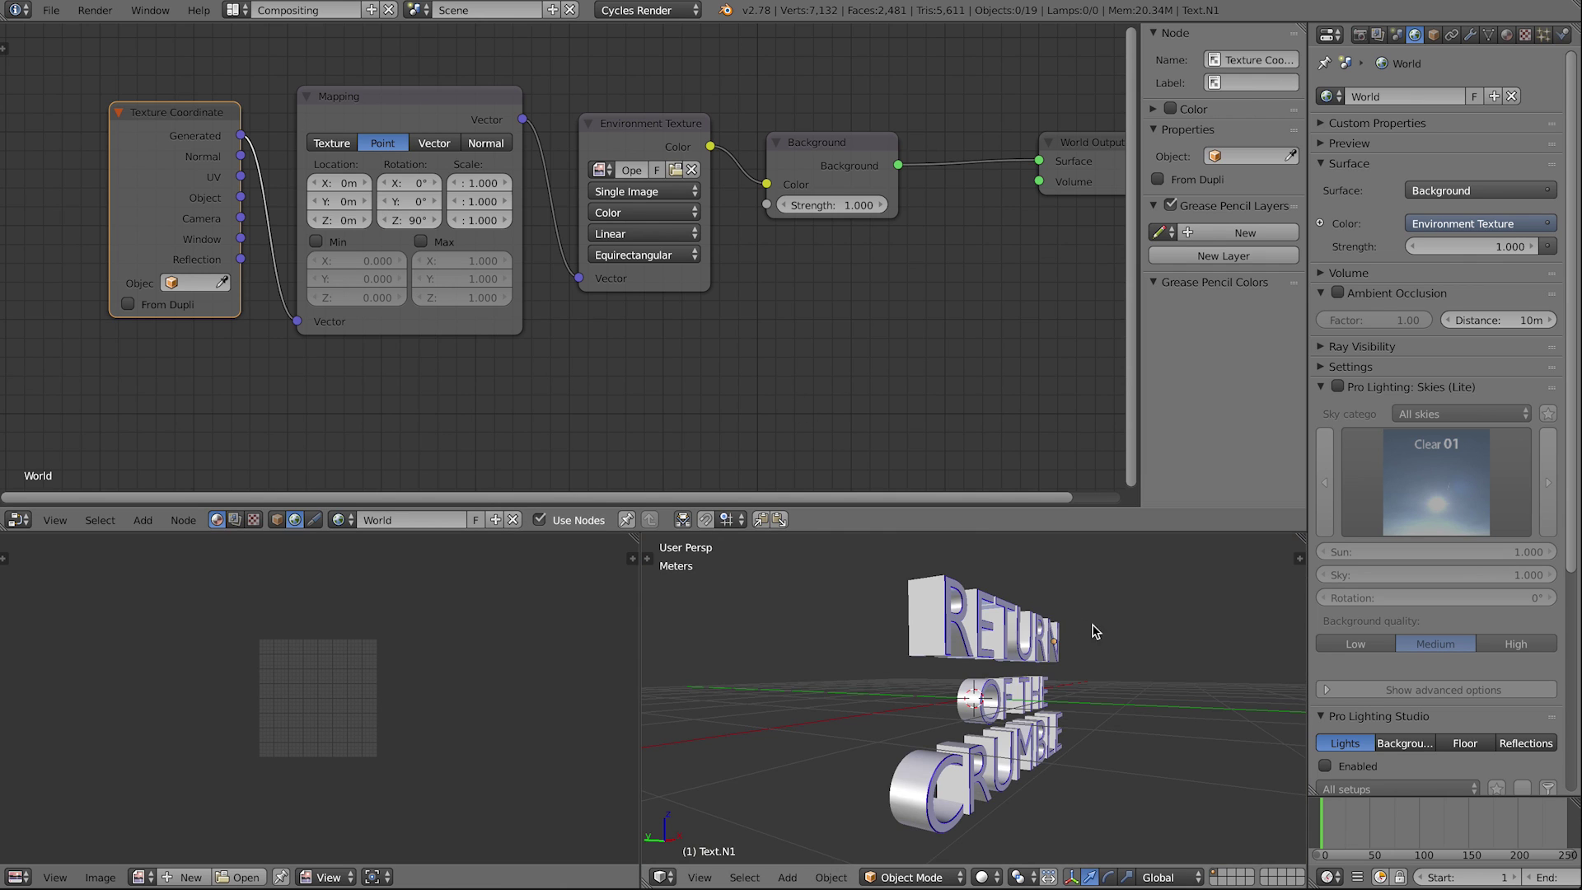
{"action": "key", "text": "shift+z"}
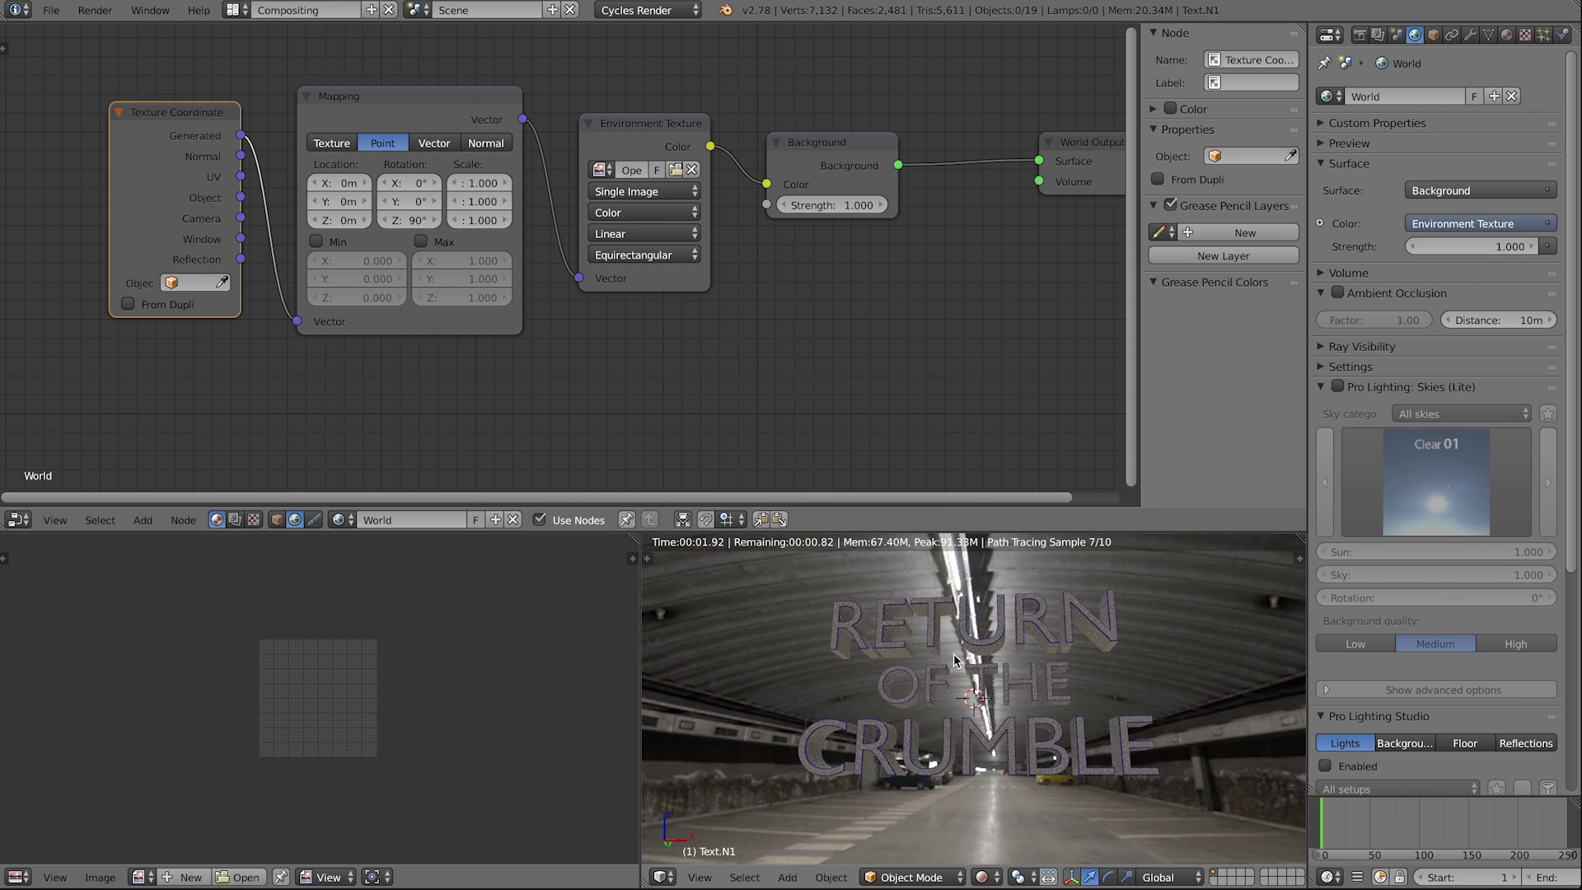
{"action": "key", "text": "shift+z"}
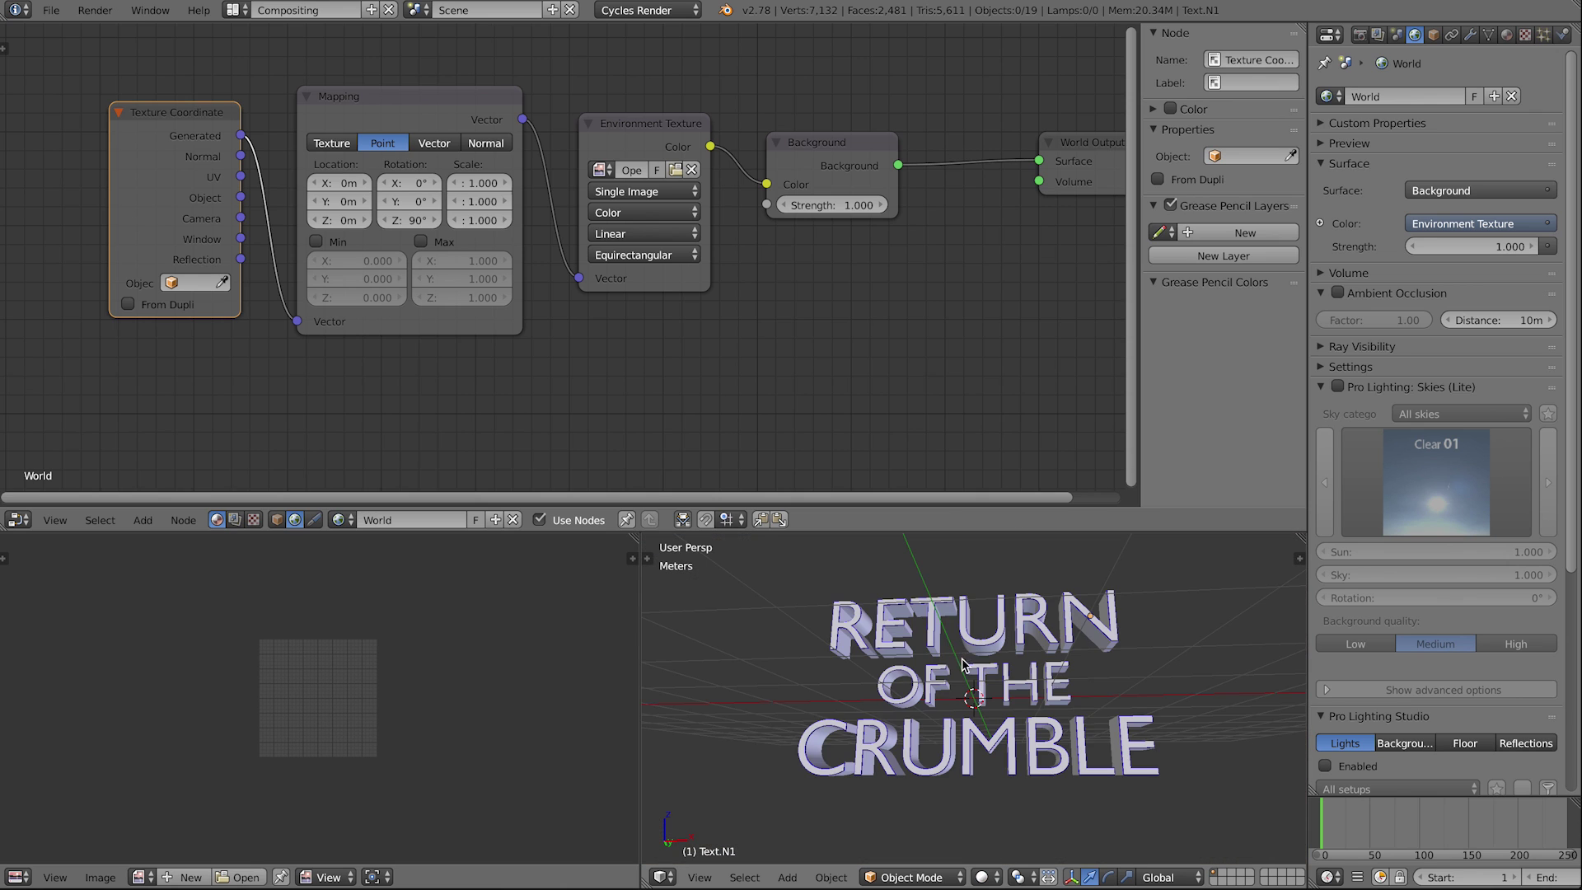
Step: Duplicate the World's Background node and place the copy directly below the original
{"action": "middle_click_drag", "start_coordinate": [962, 663], "coordinate": [977, 685]}
{"action": "middle_click_drag", "start_coordinate": [972, 381], "coordinate": [934, 378]}
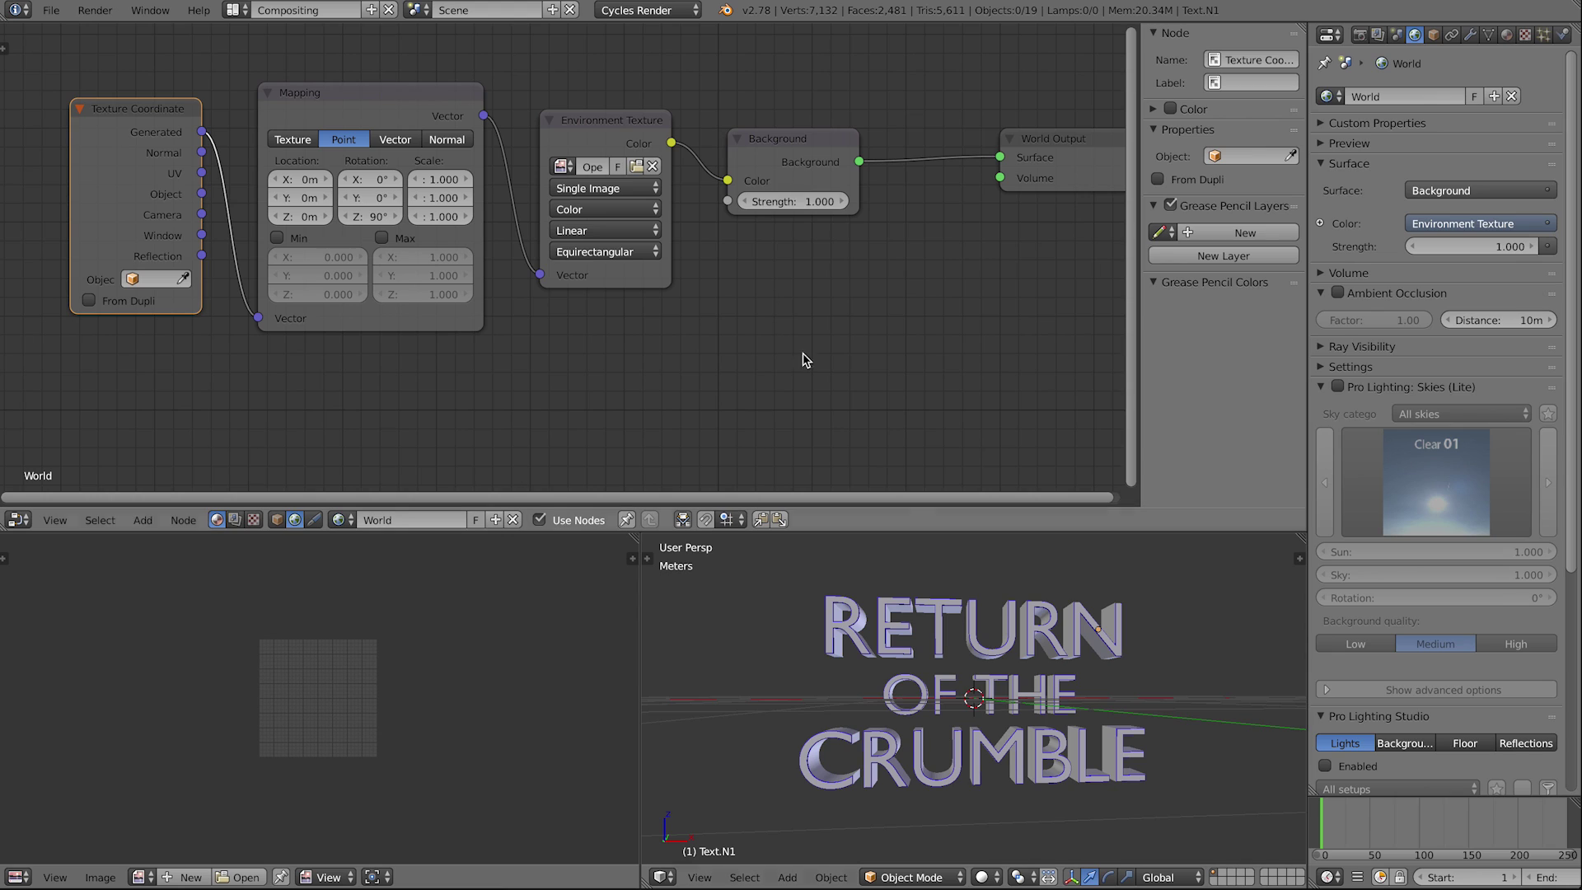
{"action": "left_click", "coordinate": [797, 150]}
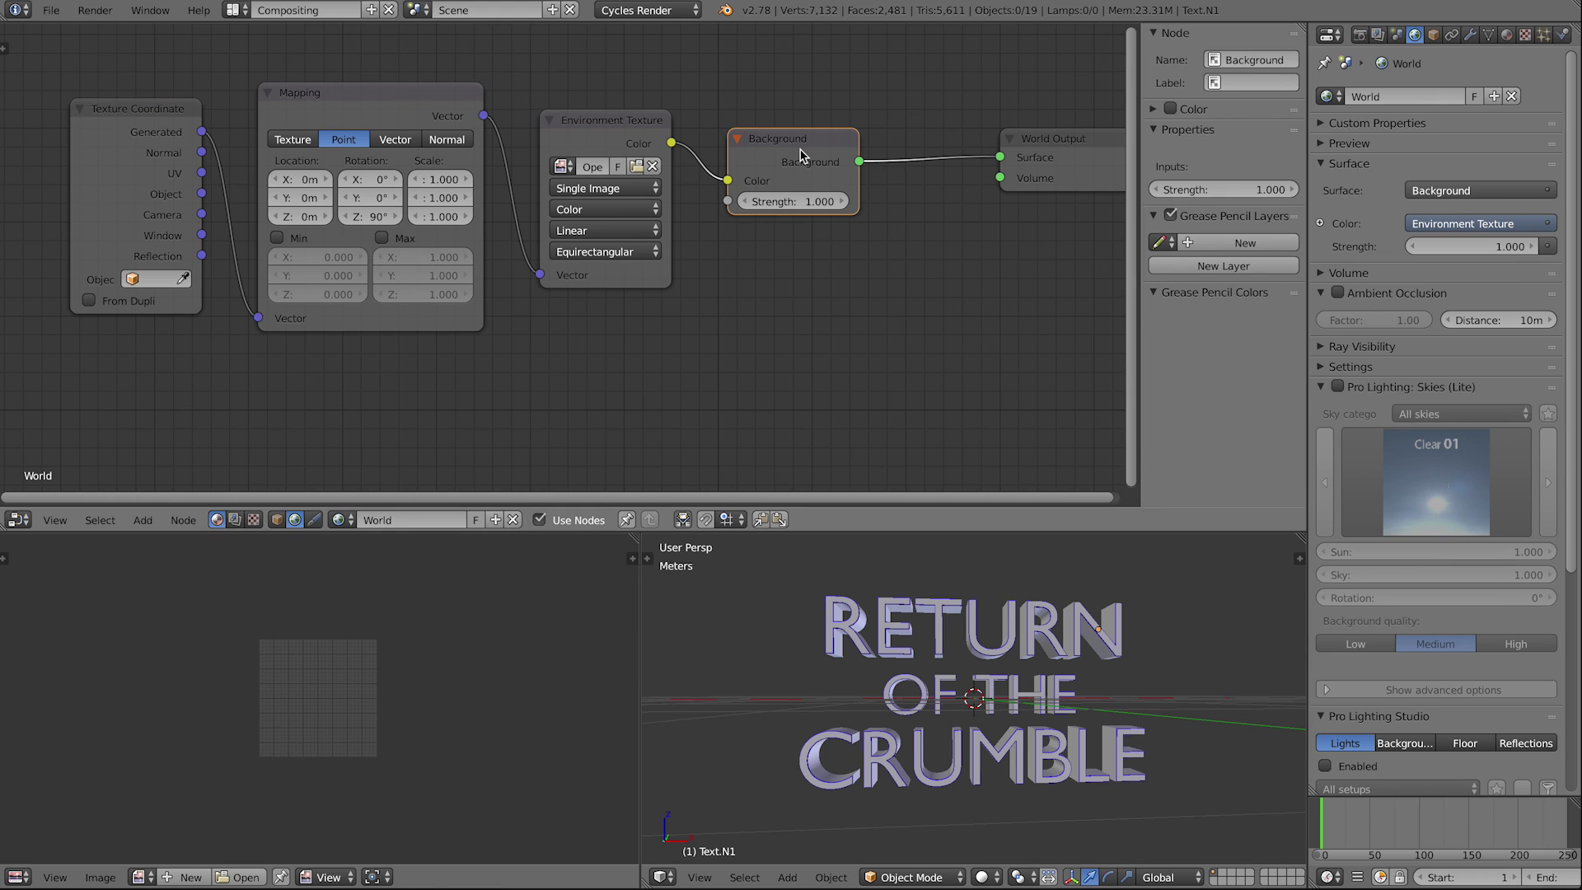
{"action": "key", "text": "shift+d"}
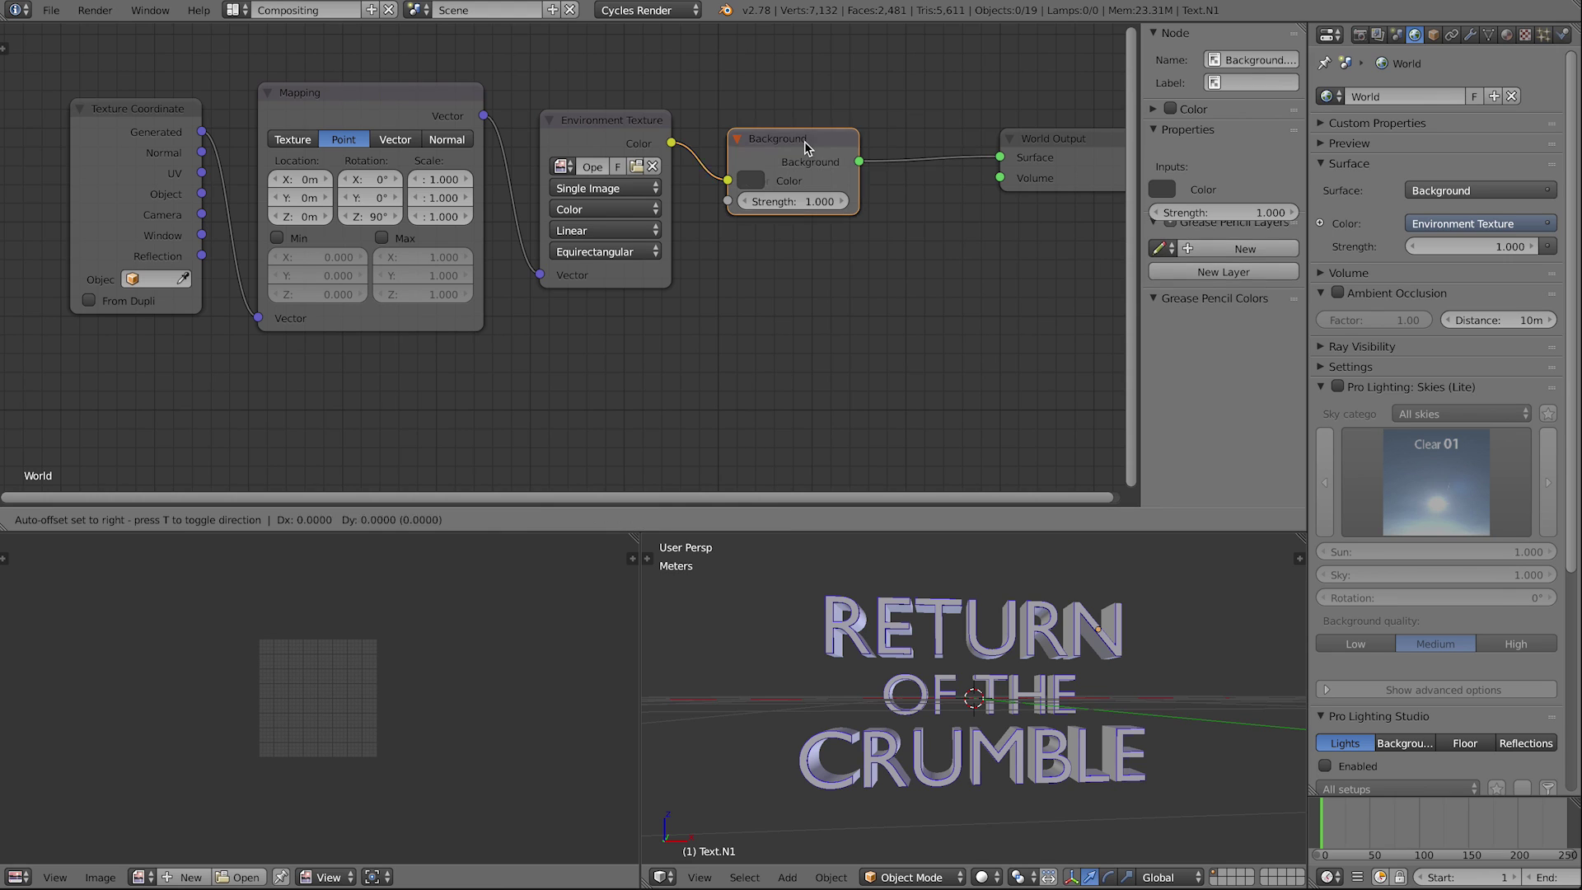
{"action": "left_click", "coordinate": [801, 249]}
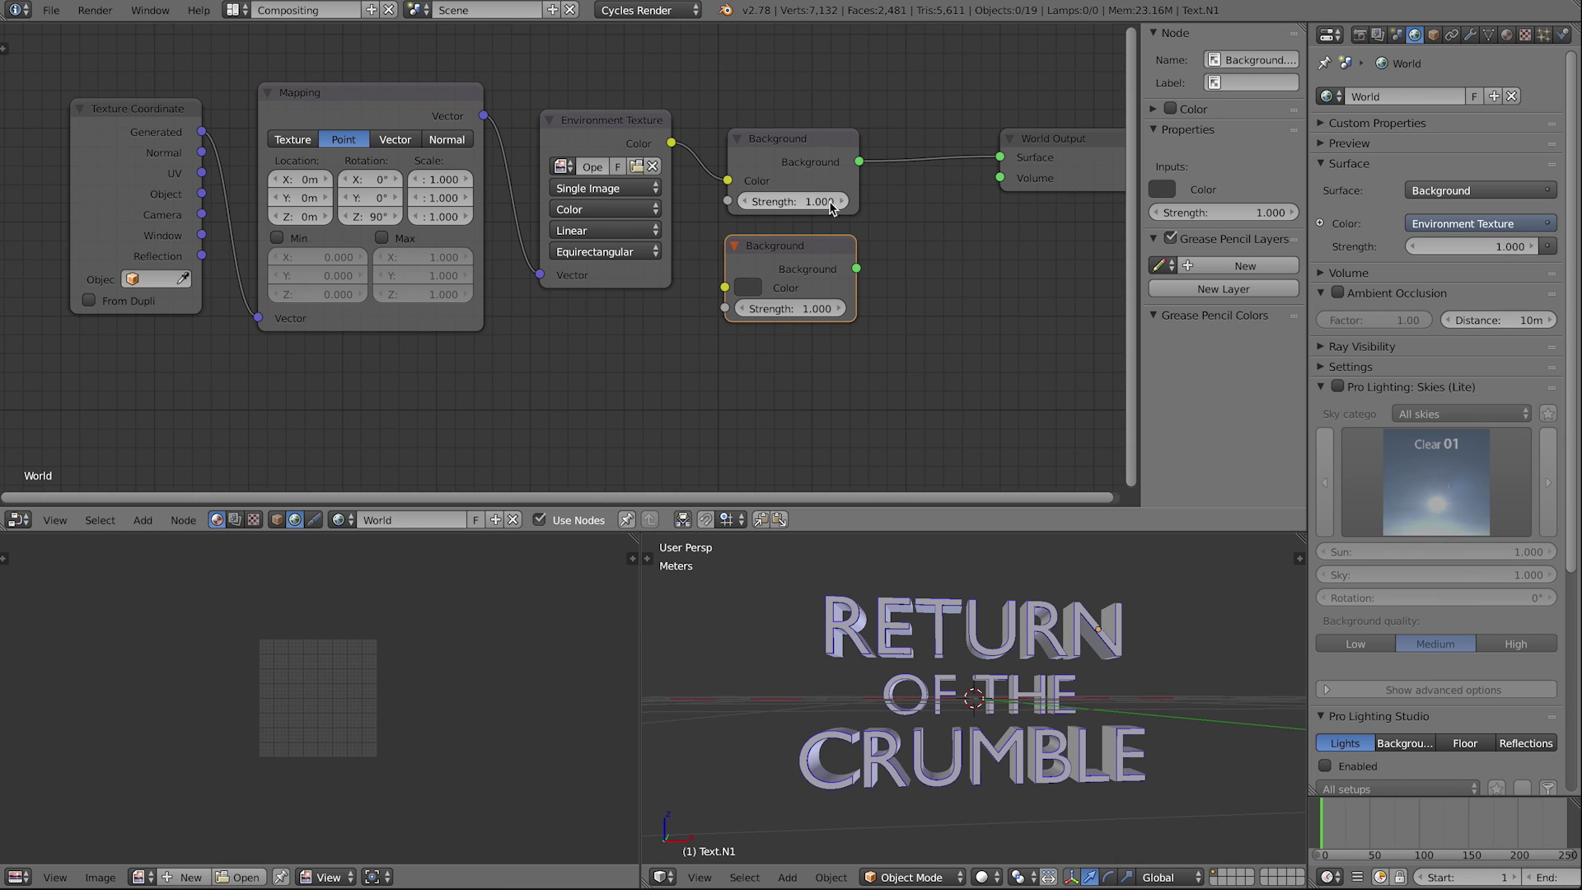
Step: Insert a Mix Shader between the Background and World Output nodes and connect the duplicate Background to its second shader input
{"action": "key", "text": "shift+a"}
{"action": "mouse_move", "coordinate": [836, 284]}
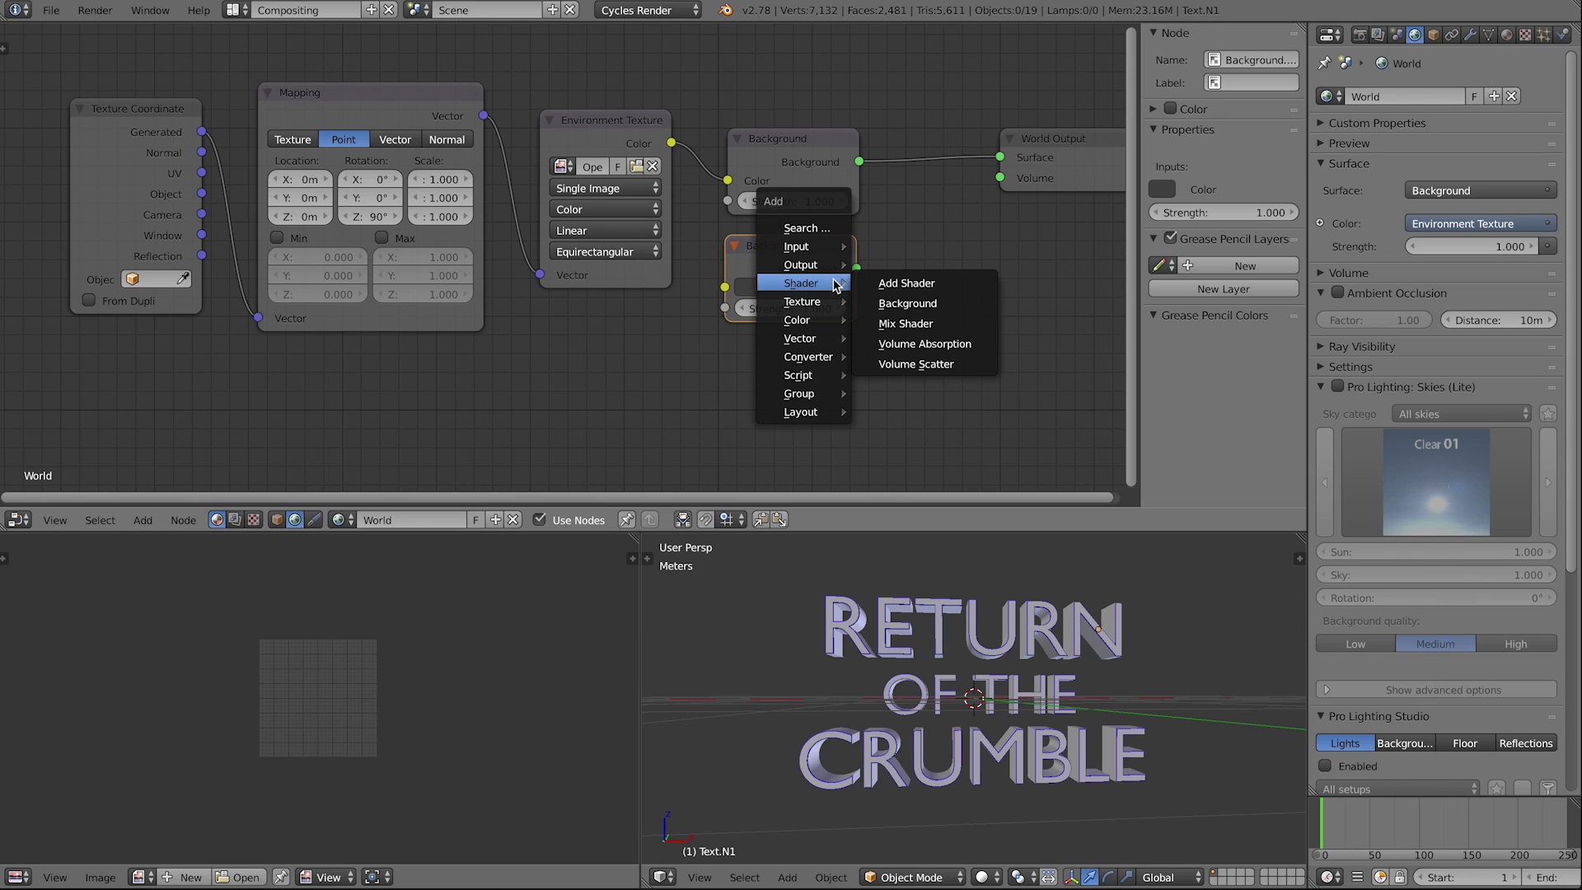
{"action": "left_click", "coordinate": [905, 324]}
{"action": "left_click", "coordinate": [887, 168]}
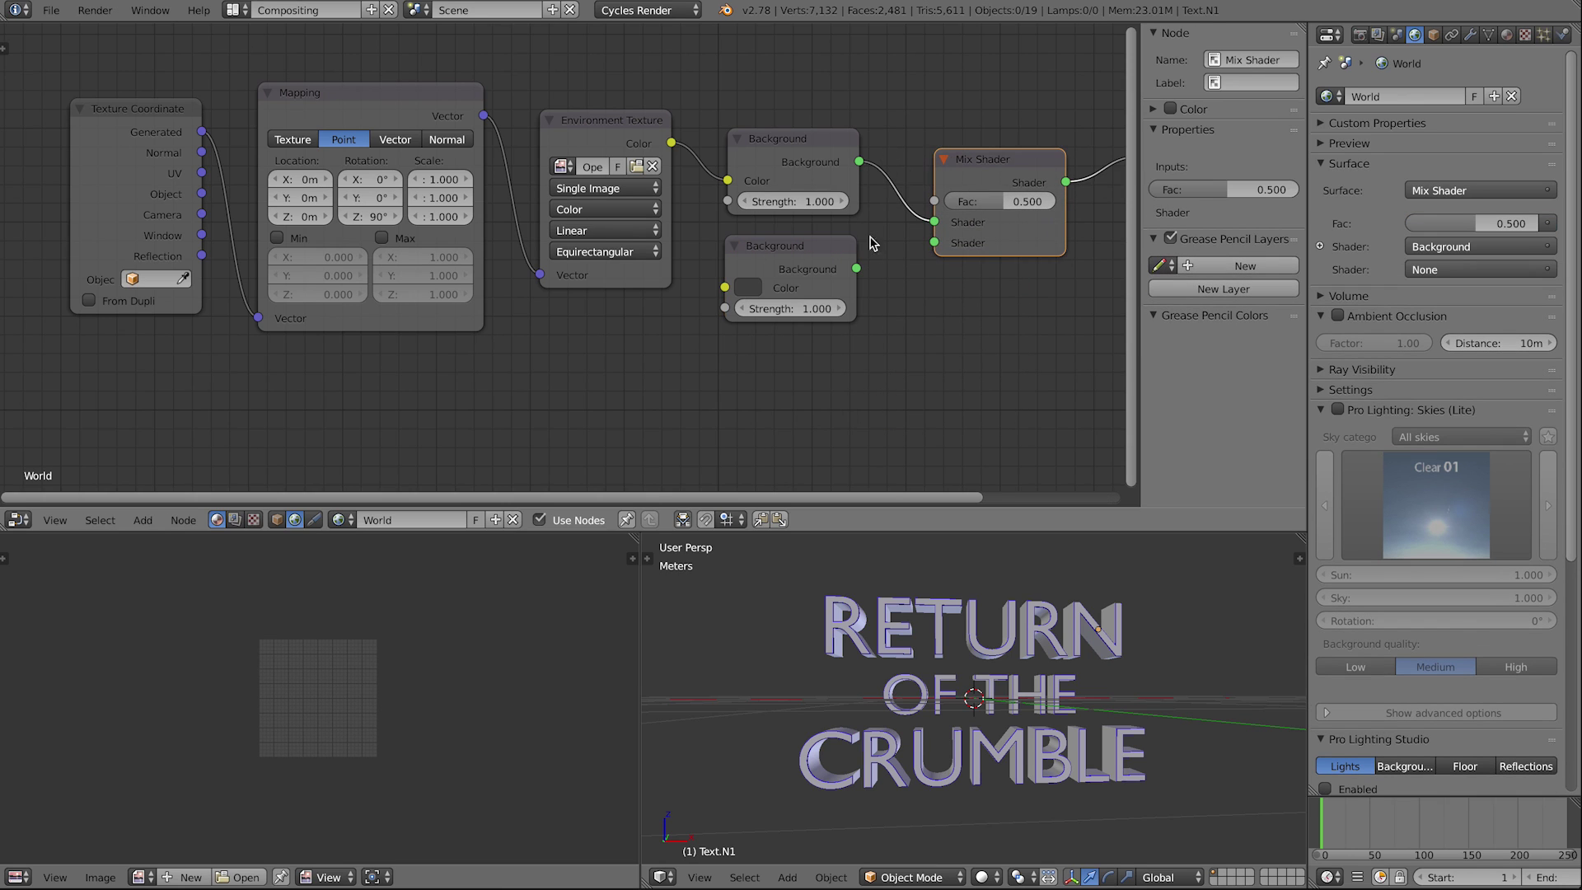
{"action": "left_click_drag", "start_coordinate": [856, 267], "coordinate": [934, 243]}
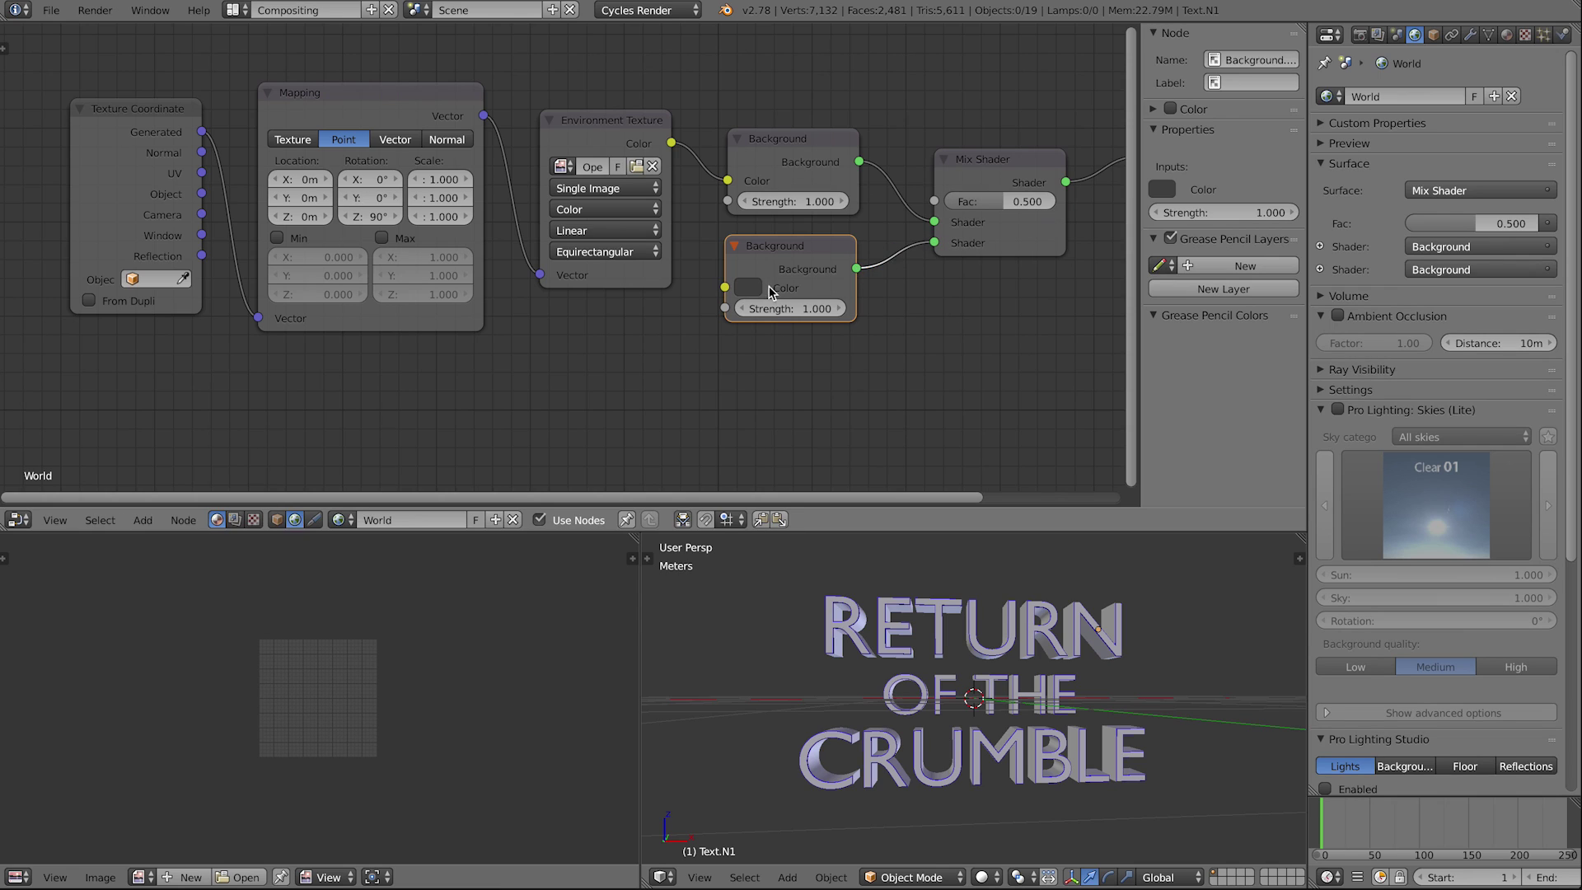
Step: Set the duplicate Background node's color to a very dark blue
{"action": "left_click", "coordinate": [757, 287]}
{"action": "left_click", "coordinate": [901, 143]}
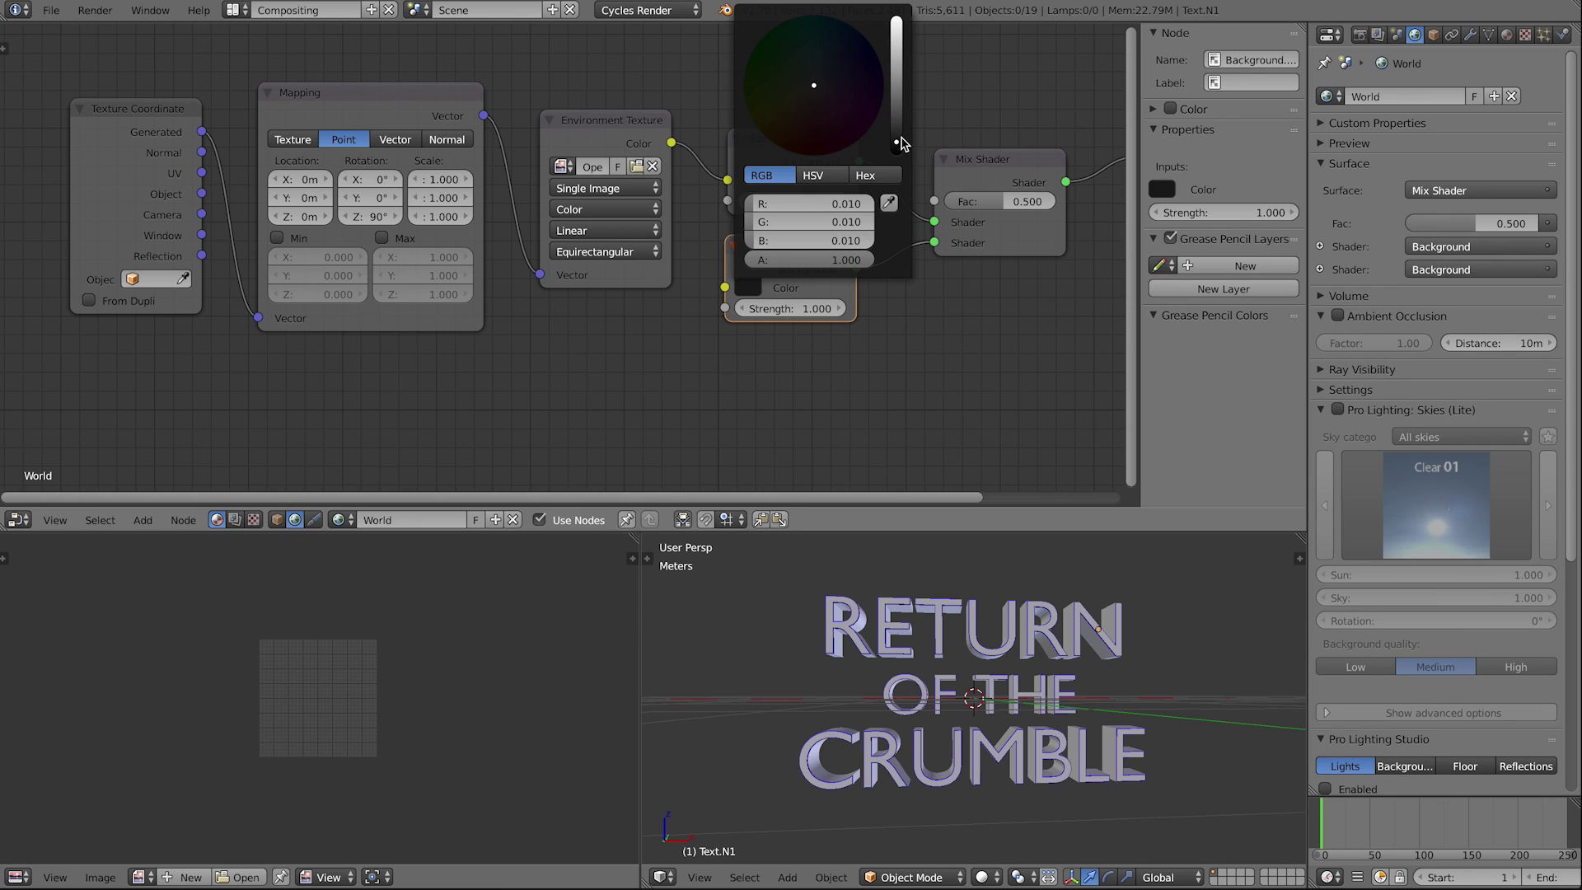
{"action": "left_click_drag", "start_coordinate": [859, 90], "coordinate": [856, 58]}
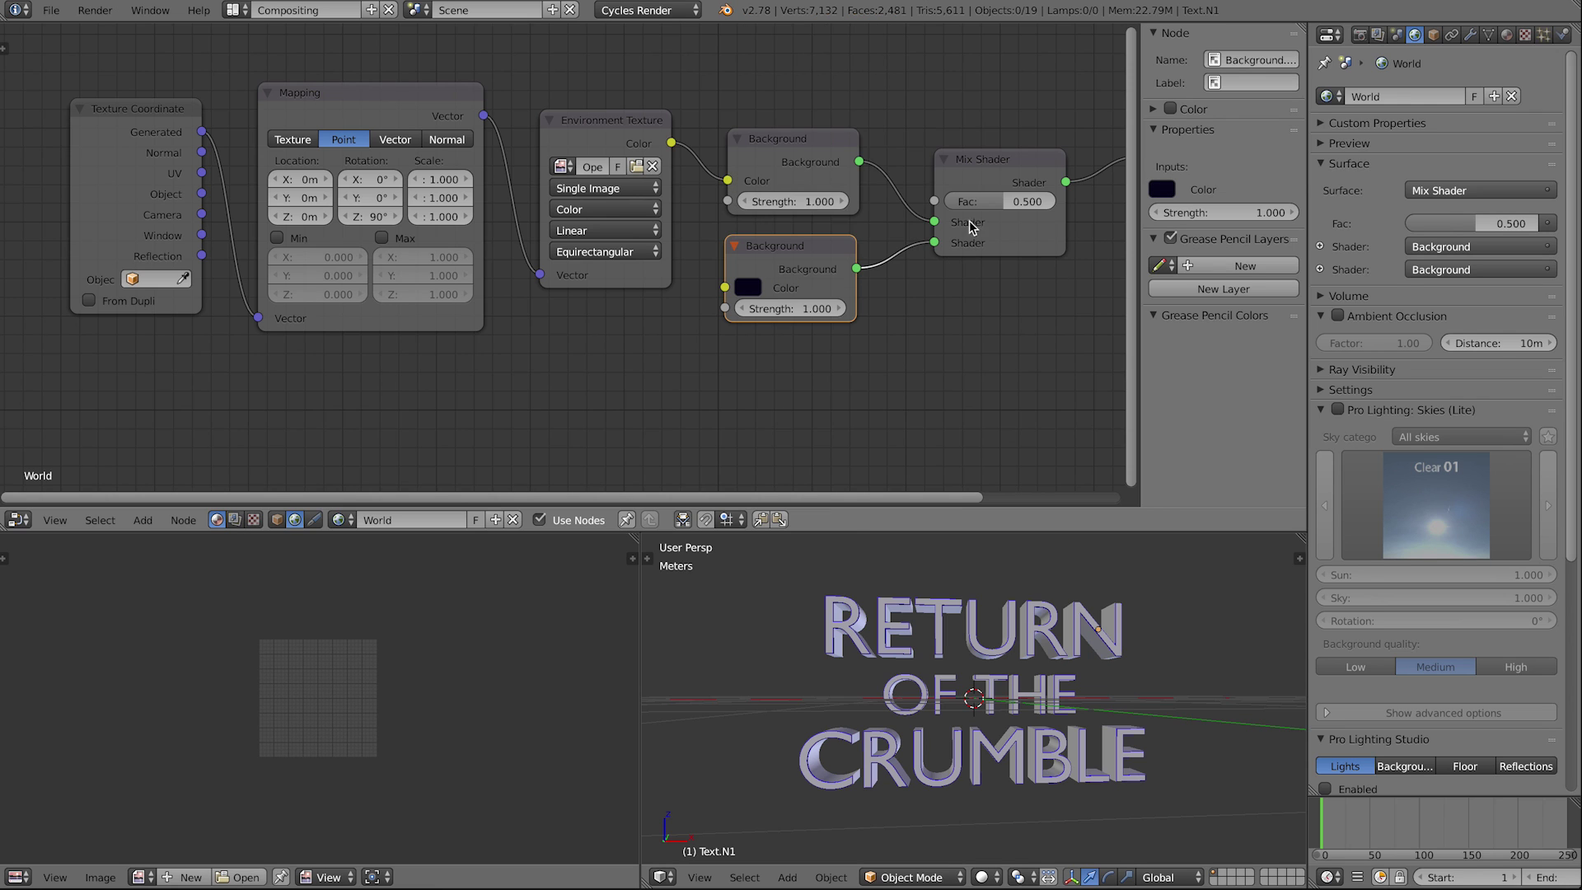
Step: Add a Light Path node above the Background nodes, connect Is Camera Ray to the Mix Shader's Fac, and check the rendered preview
{"action": "middle_click_drag", "start_coordinate": [974, 339], "coordinate": [943, 420]}
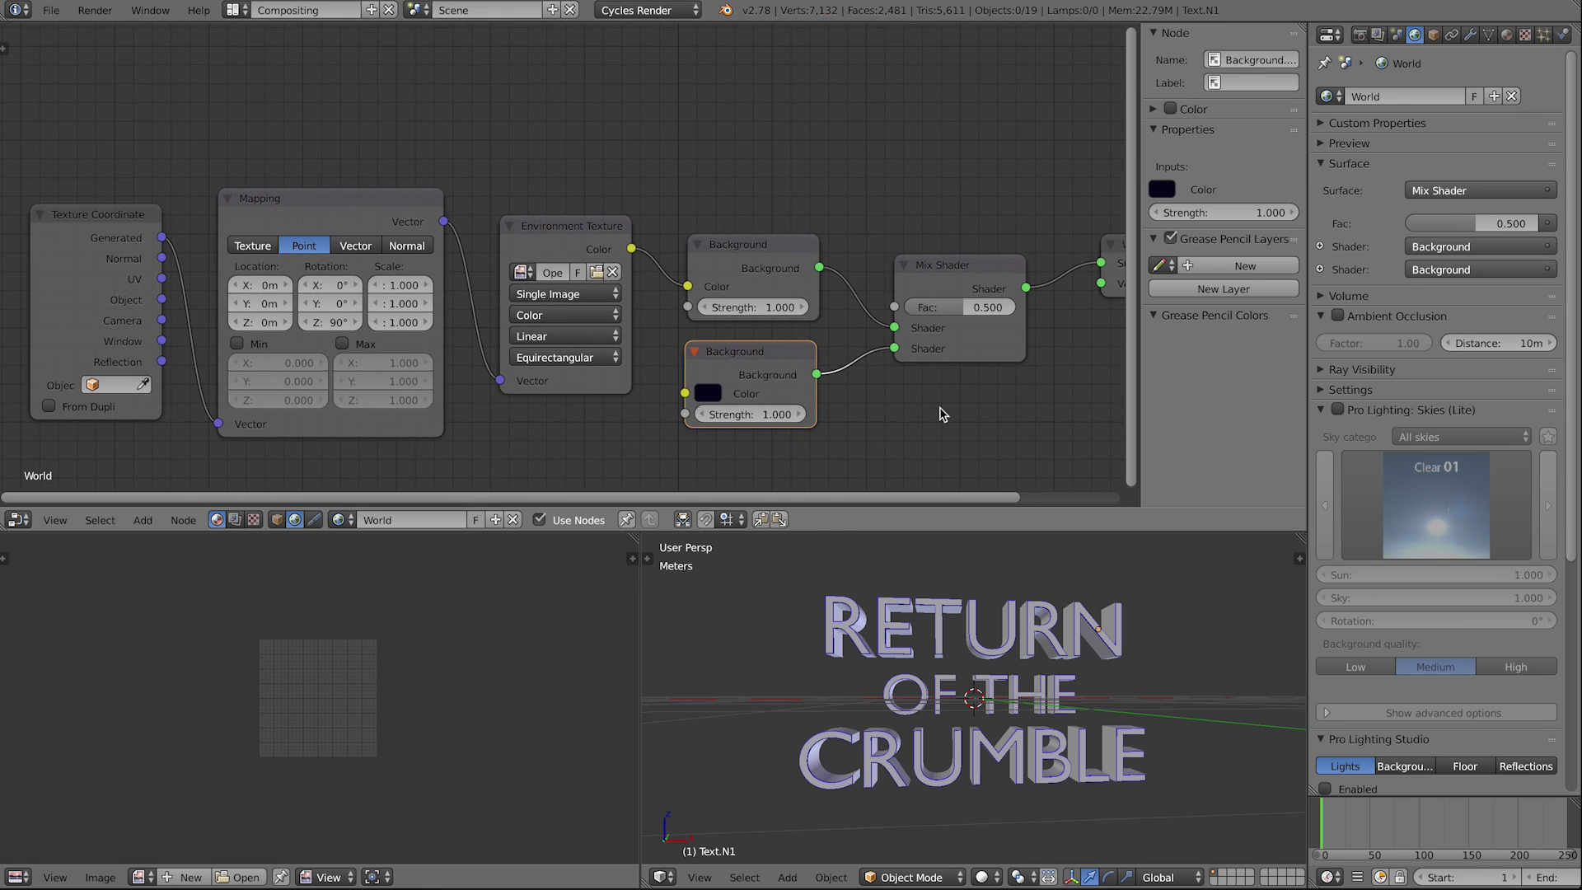
{"action": "key", "text": "shift+a"}
{"action": "mouse_move", "coordinate": [914, 363]}
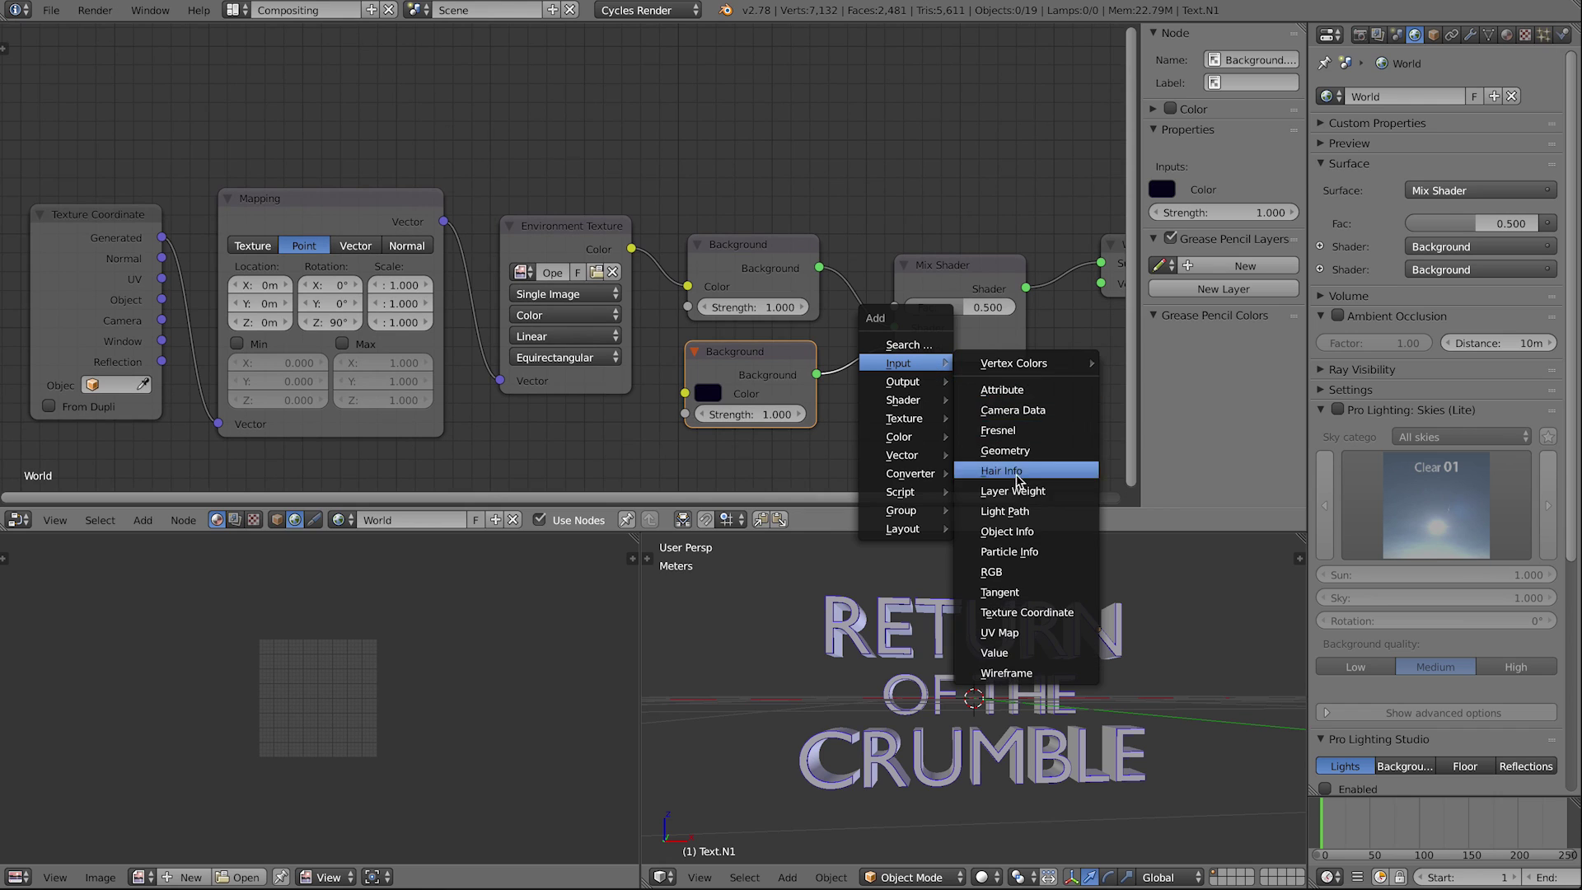
{"action": "left_click", "coordinate": [1005, 511]}
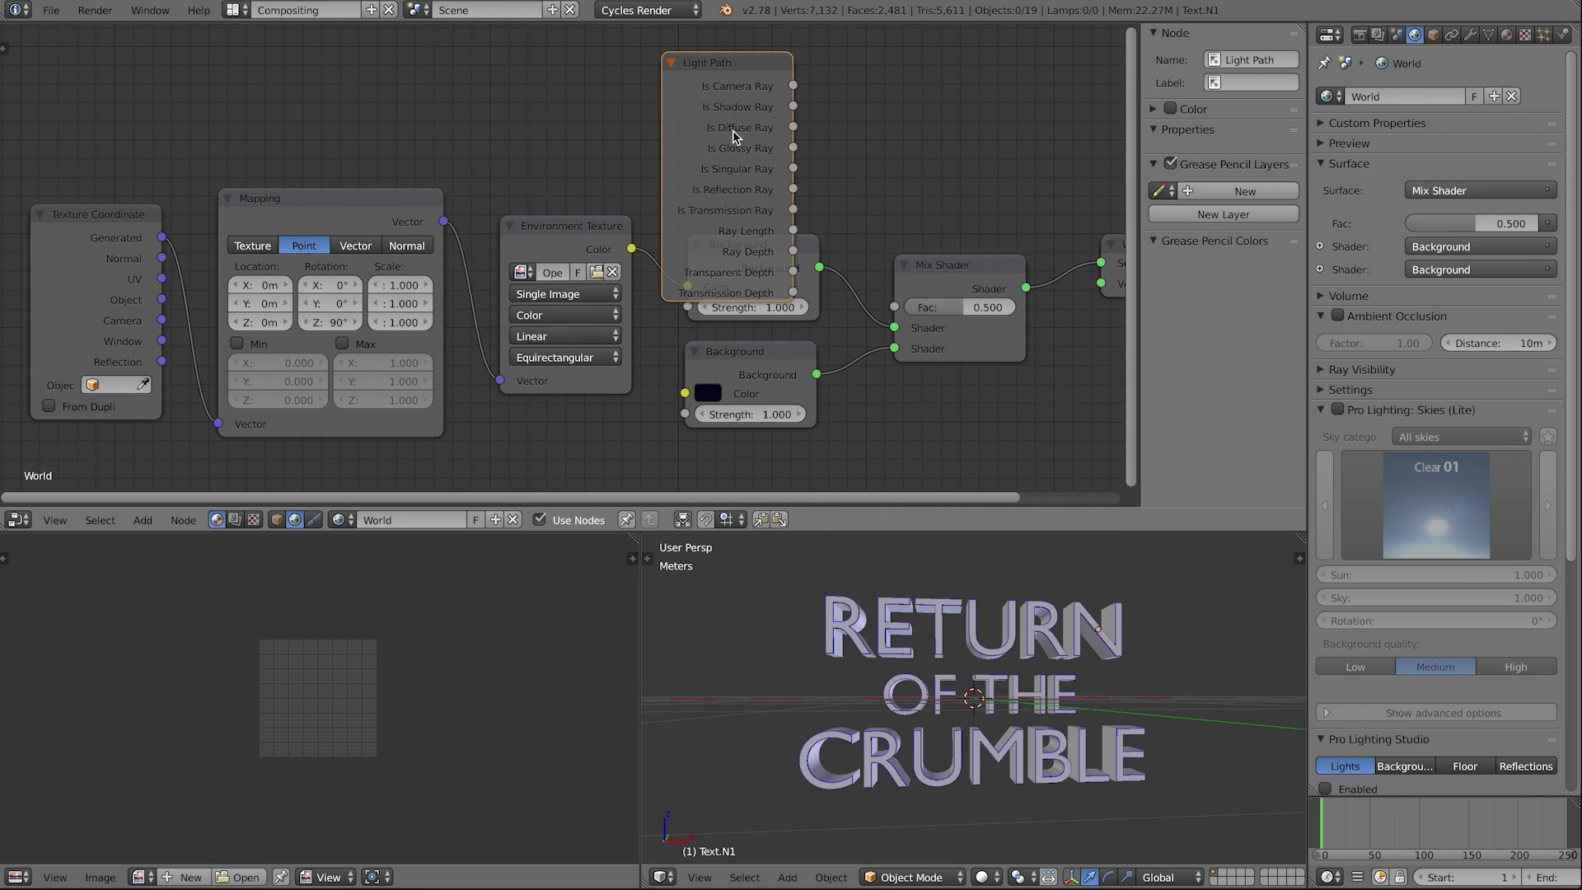
{"action": "left_click", "coordinate": [735, 136]}
{"action": "left_click_drag", "start_coordinate": [795, 87], "coordinate": [894, 306]}
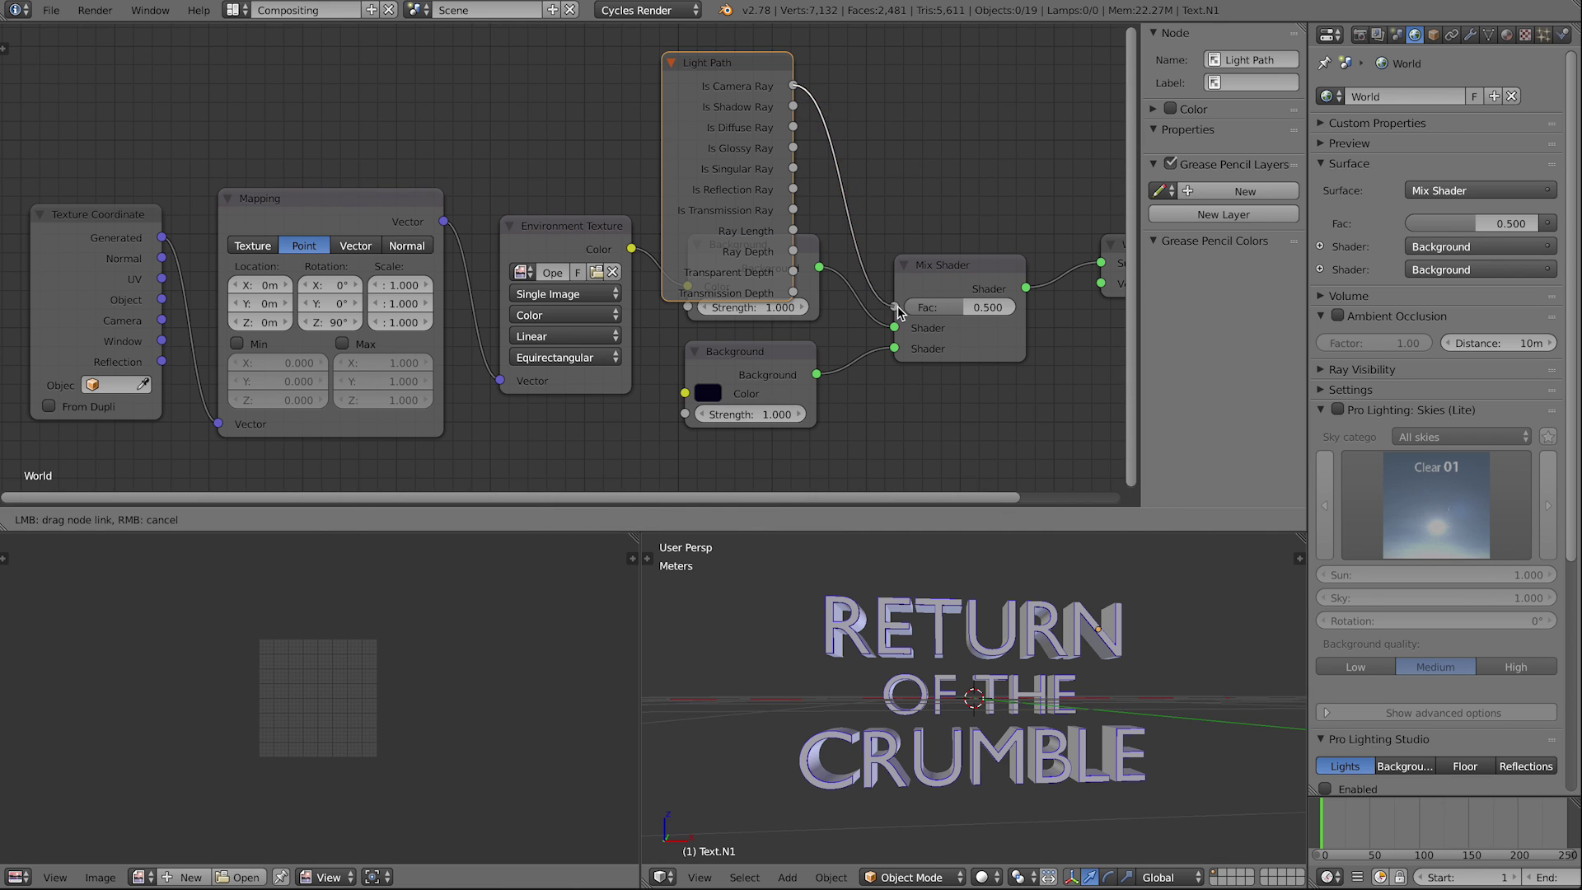
{"action": "left_click_drag", "start_coordinate": [754, 90], "coordinate": [784, 5]}
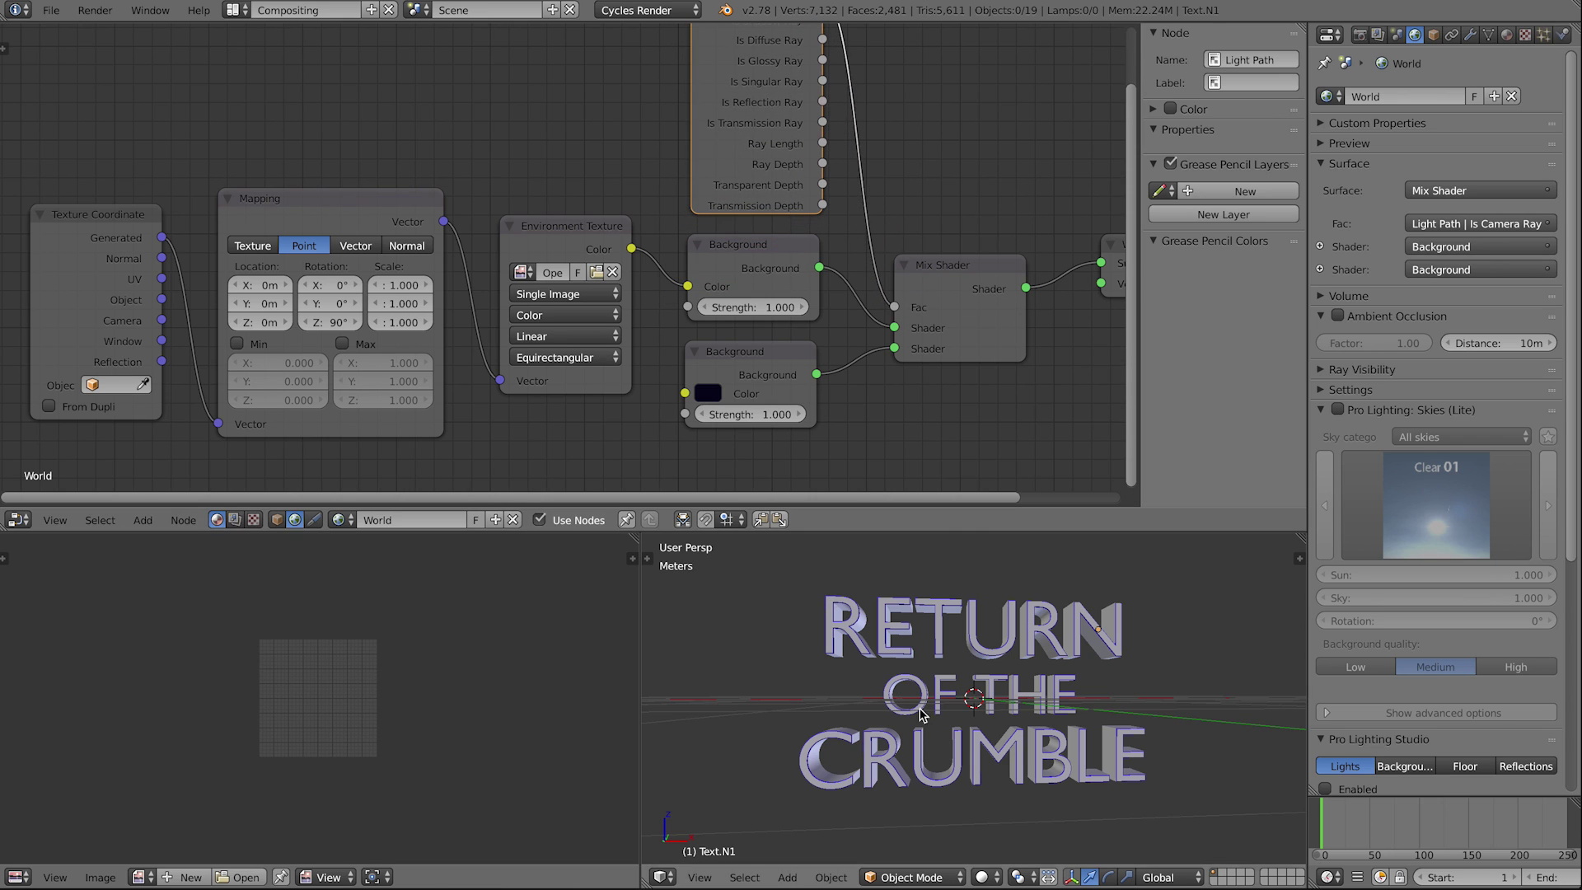
{"action": "key", "text": "shift+z"}
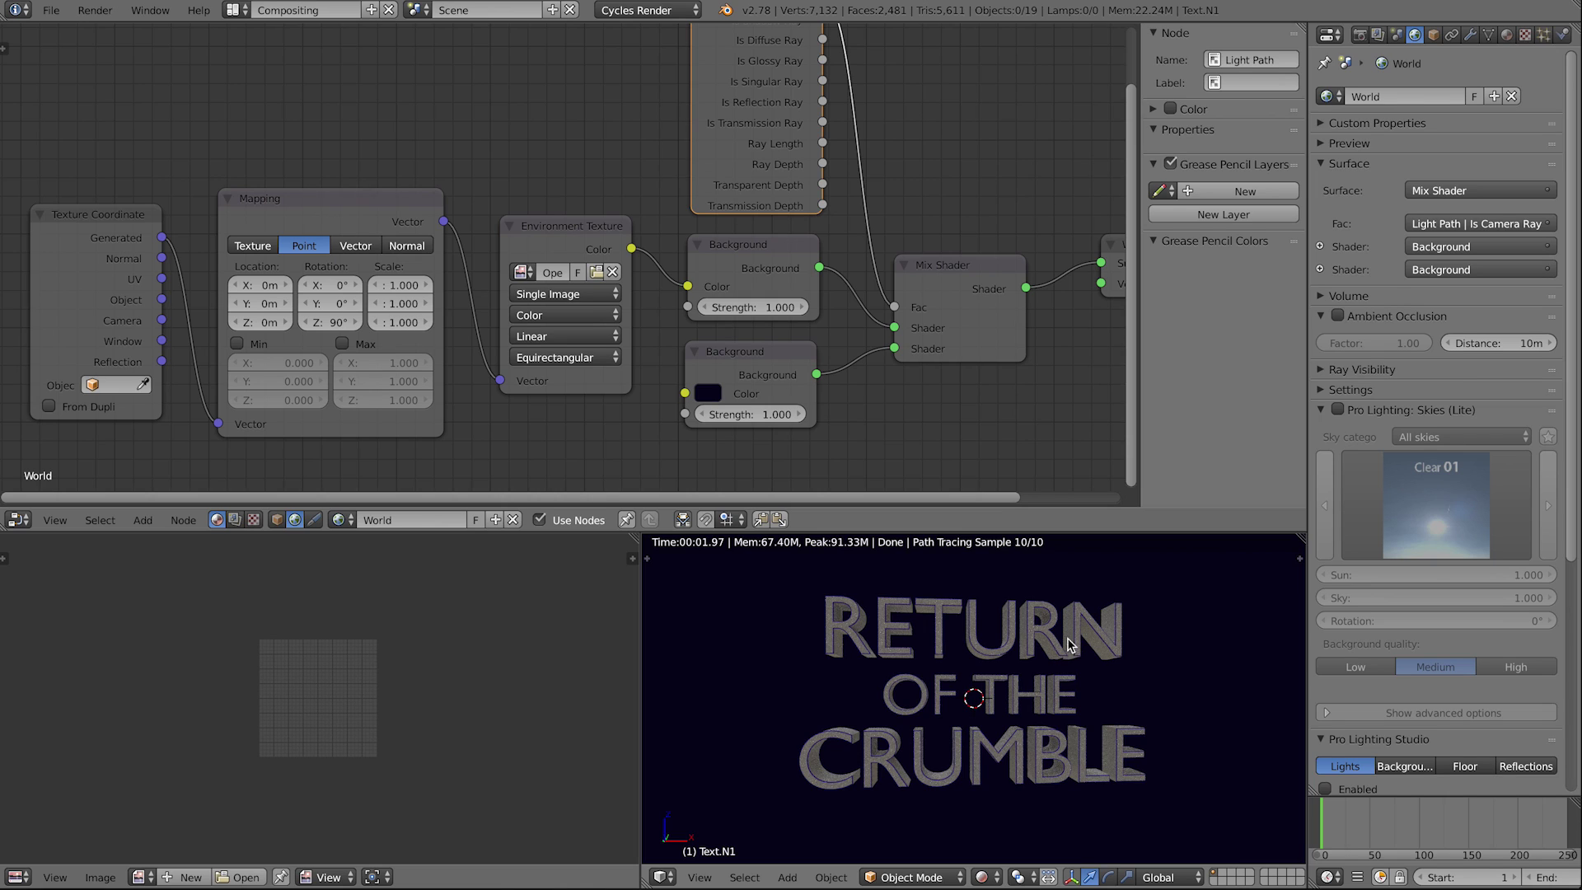
Step: Select the second R of RETURN, show its Shiny Metal material nodes, and delete the Diffuse BSDF node
{"action": "right_click", "coordinate": [1036, 633]}
{"action": "key", "text": "shift+z"}
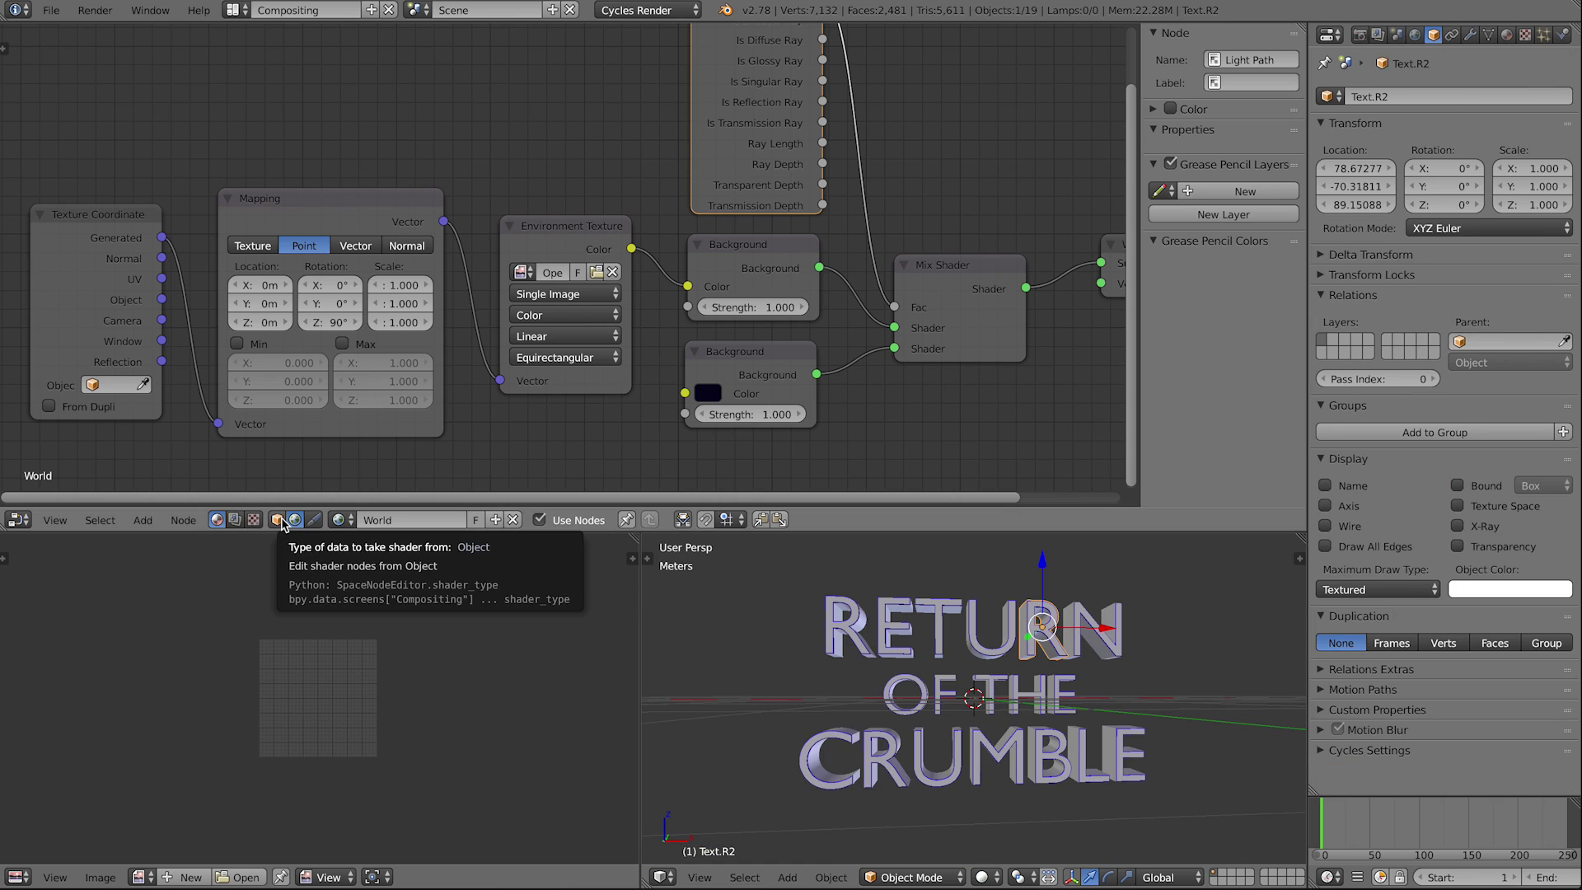
{"action": "left_click", "coordinate": [279, 520]}
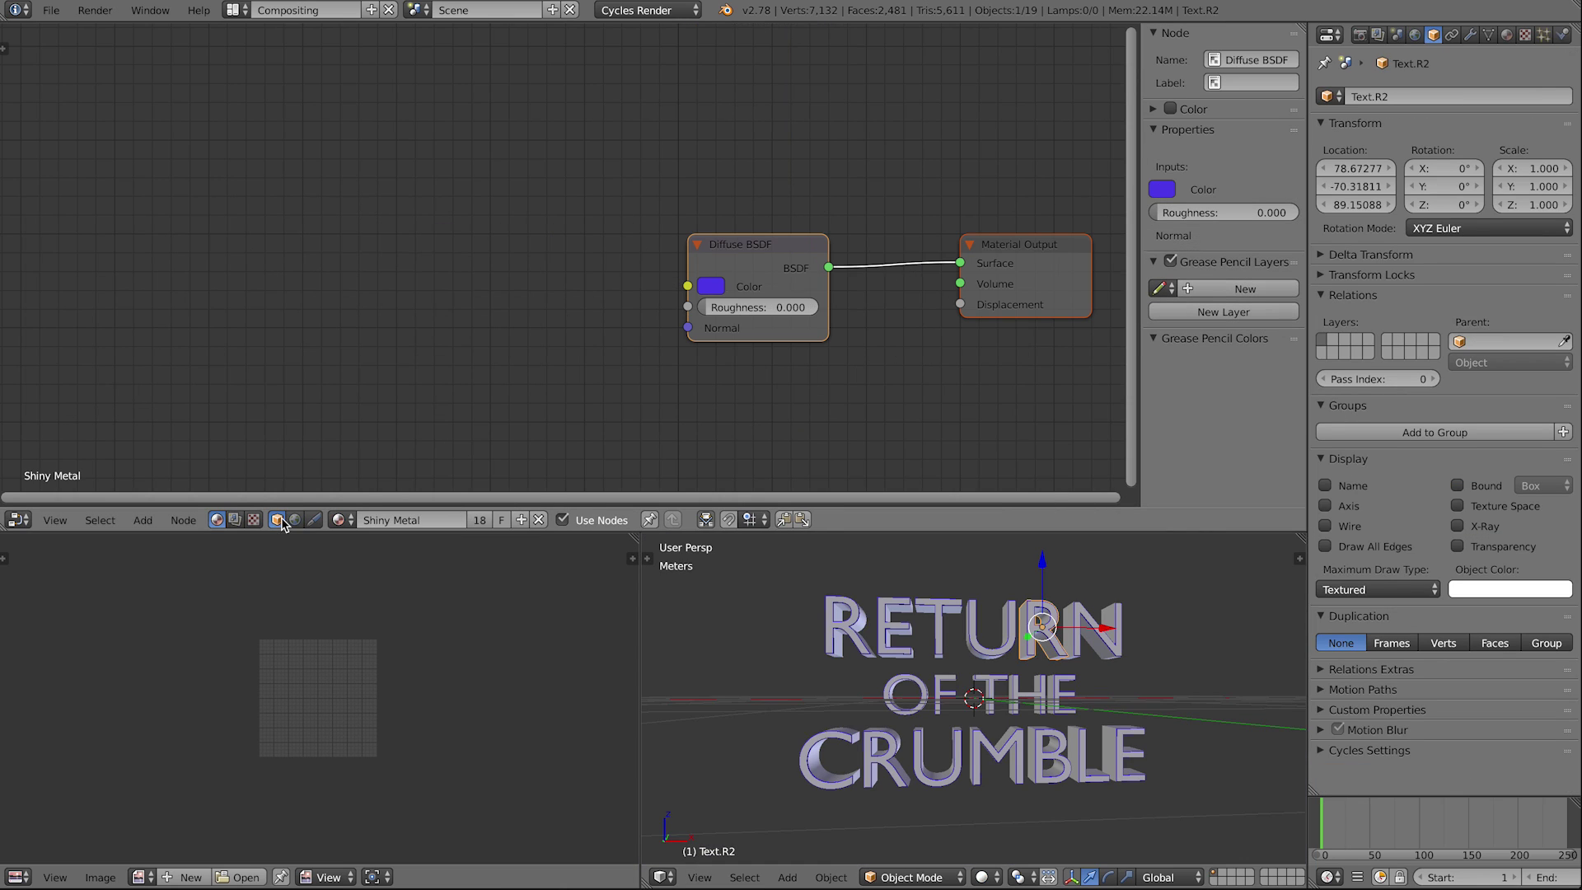
{"action": "left_click", "coordinate": [343, 519]}
{"action": "left_click", "coordinate": [371, 584]}
{"action": "right_click", "coordinate": [766, 245]}
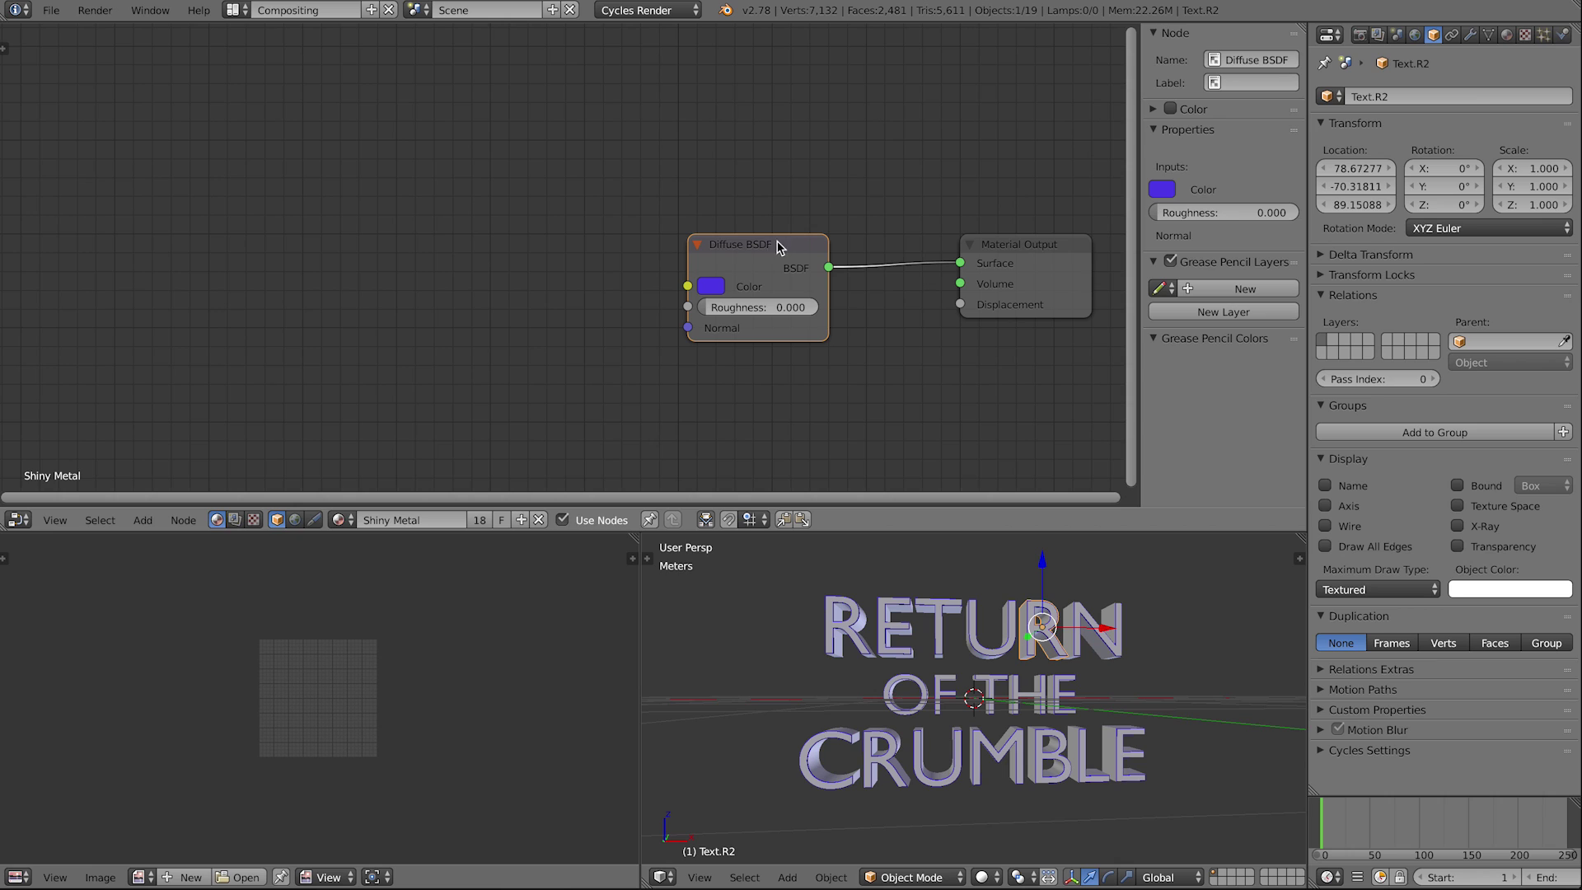
{"action": "key", "text": "x"}
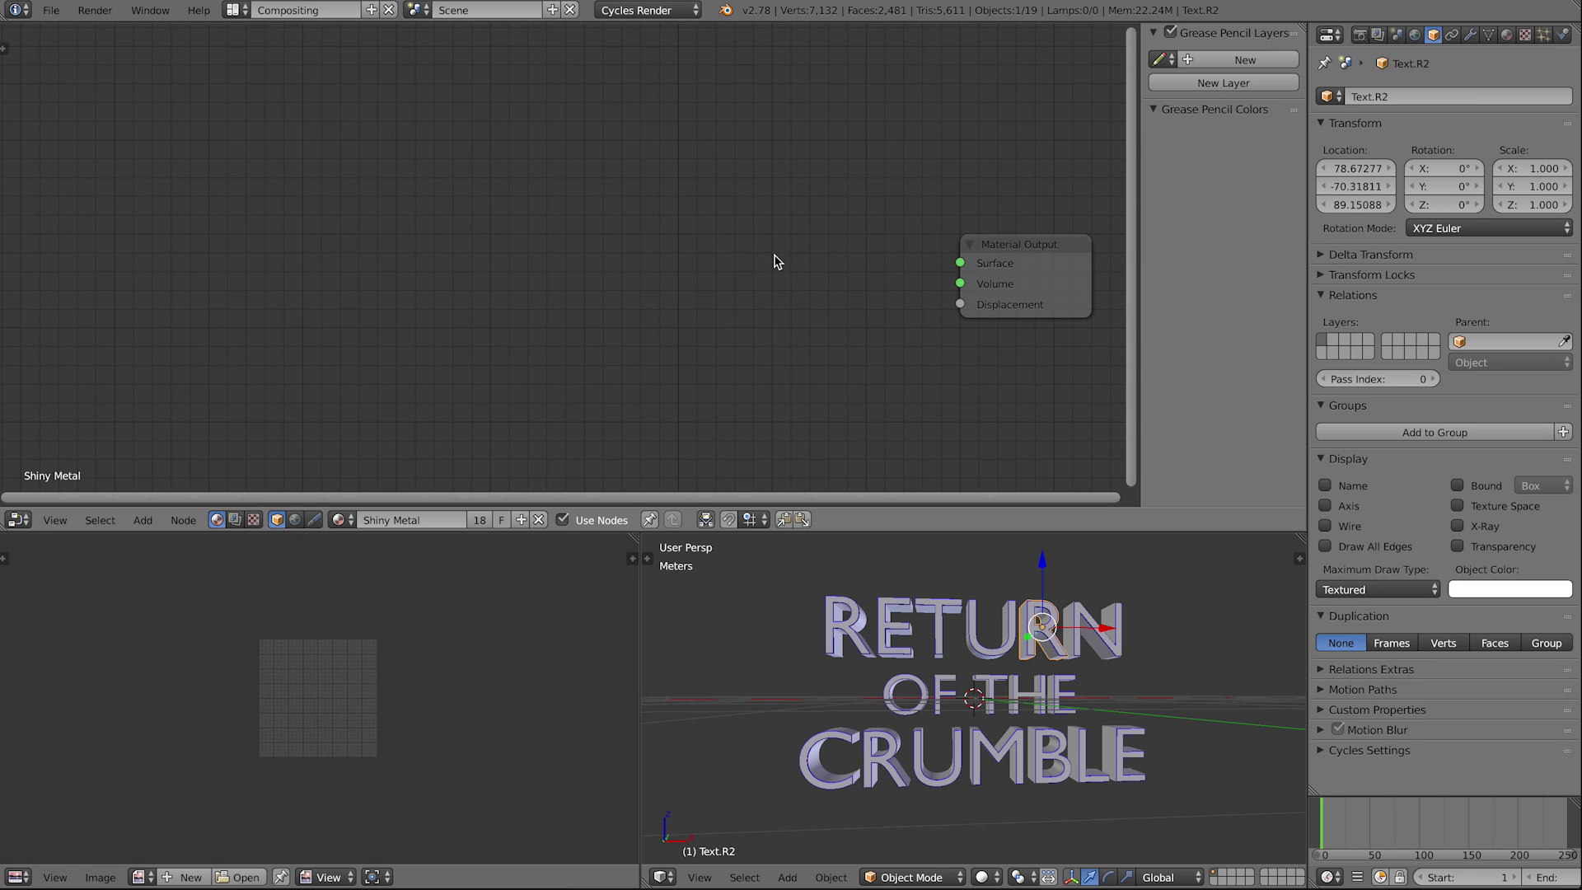
Step: Add a Glossy BSDF with roughness 0 to Shiny Metal and connect it to the Material Output's Surface input
{"action": "key", "text": "shift+a"}
{"action": "mouse_move", "coordinate": [766, 295]}
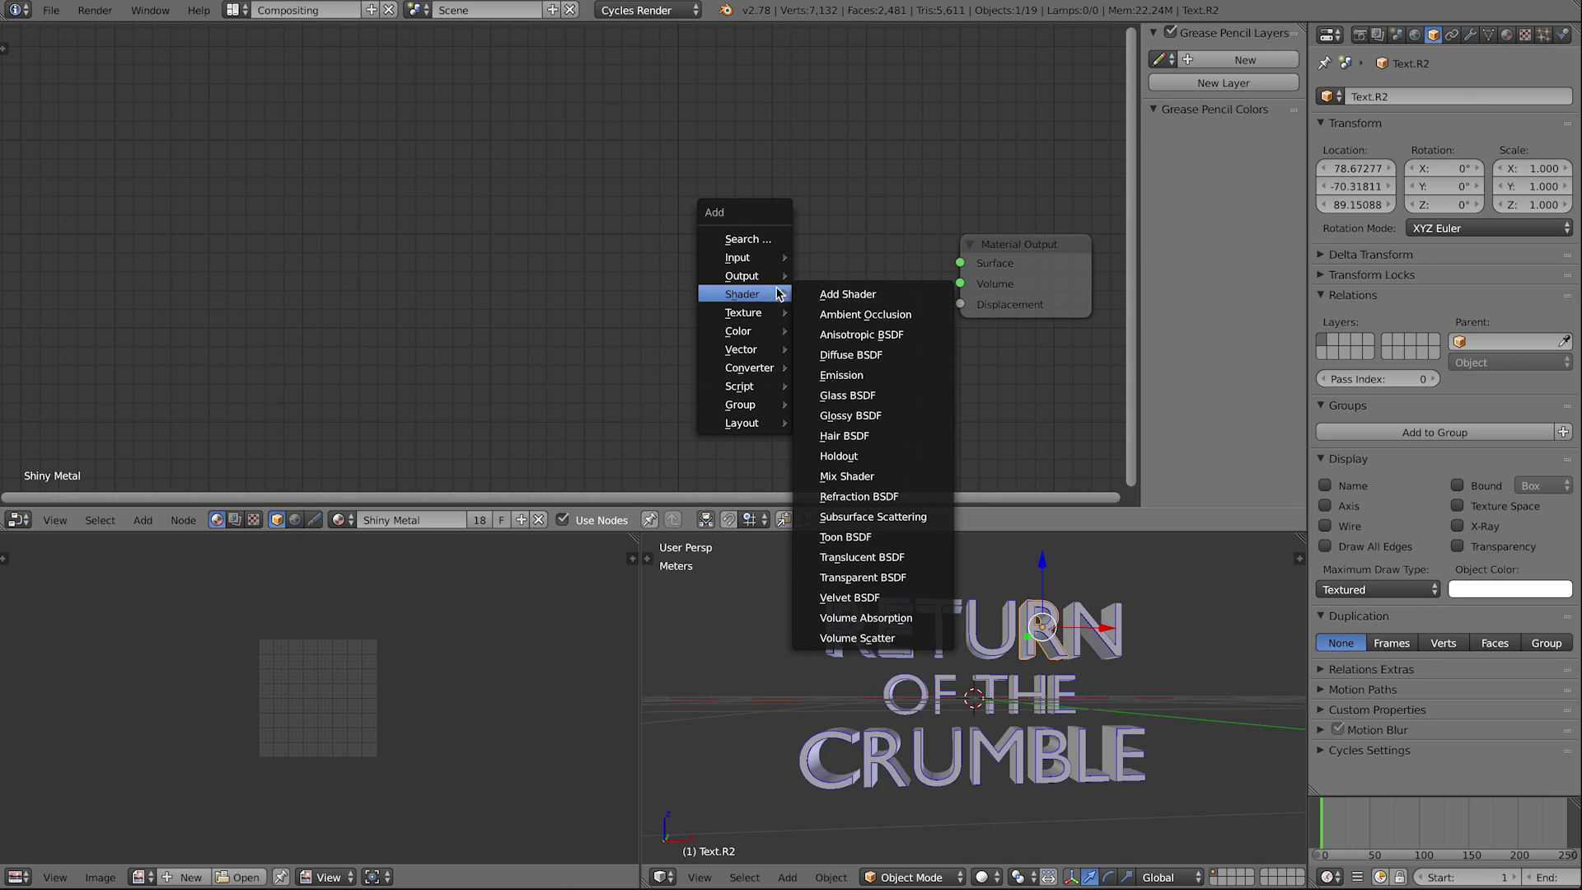
{"action": "left_click", "coordinate": [850, 415]}
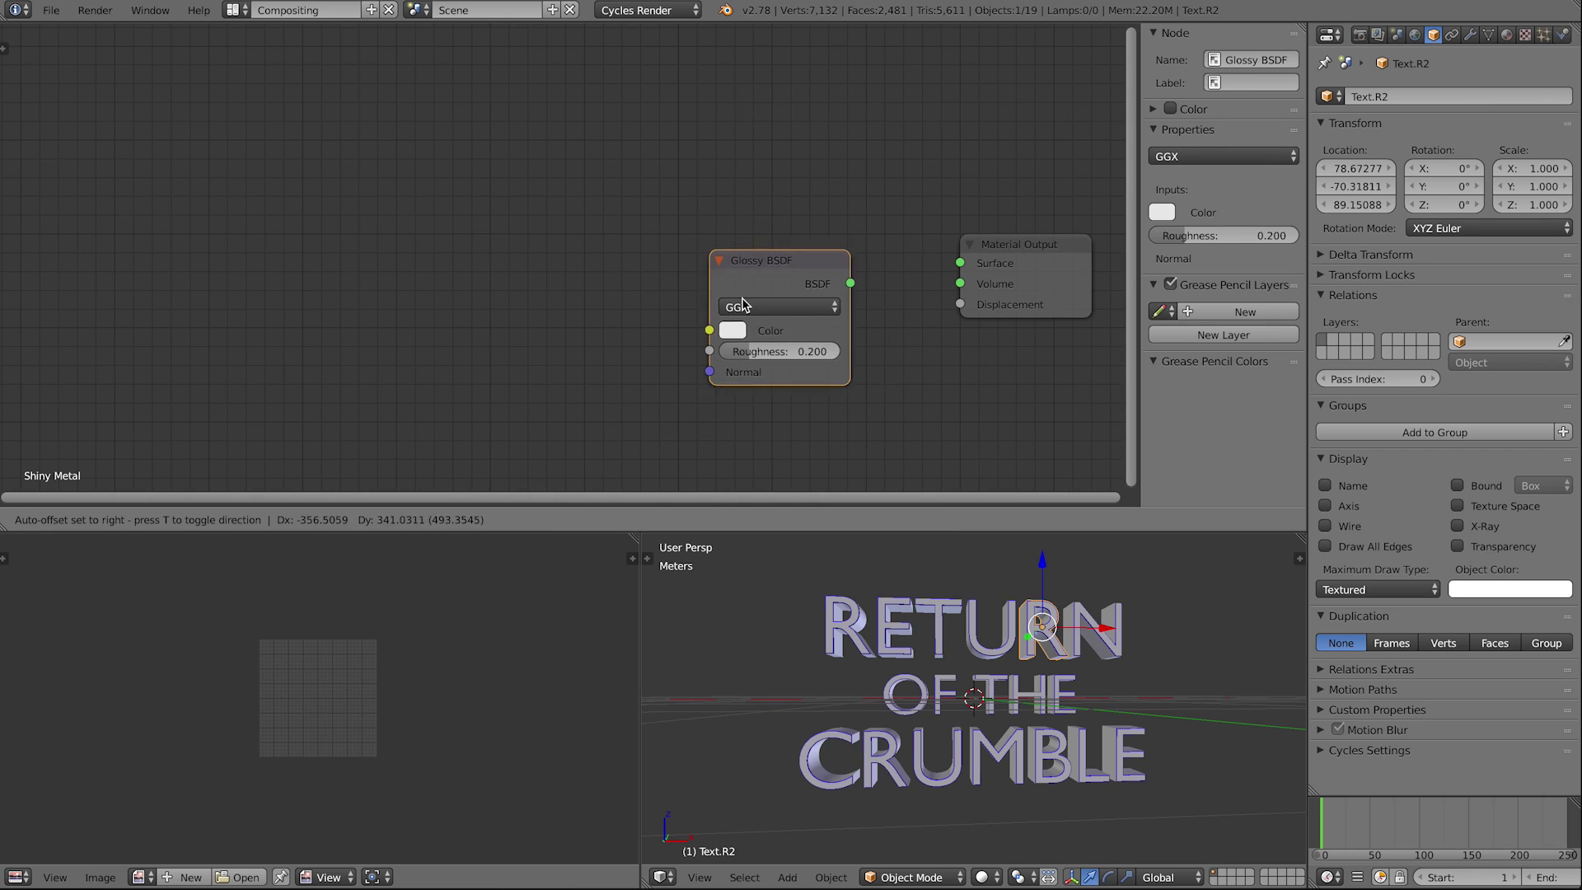
{"action": "left_click", "coordinate": [725, 279]}
{"action": "left_click_drag", "start_coordinate": [833, 257], "coordinate": [962, 264]}
{"action": "left_click_drag", "start_coordinate": [781, 327], "coordinate": [733, 331]}
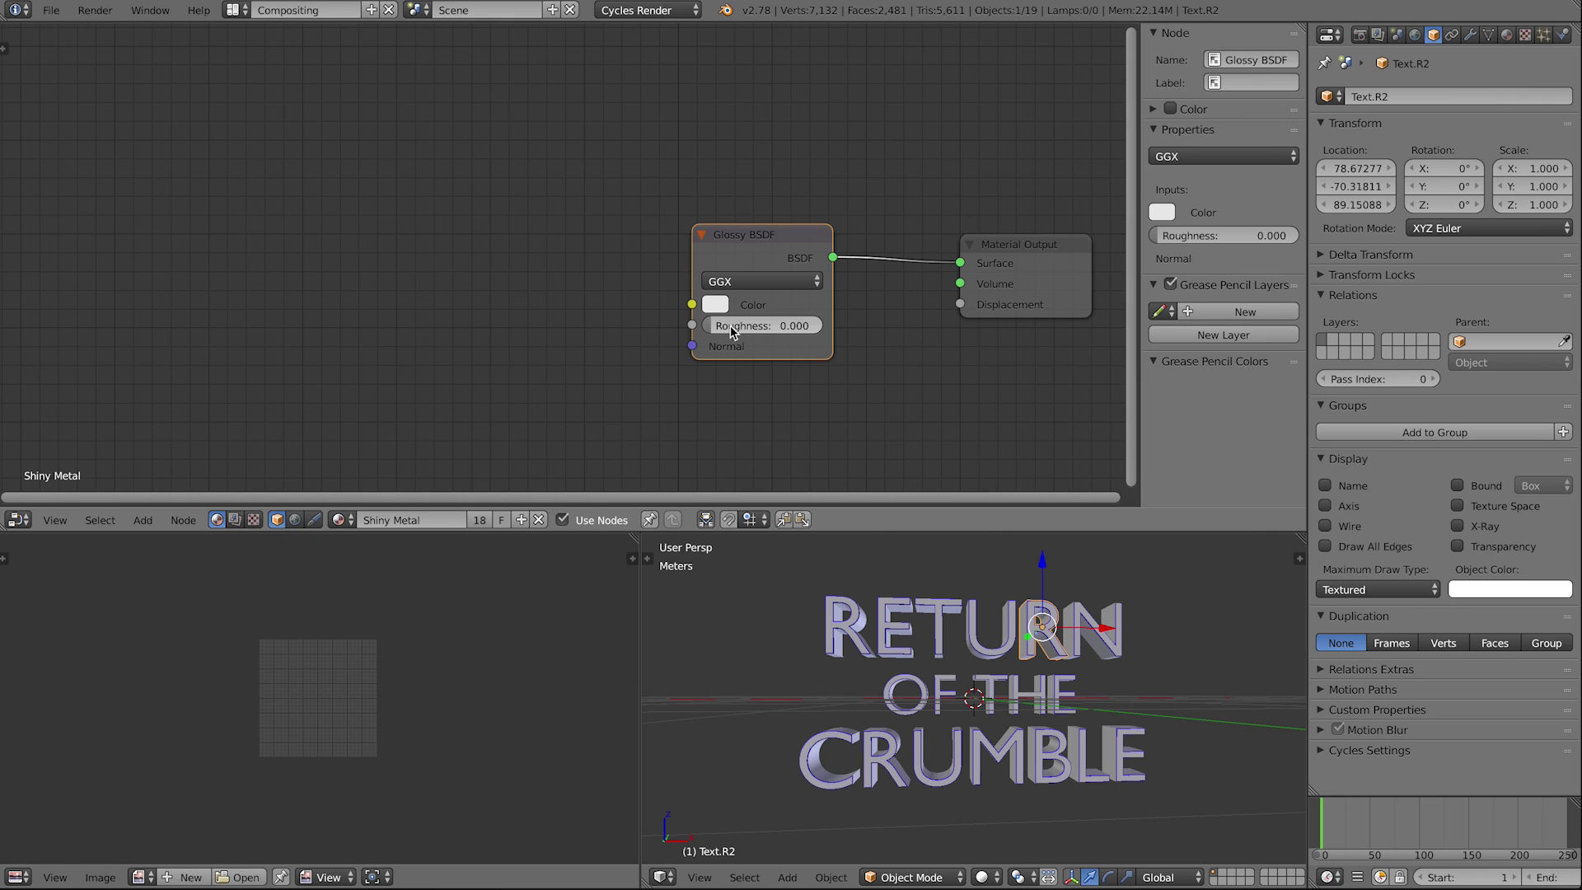
{"action": "left_click", "coordinate": [732, 331]}
{"action": "key", "text": "Return"}
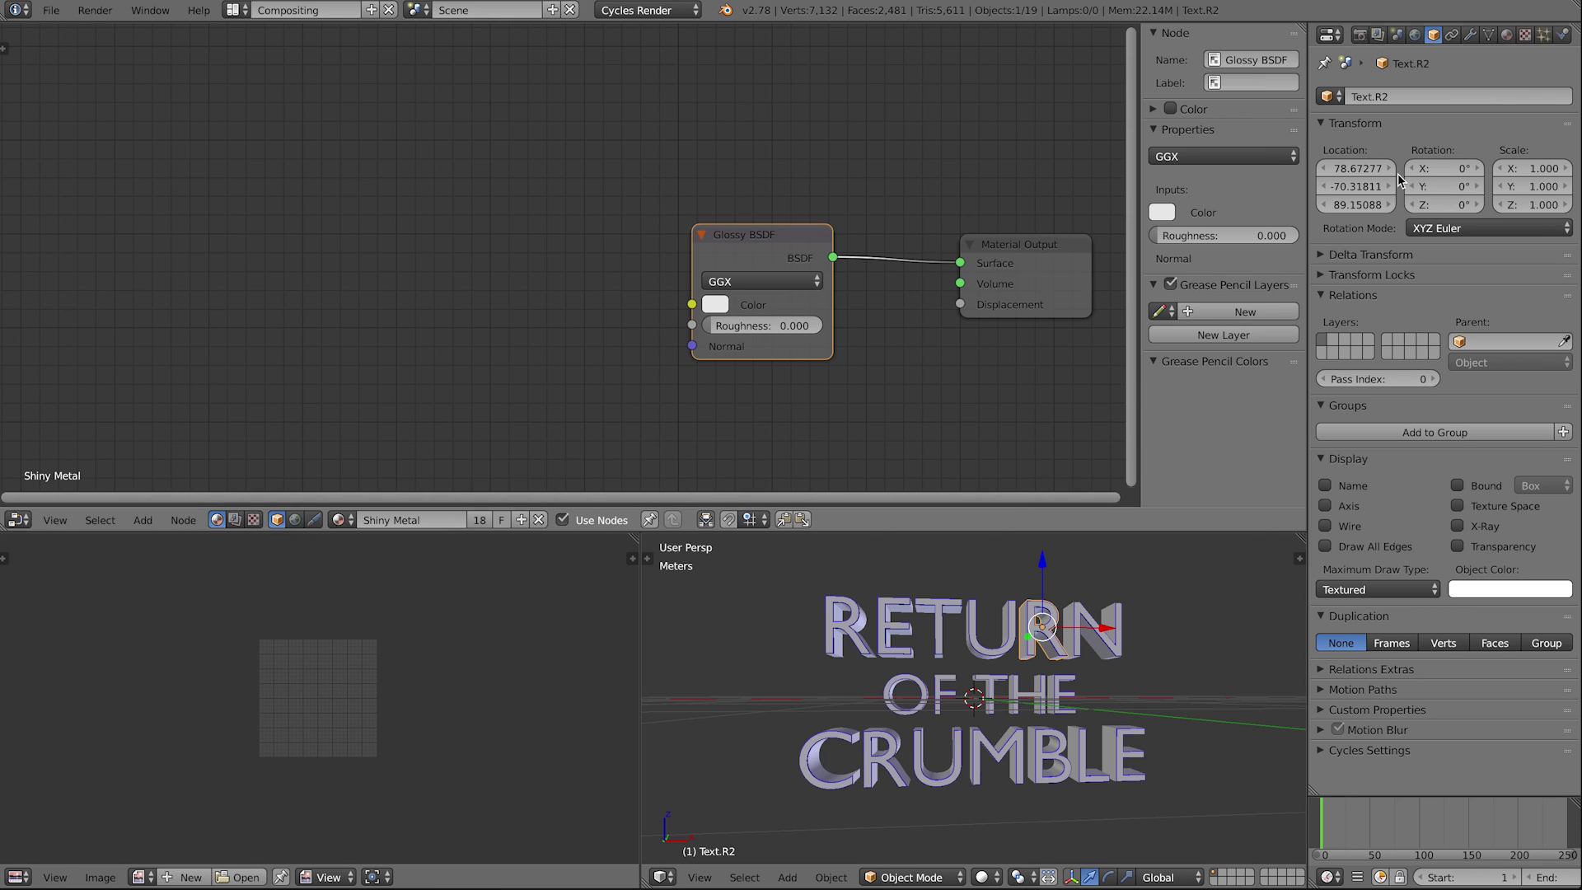
Step: Replace the Rough Metal material's Diffuse BSDF with a Glossy BSDF connected to the Material Output's Surface input
{"action": "left_click", "coordinate": [1507, 35]}
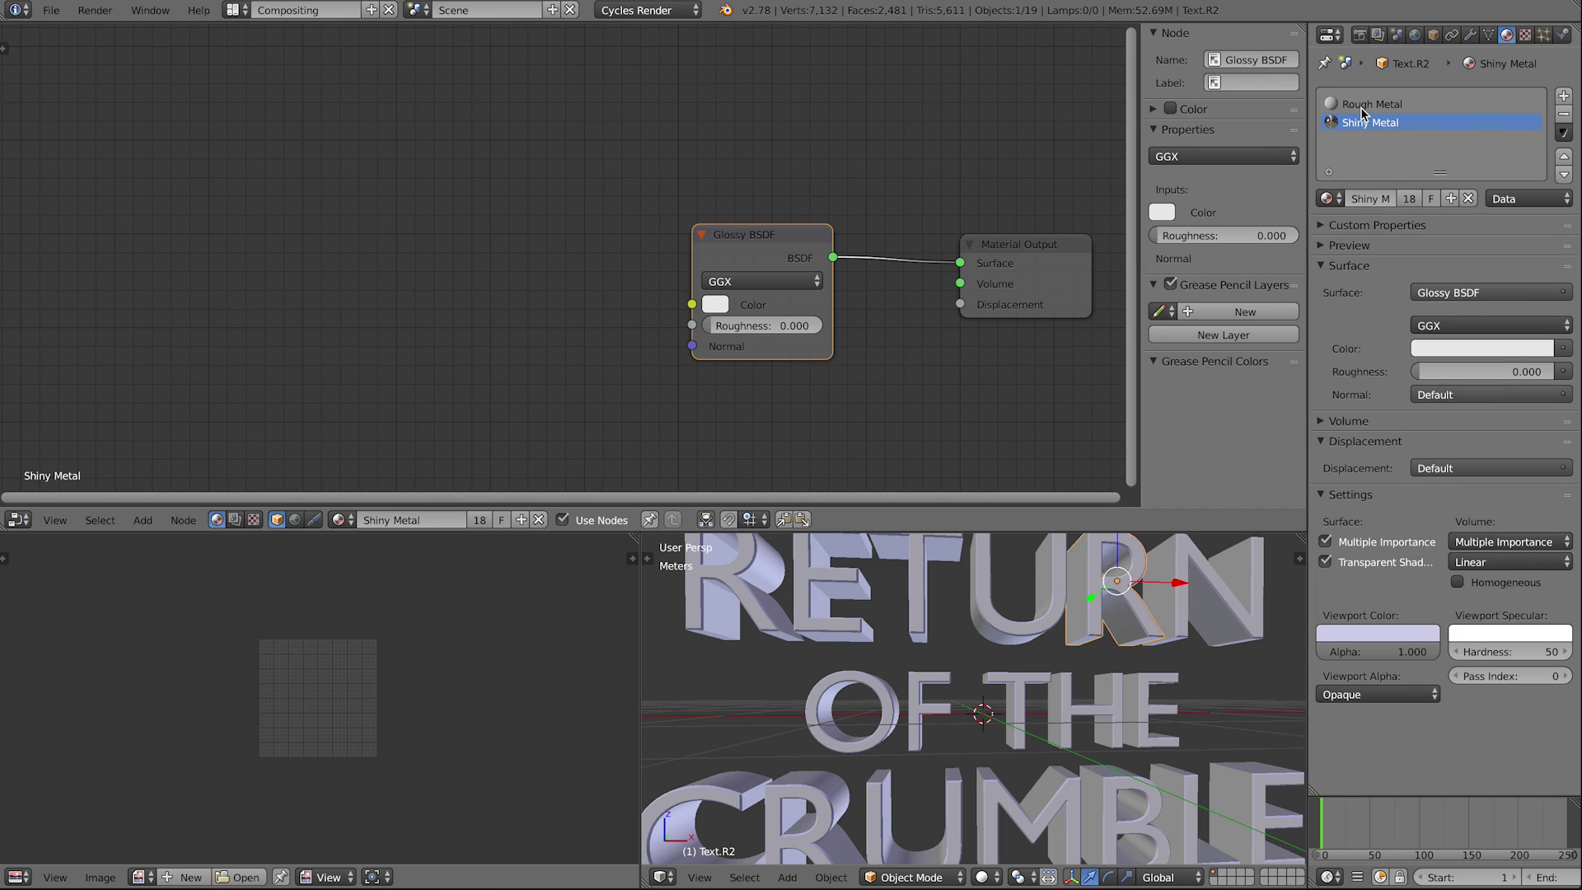
{"action": "left_click", "coordinate": [1362, 106]}
{"action": "left_click", "coordinate": [764, 250]}
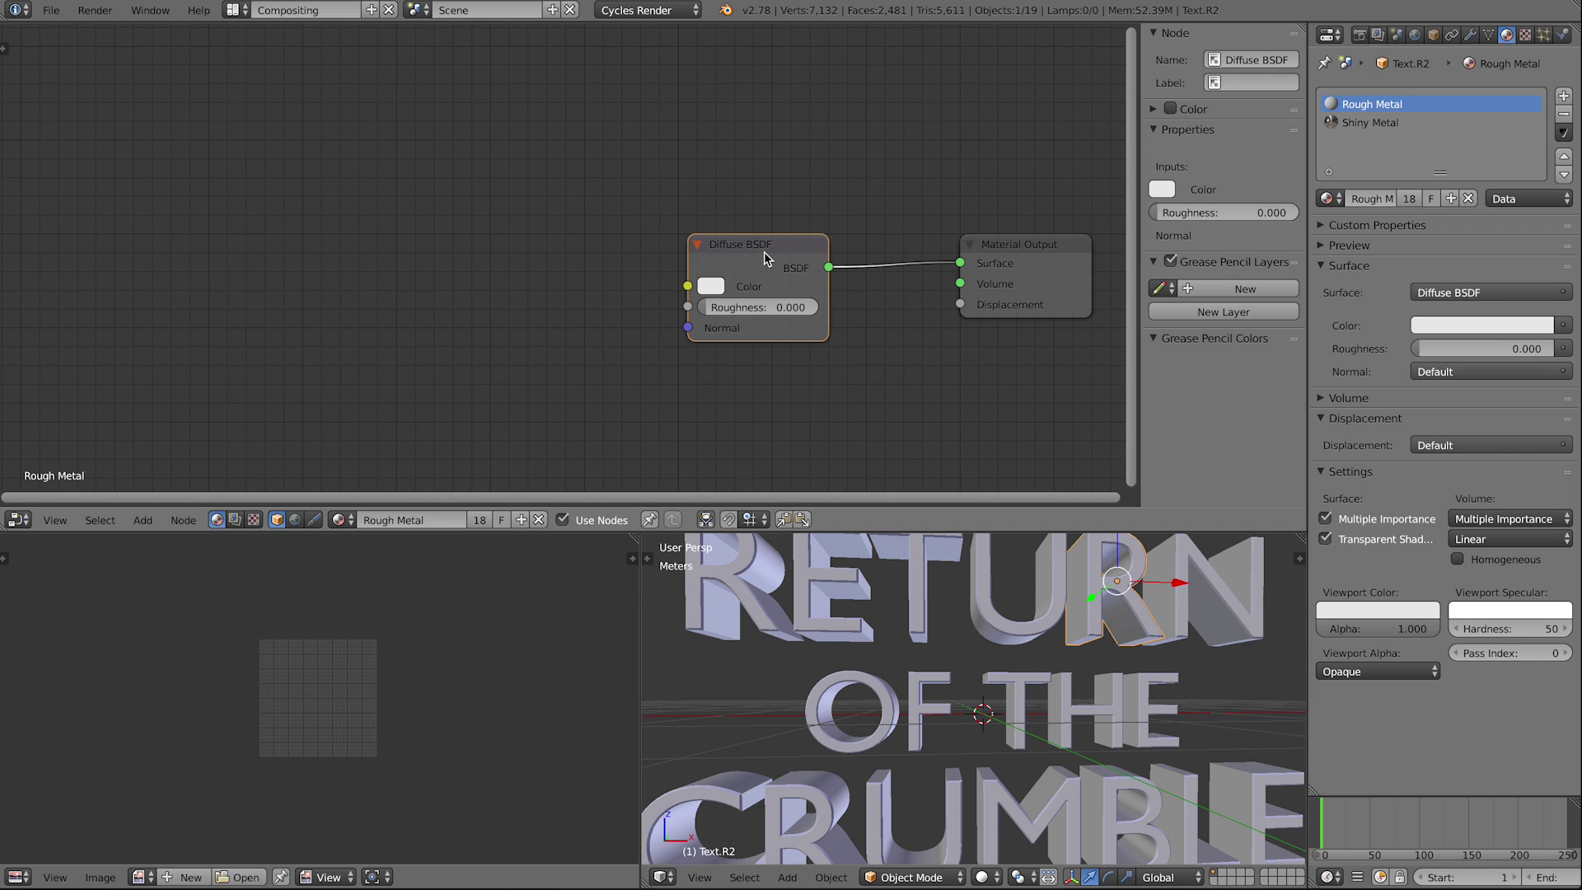
{"action": "key", "text": "x"}
{"action": "key", "text": "shift+a"}
{"action": "mouse_move", "coordinate": [659, 271]}
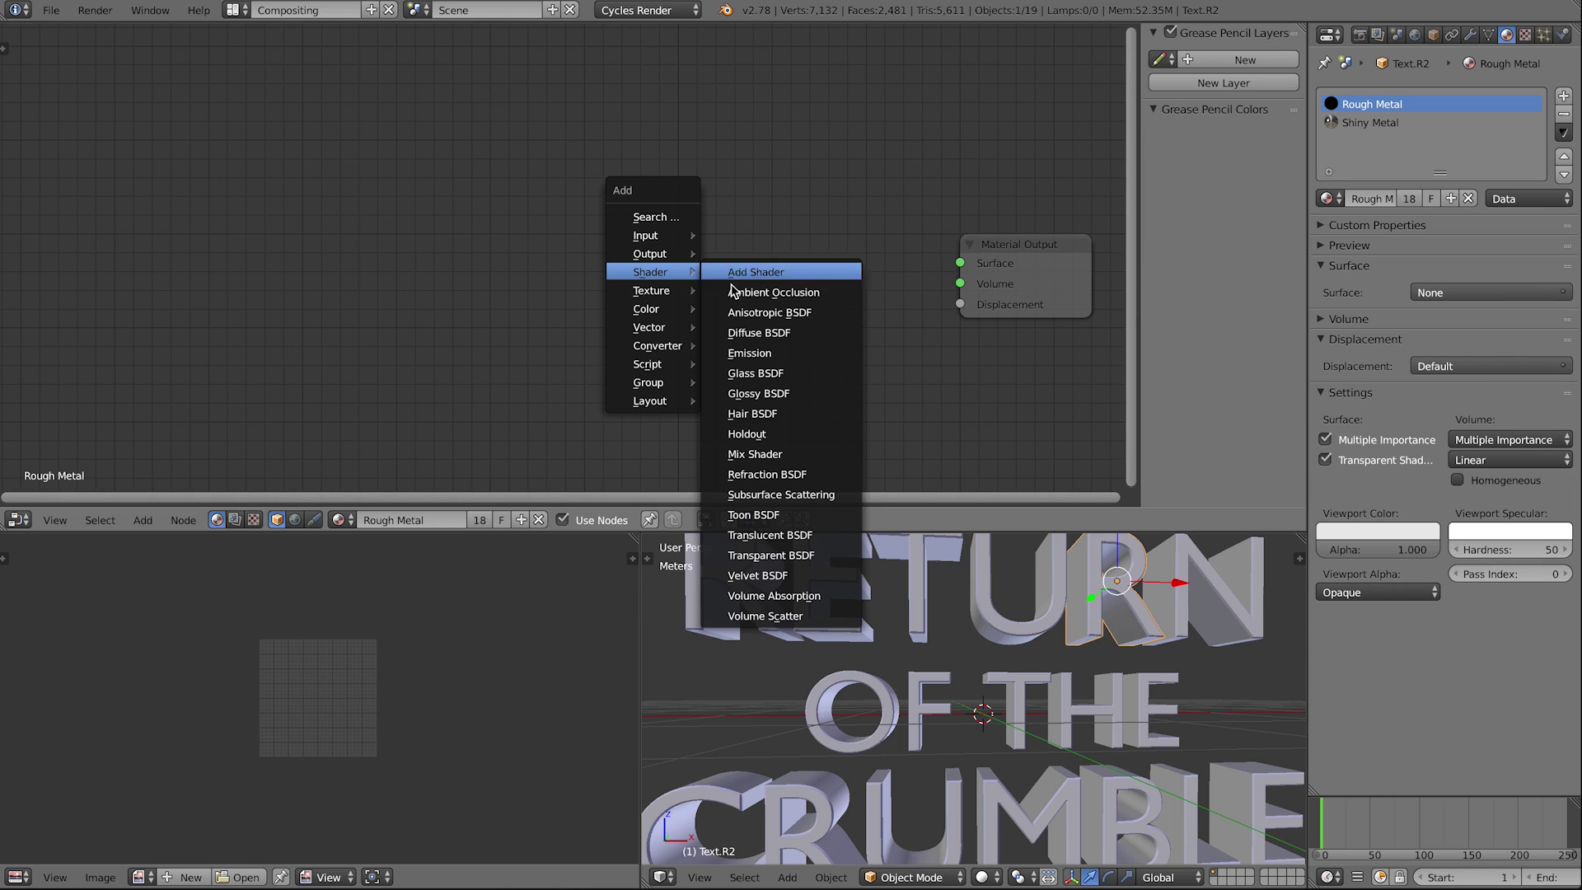
{"action": "left_click", "coordinate": [757, 393]}
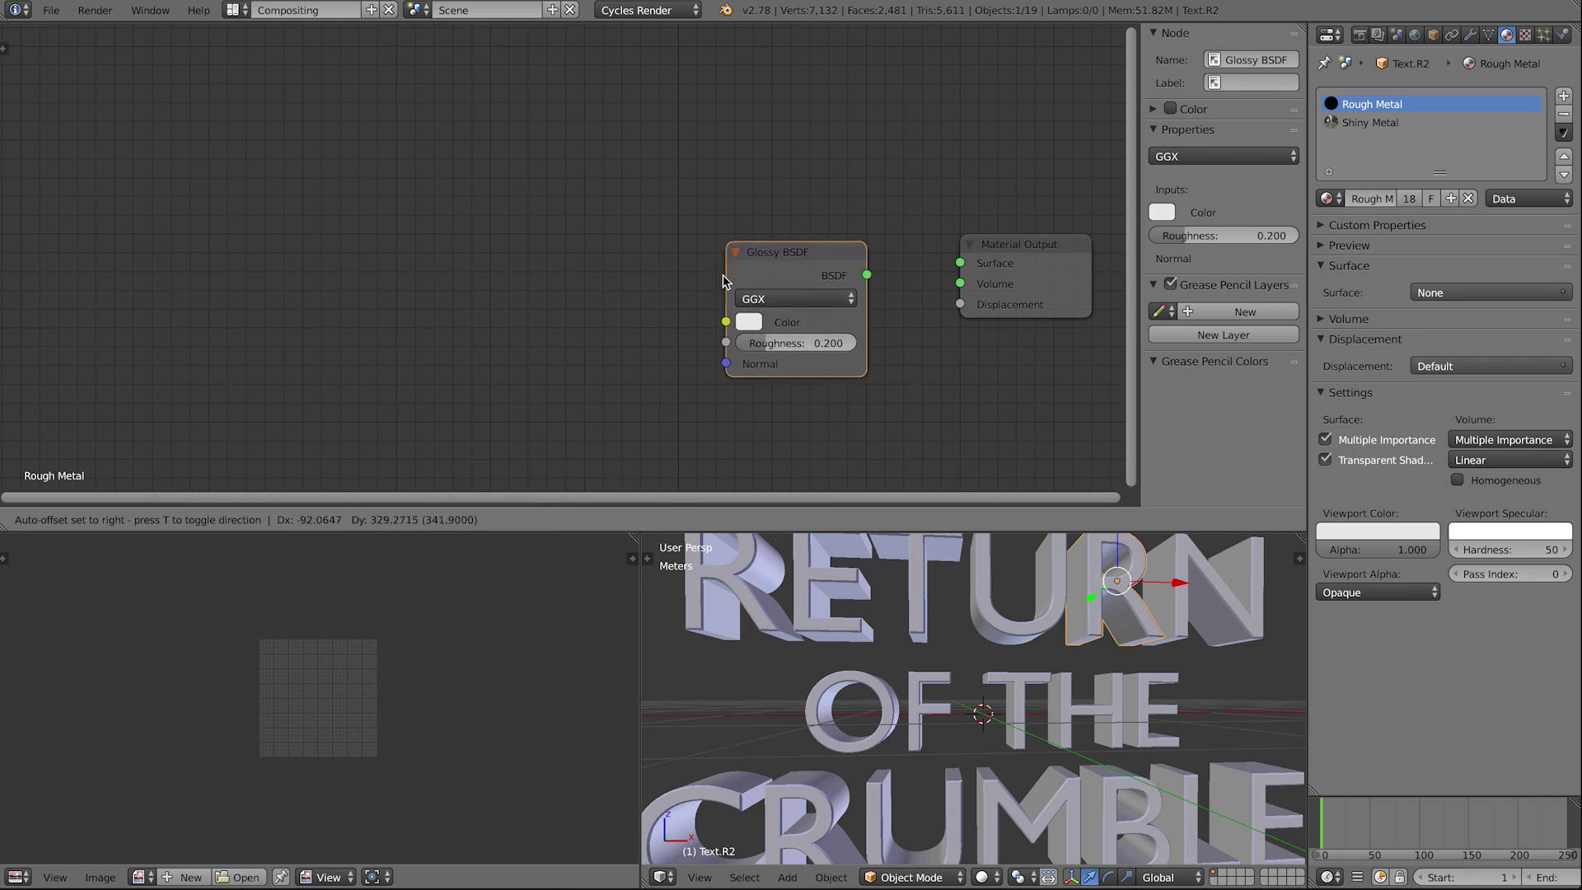
{"action": "left_click", "coordinate": [857, 266]}
{"action": "left_click_drag", "start_coordinate": [860, 264], "coordinate": [955, 264]}
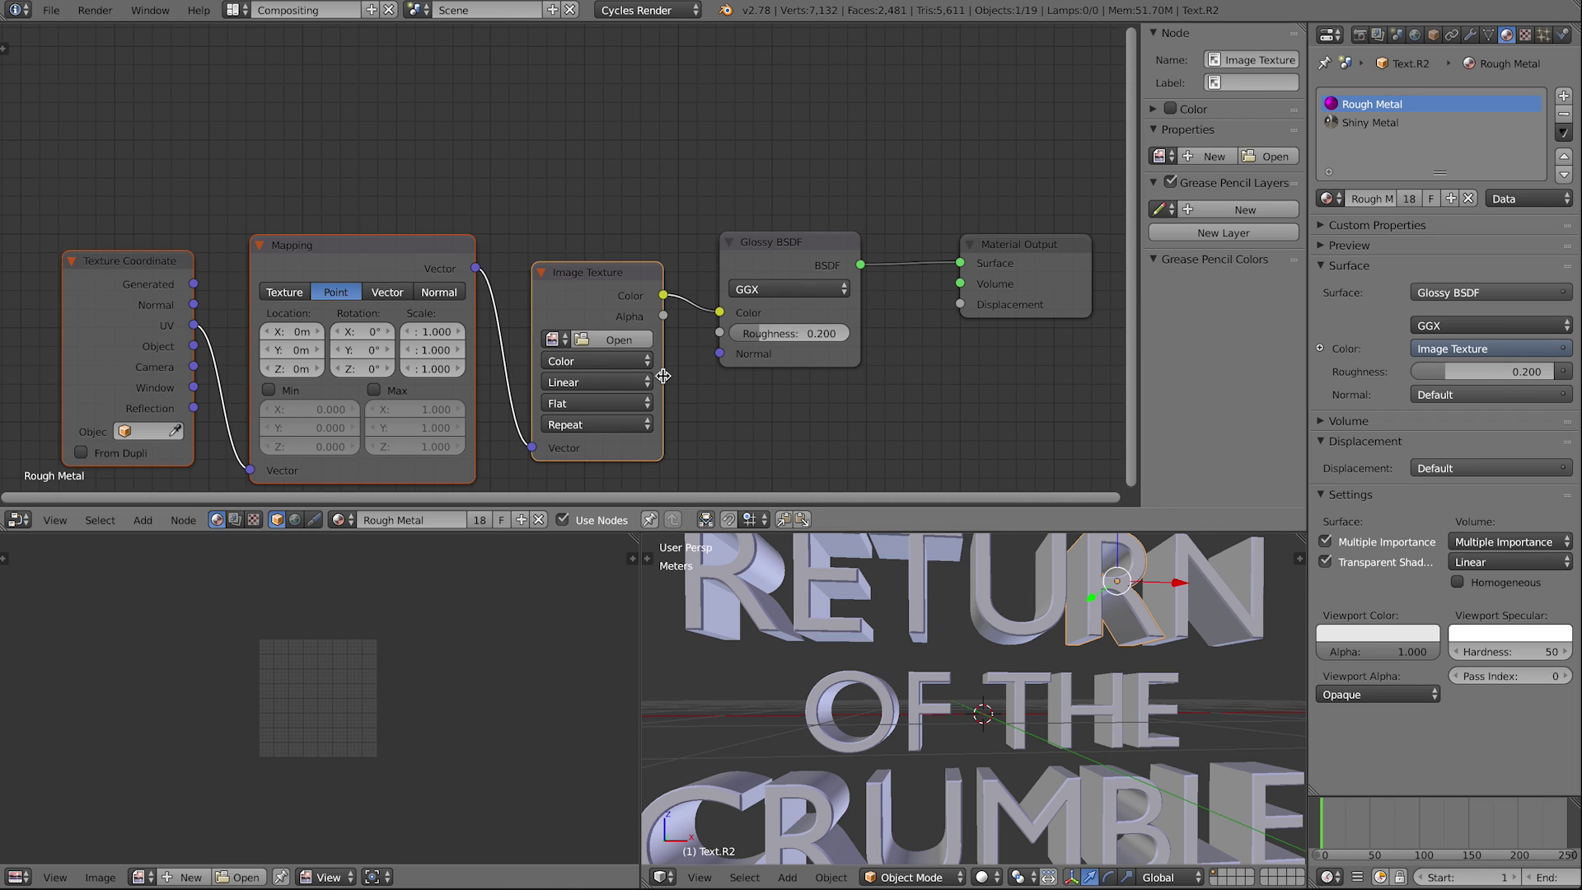
Step: Reroute the Image Texture's Color from the Glossy BSDF's Color to its Roughness, and feed the Mapping node from Generated instead of UV
{"action": "middle_click_drag", "start_coordinate": [659, 371], "coordinate": [752, 335]}
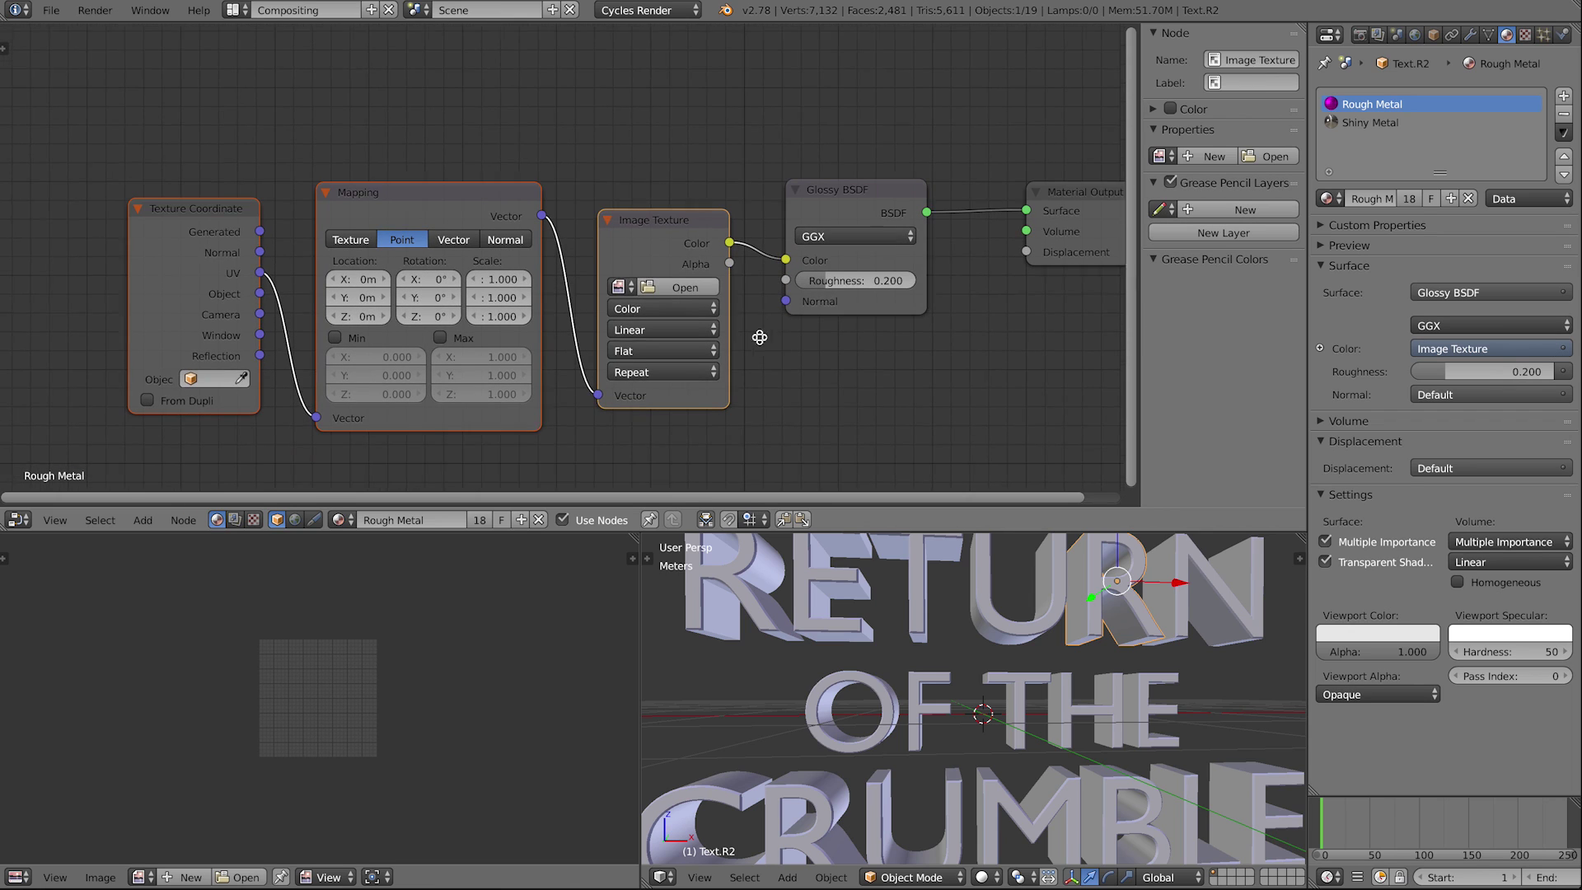
{"action": "right_click_drag", "start_coordinate": [759, 229], "coordinate": [761, 270], "text": "ctrl"}
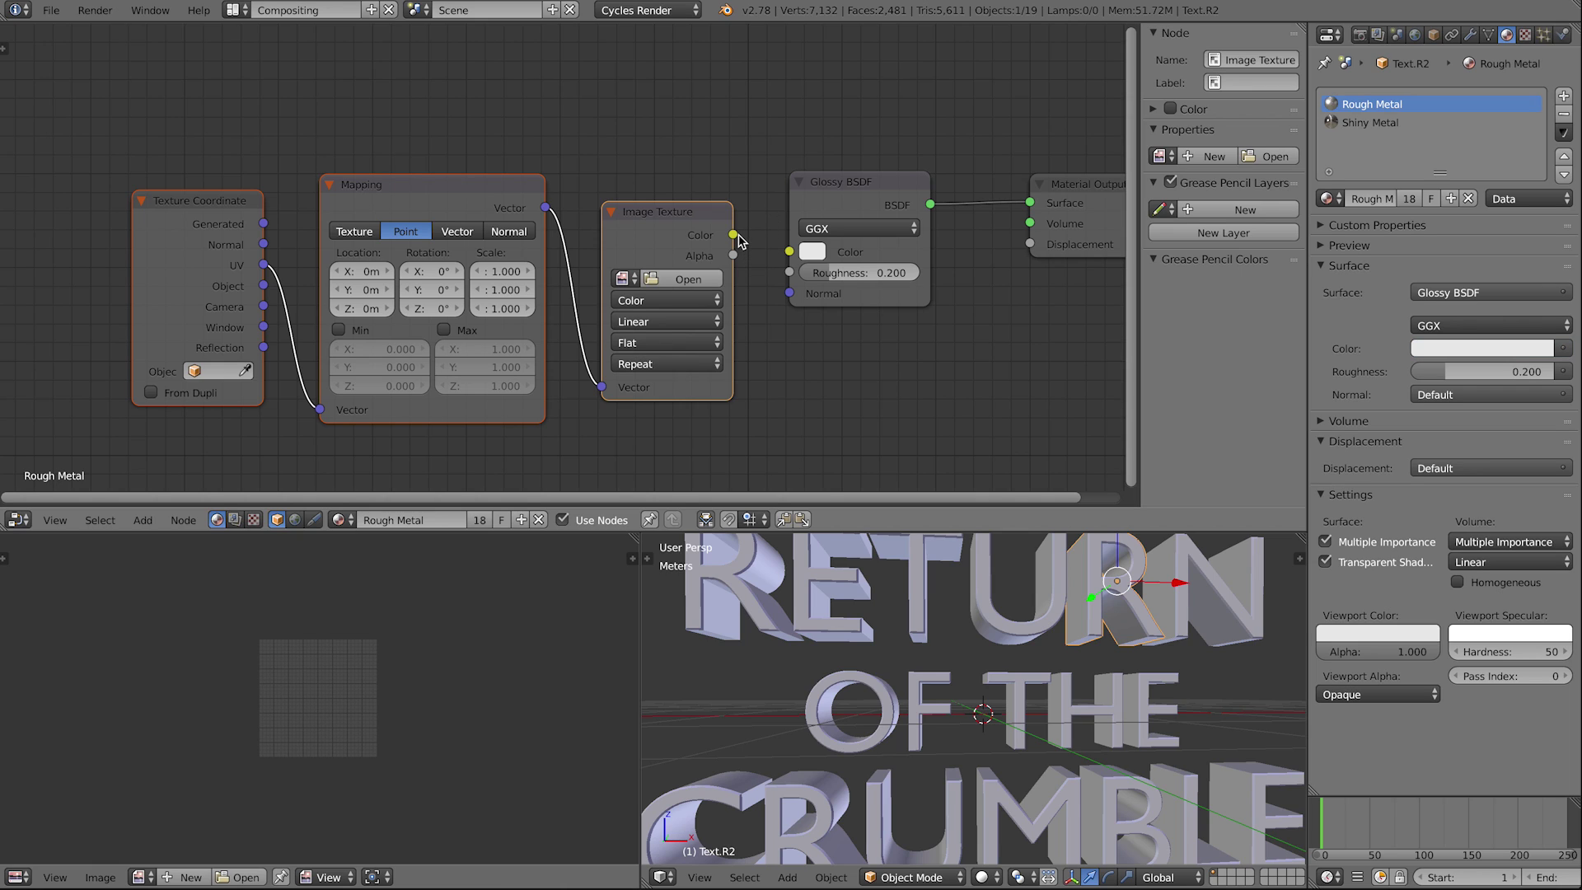
{"action": "left_click_drag", "start_coordinate": [735, 237], "coordinate": [789, 273]}
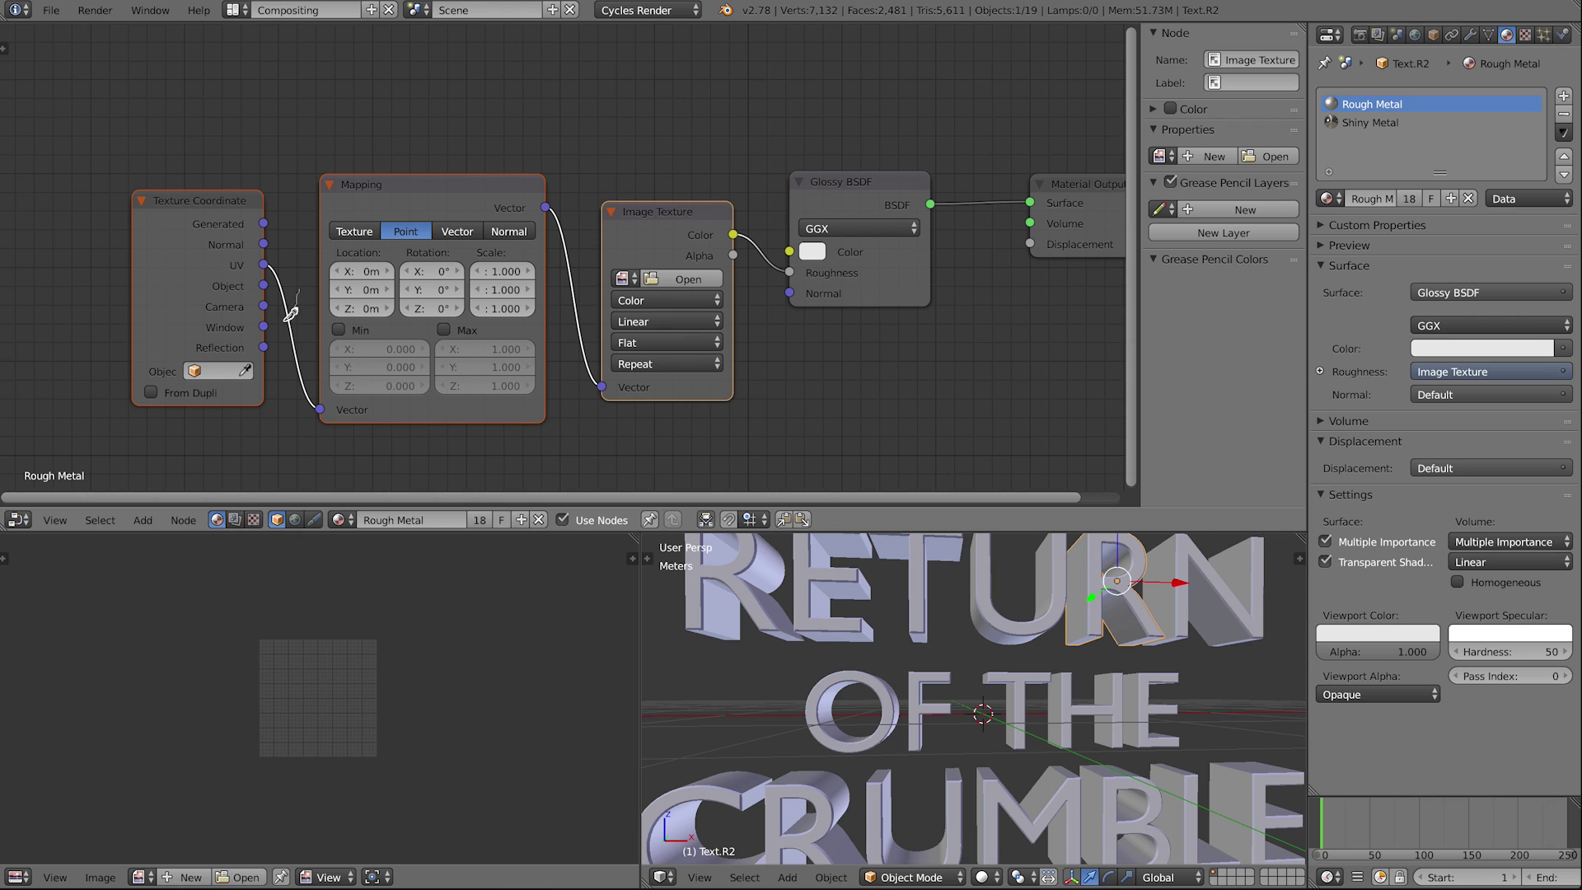
{"action": "right_click_drag", "start_coordinate": [282, 311], "coordinate": [290, 339], "text": "ctrl"}
{"action": "left_click_drag", "start_coordinate": [263, 223], "coordinate": [320, 409]}
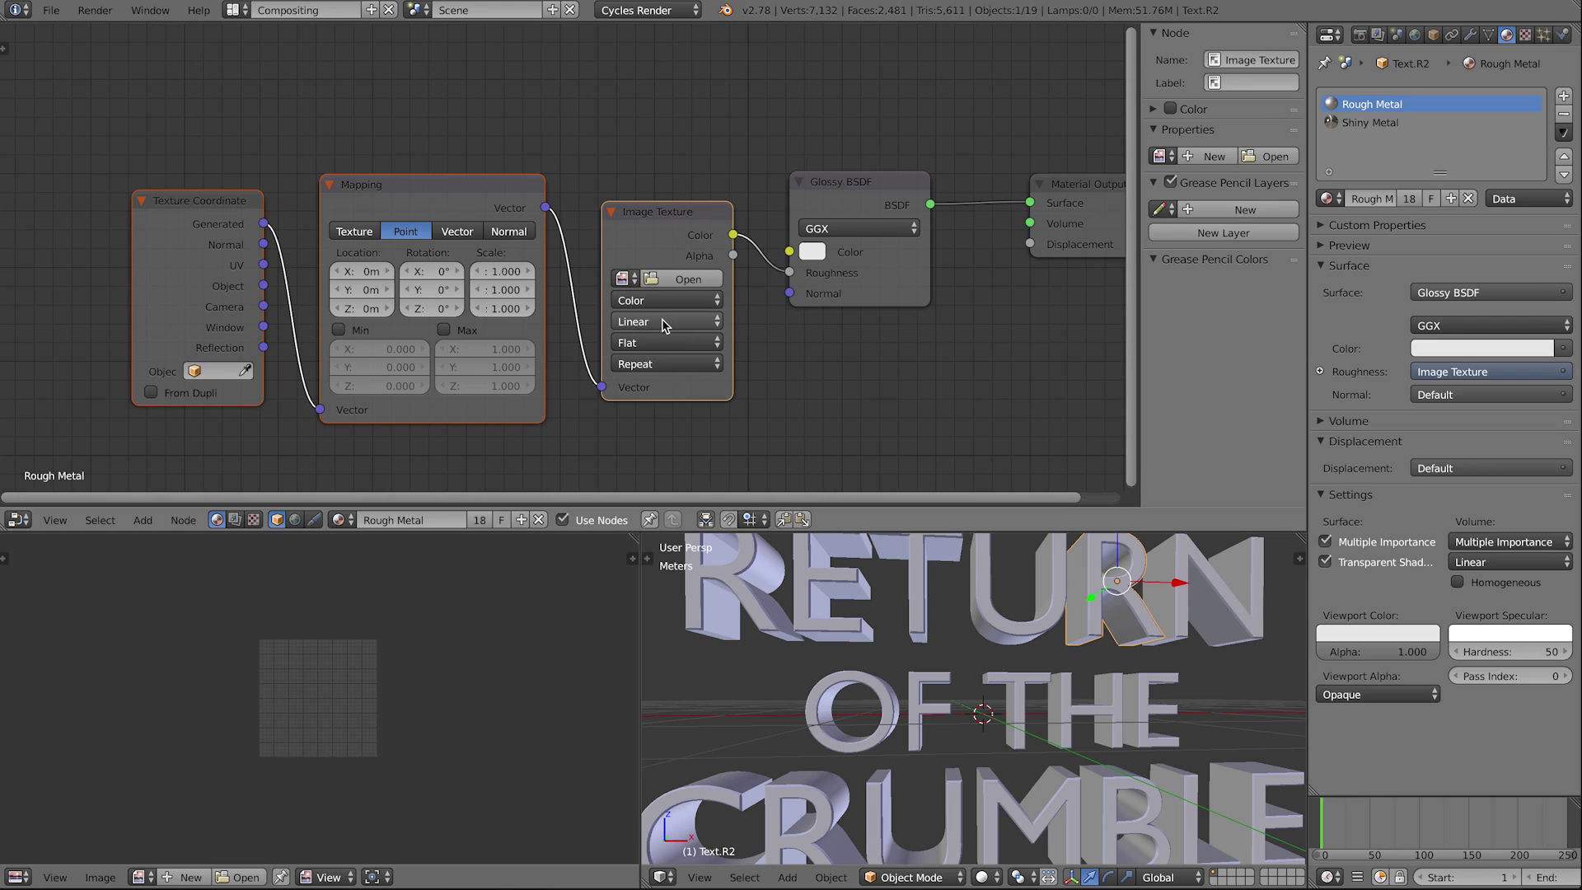
Step: Set the Image Texture node's projection to Box with a blend of 0.2
{"action": "left_click", "coordinate": [669, 342]}
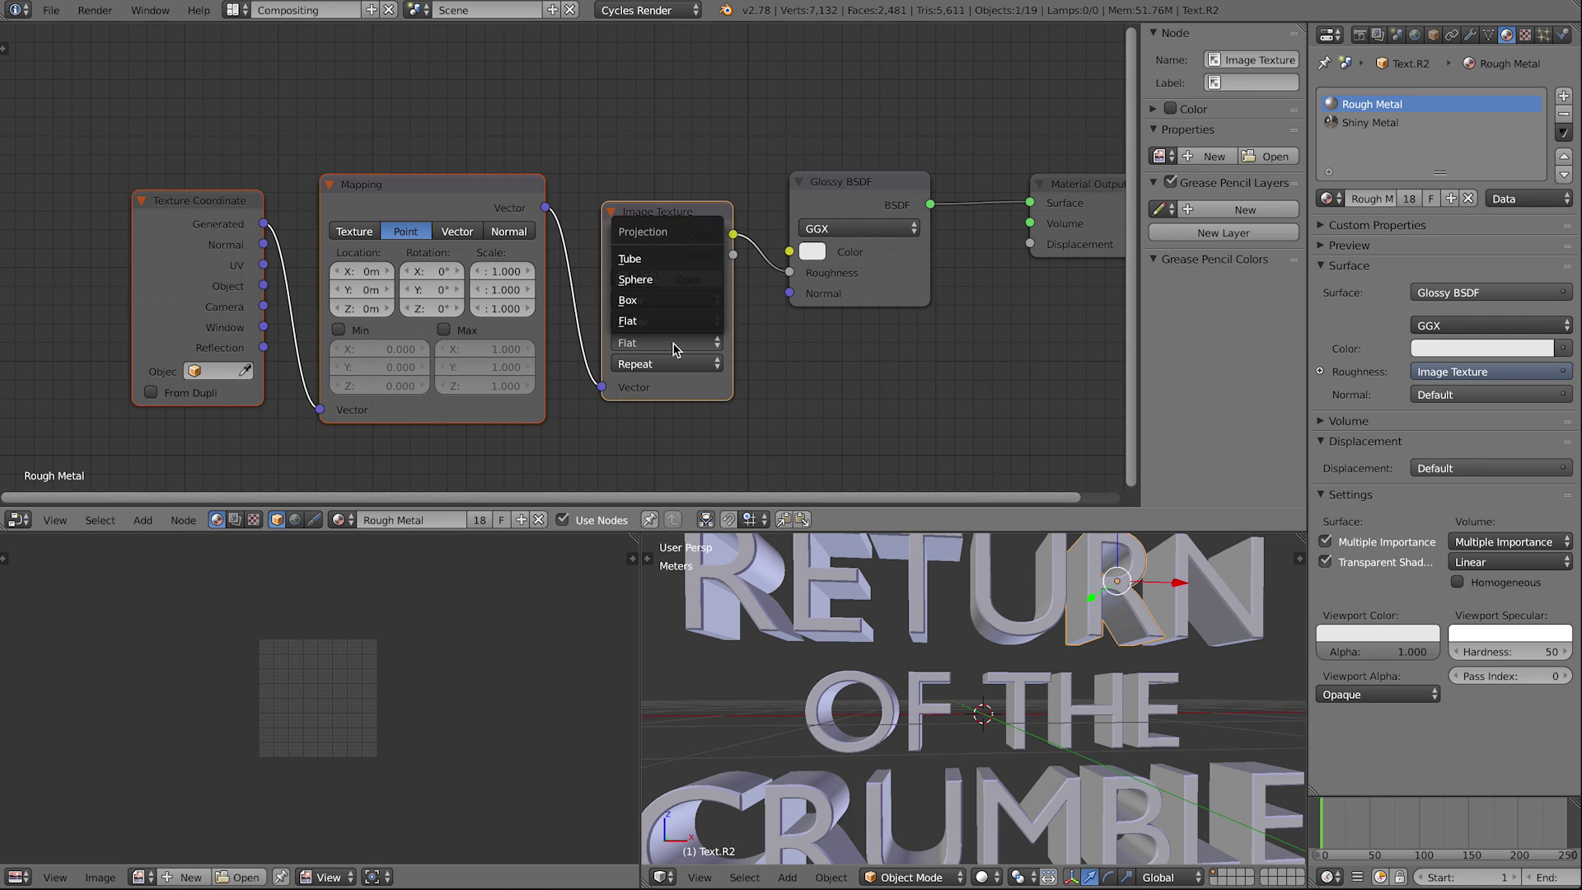
{"action": "left_click", "coordinate": [659, 300]}
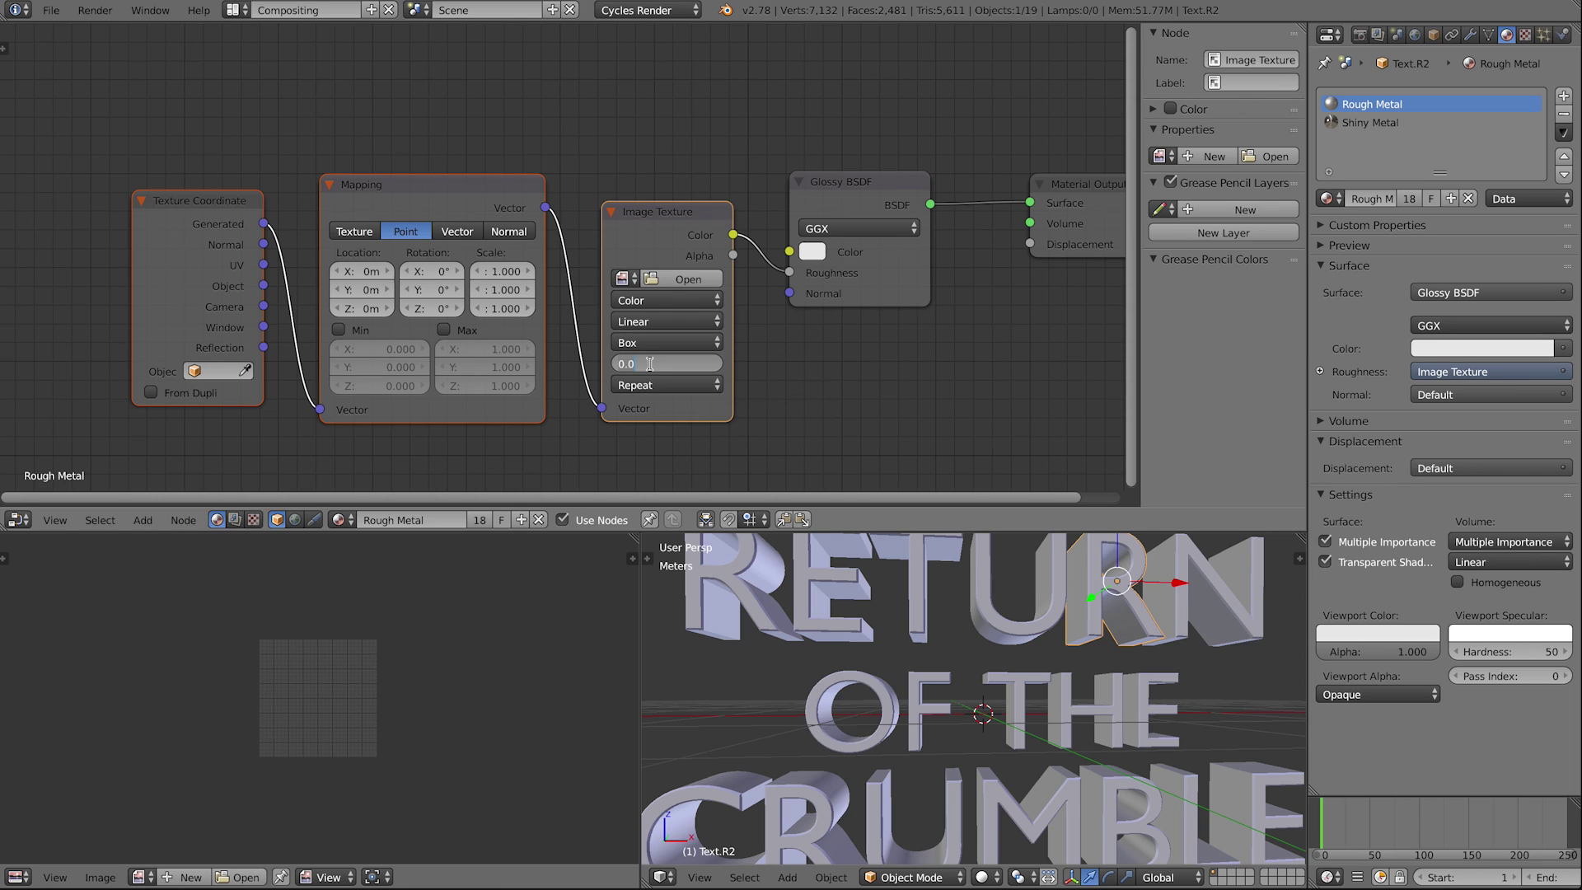
{"action": "type", "text": ".2"}
{"action": "key", "text": "Return"}
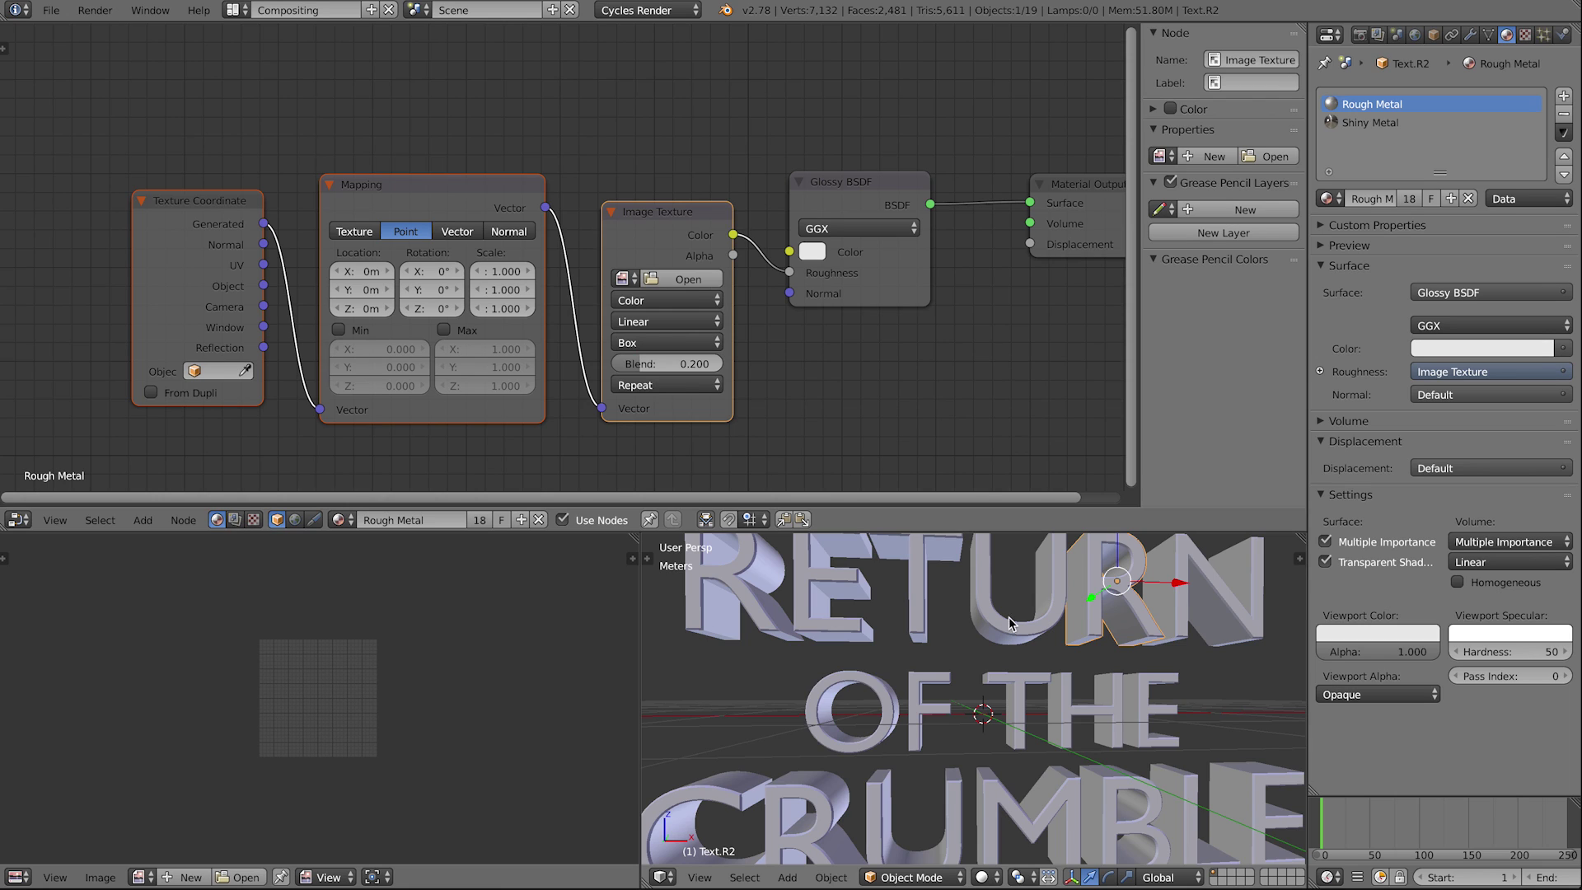
Step: Load duion-com-CF_DSC01780.jpg from the 04 Animated Text folder into the Image Texture node
{"action": "left_click", "coordinate": [677, 281]}
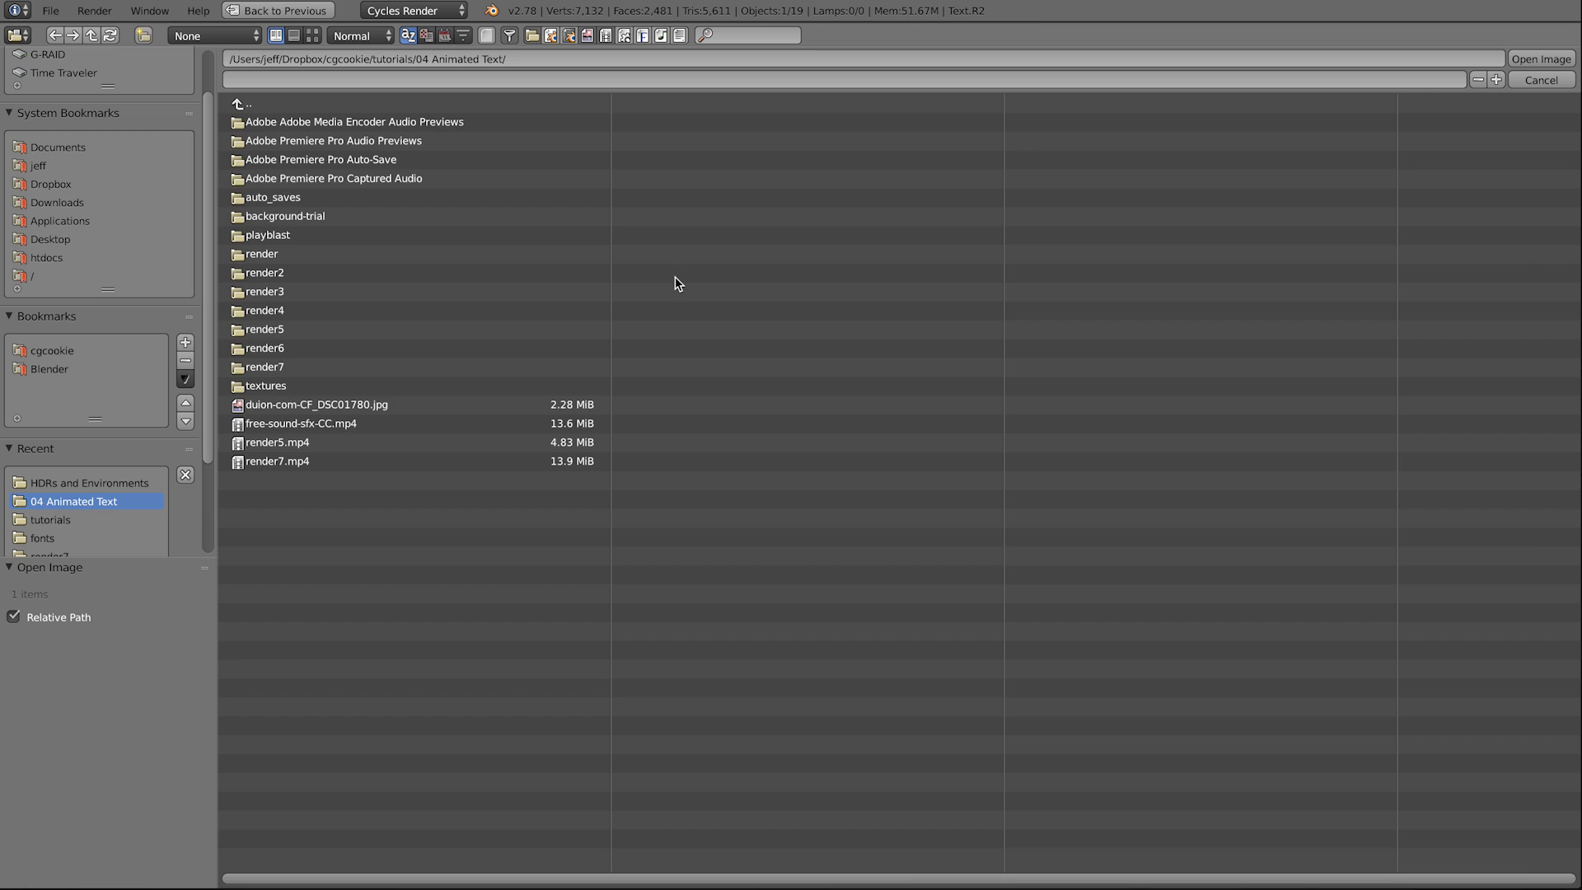
{"action": "left_click", "coordinate": [422, 409]}
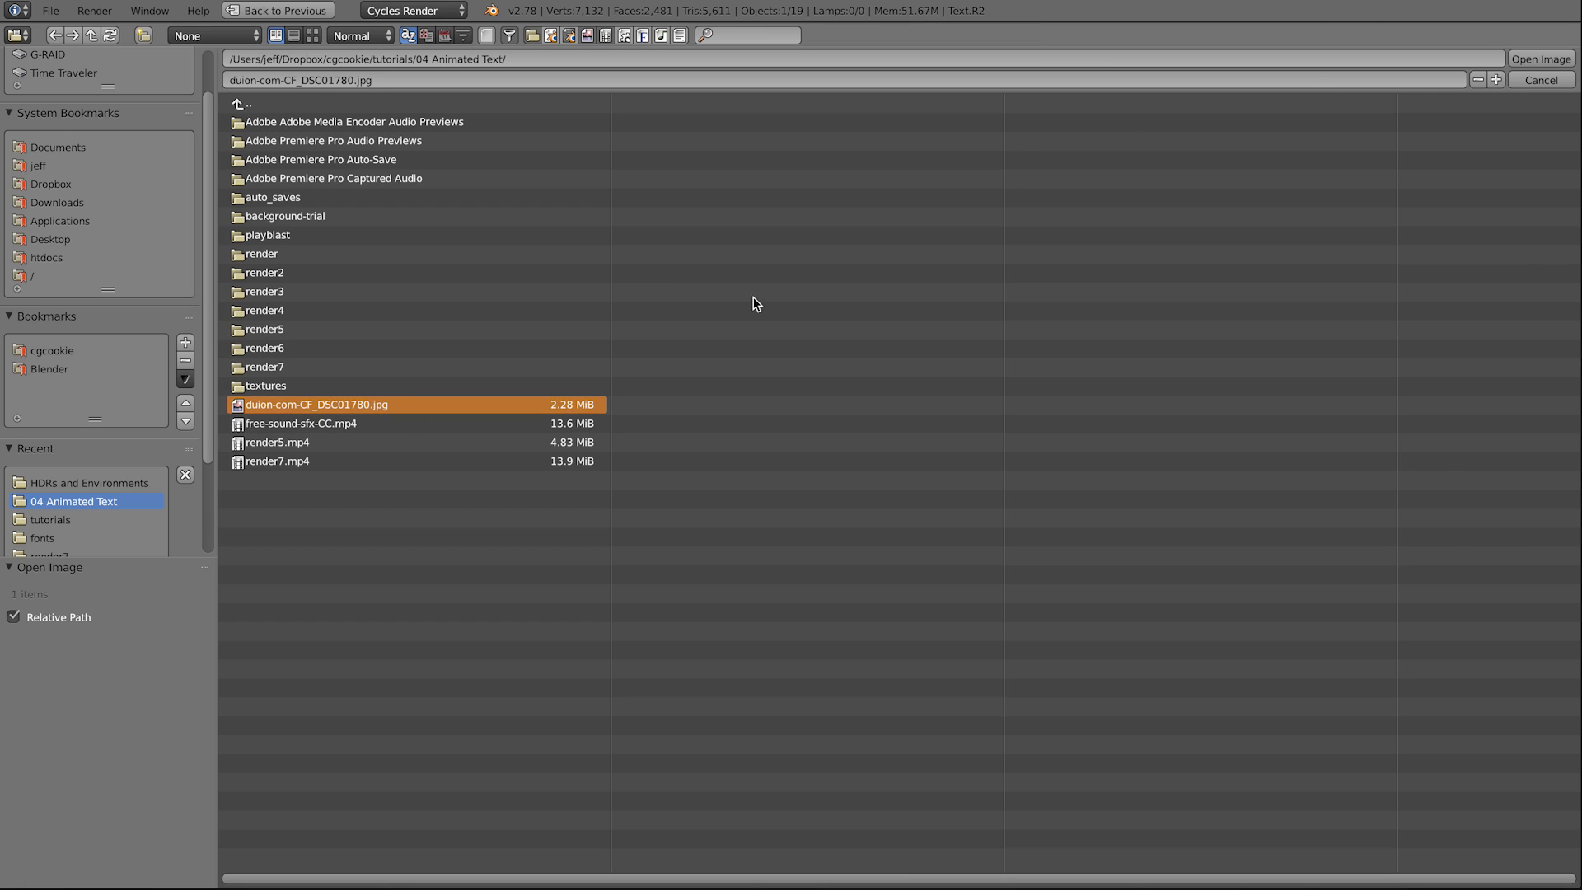
{"action": "left_click", "coordinate": [1516, 61]}
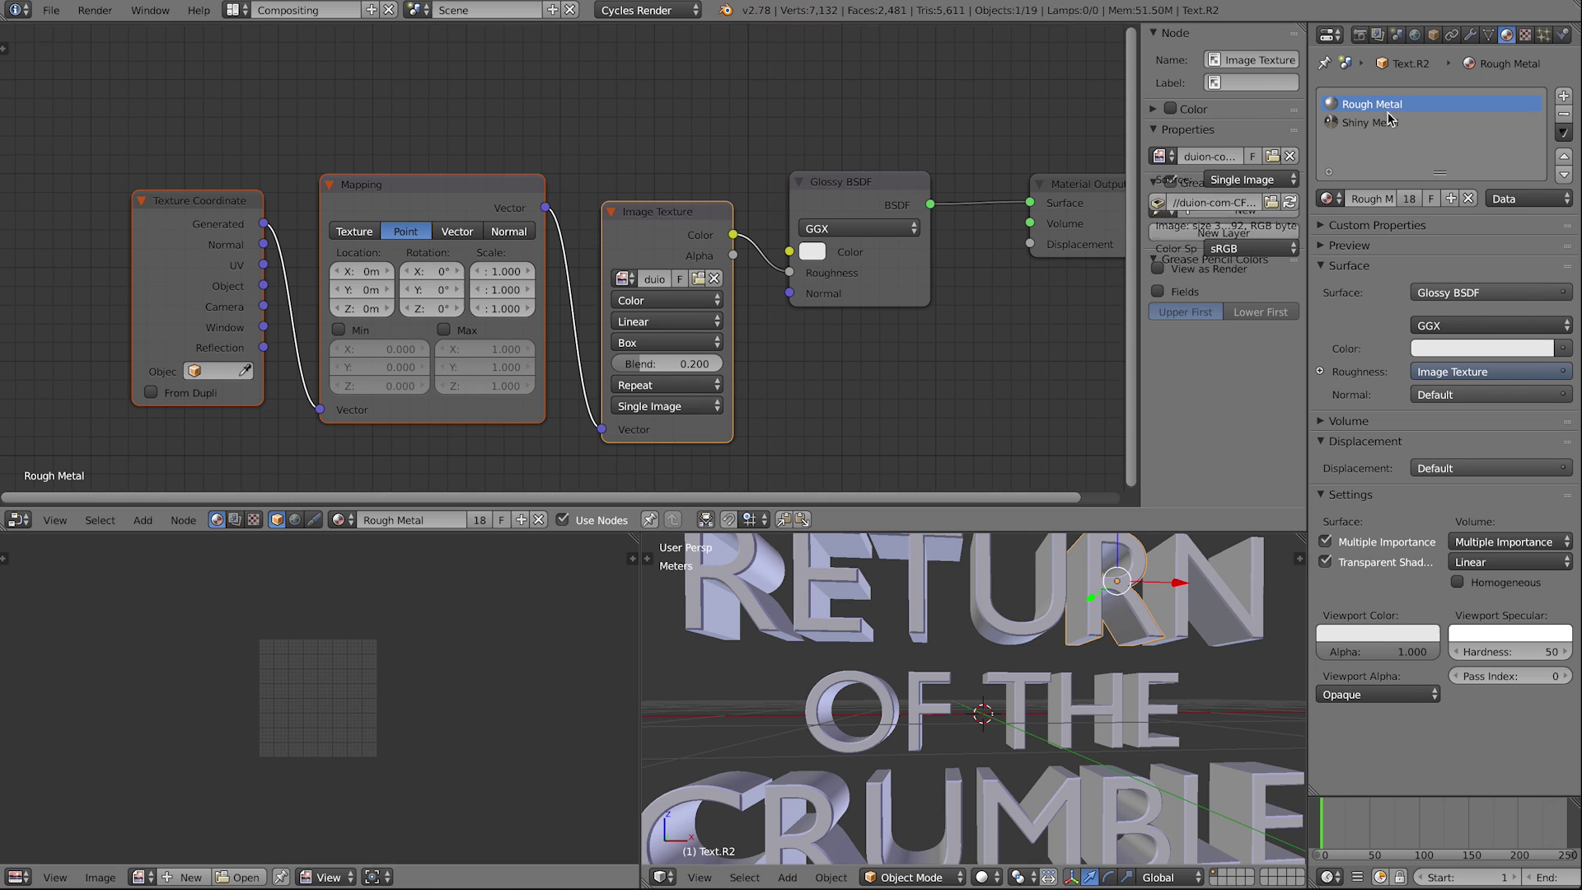
Step: Preview the Image Texture alone through a Viewer node and examine its projection on the letters in a rendered view
{"action": "left_click", "coordinate": [652, 223]}
{"action": "left_click", "coordinate": [651, 223], "text": "ctrl+shift"}
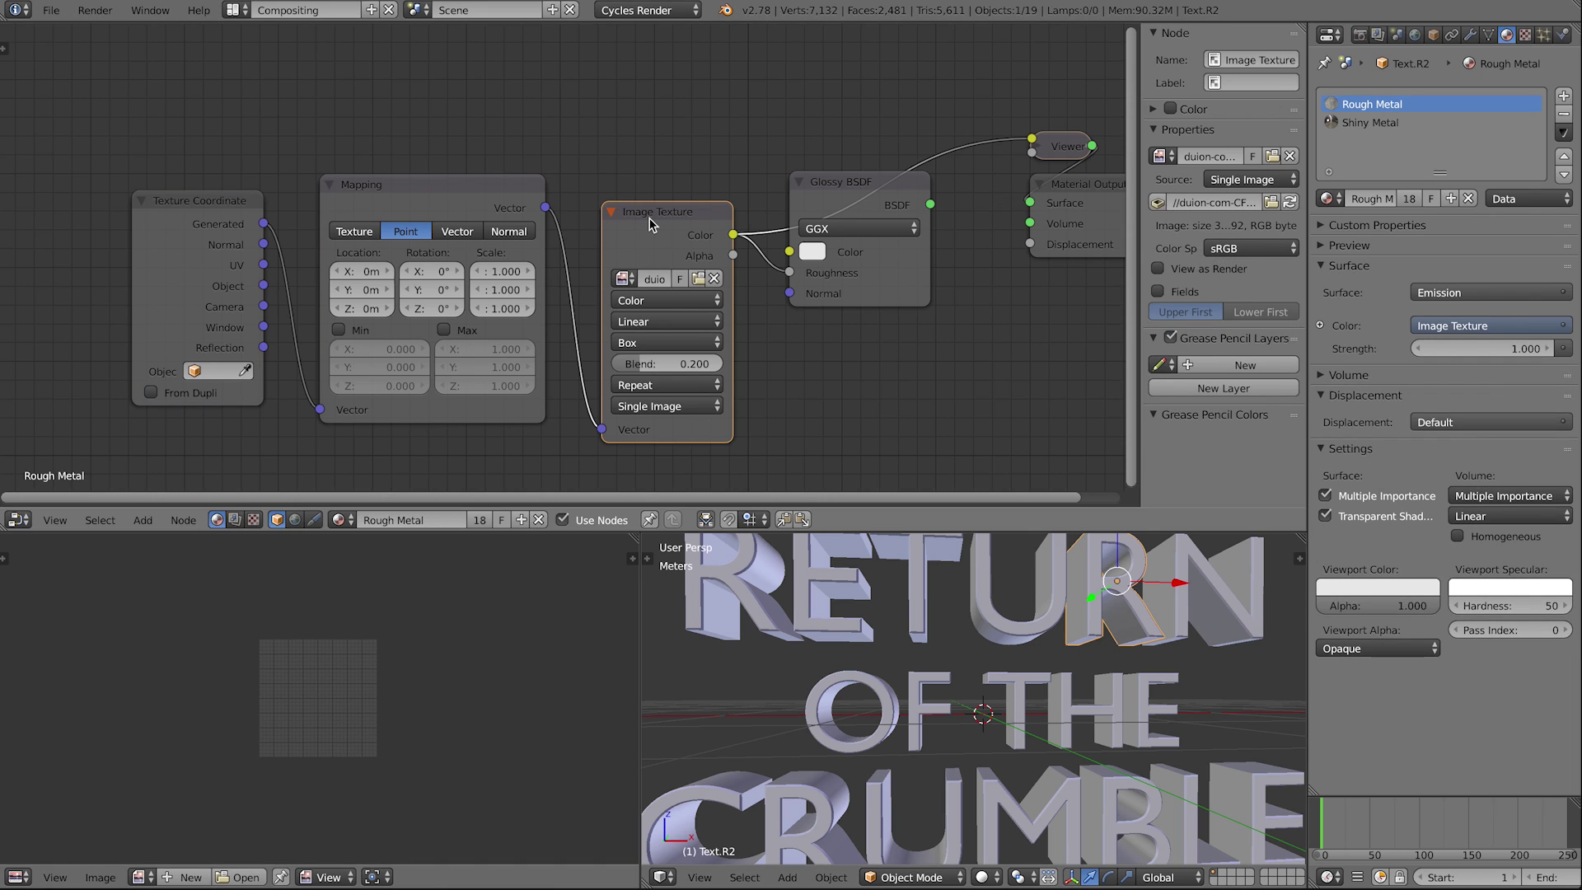
{"action": "key", "text": "shift+z"}
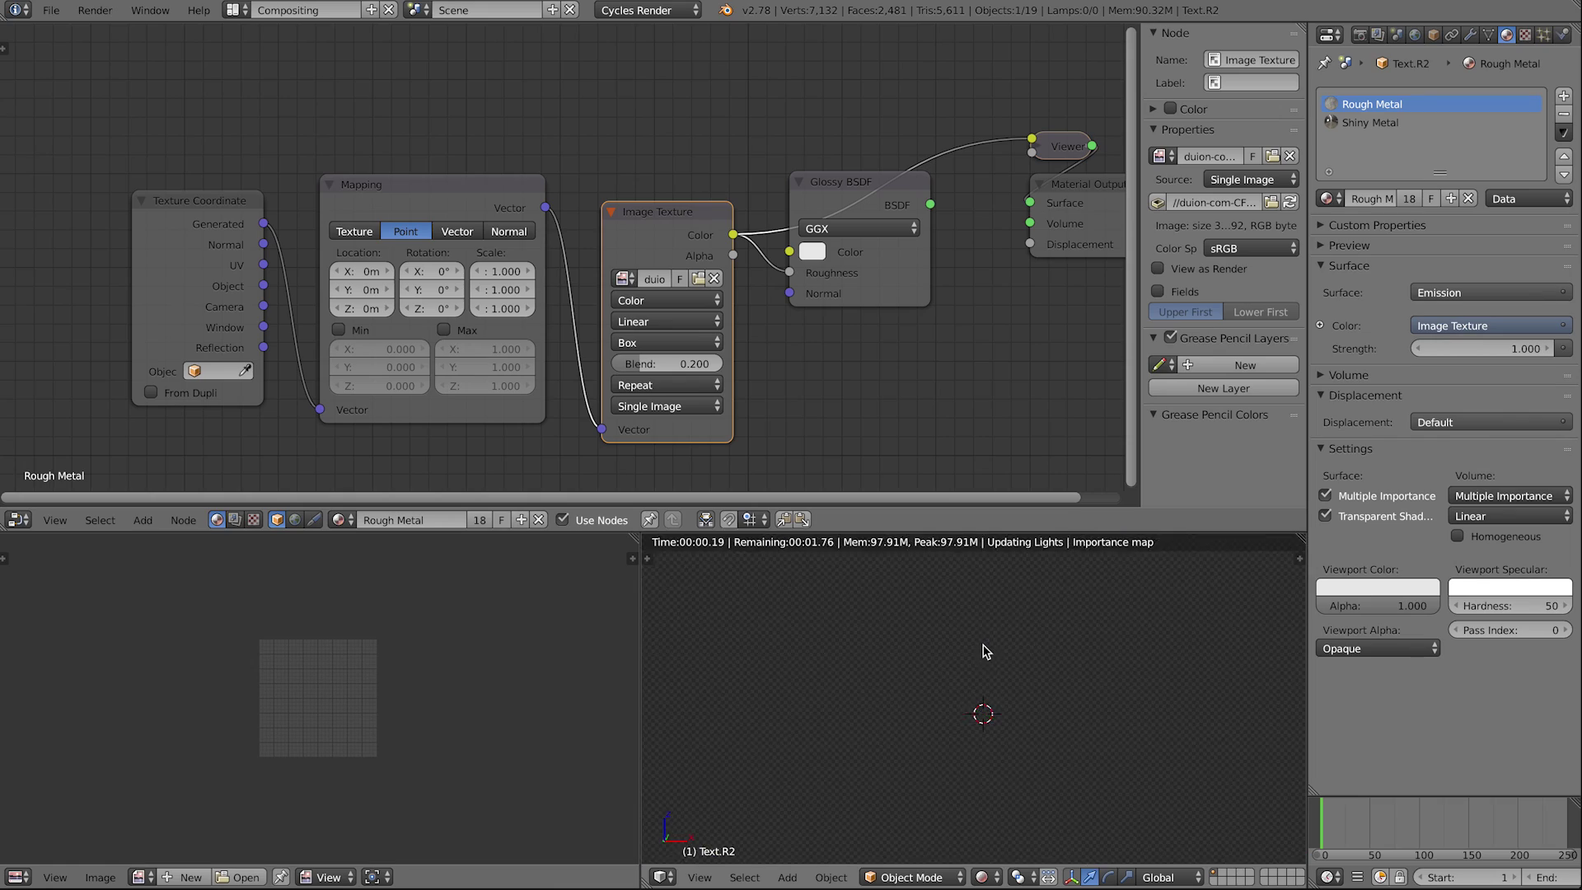
{"action": "mouse_move", "coordinate": [983, 651]}
{"action": "middle_mouse_down"}
{"action": "mouse_move", "coordinate": [999, 684]}
{"action": "mouse_move", "coordinate": [969, 690]}
{"action": "mouse_move", "coordinate": [815, 655]}
{"action": "mouse_move", "coordinate": [805, 638]}
{"action": "middle_mouse_up"}
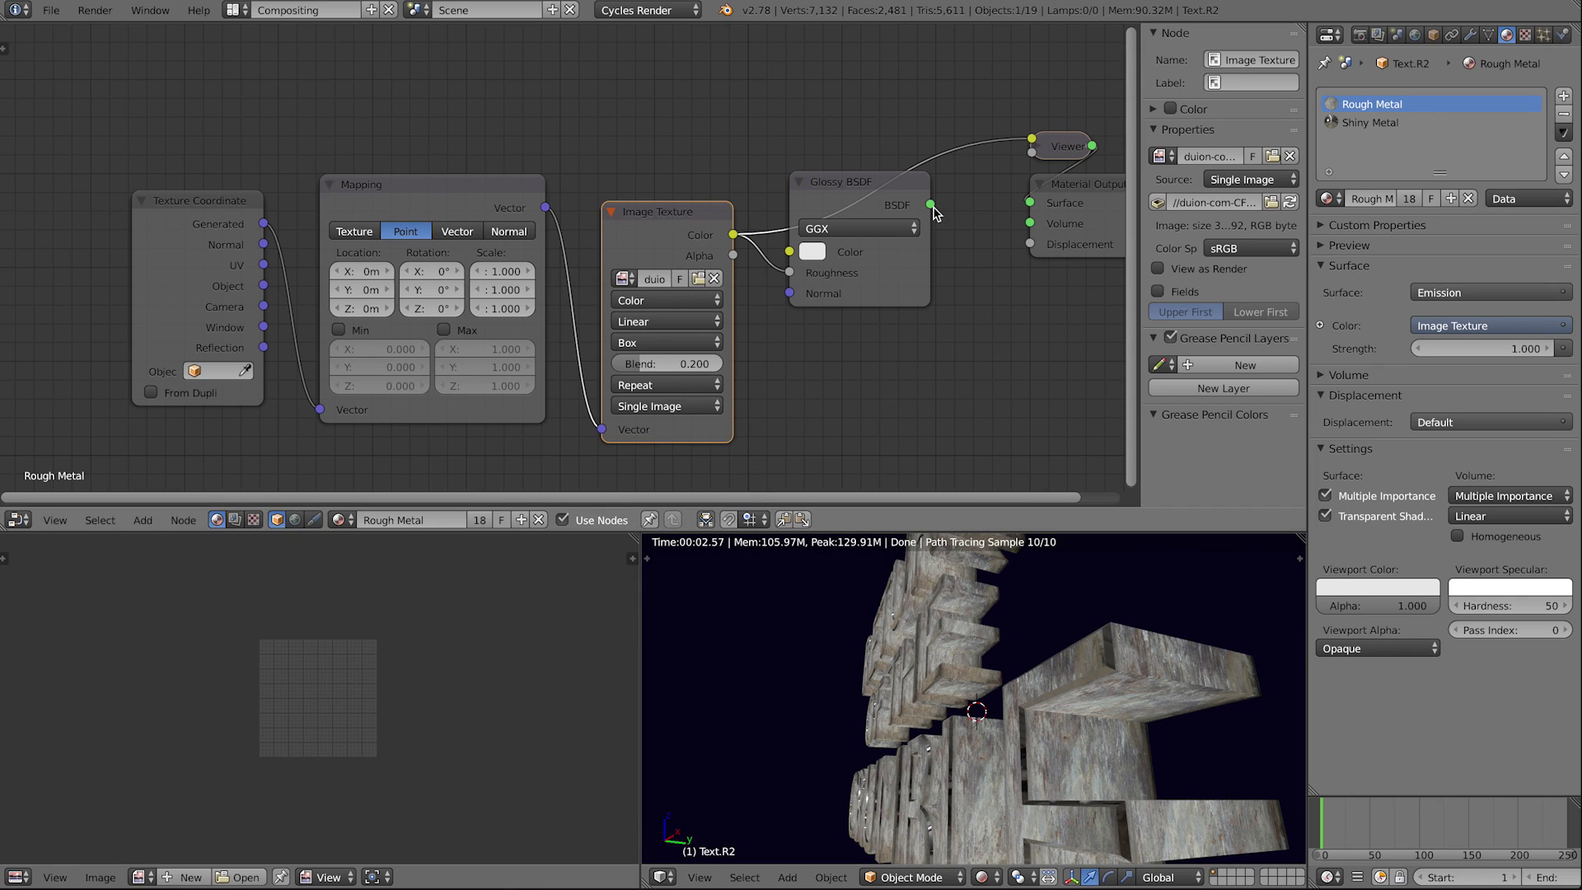
Step: Reconnect the Glossy BSDF to the Material Output's Surface input and inspect the rough metal on the rendered letters
{"action": "left_click_drag", "start_coordinate": [933, 207], "coordinate": [1029, 206]}
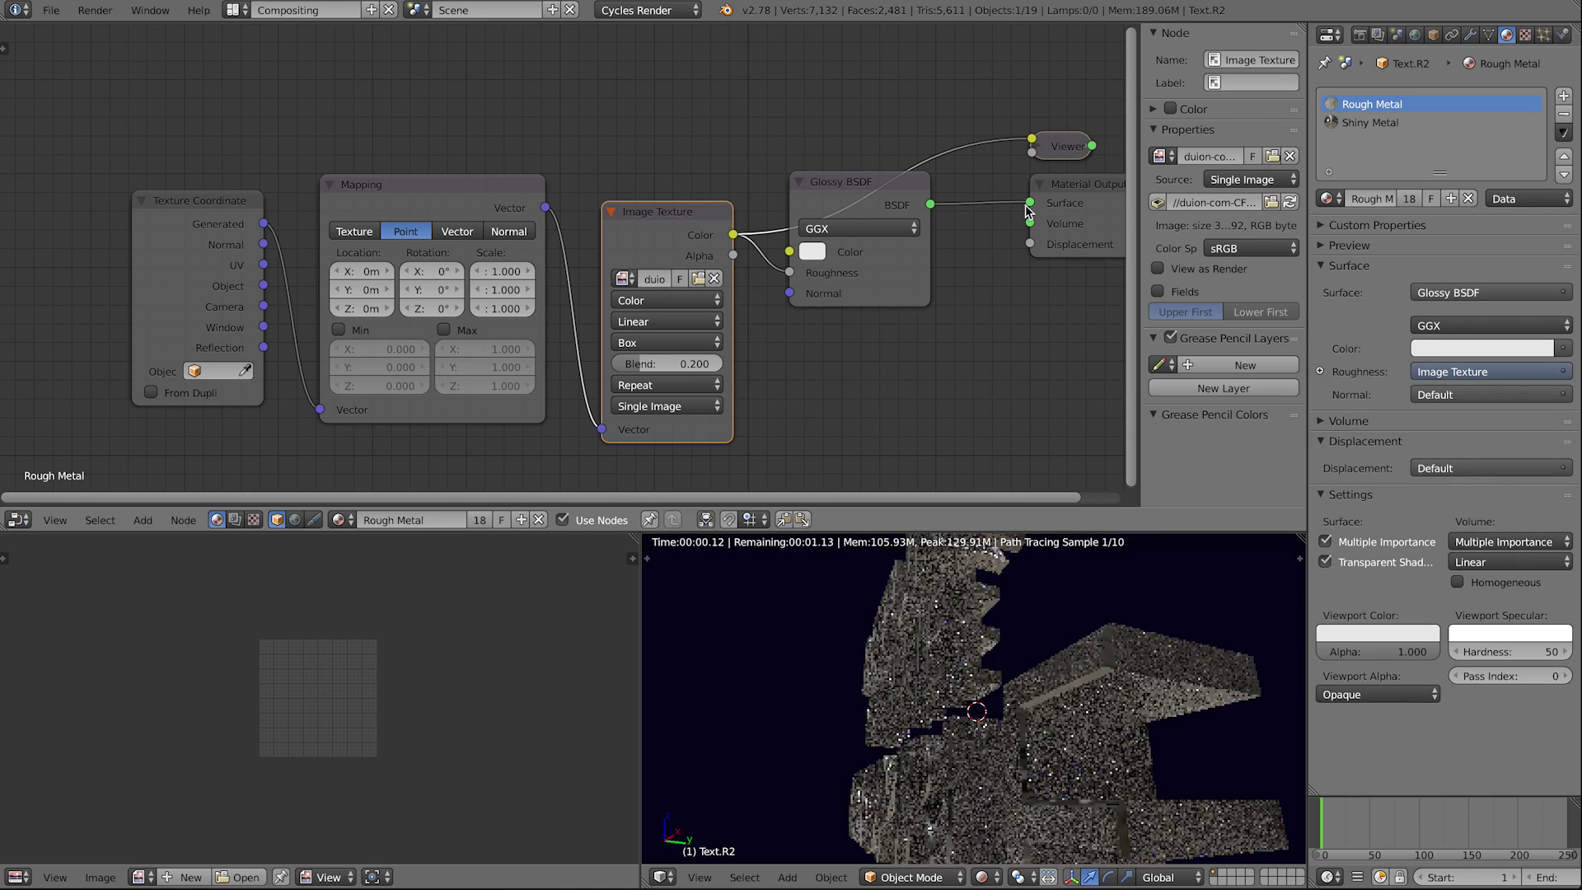
{"action": "left_click", "coordinate": [887, 194]}
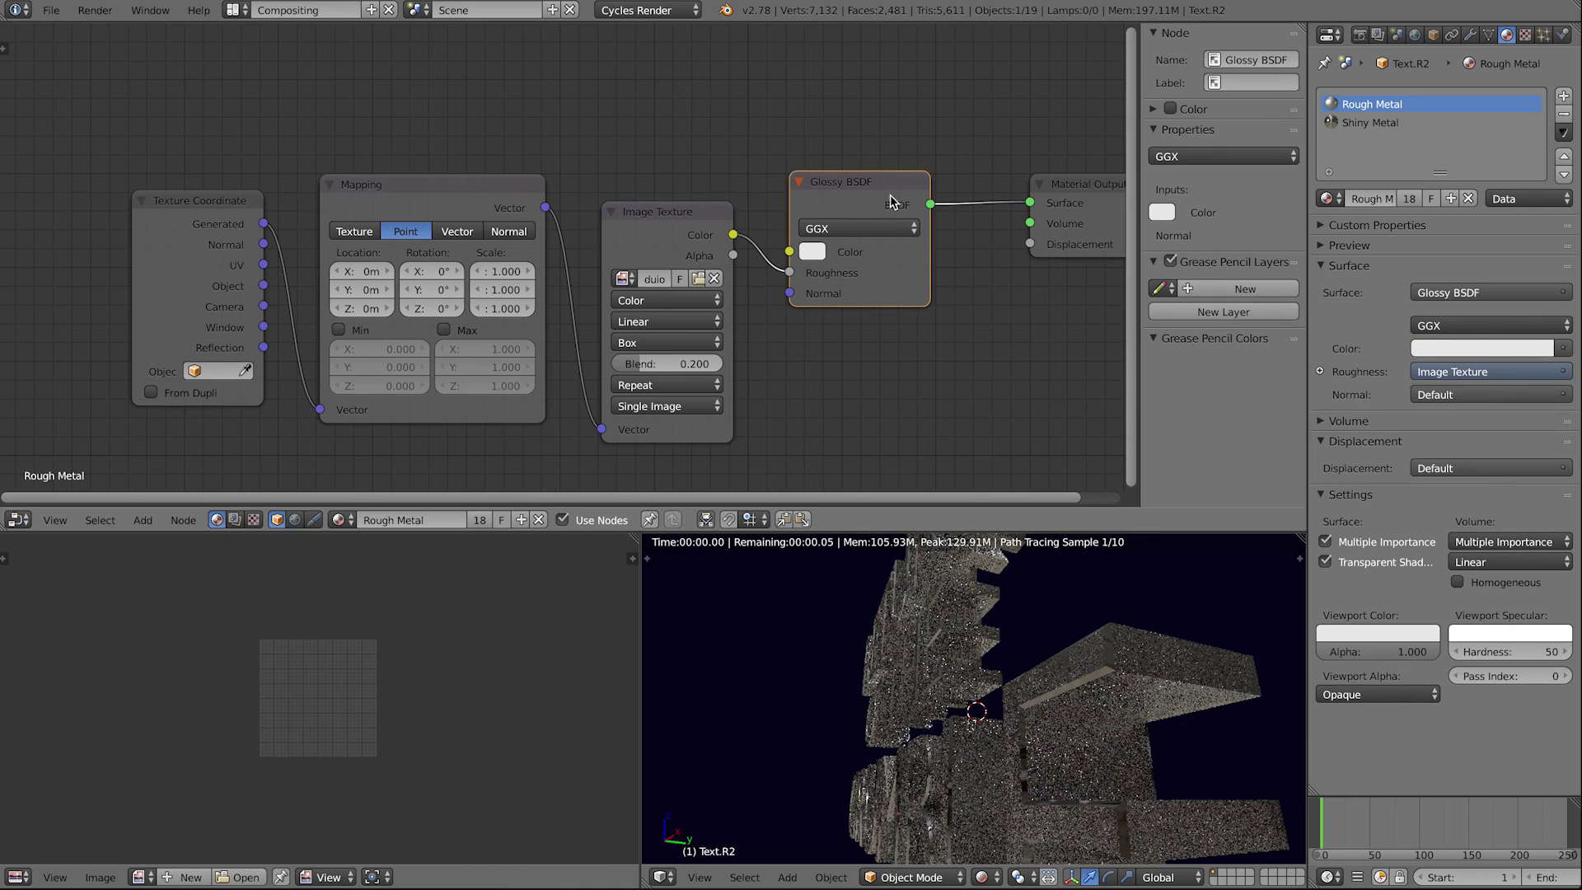
{"action": "middle_click_drag", "start_coordinate": [960, 708], "coordinate": [1086, 706]}
{"action": "key", "text": "KP_1"}
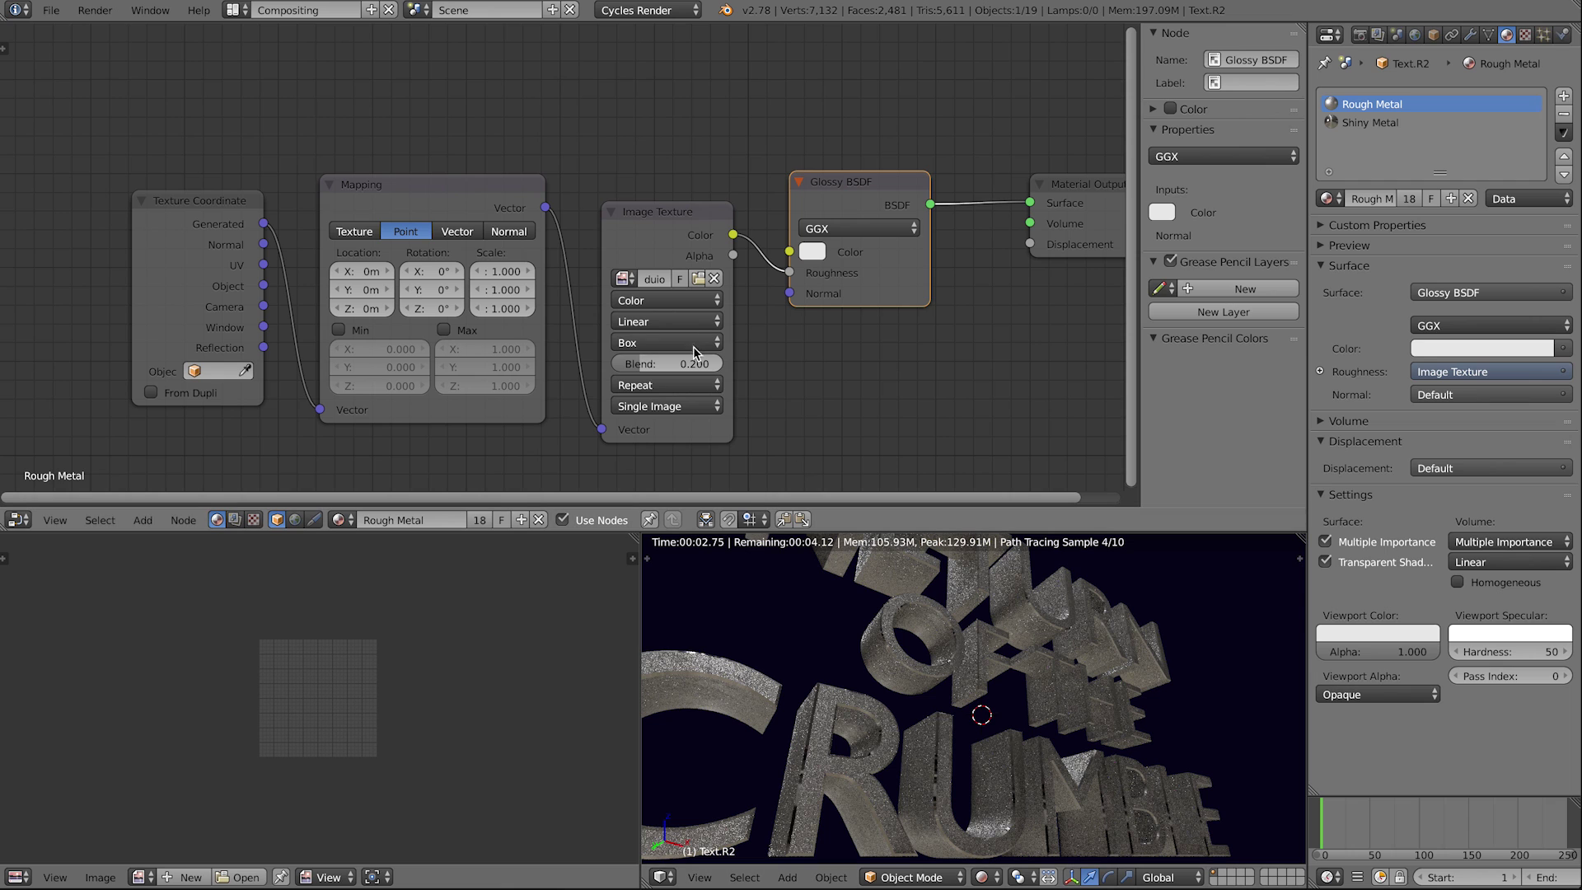
Step: Shift the Texture Coordinate, Mapping and Image Texture nodes away from the Glossy BSDF and insert an RGB Curves node on the Roughness link
{"action": "left_click_drag", "start_coordinate": [179, 154], "coordinate": [689, 428]}
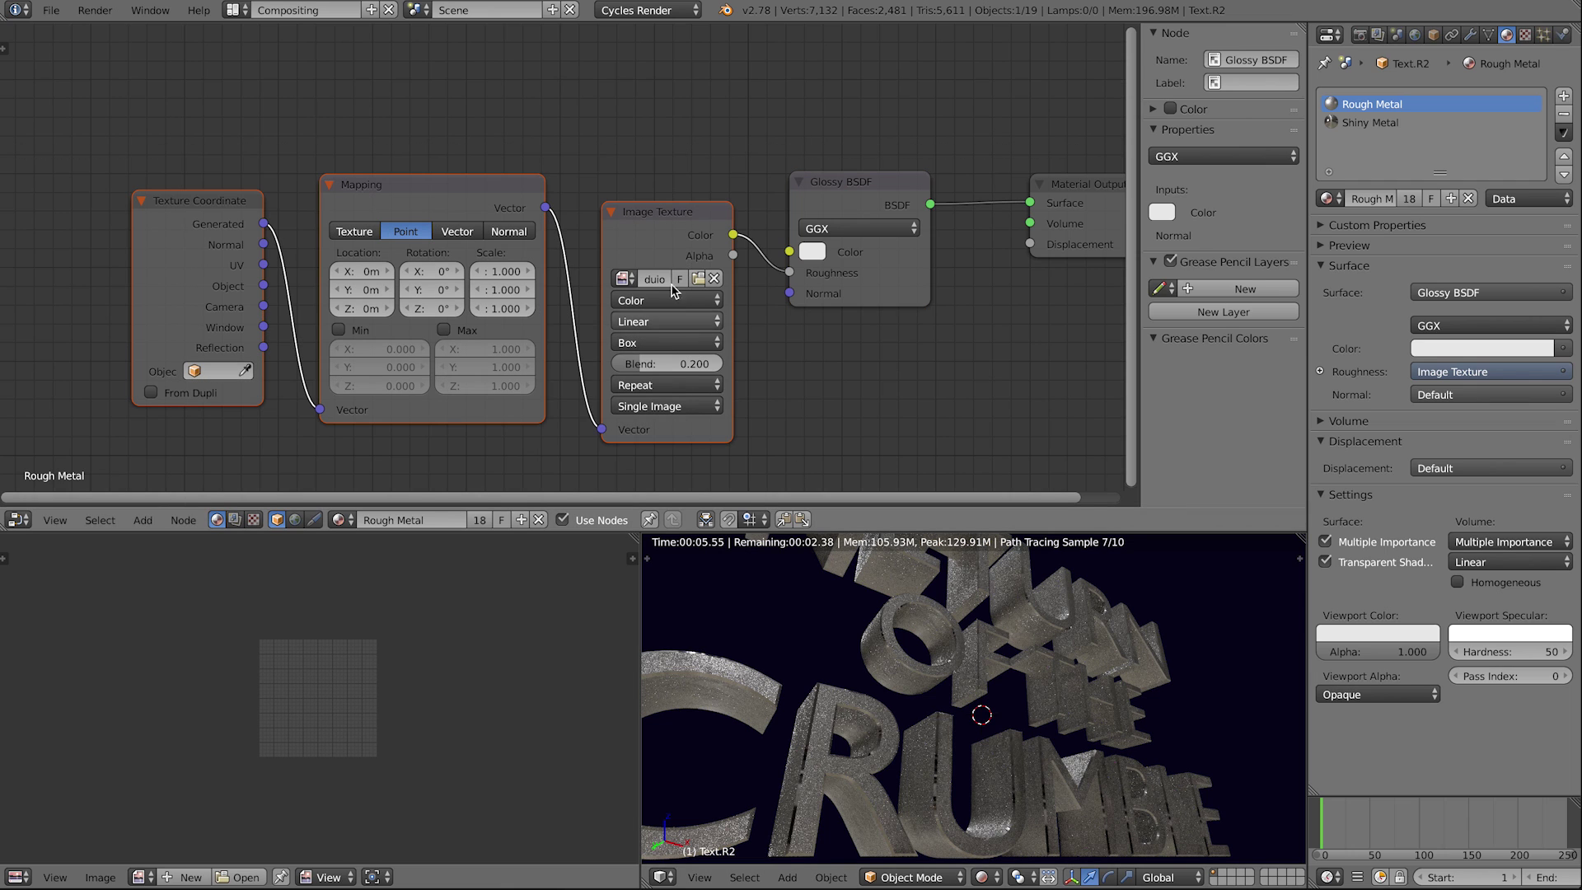
{"action": "key", "text": "g"}
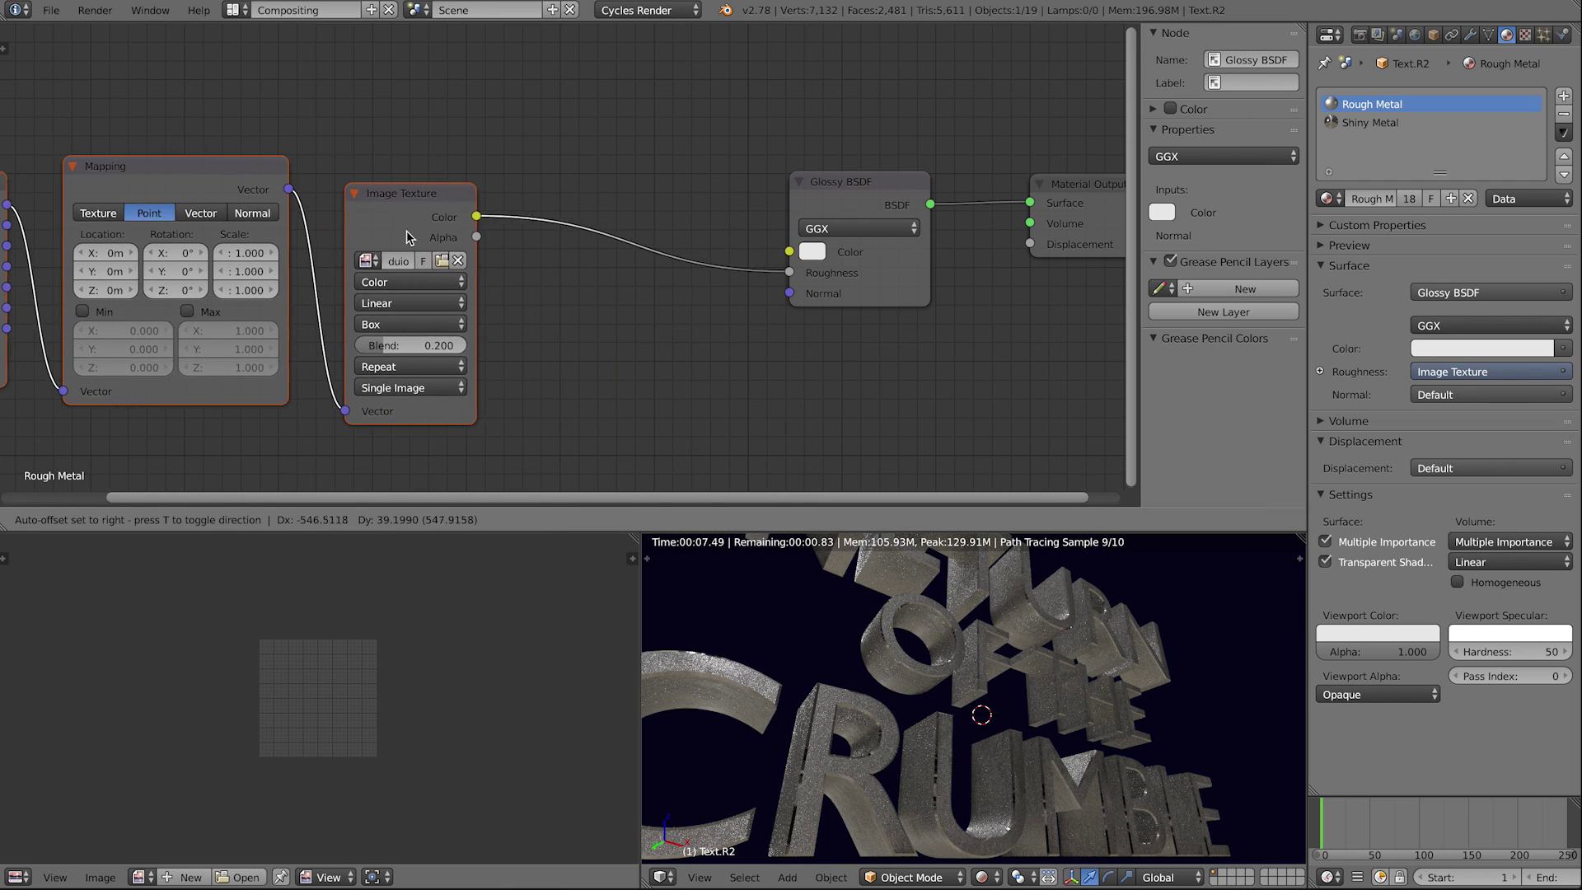
{"action": "left_click", "coordinate": [396, 236]}
{"action": "key", "text": "shift+a"}
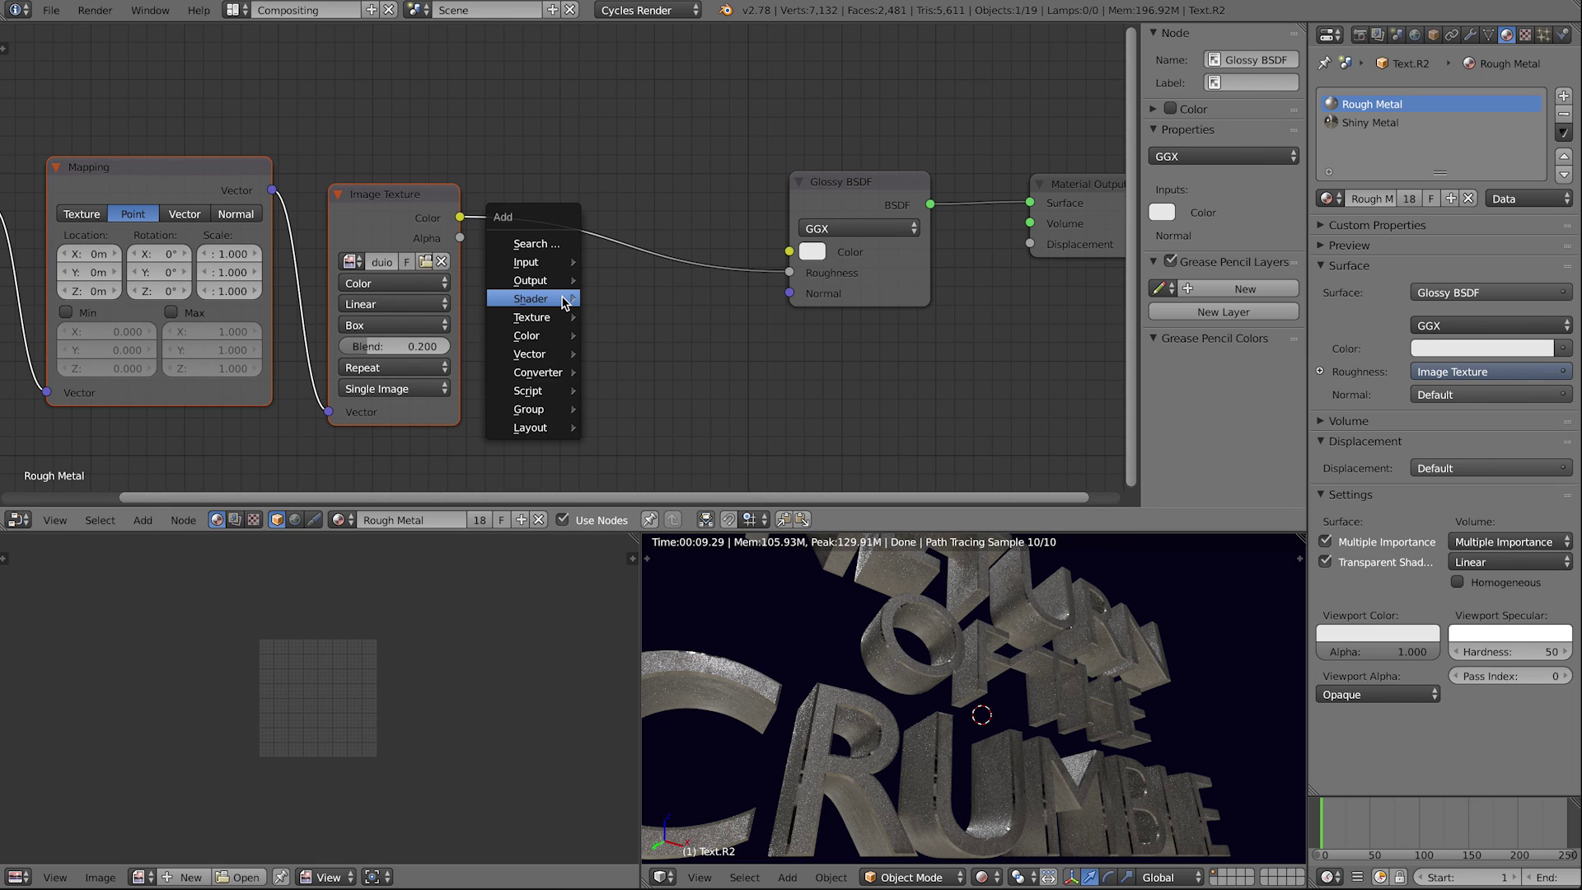
{"action": "mouse_move", "coordinate": [565, 300]}
{"action": "mouse_move", "coordinate": [554, 338]}
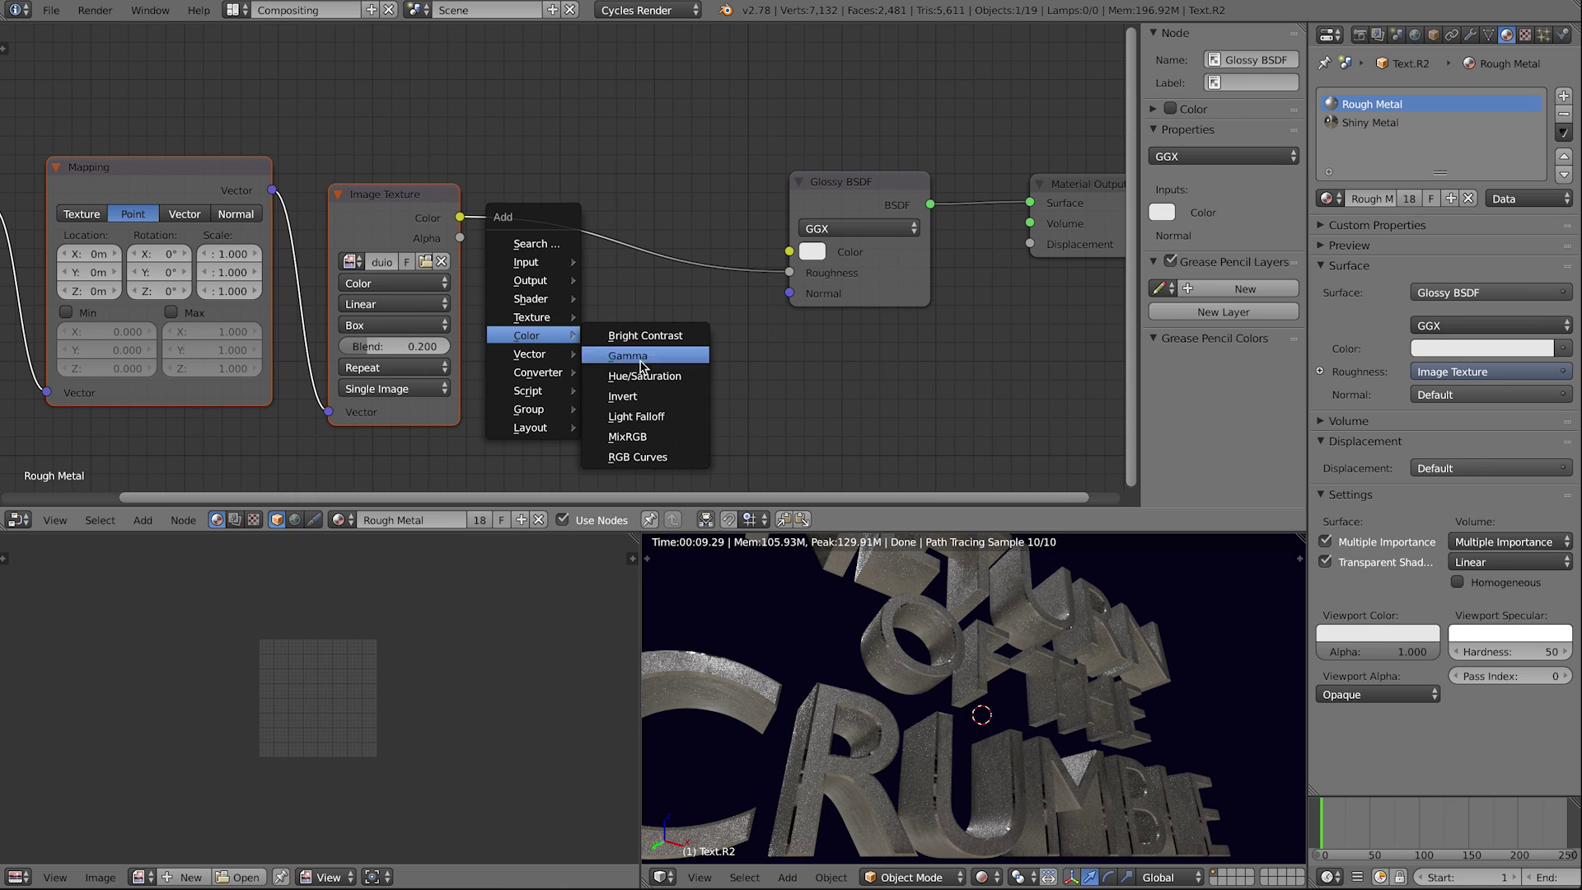
{"action": "left_click", "coordinate": [655, 453]}
{"action": "left_click", "coordinate": [526, 173]}
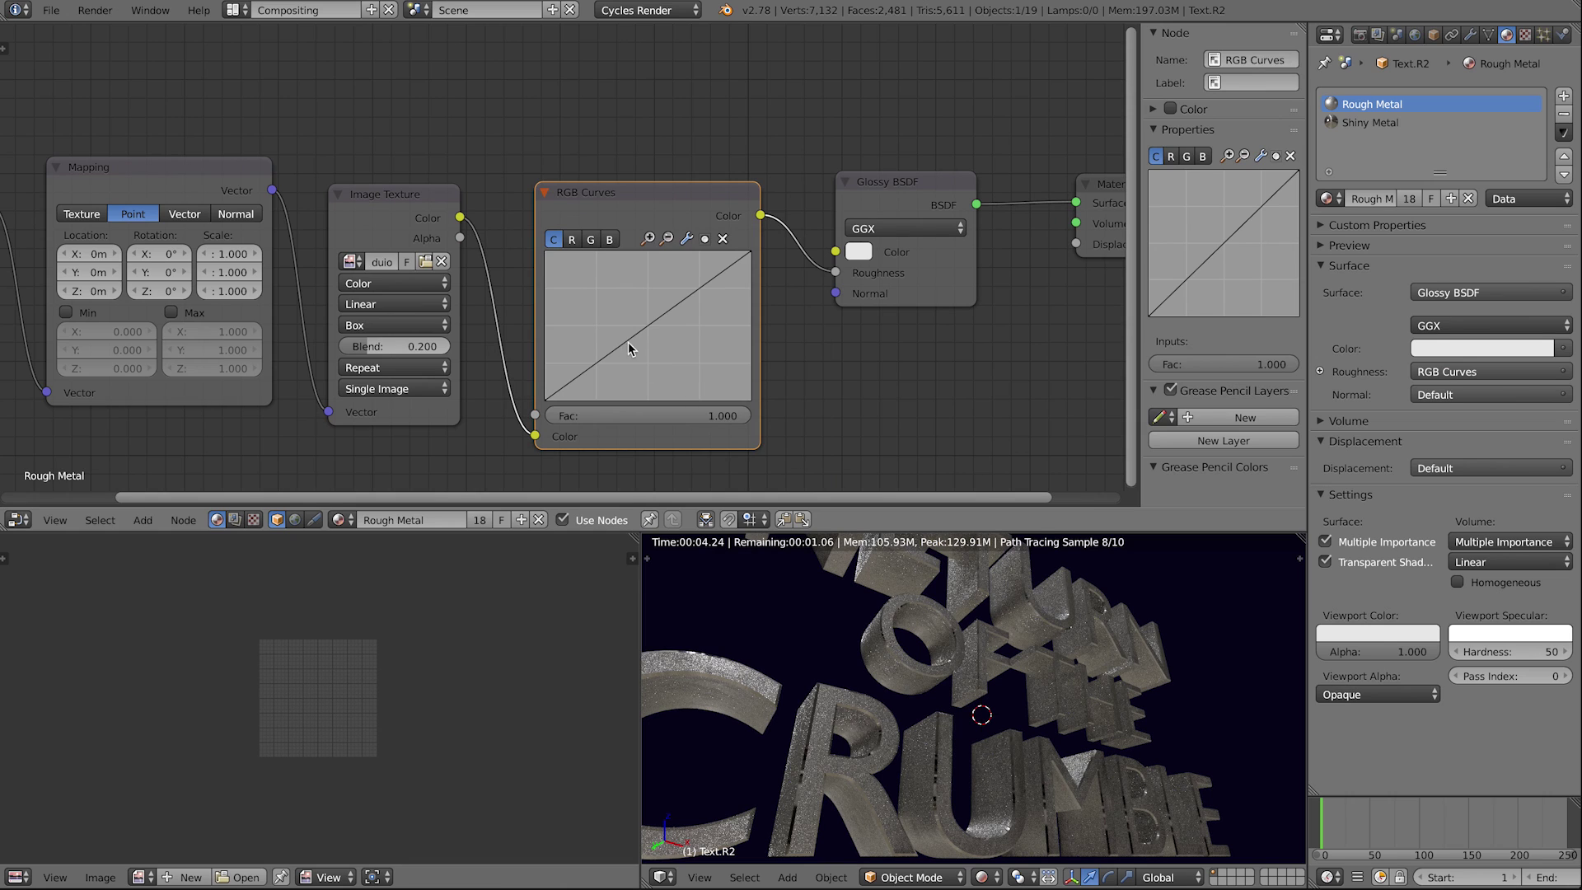
Step: Shape the RGB Curves node into an S-curve with points at about (0.31, 0.14) and (0.72, 0.78)
{"action": "left_click_drag", "start_coordinate": [635, 344], "coordinate": [637, 383]}
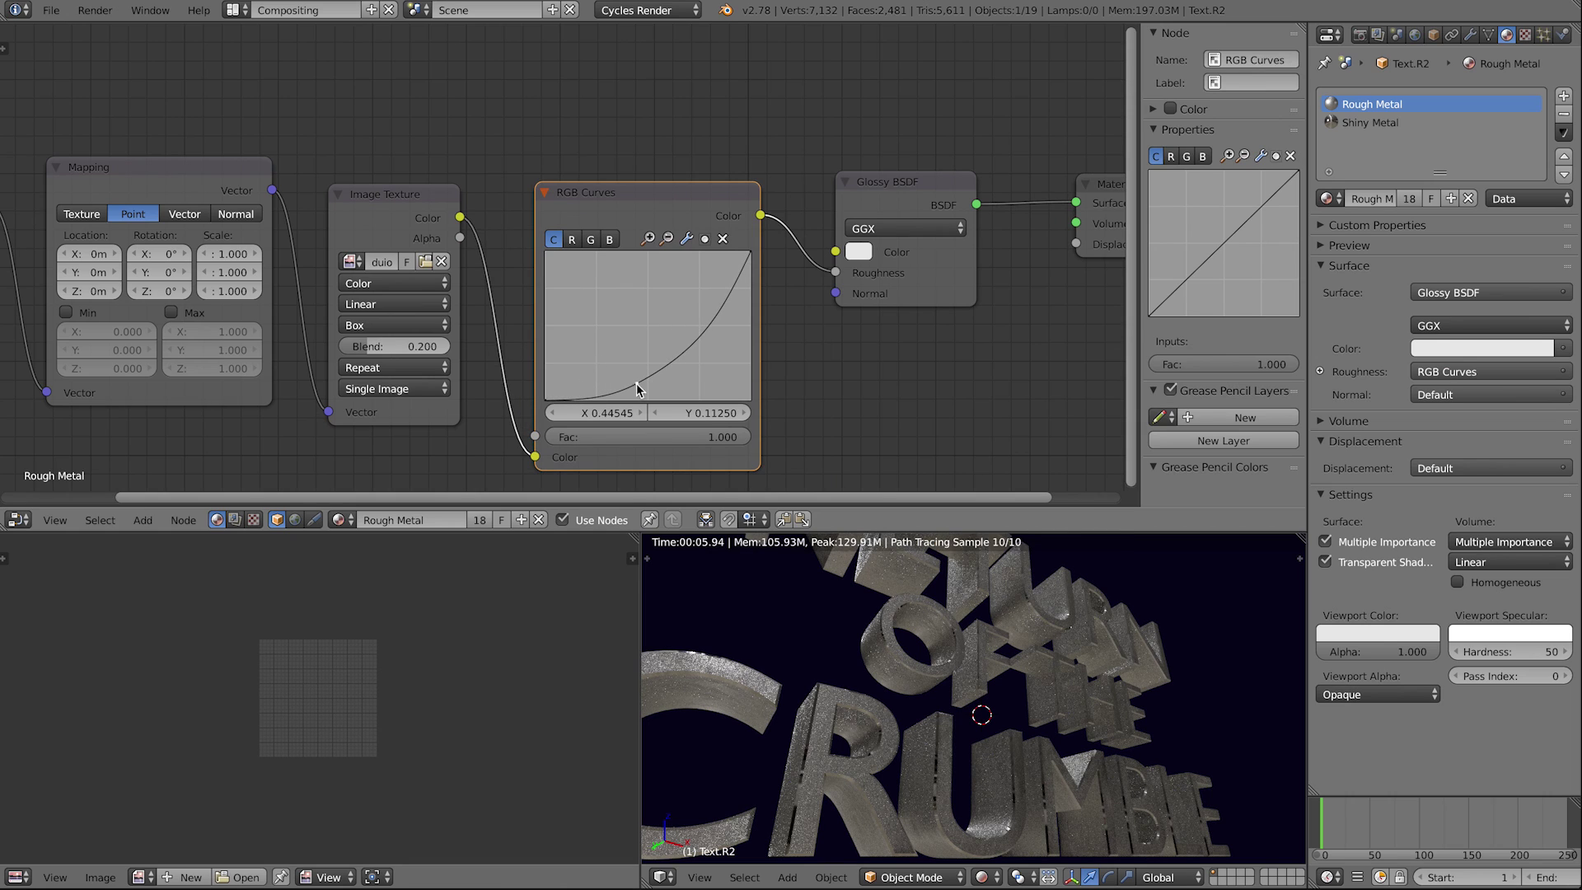
{"action": "left_click_drag", "start_coordinate": [706, 341], "coordinate": [661, 284]}
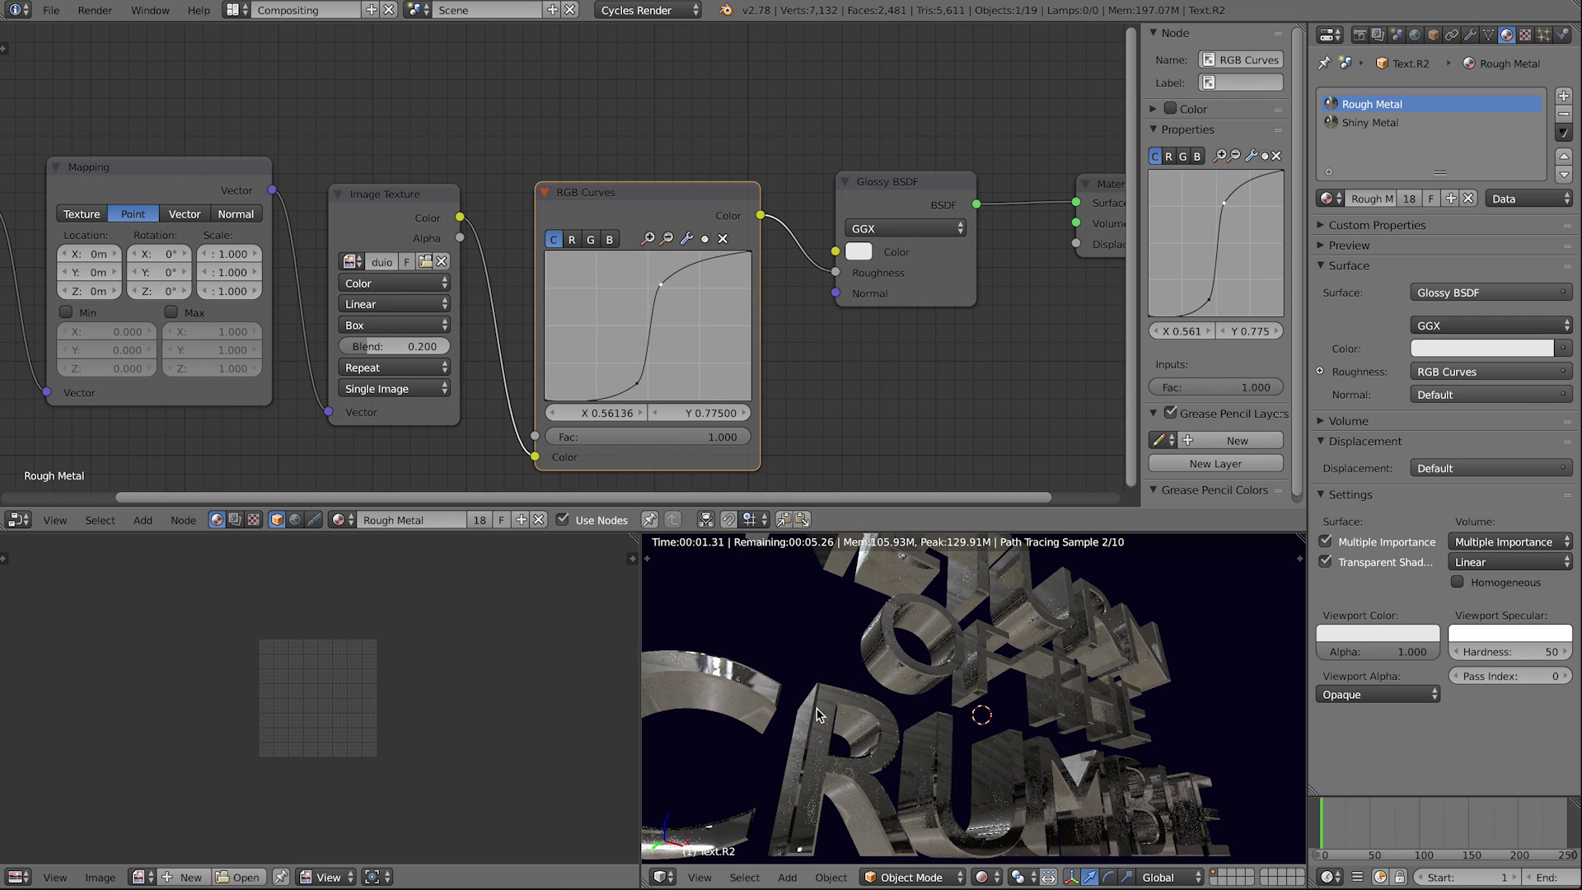
{"action": "middle_click_drag", "start_coordinate": [818, 713], "coordinate": [888, 681]}
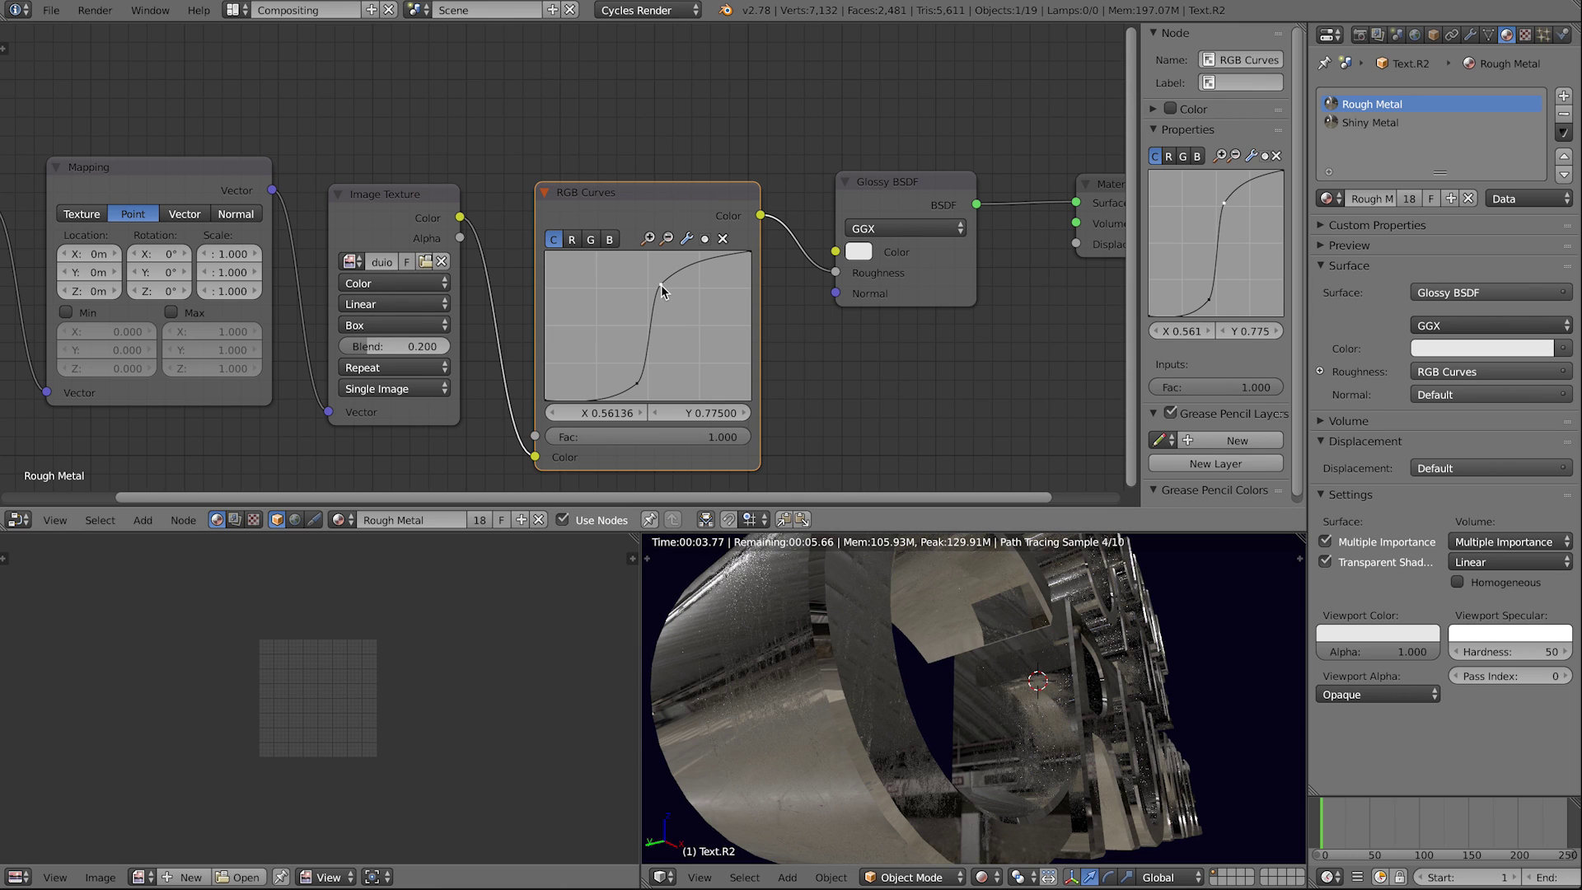
{"action": "left_click_drag", "start_coordinate": [660, 285], "coordinate": [693, 283]}
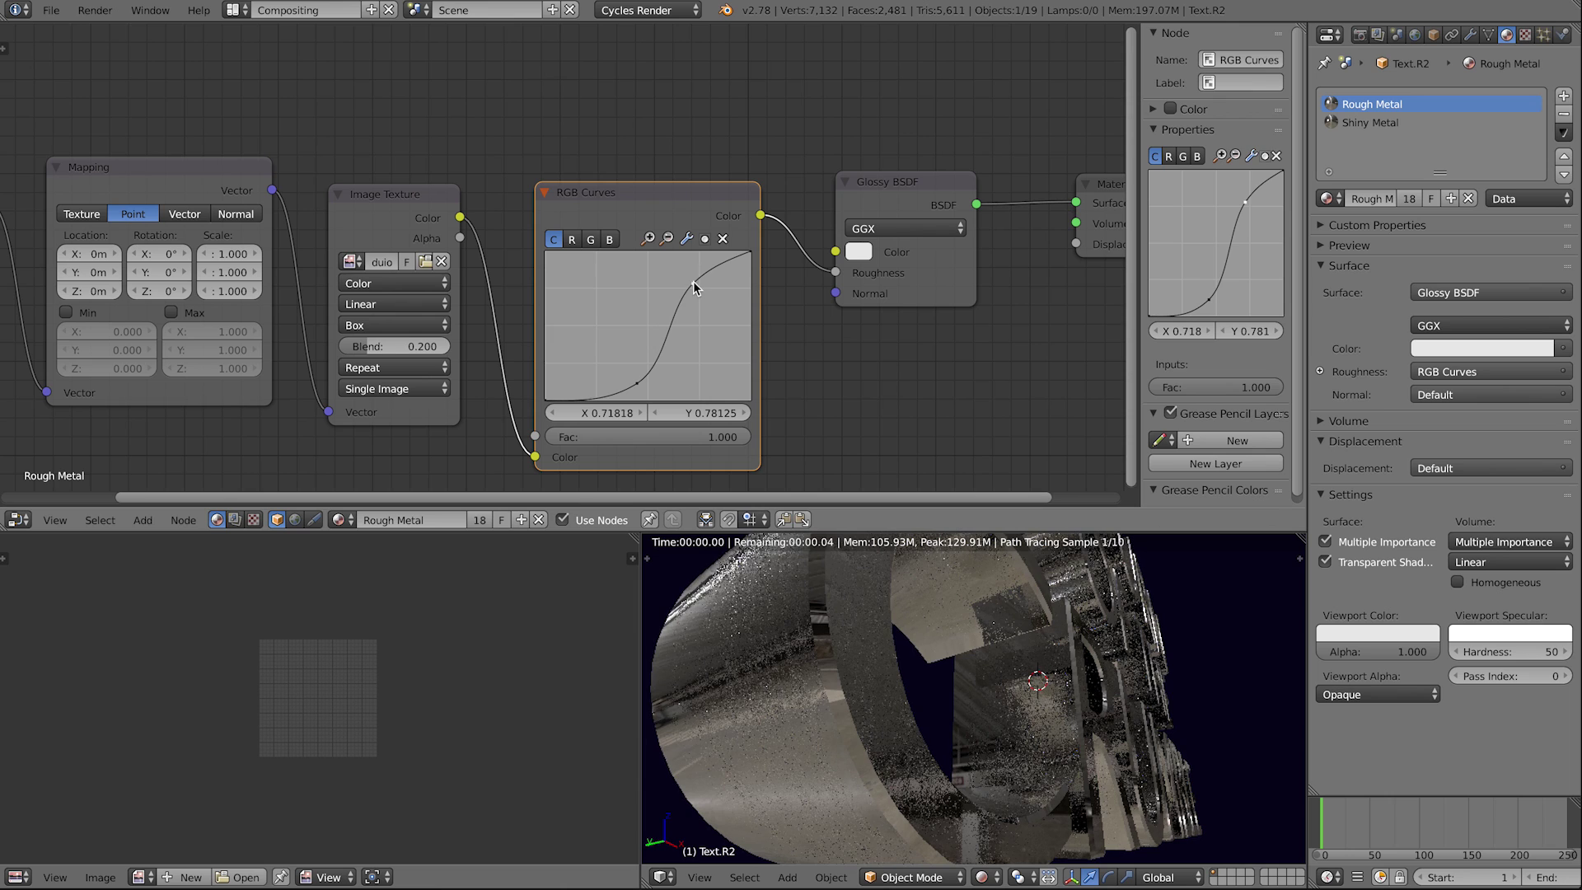
{"action": "left_click_drag", "start_coordinate": [640, 385], "coordinate": [610, 383]}
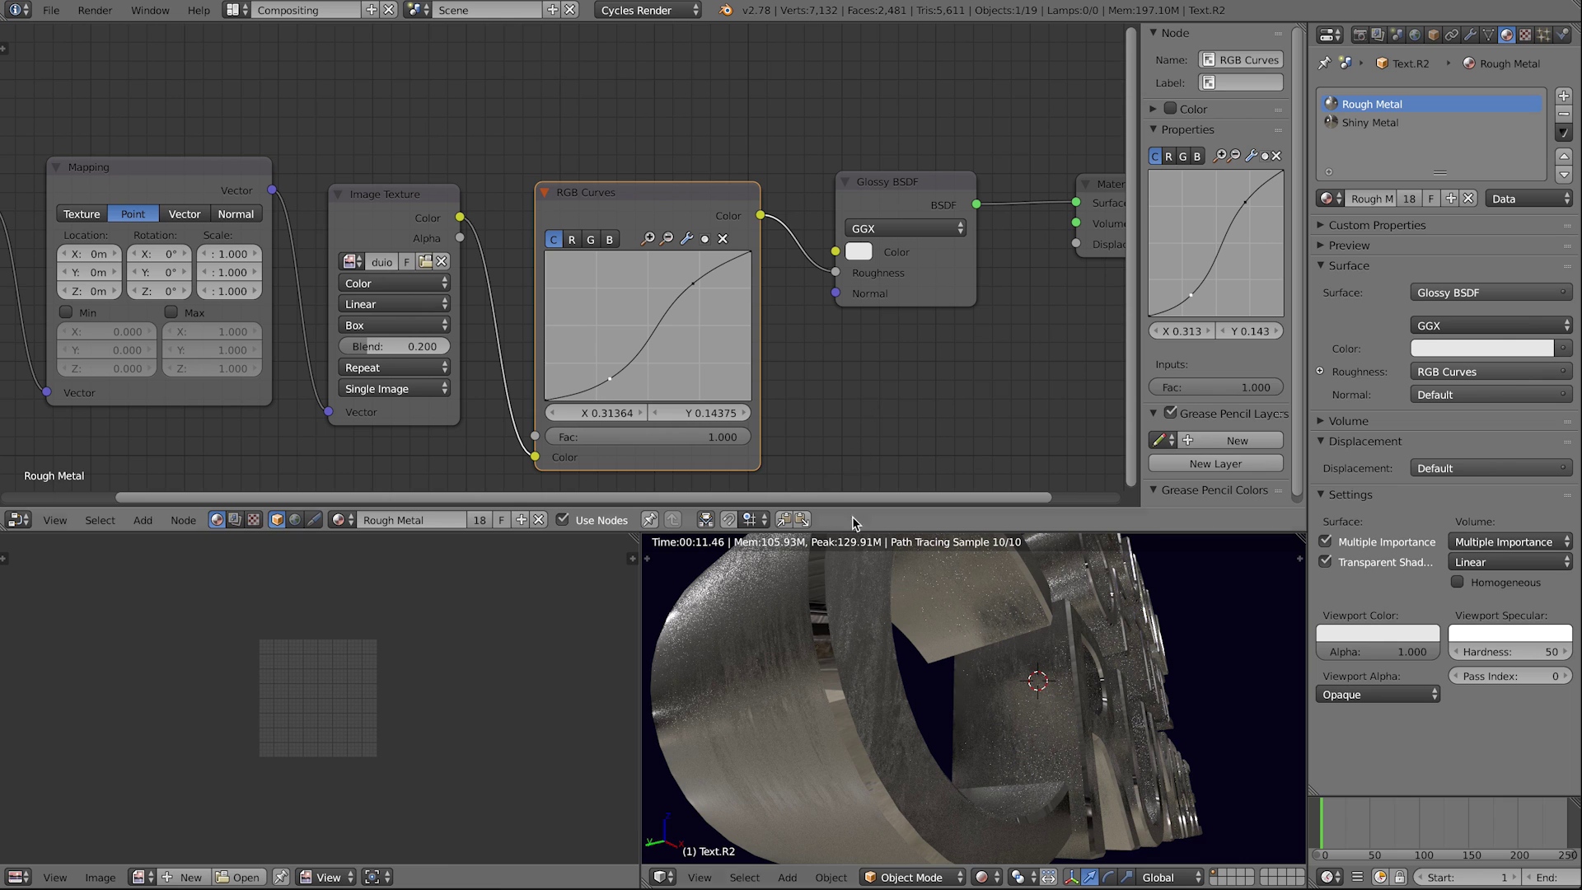
Step: Return the 3D view to solid shading and switch to the Default screen layout
{"action": "key", "text": "shift+z"}
{"action": "mouse_move", "coordinate": [947, 659]}
{"action": "middle_mouse_down"}
{"action": "mouse_move", "coordinate": [910, 653]}
{"action": "mouse_move", "coordinate": [1063, 683]}
{"action": "mouse_move", "coordinate": [1032, 708]}
{"action": "mouse_move", "coordinate": [972, 643]}
{"action": "middle_mouse_up"}
{"action": "key", "text": "KP_1"}
{"action": "scroll", "coordinate": [1028, 695], "scroll_direction": "down", "scroll_amount": 2}
{"action": "left_click", "coordinate": [234, 10]}
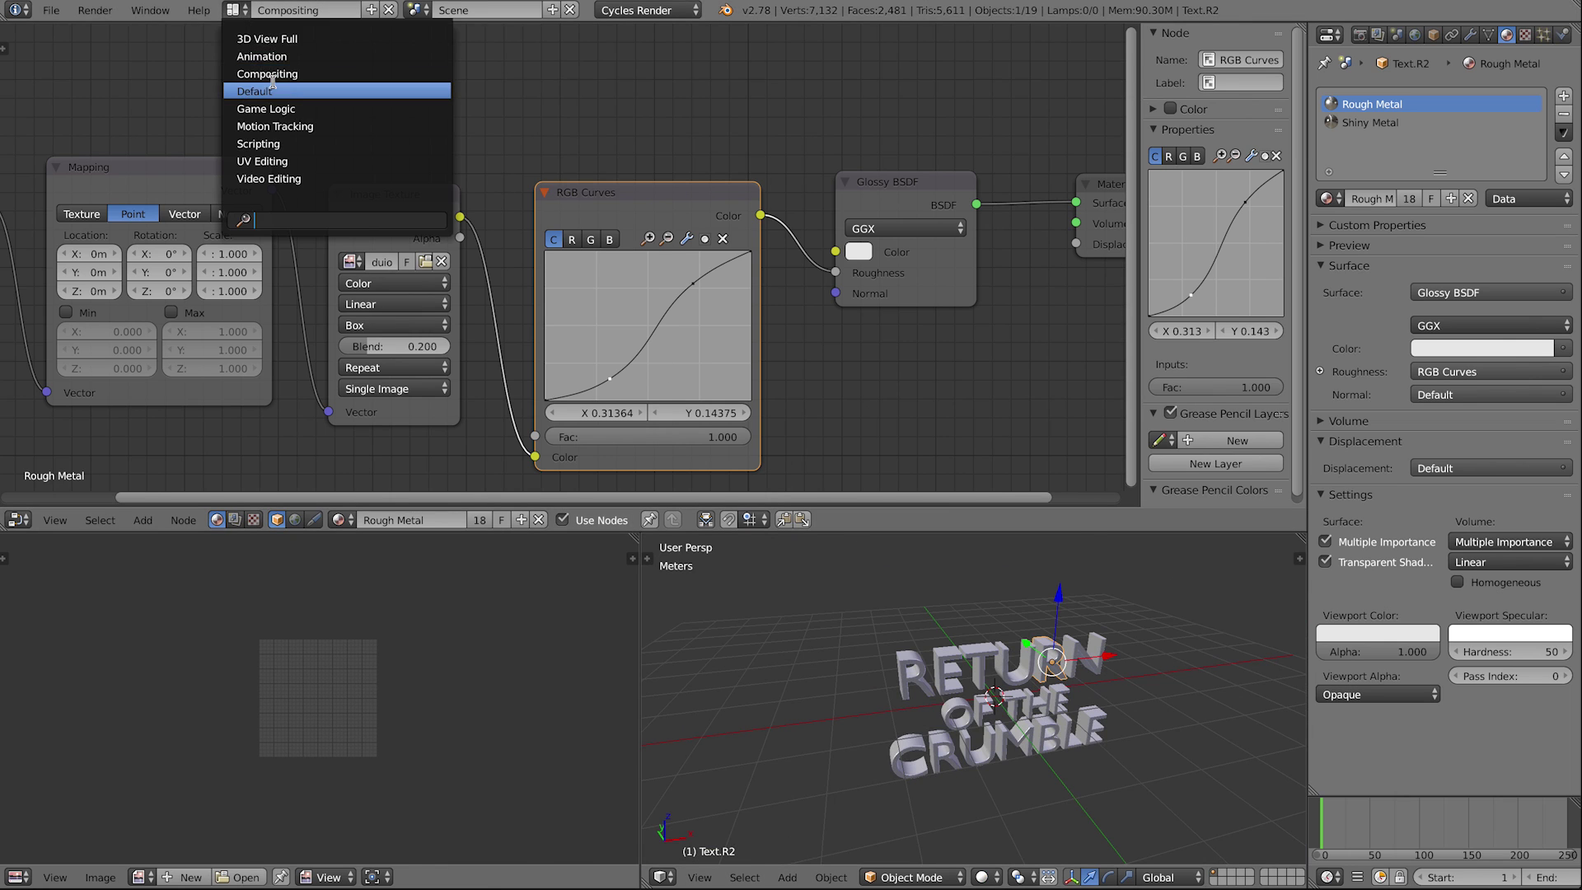
{"action": "left_click", "coordinate": [272, 89]}
Step: Add a camera at the 3D cursor from the top view and rotate it 90° about the X axis
{"action": "middle_click_drag", "start_coordinate": [576, 395], "coordinate": [568, 371]}
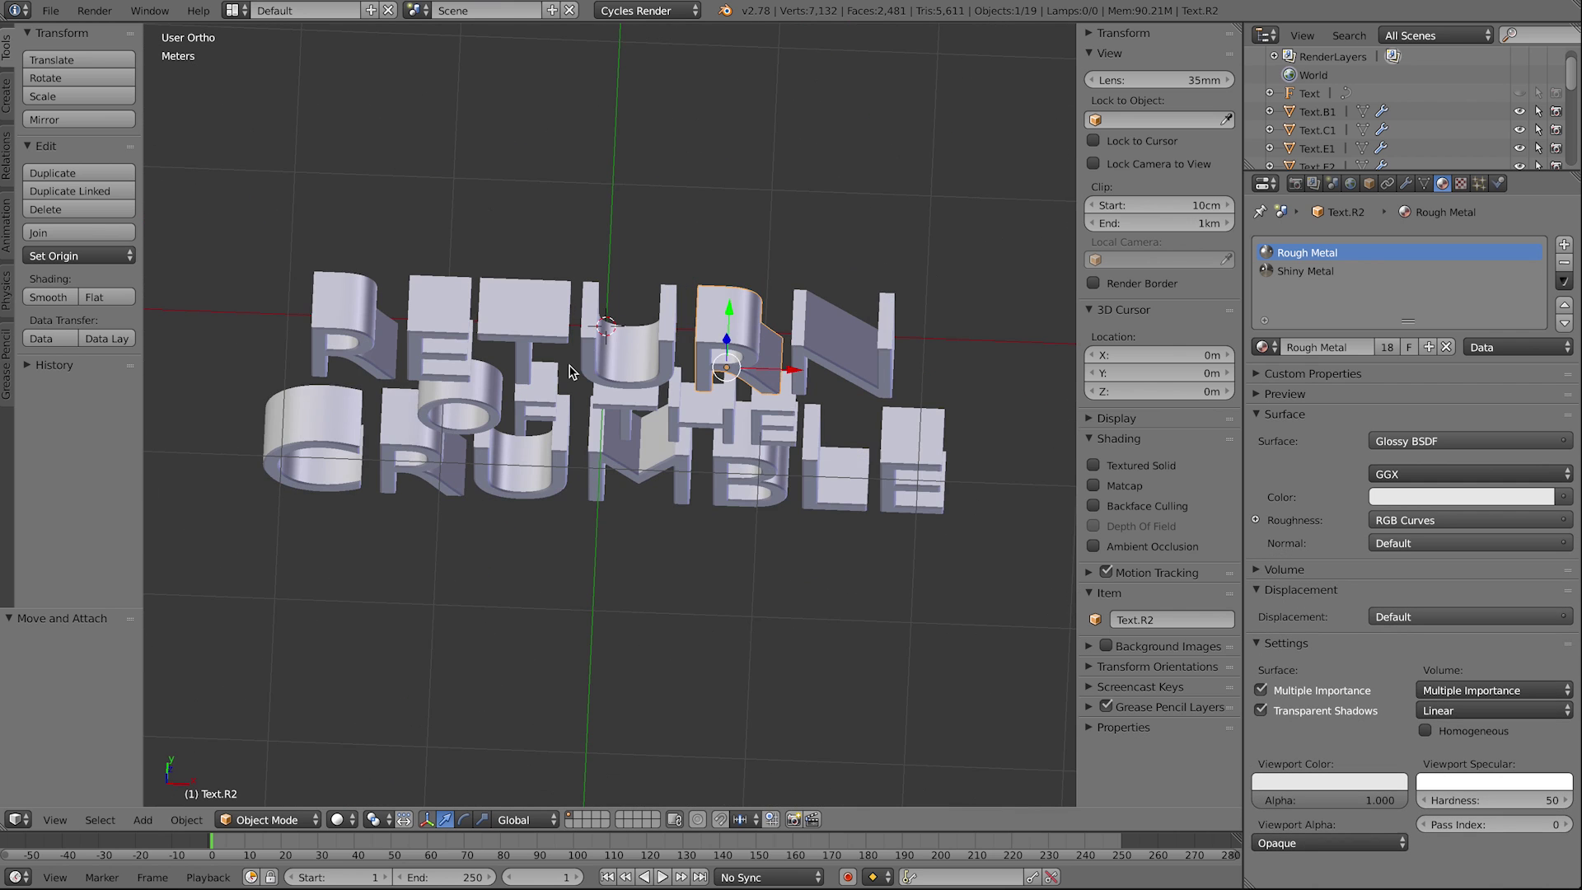
{"action": "key", "text": "KP_7"}
{"action": "scroll", "coordinate": [590, 469], "scroll_direction": "down", "scroll_amount": 2}
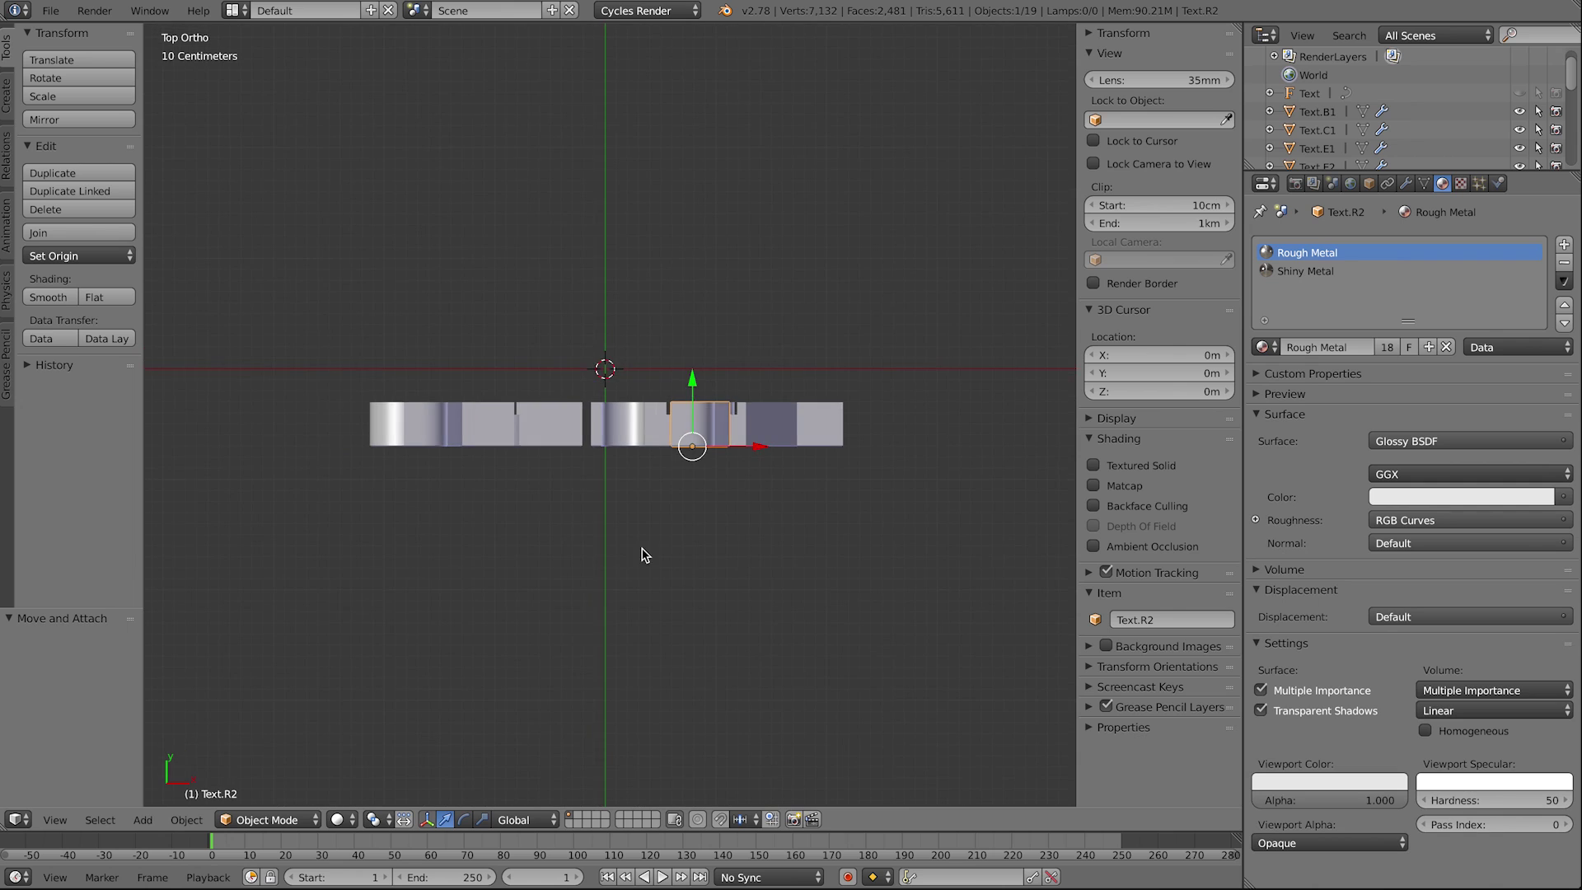
{"action": "middle_click_drag", "start_coordinate": [642, 555], "coordinate": [663, 384], "text": "shift"}
{"action": "key", "text": "shift+a"}
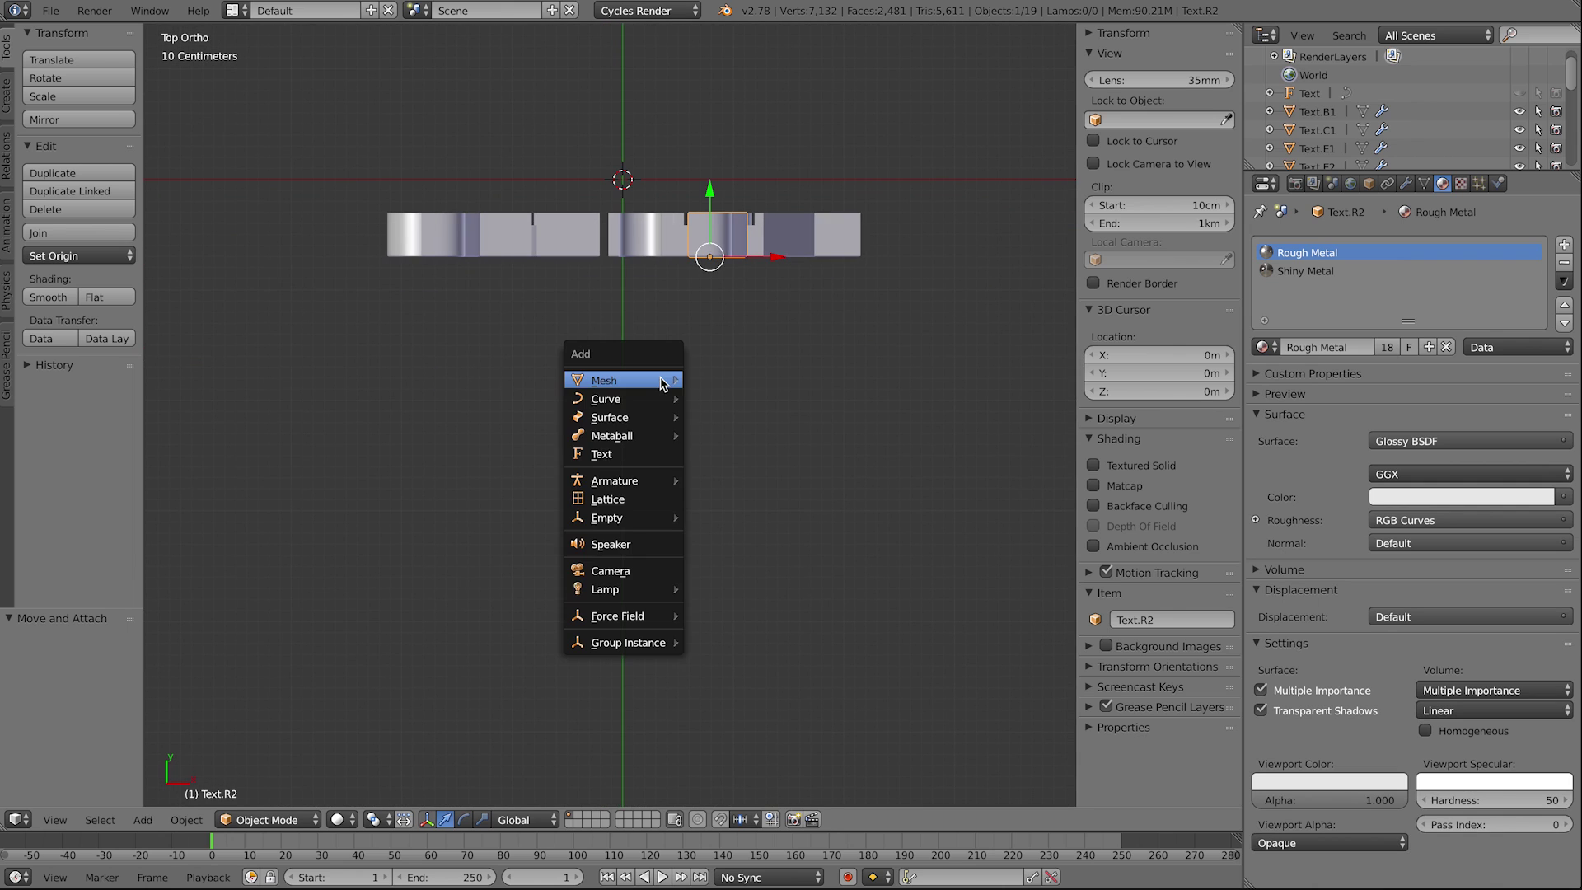
{"action": "left_click", "coordinate": [626, 570]}
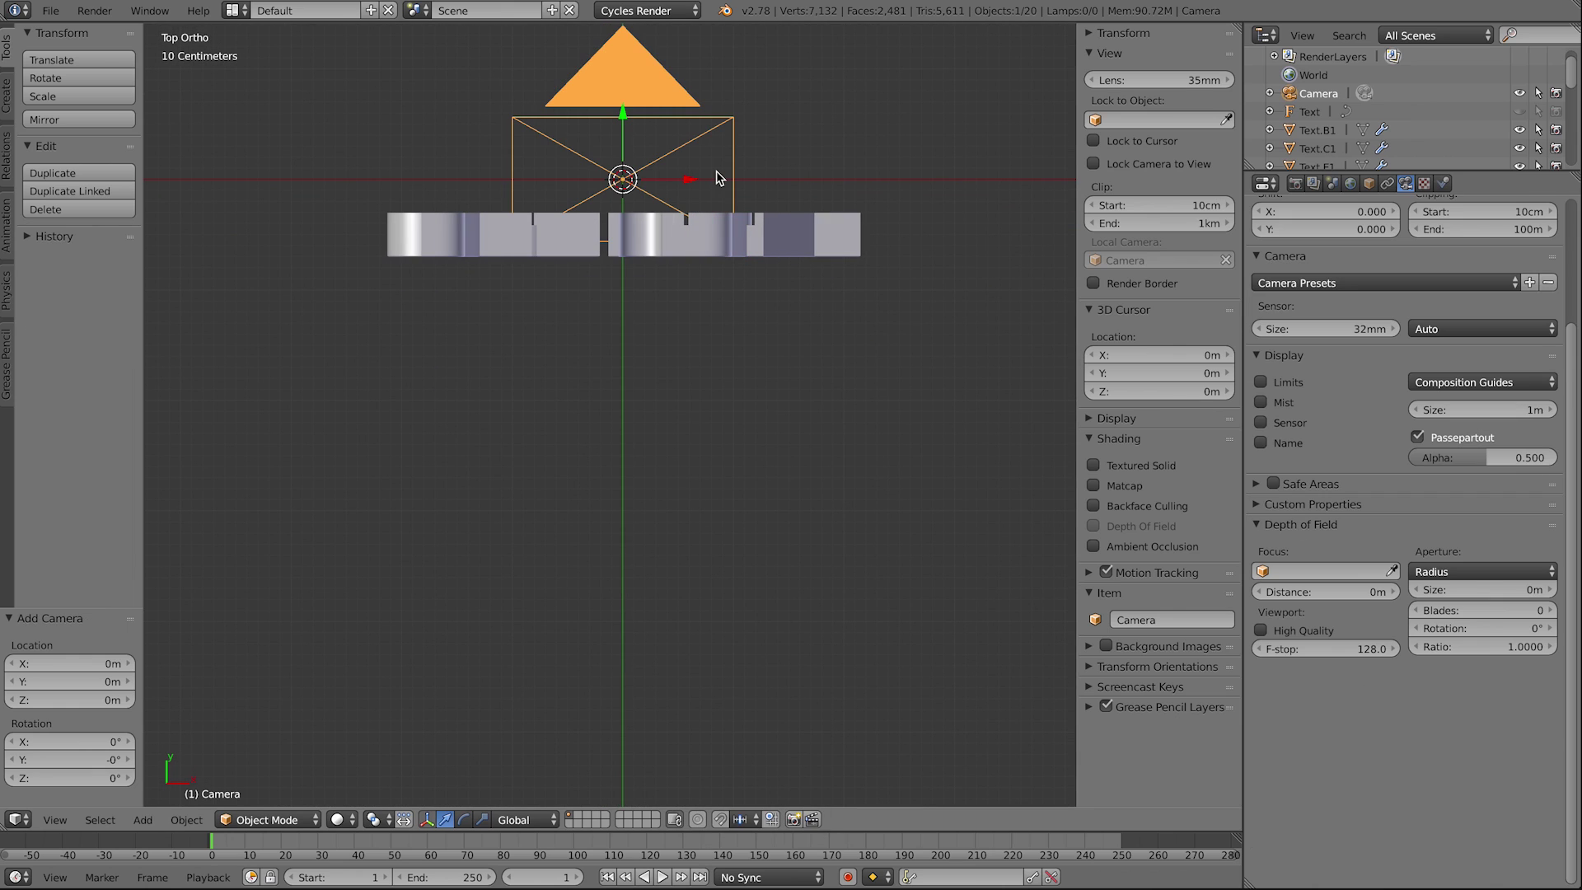
{"action": "key", "text": "r"}
{"action": "key", "text": "x"}
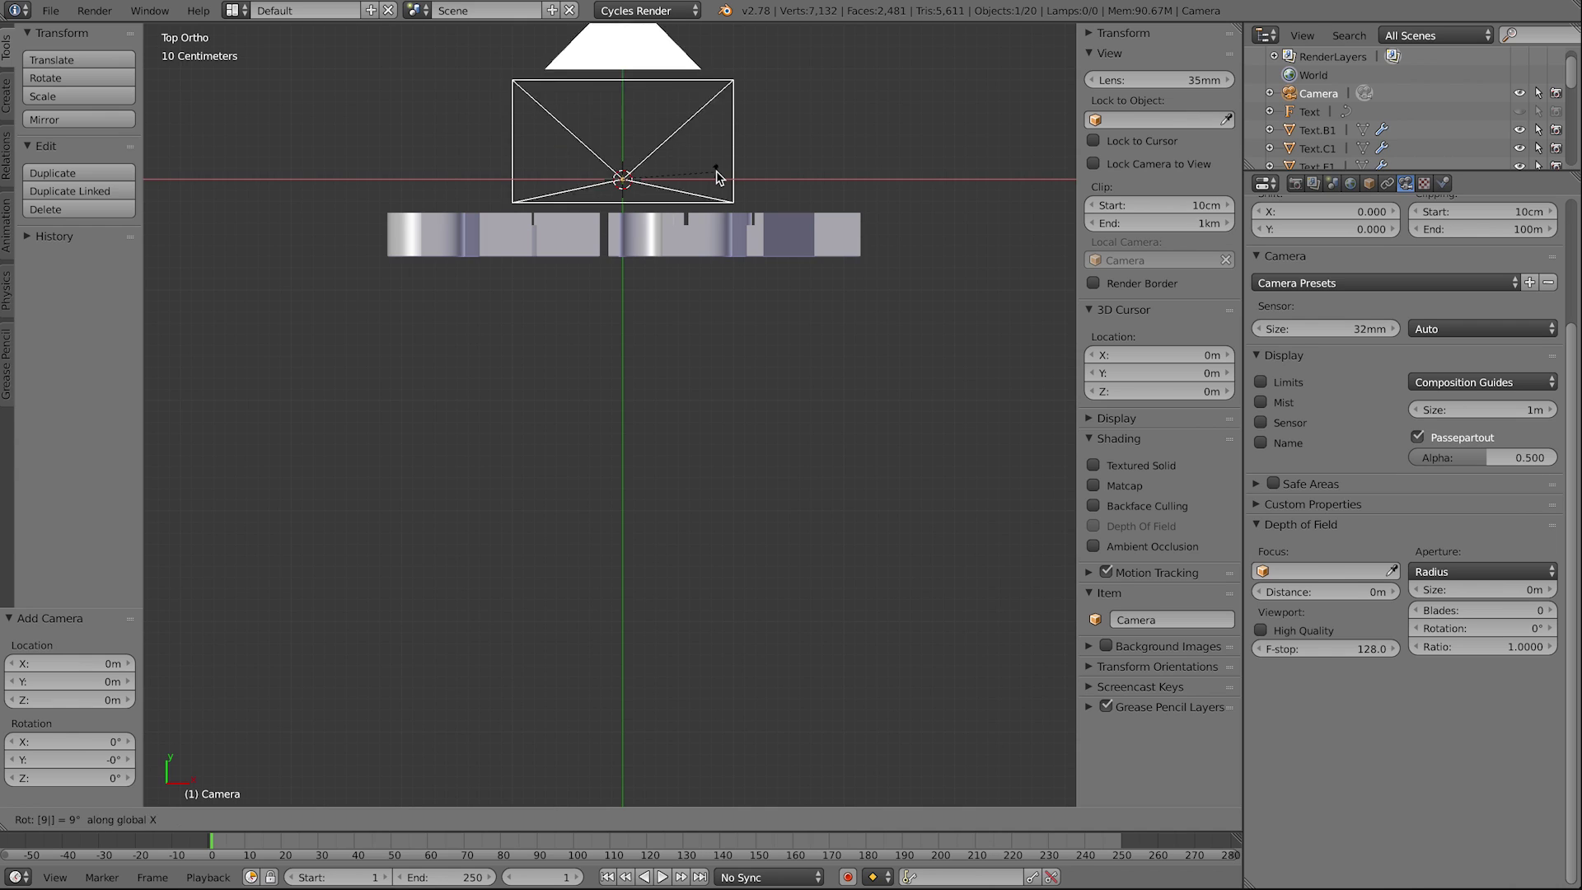
{"action": "key", "text": "9"}
{"action": "key", "text": "0"}
{"action": "key", "text": "Return"}
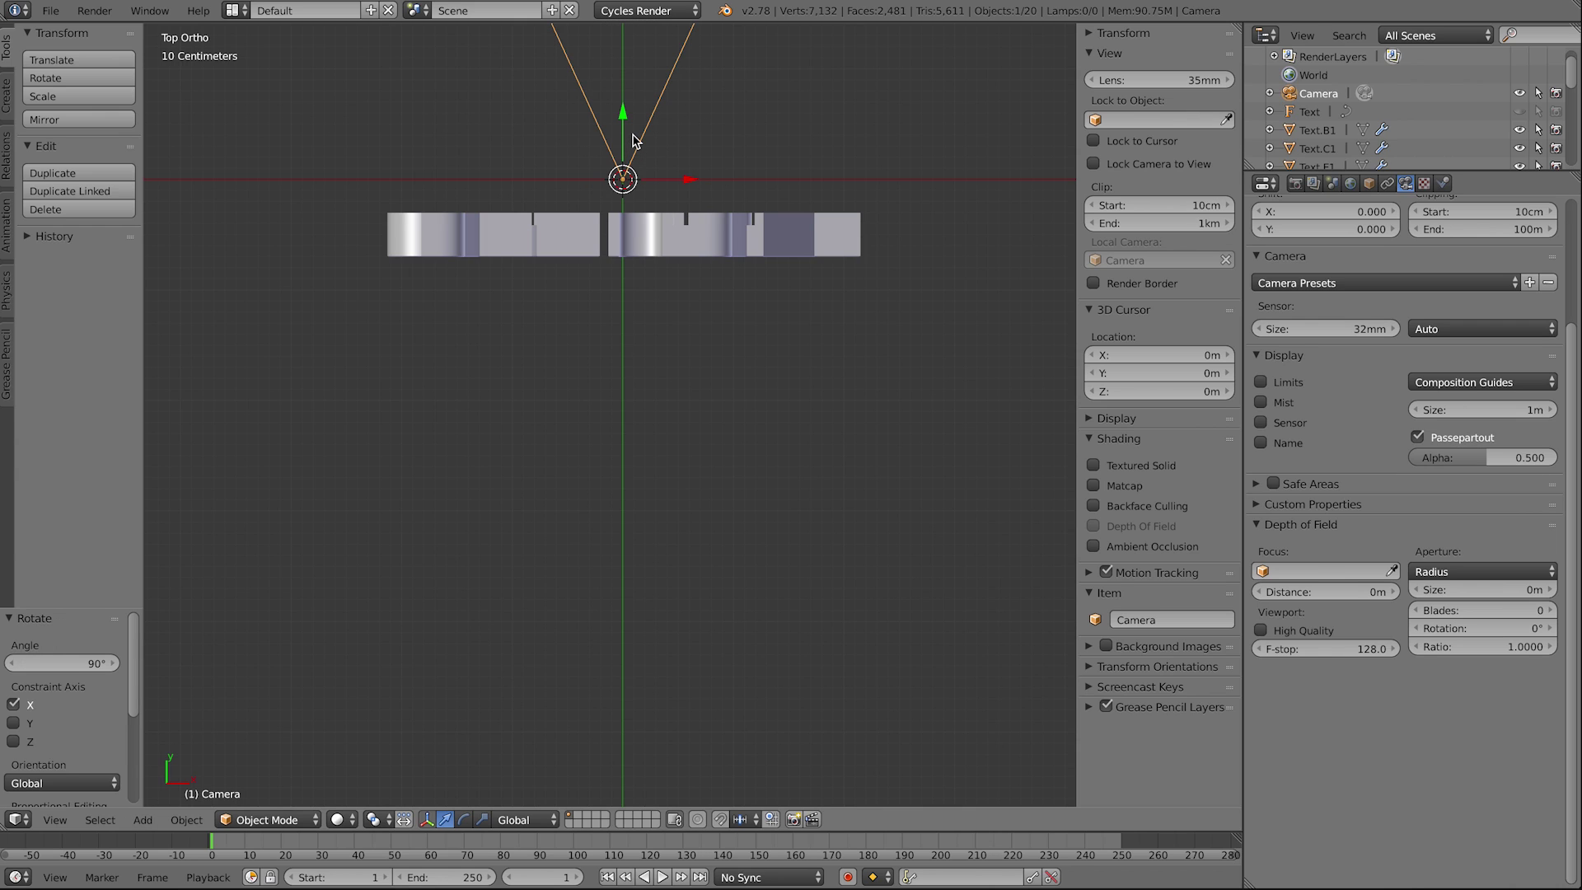
Step: Move the camera about 5.7 m along negative Y, and pull it back about 54 cm more in camera view to frame the title
{"action": "key", "text": "g"}
{"action": "key", "text": "y"}
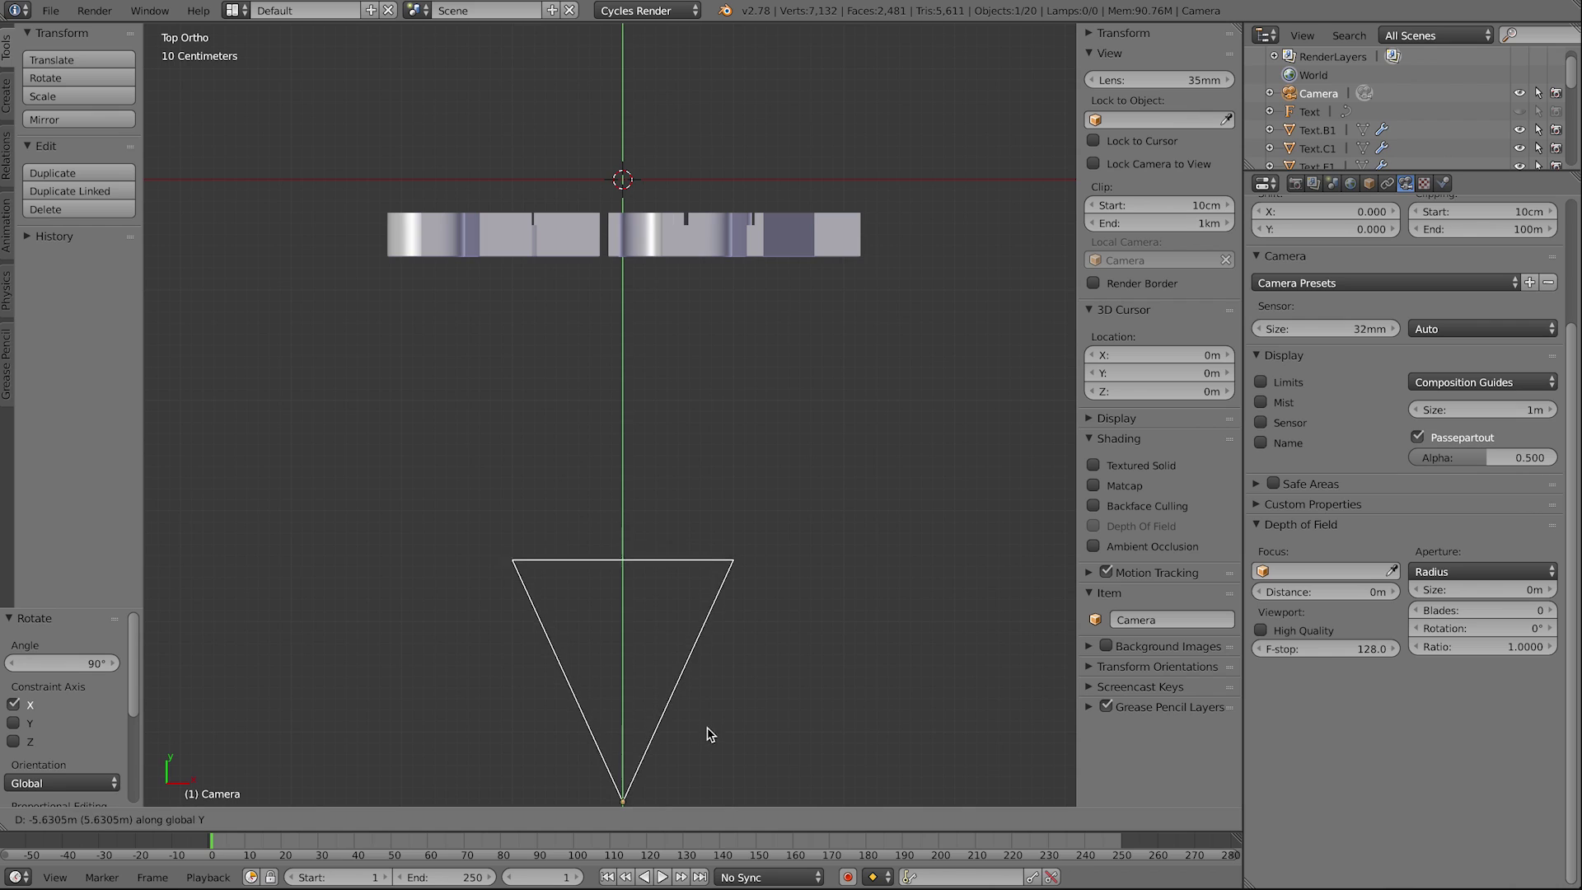
{"action": "left_click", "coordinate": [706, 738]}
{"action": "middle_click_drag", "start_coordinate": [773, 624], "coordinate": [781, 548], "text": "shift"}
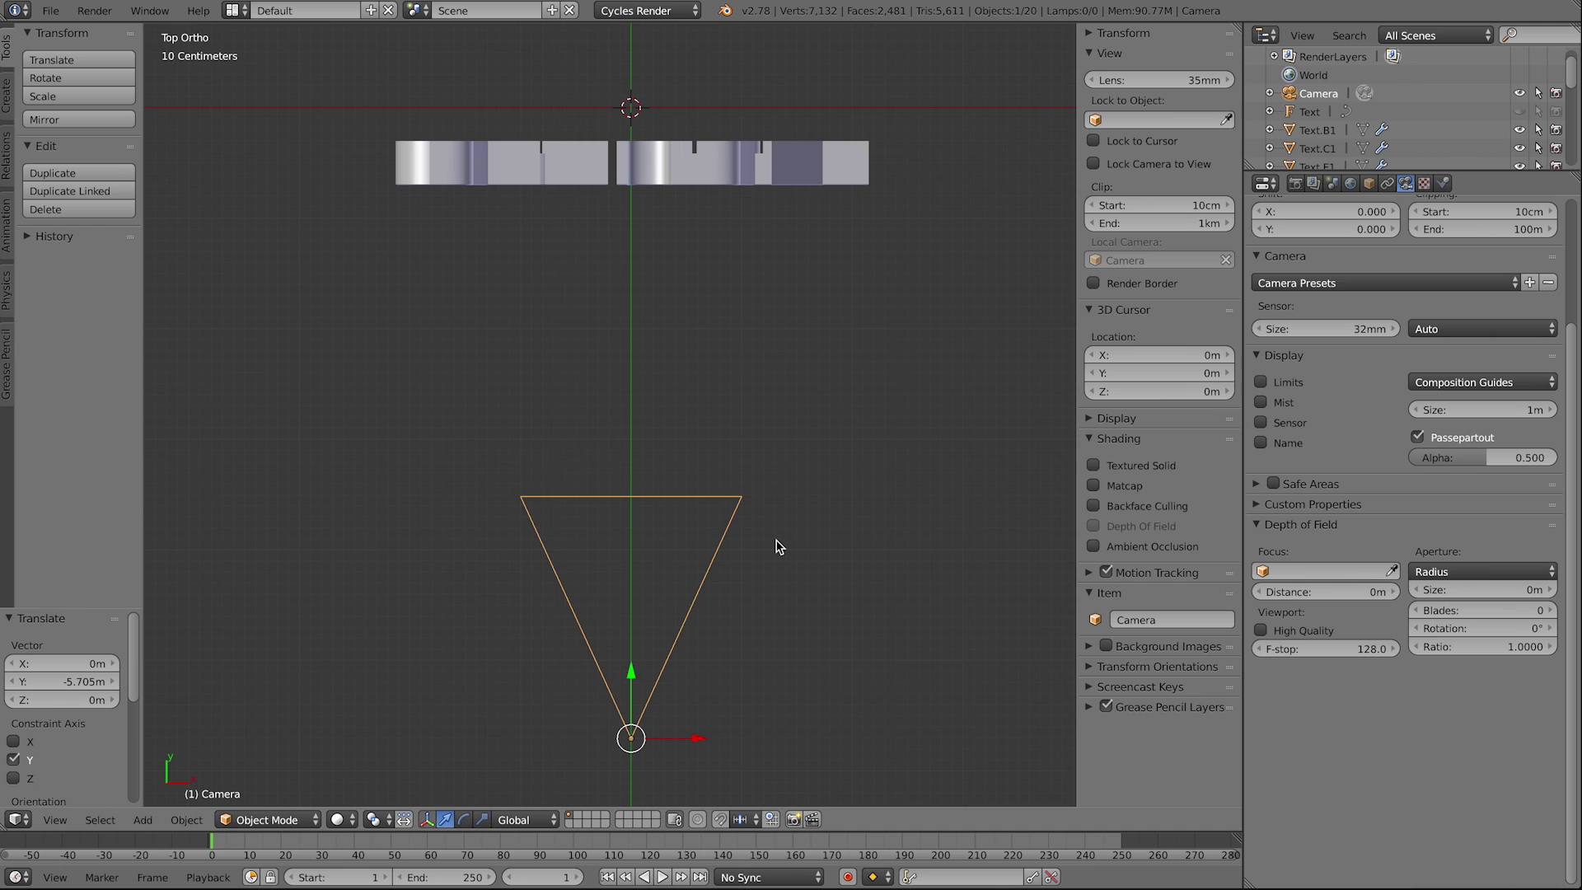
{"action": "key", "text": "KP_0"}
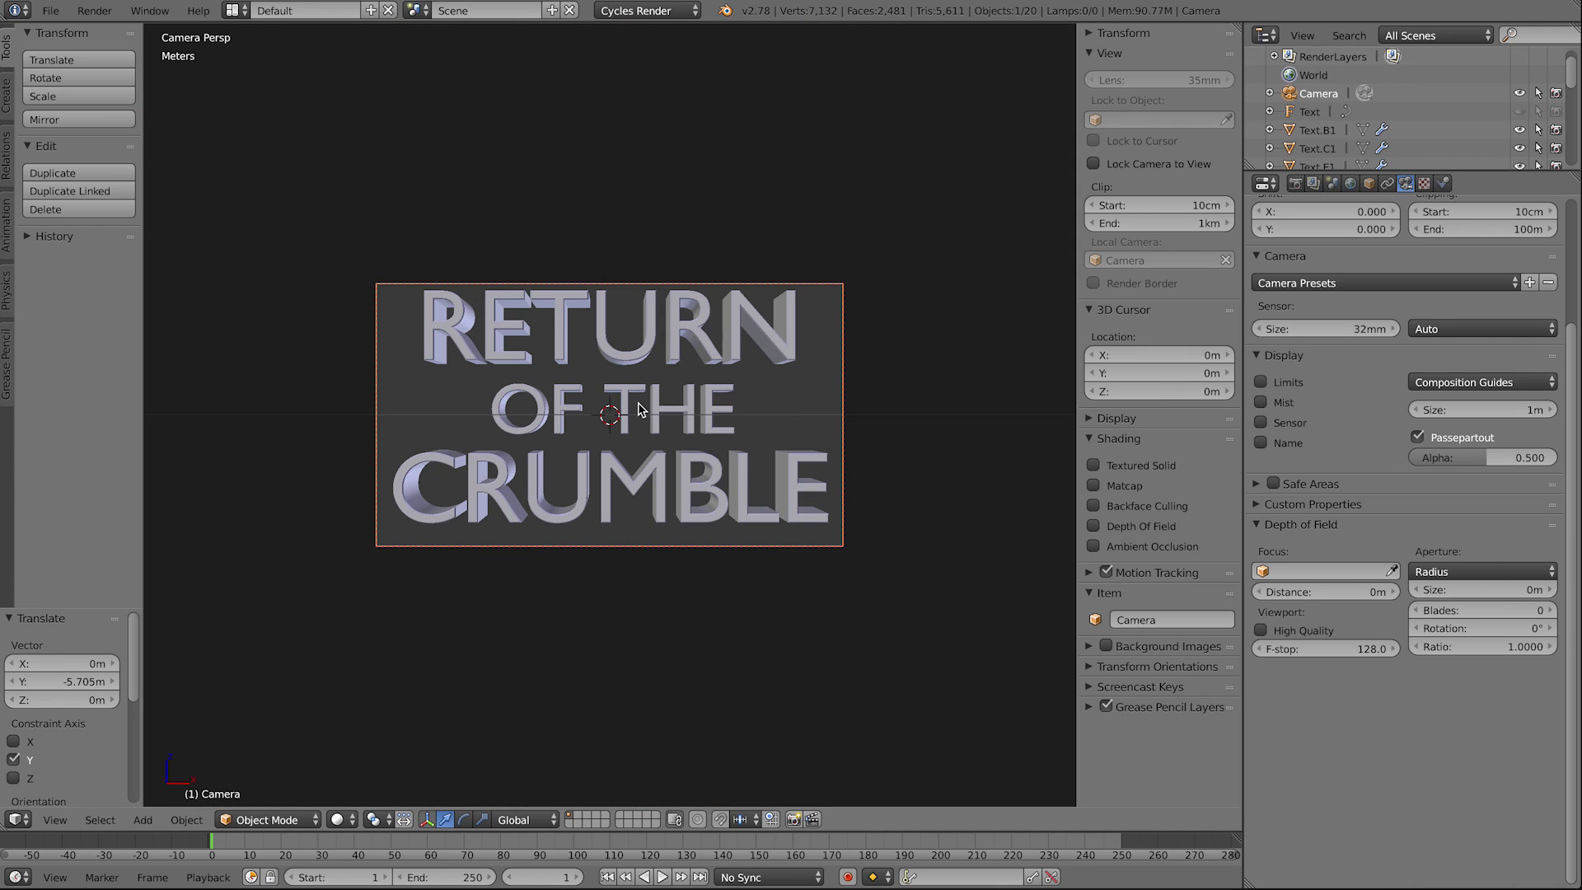
{"action": "key", "text": "g"}
{"action": "key", "text": "y"}
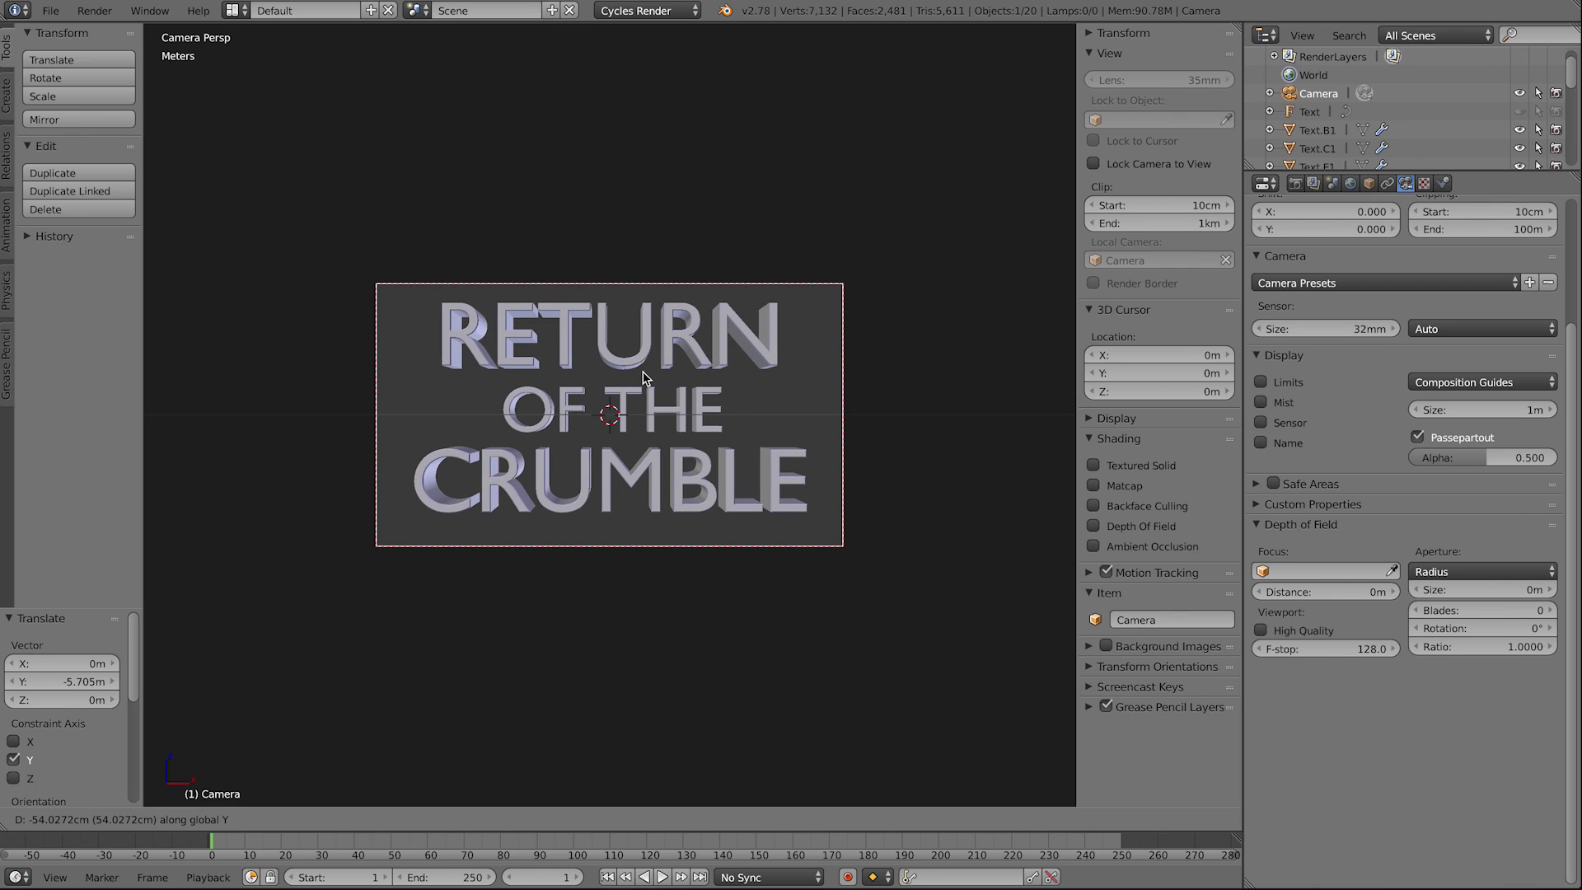
{"action": "left_click", "coordinate": [644, 378]}
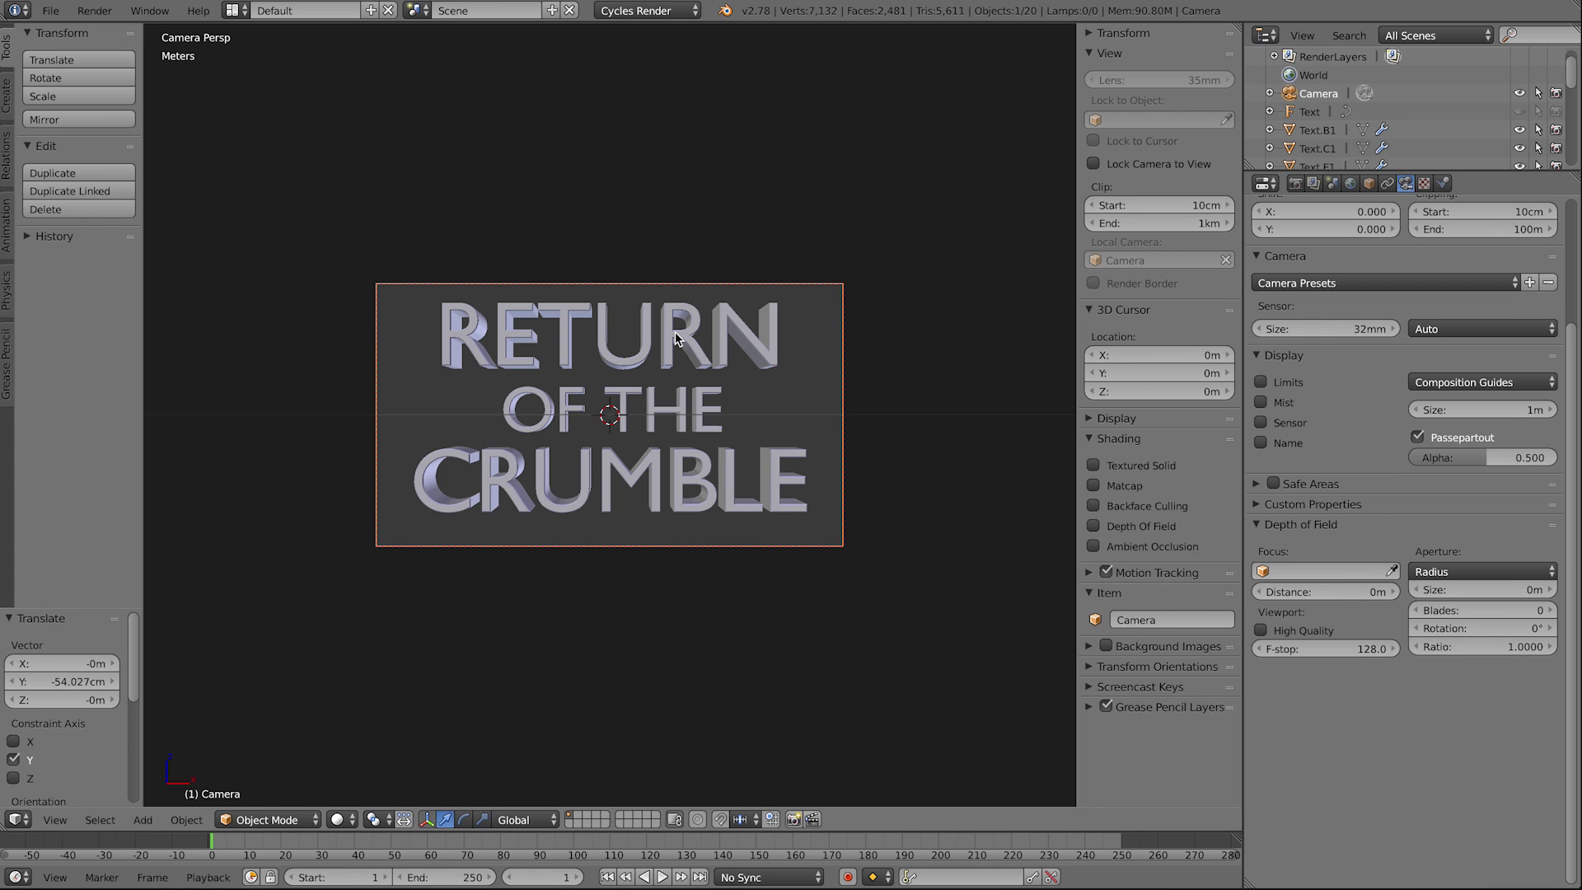
Step: Make the camera unselectable and hide it in the viewport
{"action": "middle_click_drag", "start_coordinate": [681, 343], "coordinate": [741, 313]}
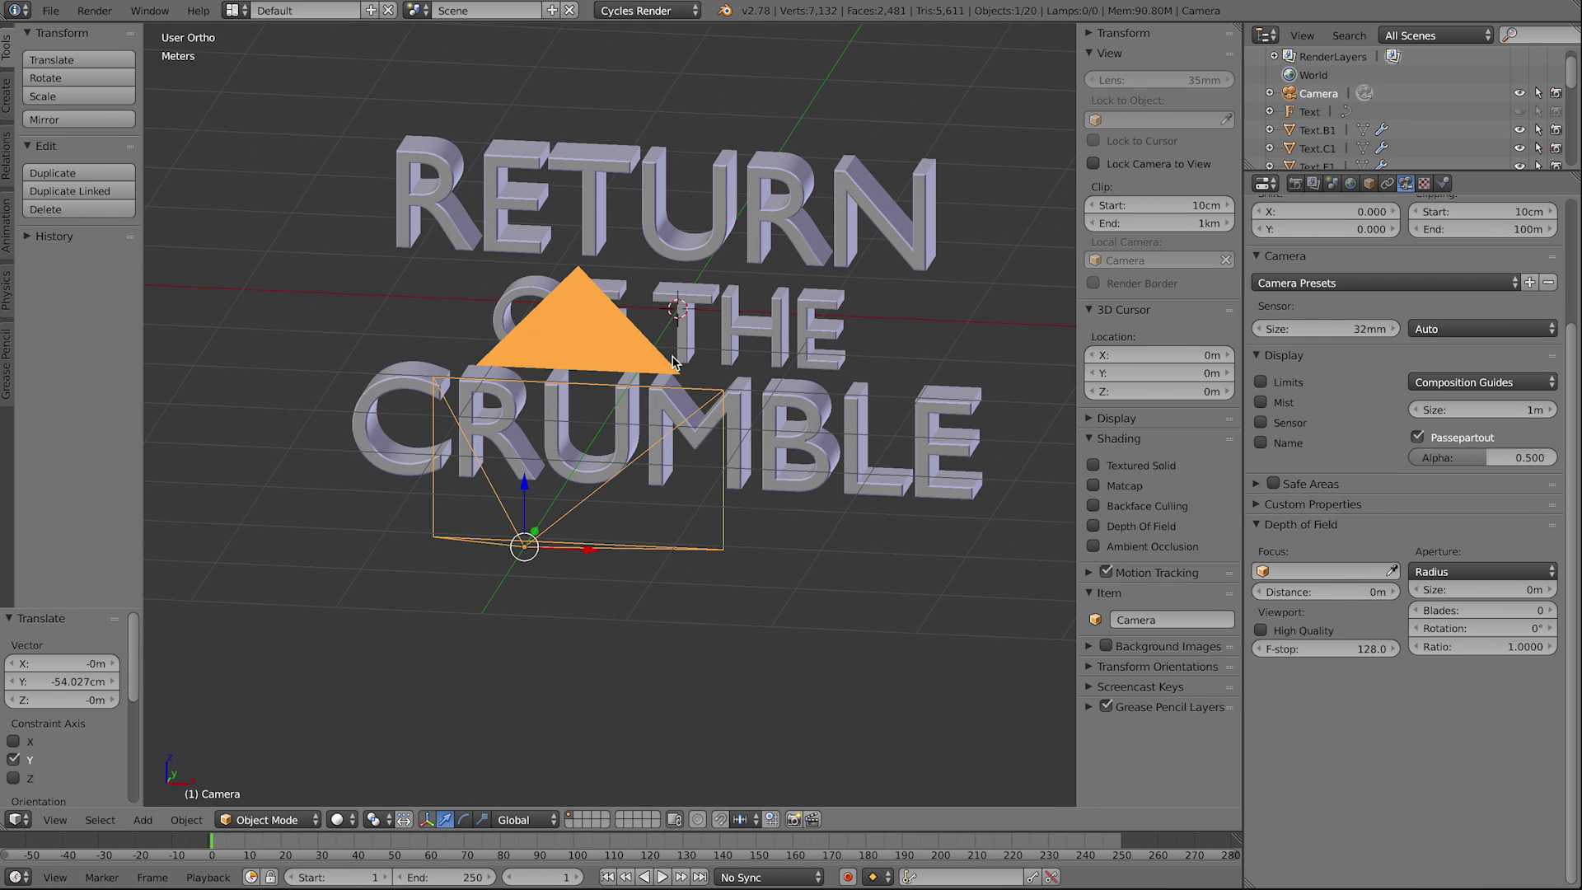
{"action": "left_click", "coordinate": [1537, 93]}
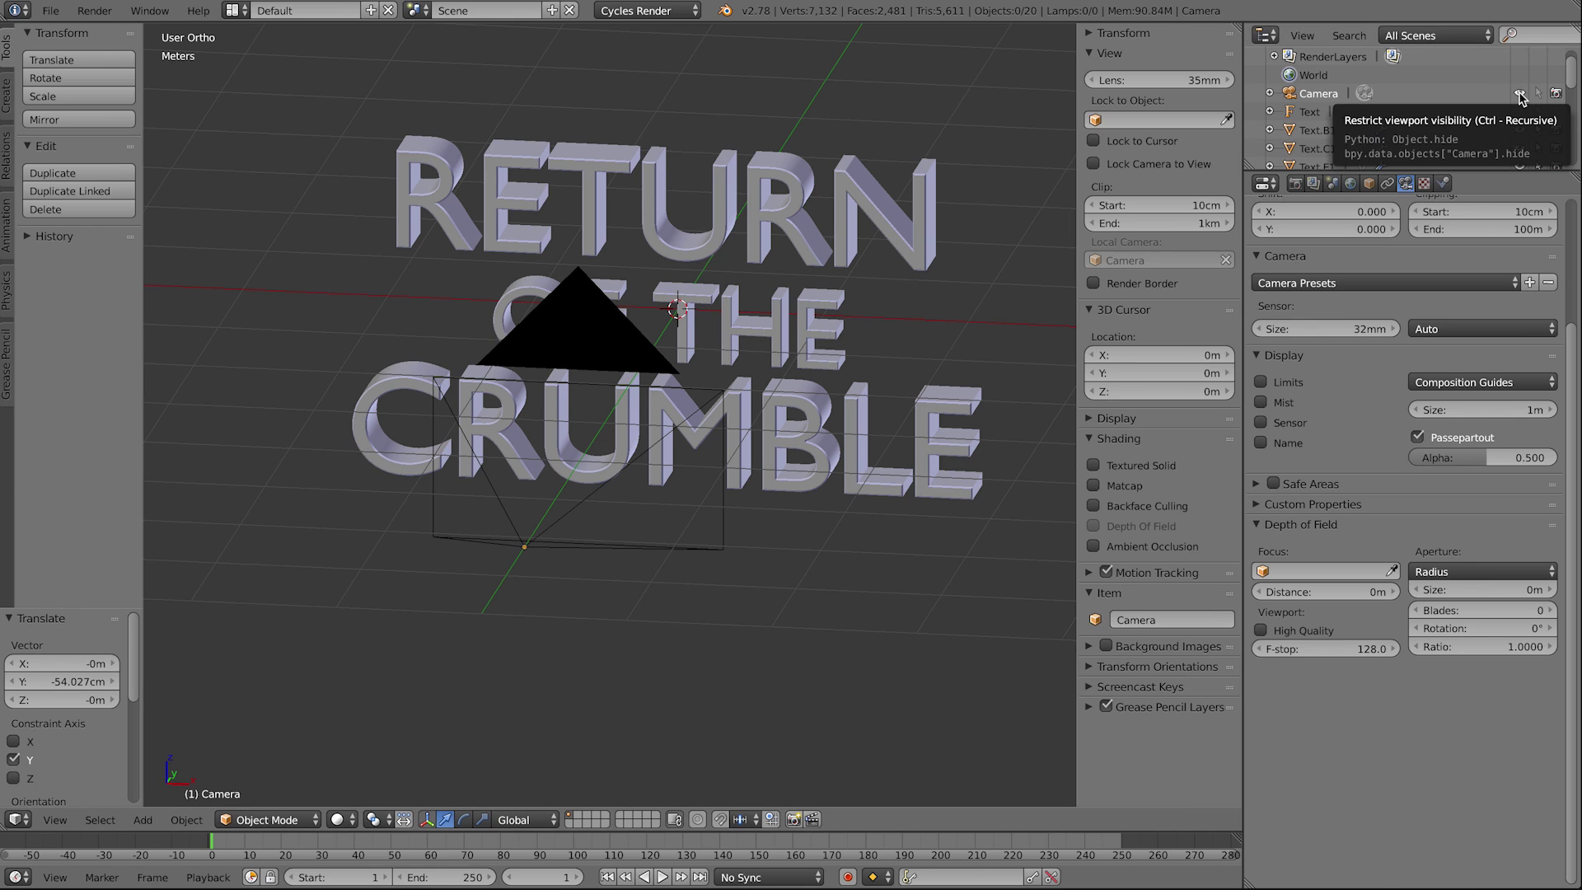
{"action": "left_click", "coordinate": [1520, 95]}
Step: Select all the title letters with the second R of RETURN active and apply their rotation and scale
{"action": "middle_click_drag", "start_coordinate": [719, 320], "coordinate": [641, 356], "text": "shift"}
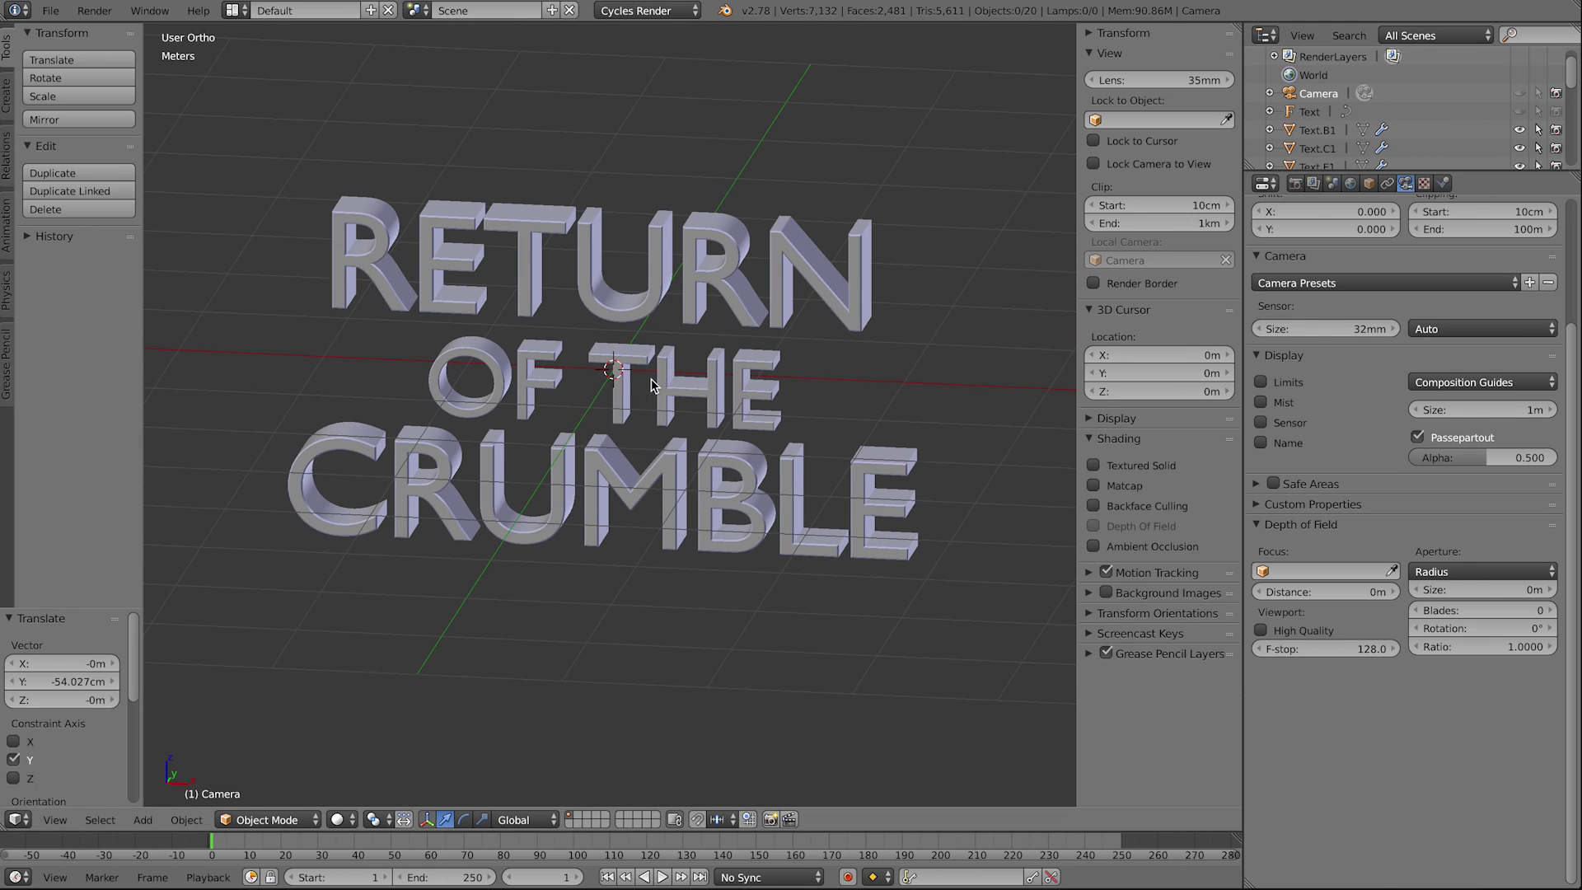
{"action": "key", "text": "a"}
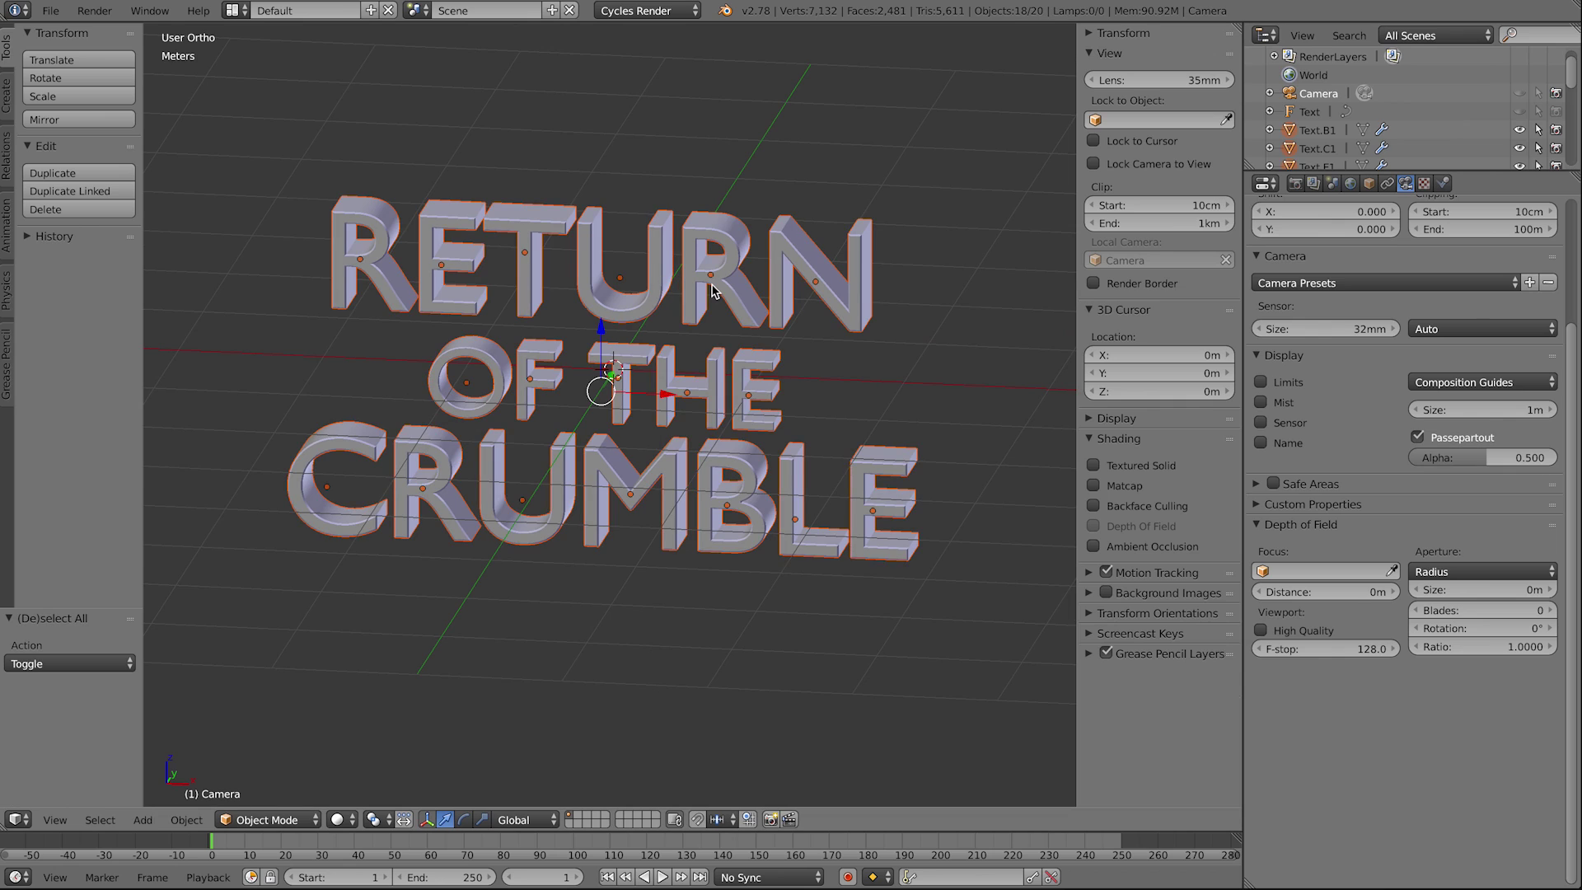
{"action": "right_click", "coordinate": [713, 290], "text": "shift"}
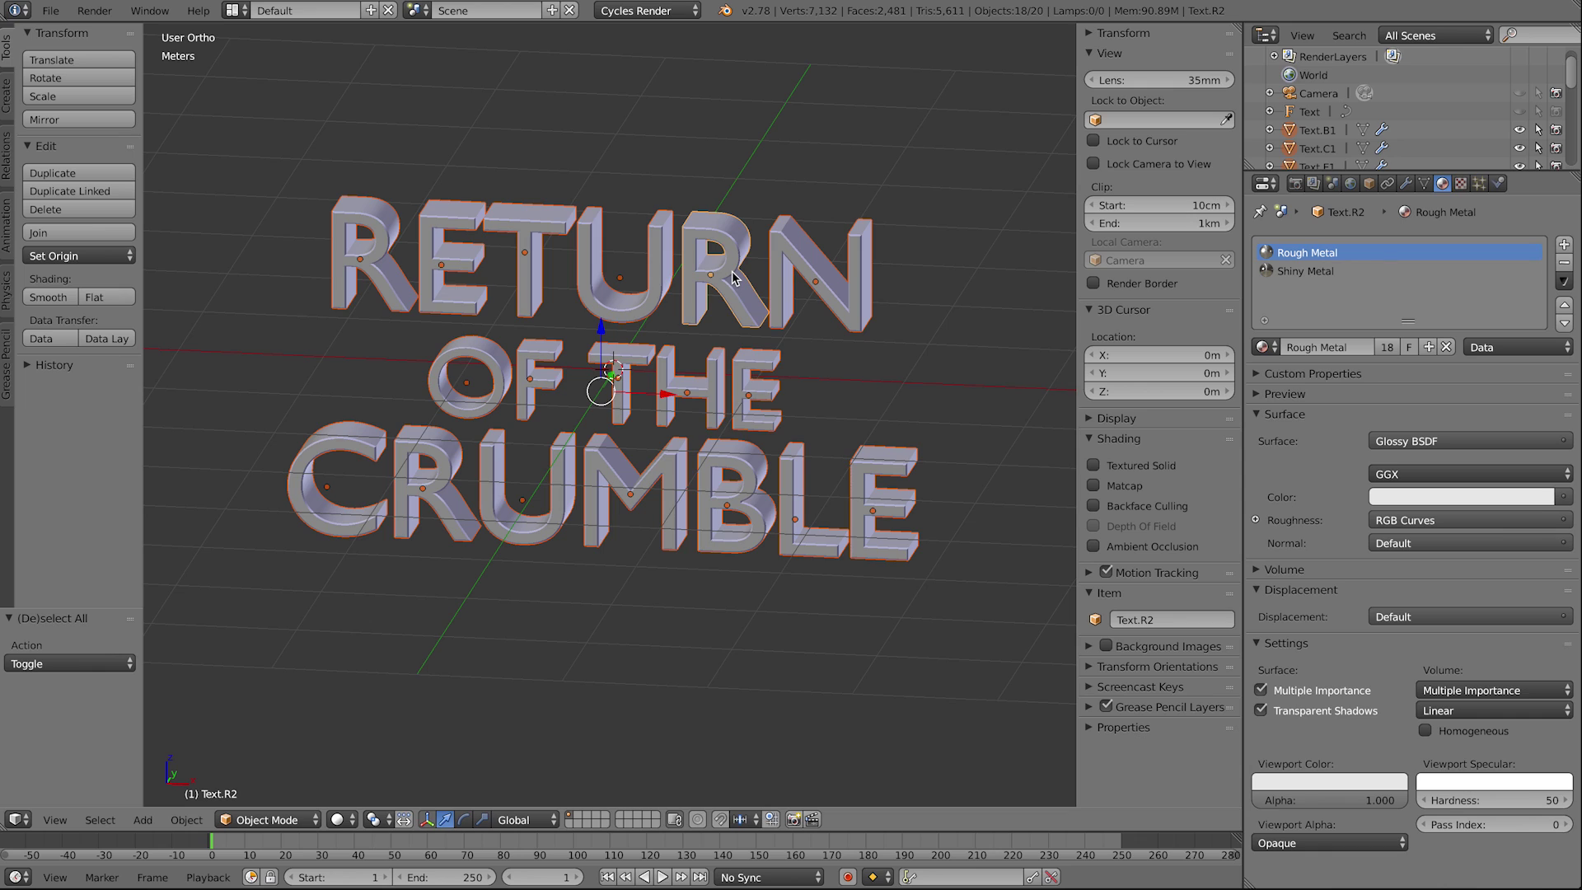
{"action": "key", "text": "ctrl+a"}
{"action": "left_click", "coordinate": [734, 276]}
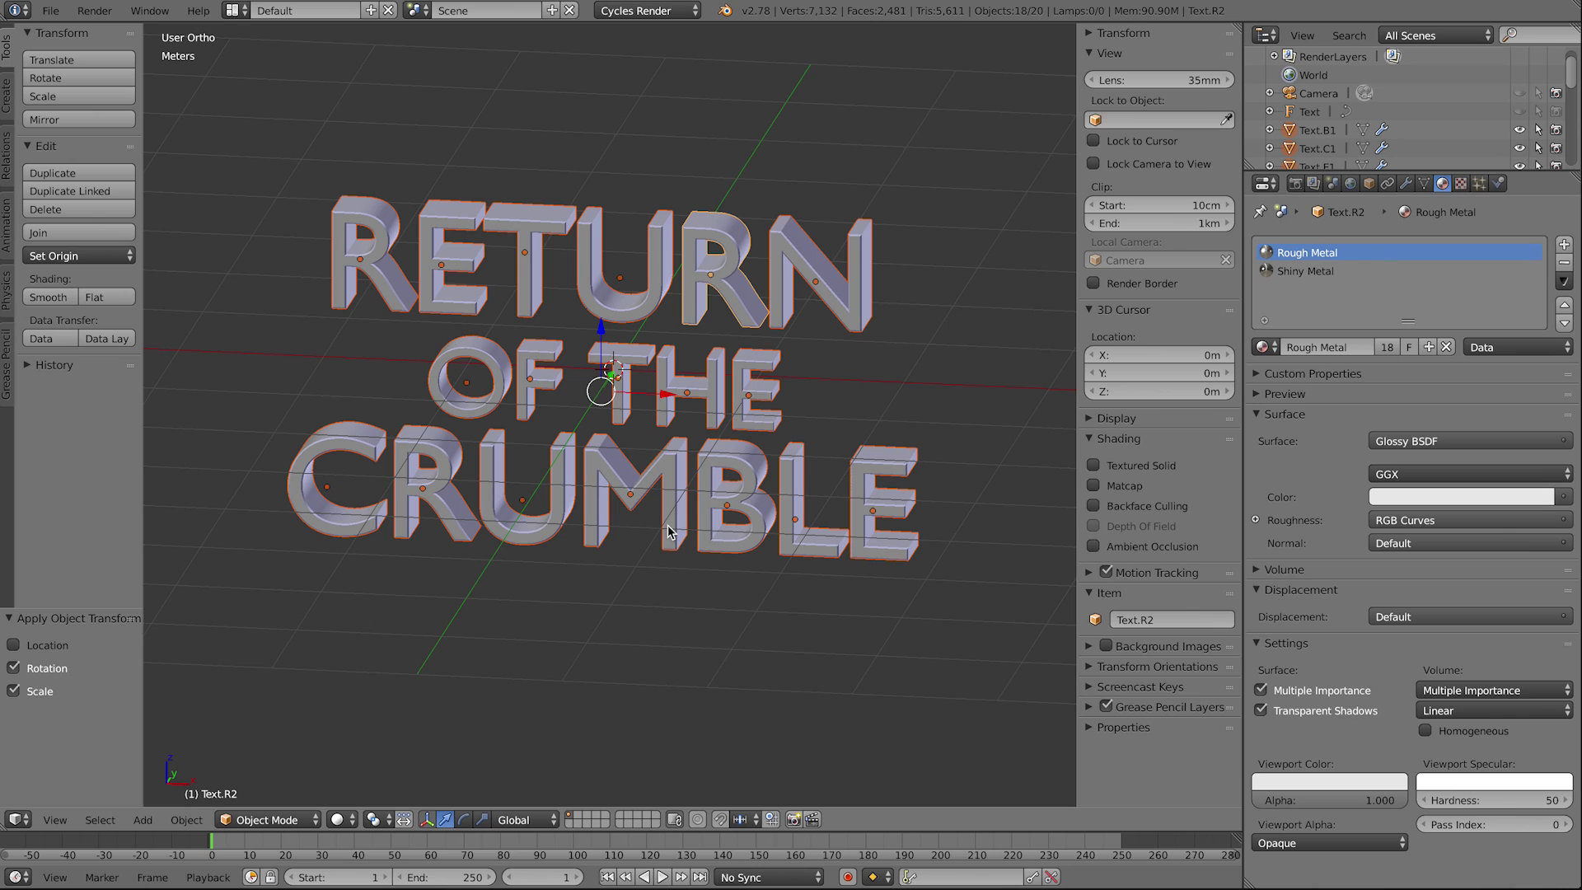
Step: Insert a Rotation keyframe on all the letters at frame 30 and show the object transform values
{"action": "left_click", "coordinate": [550, 878]}
{"action": "type", "text": "30"}
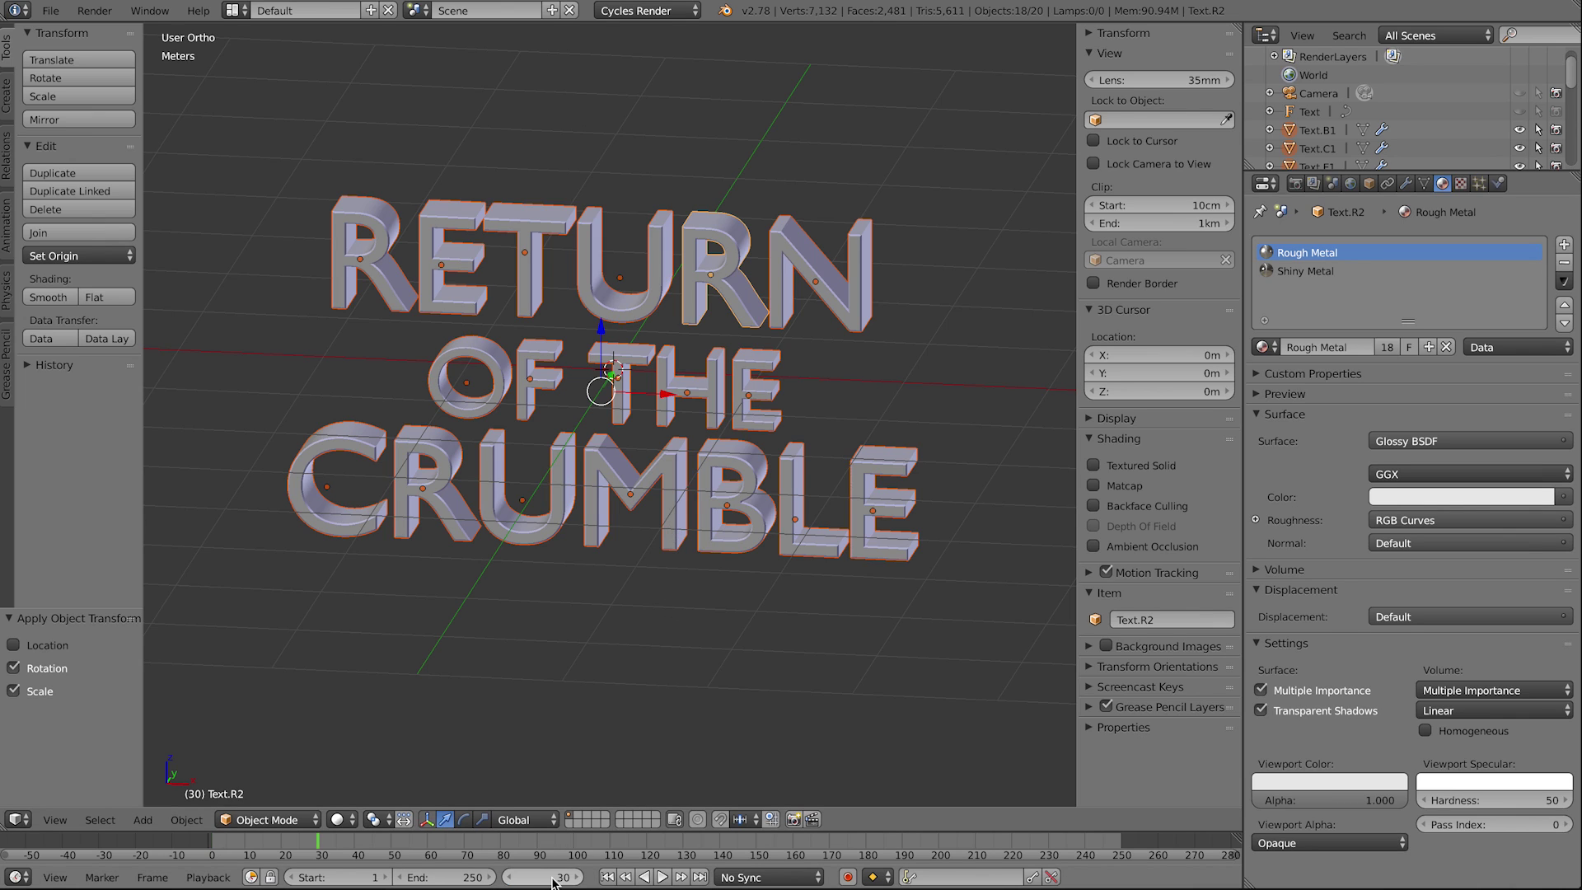
{"action": "key", "text": "Return"}
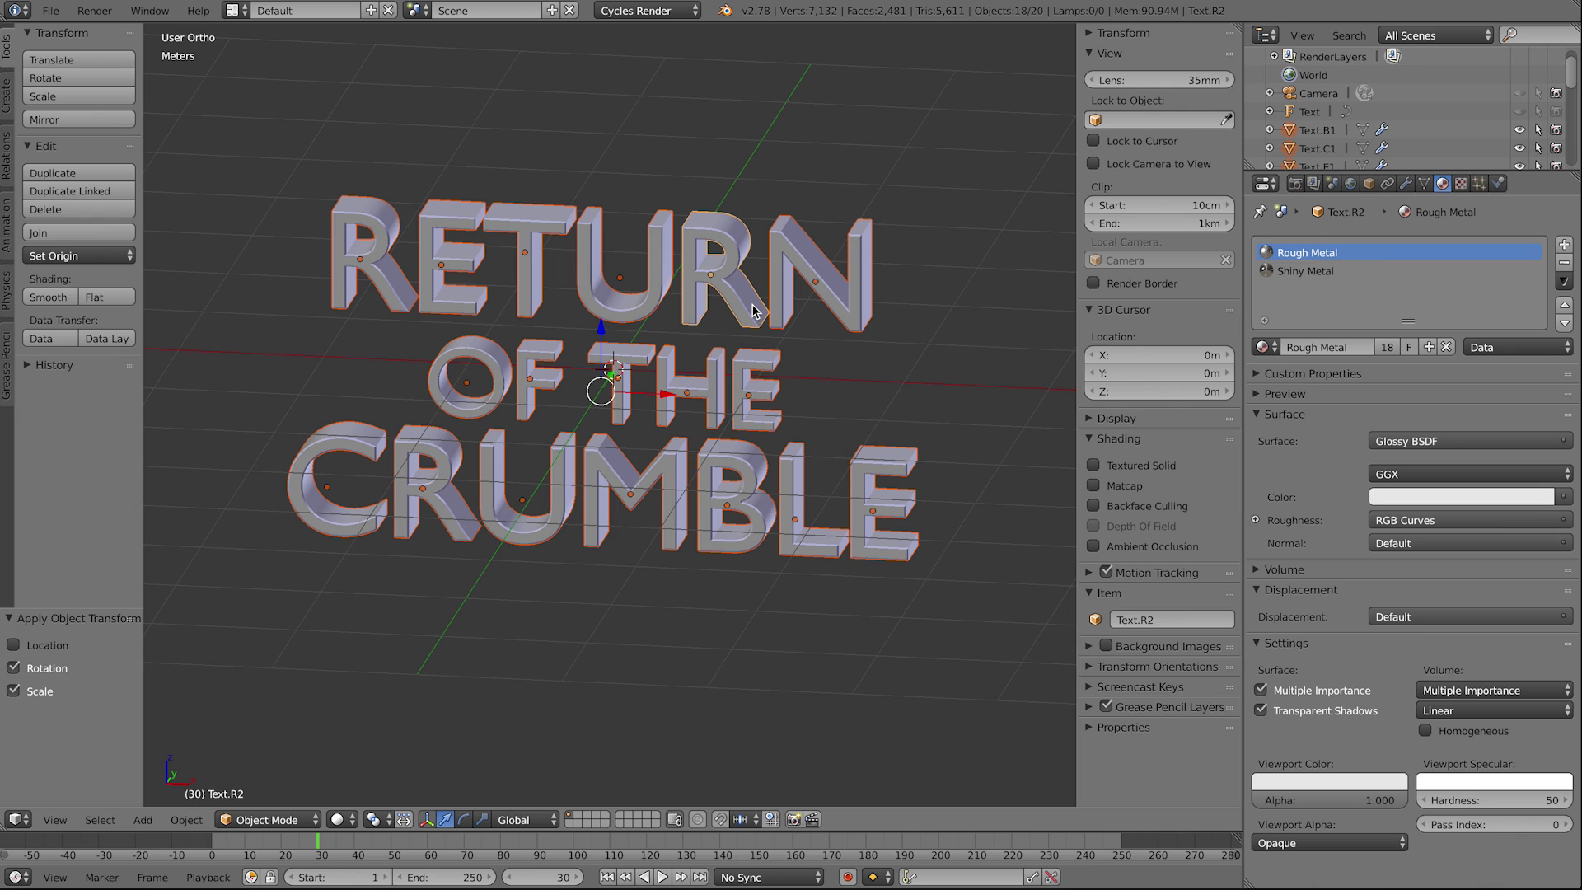
{"action": "key", "text": "i"}
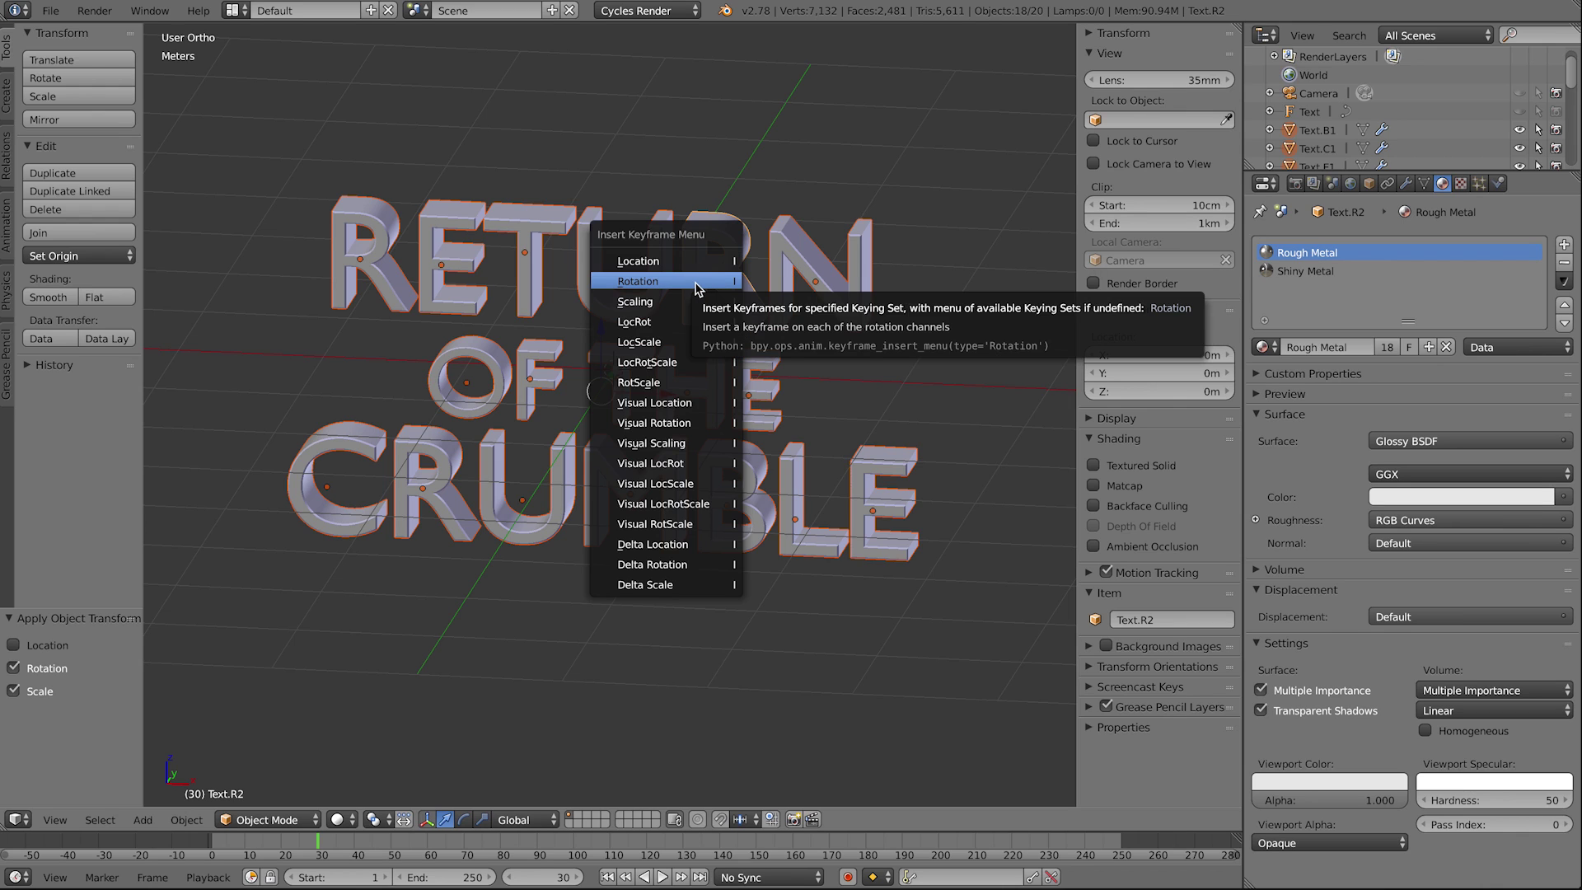
{"action": "left_click", "coordinate": [694, 284]}
{"action": "left_click", "coordinate": [1095, 37]}
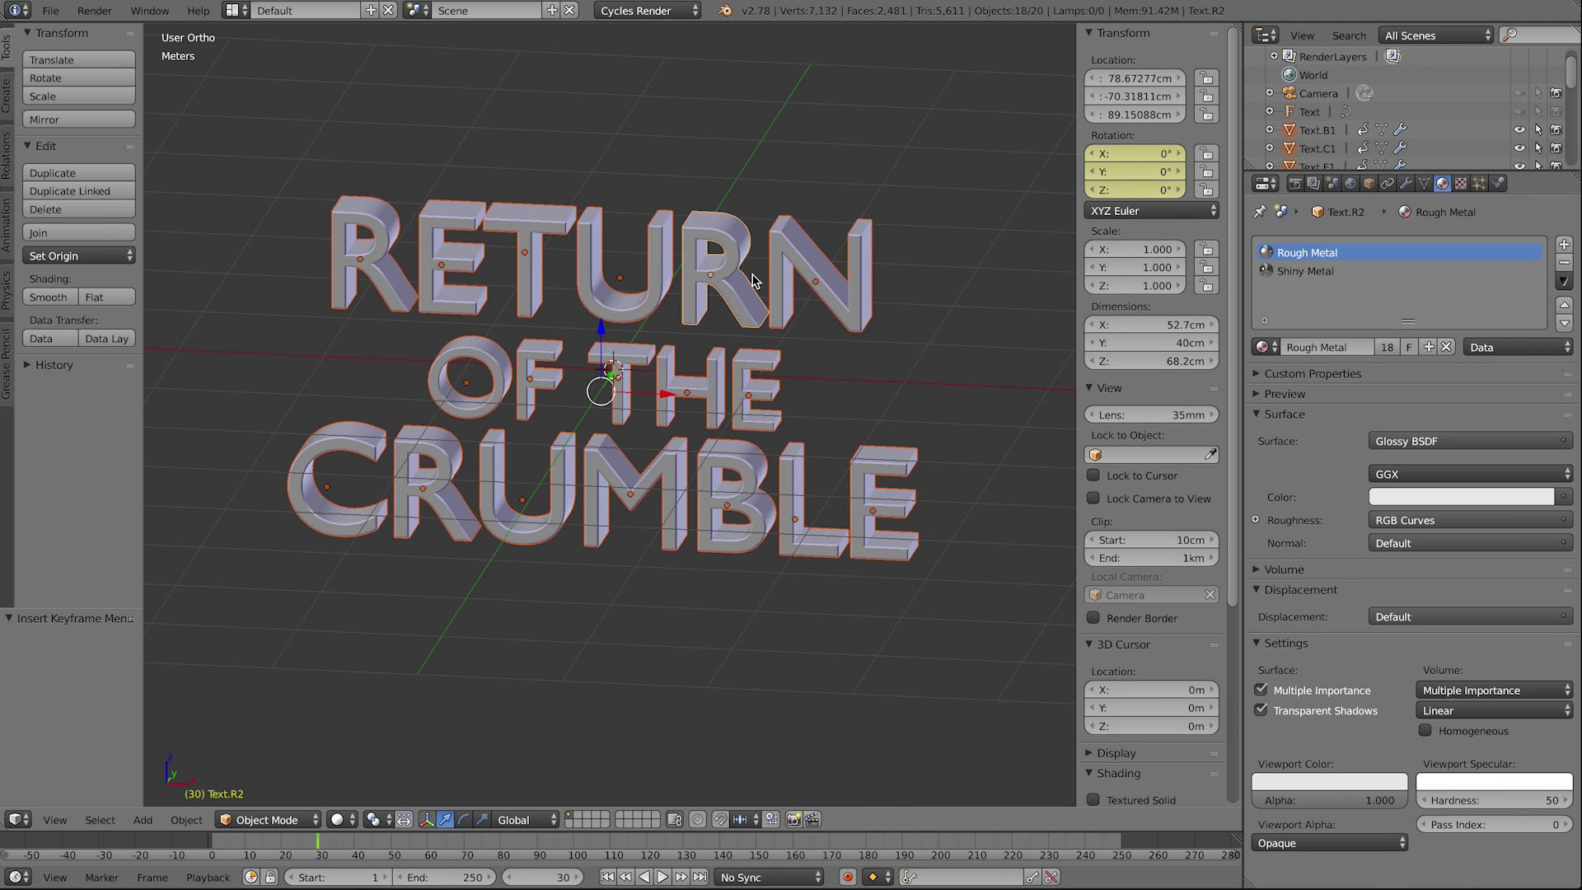
Step: Set the current frame to 1 in the timeline
{"action": "left_click", "coordinate": [562, 875]}
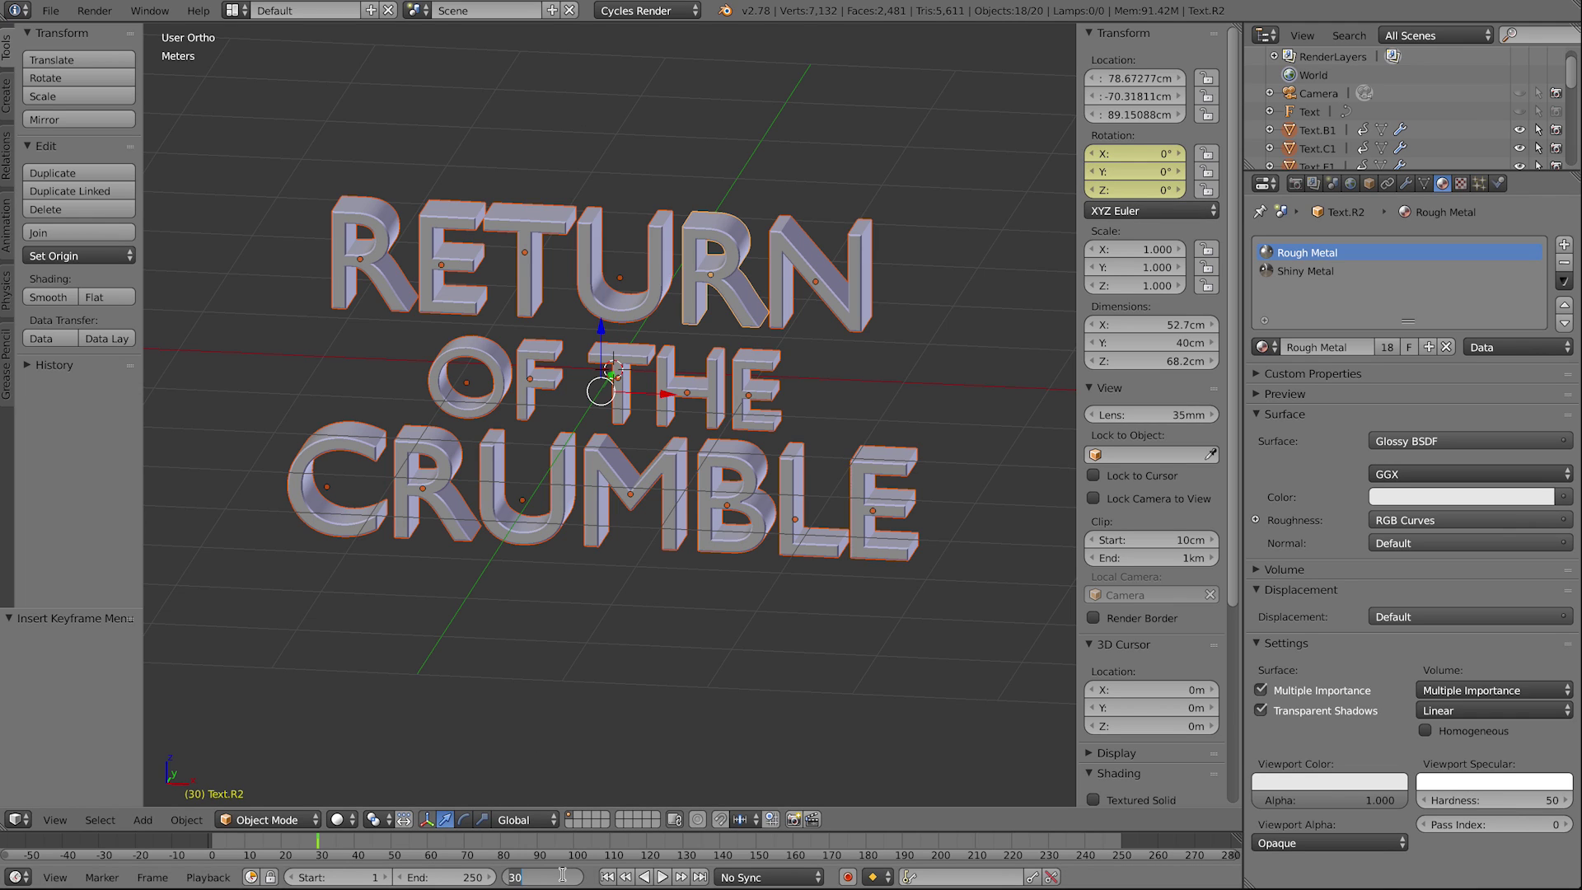
{"action": "type", "text": "1"}
{"action": "key", "text": "Return"}
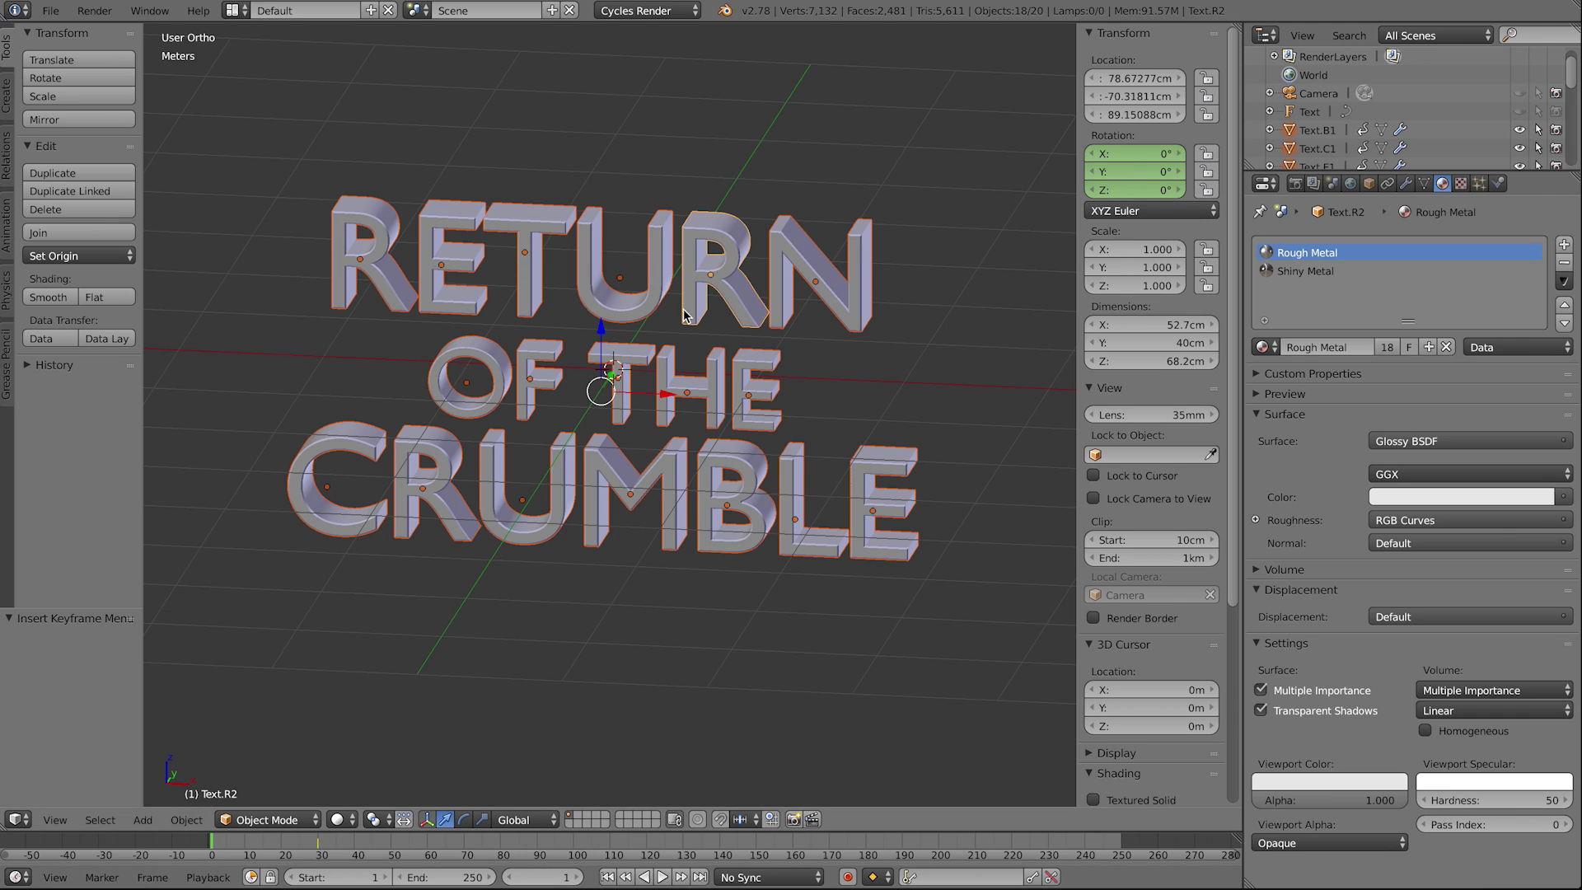
{"action": "key", "text": "r"}
{"action": "key", "text": "z"}
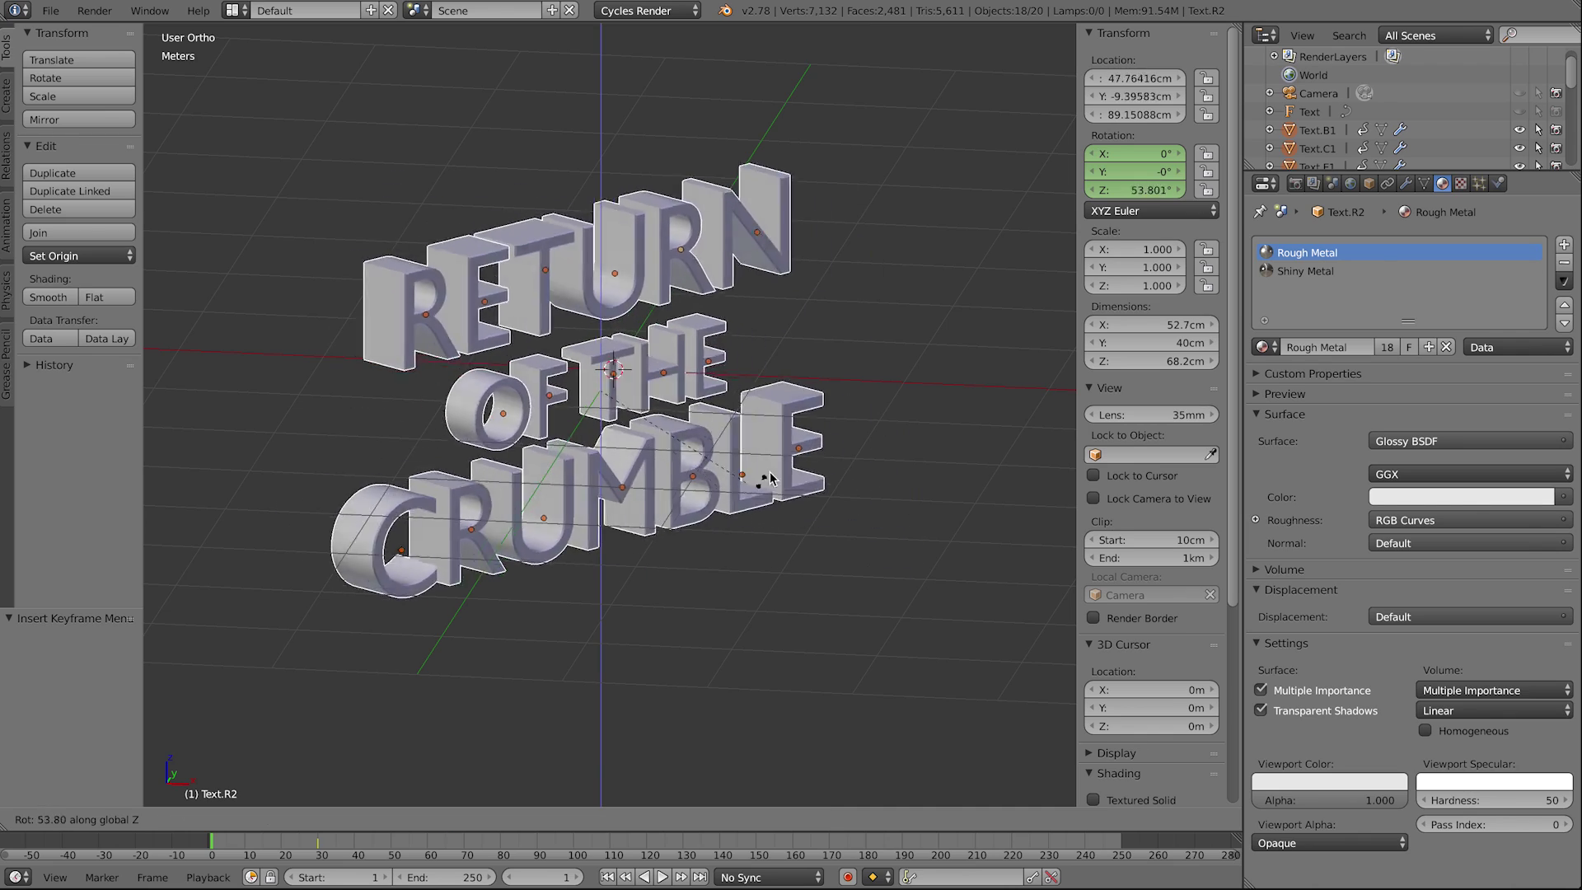
{"action": "key", "text": "Escape"}
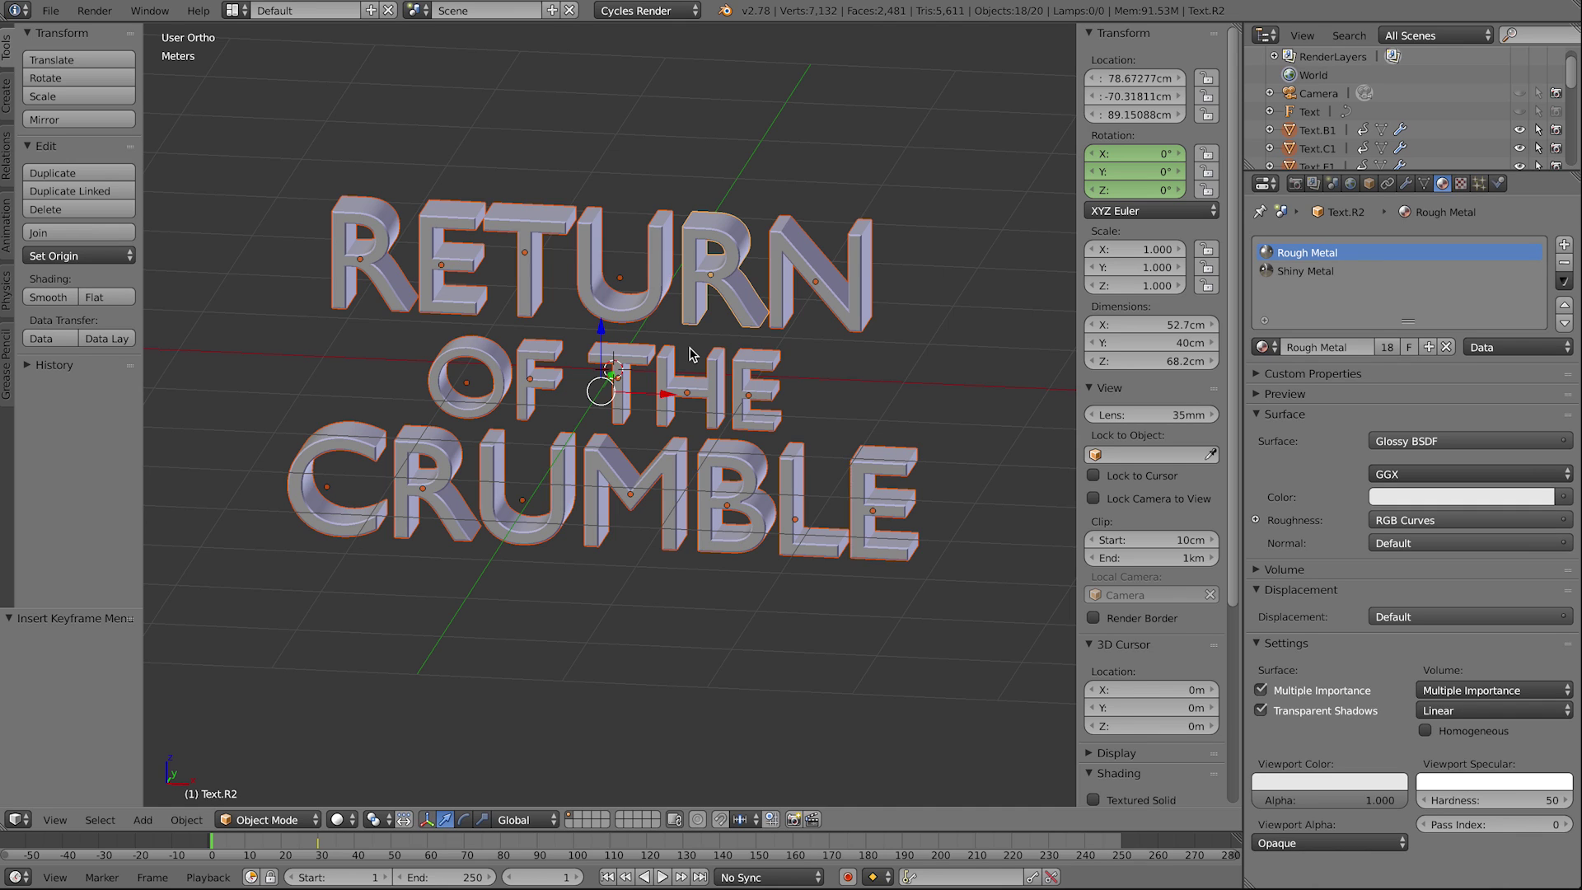
Step: Rotate every letter 90° about its local Z axis with the pivot on Individual Origins, and insert a Rotation keyframe at frame 1
{"action": "left_click", "coordinate": [376, 819]}
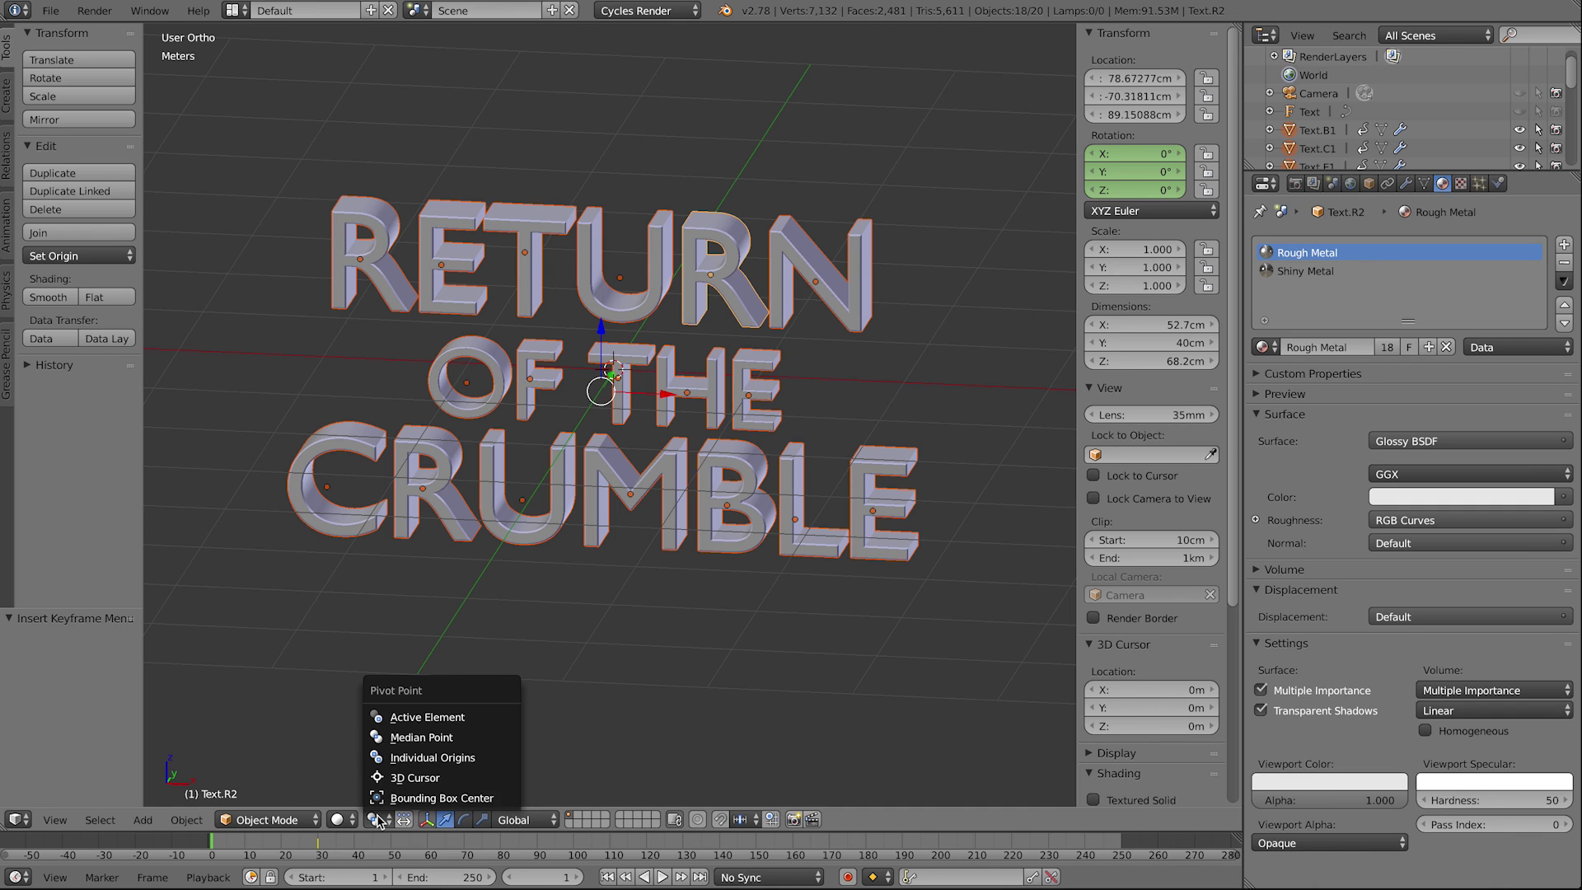
{"action": "left_click", "coordinate": [406, 758]}
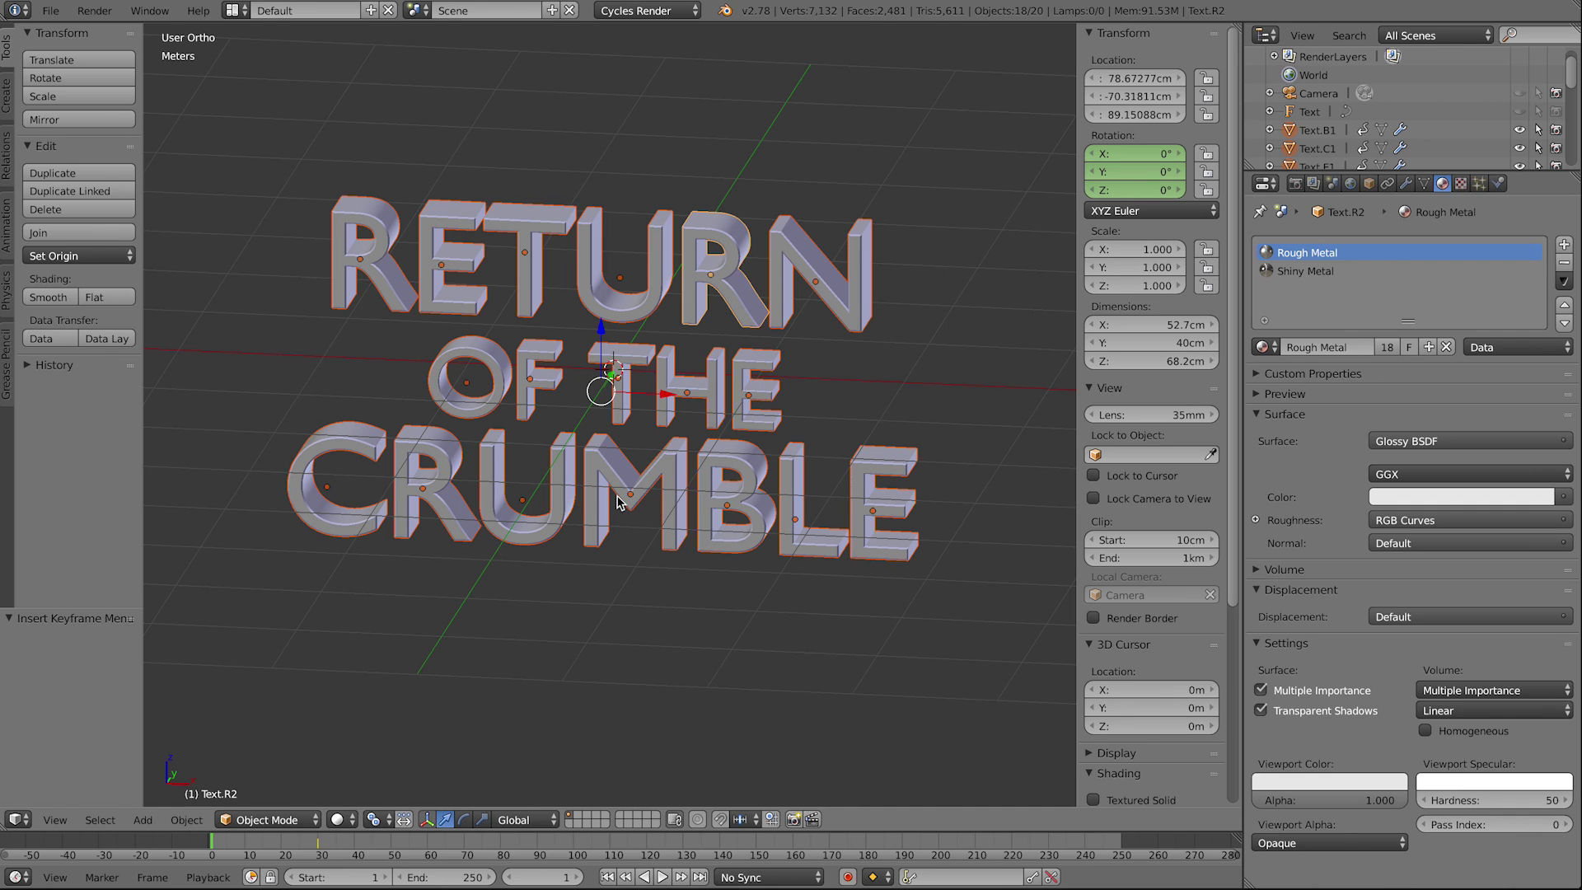
{"action": "key", "text": "r"}
{"action": "key", "text": "z"}
{"action": "key", "text": "z"}
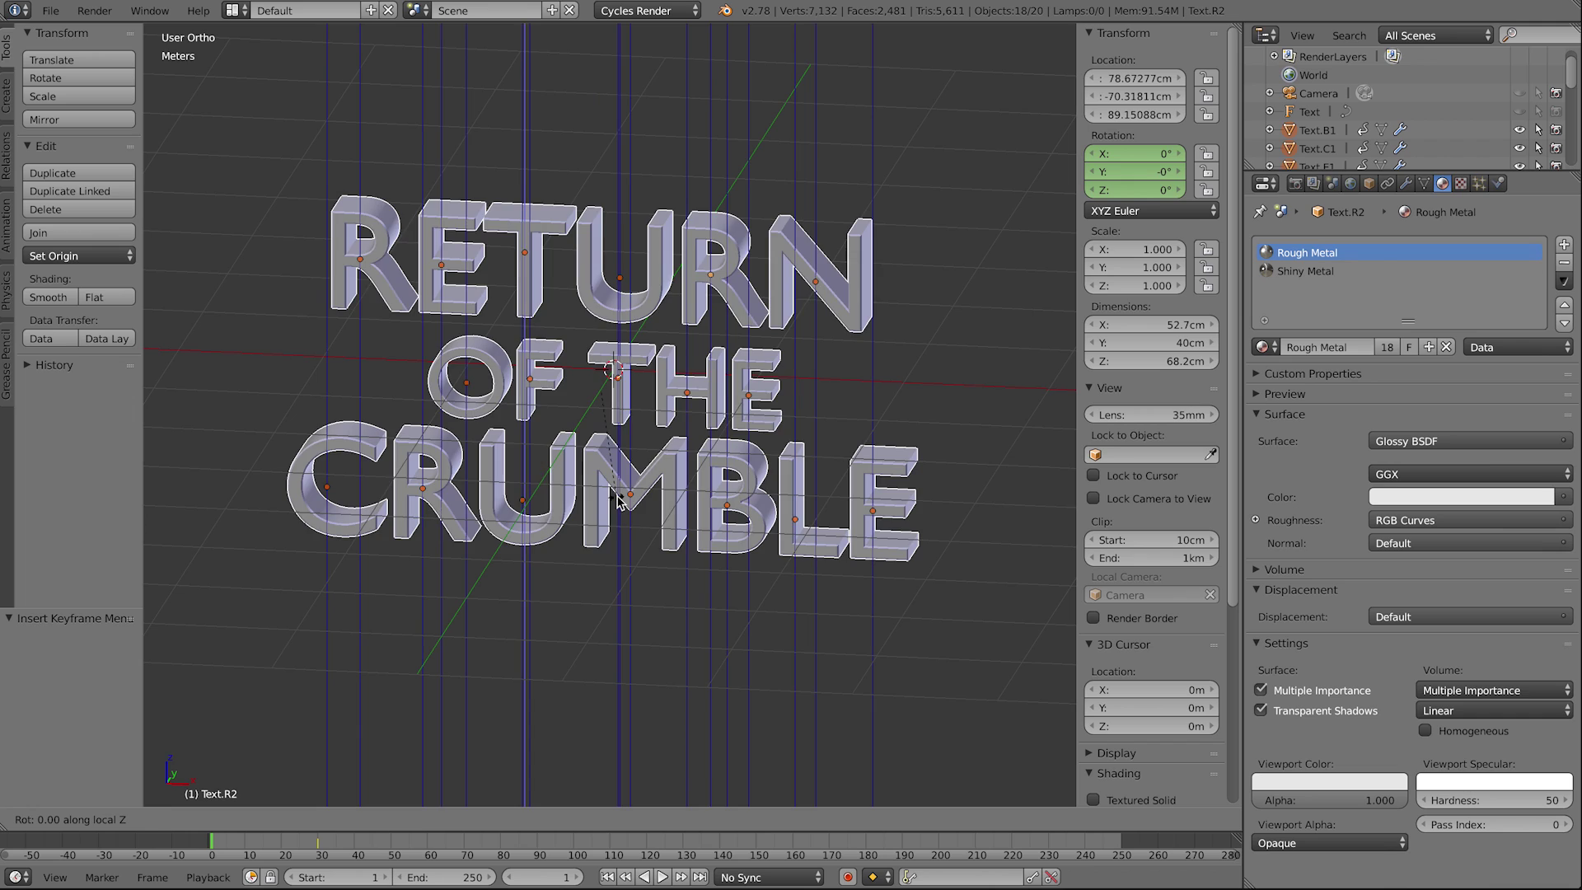
{"action": "type", "text": "90"}
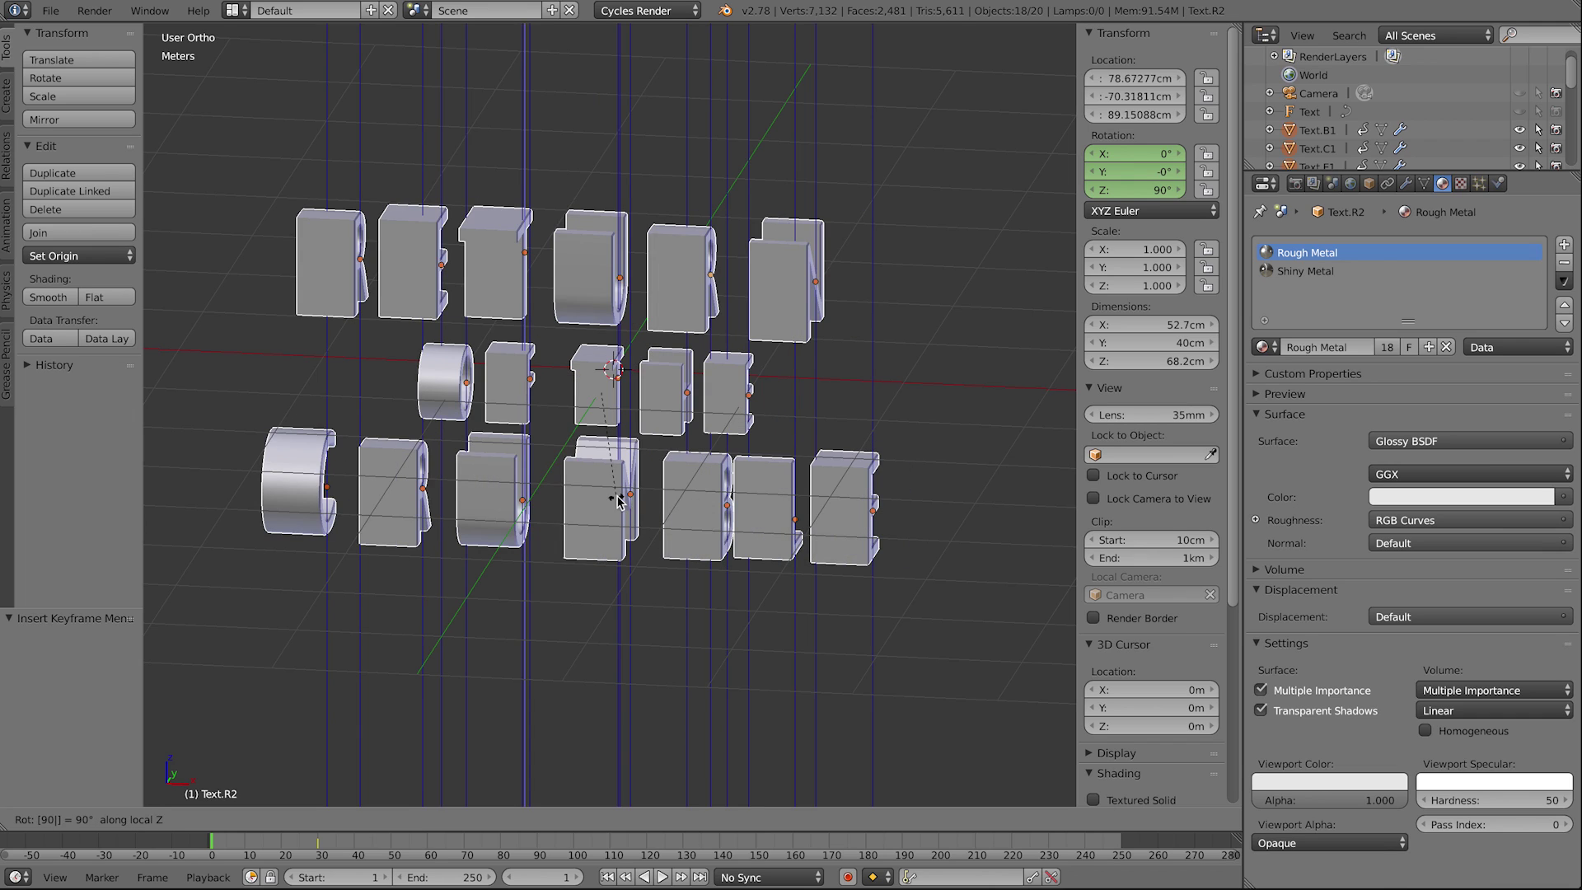
{"action": "key", "text": "Return"}
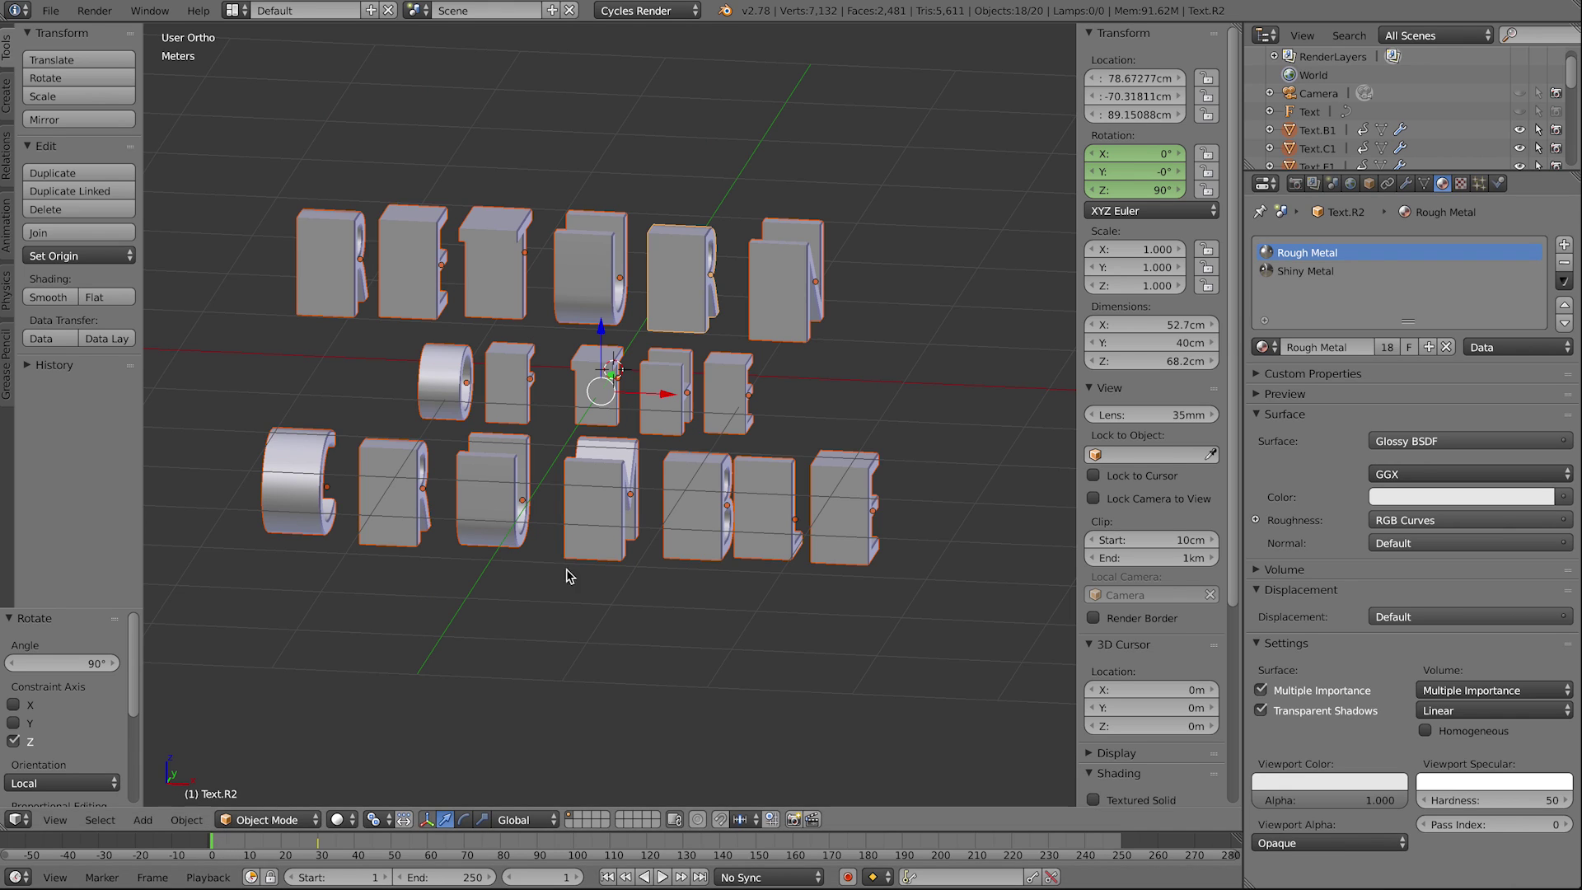
{"action": "key", "text": "i"}
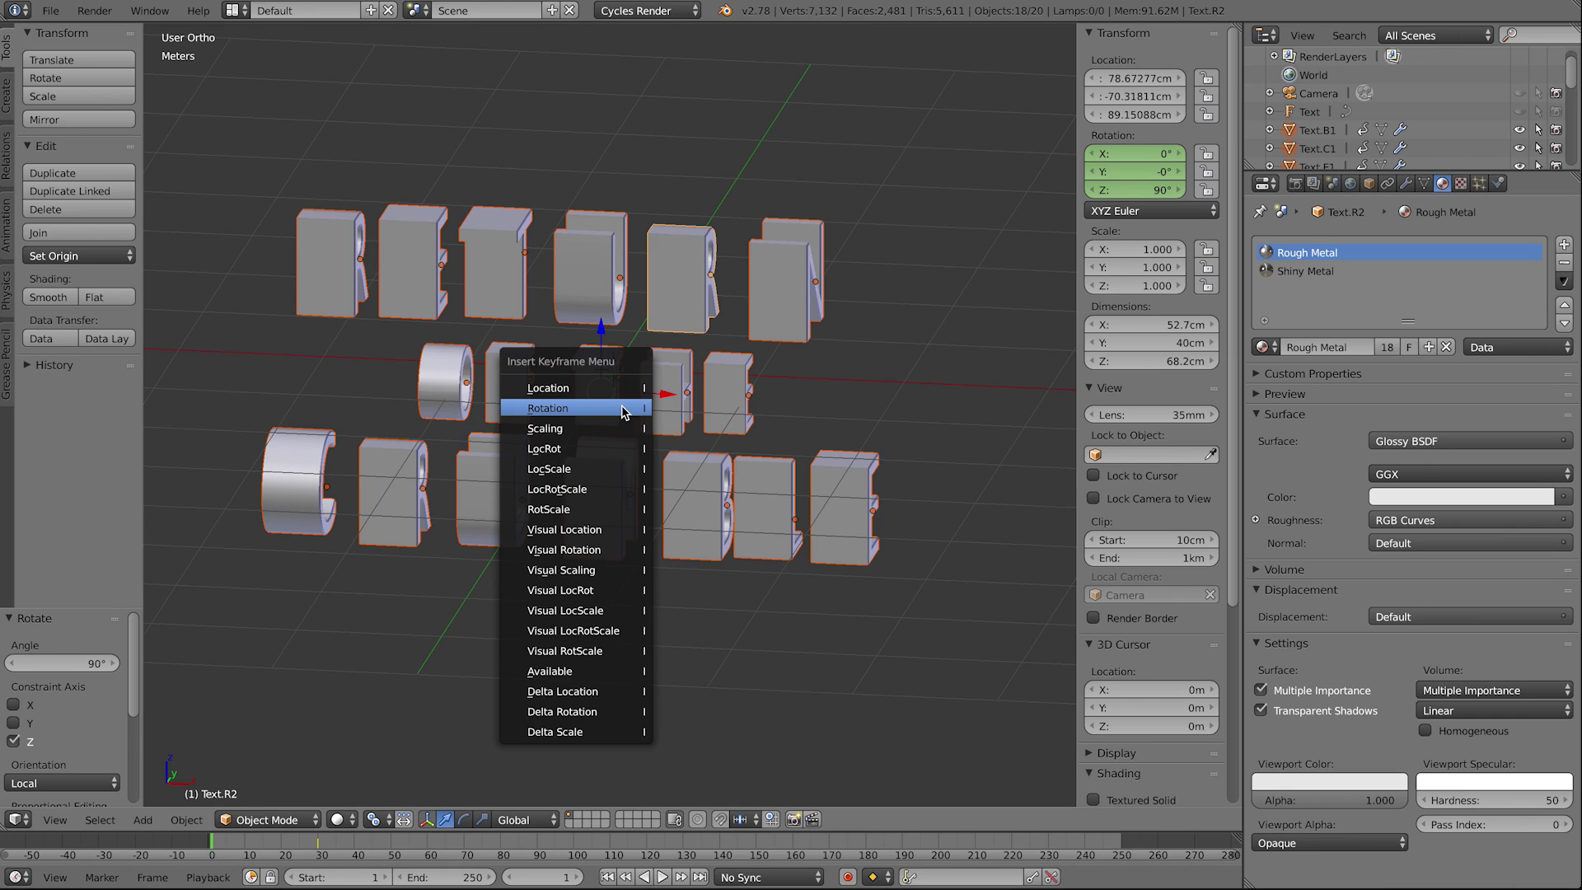
{"action": "left_click", "coordinate": [624, 412]}
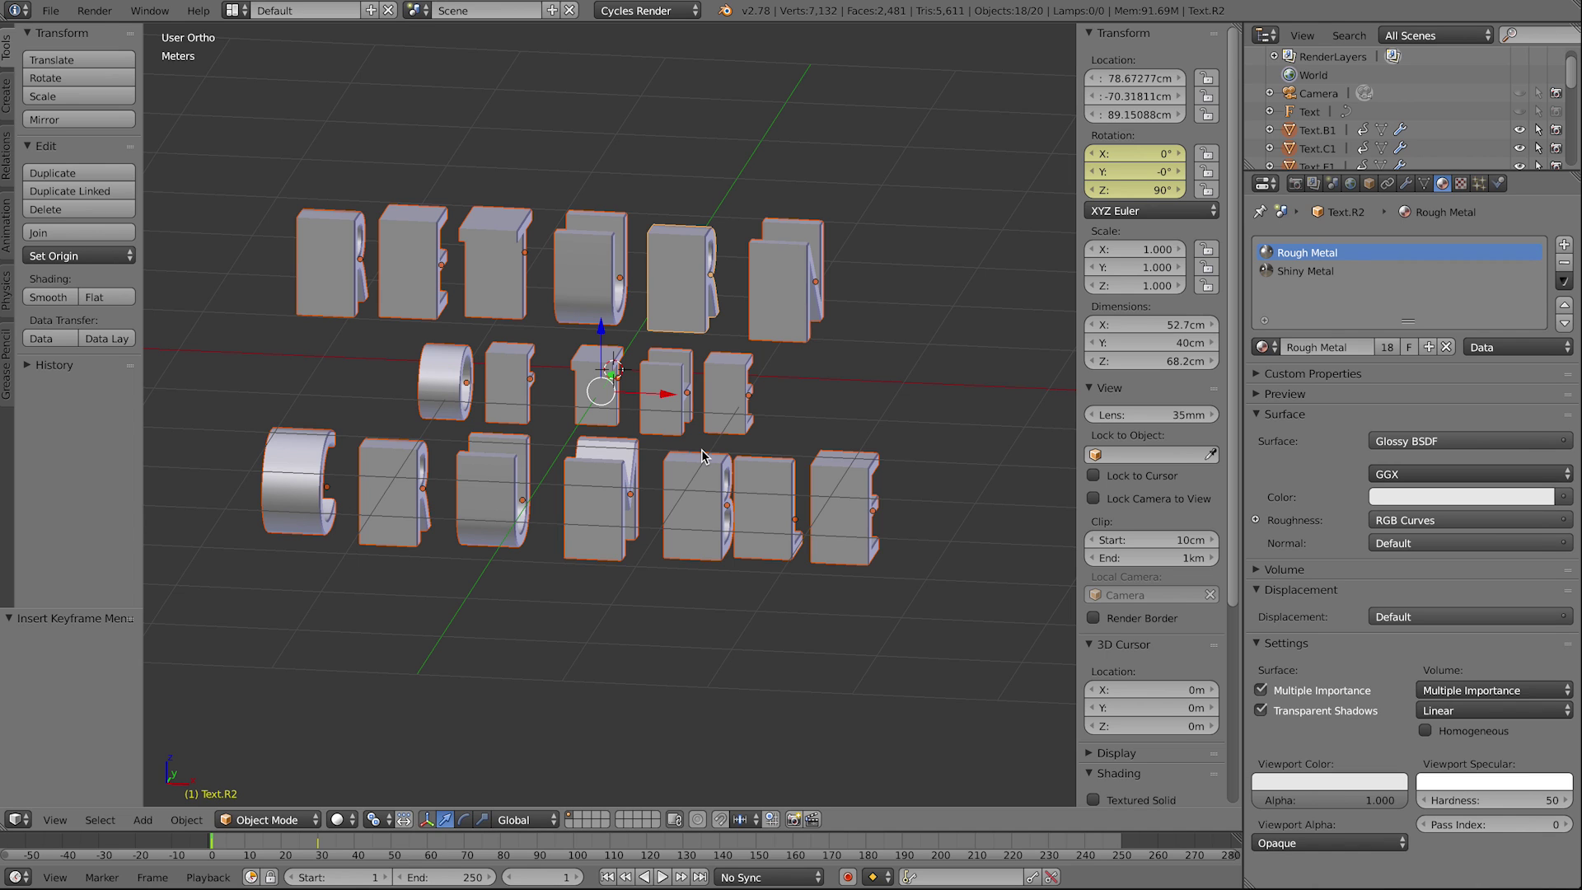
Step: Play back the letter rotation animation, stop it and return to the first frame
{"action": "key", "text": "alt+a"}
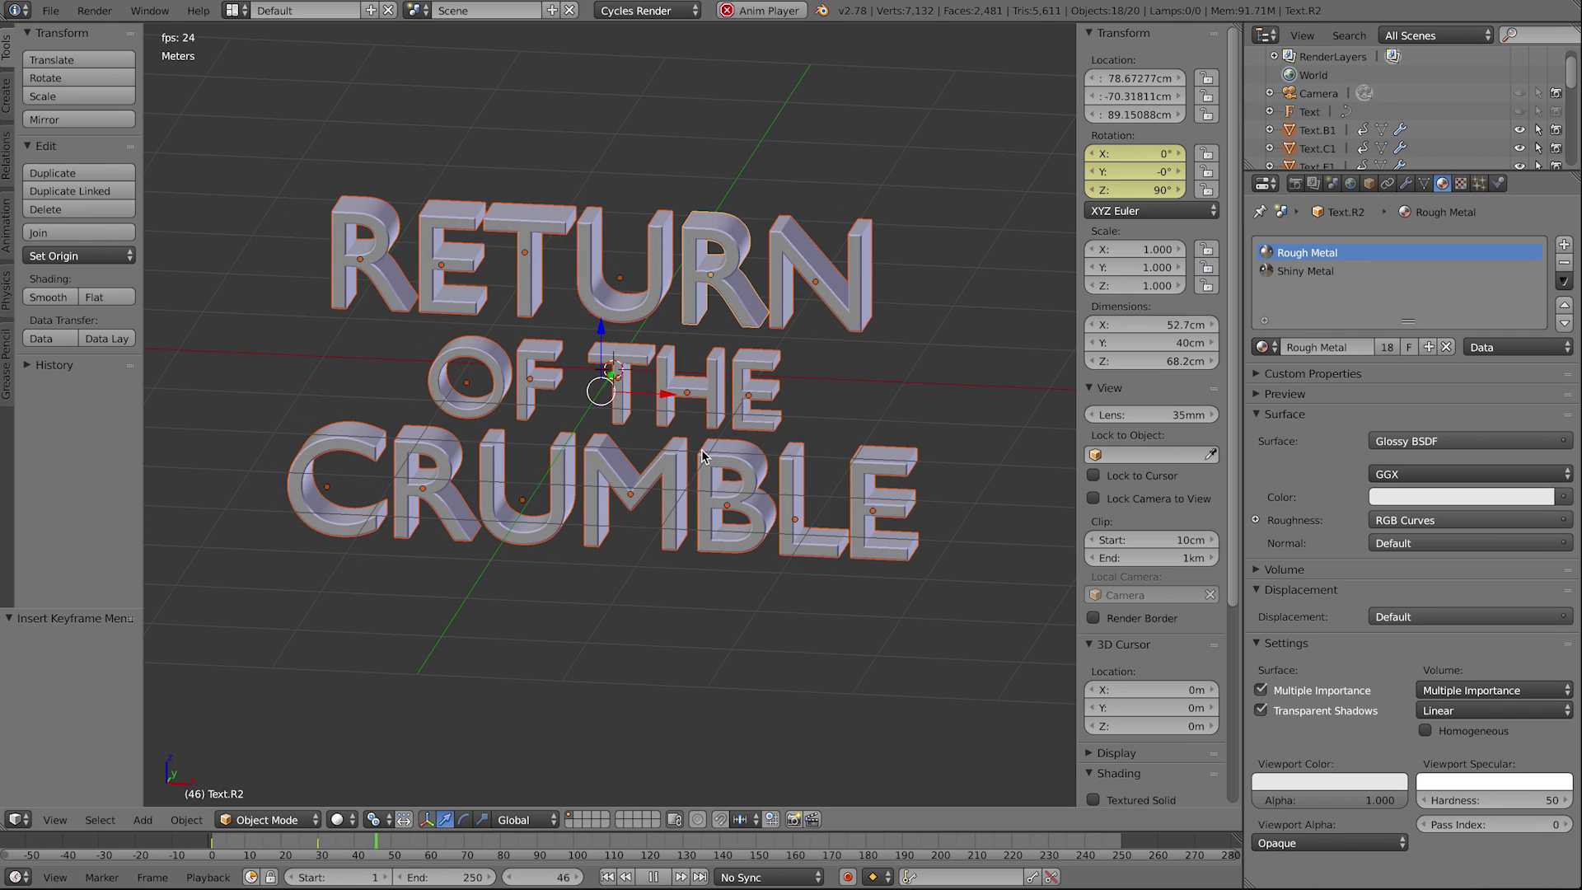
{"action": "key", "text": "alt+a"}
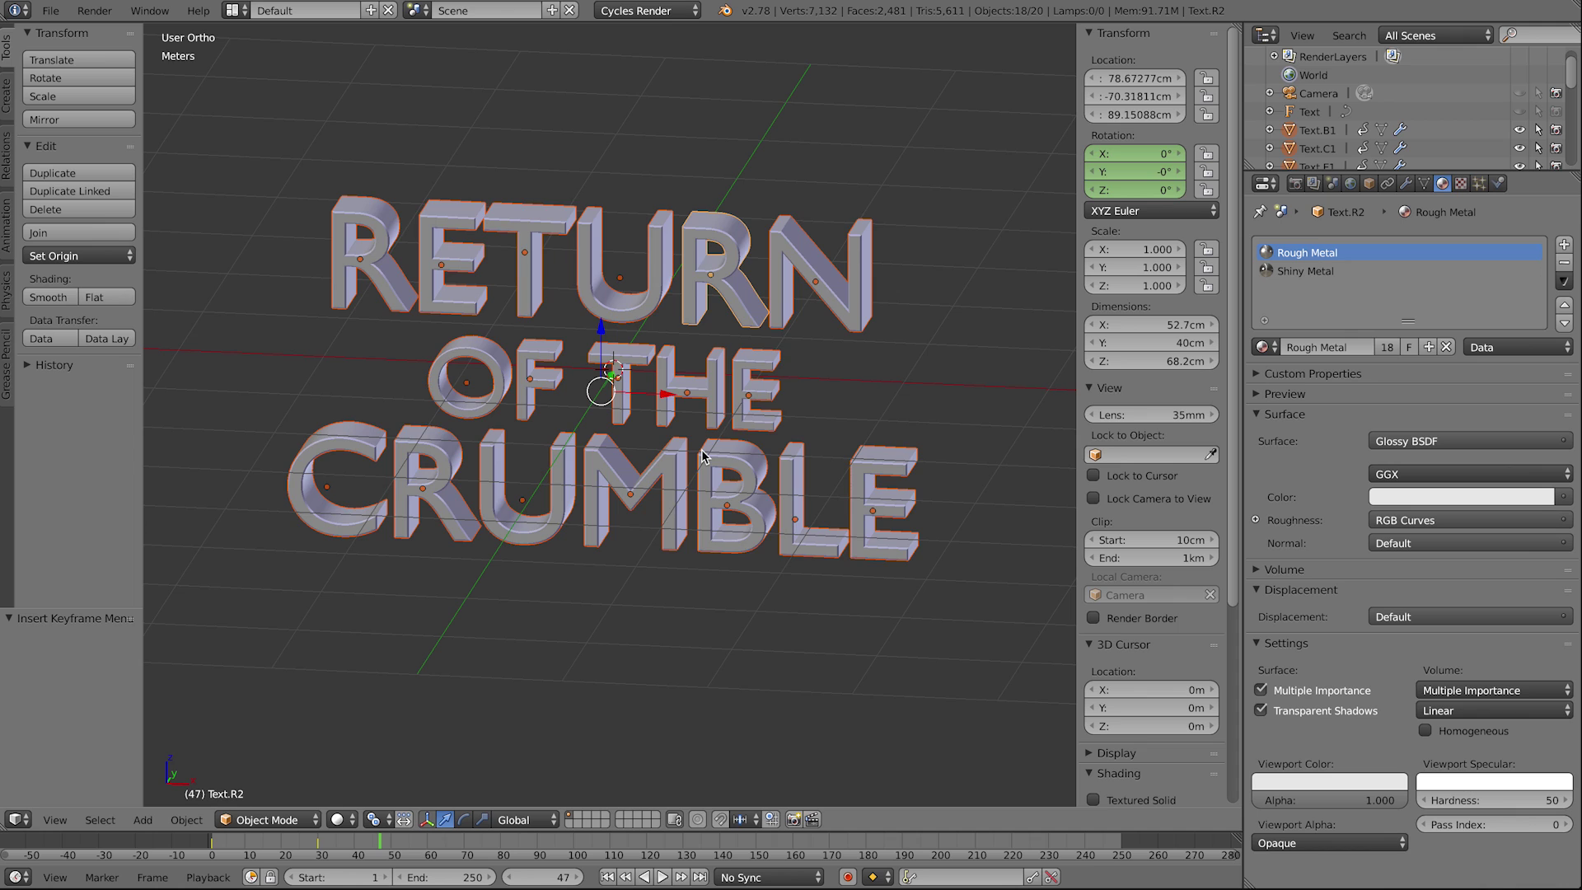
{"action": "key", "text": "shift+Left"}
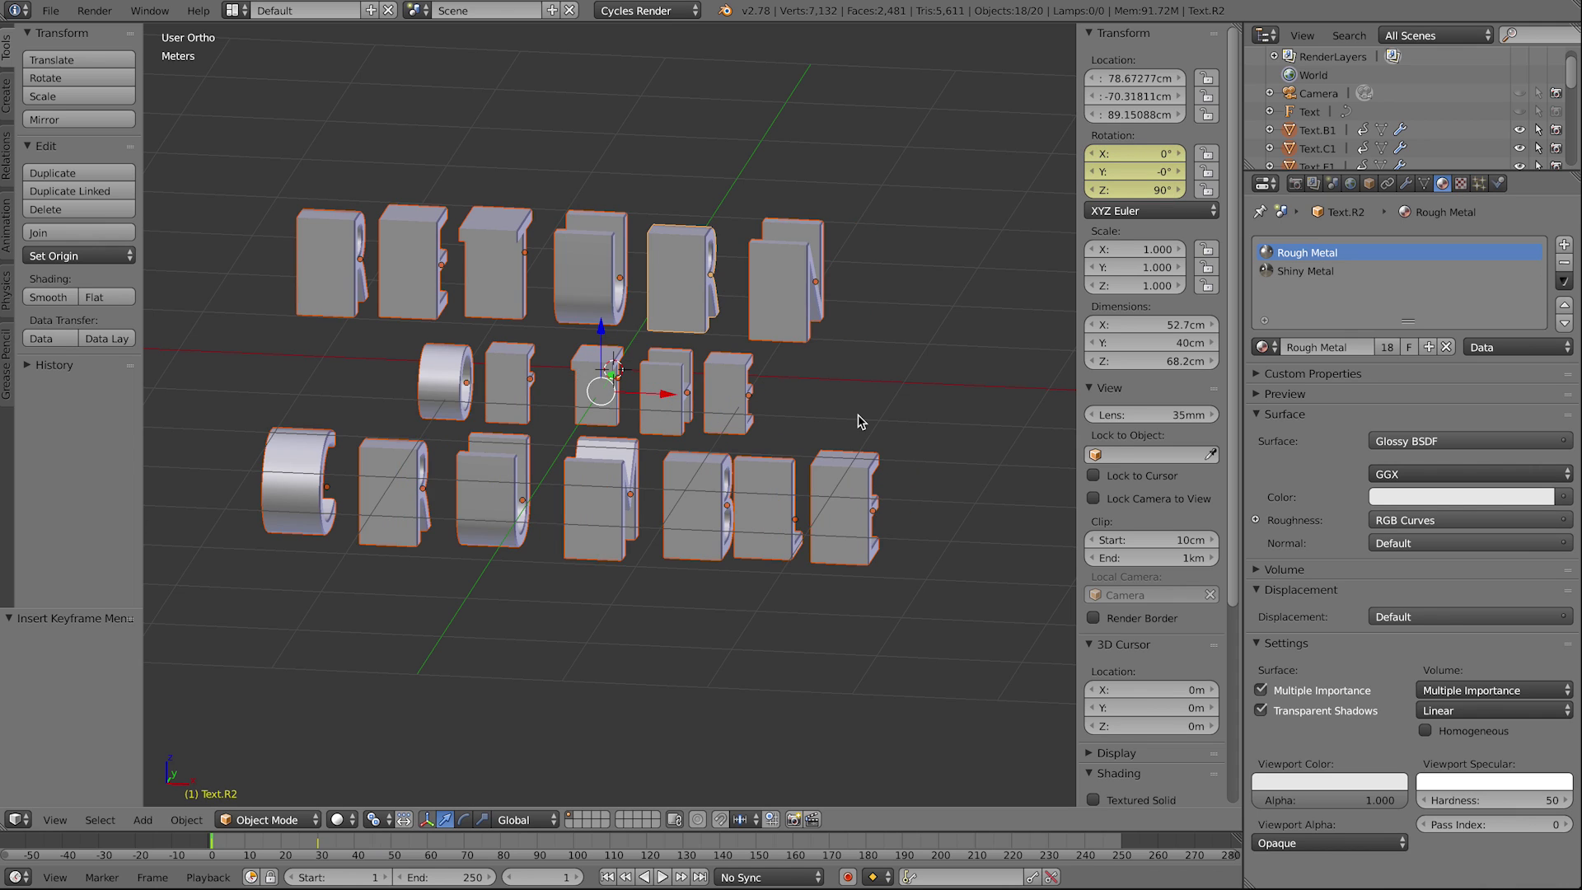
Step: Set the end frame of the animation to 200
{"action": "middle_click_drag", "start_coordinate": [861, 421], "coordinate": [848, 422]}
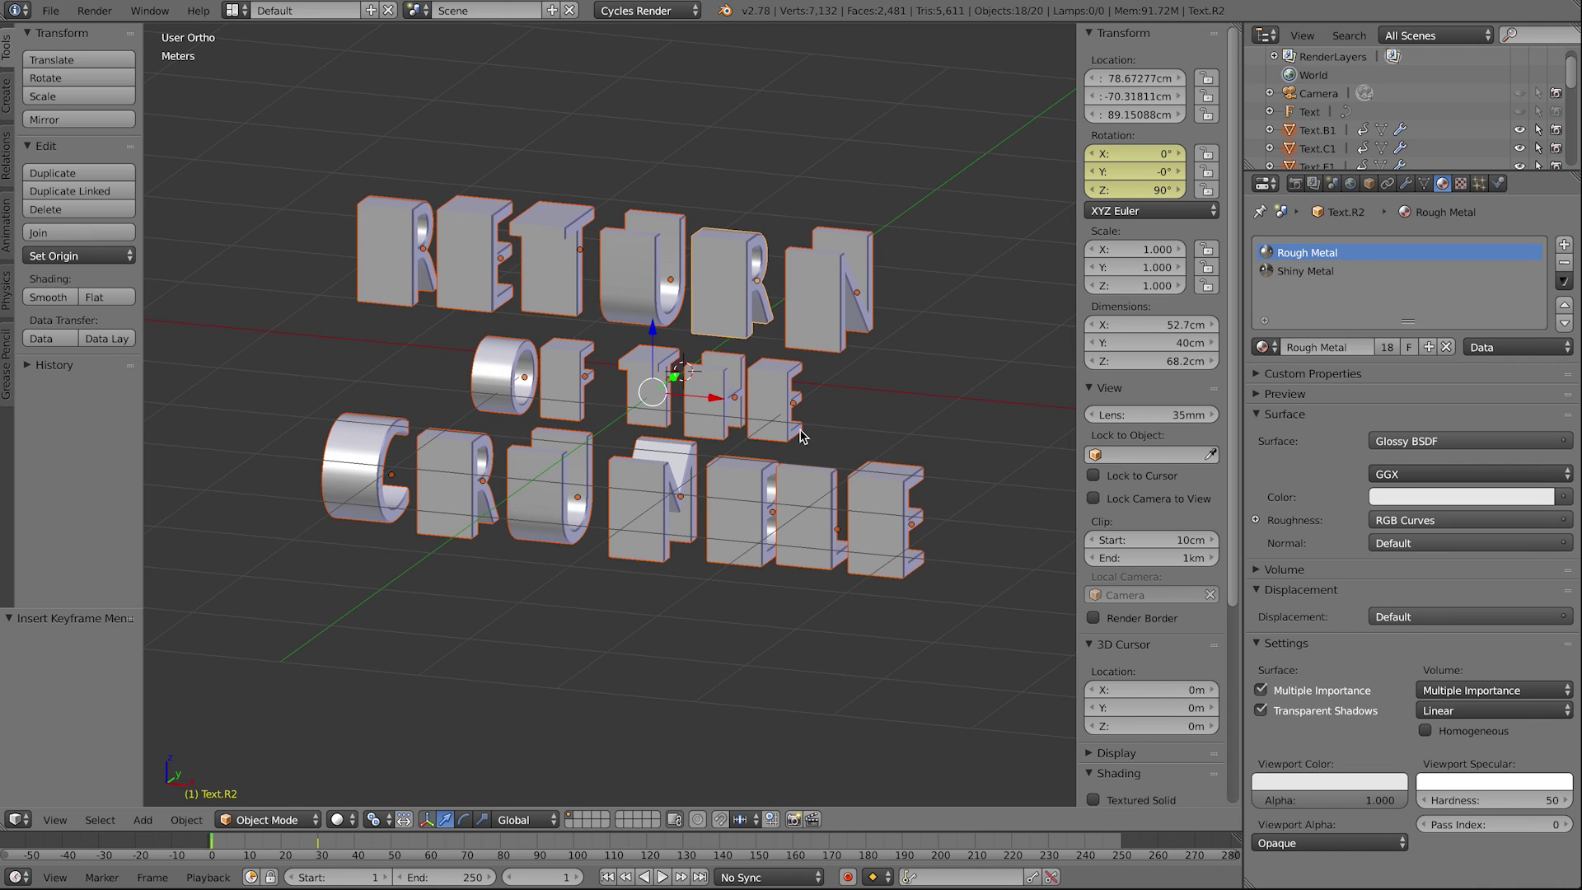
{"action": "left_click", "coordinate": [463, 876]}
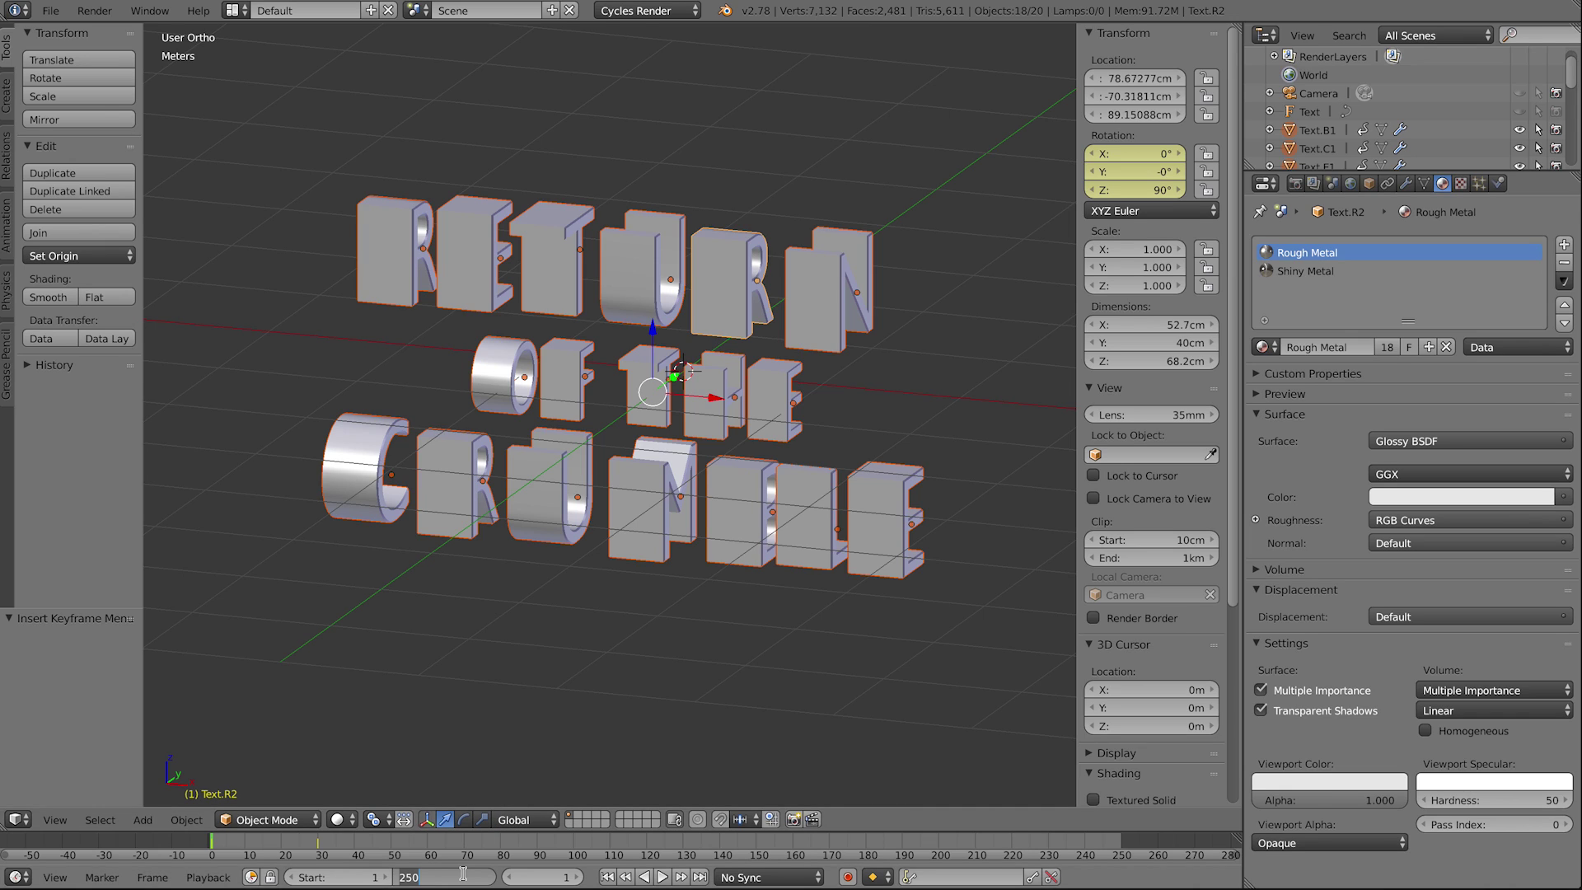
{"action": "type", "text": "200"}
{"action": "key", "text": "Return"}
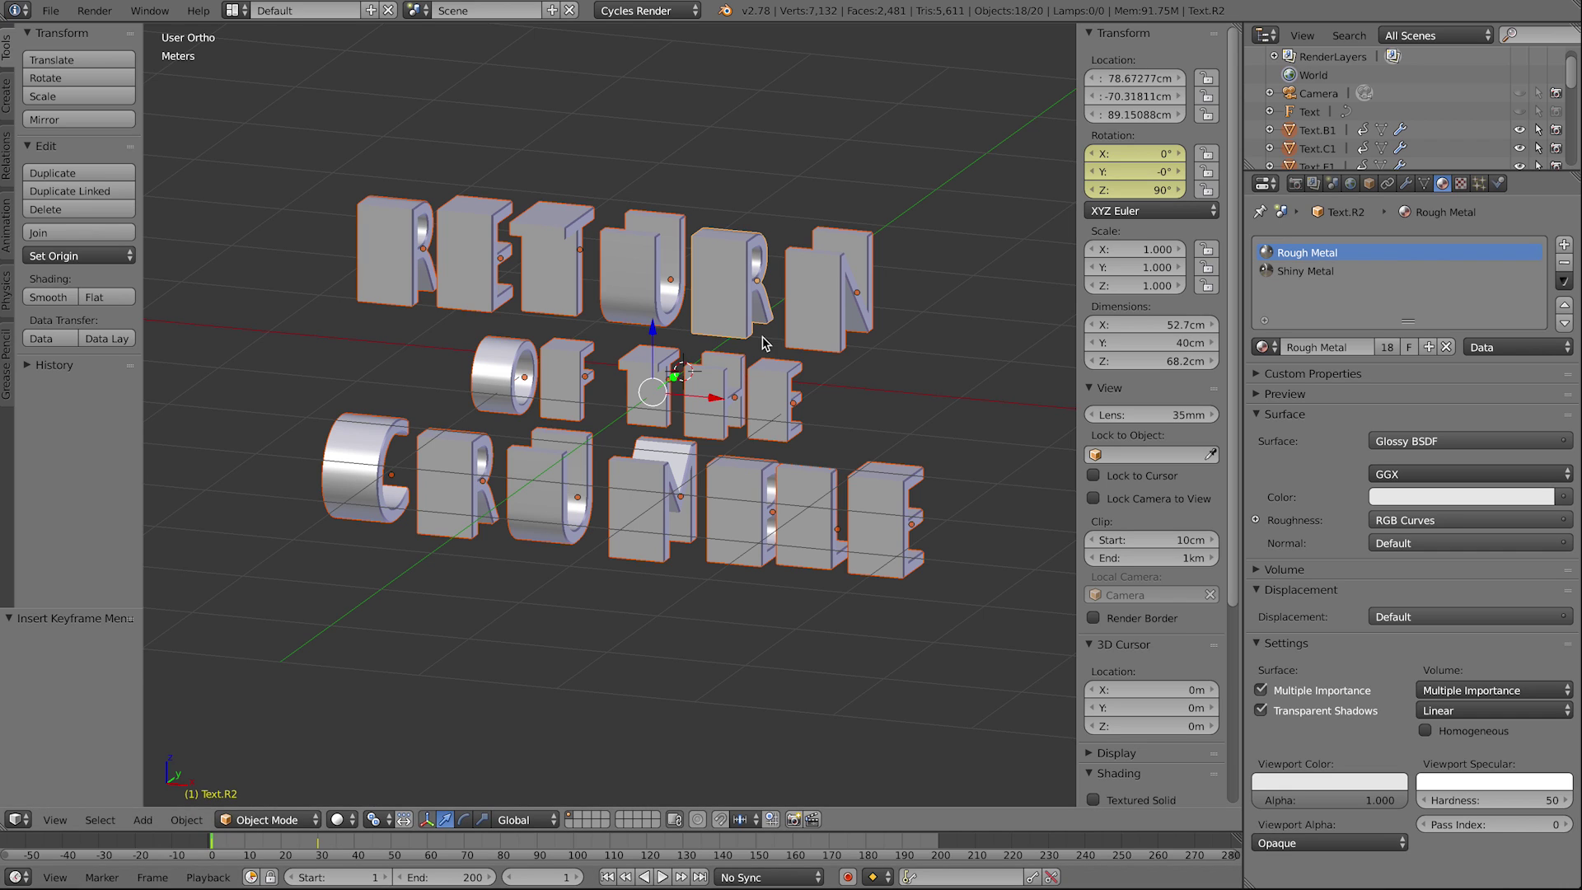
Step: Insert a Location keyframe on all the letters at frame 1 and change the pivot point to Median Point
{"action": "key", "text": "a"}
{"action": "key", "text": "a"}
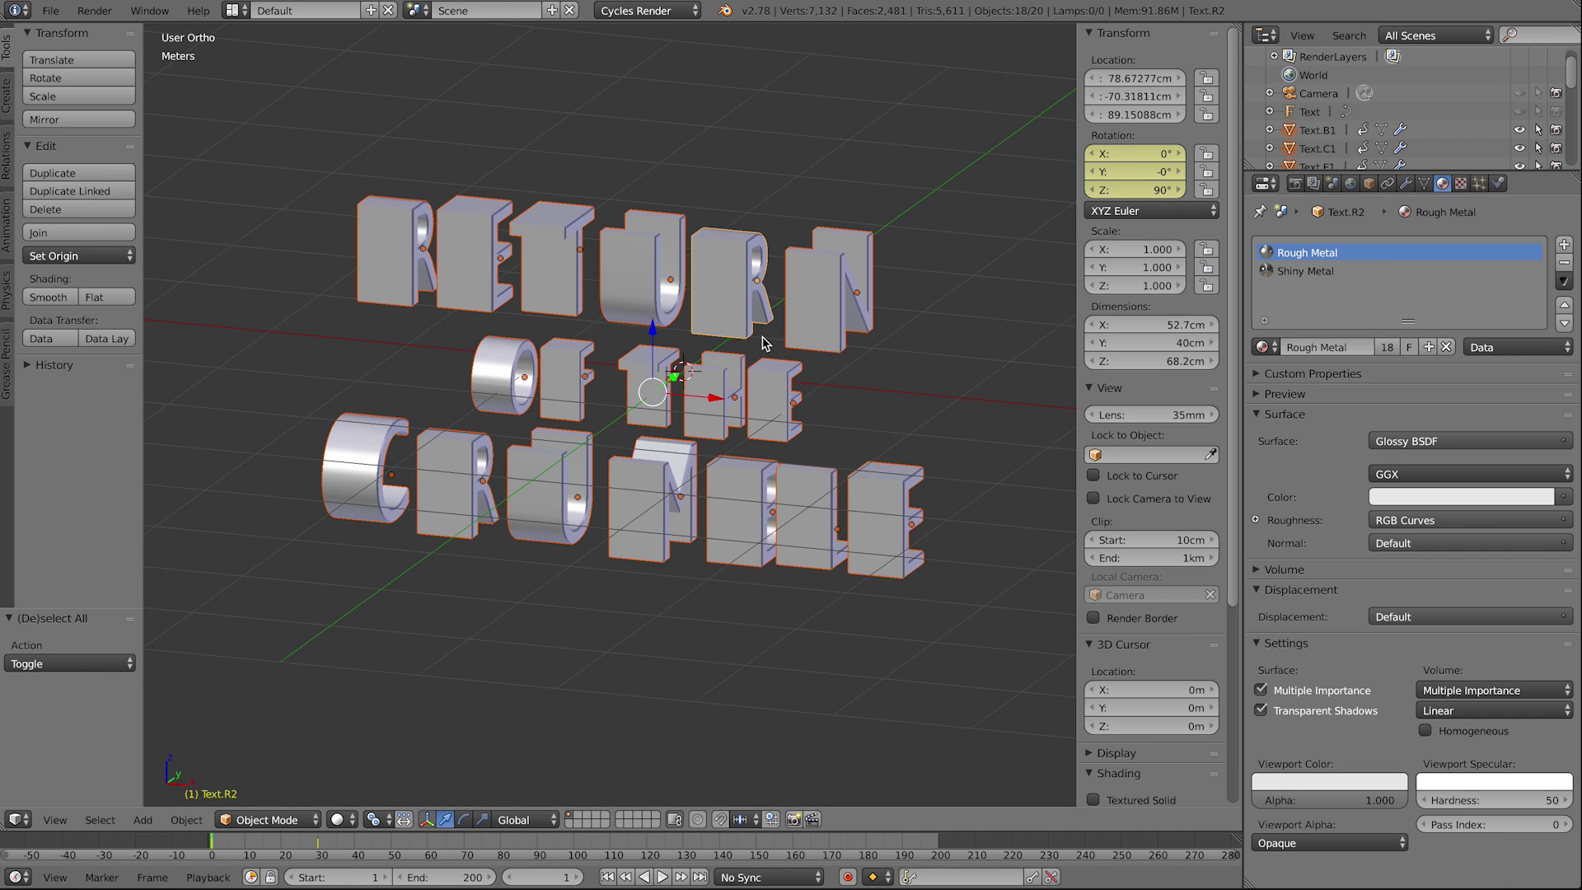
{"action": "key", "text": "i"}
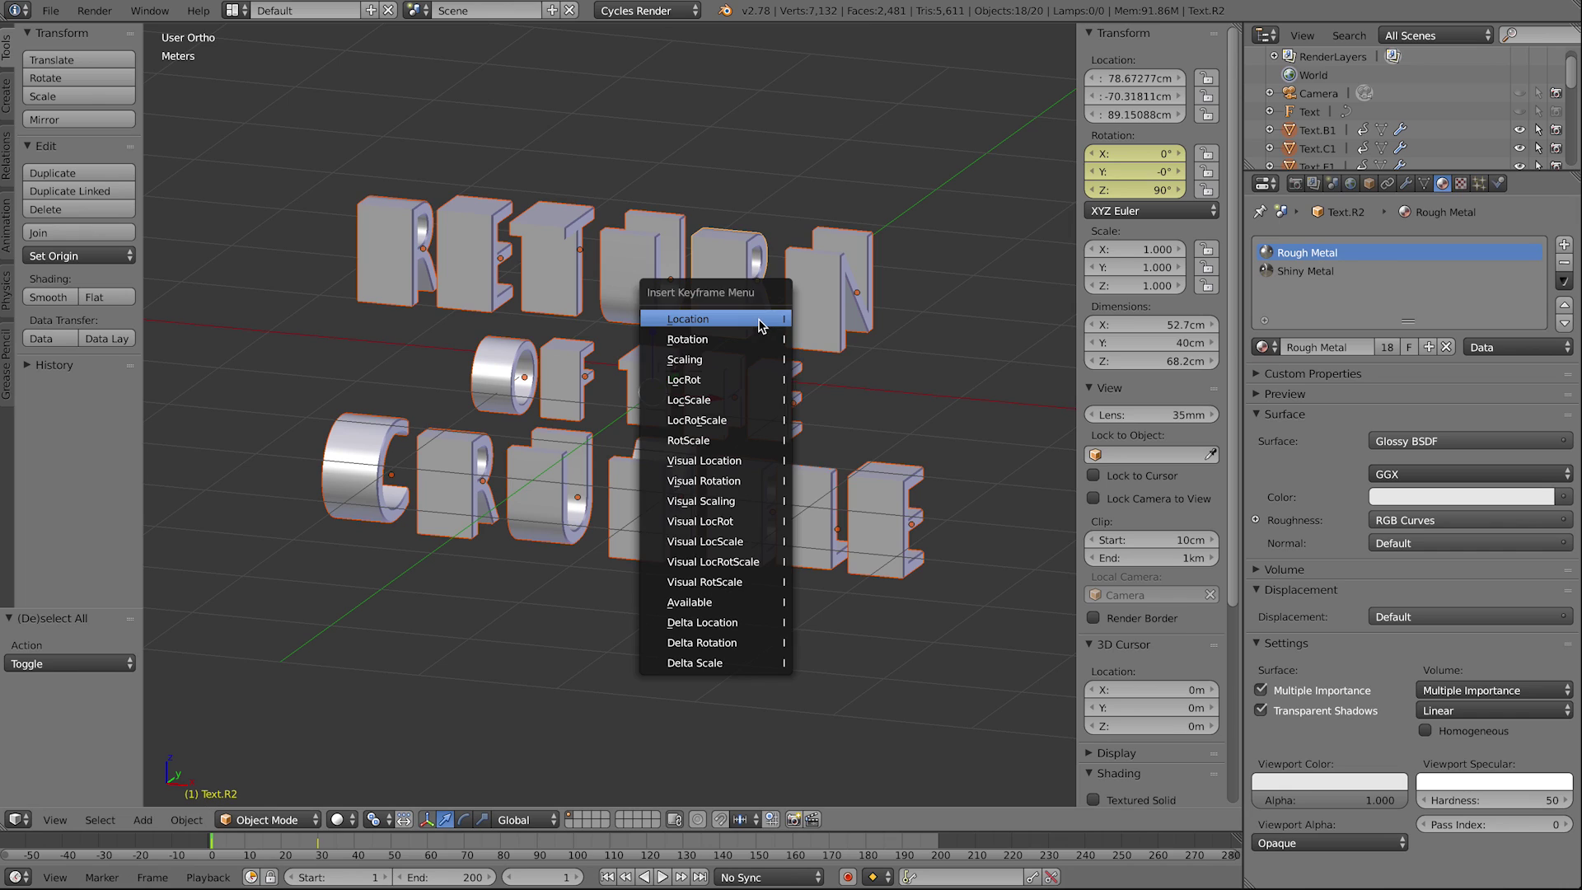
{"action": "left_click", "coordinate": [759, 325]}
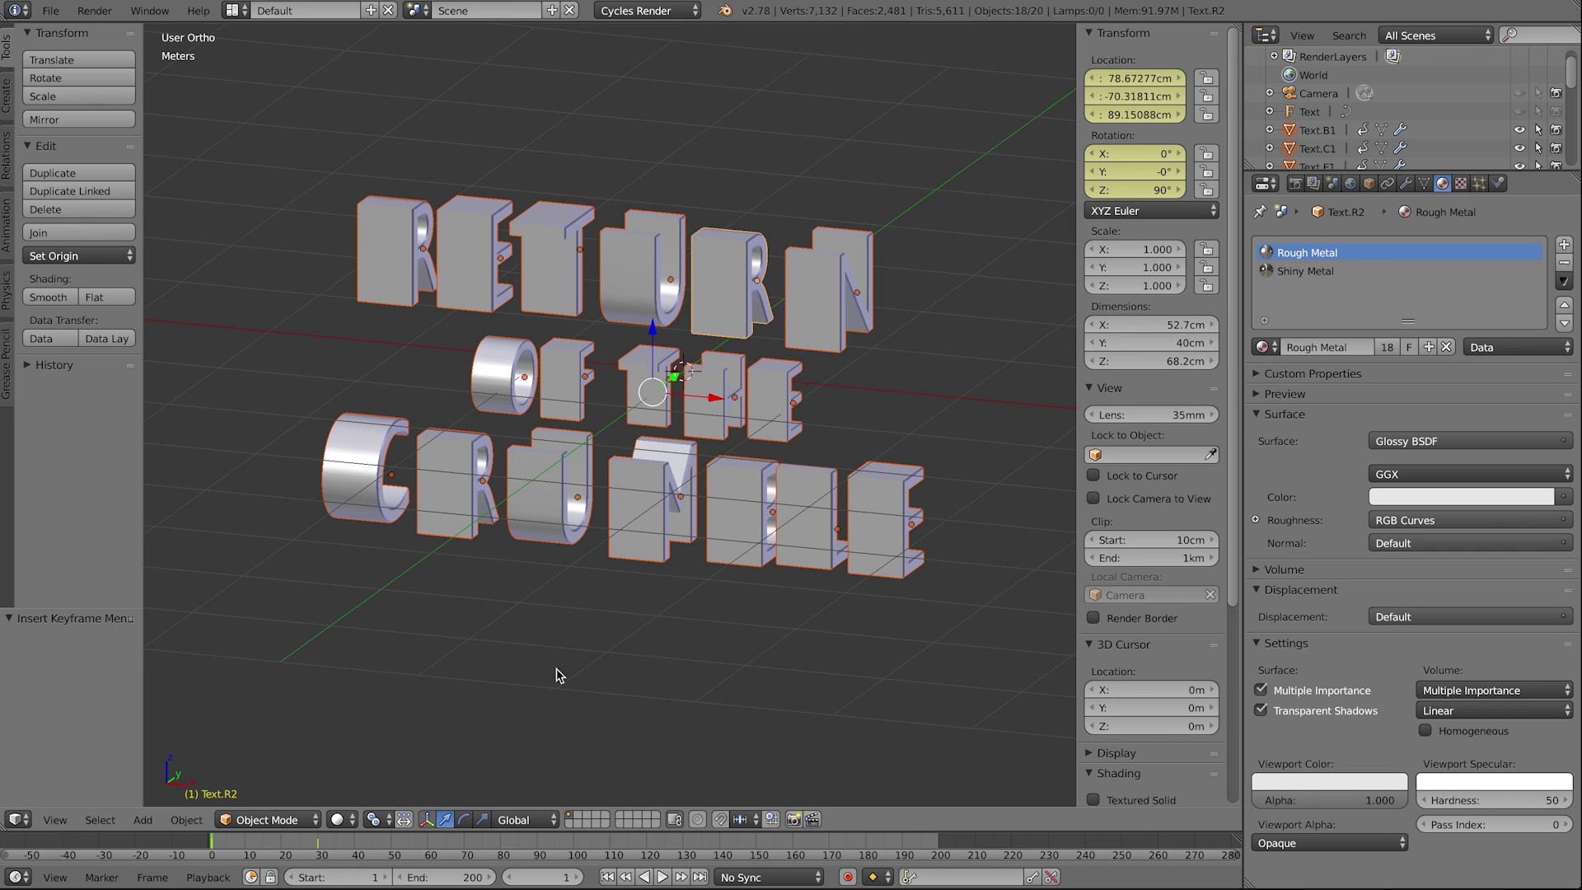
{"action": "left_click", "coordinate": [373, 820]}
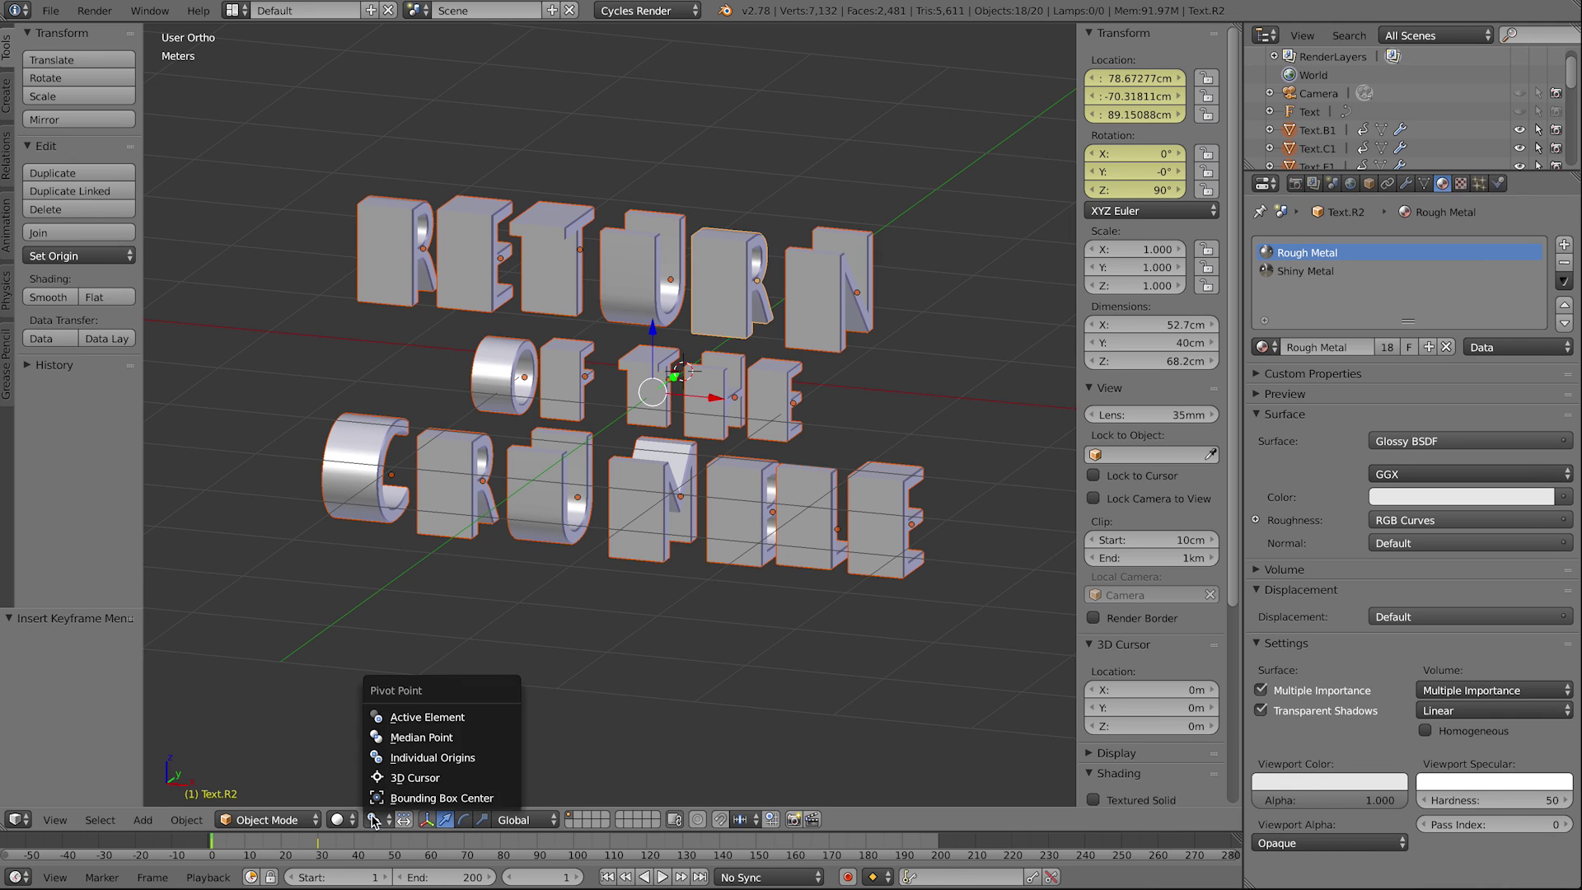
{"action": "left_click", "coordinate": [417, 744]}
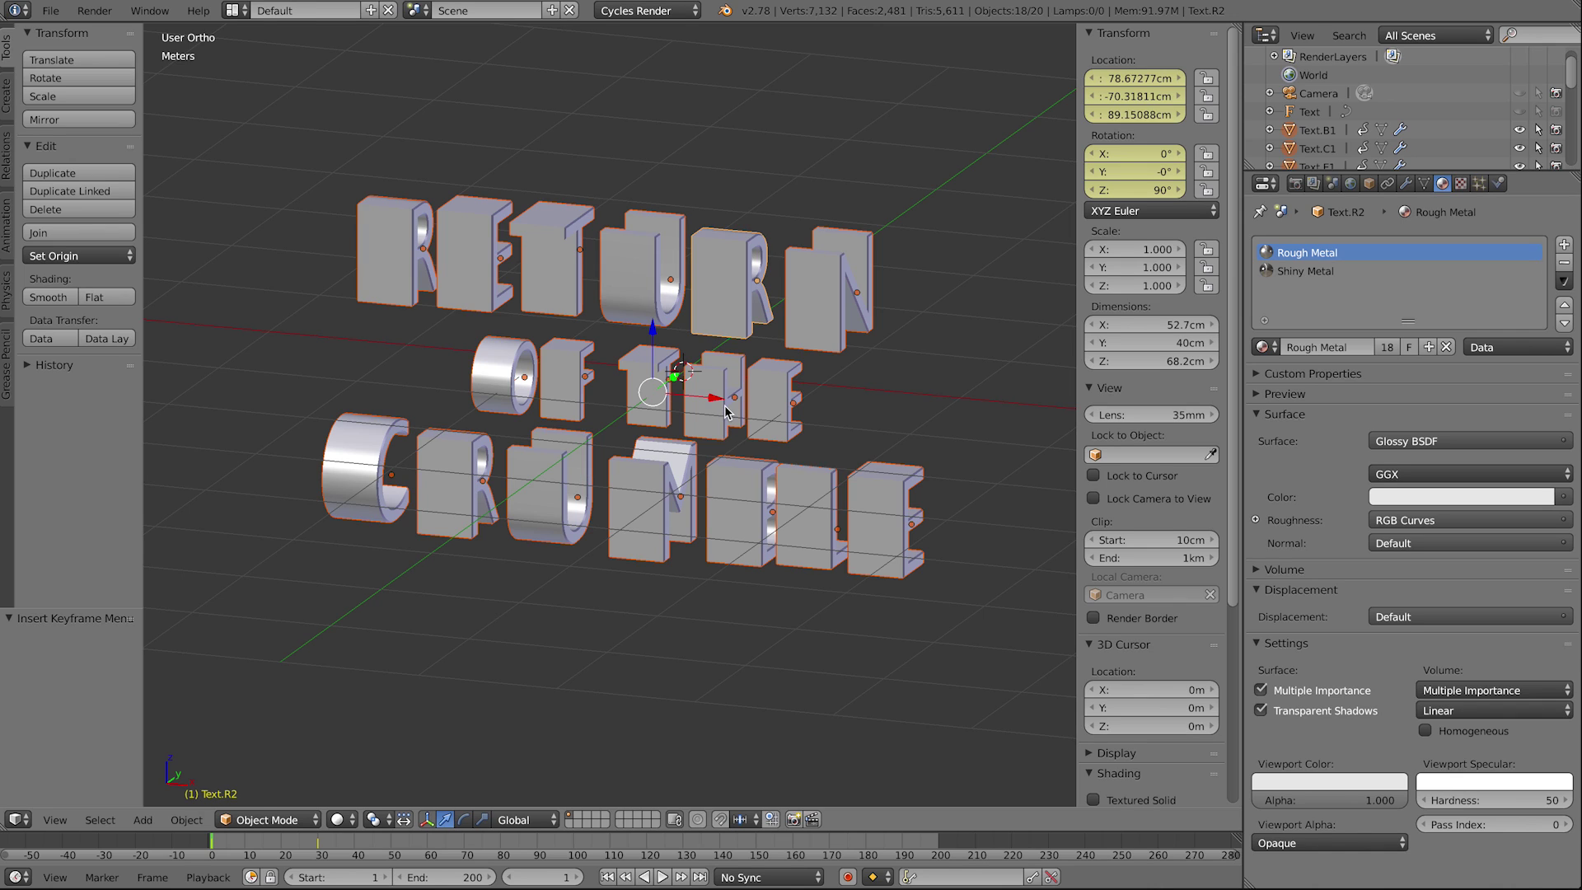
{"action": "key", "text": "s"}
{"action": "key", "text": "x"}
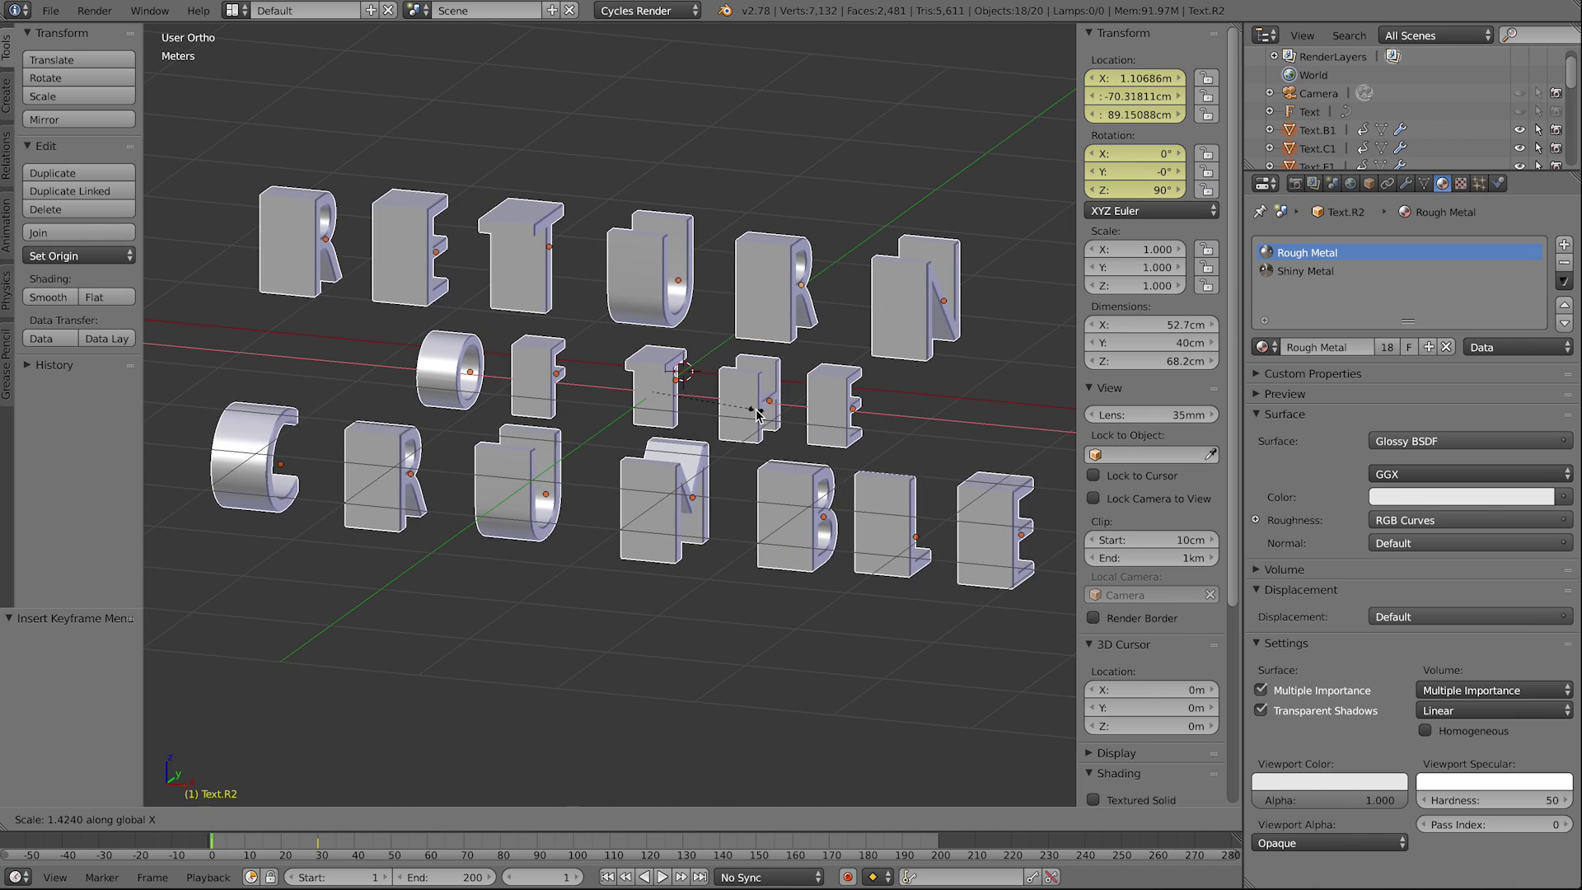
{"action": "right_click", "coordinate": [758, 417]}
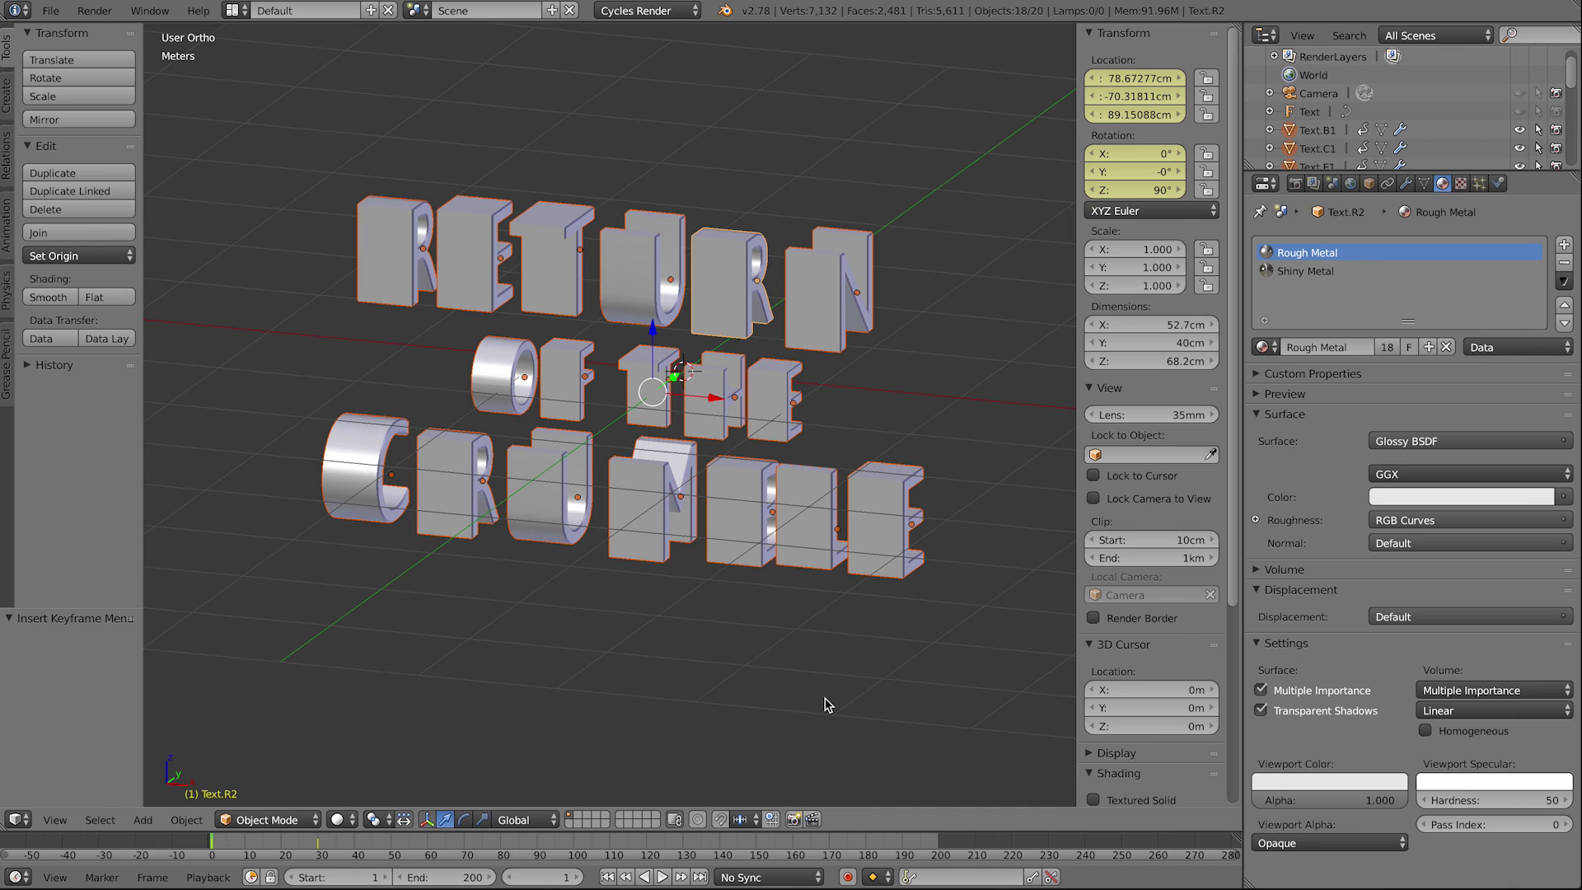
Step: At frame 200, spread the letters apart by scaling 1.2 along global X, and insert a Location keyframe on them
{"action": "key", "text": "shift+Right"}
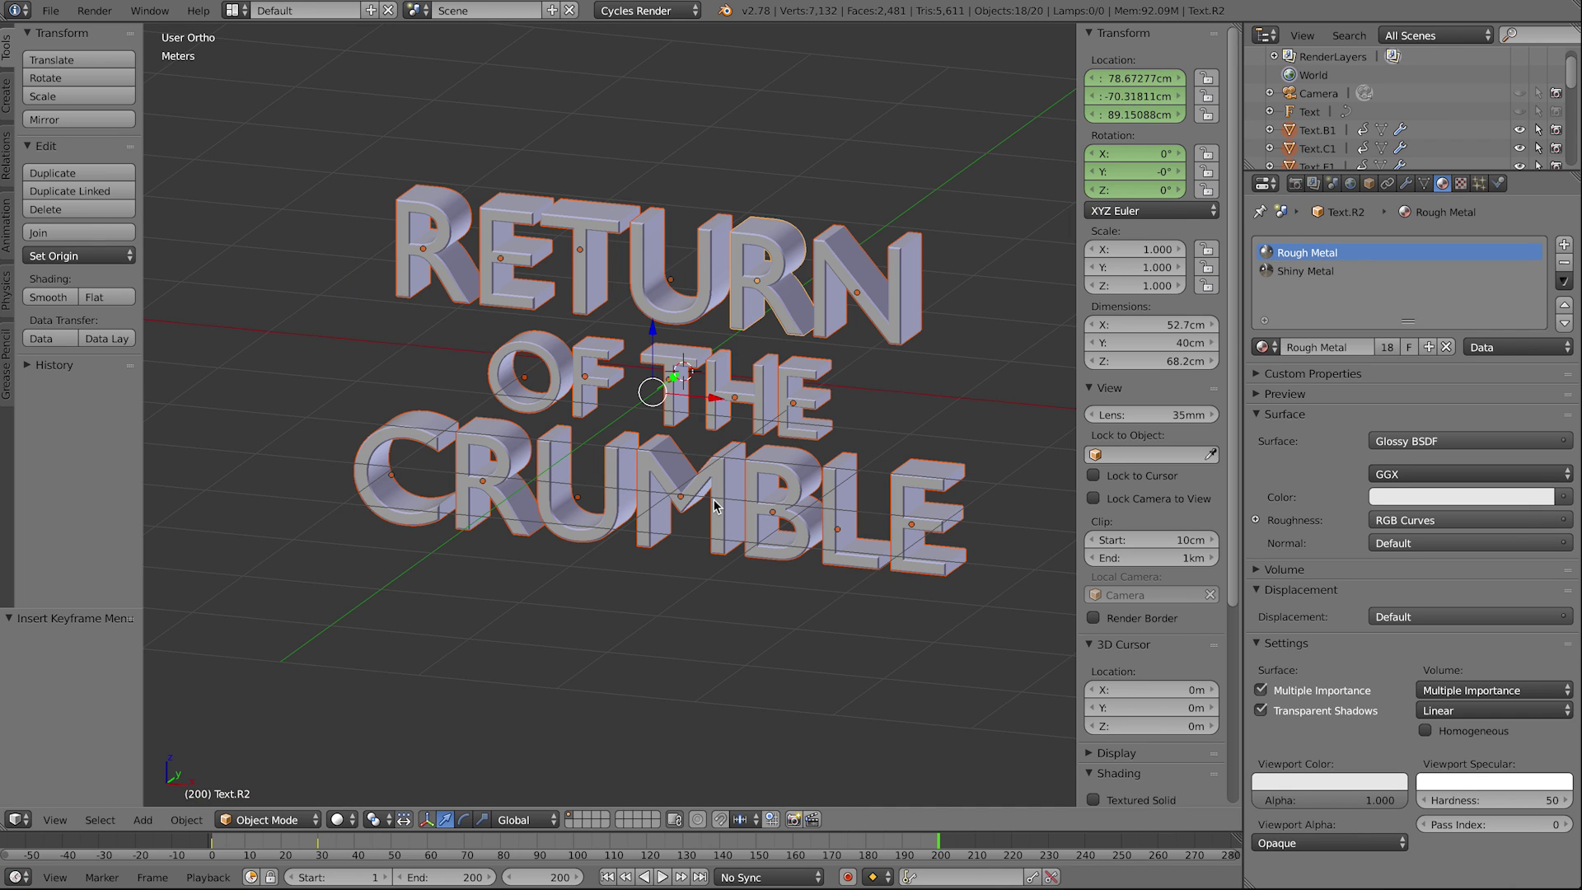
{"action": "key", "text": "s"}
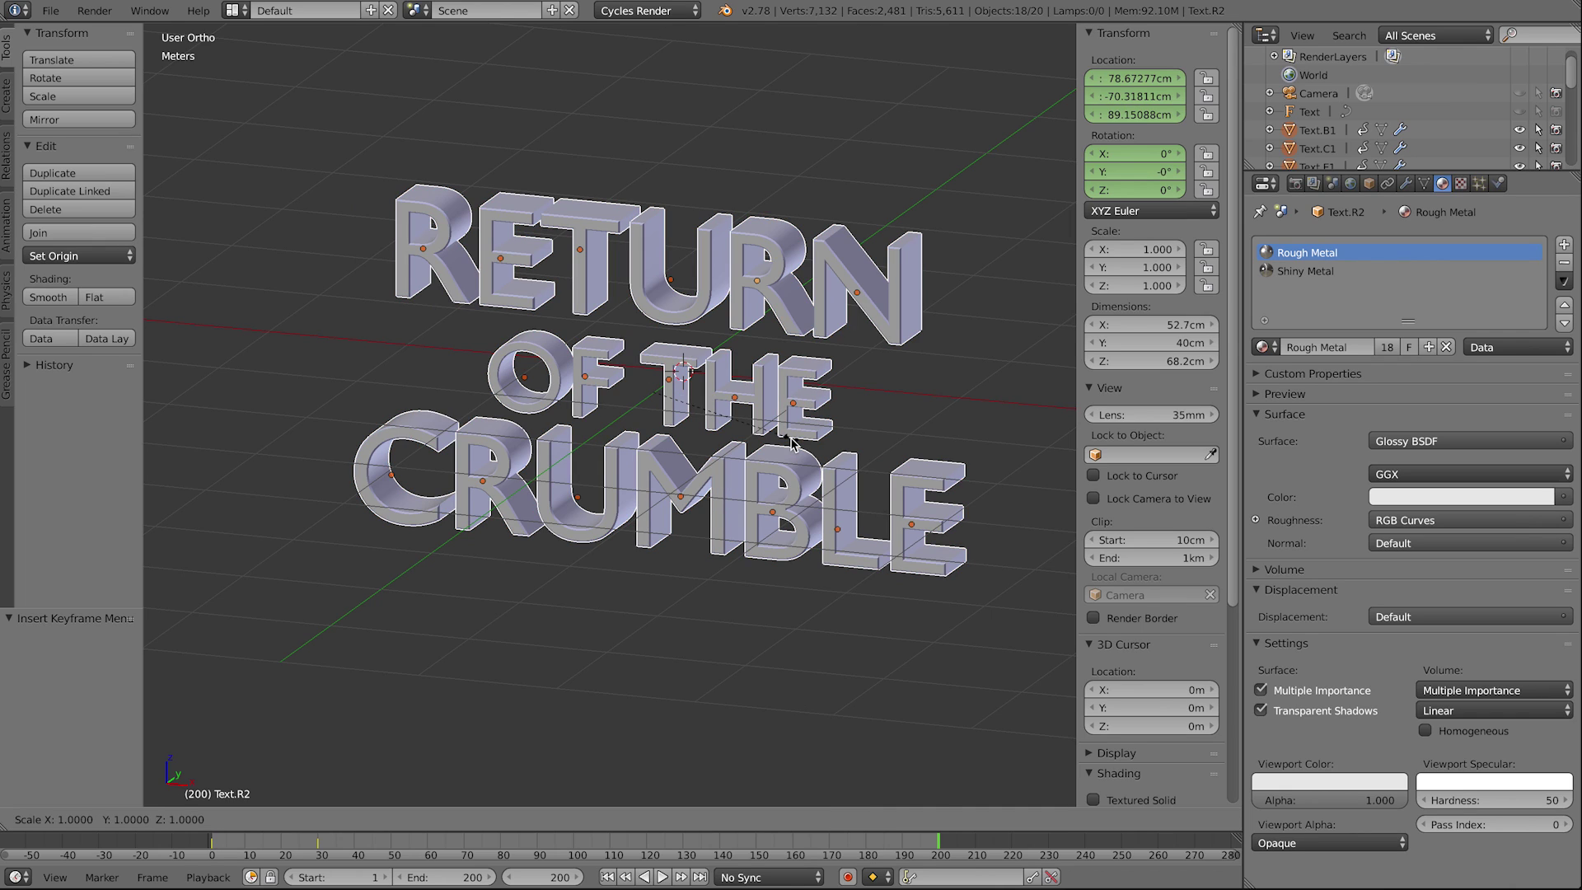
{"action": "key", "text": "x"}
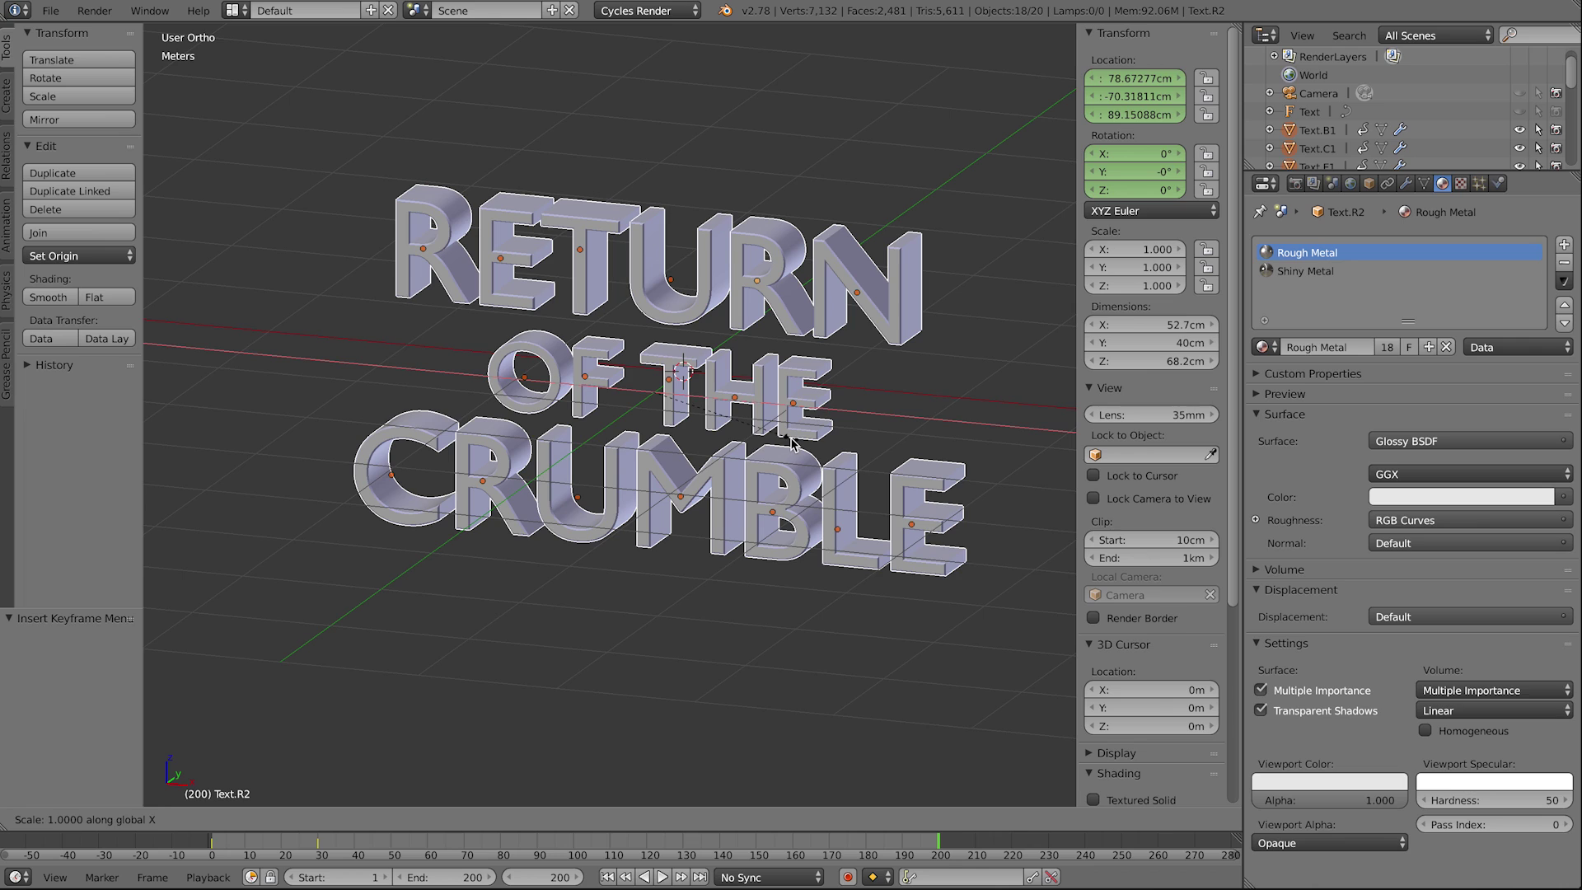
{"action": "type", "text": "1.2"}
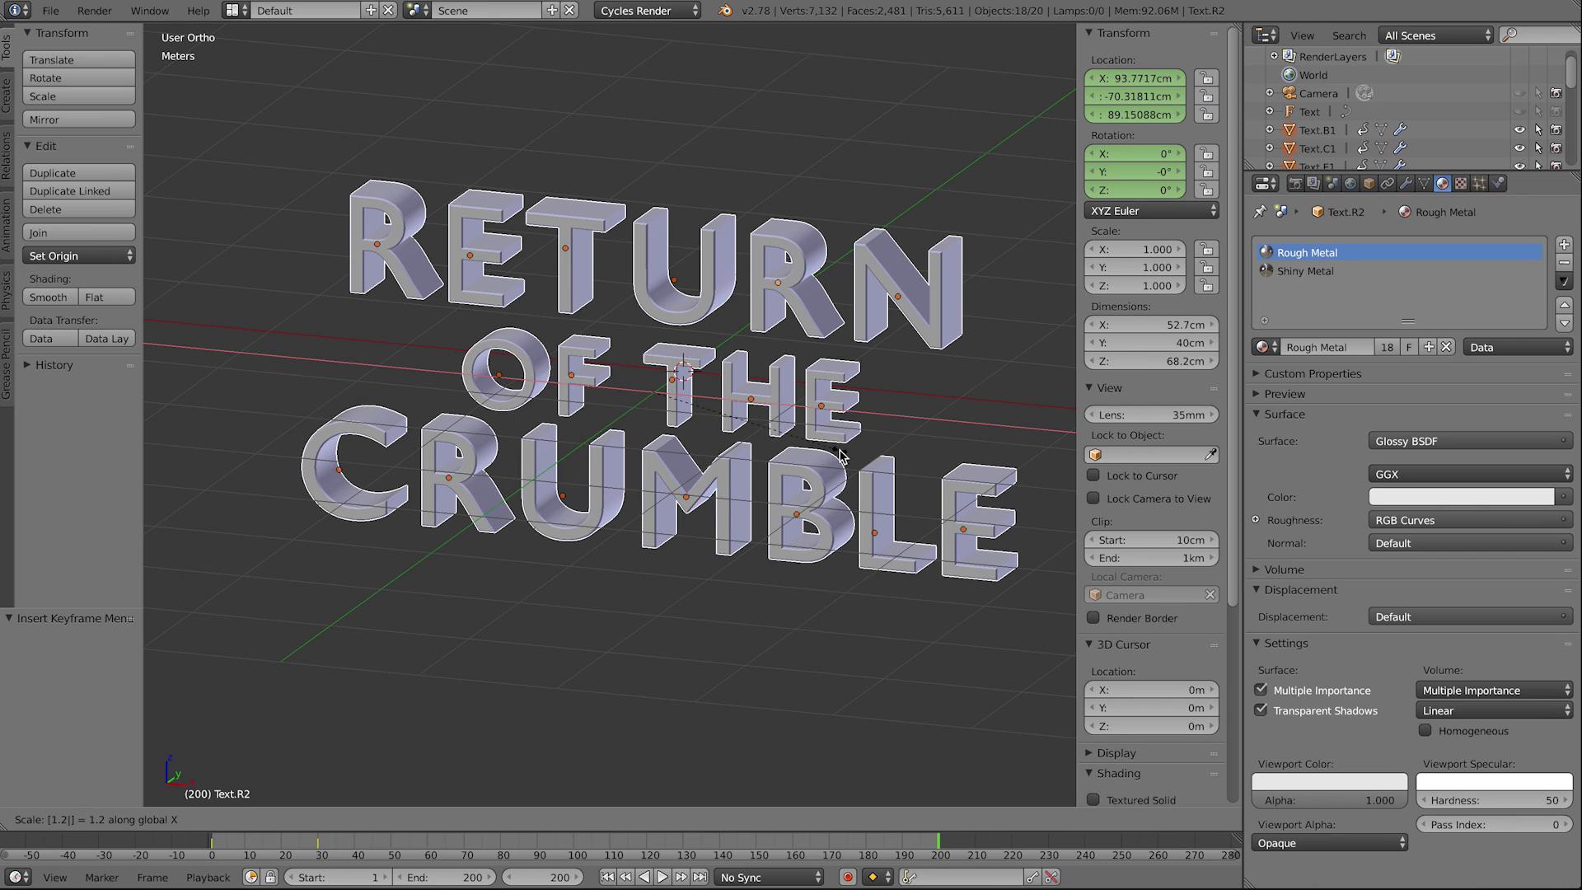
{"action": "key", "text": "Return"}
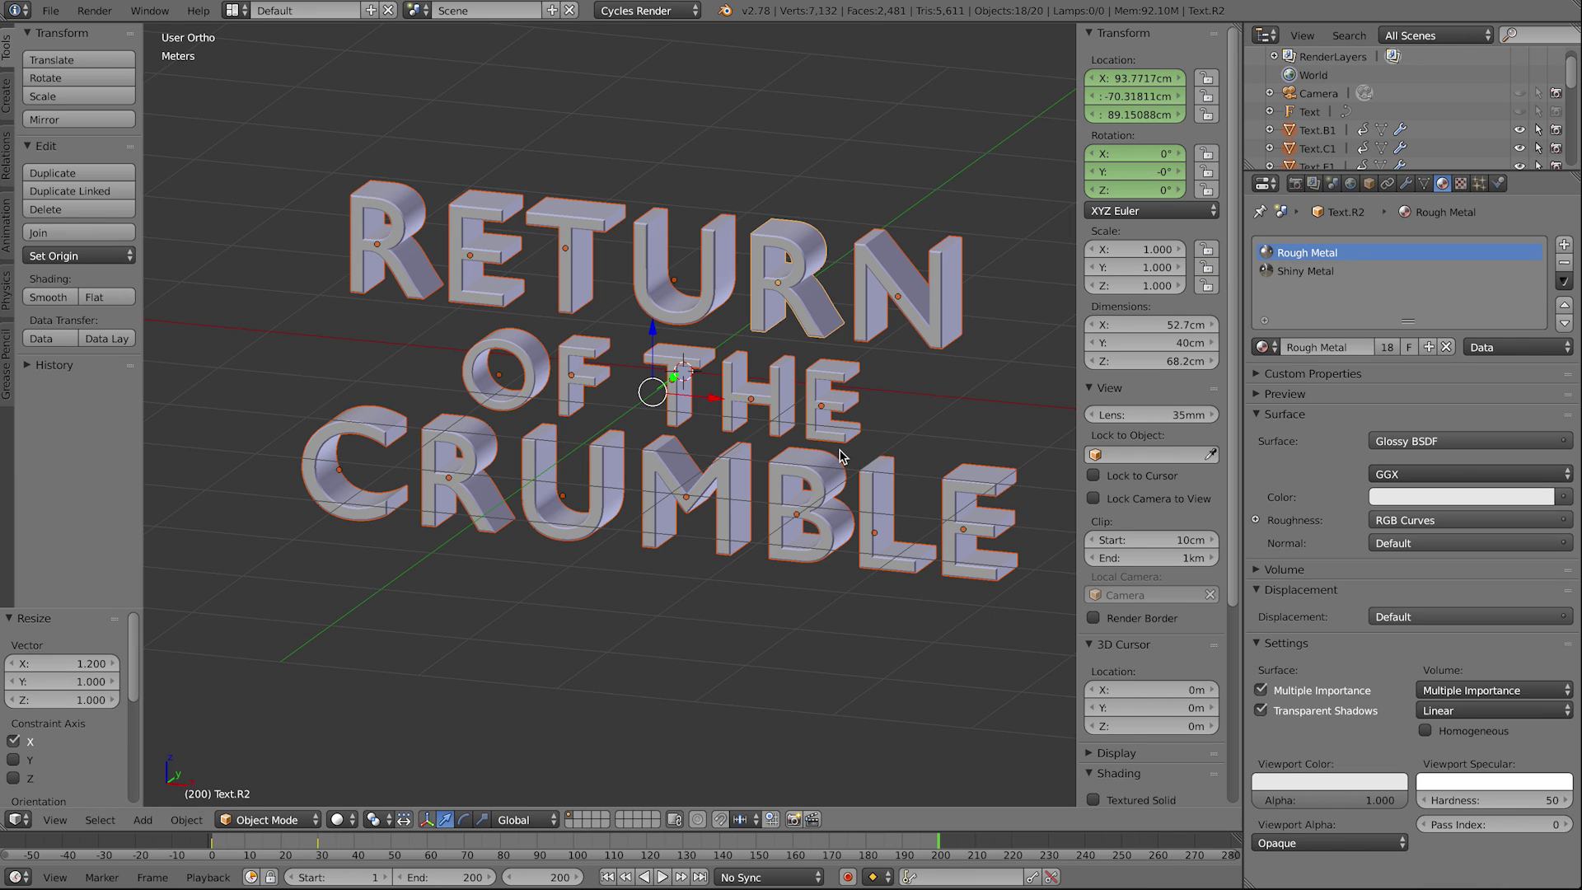
{"action": "key", "text": "i"}
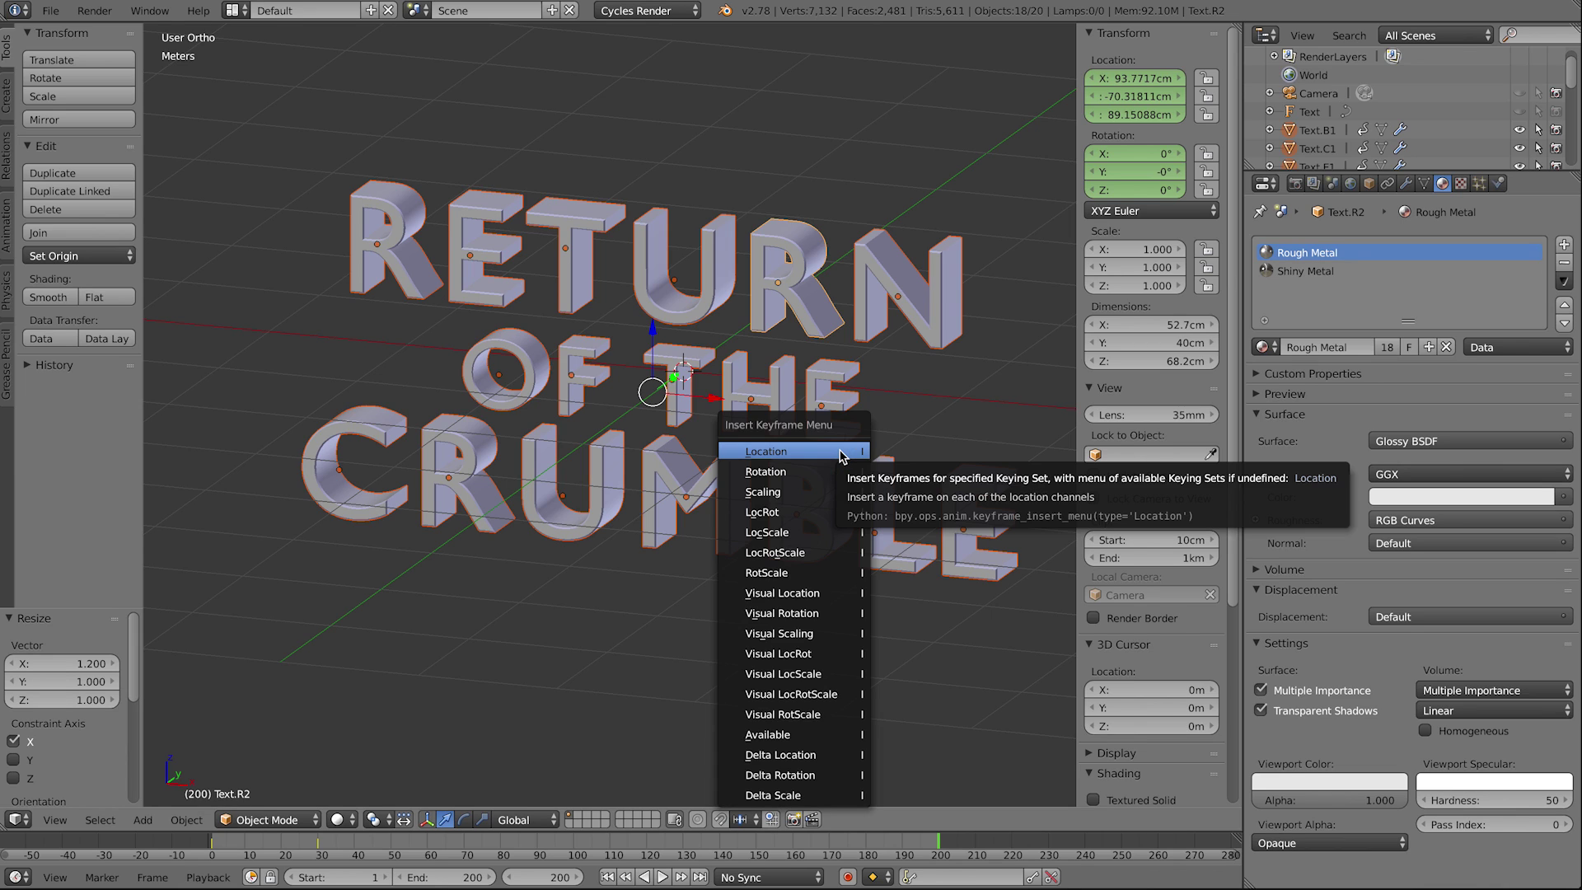
{"action": "left_click", "coordinate": [840, 452]}
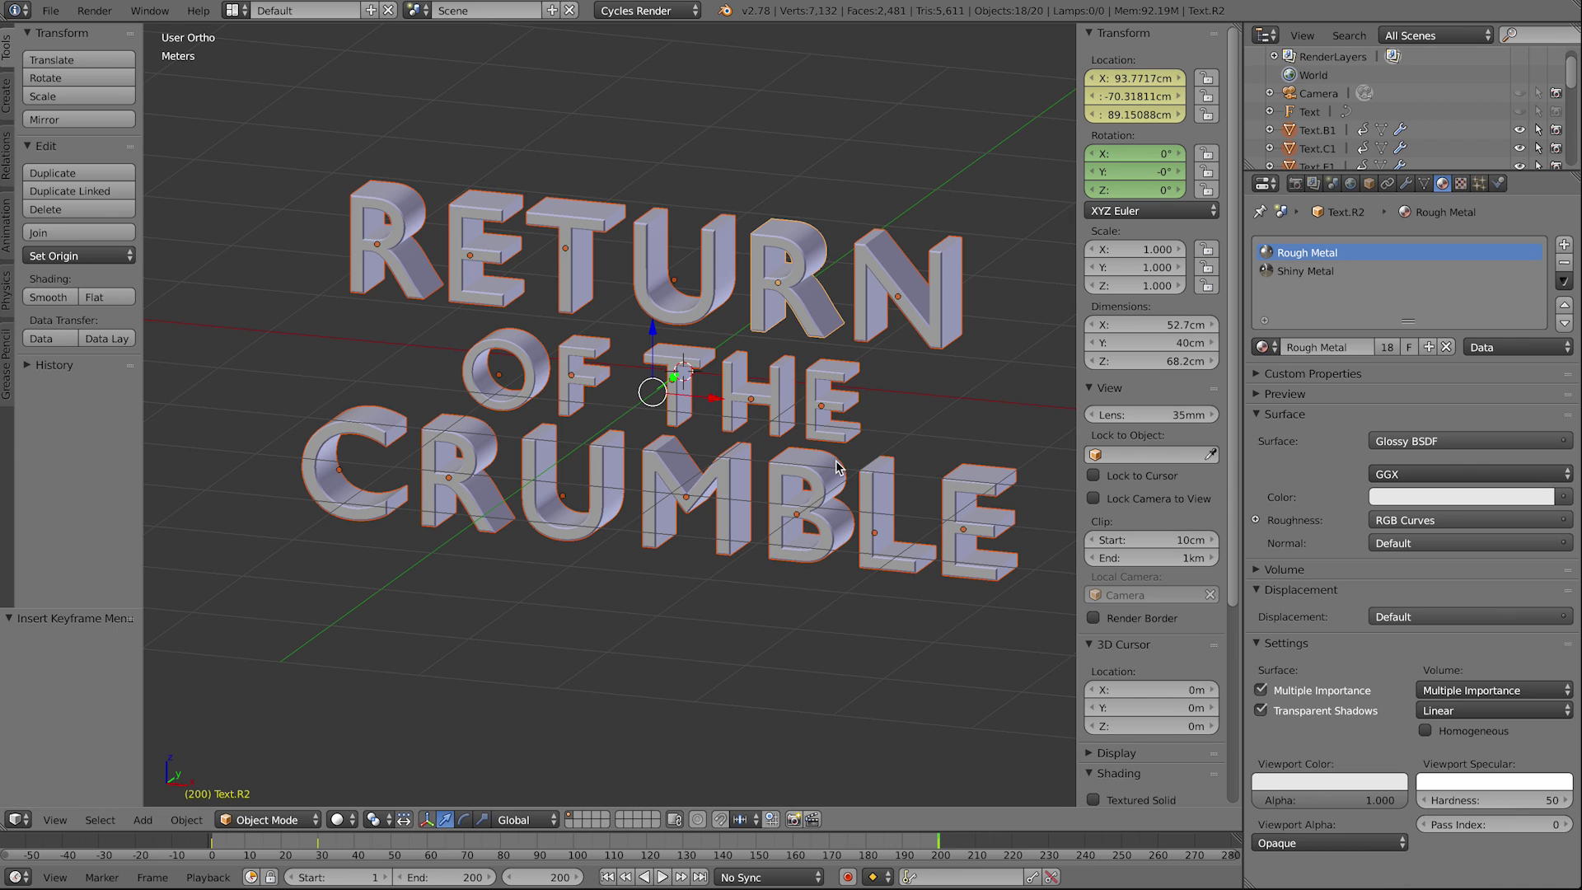
Step: Play back the animation to check the letters rotating and spreading apart, stop it and view the title from another angle
{"action": "key", "text": "alt+a"}
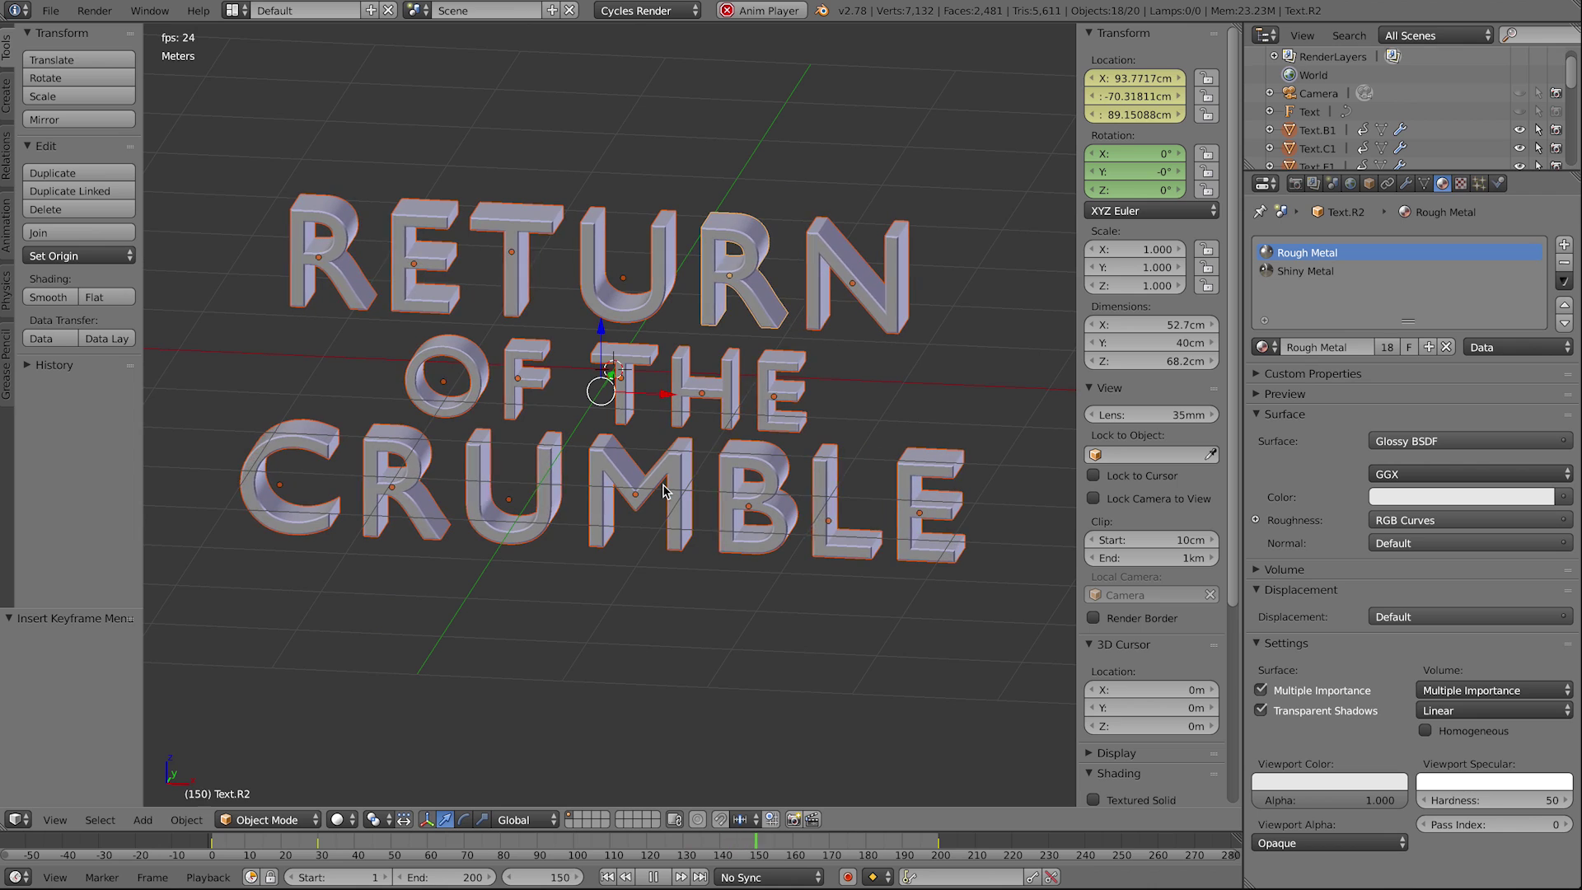
{"action": "key", "text": "alt+a"}
{"action": "middle_click_drag", "start_coordinate": [665, 491], "coordinate": [614, 450]}
{"action": "scroll", "coordinate": [647, 473], "scroll_direction": "down", "scroll_amount": 3}
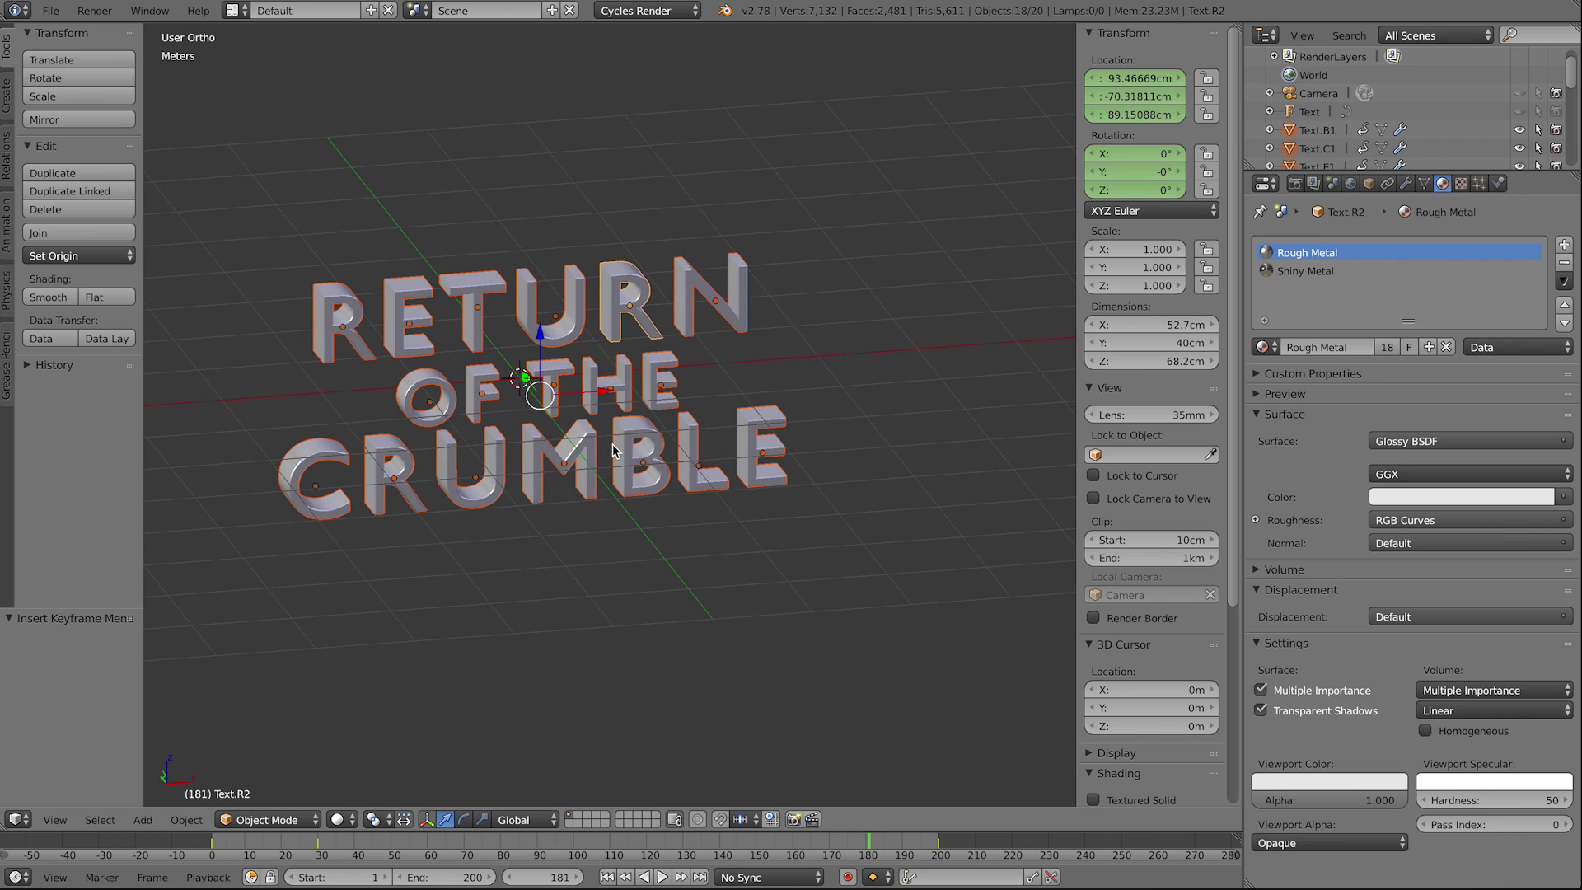
Step: Show the scene's render settings and make the camera visible in the viewport again
{"action": "left_click", "coordinate": [1294, 184]}
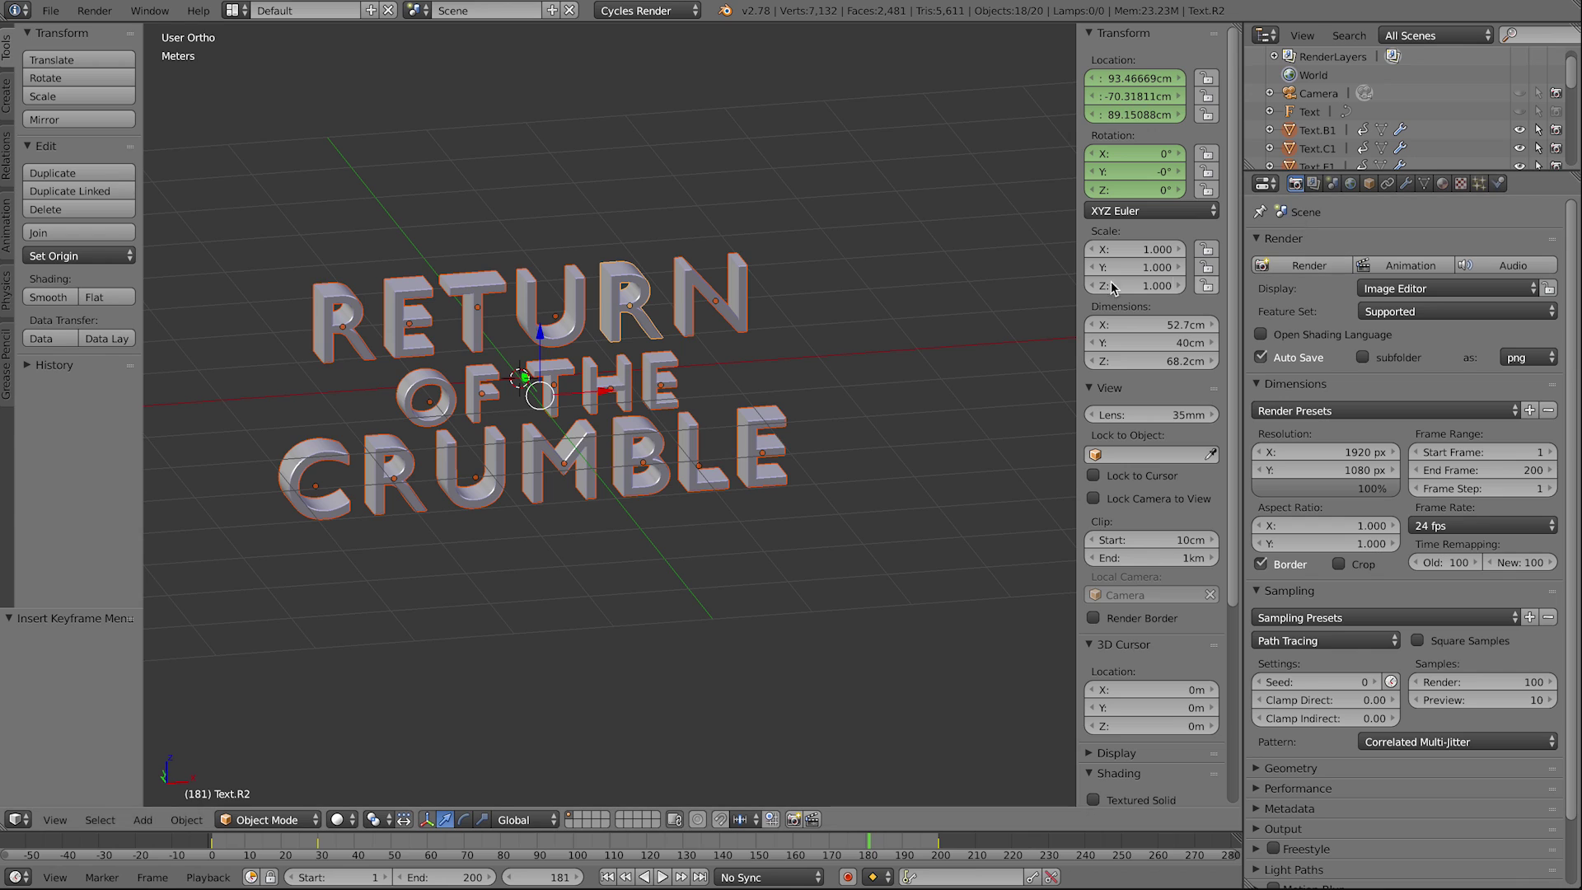
{"action": "left_click", "coordinate": [1519, 93]}
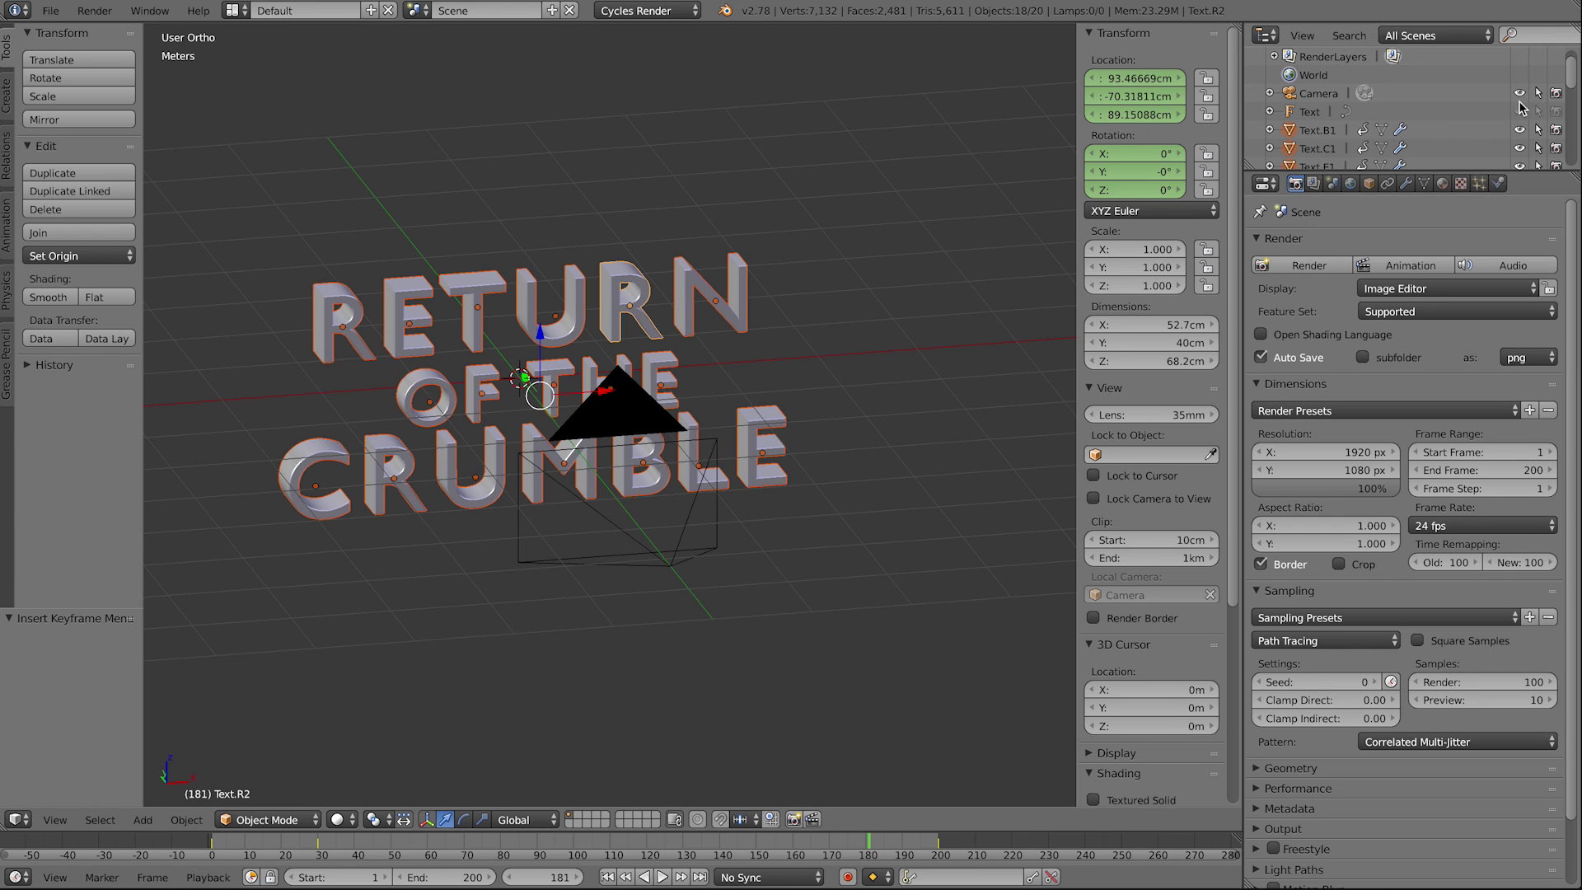
Step: Render frame 181 of the title and switch to the Compositing screen layout
{"action": "left_click", "coordinate": [1310, 267]}
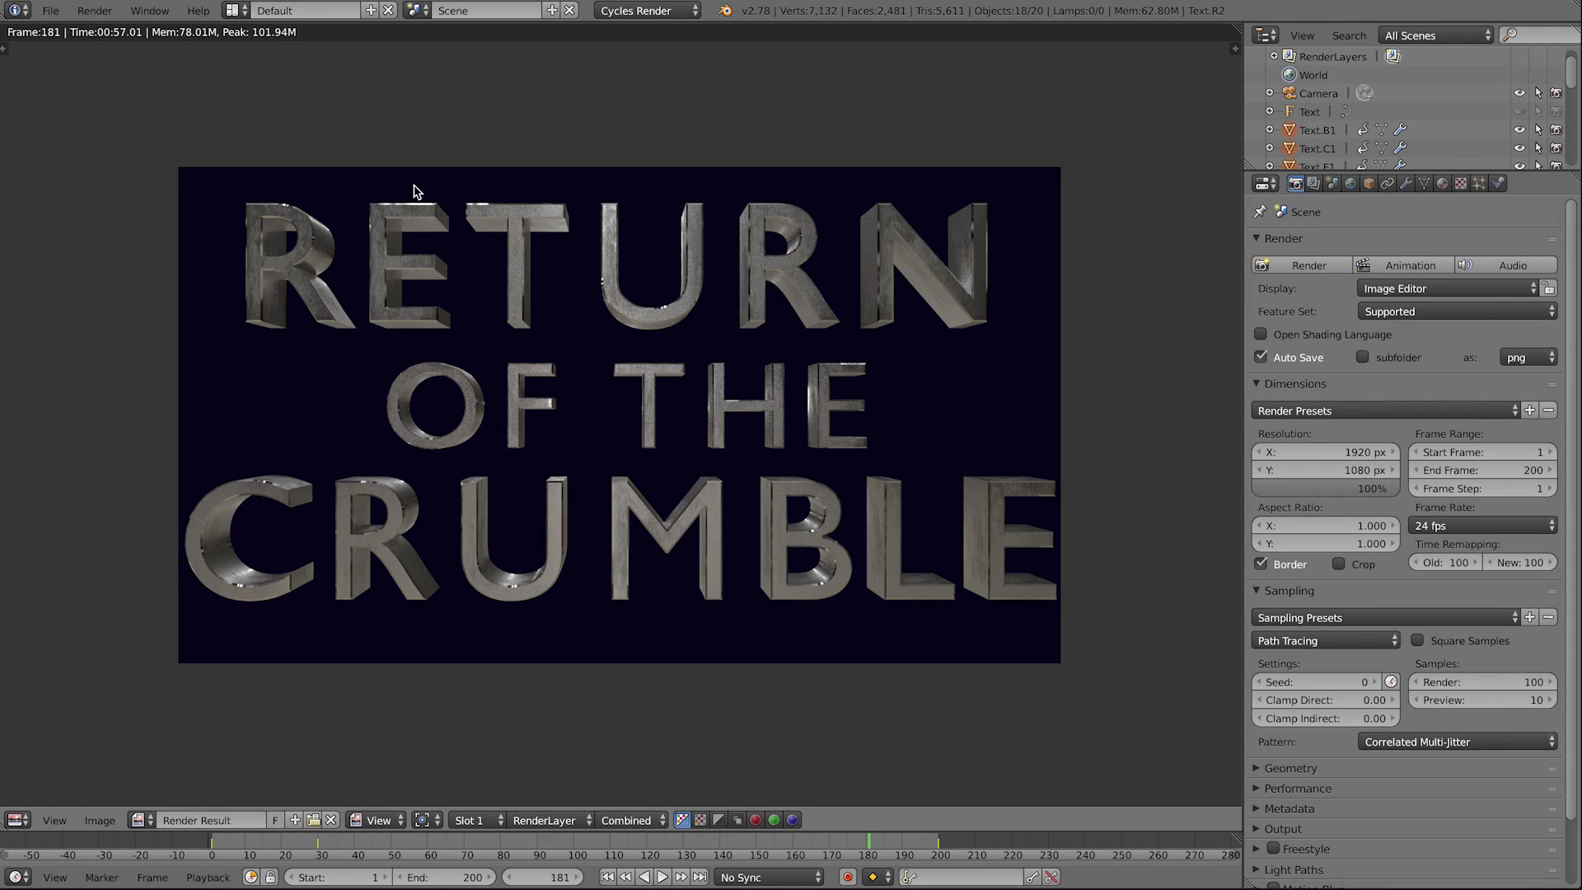
{"action": "left_click", "coordinate": [237, 10]}
{"action": "left_click", "coordinate": [266, 77]}
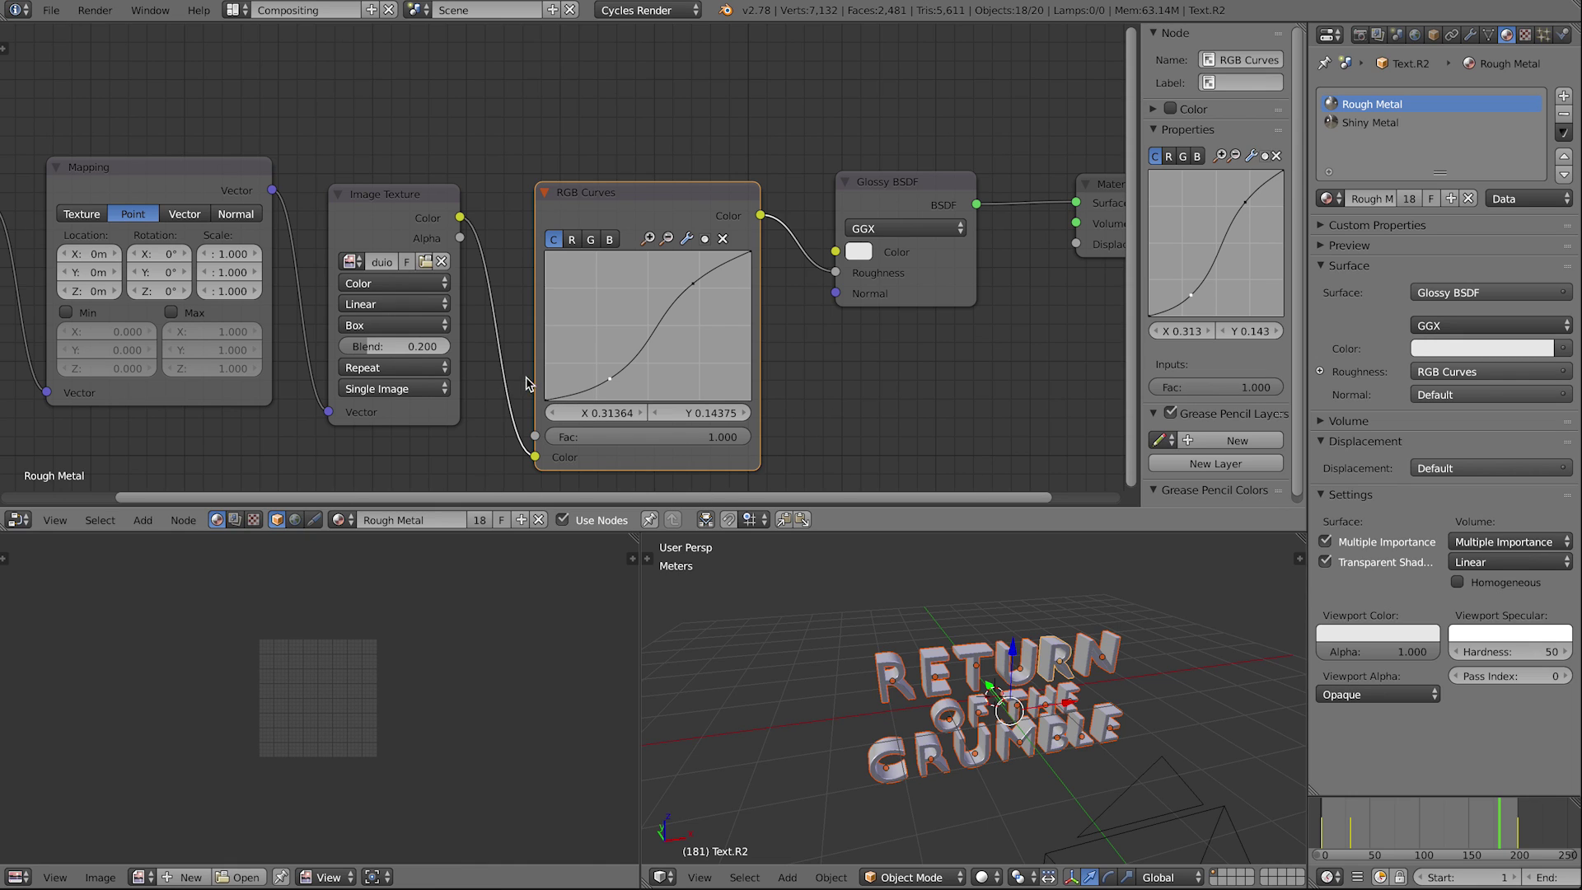
Step: Darken the Glossy BSDF color of the Rough Metal material to a dark grey
{"action": "scroll", "coordinate": [782, 366], "scroll_direction": "down", "scroll_amount": 2}
{"action": "left_click", "coordinate": [816, 252]}
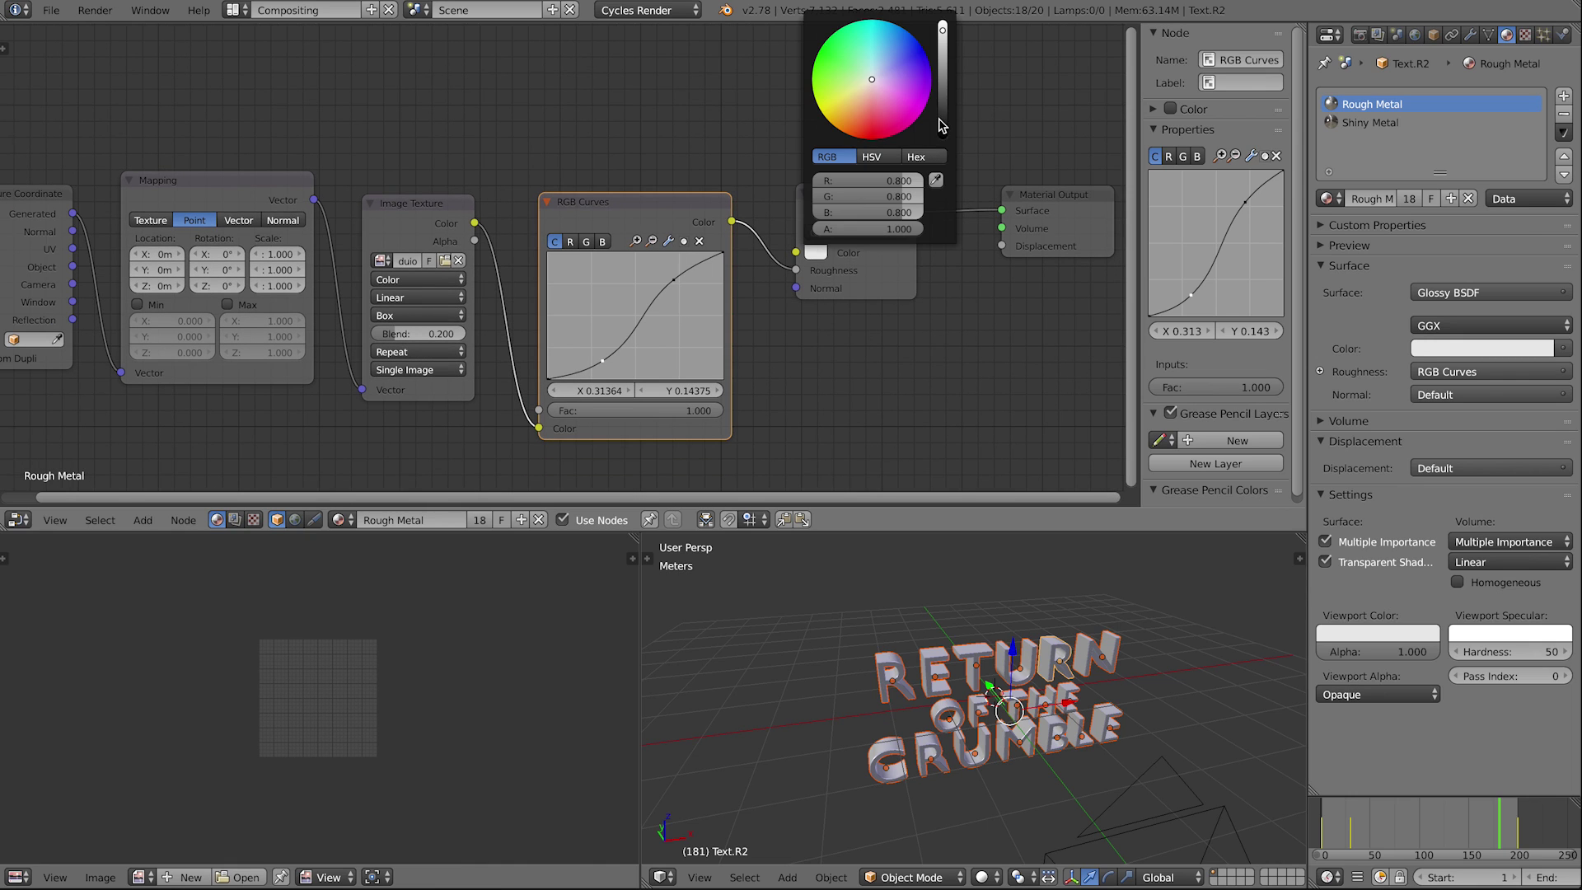
{"action": "left_click", "coordinate": [943, 74]}
{"action": "left_click_drag", "start_coordinate": [943, 73], "coordinate": [943, 91]}
Step: Render frame 181 again with the darker metal, and return to the node layout
{"action": "left_click", "coordinate": [1359, 35]}
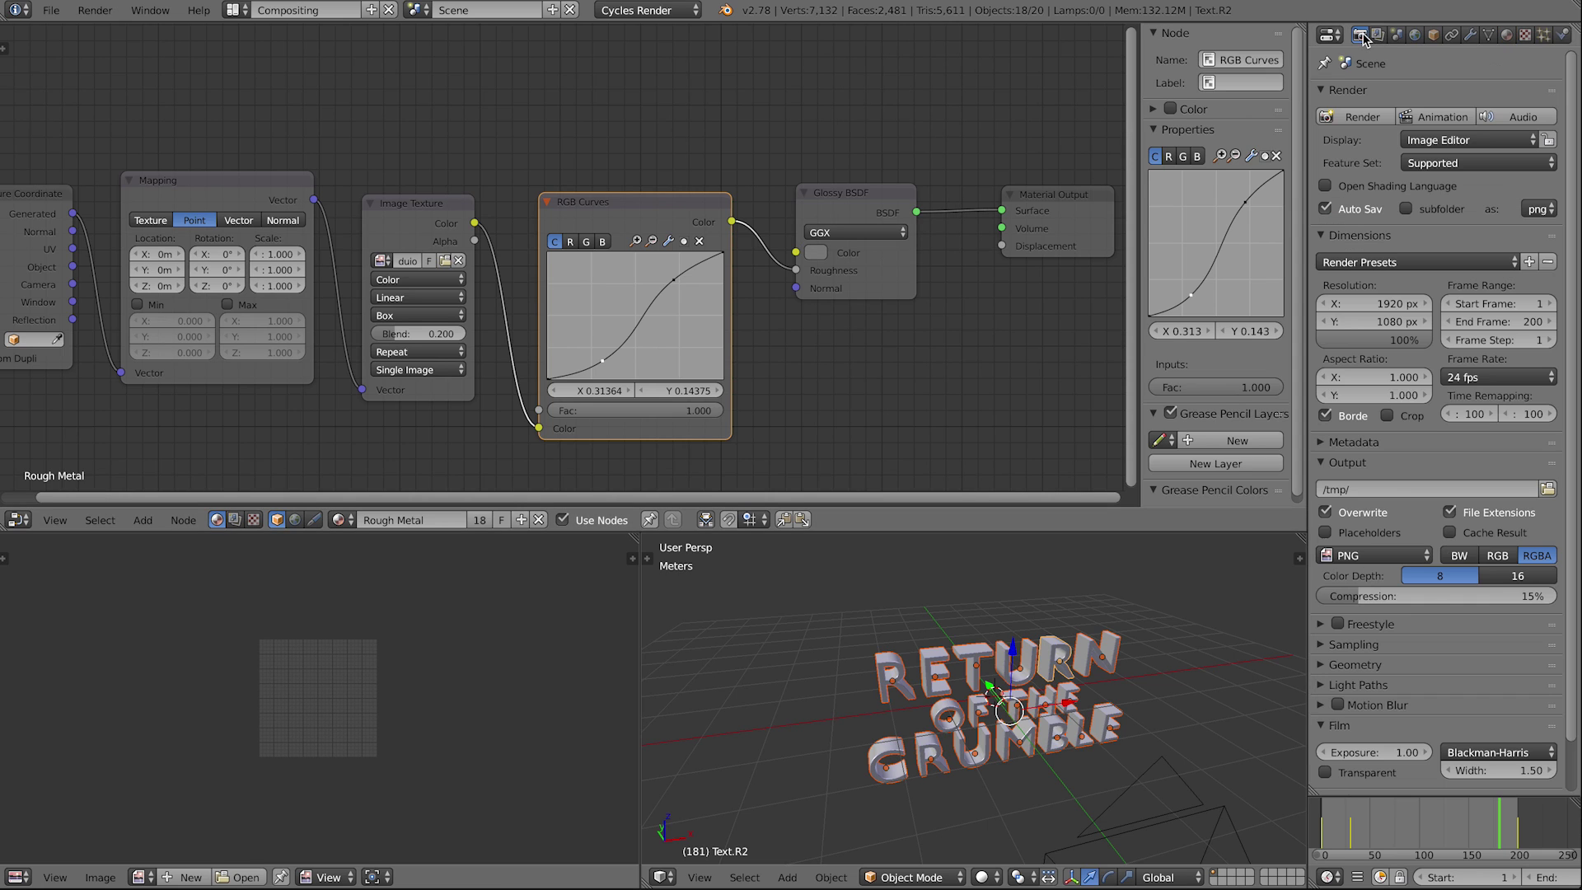
{"action": "left_click", "coordinate": [1363, 118]}
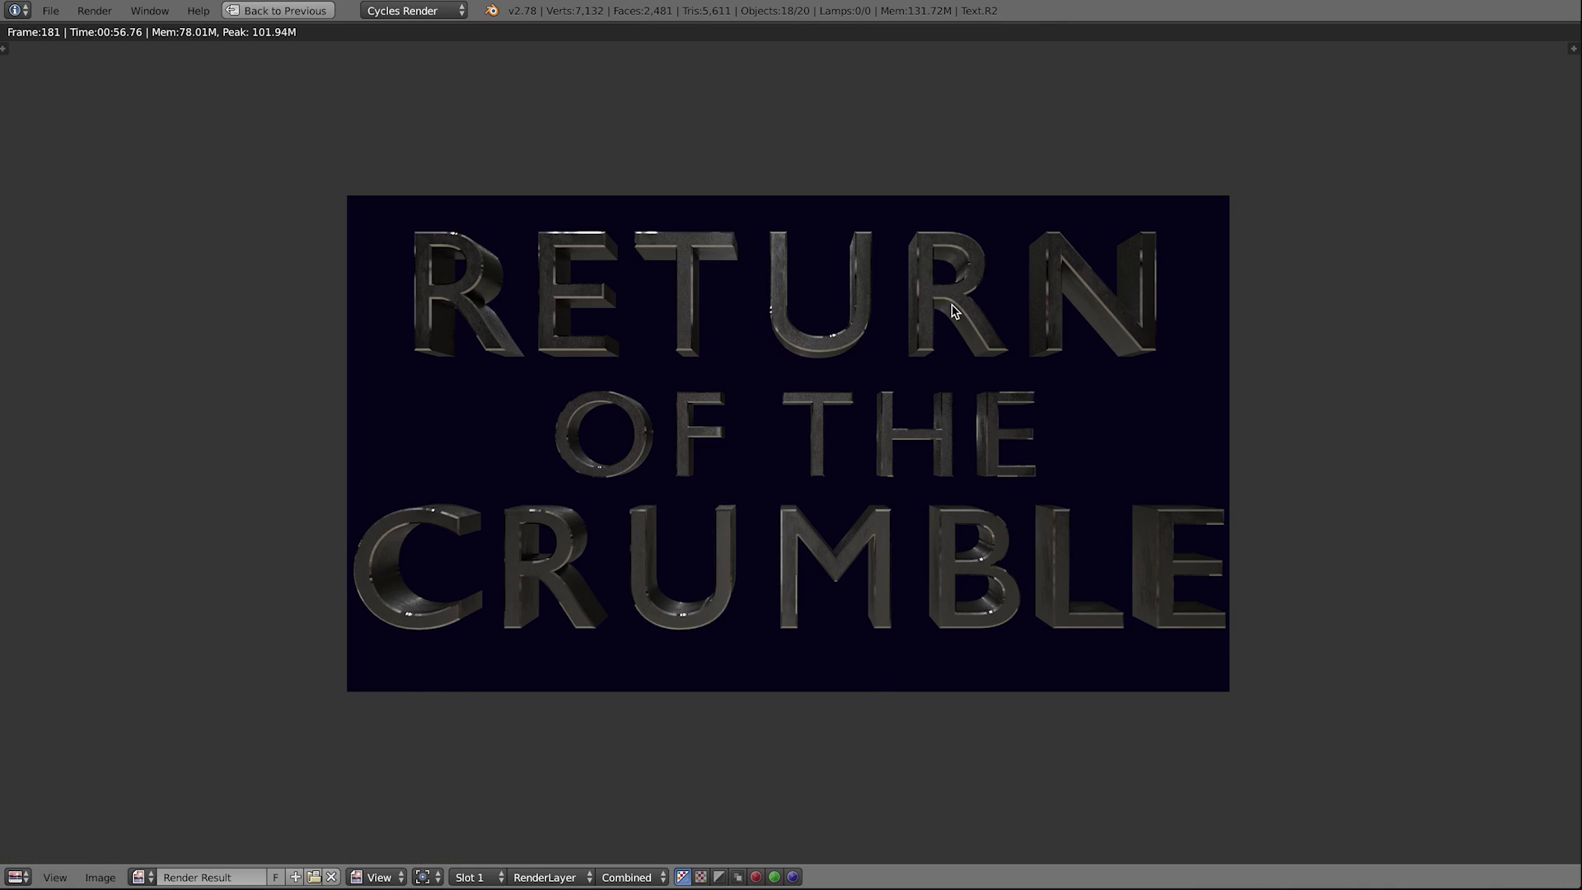
{"action": "key", "text": "Escape"}
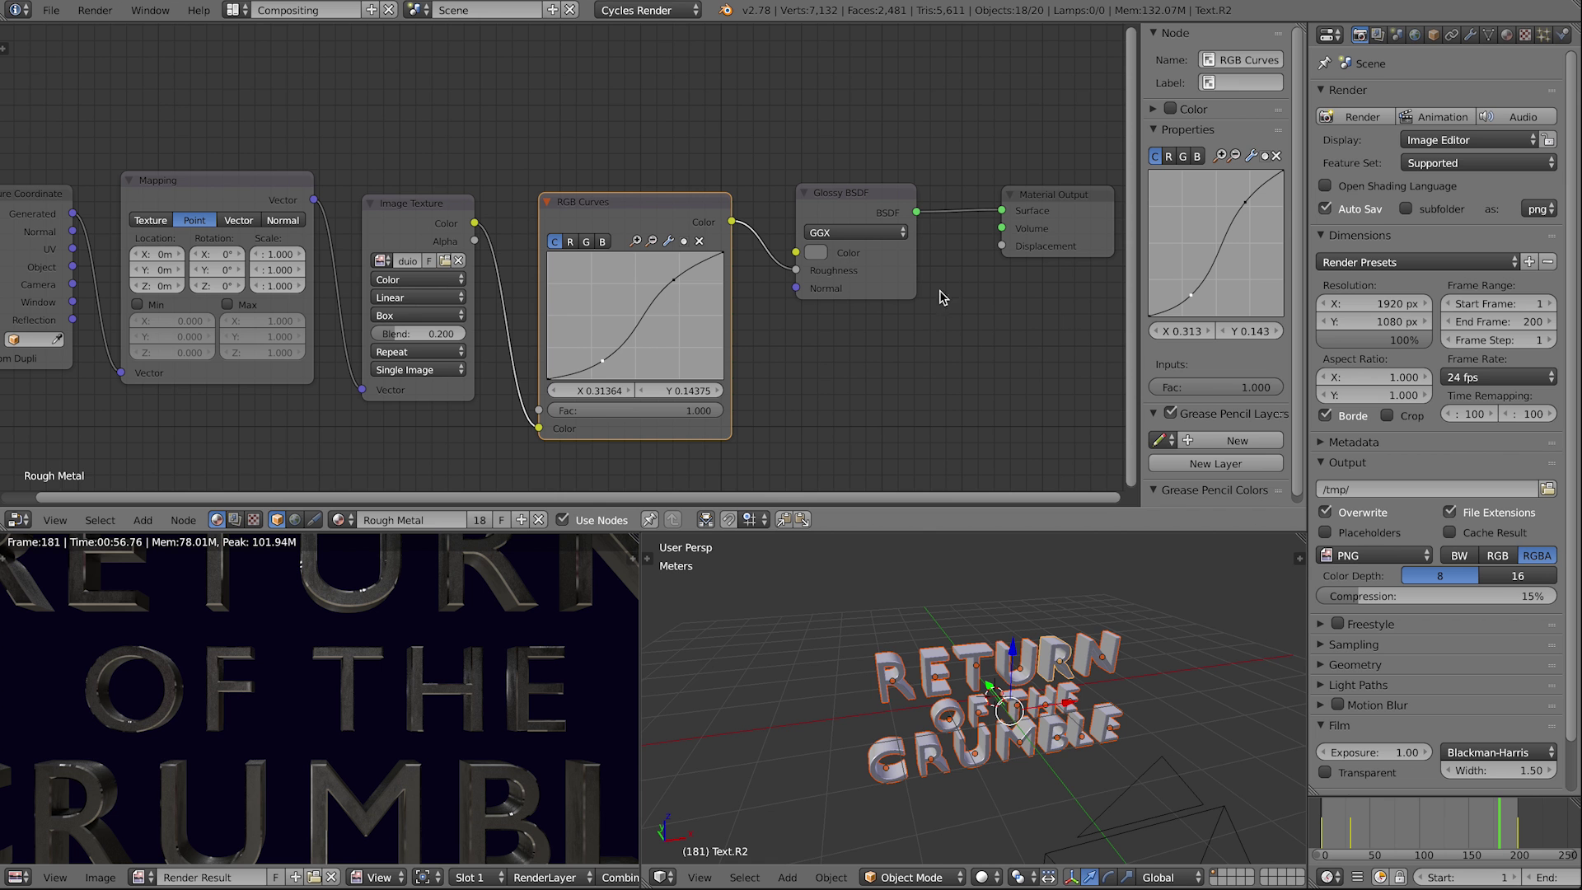
Step: Enable nodes for scene compositing, fit the render result in its view and move the Render Layers node well away from Composite
{"action": "left_click", "coordinate": [237, 521]}
{"action": "left_click", "coordinate": [315, 520]}
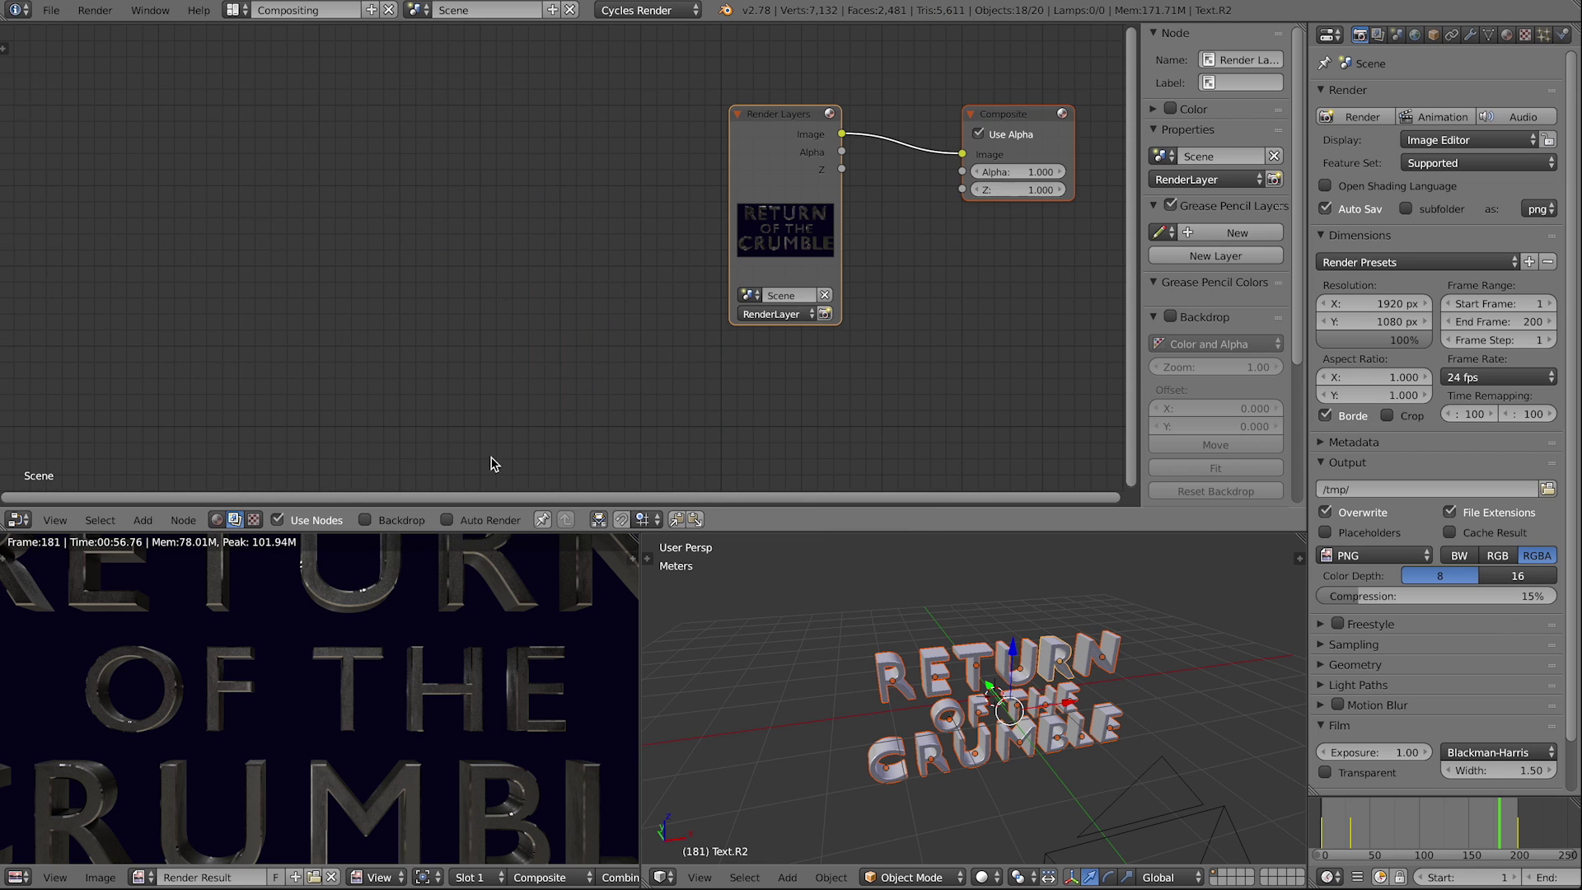
{"action": "key", "text": "Home"}
{"action": "left_click_drag", "start_coordinate": [597, 153], "coordinate": [193, 148]}
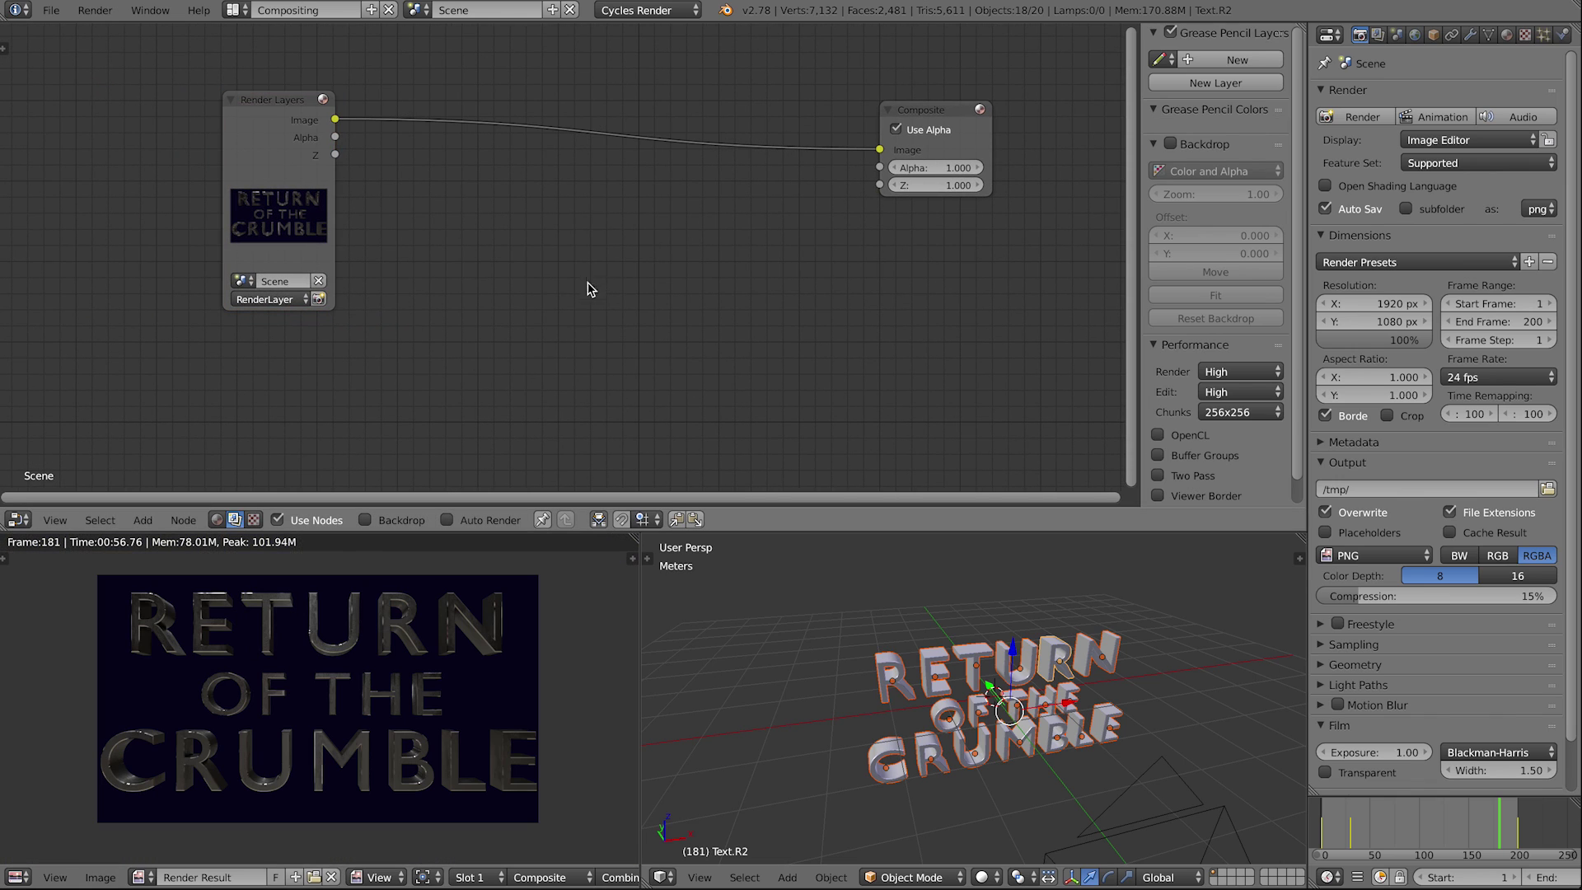
Step: Insert an RGB Curves node on the link between the Render Layers and Composite nodes
{"action": "key", "text": "shift+a"}
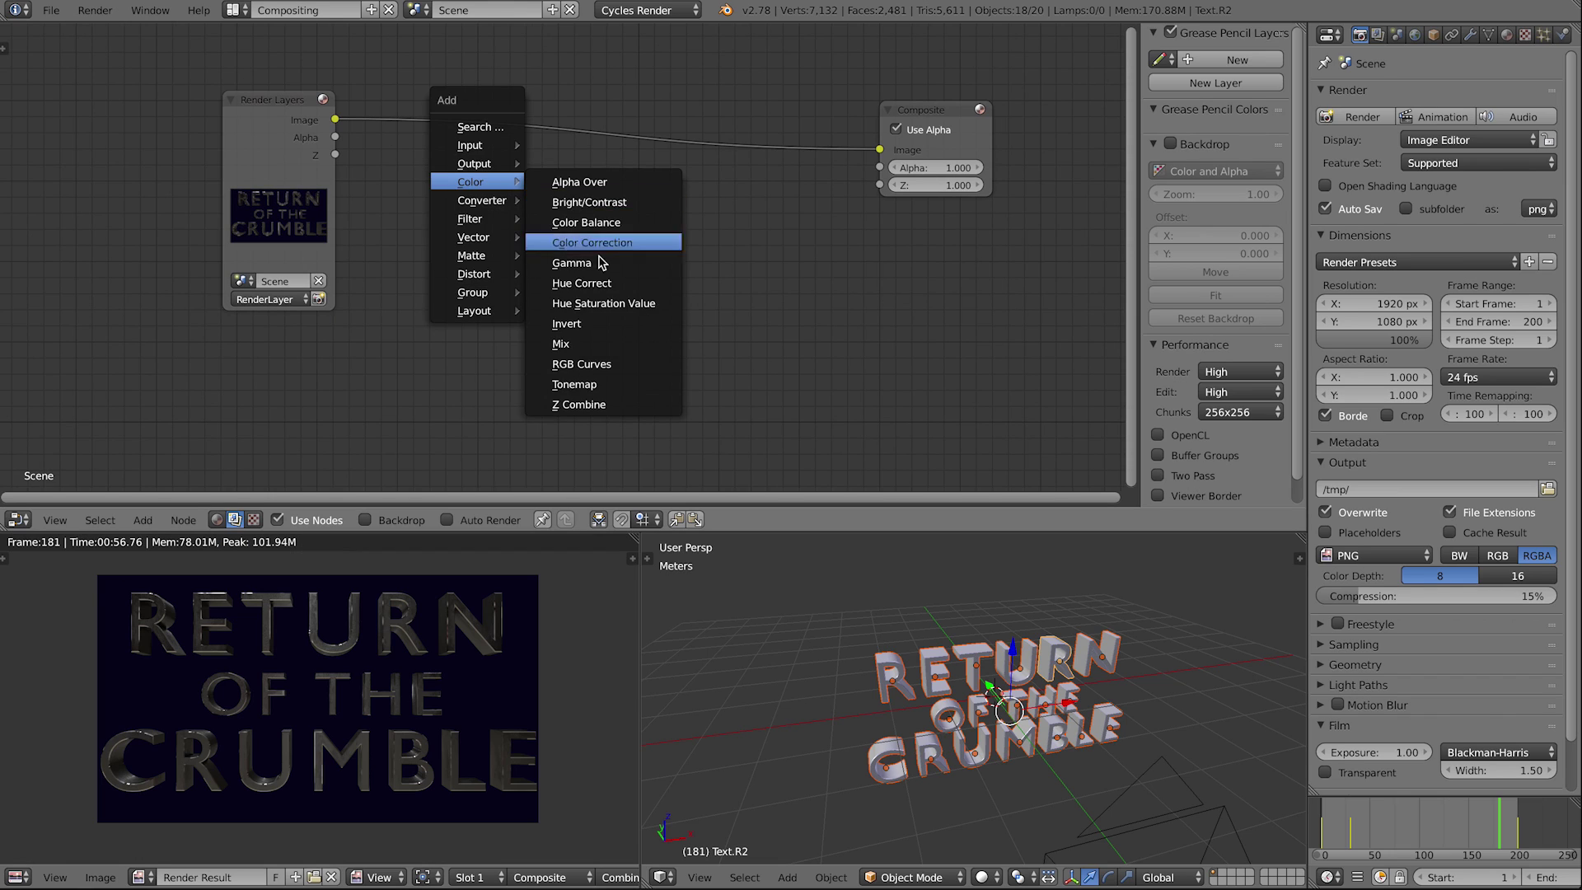
{"action": "left_click", "coordinate": [607, 364]}
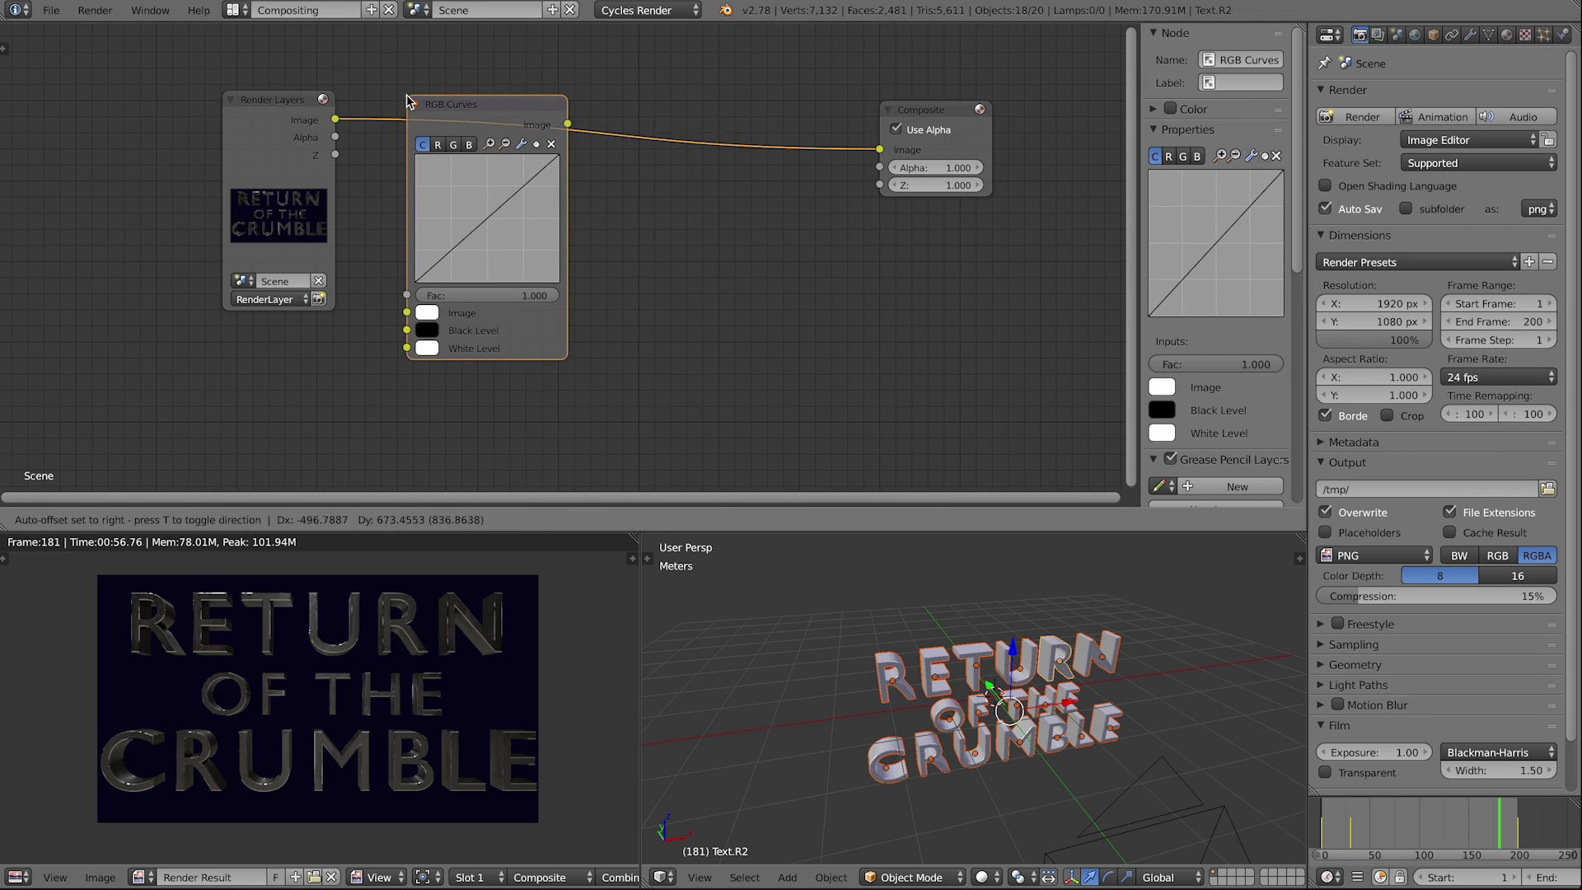
{"action": "left_click", "coordinate": [407, 102]}
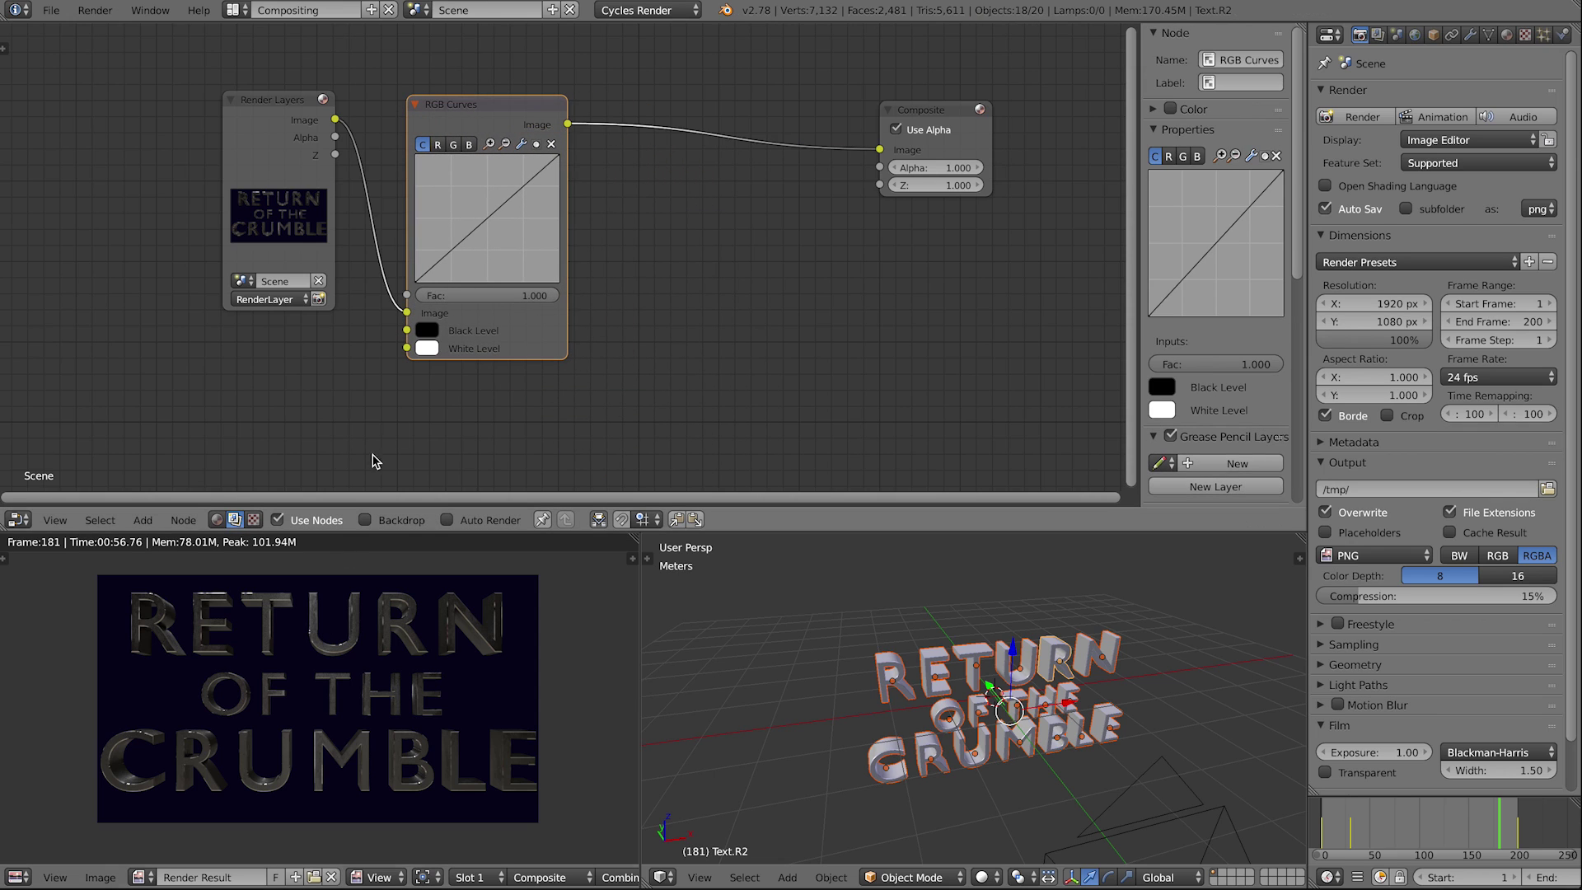
Step: Add two points to the RGB Curves combined curve and raise the lower one to about X 0.256, Y 0.438 to brighten the dark tones
{"action": "left_click", "coordinate": [450, 252]}
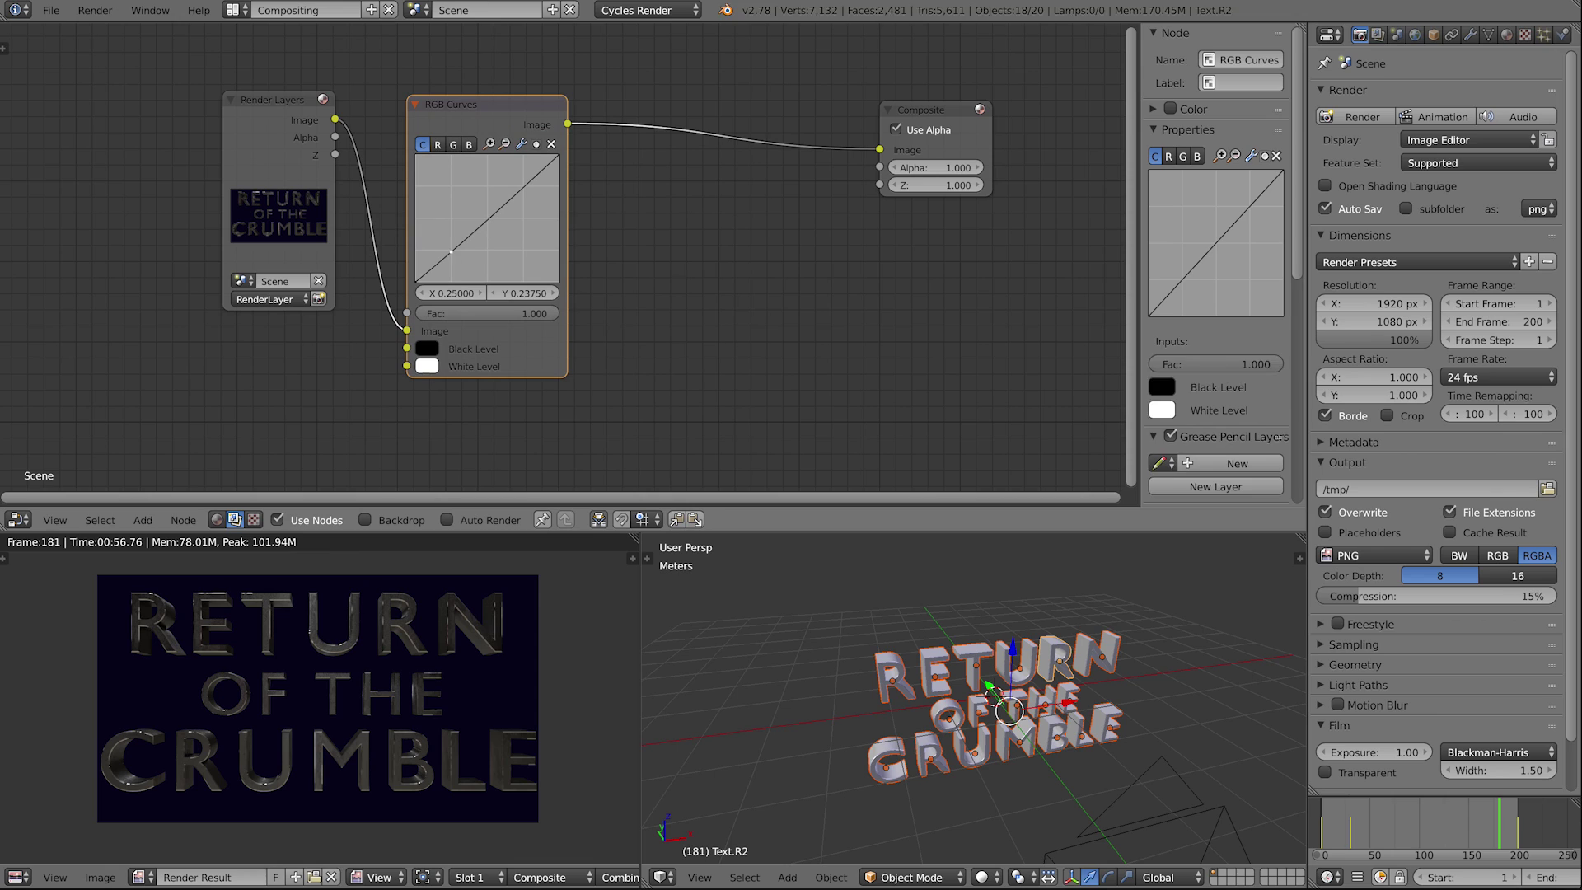
{"action": "left_click", "coordinate": [501, 211]}
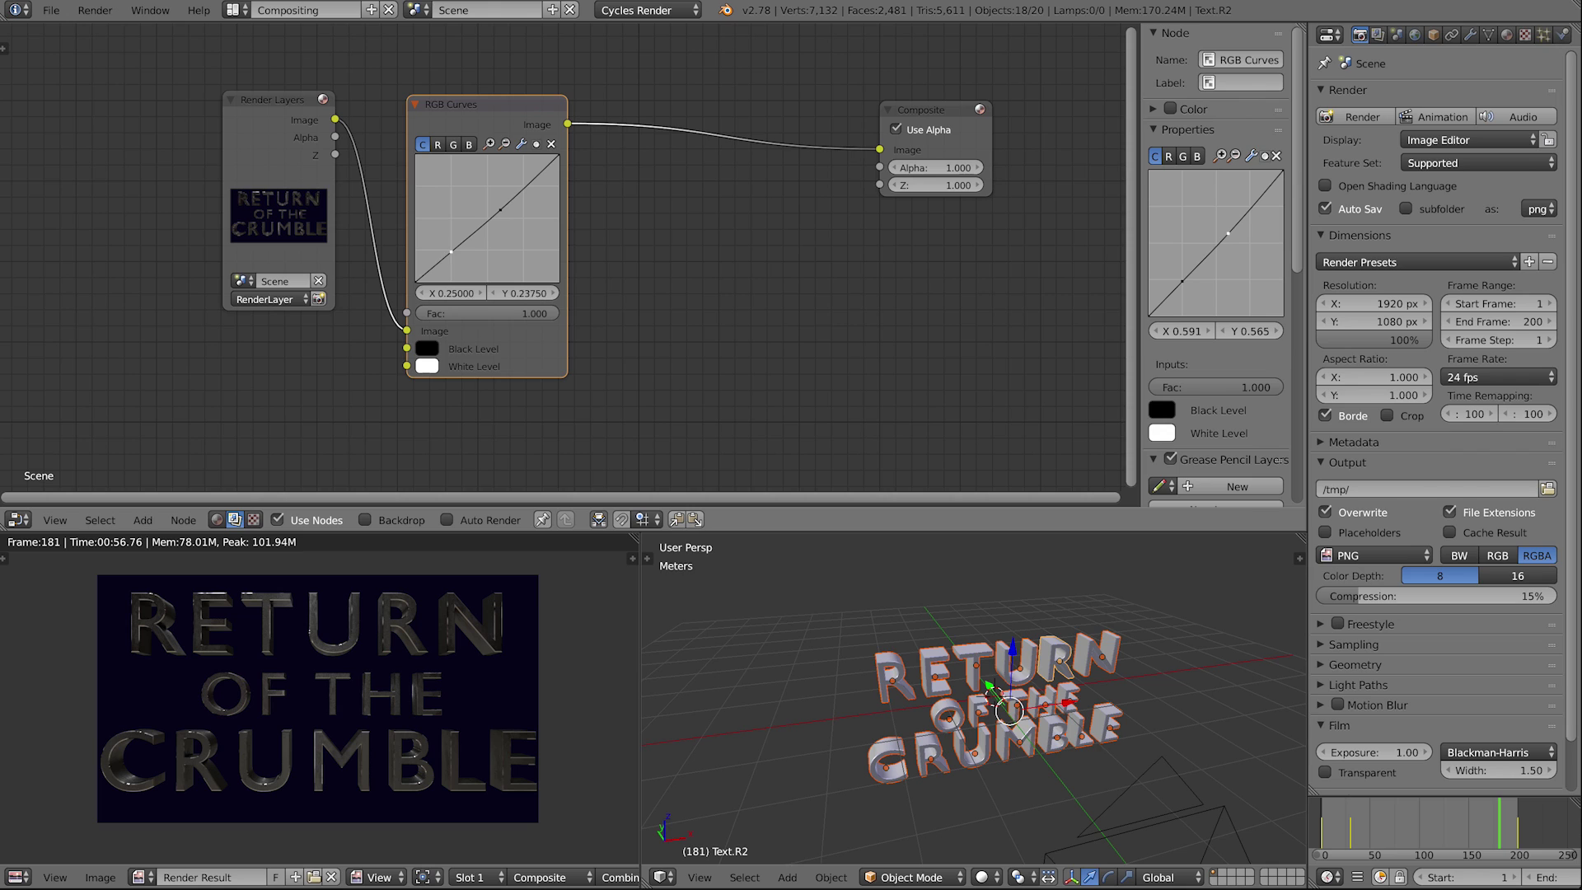
{"action": "left_click_drag", "start_coordinate": [451, 251], "coordinate": [451, 233]}
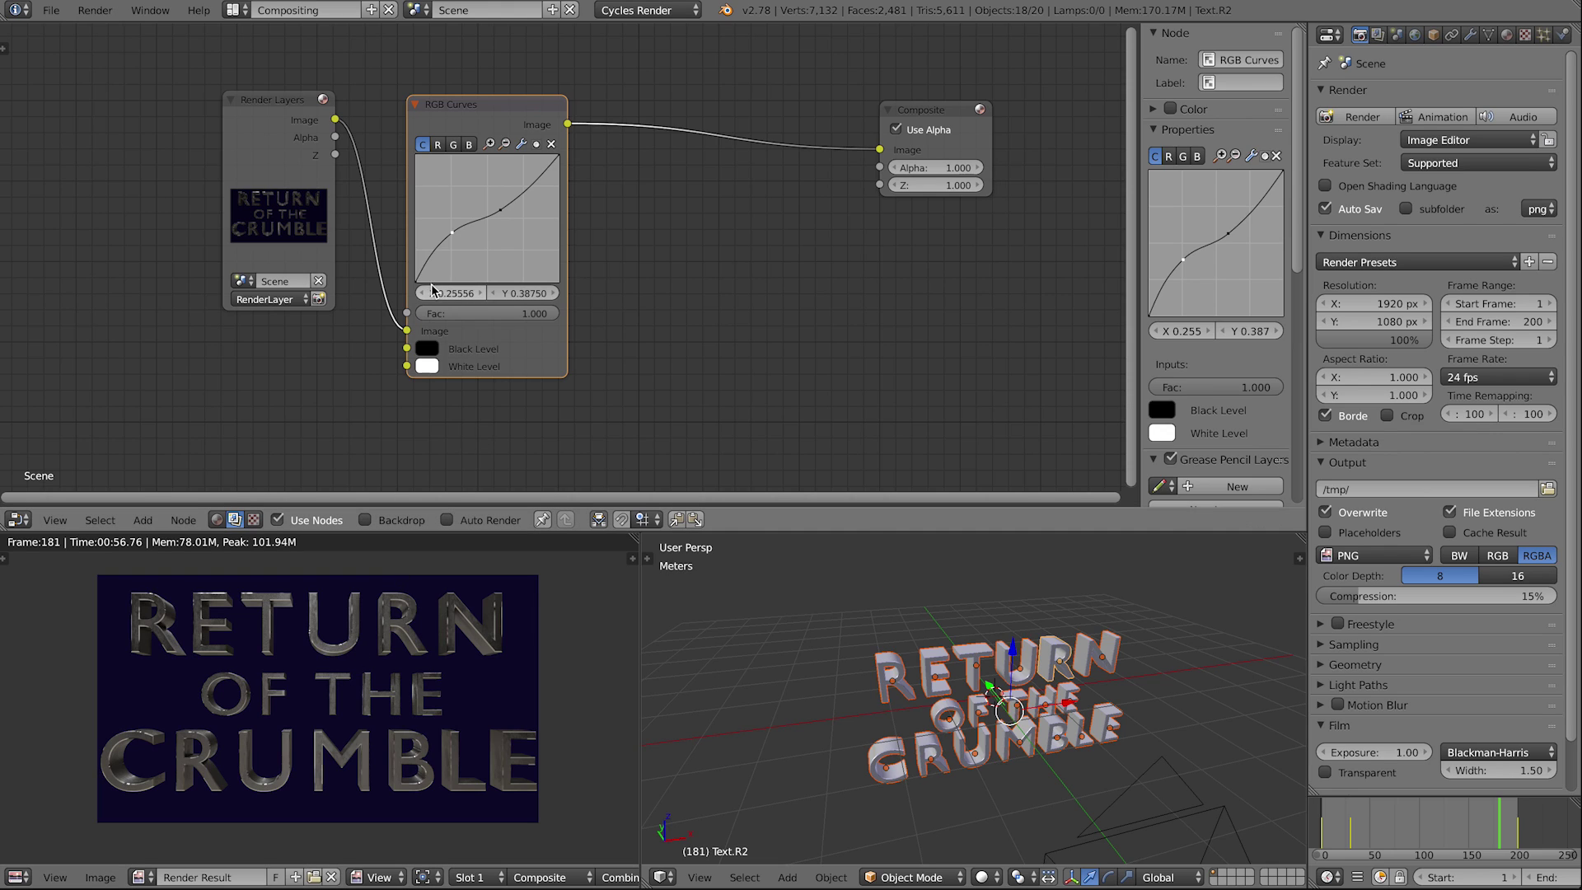
{"action": "left_click_drag", "start_coordinate": [451, 232], "coordinate": [452, 225]}
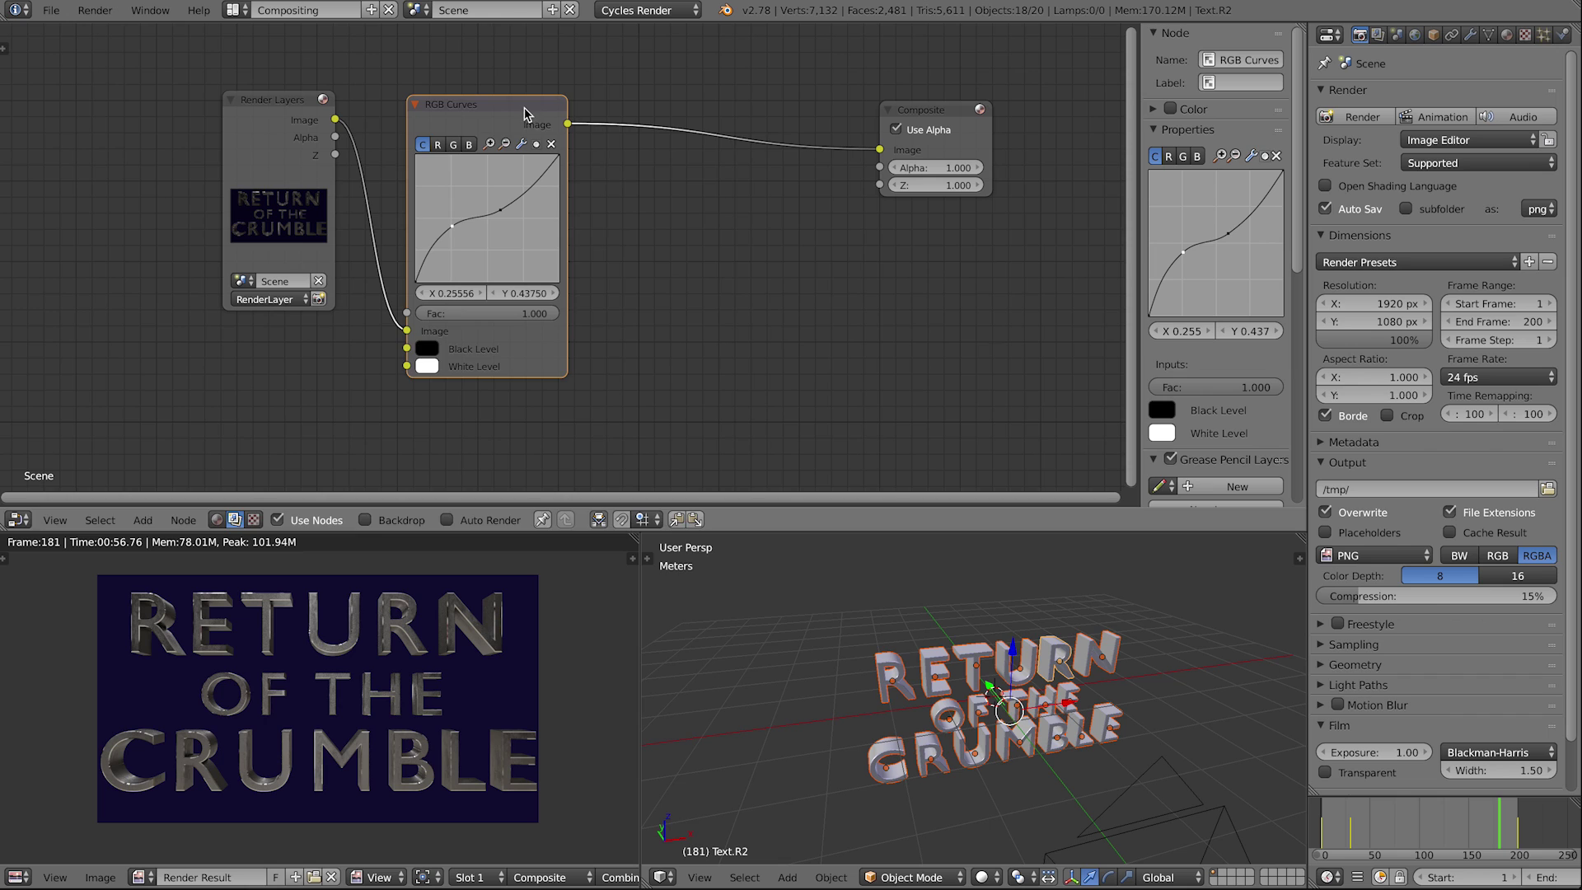
Step: Move the RGB Curves node next to Composite and insert a Glare node set to Fog Glow after Render Layers
{"action": "left_click_drag", "start_coordinate": [525, 113], "coordinate": [759, 106]}
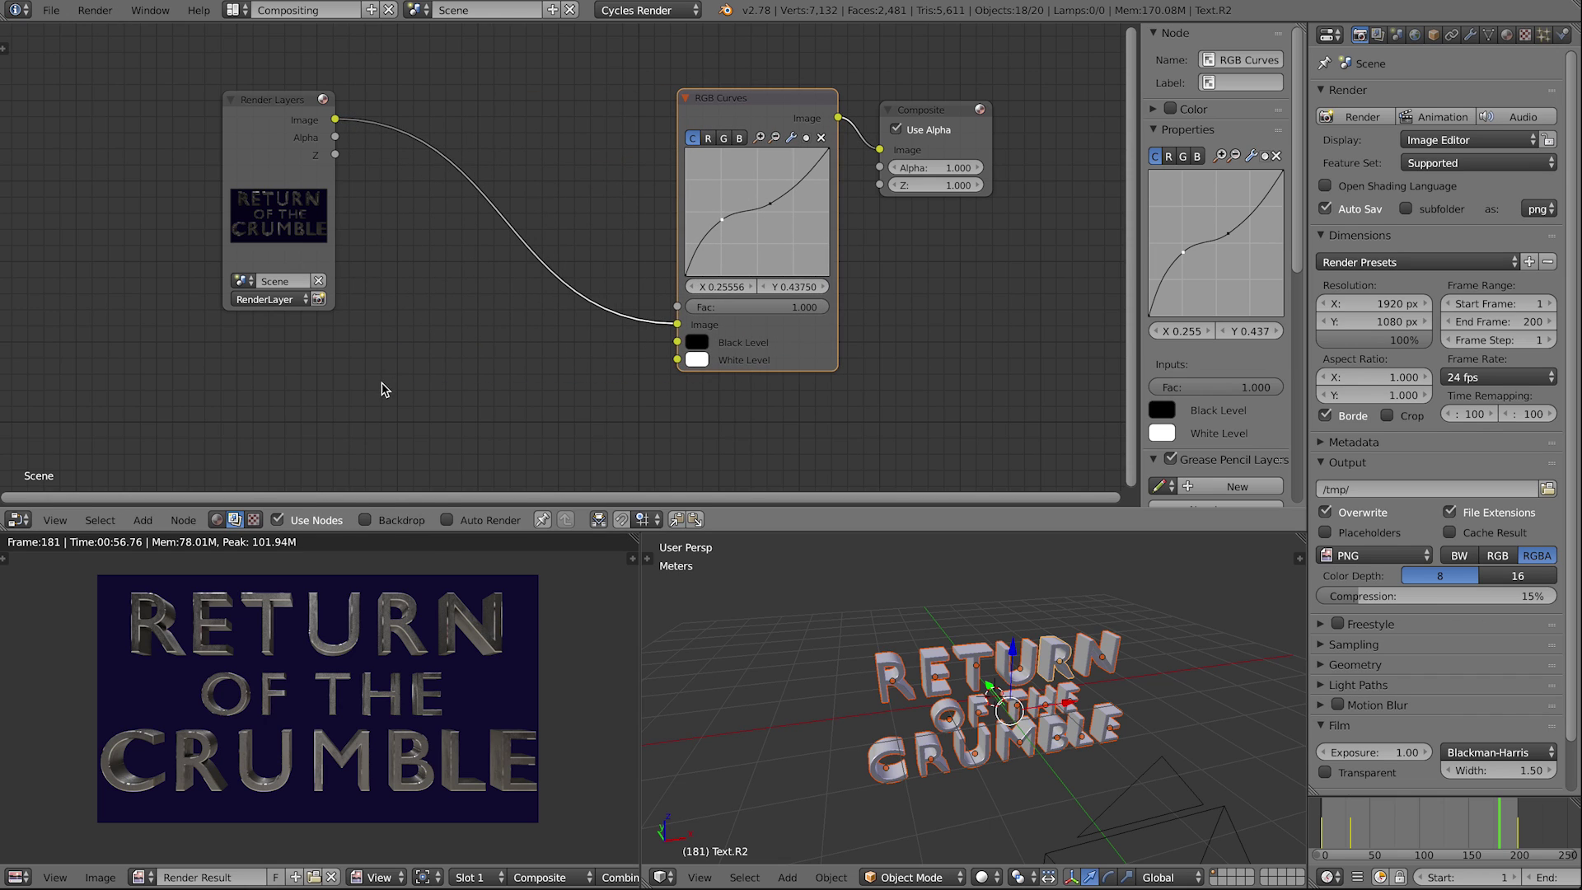
{"action": "key", "text": "shift+a"}
{"action": "mouse_move", "coordinate": [387, 384]}
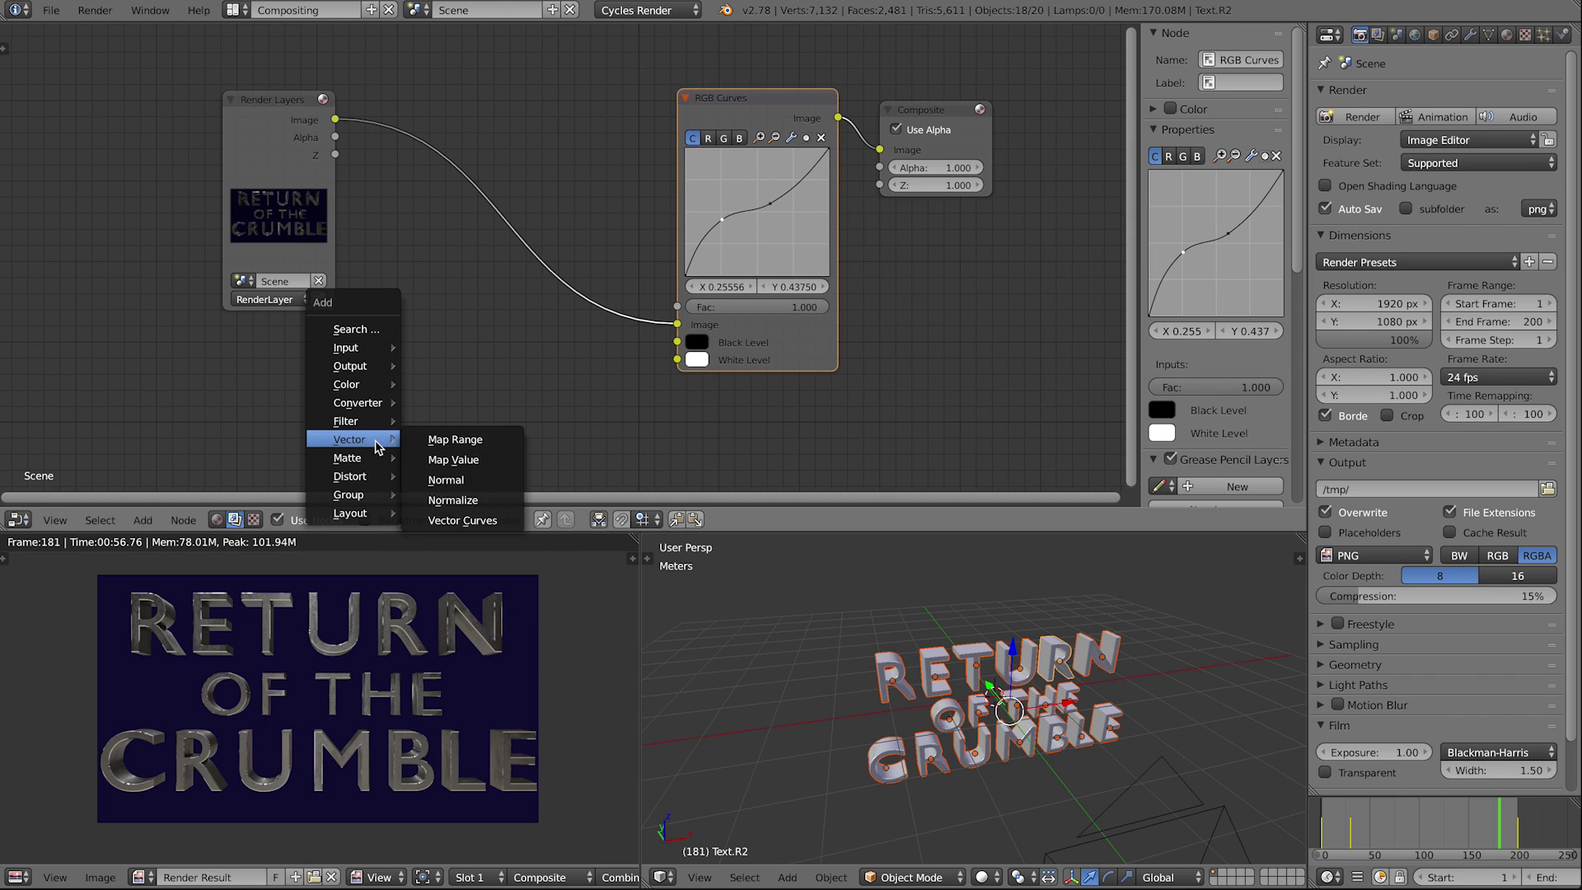
{"action": "mouse_move", "coordinate": [391, 422]}
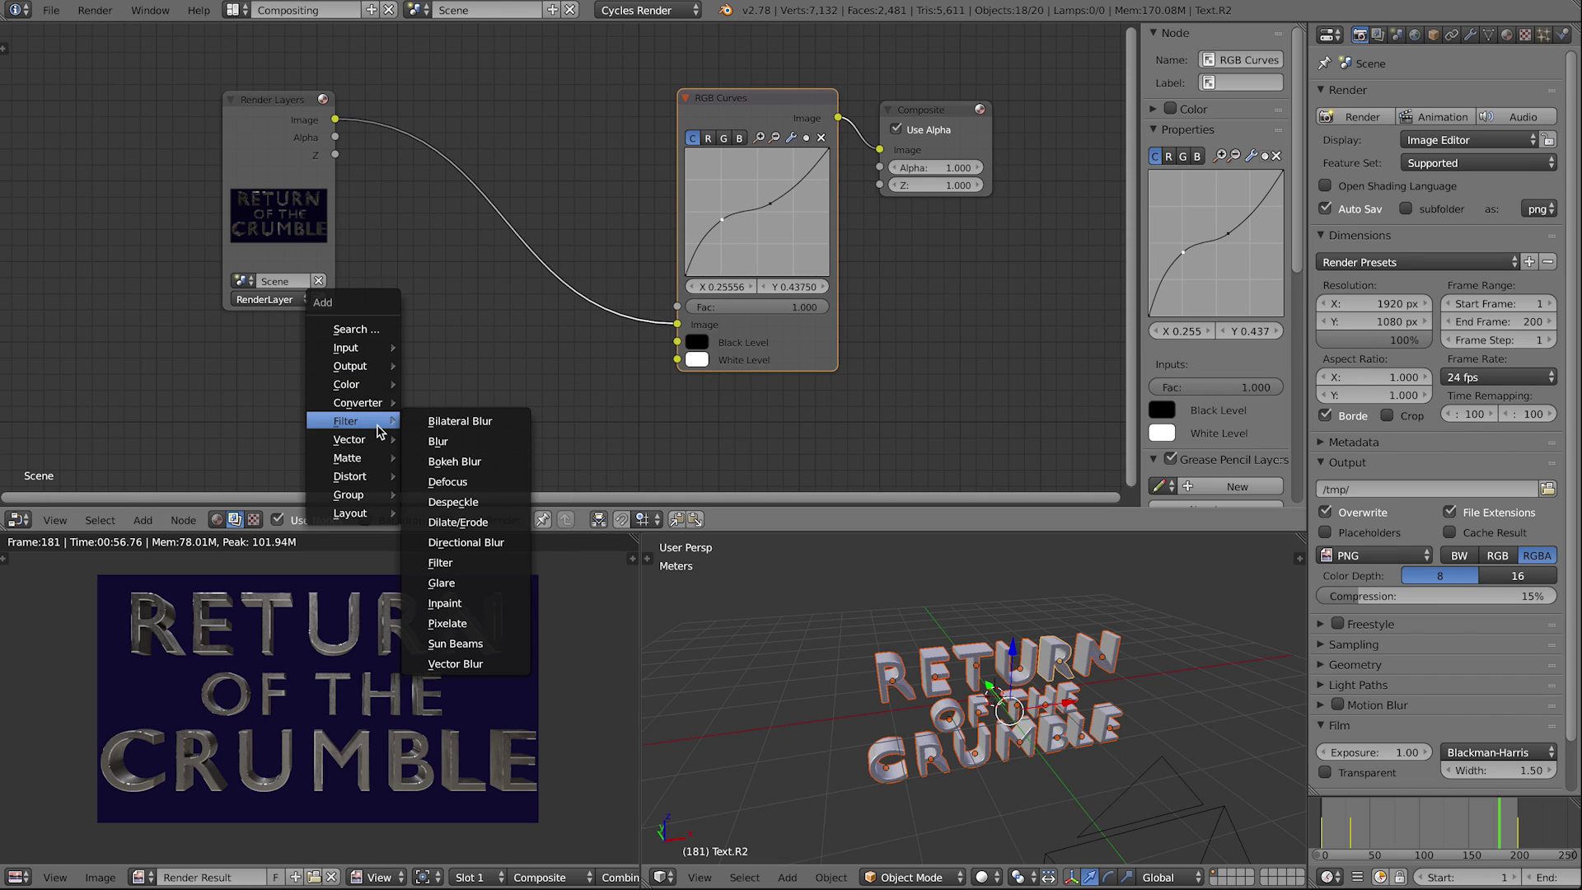
{"action": "left_click", "coordinate": [441, 582]}
{"action": "left_click", "coordinate": [381, 129]}
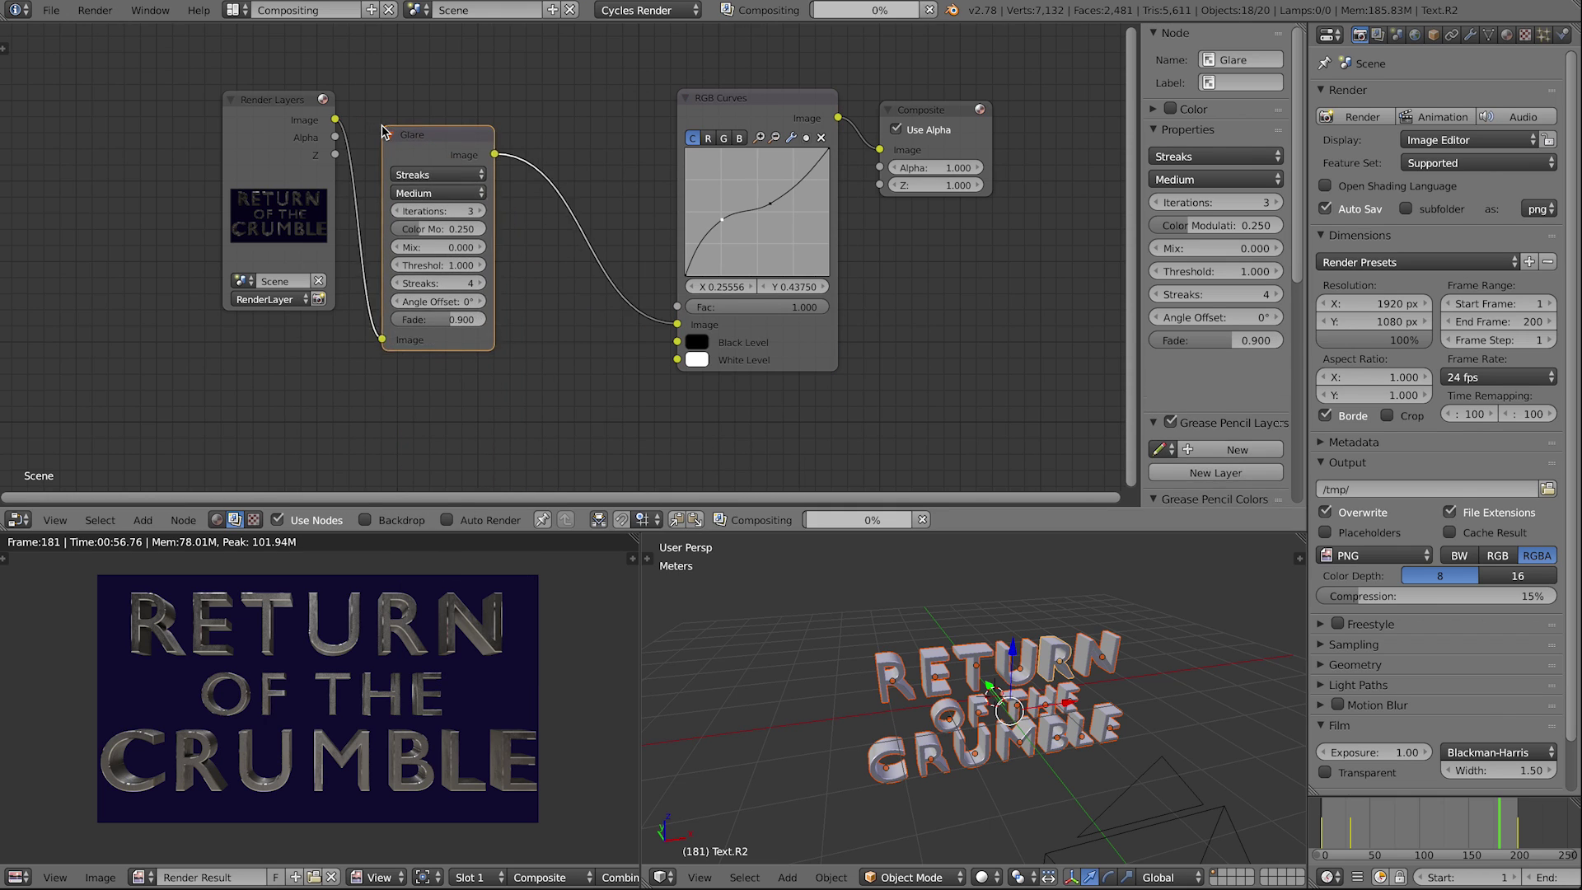
{"action": "left_click", "coordinate": [449, 174]}
{"action": "left_click", "coordinate": [452, 124]}
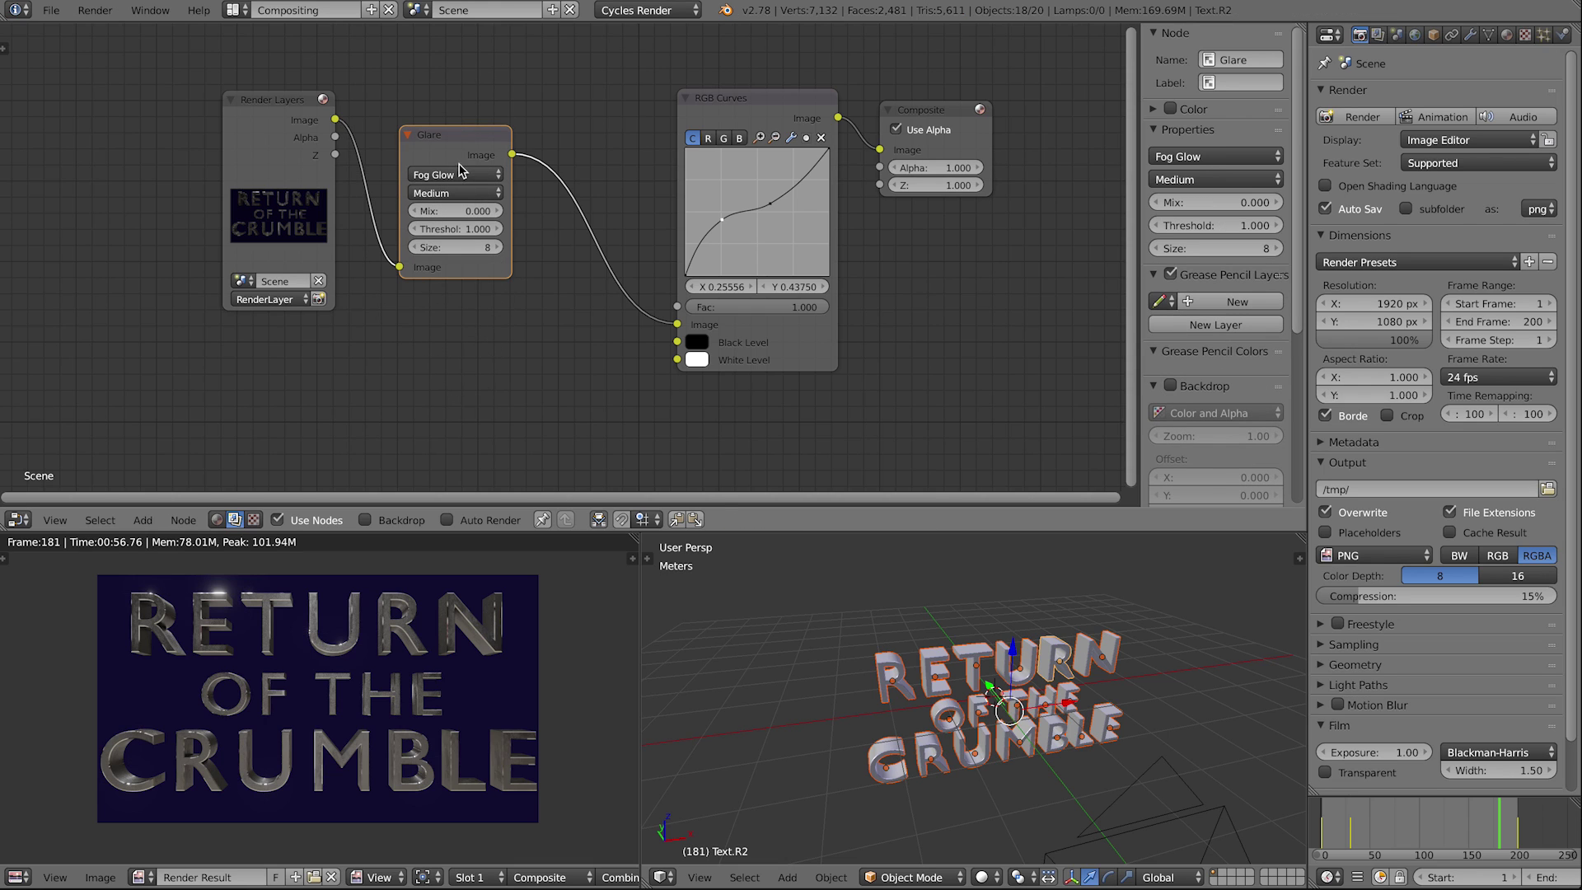
Step: Duplicate the Fog Glow Glare node twice, chaining the copies in series before the RGB Curves node
{"action": "key", "text": "shift+d"}
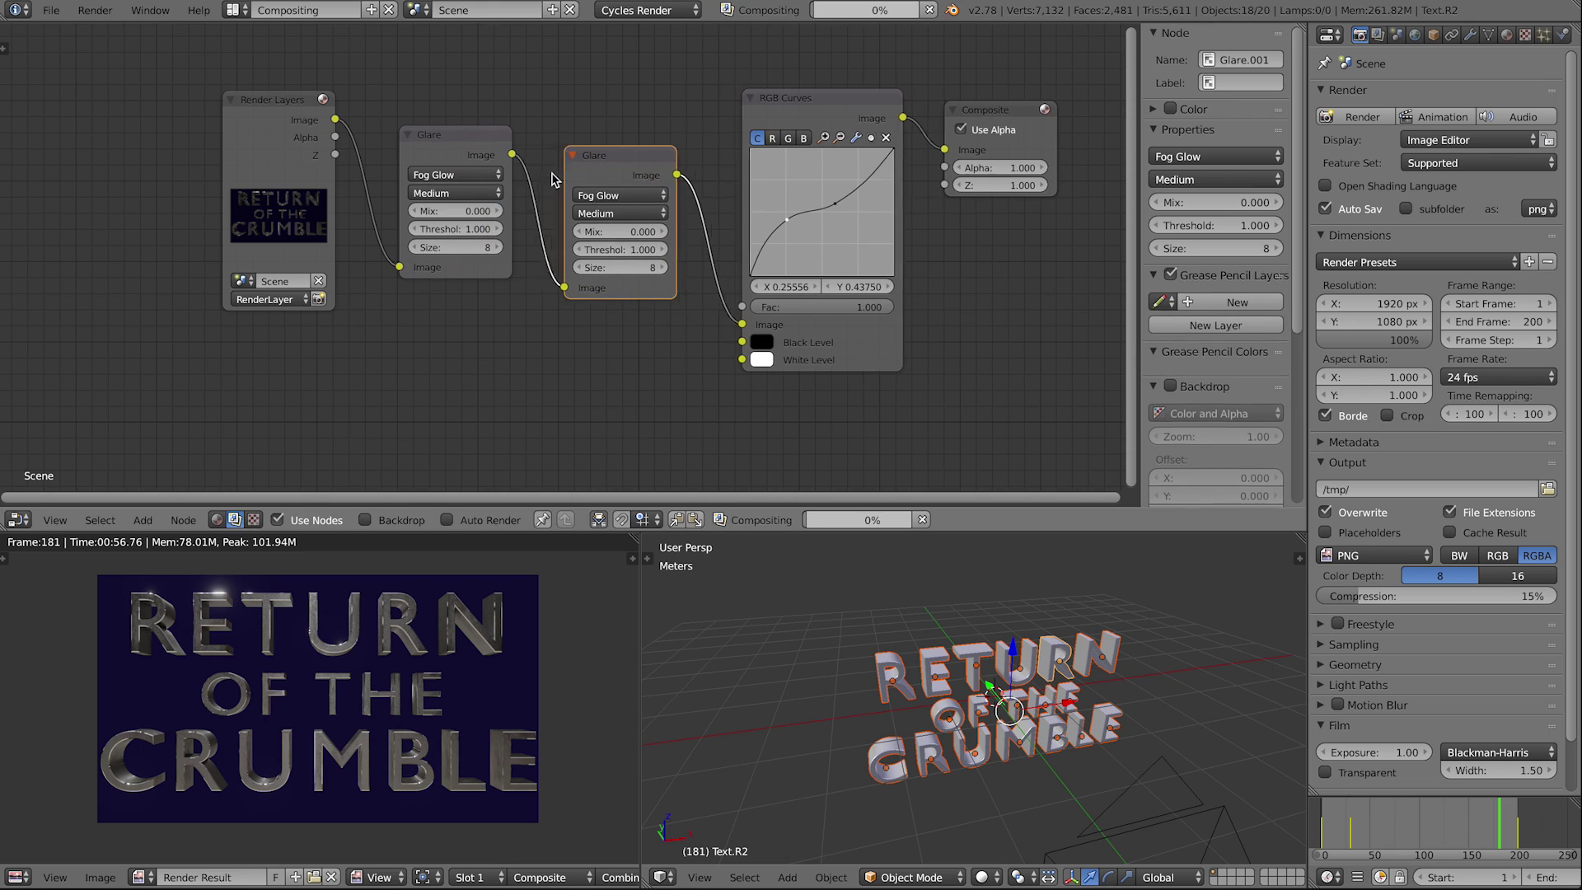
{"action": "left_click", "coordinate": [643, 181]}
{"action": "key", "text": "shift+d"}
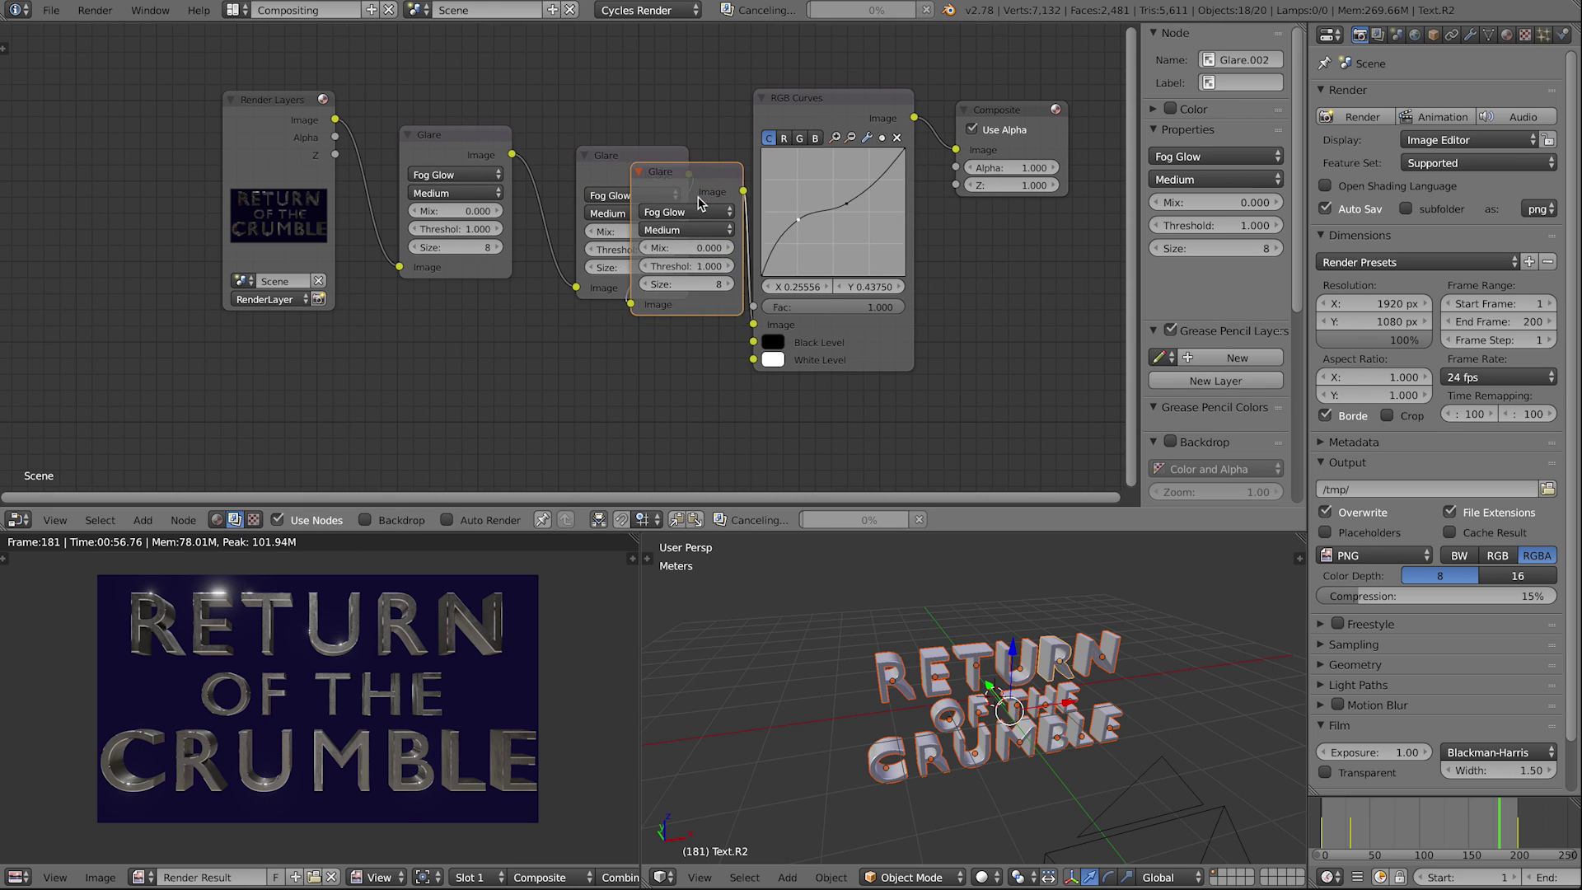
{"action": "left_click", "coordinate": [824, 202]}
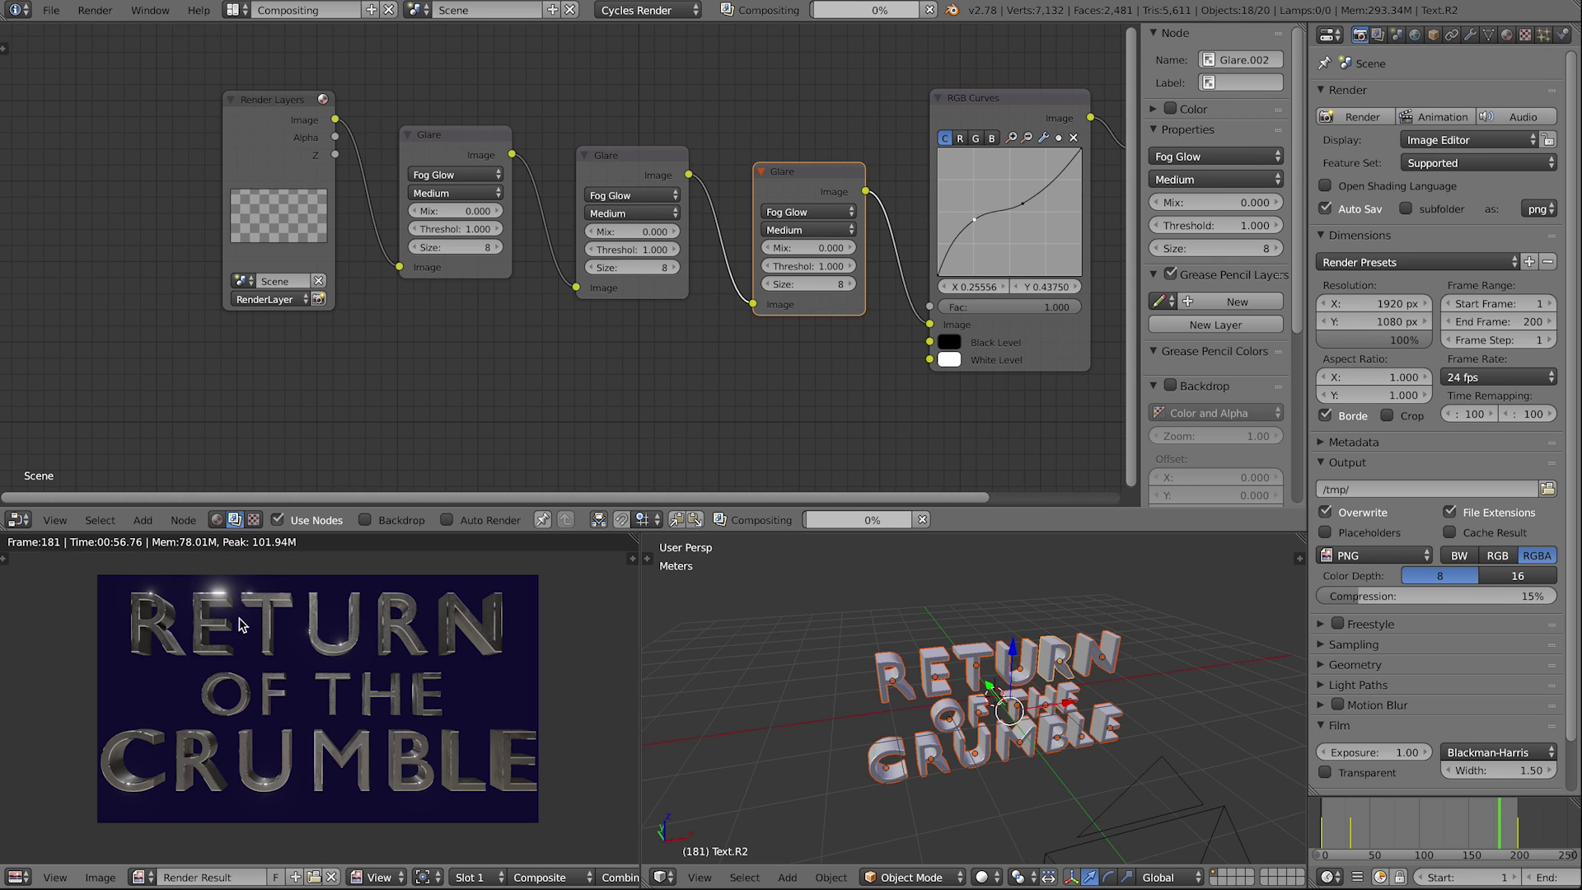